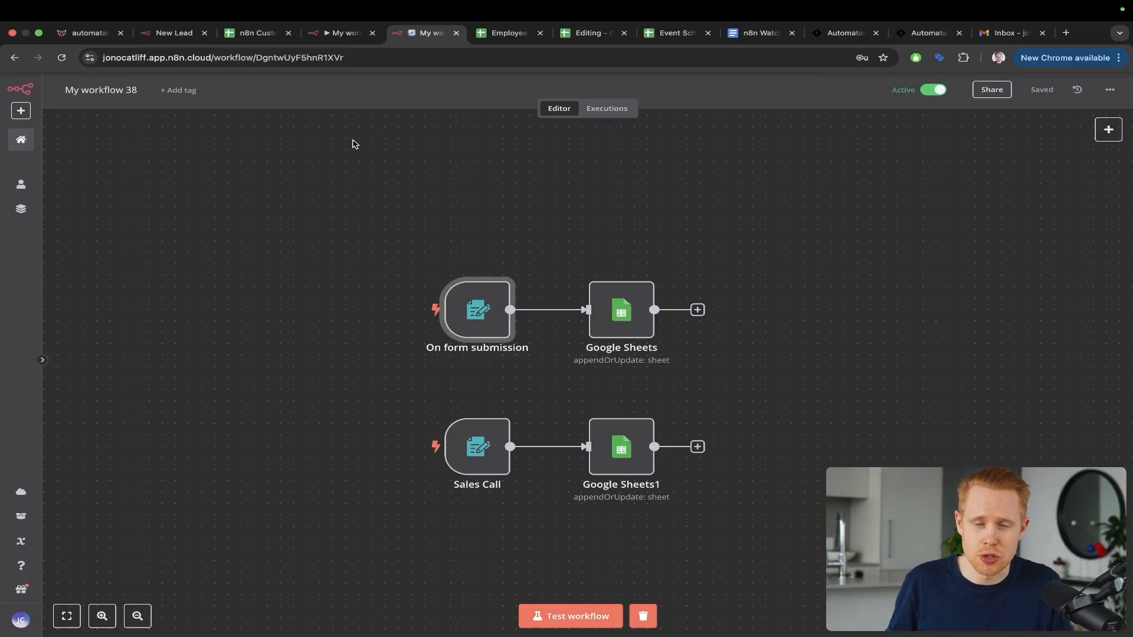
Step: Switch from the n8n workflow to the Employee Recruitment Google Sheet
key("ctrl+Tab")
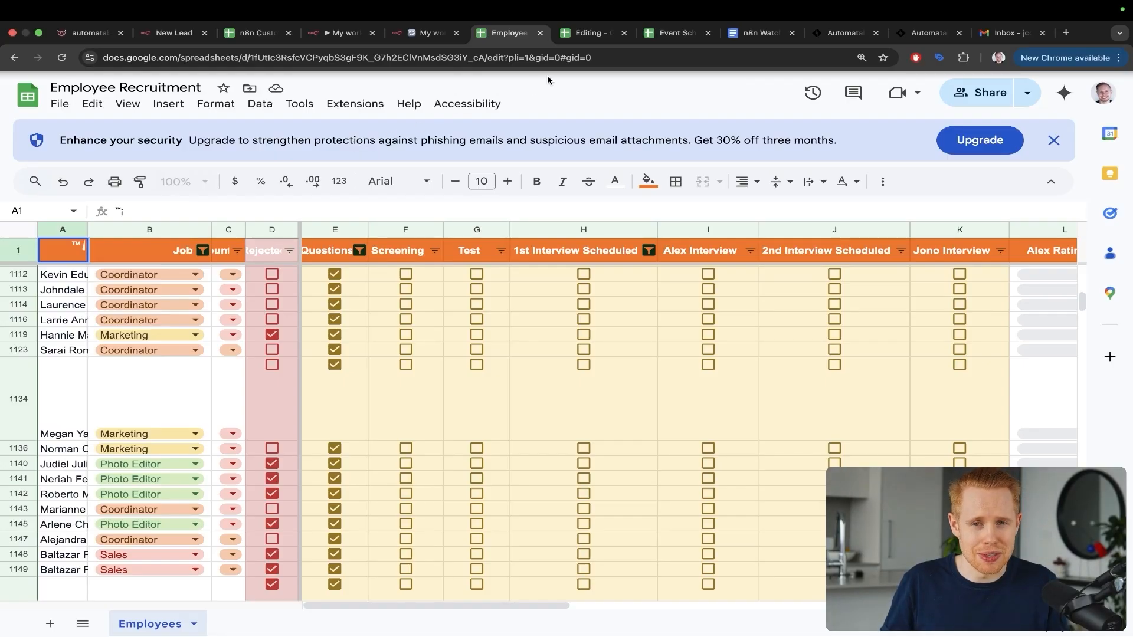
Step: Annotate the spreadsheet title, row numbers and Job column with arrows and a spotlight
mouse_move(401, 82)
left_mouse_down()
mouse_move(158, 122)
mouse_move(139, 108)
left_mouse_up()
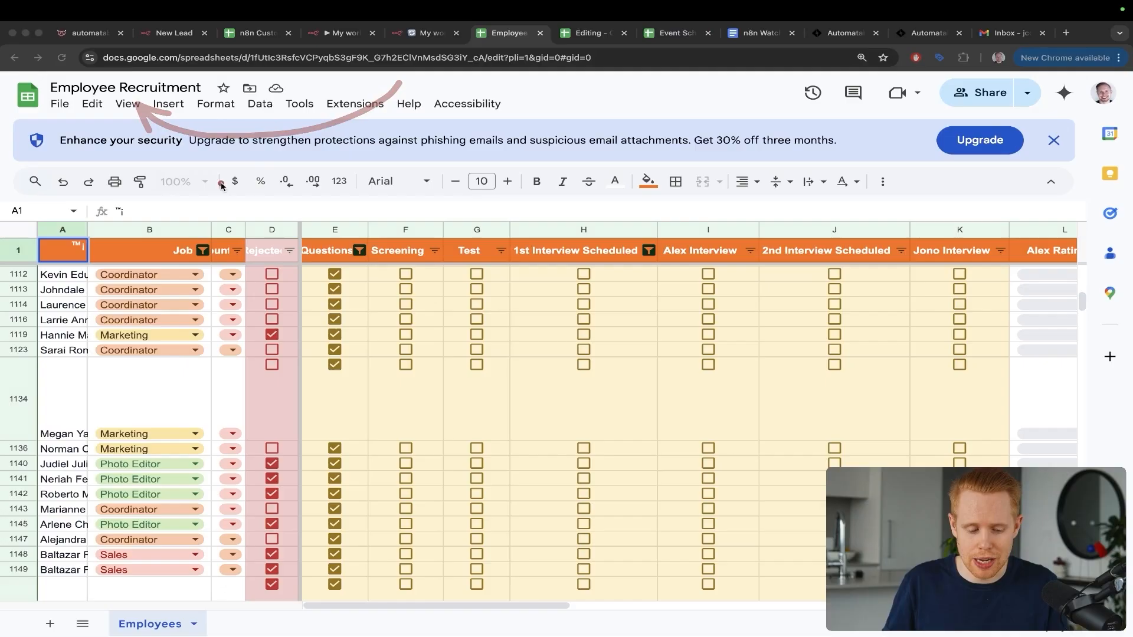
key("ctrl+s")
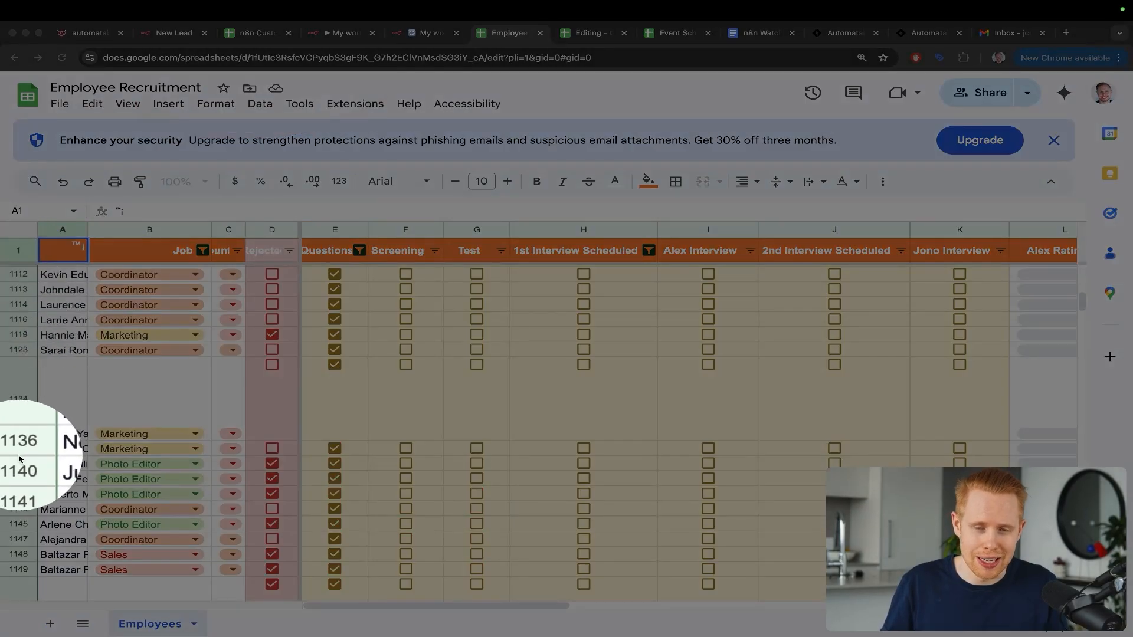
key("ctrl+s")
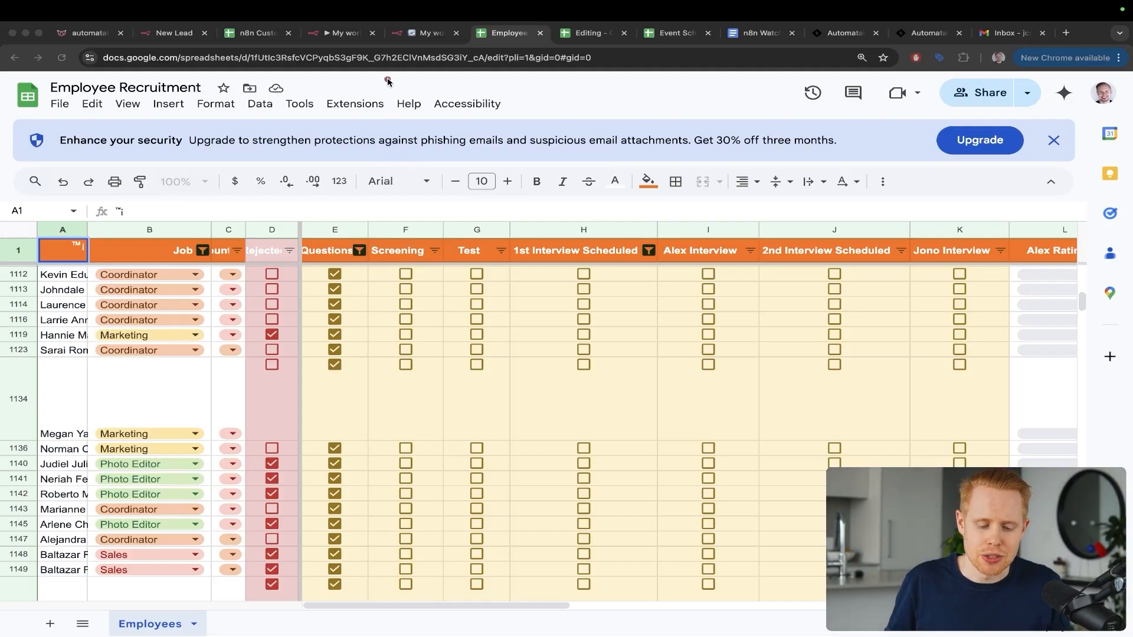
mouse_move(387, 81)
left_mouse_down()
mouse_move(204, 195)
mouse_move(179, 239)
left_mouse_up()
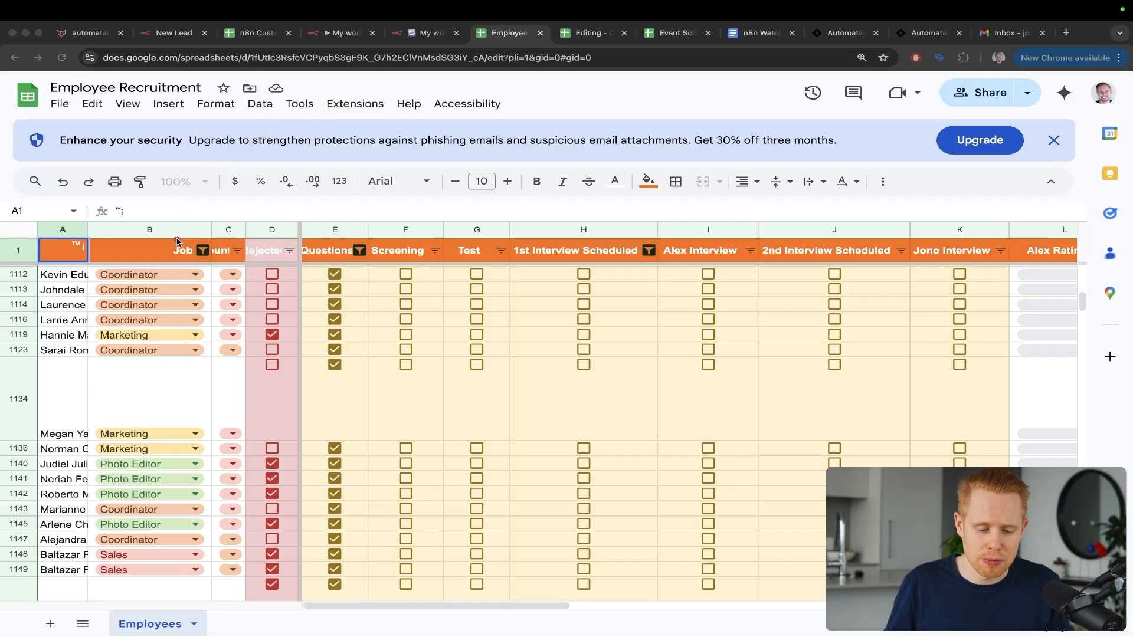
Step: Point arrows at the Rejected, Screening, Test and 1st Interview Scheduled columns
left_click_drag(311, 123, 263, 233)
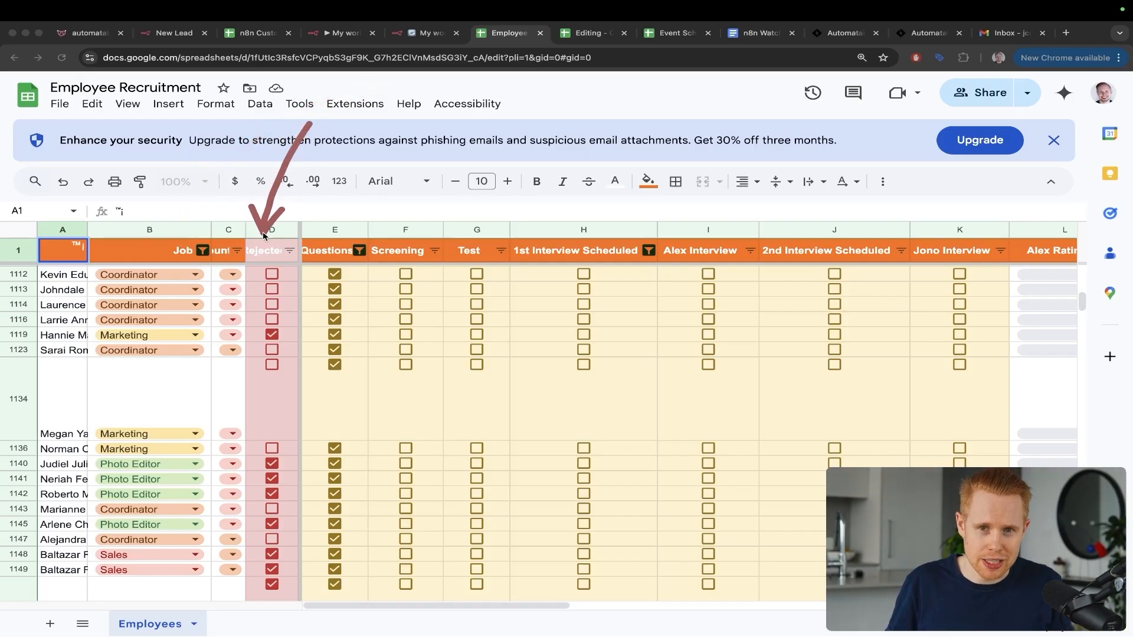
left_click_drag(367, 109, 332, 221)
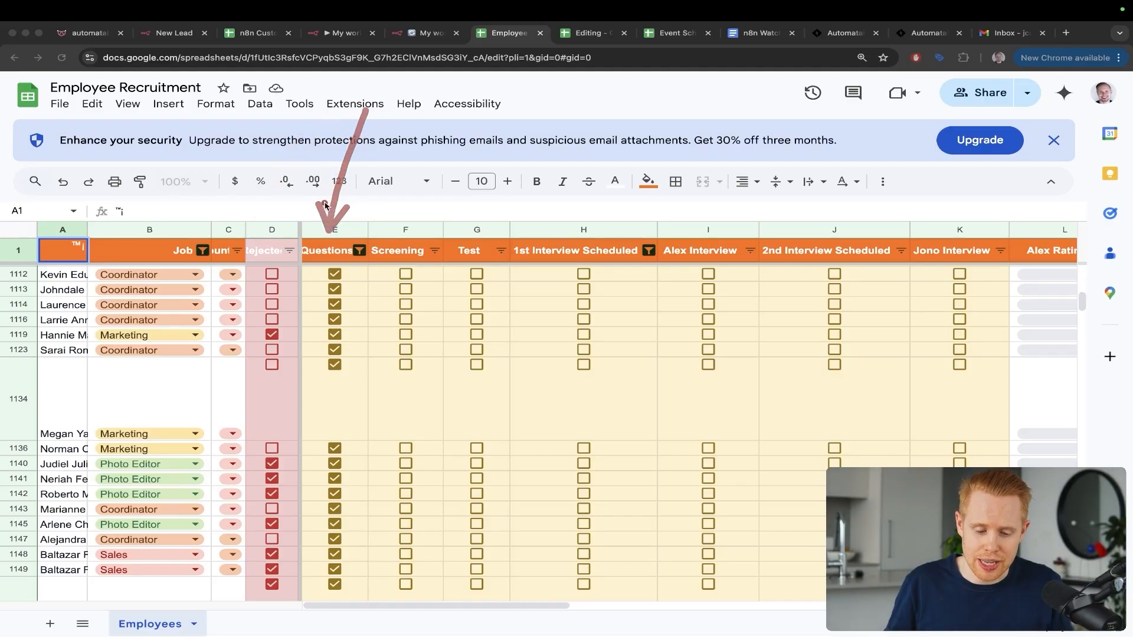
left_click_drag(325, 153, 400, 238)
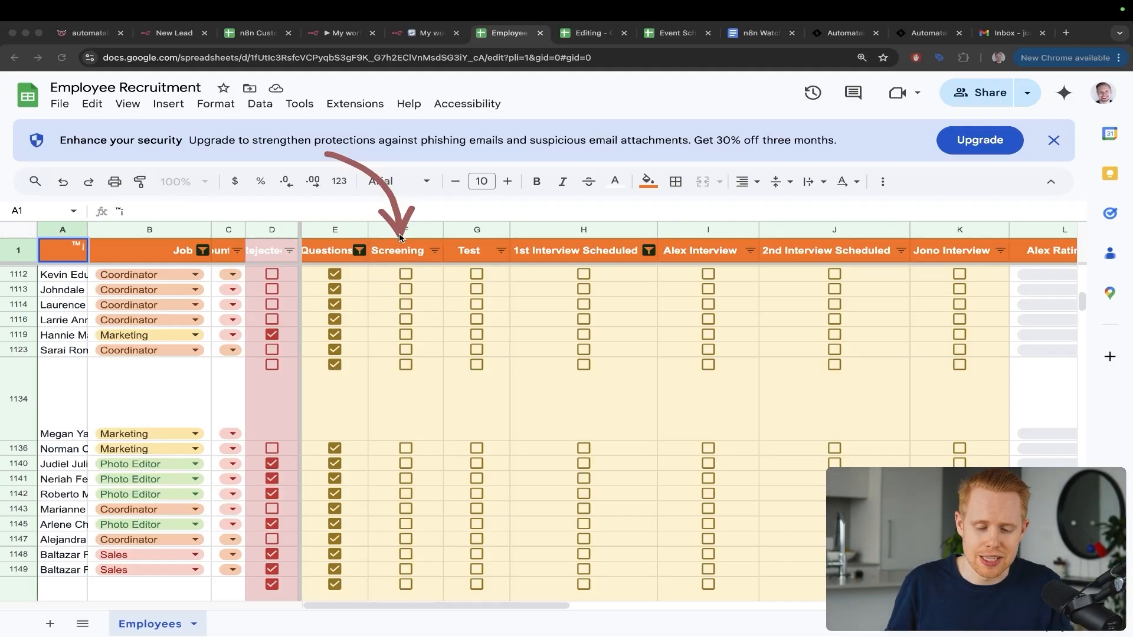
key("ctrl")
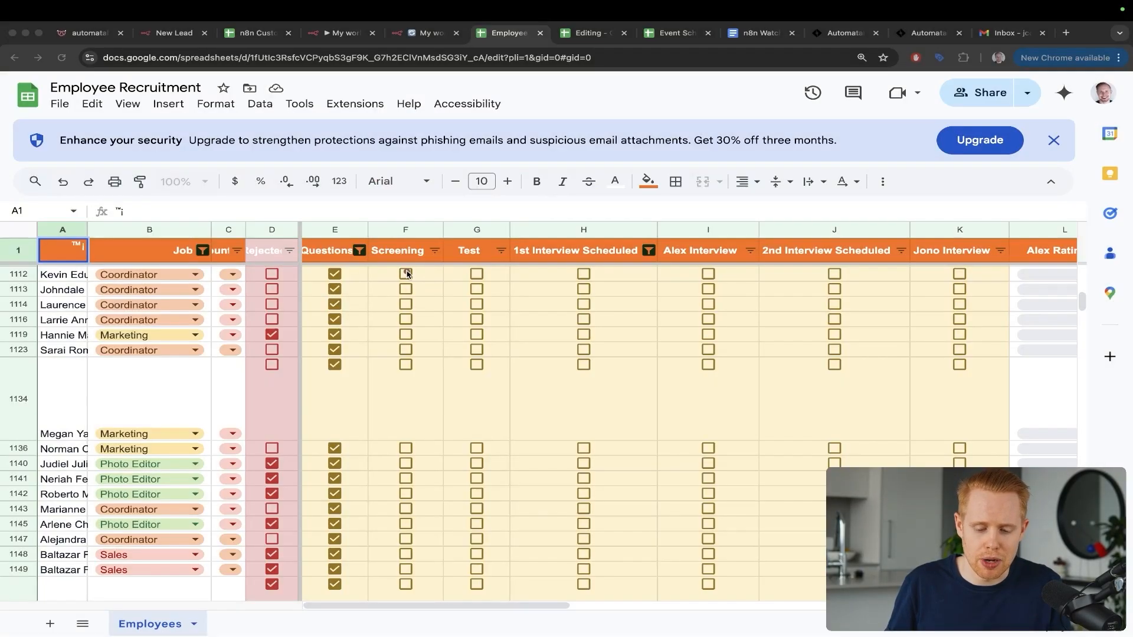
mouse_move(405, 239)
left_mouse_down()
mouse_move(452, 216)
mouse_move(478, 242)
left_mouse_up()
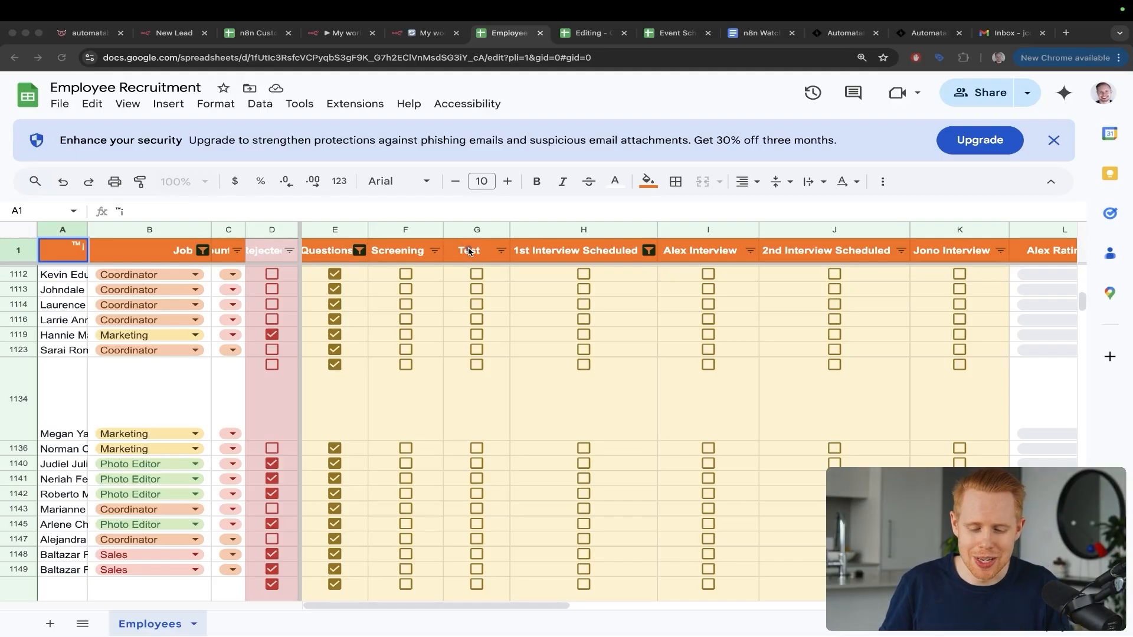
mouse_move(469, 243)
left_mouse_down()
mouse_move(543, 207)
mouse_move(577, 233)
left_mouse_up()
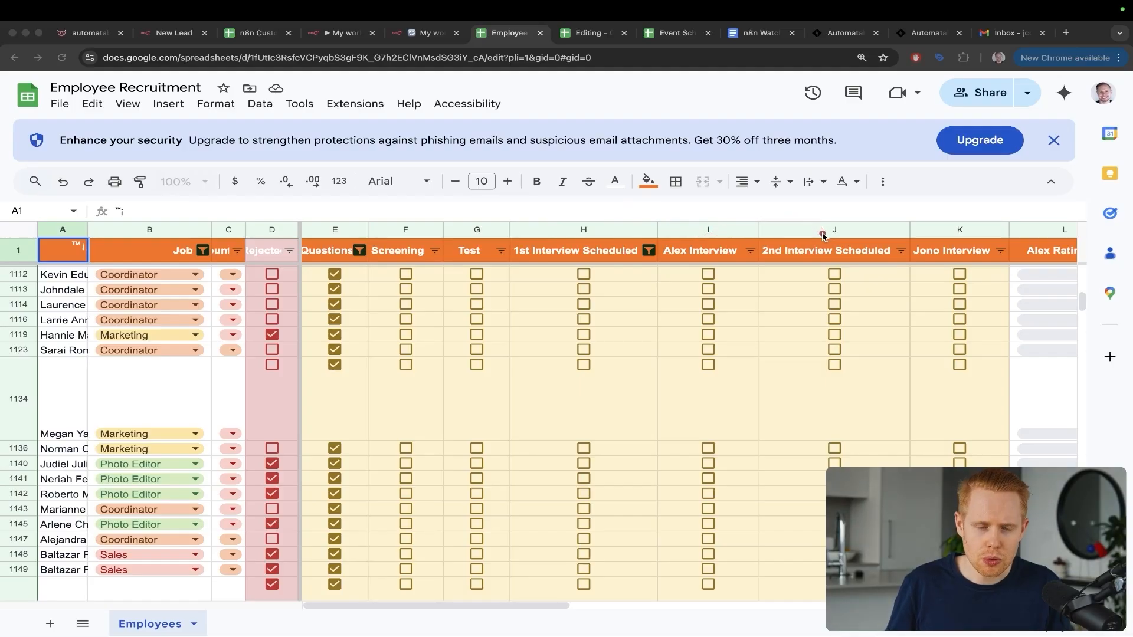
Step: On the Editing spreadsheet, point arrows at its title and the Photo Album and Photo Editing type chips
key("ctrl+Tab")
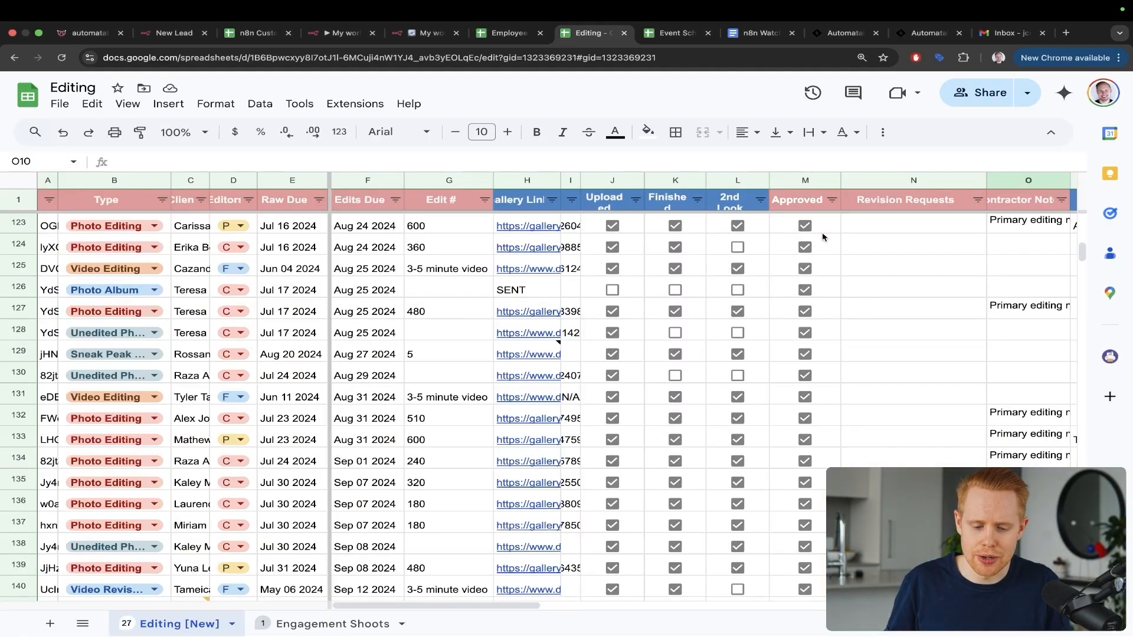
key("ctrl+a")
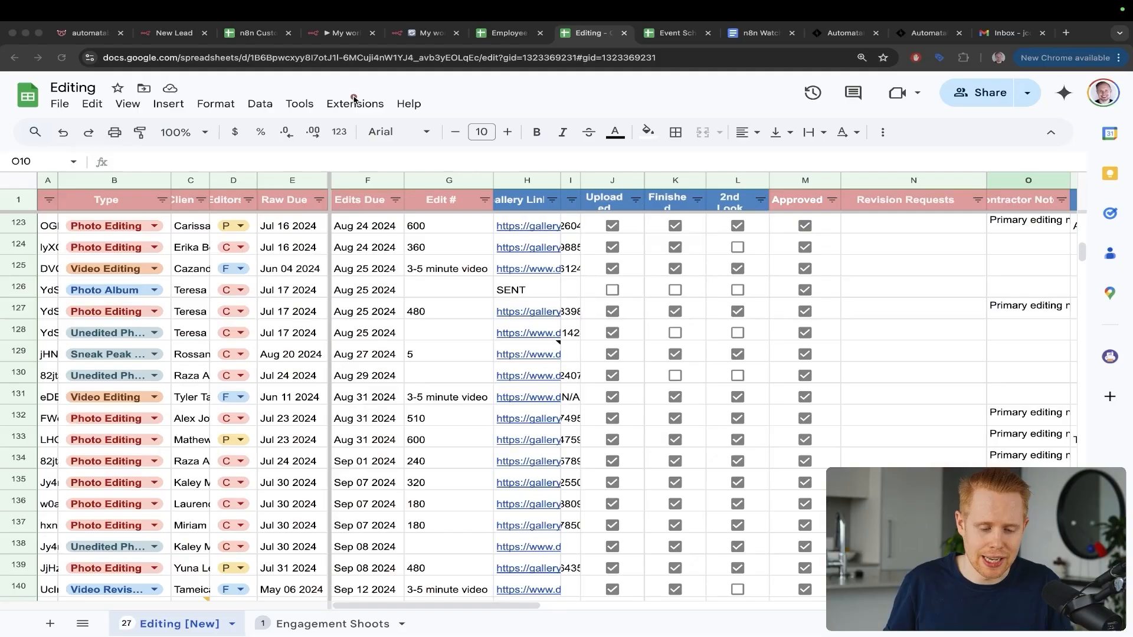
mouse_move(354, 97)
left_mouse_down()
mouse_move(134, 120)
mouse_move(86, 96)
left_mouse_up()
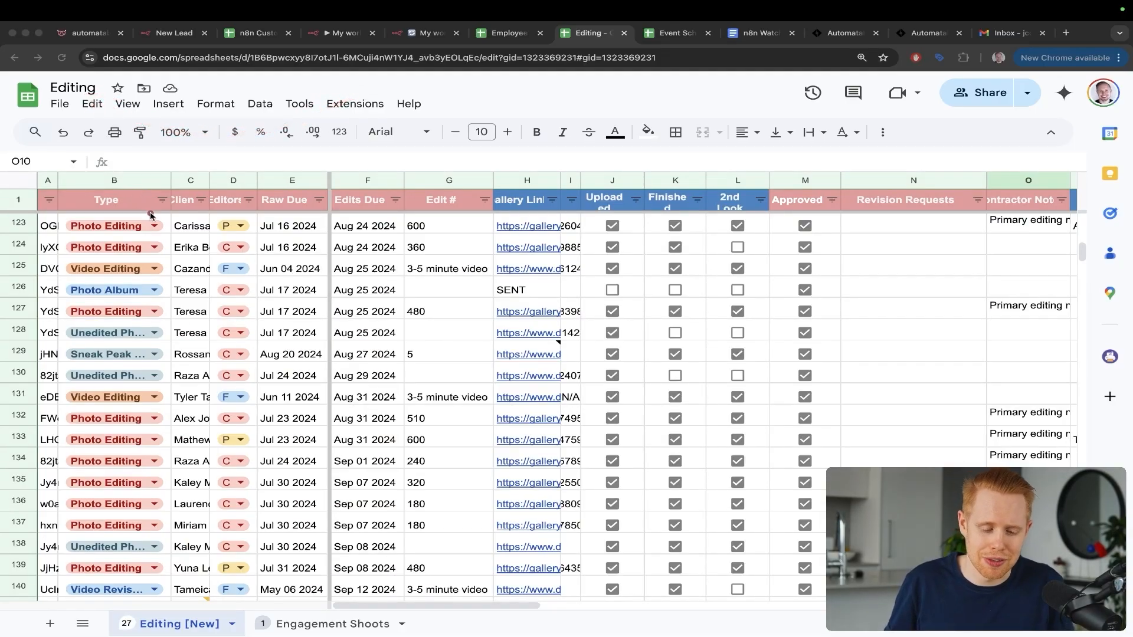
left_click_drag(242, 145, 118, 286)
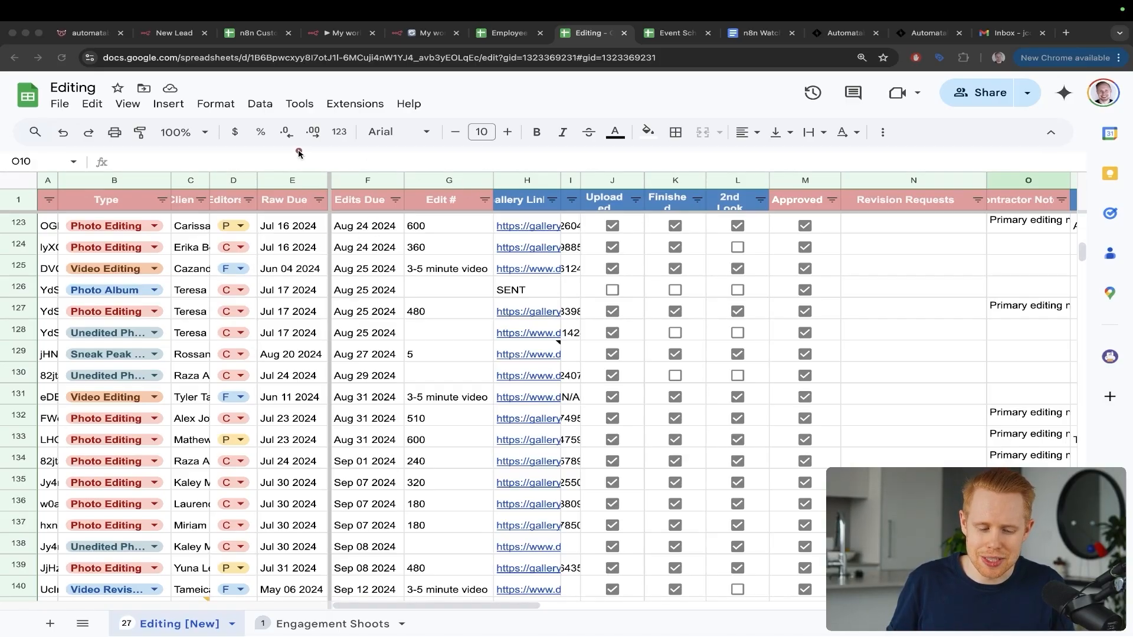
mouse_move(301, 150)
left_mouse_down()
mouse_move(122, 223)
mouse_move(118, 243)
left_mouse_up()
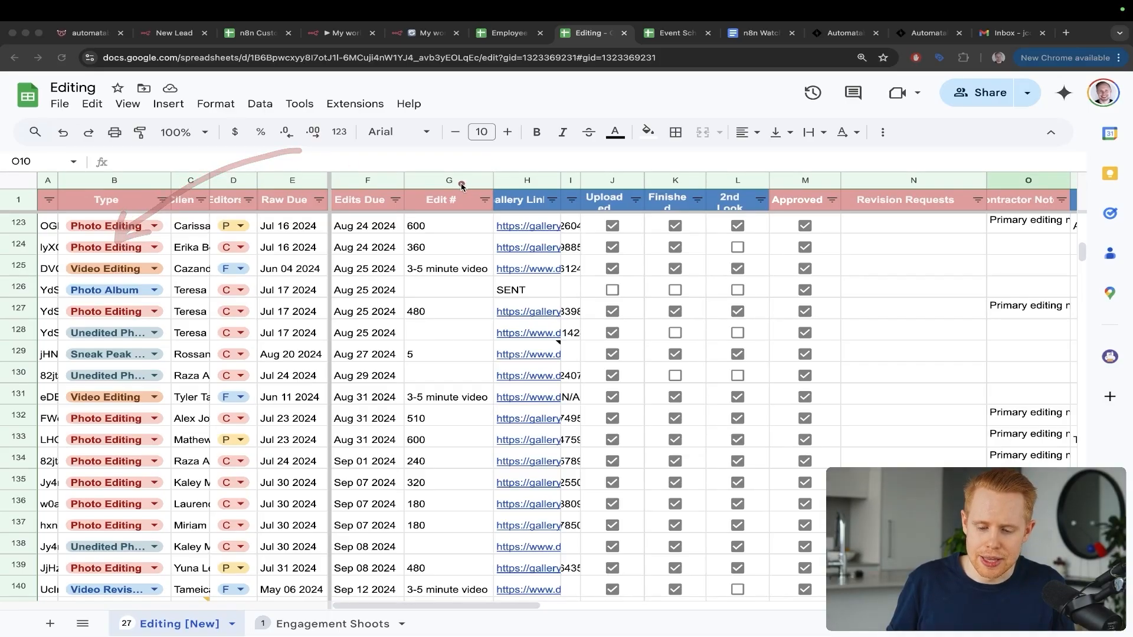
Step: Highlight the Uploaded/Approved checkbox columns, exit annotation mode and move to the Event Schedule sheet
mouse_move(463, 187)
left_mouse_down()
mouse_move(593, 132)
mouse_move(610, 188)
mouse_move(625, 168)
mouse_move(660, 168)
mouse_move(672, 187)
mouse_move(738, 157)
mouse_move(739, 190)
mouse_move(770, 166)
mouse_move(811, 196)
left_mouse_up()
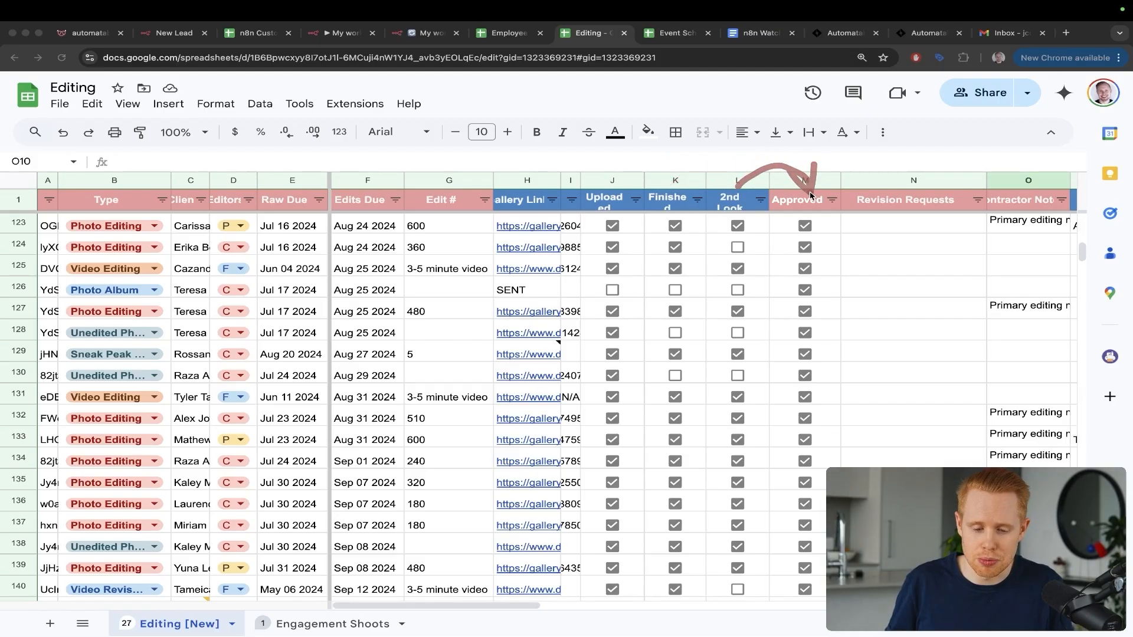
key("ctrl+s")
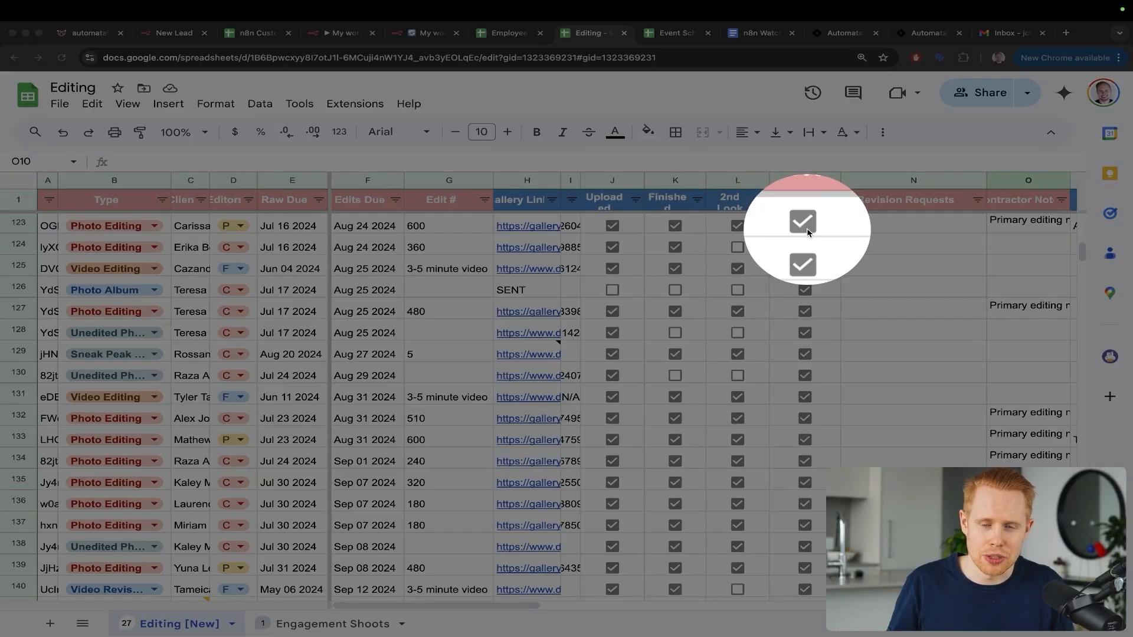
key("ctrl+s")
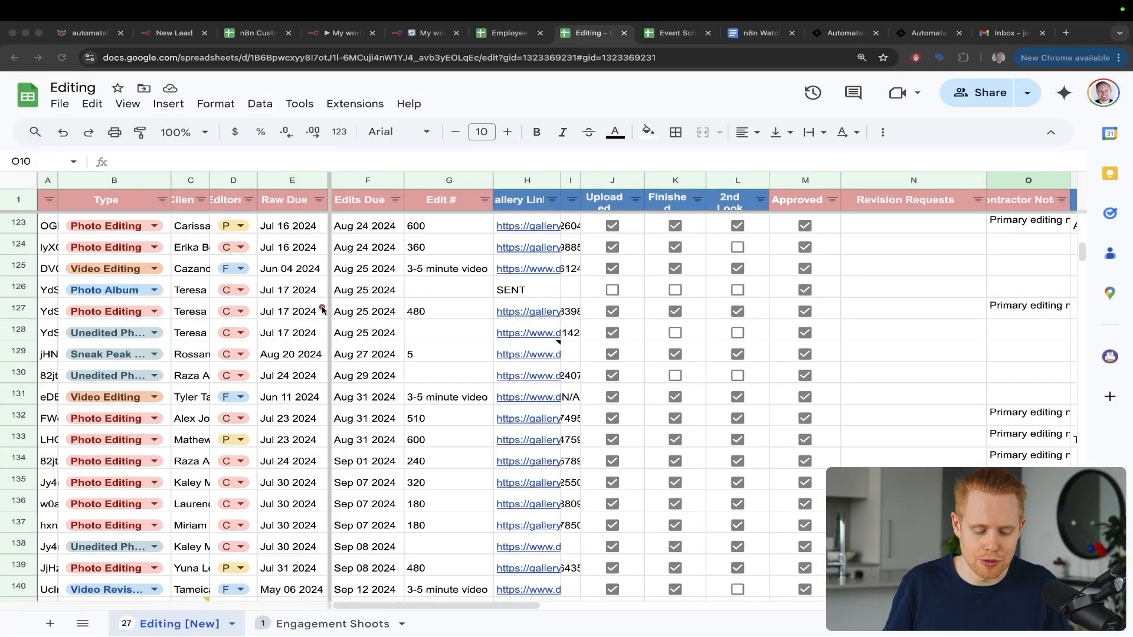
key("ctrl+s")
key("ctrl+s")
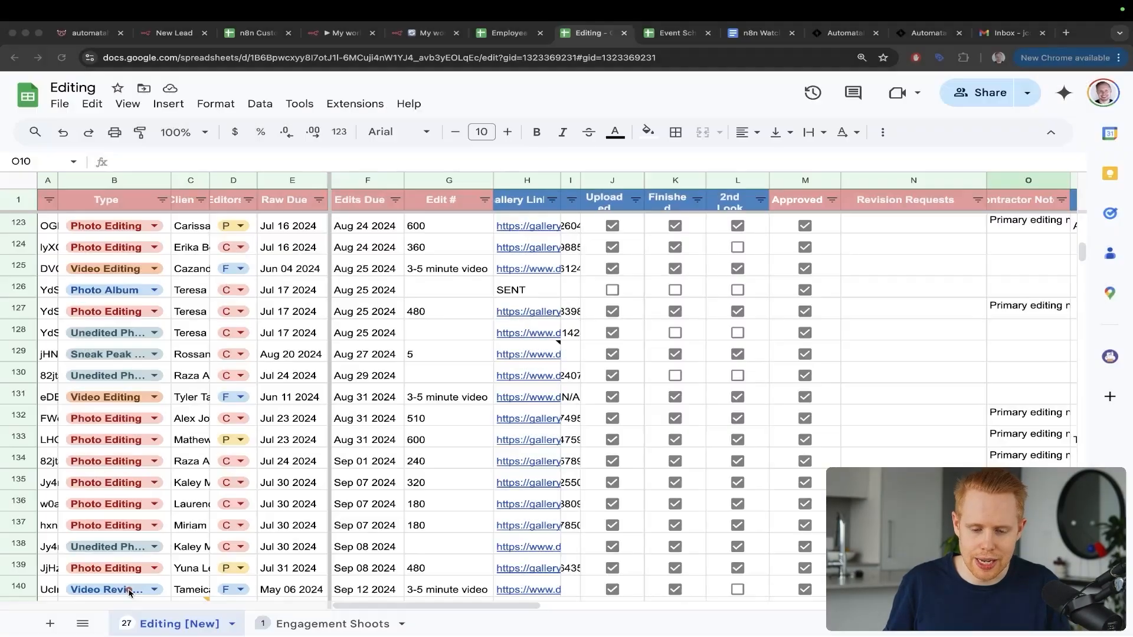
key("Escape")
key("ctrl+Tab")
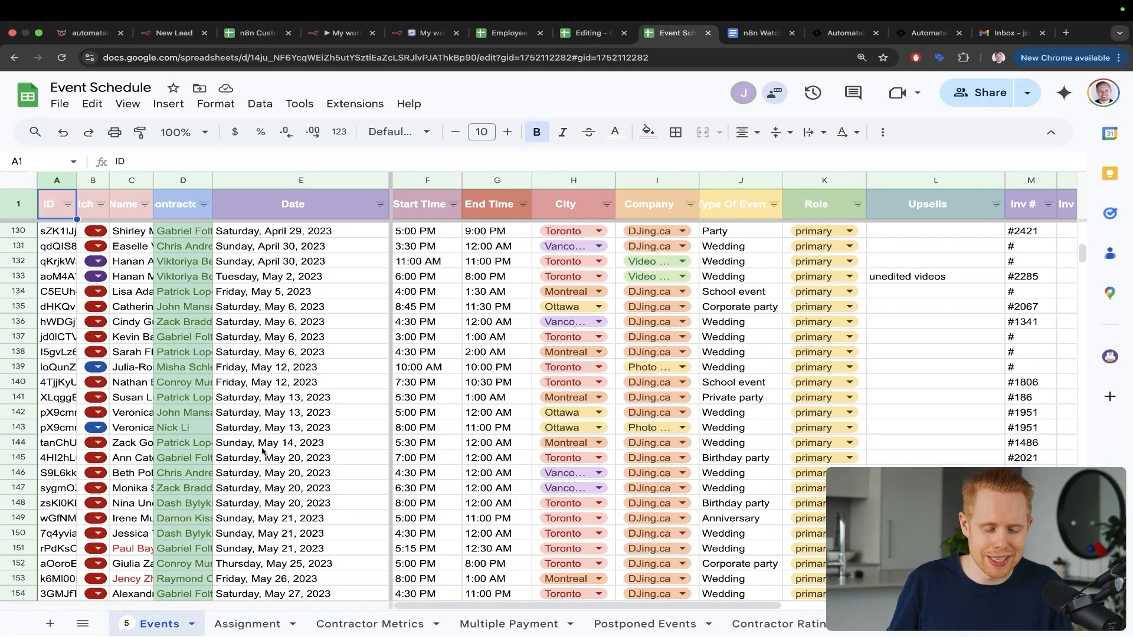
Step: Point an arrow at the Event Schedule Date column, then bring up the n8n Custom Dashboard sheet
mouse_move(591, 121)
left_mouse_down()
mouse_move(386, 180)
mouse_move(334, 226)
left_mouse_up()
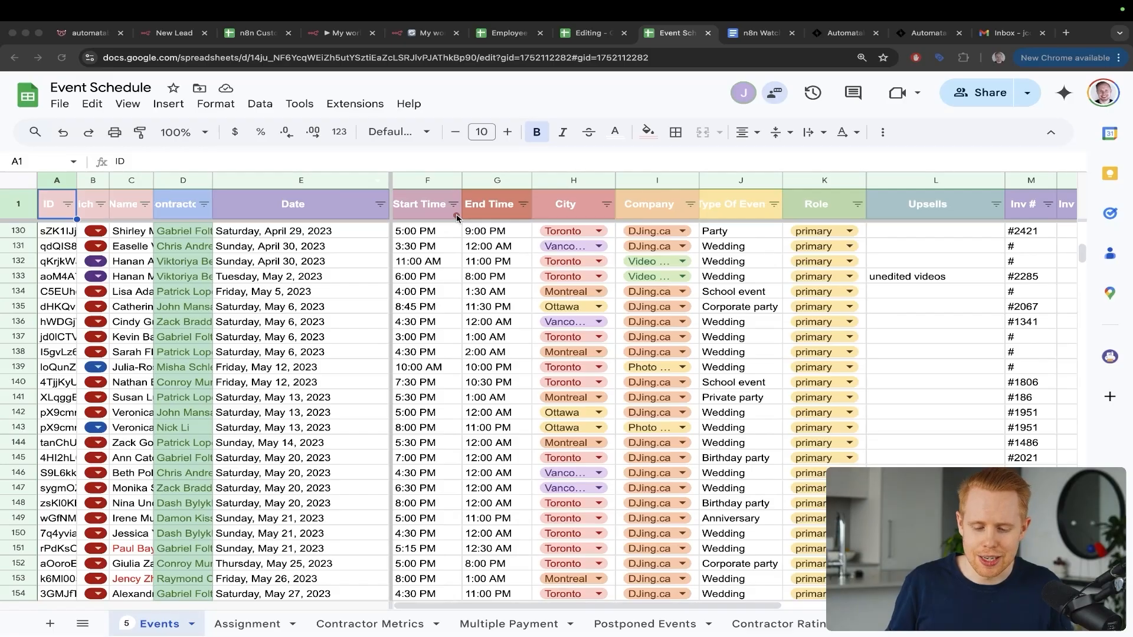
left_click(673, 130)
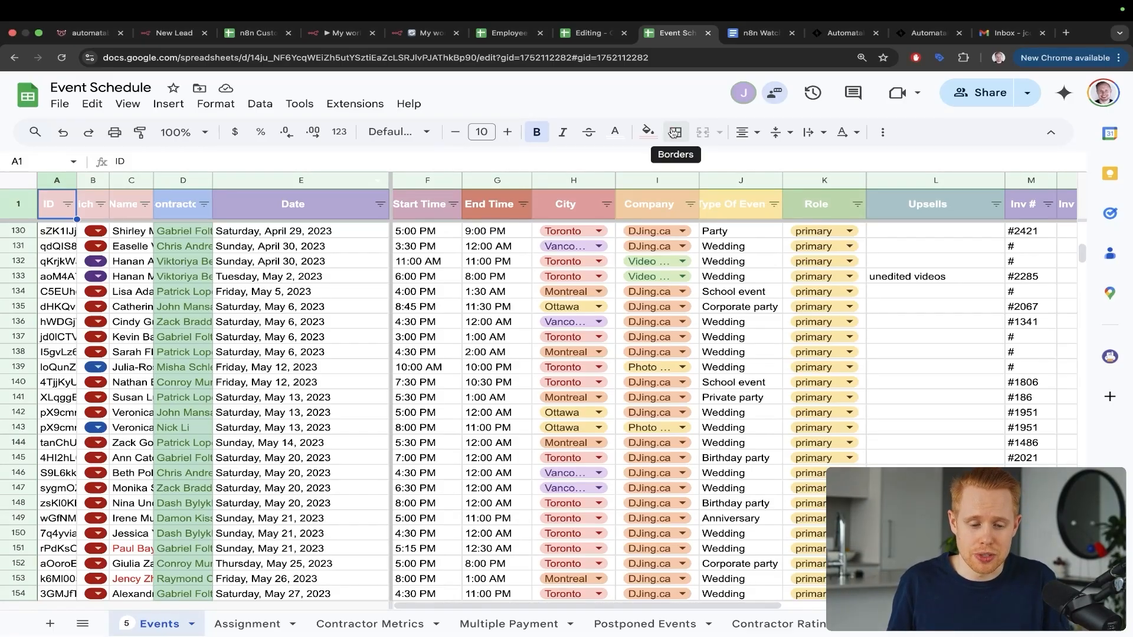
key("super+3")
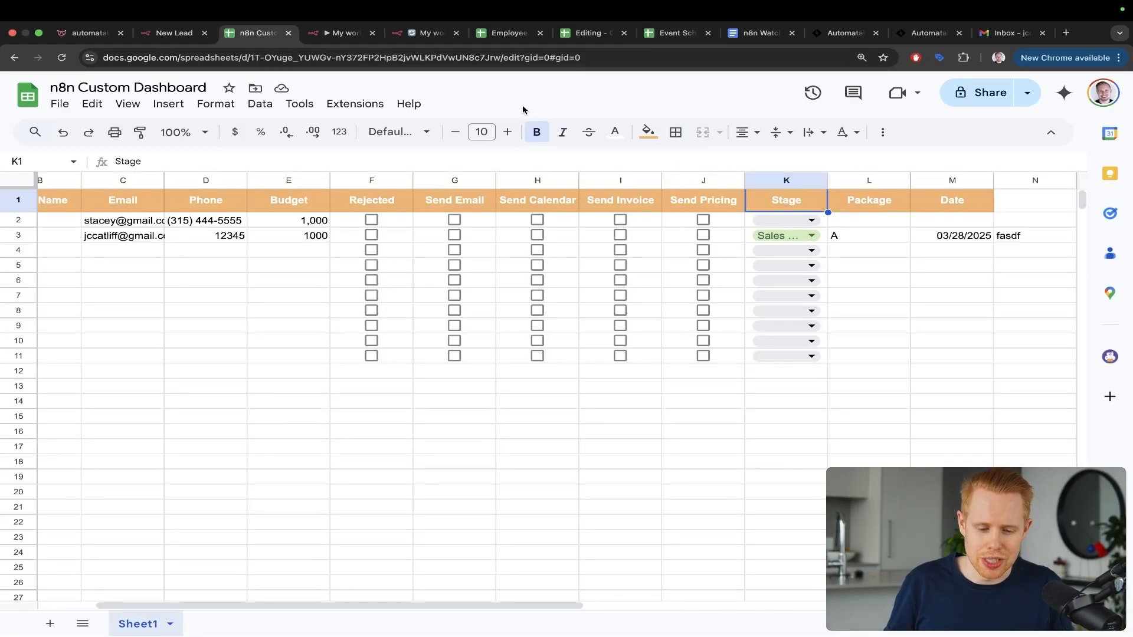
Step: Show the quote contact form on the automatable.co website
key("super+1")
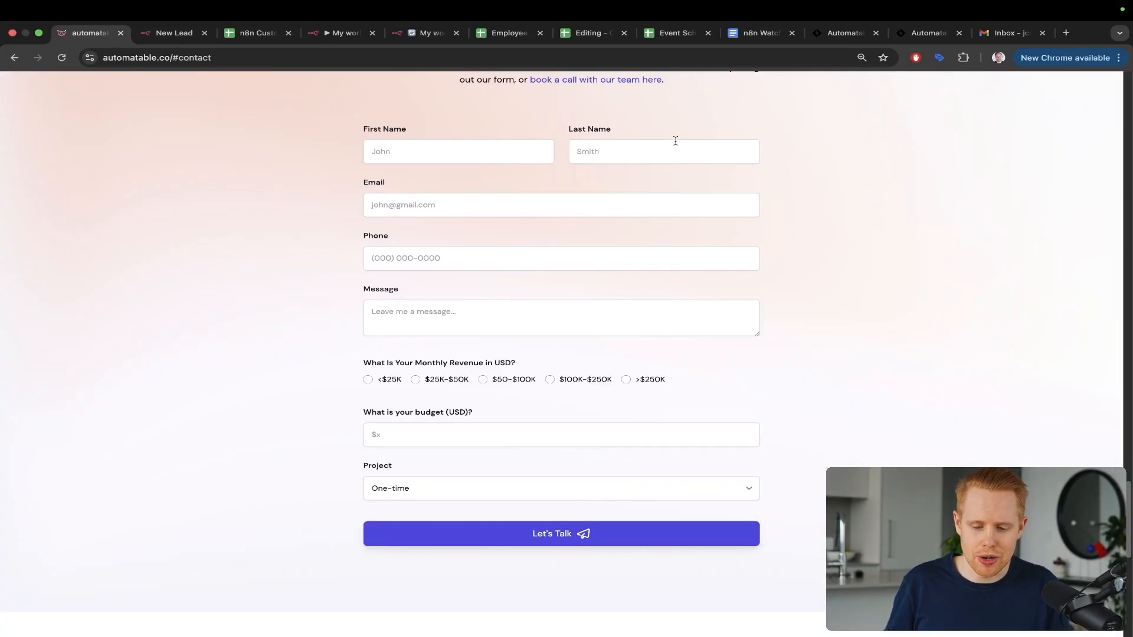
scroll(676, 140, "up", 15)
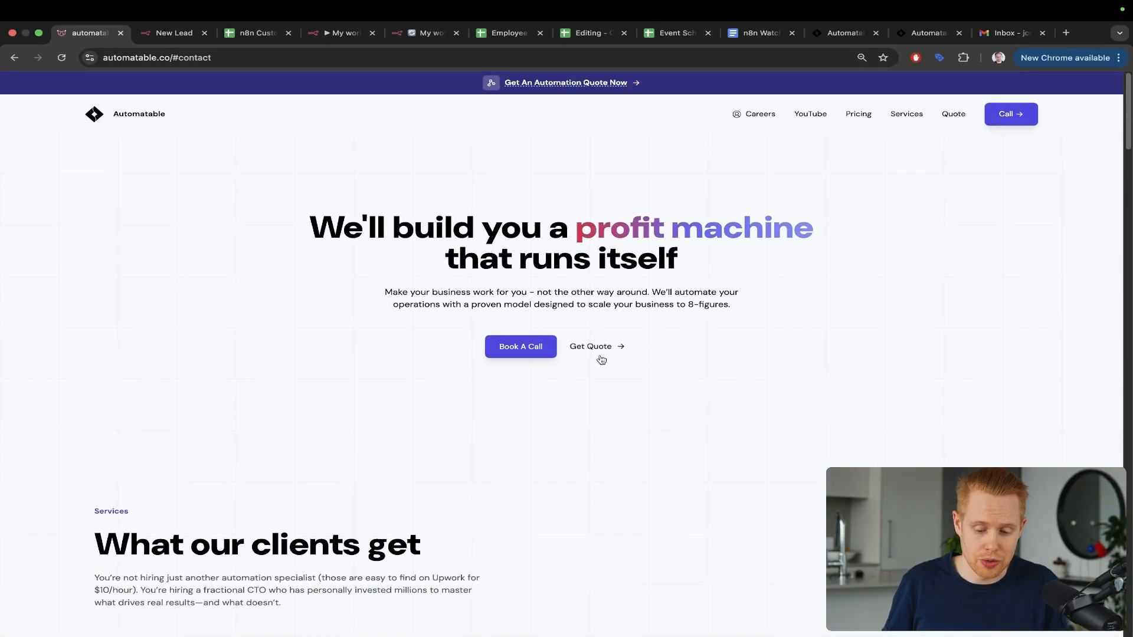
left_click(599, 349)
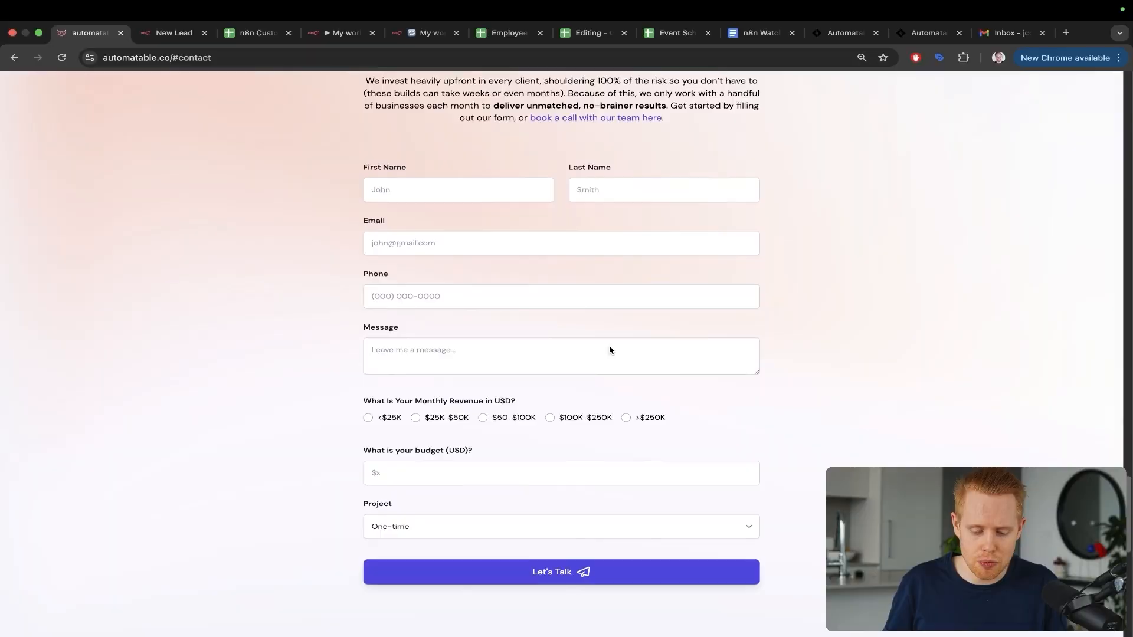
Step: Mark the New Lead form's submit step, then point at the new lead row in the dashboard
key("super+2")
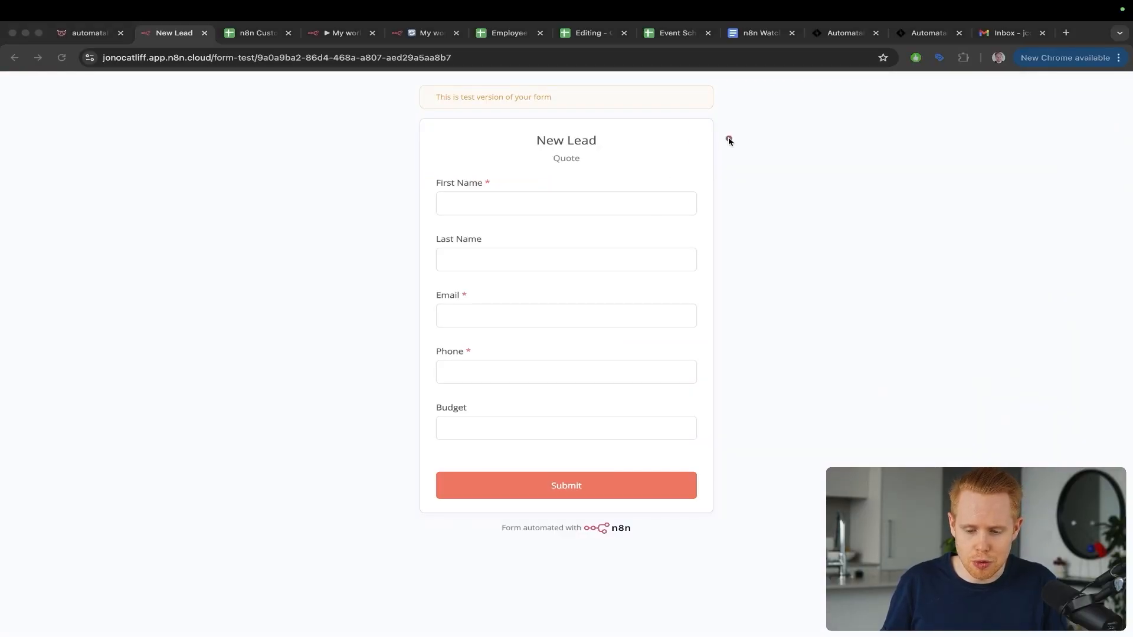
mouse_move(708, 130)
left_mouse_down()
mouse_move(759, 399)
mouse_move(680, 466)
left_mouse_up()
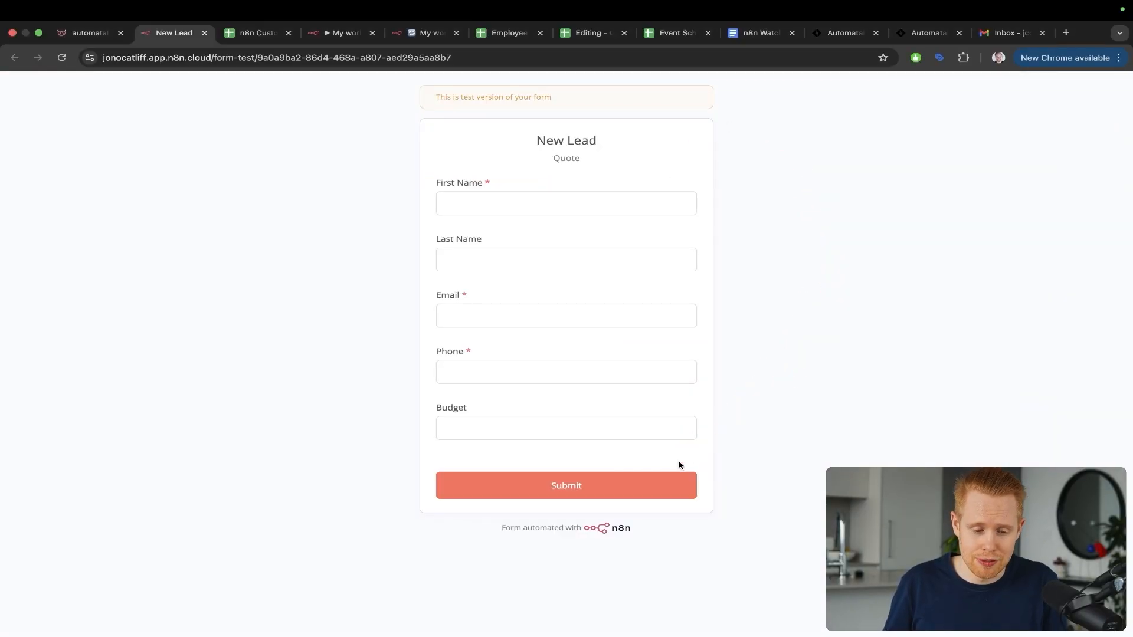
key("super+3")
mouse_move(534, 468)
left_mouse_down()
mouse_move(455, 463)
mouse_move(212, 298)
mouse_move(204, 252)
left_mouse_up()
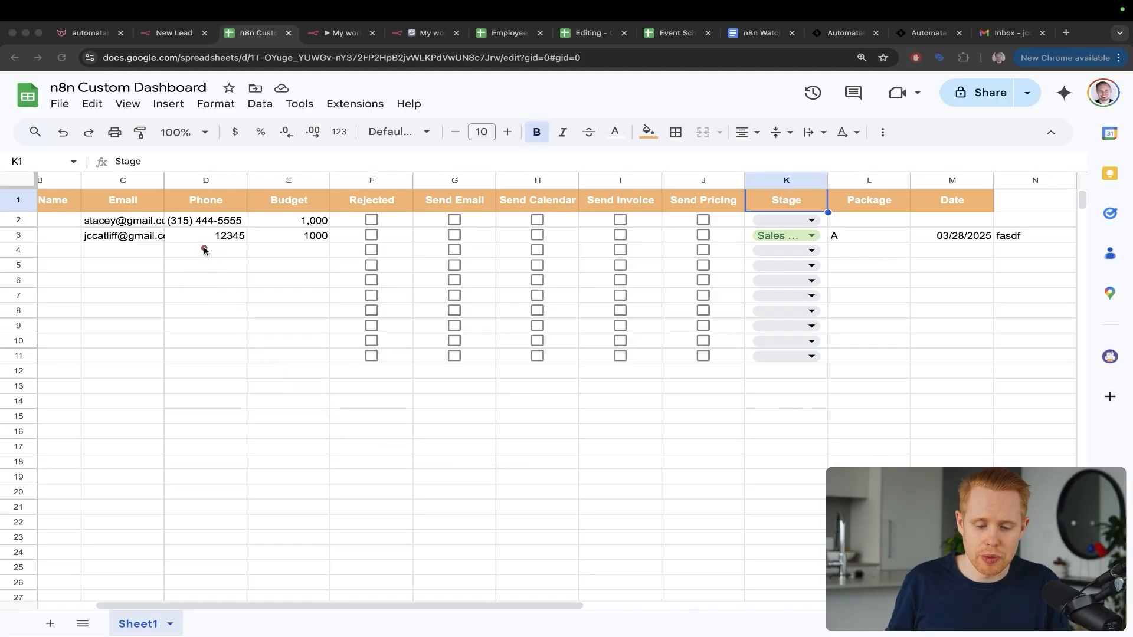
Step: Tick Send Invoice in I3 and keep row 3's Stage at Sales Call
key("ctrl+s")
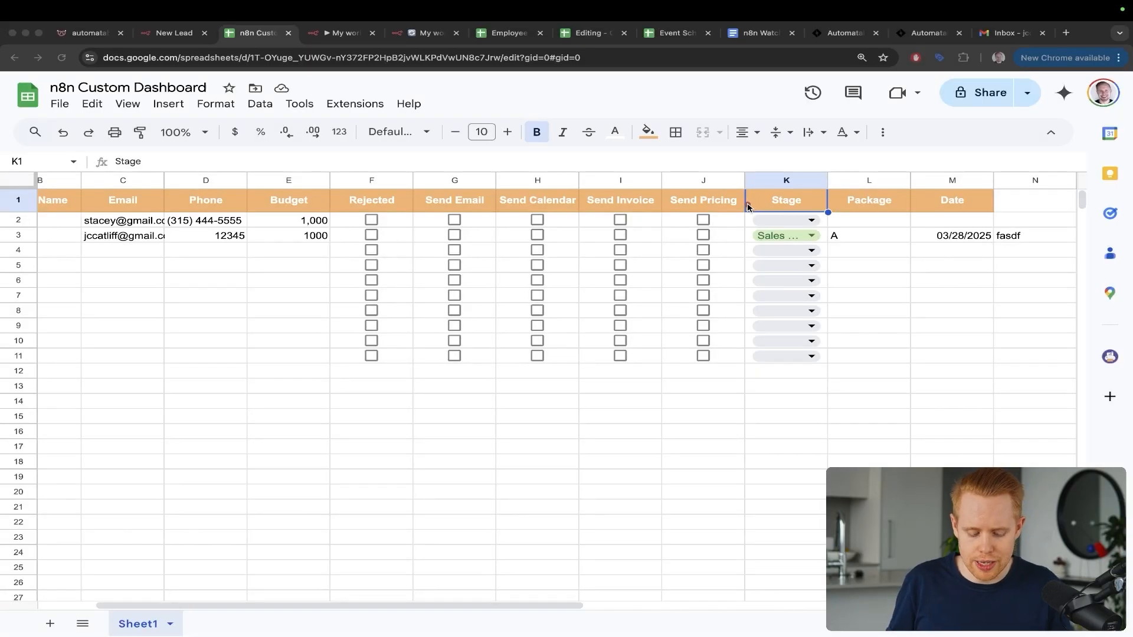
left_click(620, 236)
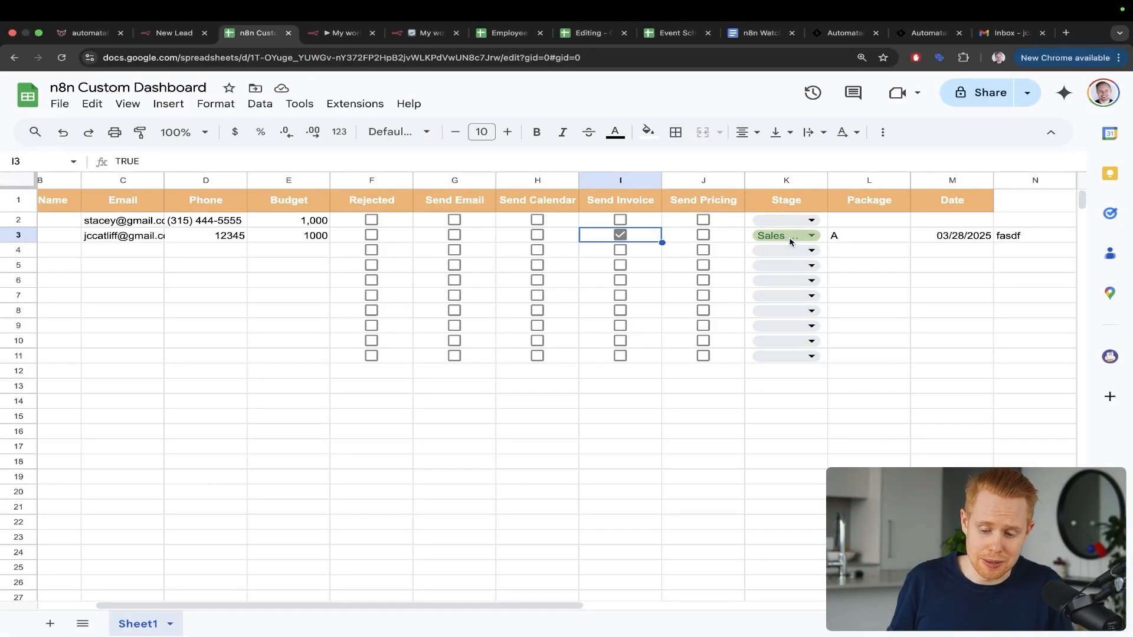
left_click(790, 239)
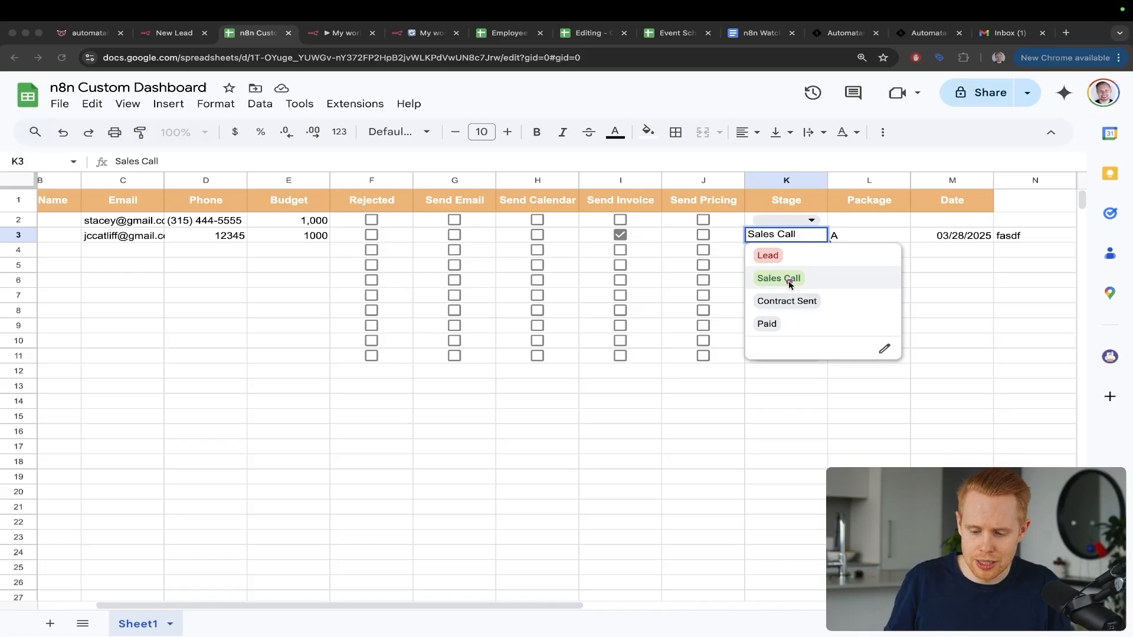
left_click(790, 280)
Step: Open the CRM Integration Proposal email's Project Agreement, scroll it, then return to My workflow 39
key("super+9")
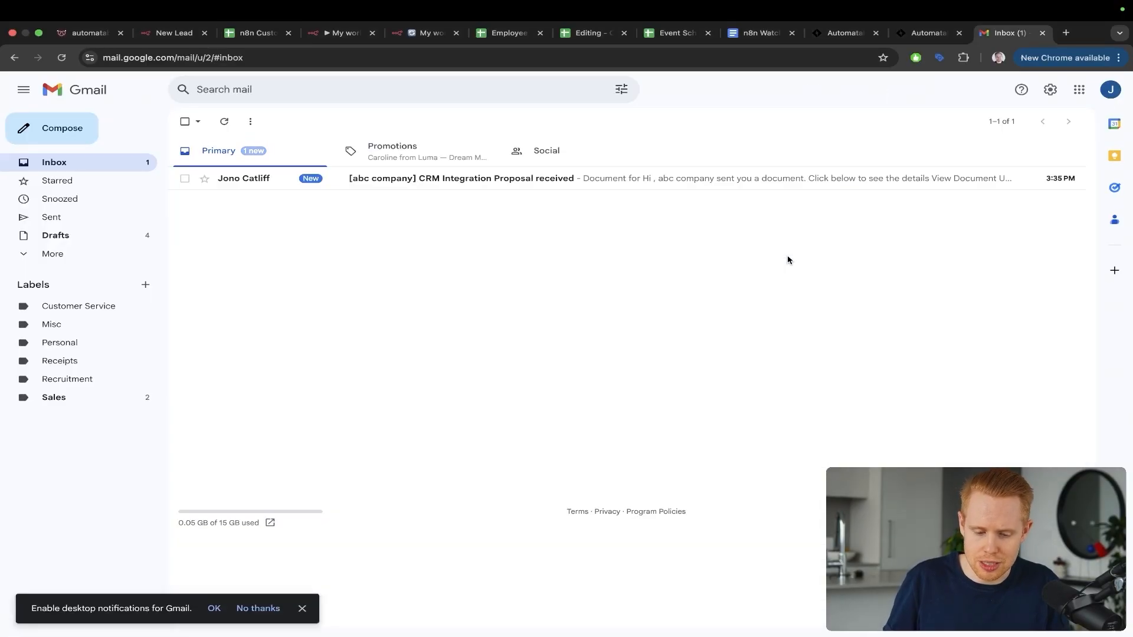
left_click_drag(675, 281, 315, 154)
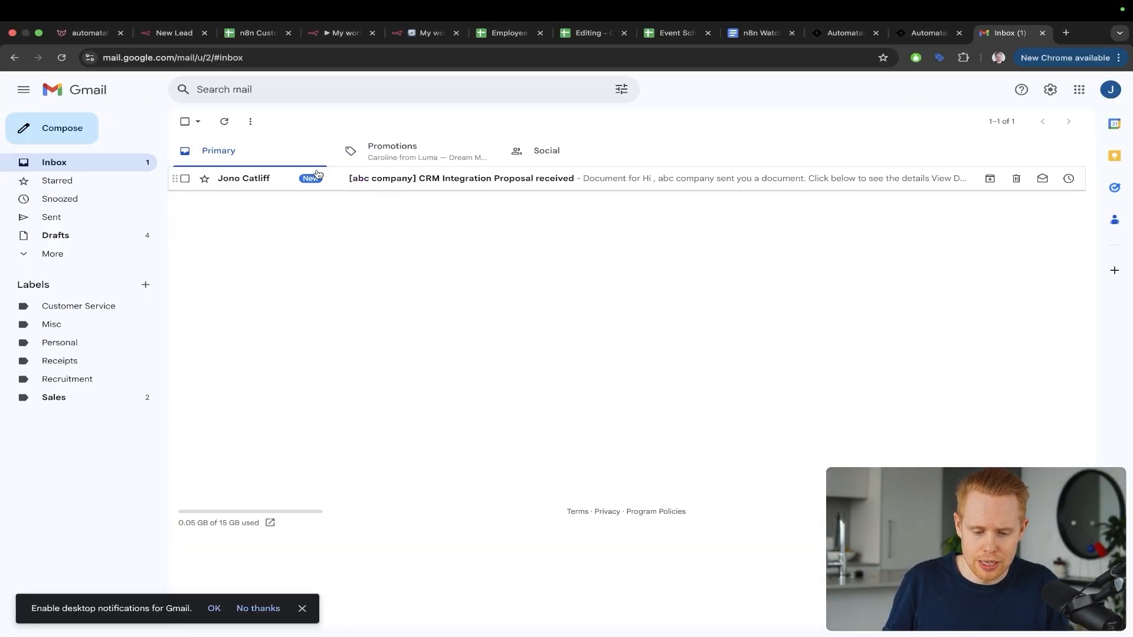
left_click(319, 177)
left_click(510, 431)
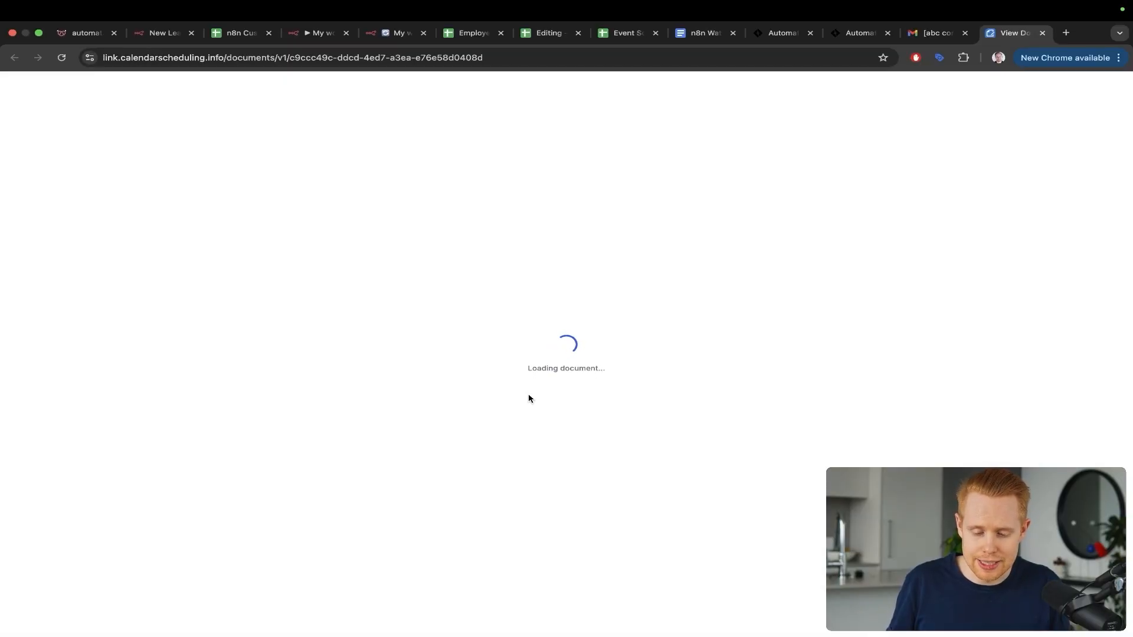
scroll(528, 399, "down", 4)
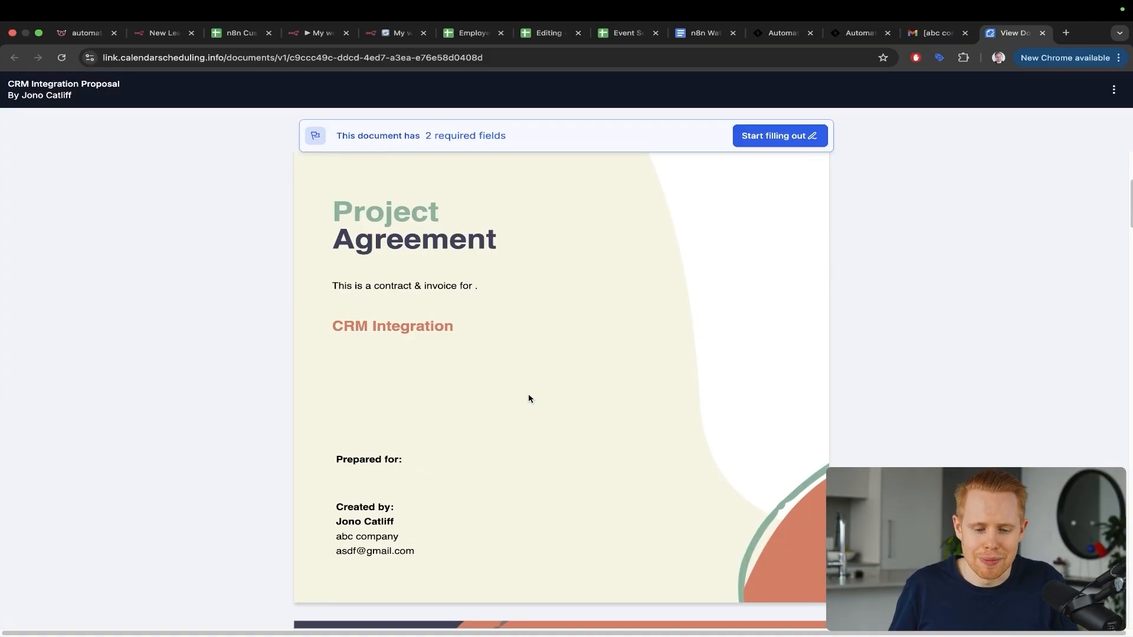
key("super+4")
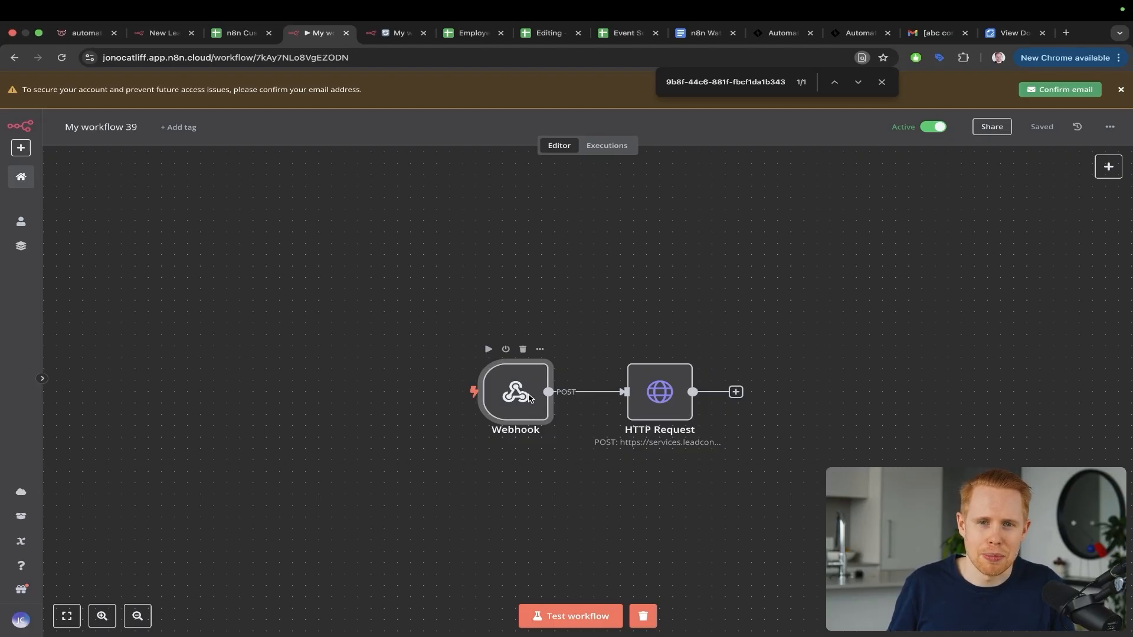
Step: Open the '...' options menu of My workflow 39
mouse_move(975, 375)
left_mouse_down()
mouse_move(1044, 238)
mouse_move(1108, 148)
left_mouse_up()
key("Escape")
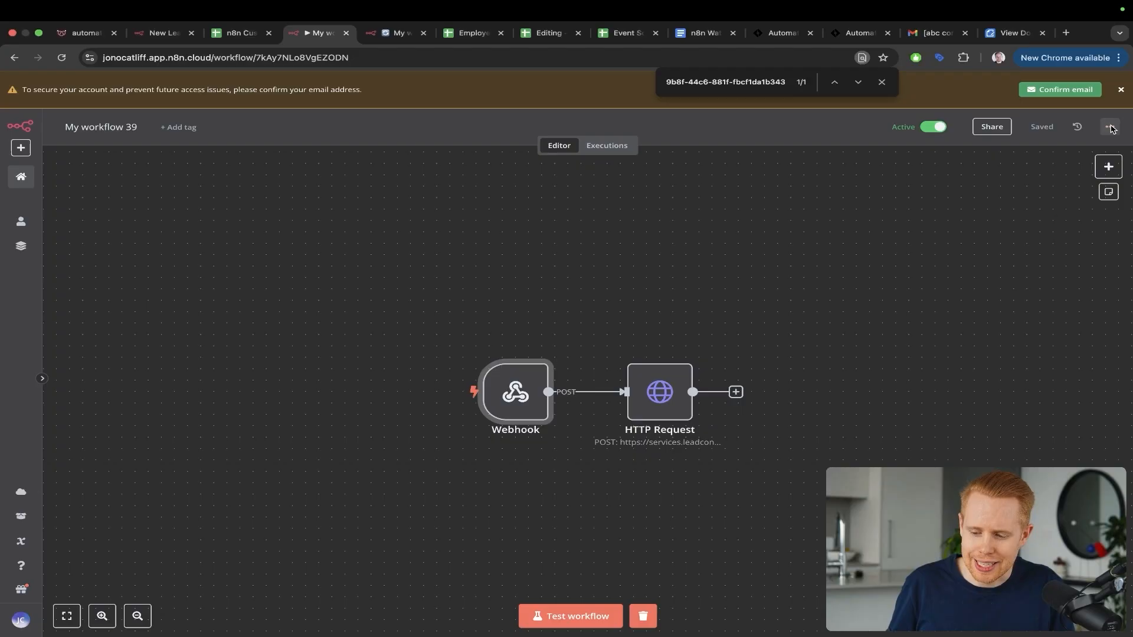
left_click(1110, 127)
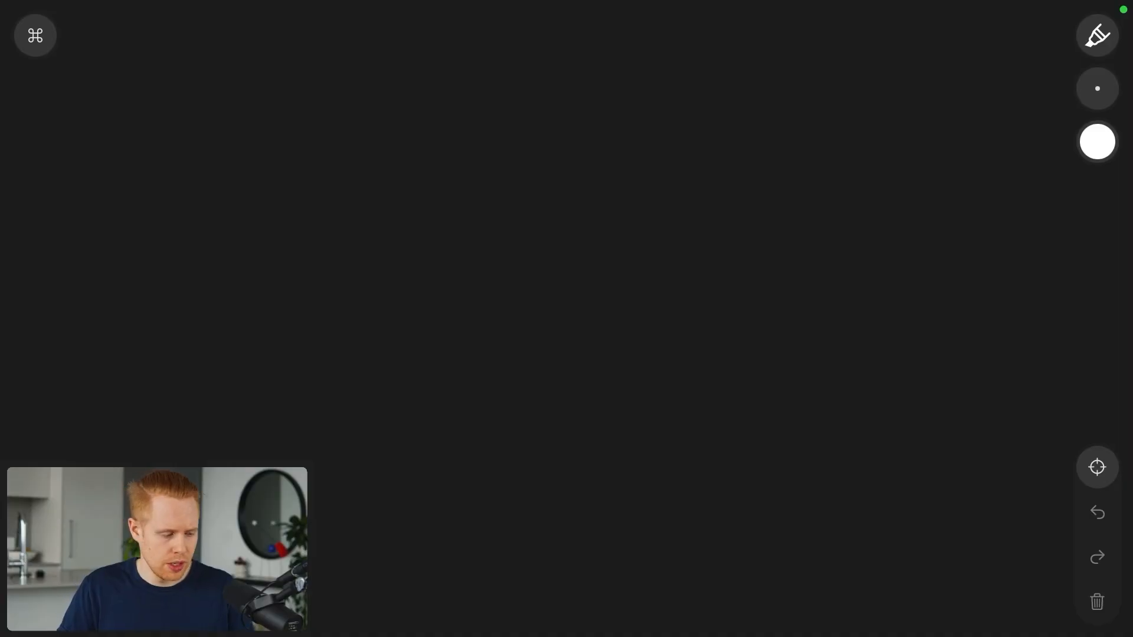
Step: Sketch a spreadsheet grid with column dividers and row lines on the whiteboard
mouse_move(732, 137)
left_mouse_down()
mouse_move(293, 147)
mouse_move(328, 437)
mouse_move(749, 413)
mouse_move(714, 154)
mouse_move(692, 408)
left_mouse_up()
left_click_drag(606, 152, 631, 401)
left_click_drag(538, 146, 568, 416)
left_click_drag(476, 145, 501, 413)
left_click_drag(400, 143, 434, 413)
mouse_move(342, 138)
left_mouse_down()
mouse_move(342, 204)
mouse_move(393, 421)
left_mouse_up()
left_click_drag(708, 171, 283, 220)
left_click_drag(711, 223, 315, 258)
left_click_drag(735, 272, 343, 290)
left_click_drag(758, 302, 355, 339)
left_click_drag(766, 345, 438, 389)
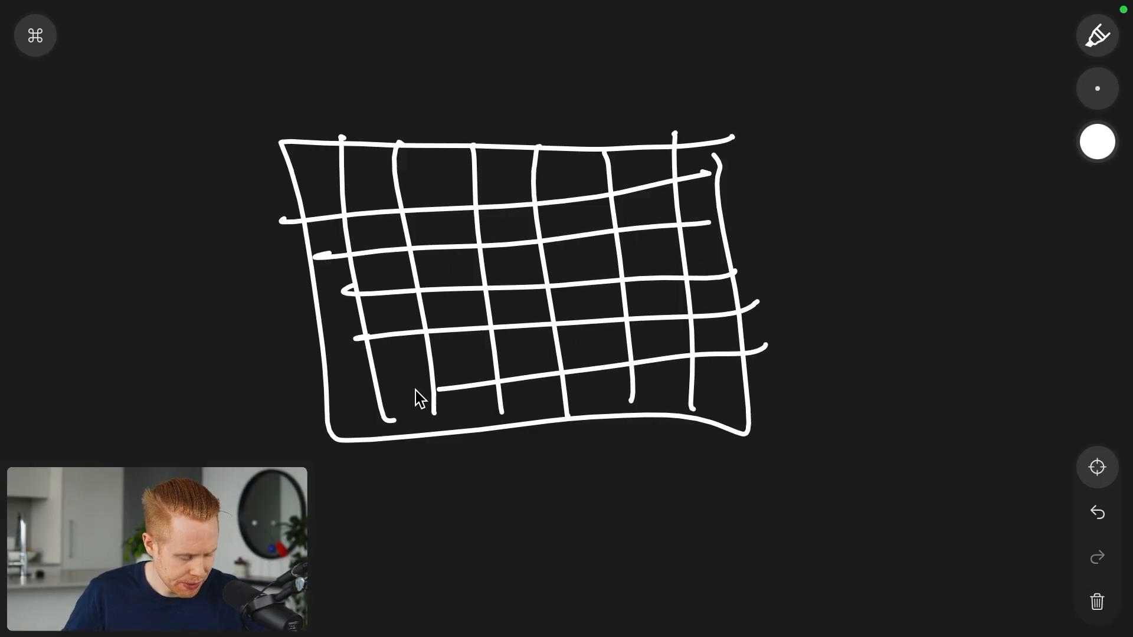
Step: Draw a curved arrow from an N8N label into the grid and another leaving it rightward
scroll(367, 395, "left", 5)
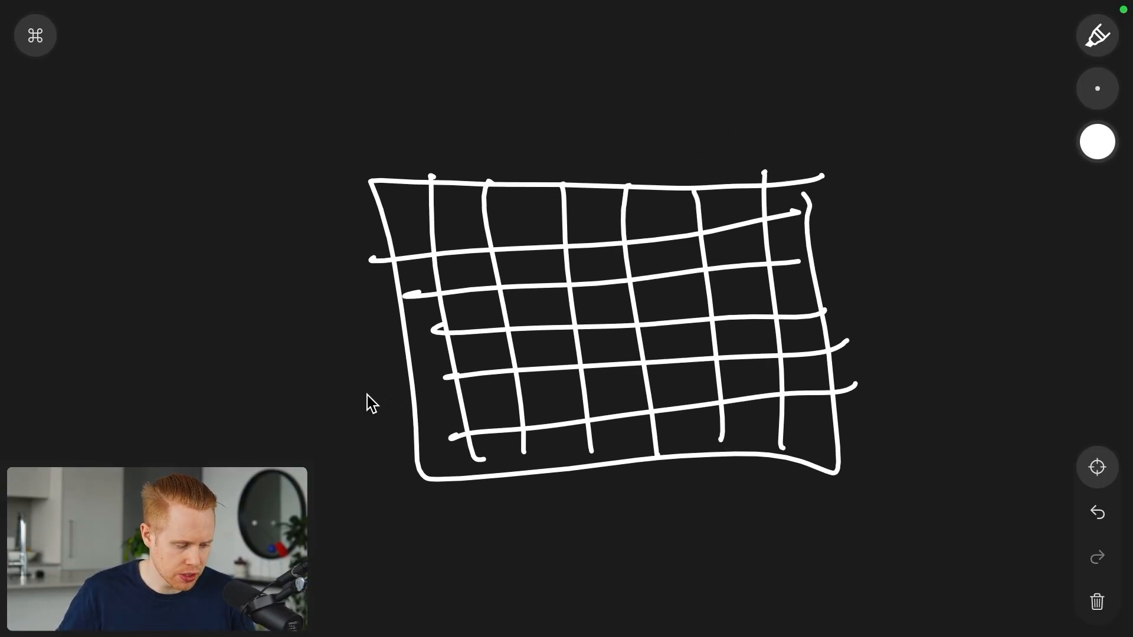
mouse_move(158, 126)
left_mouse_down()
mouse_move(347, 323)
mouse_move(392, 326)
left_mouse_up()
mouse_move(356, 276)
left_mouse_down()
mouse_move(396, 336)
mouse_move(368, 374)
left_mouse_up()
scroll(381, 364, "right", 5)
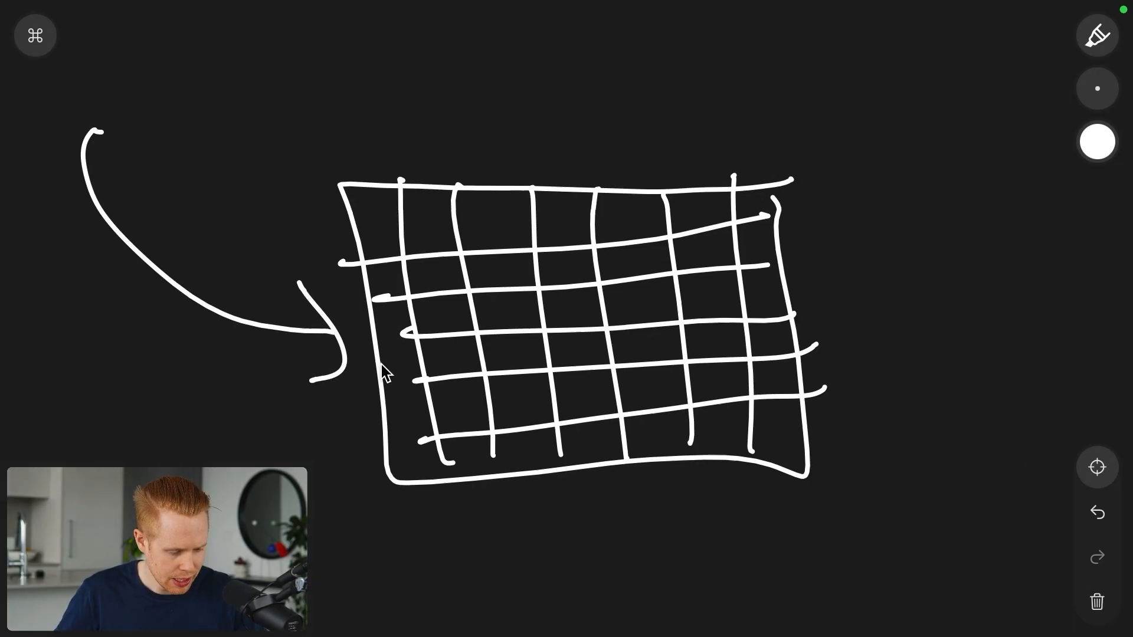
mouse_move(788, 341)
left_mouse_down()
mouse_move(817, 360)
mouse_move(1030, 226)
left_mouse_up()
scroll(989, 224, "left", 5)
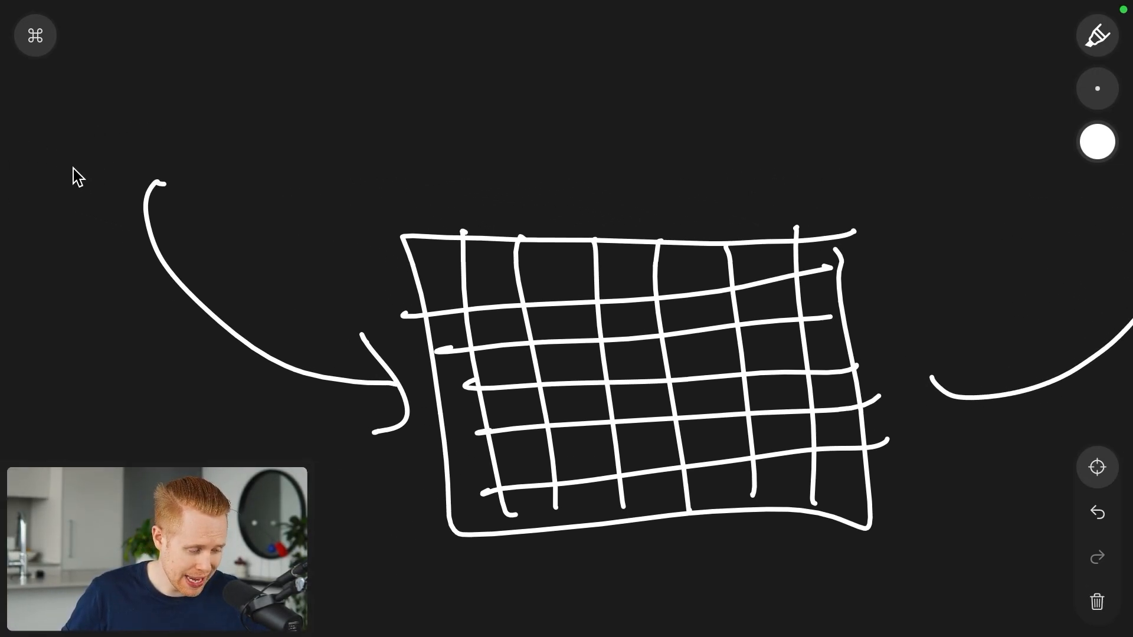
mouse_move(93, 177)
left_mouse_down()
mouse_move(74, 127)
mouse_move(109, 112)
left_mouse_up()
left_click_drag(126, 93, 125, 108)
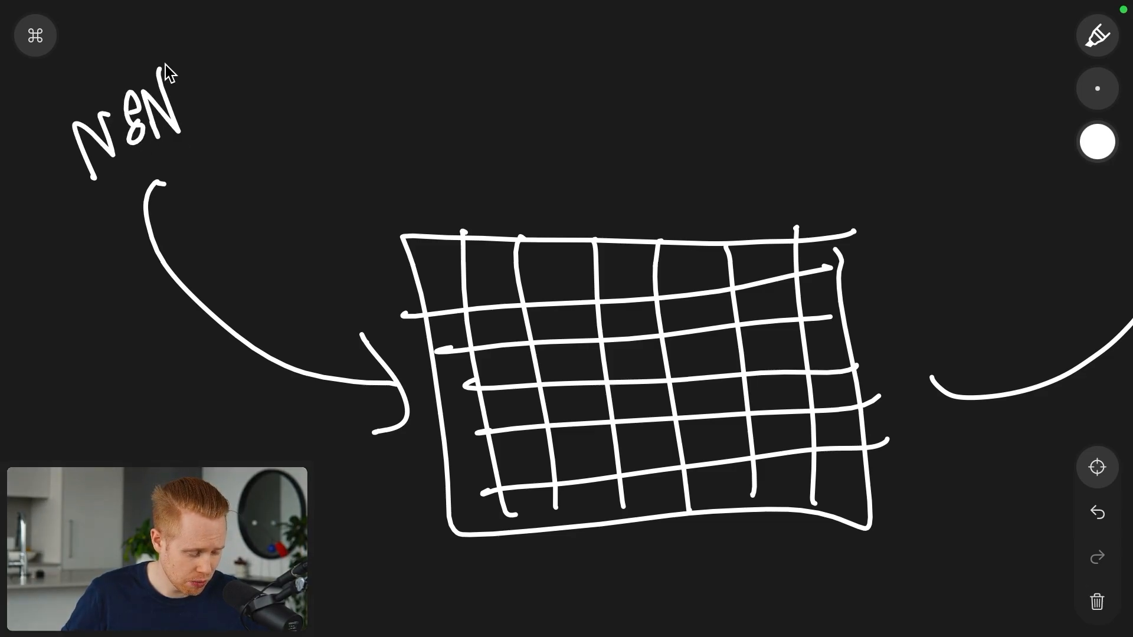
scroll(165, 65, "right", 3)
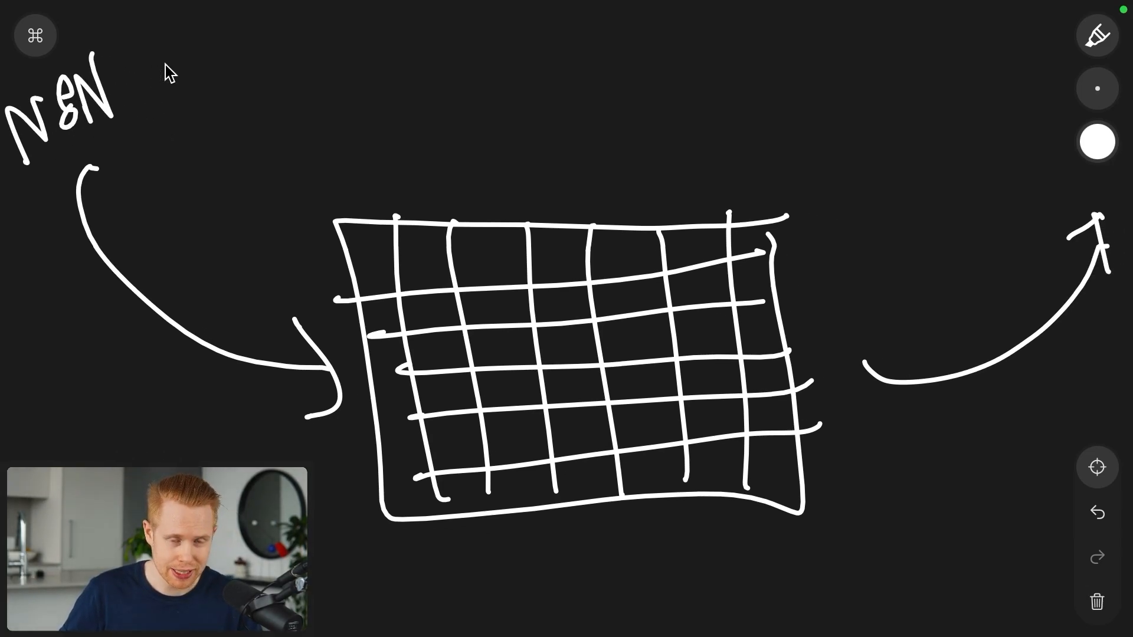
scroll(109, 379, "left", 3)
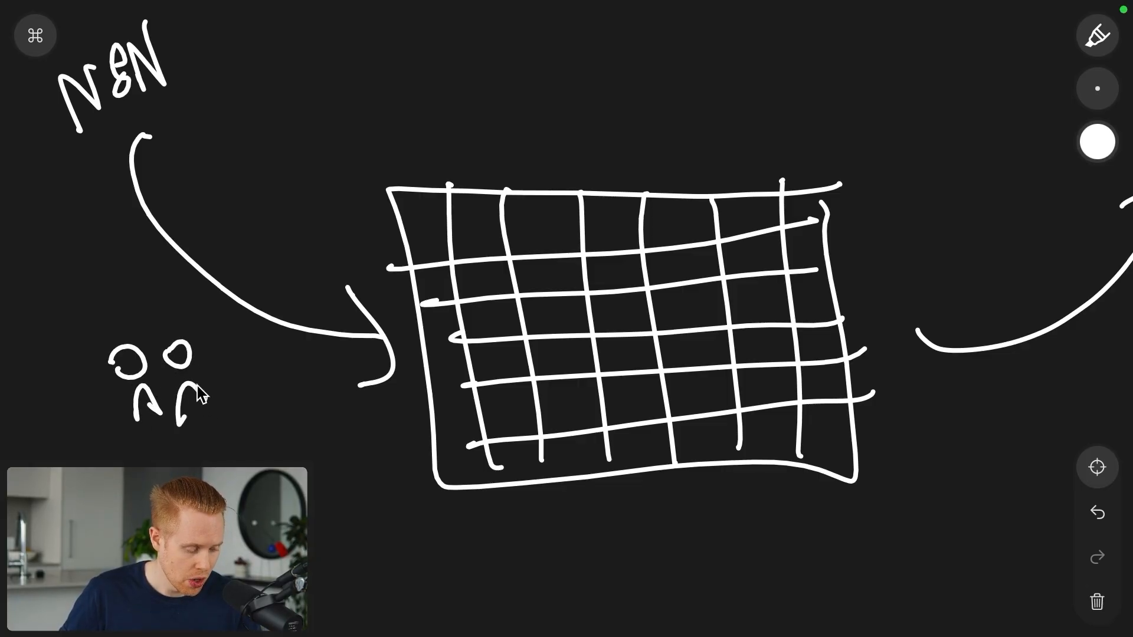
Step: Add a stick figure below N8N with a handwritten label beside it
left_click_drag(197, 386, 205, 403)
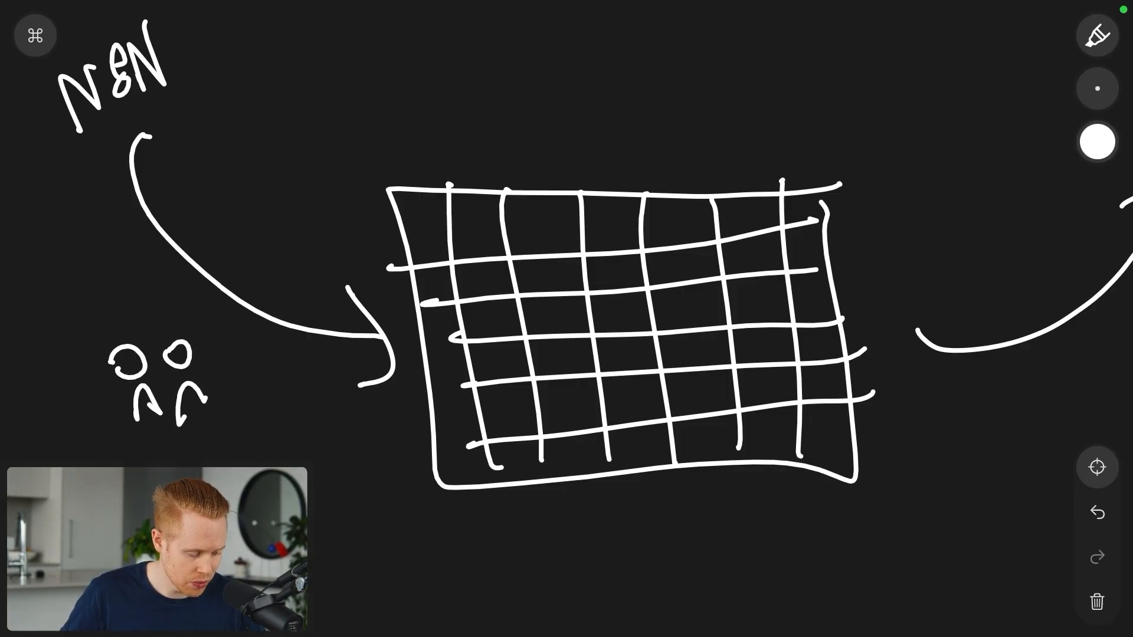
left_click_drag(269, 469, 344, 466)
mouse_move(312, 453)
left_mouse_down()
mouse_move(344, 466)
mouse_move(336, 484)
left_mouse_up()
mouse_move(350, 446)
left_mouse_down()
mouse_move(356, 472)
mouse_move(379, 478)
left_mouse_up()
mouse_move(379, 432)
left_mouse_down()
mouse_move(393, 469)
mouse_move(404, 468)
left_mouse_up()
left_click_drag(410, 442, 407, 481)
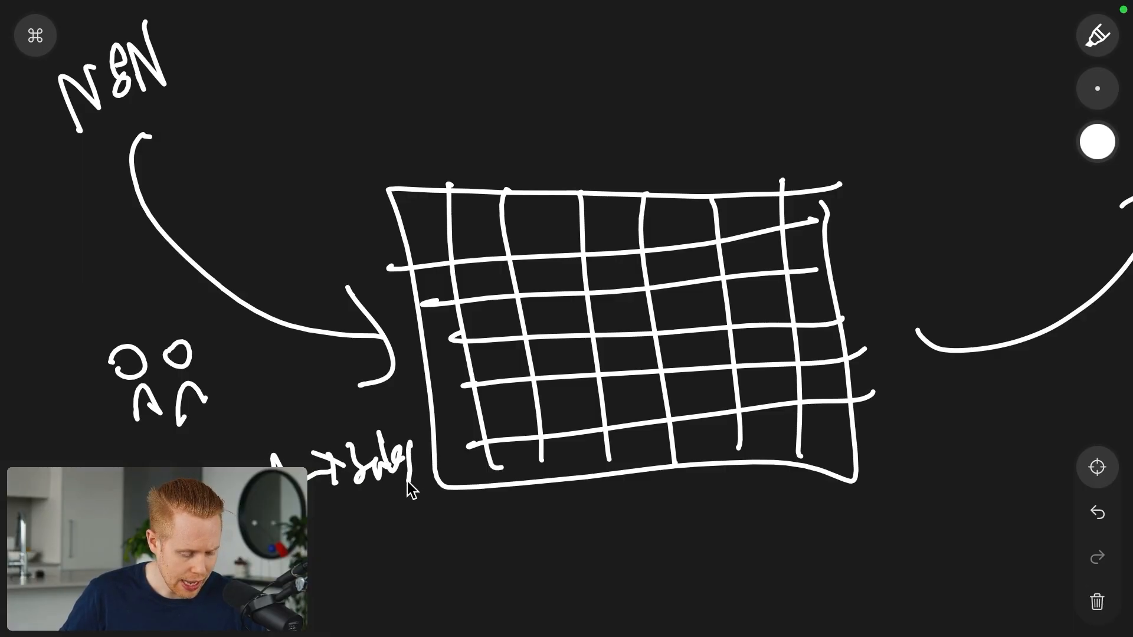
Step: Draw a downward arrow into the grid labelled send invoice, plus a client stick figure
scroll(407, 481, "right", 5)
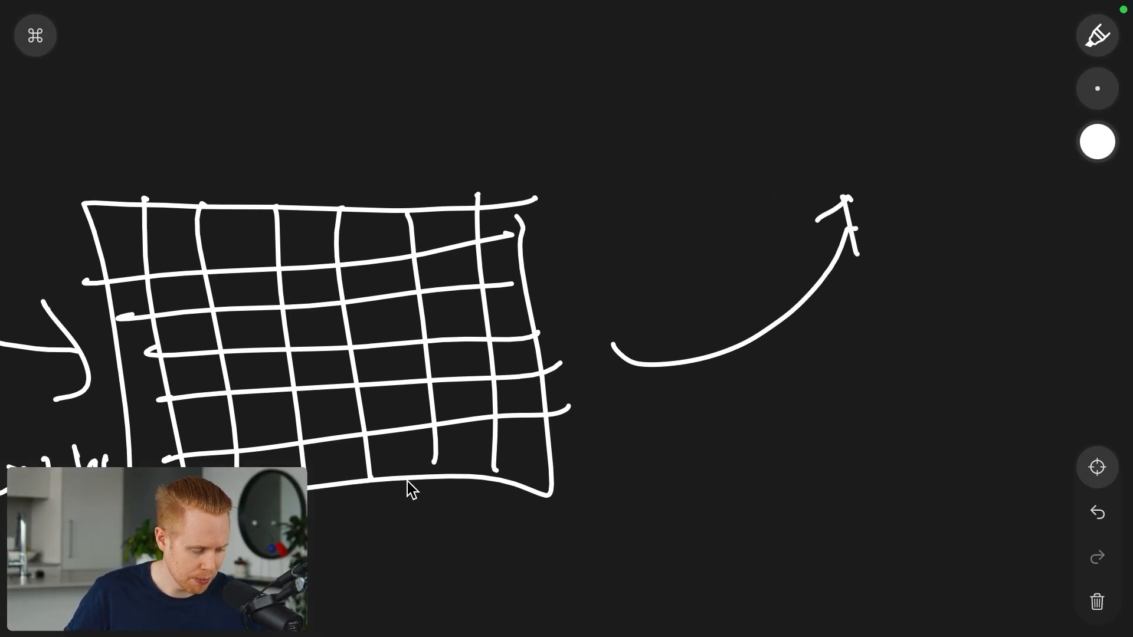
left_click_drag(376, 104, 365, 284)
left_click_drag(354, 240, 381, 264)
scroll(343, 156, "up", 3)
mouse_move(342, 143)
left_mouse_down()
mouse_move(372, 160)
mouse_move(422, 131)
mouse_move(420, 145)
left_mouse_up()
mouse_move(448, 141)
left_mouse_down()
mouse_move(493, 136)
mouse_move(519, 114)
mouse_move(546, 126)
mouse_move(581, 121)
left_mouse_up()
scroll(826, 220, "right", 3)
left_click_drag(826, 221, 825, 219)
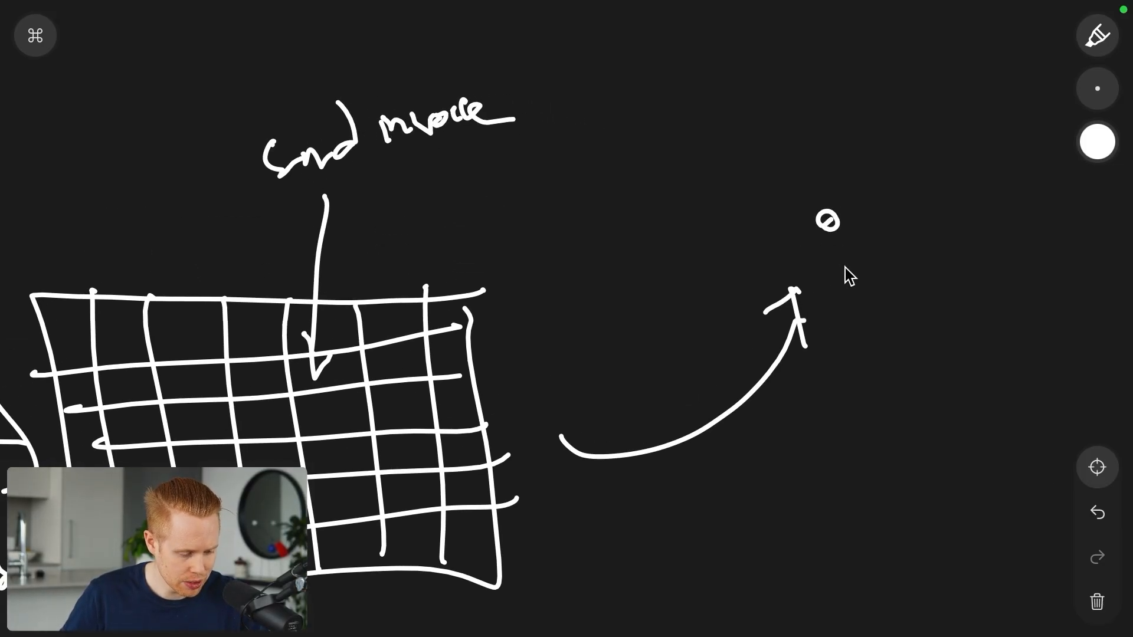
left_click_drag(847, 271, 816, 253)
Step: Add a second arrow with an action label, a pricing label, and redraw the arrow to the client
left_click_drag(205, 189, 262, 371)
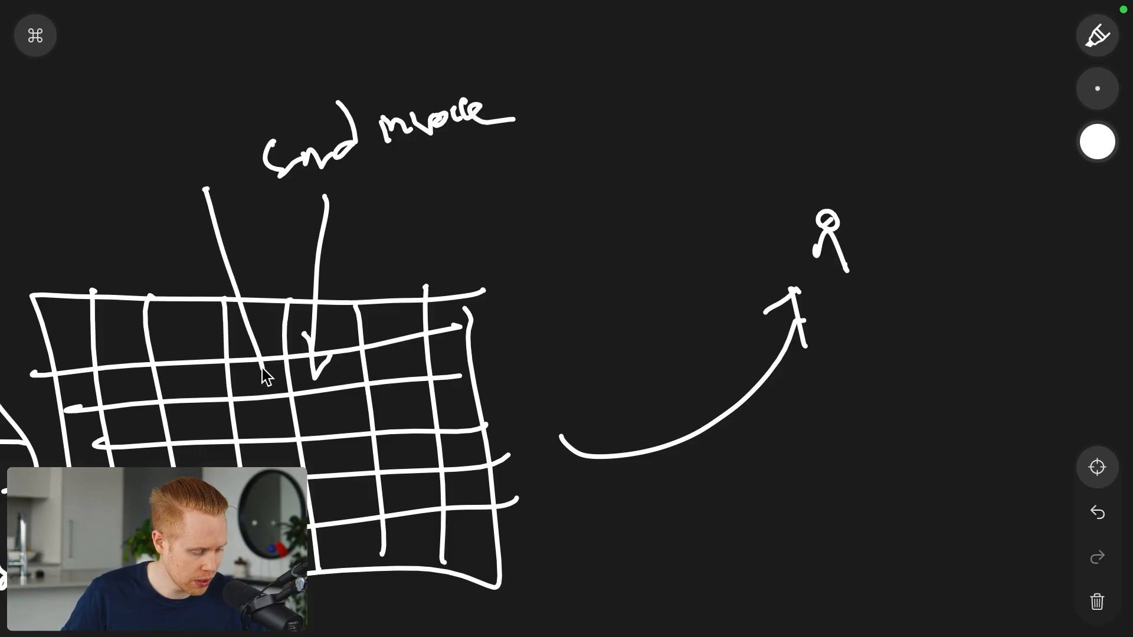
left_click_drag(275, 332, 259, 389)
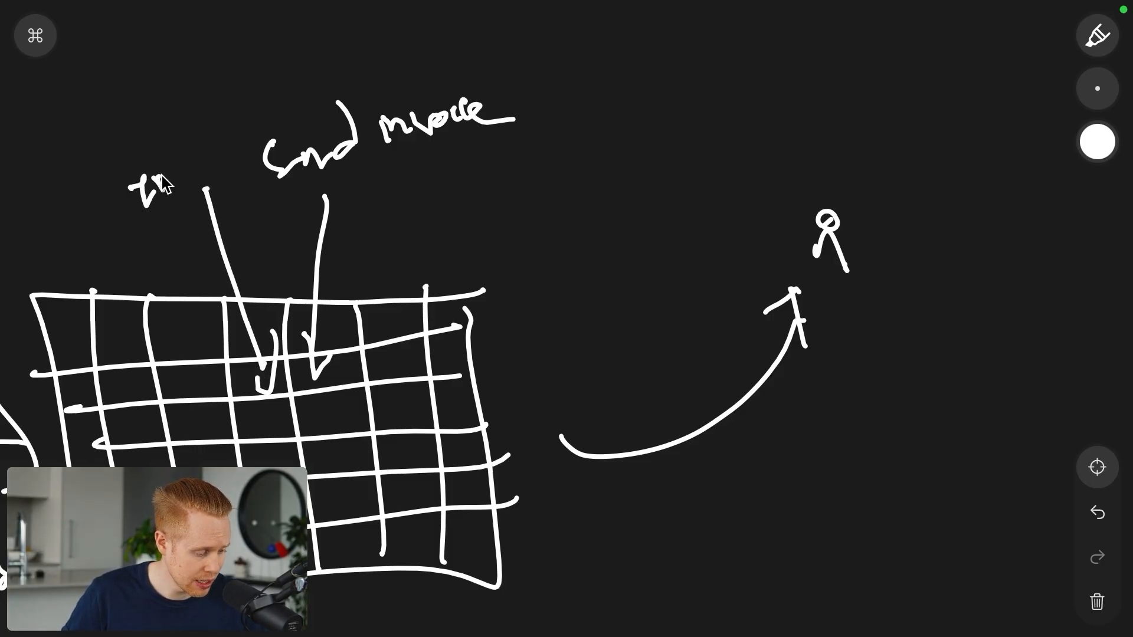
left_click_drag(162, 176, 227, 168)
mouse_move(464, 191)
left_mouse_down()
mouse_move(416, 316)
mouse_move(383, 322)
left_mouse_up()
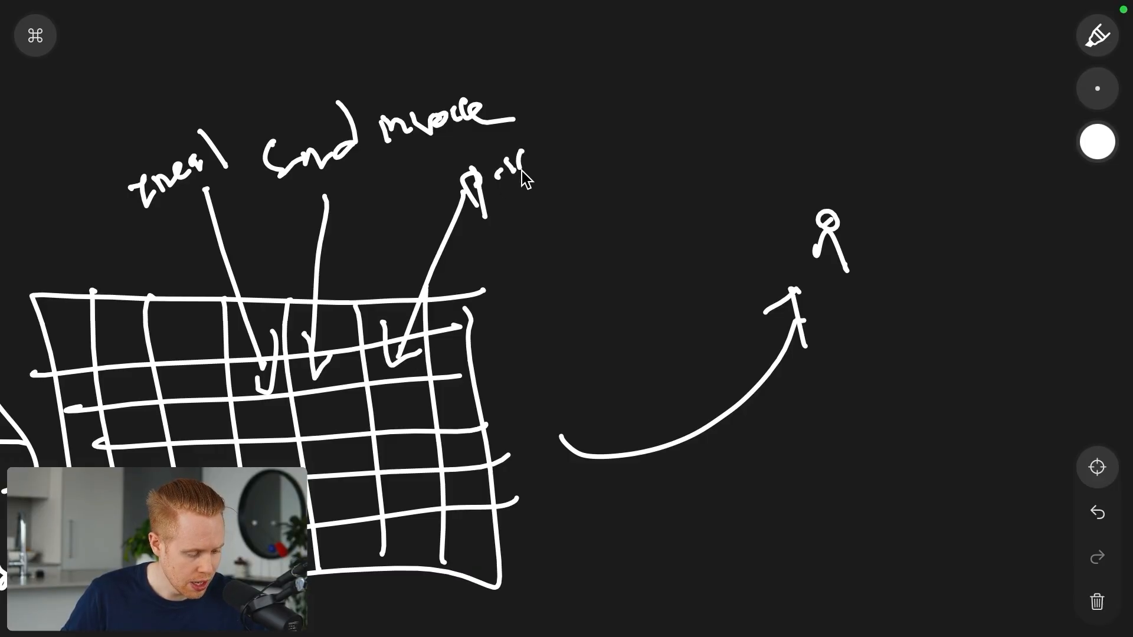
mouse_move(522, 171)
left_mouse_down()
mouse_move(562, 157)
mouse_move(568, 210)
left_mouse_up()
mouse_move(499, 419)
left_mouse_down()
mouse_move(773, 328)
mouse_move(781, 284)
left_mouse_up()
mouse_move(721, 202)
left_mouse_down()
mouse_move(733, 245)
mouse_move(717, 257)
left_mouse_up()
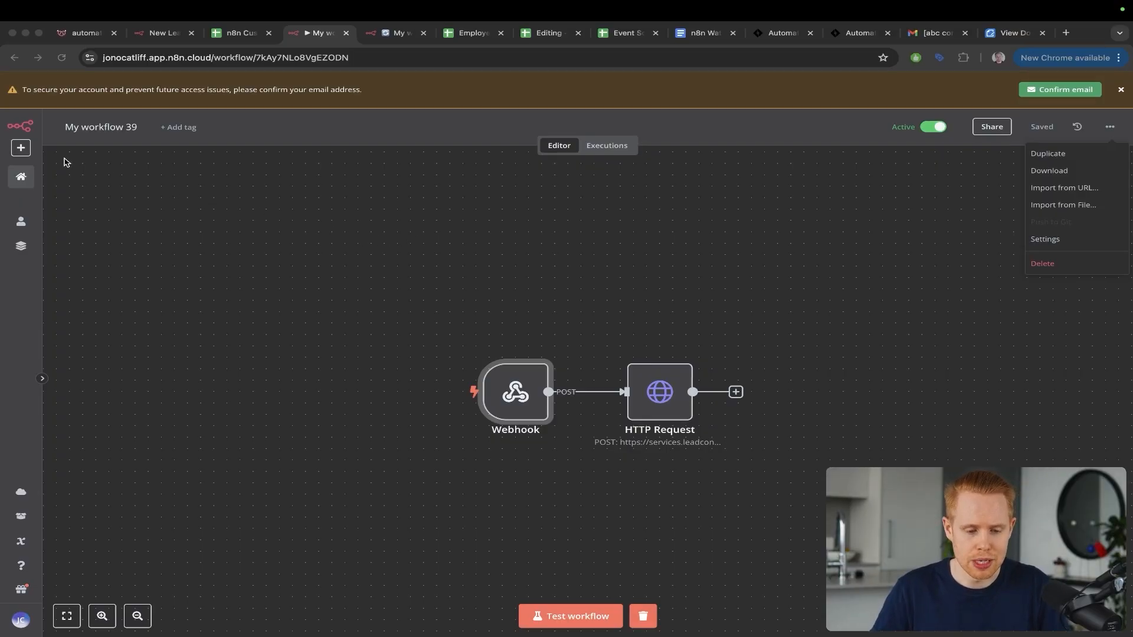
Step: Create a new blank workflow, My workflow 40, from the + Create menu
left_click(22, 148)
left_click(22, 149)
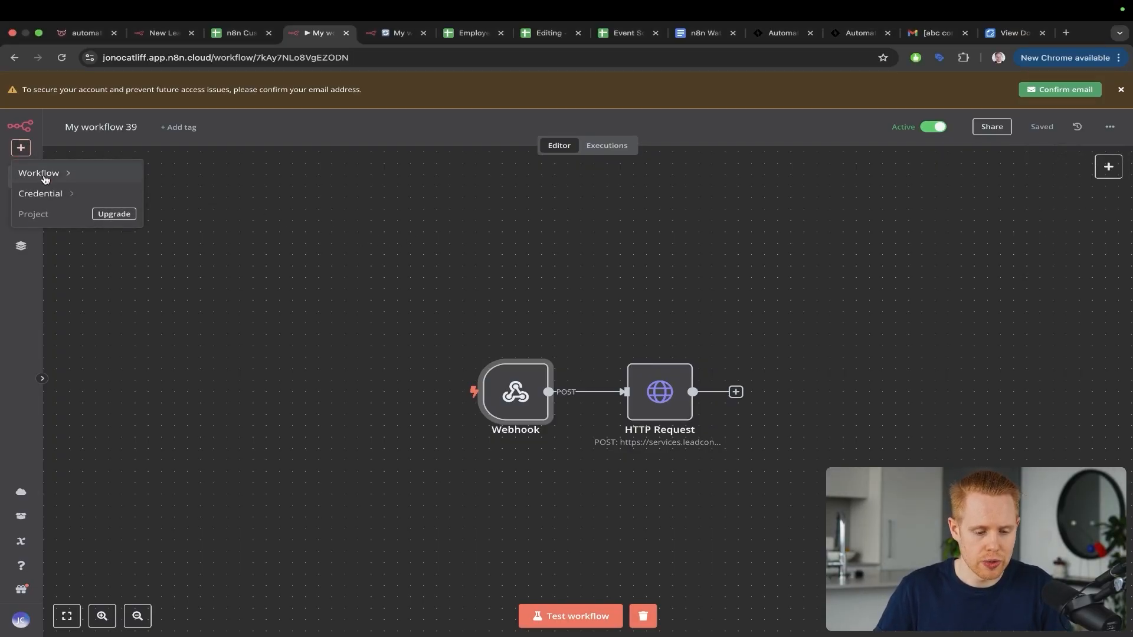
mouse_move(45, 179)
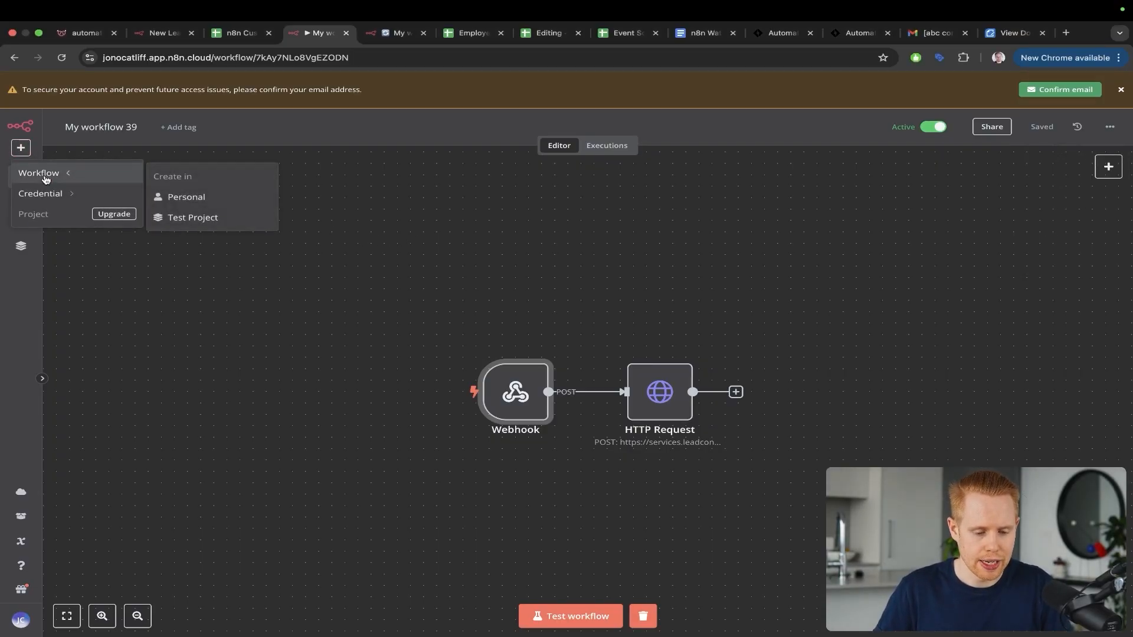
left_click(211, 205, "super")
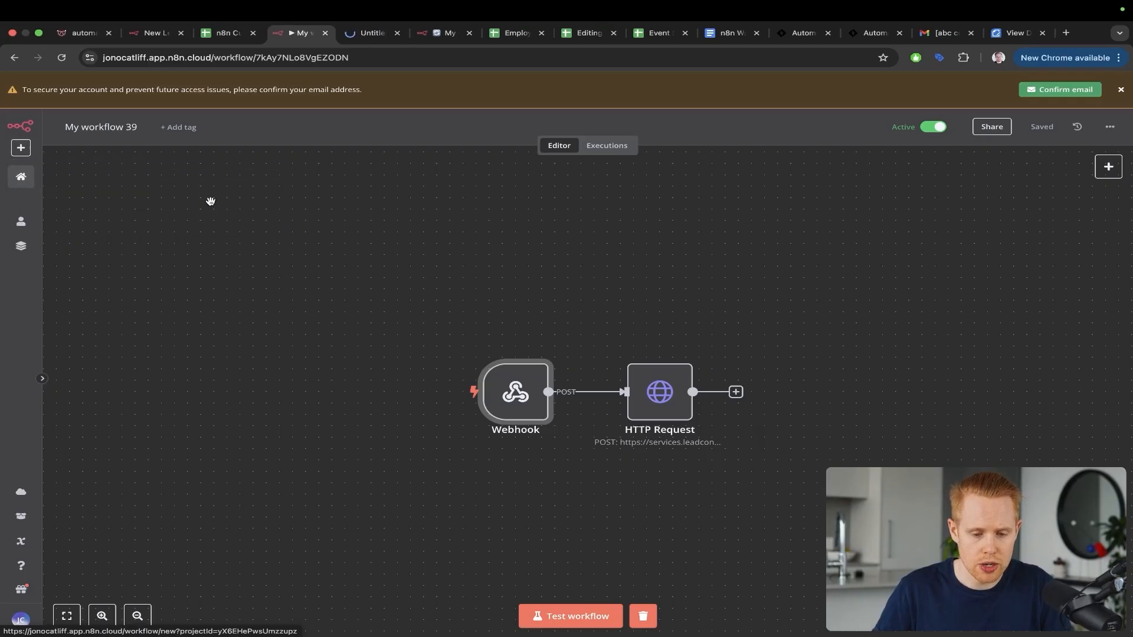
Step: Move the My workflow 40 tab beside the other n8n tabs, then show the automatable.co contact form
left_click(372, 34)
left_click_drag(372, 33, 439, 36)
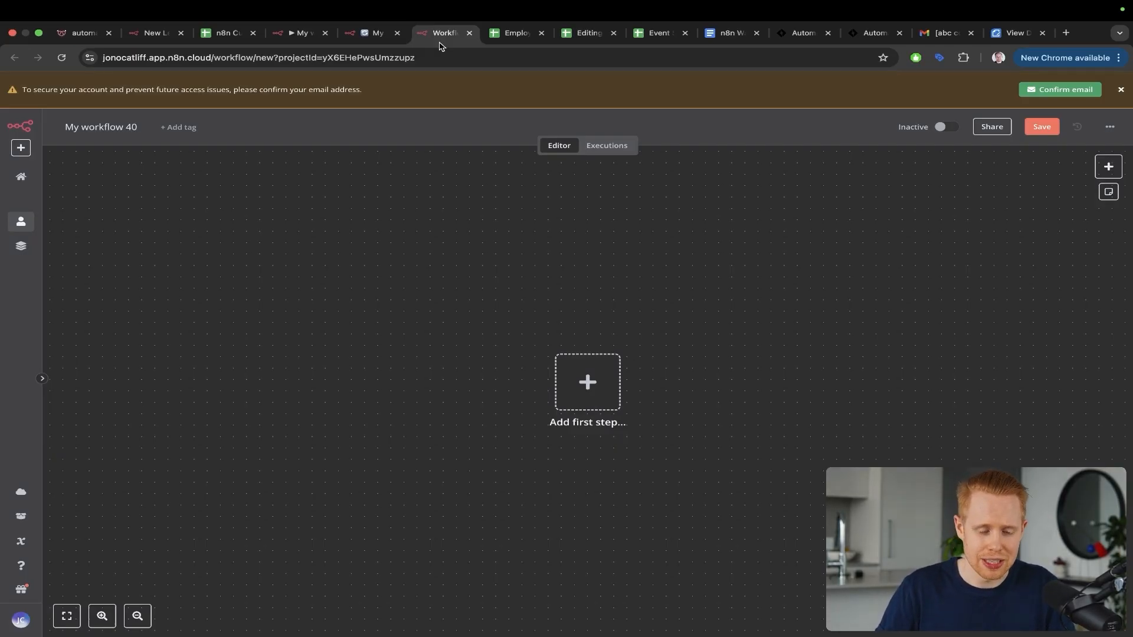
key("super+1")
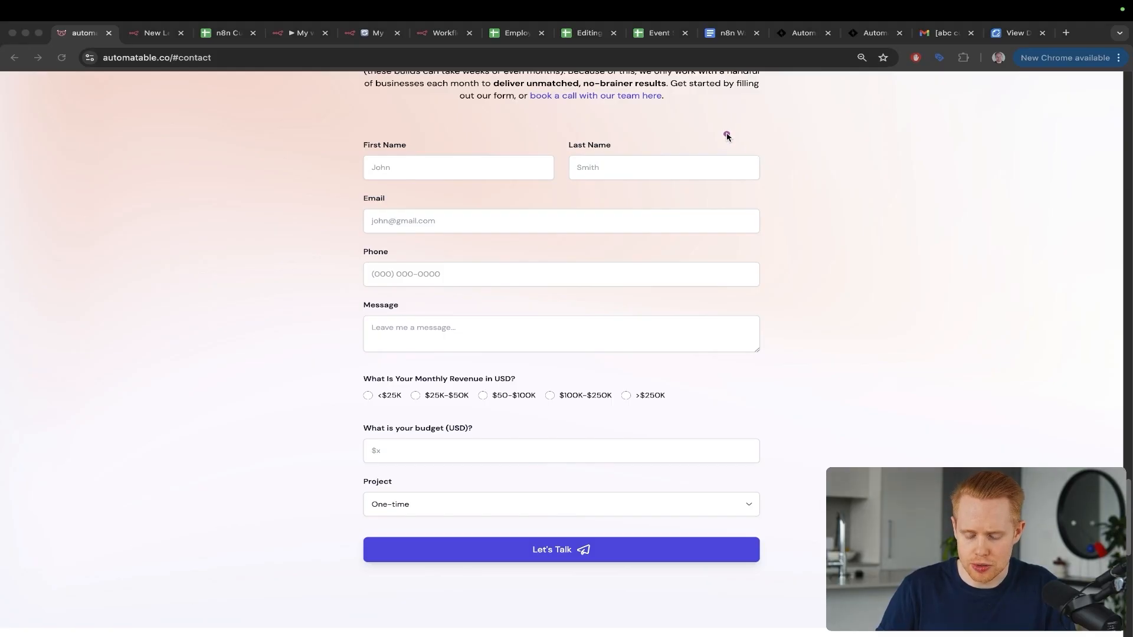
Step: Point out the contact form's Let's Talk button, then bring up the n8n Custom Dashboard sheet
mouse_move(727, 137)
left_mouse_down()
mouse_move(791, 434)
mouse_move(706, 540)
left_mouse_up()
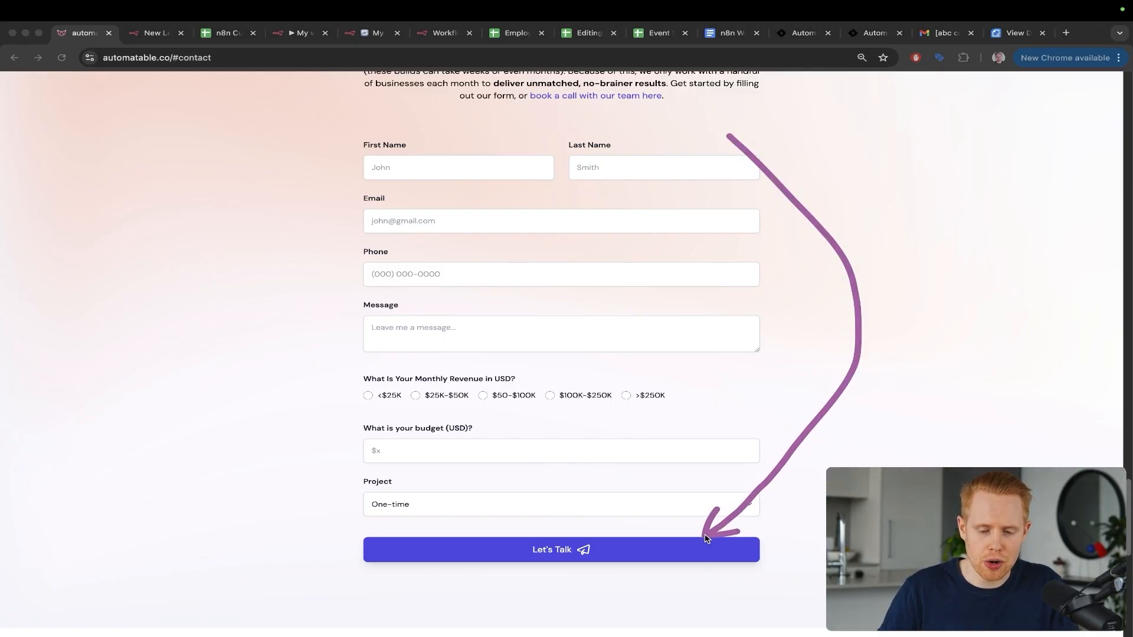
key("Escape")
key("super+3")
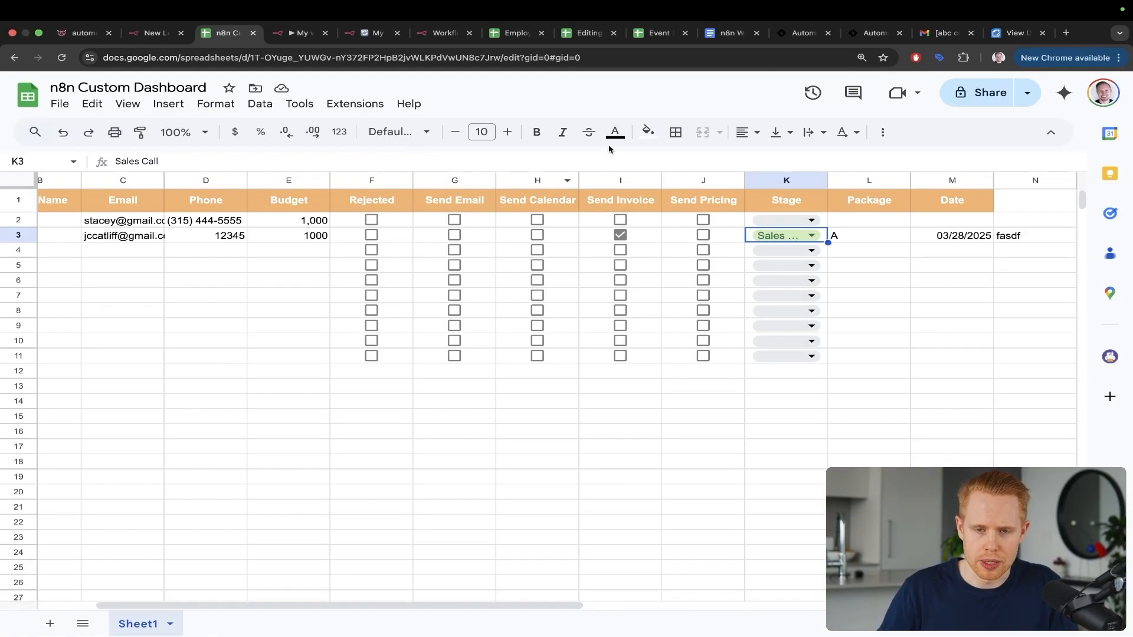
Step: Mark the Send Calendar column and drag the dashboard sheet's tab beside the Workflow tab
left_click_drag(688, 78, 558, 195)
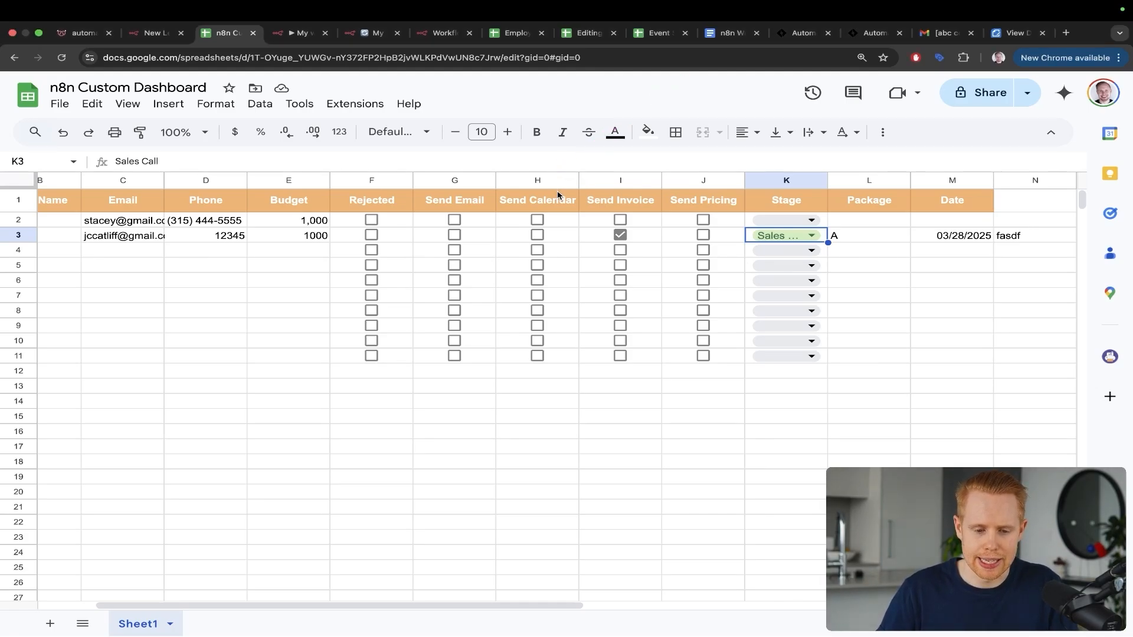
key("super+1")
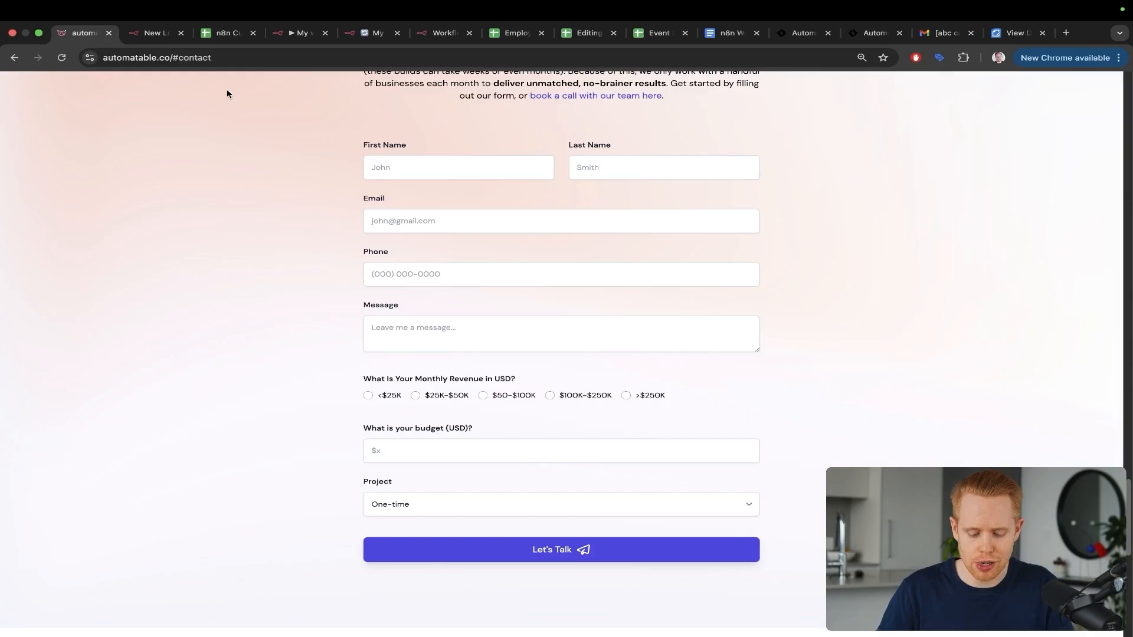
key("super+3")
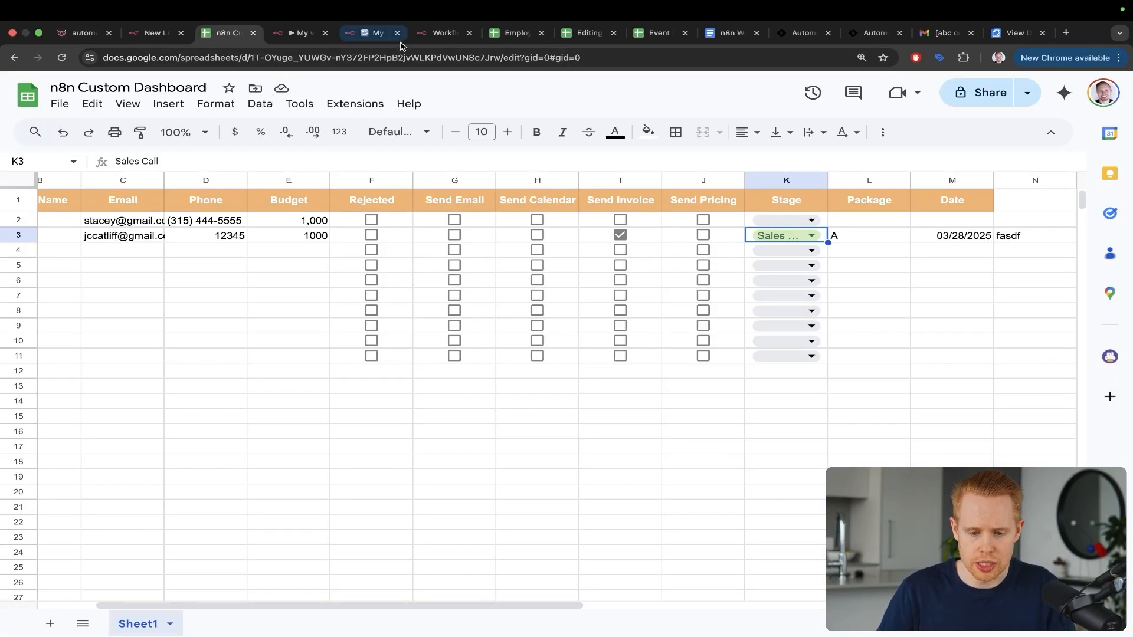
left_click_drag(212, 33, 415, 34)
Step: In My workflow 40, add an On form submission trigger as the first step
left_click(371, 33)
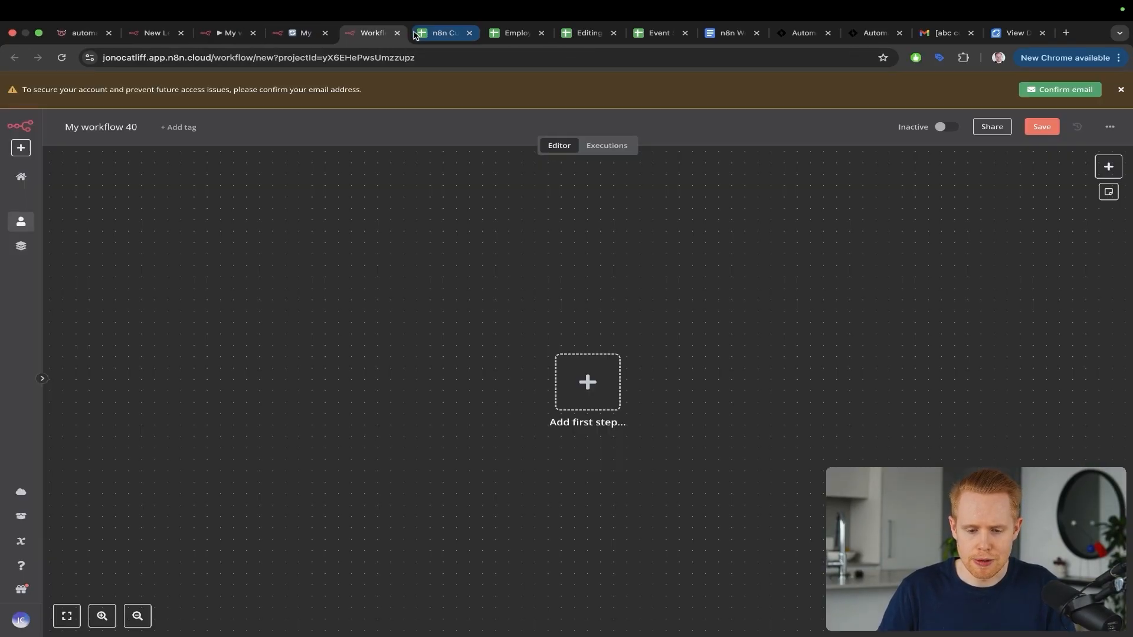
left_click_drag(571, 197, 592, 363)
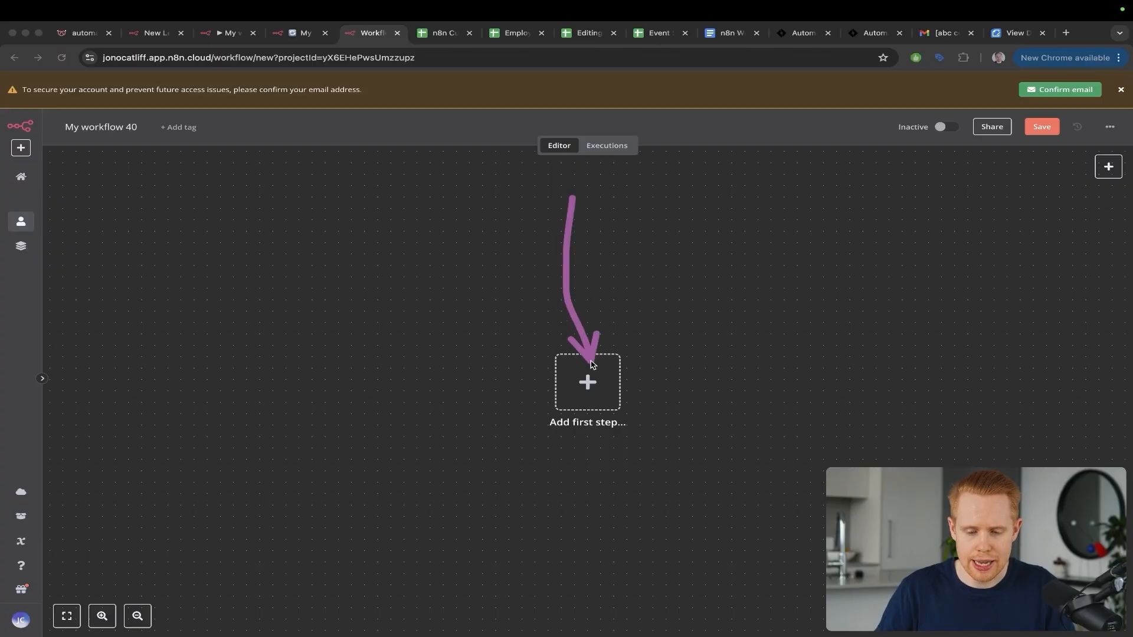
key("Escape")
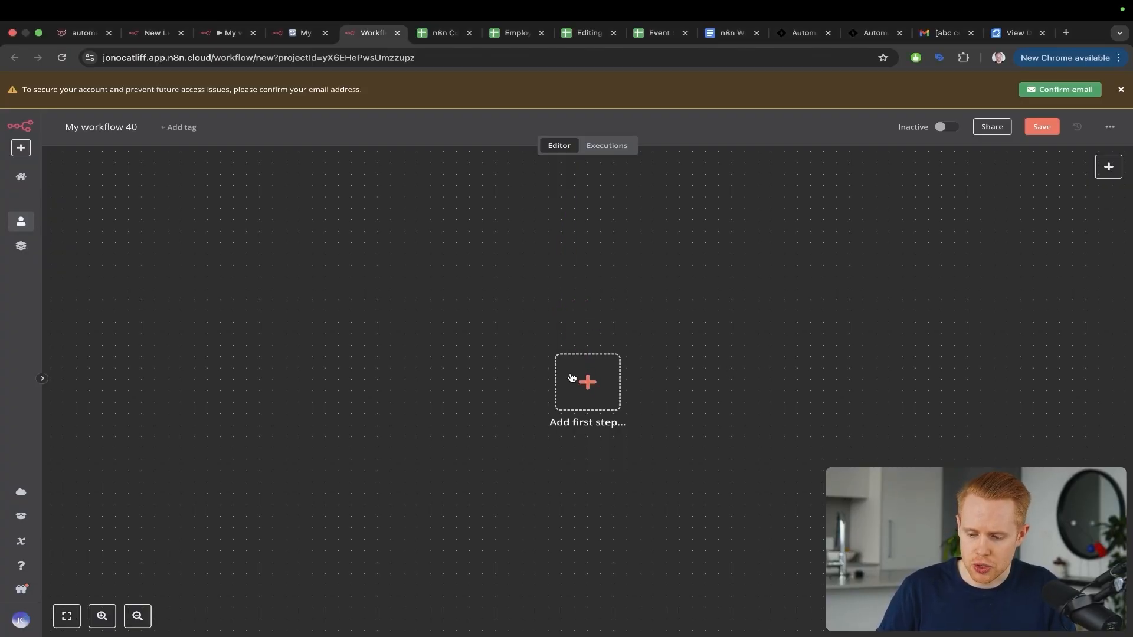
left_click(587, 381)
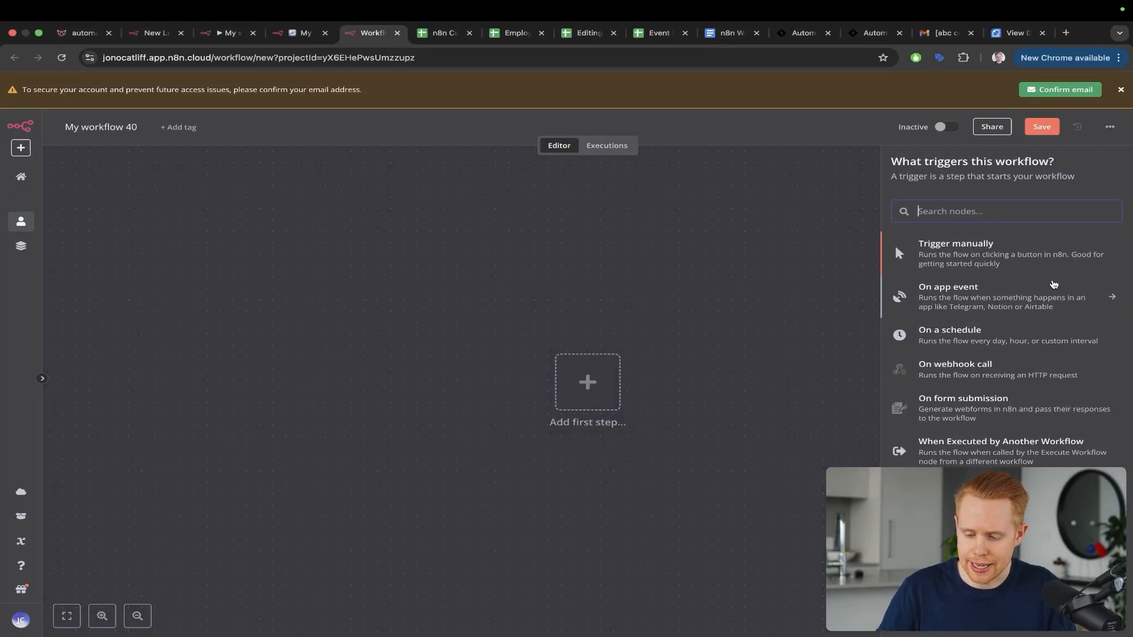
mouse_move(1053, 278)
left_mouse_down()
mouse_move(1045, 378)
mouse_move(1018, 398)
left_mouse_up()
key("ctrl+s")
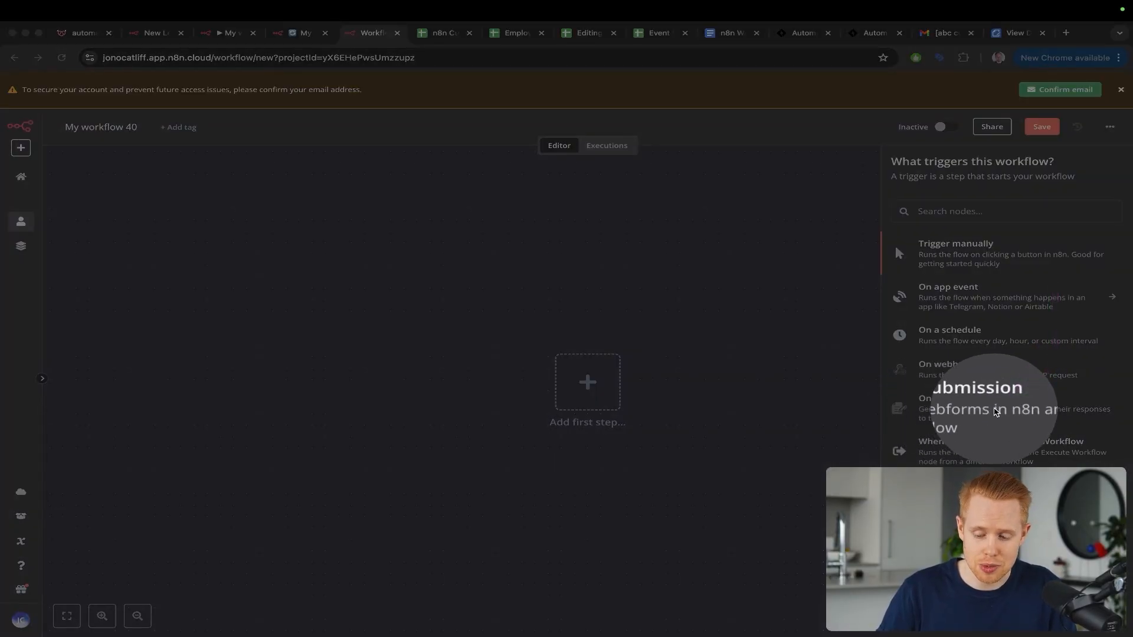
key("Escape")
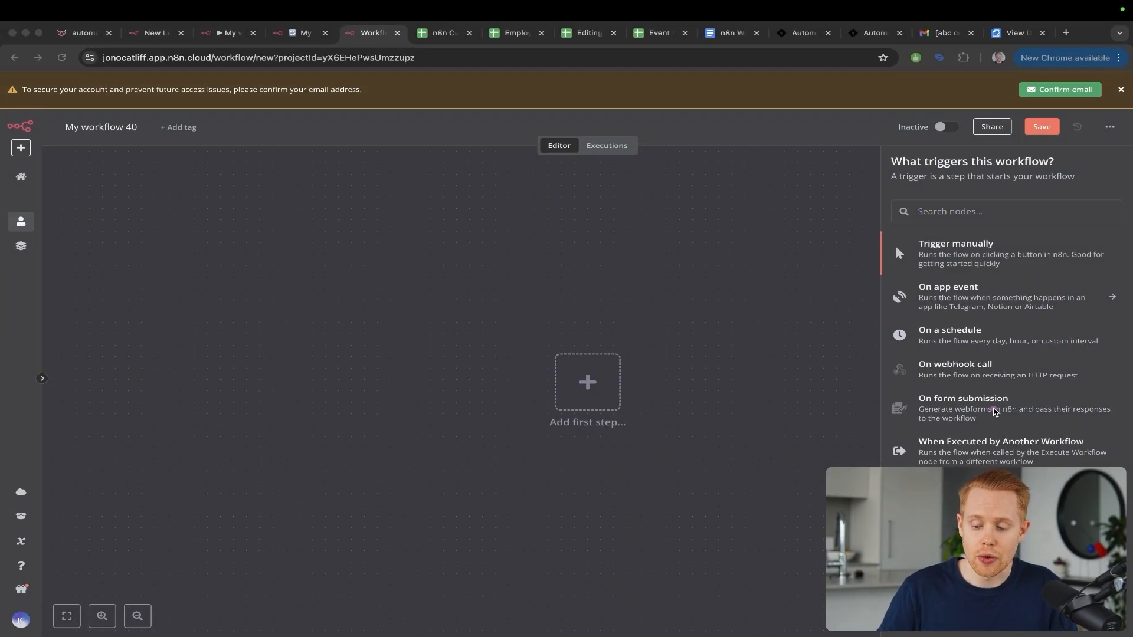
left_click(994, 411)
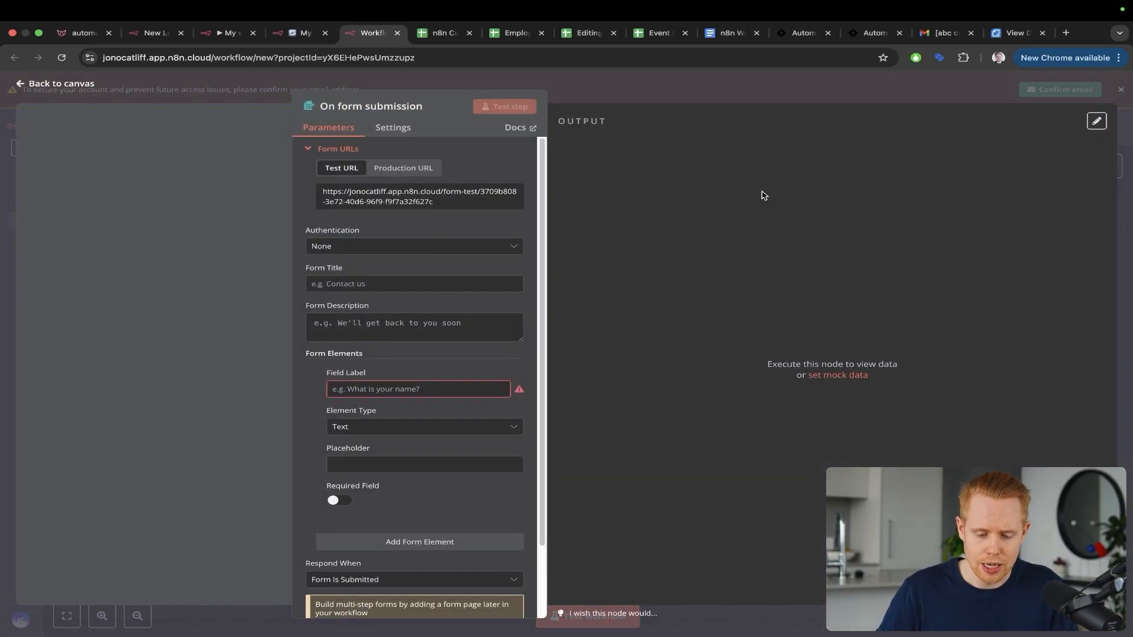
Step: Title the form 'Quote Form' with the description 'Get a quote'
mouse_move(761, 192)
left_mouse_down()
mouse_move(552, 213)
mouse_move(433, 264)
left_mouse_up()
key("Escape")
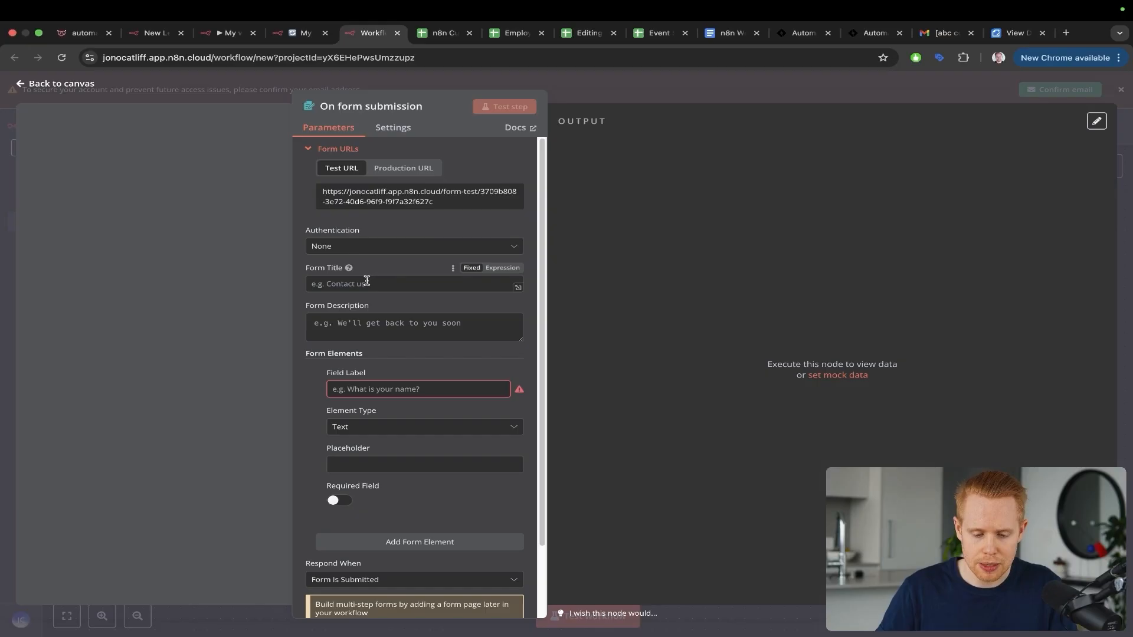
type("Le")
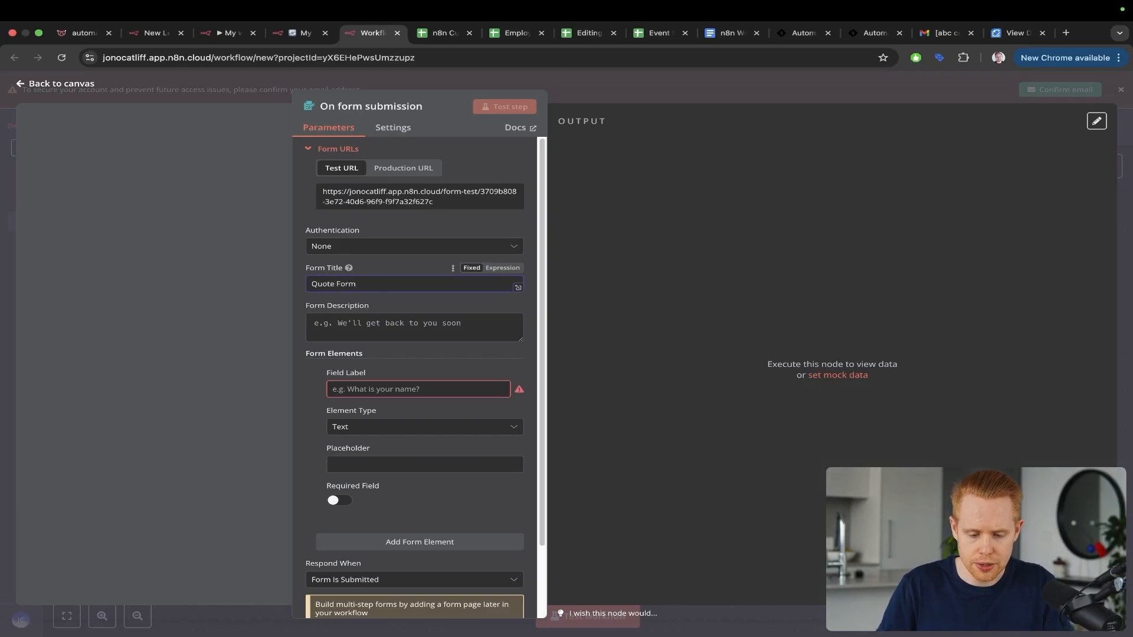
left_click(356, 328)
type("G")
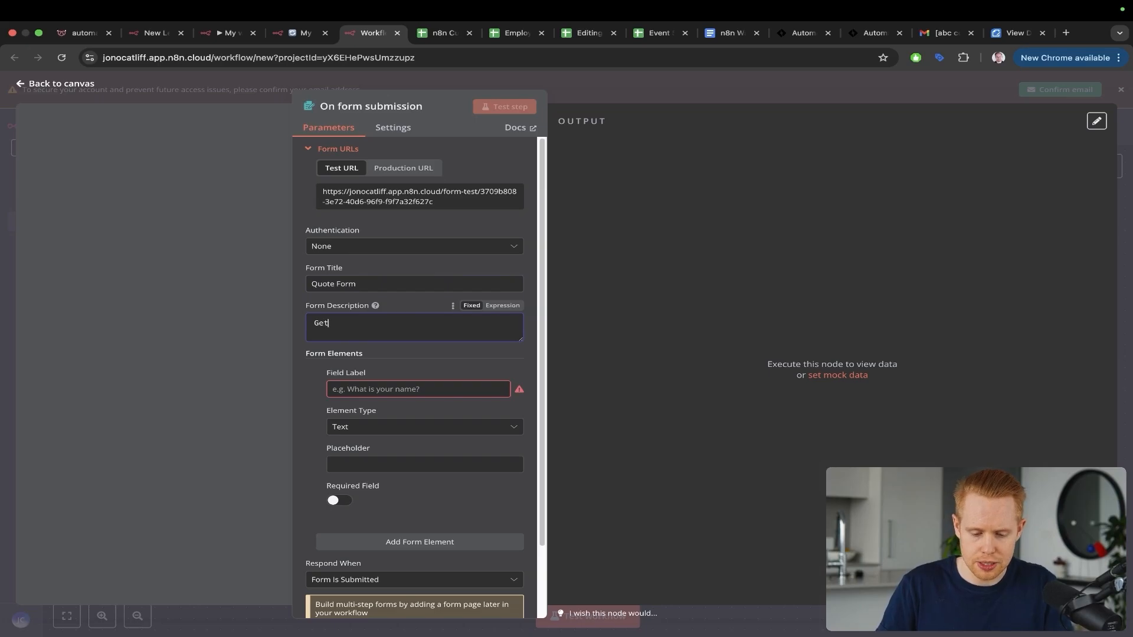
type("et")
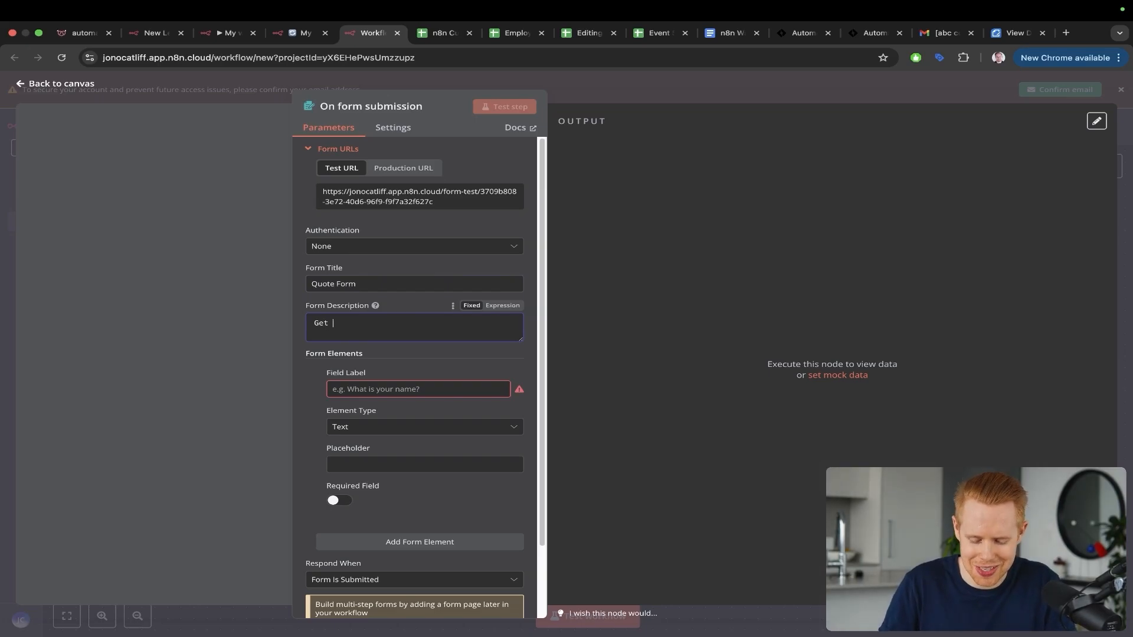
Step: Add form fields labelled First Name, Last Name and Email
left_click(340, 389)
type("First Name")
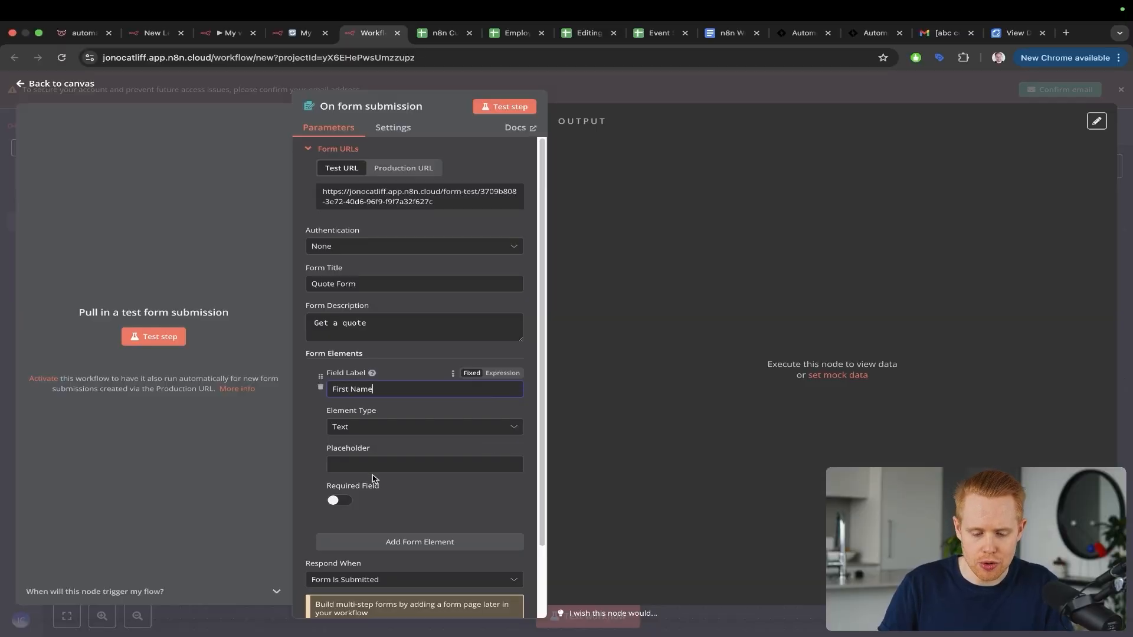
left_click(372, 541)
scroll(365, 414, "down", 4)
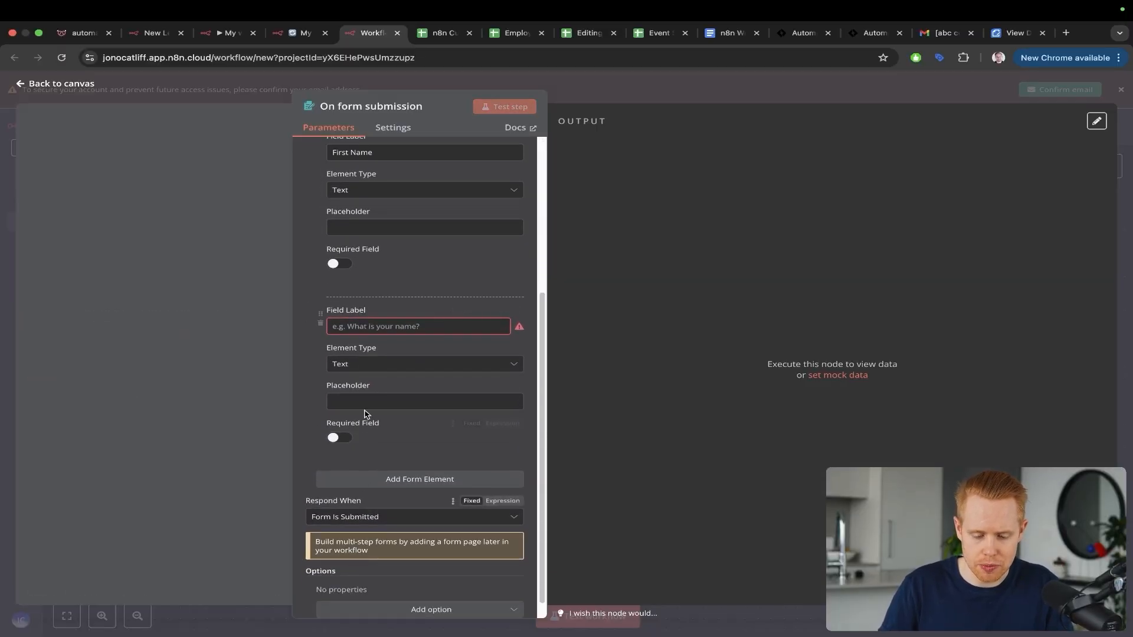
left_click(372, 326)
type("Last")
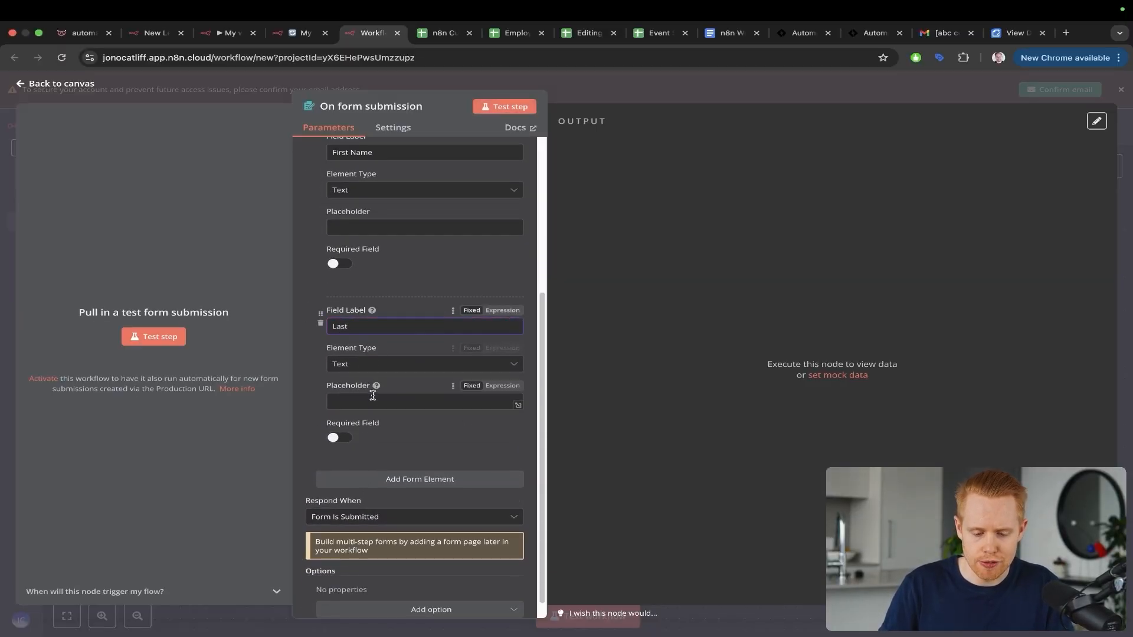
left_click(372, 479)
left_click(375, 326)
type("Name")
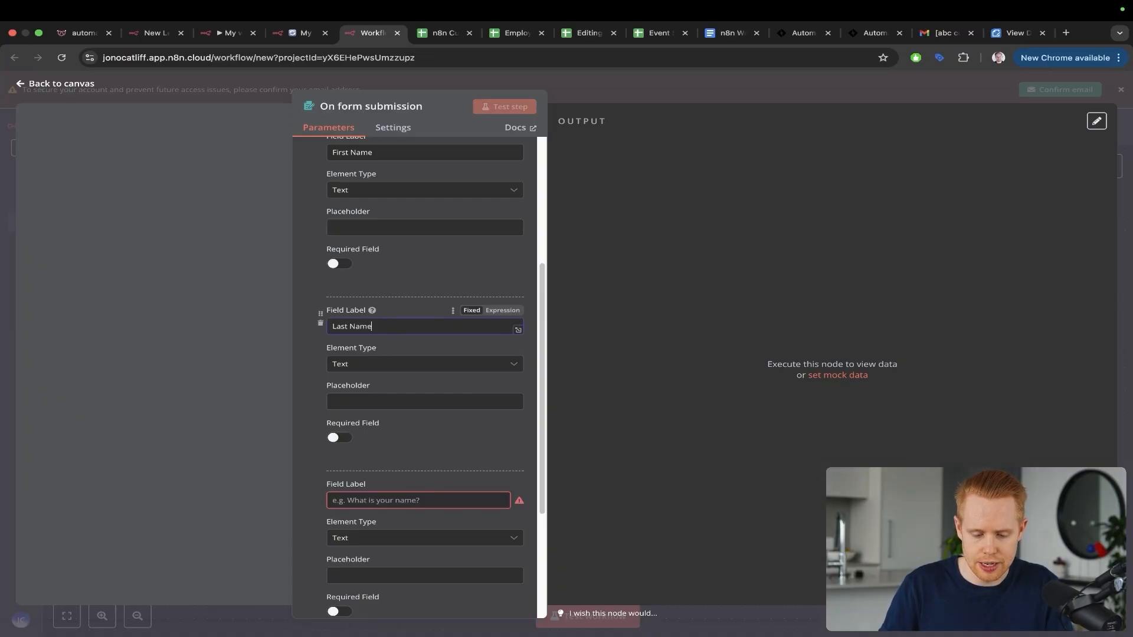
left_click(378, 500)
type("Email")
Step: Add two more form fields labelled Phone and Budget
scroll(385, 512, "down", 3)
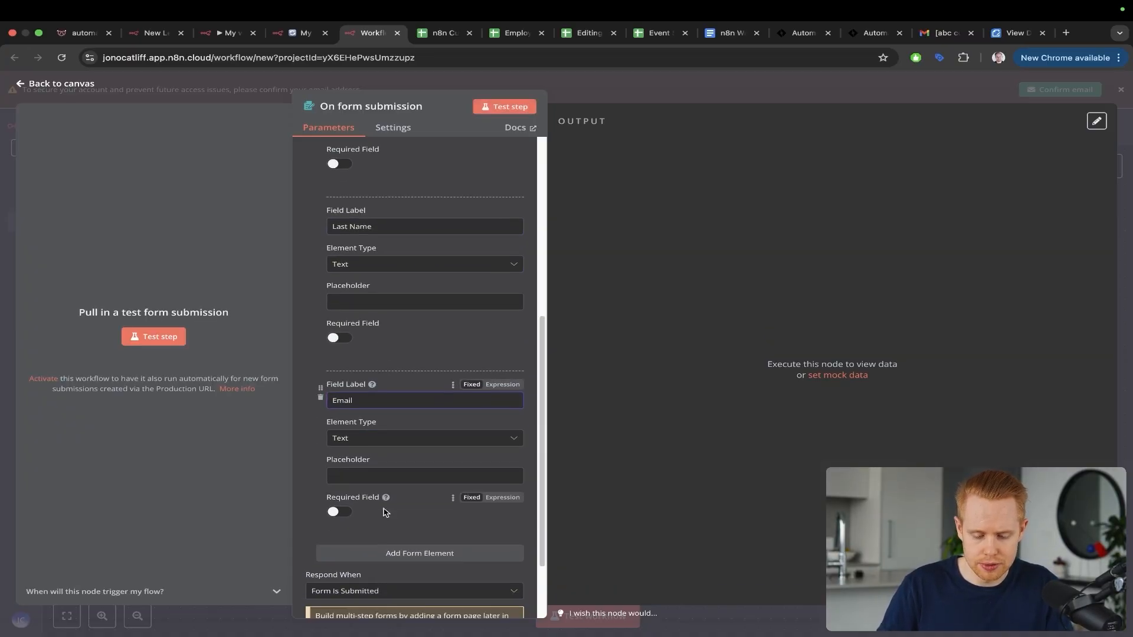
left_click(393, 553)
left_click(387, 501)
type("P")
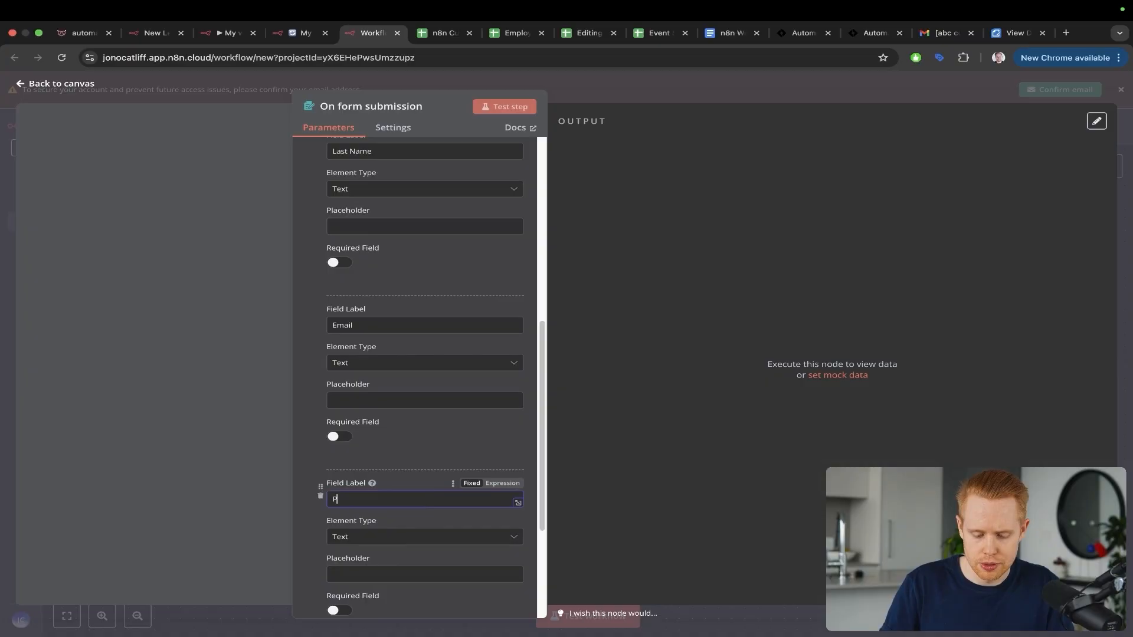
type("hone")
scroll(387, 501, "down", 4)
left_click(388, 502)
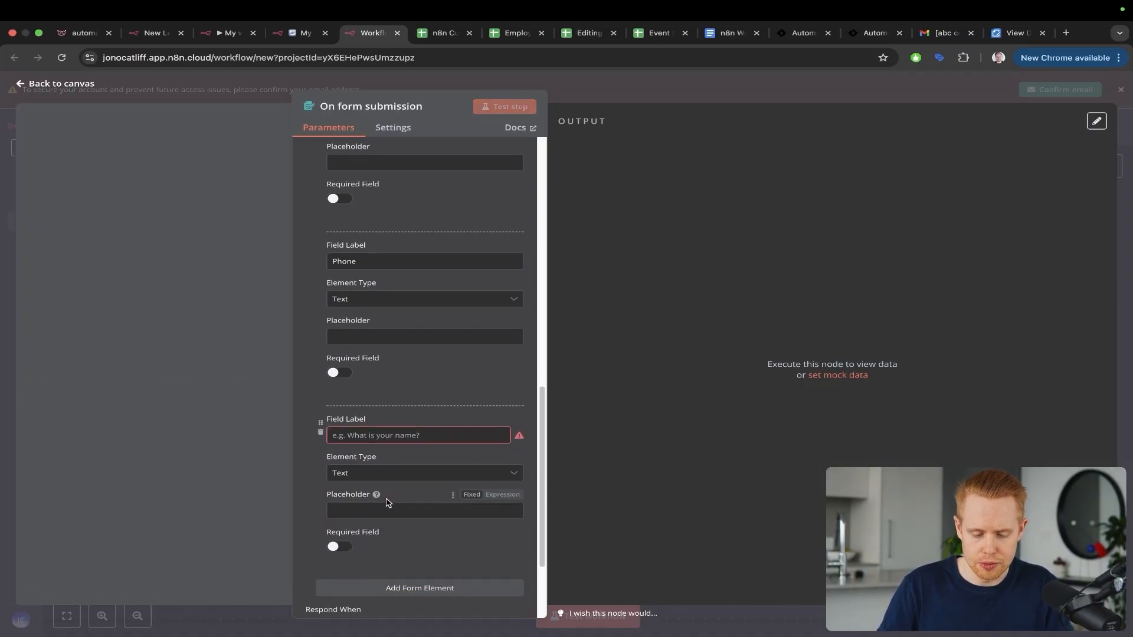
left_click(374, 435)
type("Budget")
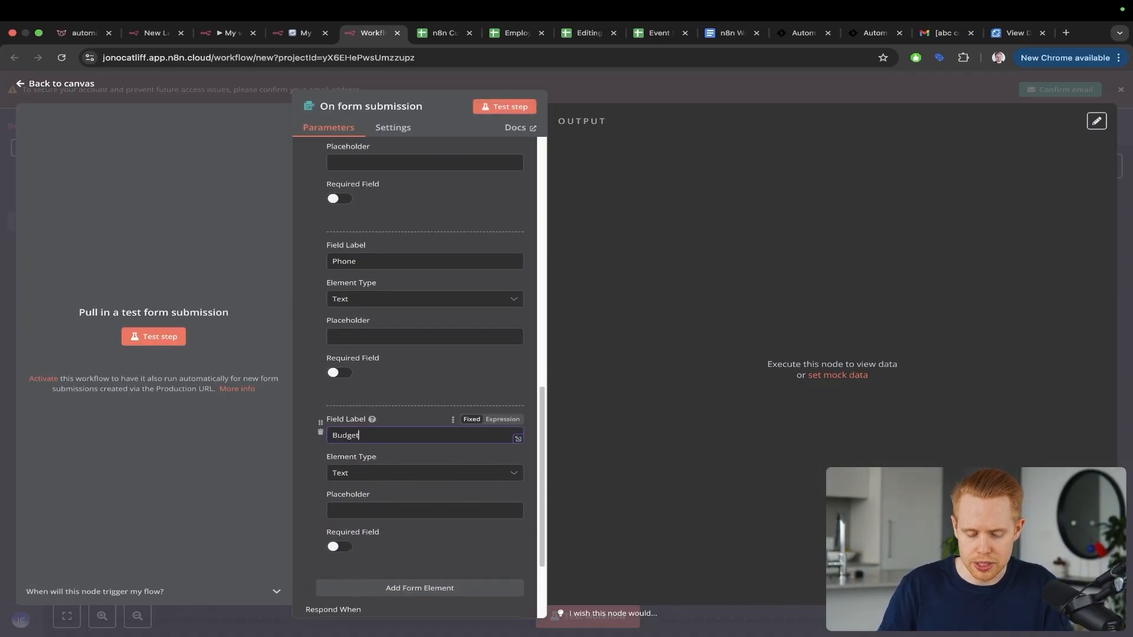
scroll(383, 458, "down", 3)
Step: Compare the fields with the dashboard sheet's columns, then launch a test of the form trigger
key("ctrl+Tab")
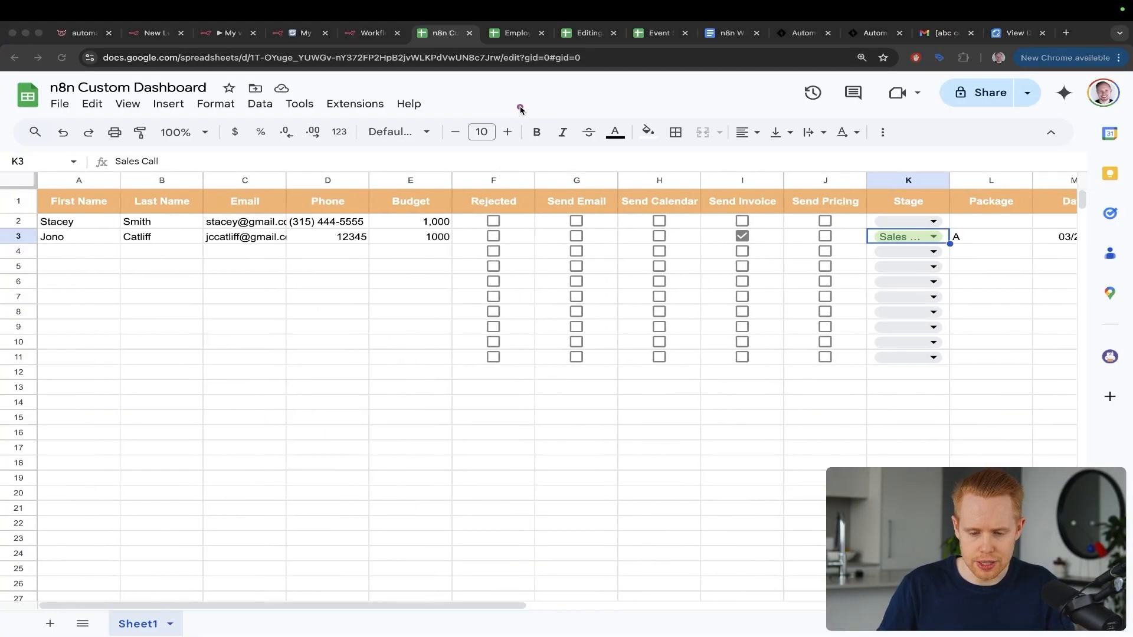
key("ctrl+shift+Tab")
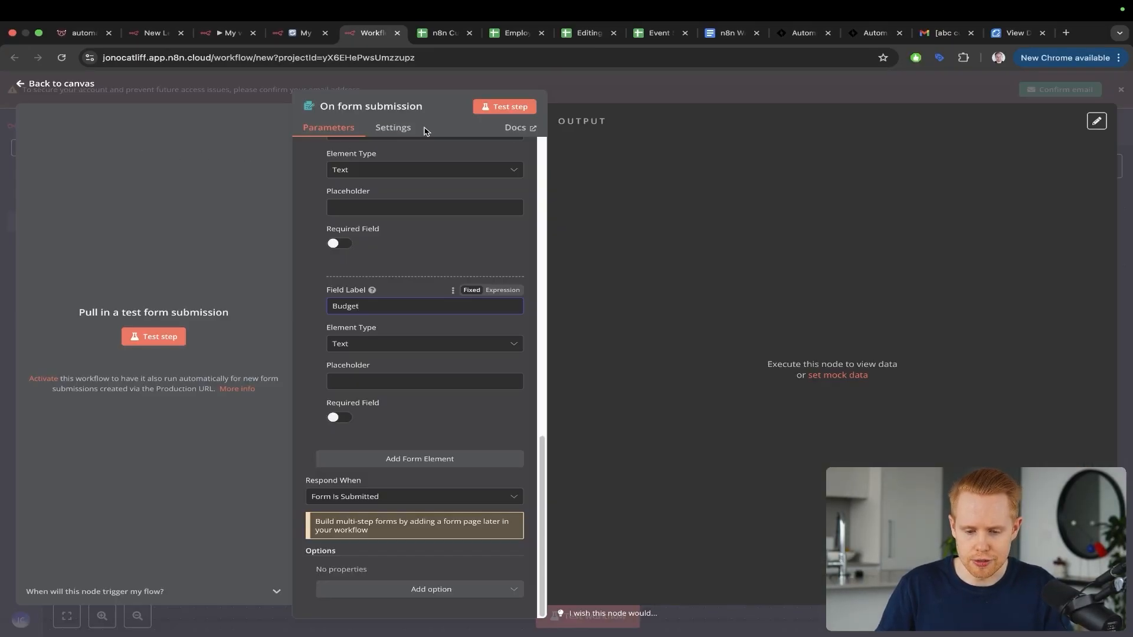
left_click(152, 339)
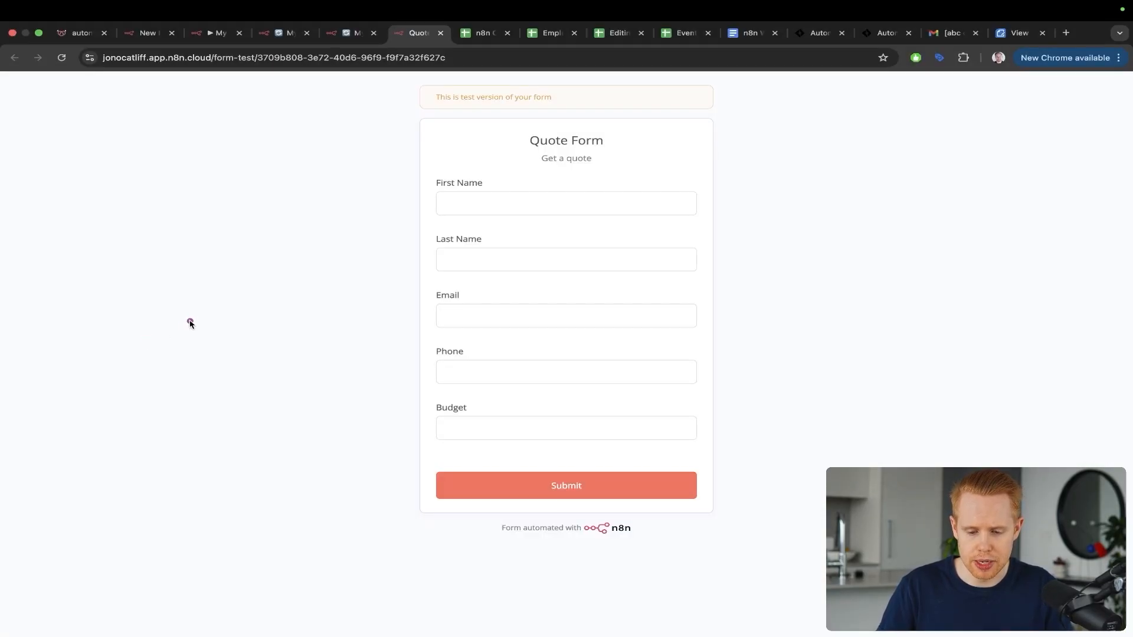
Step: Enter the lead's first name, last name and e-mail on the test Quote Form, then go to Budget
left_click_drag(256, 334, 406, 214)
left_click(440, 206)
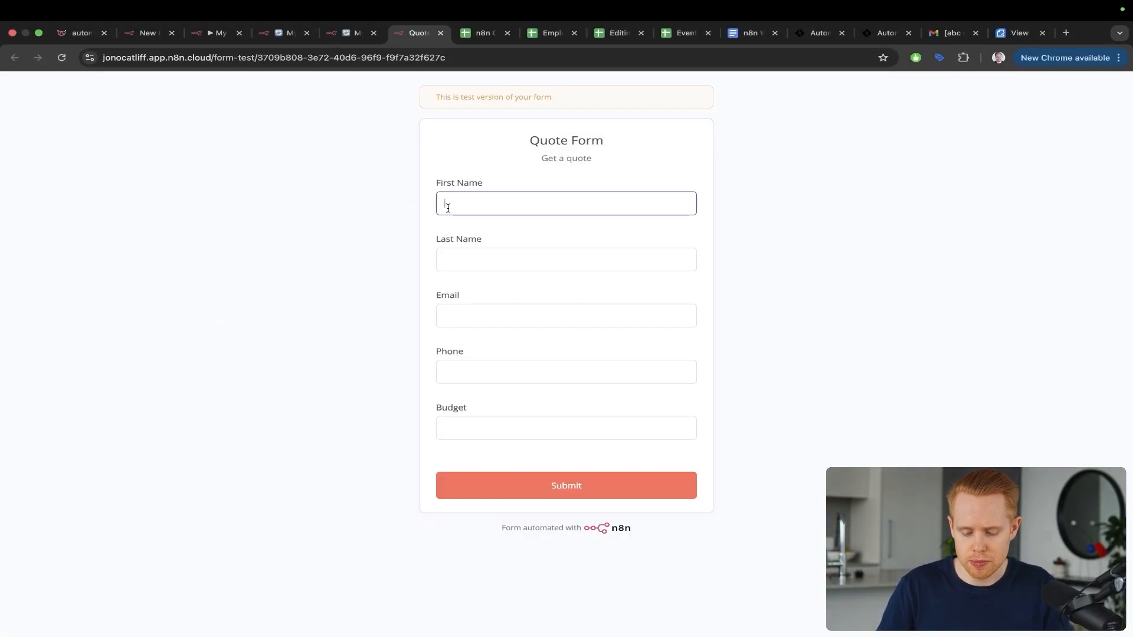
type("Jono")
key("Tab")
type("Catliff")
key("Tab")
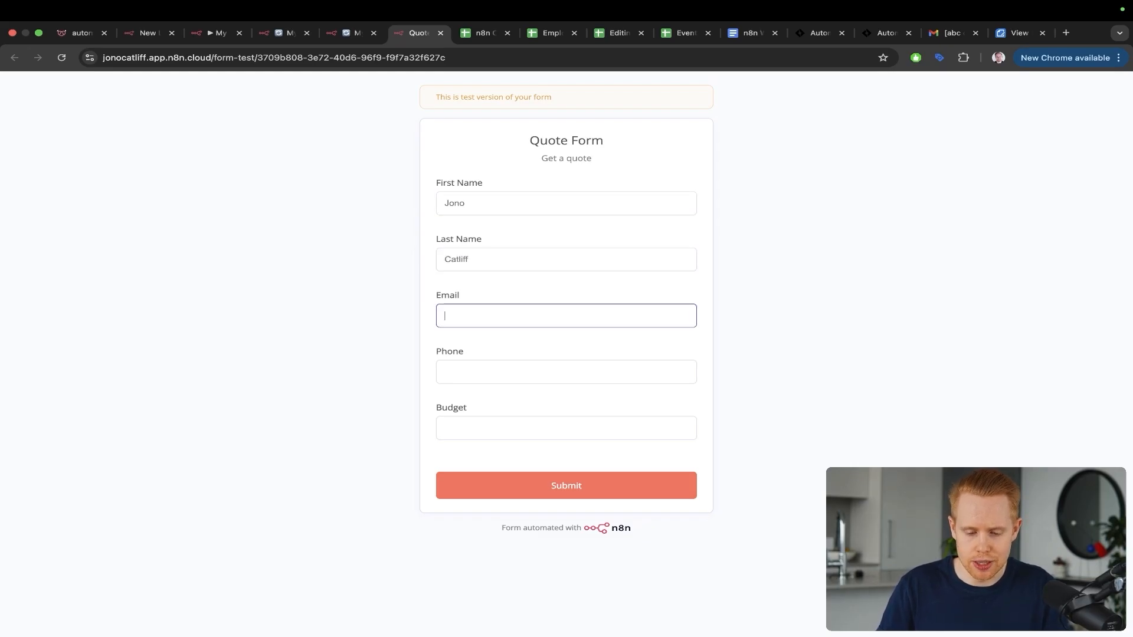
key("Tab")
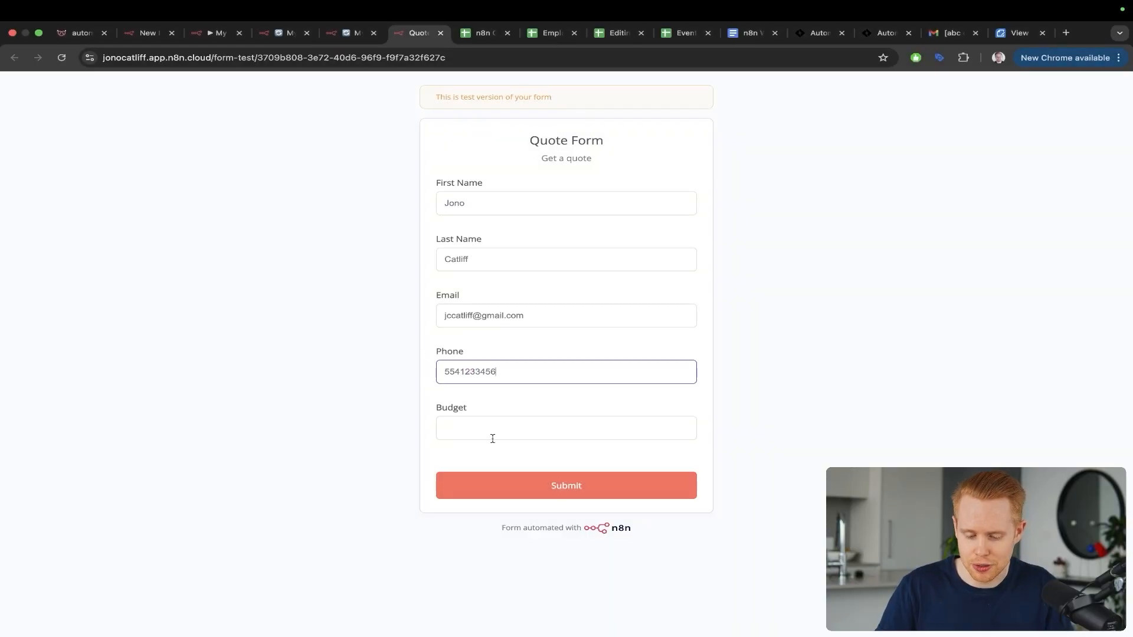
left_click(492, 438)
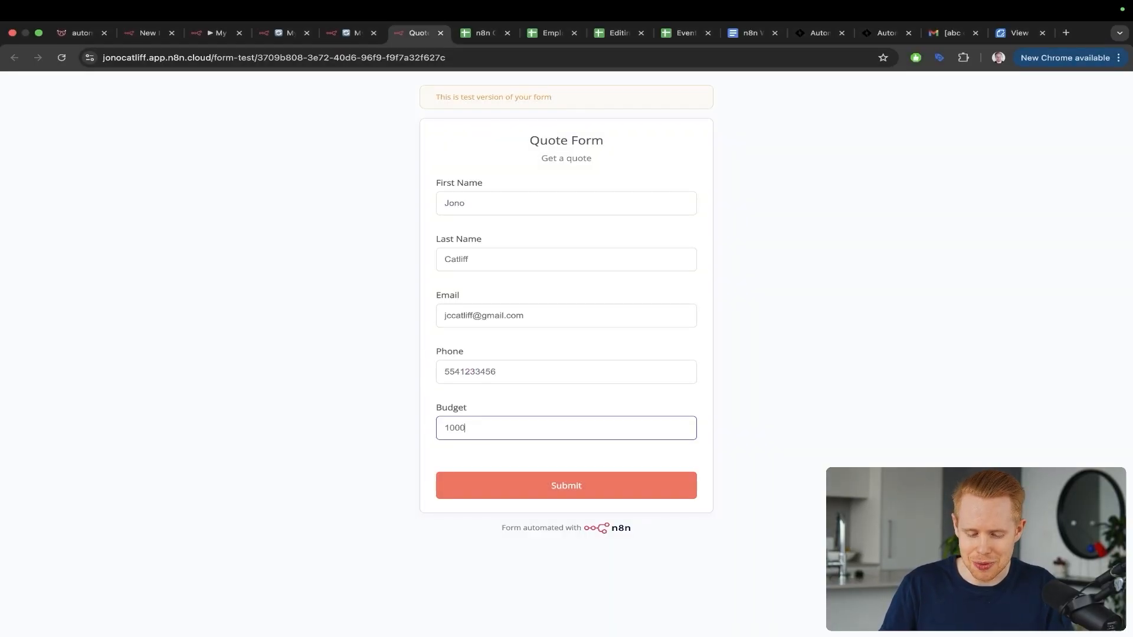
Step: Submit the test form and change the Budget element type to Number
left_click(551, 493)
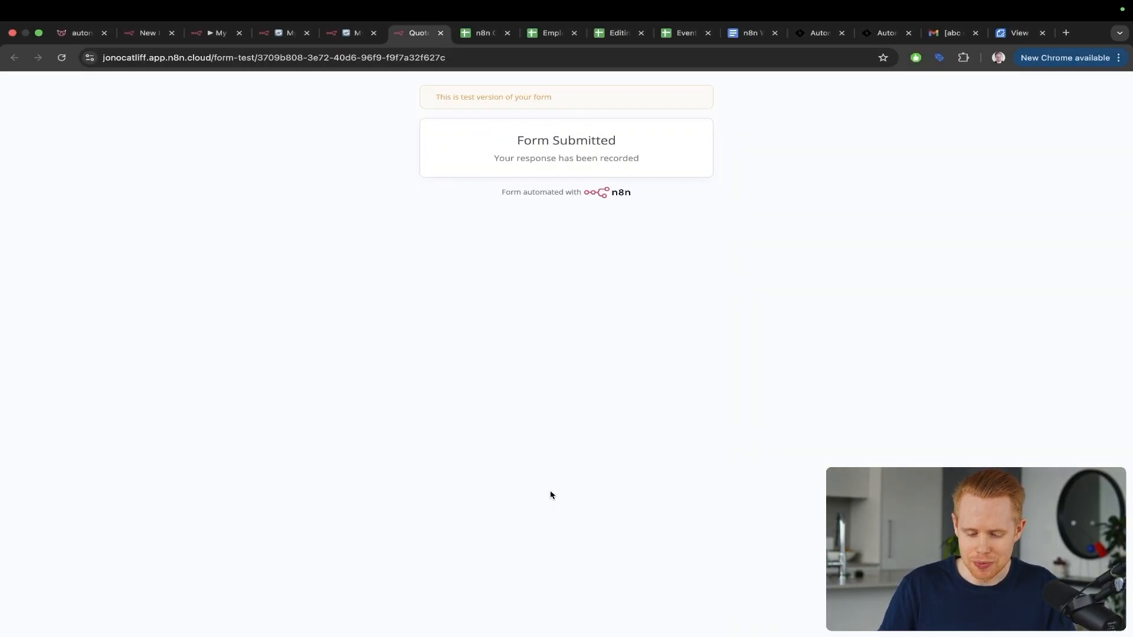
key("ctrl+shift+Tab")
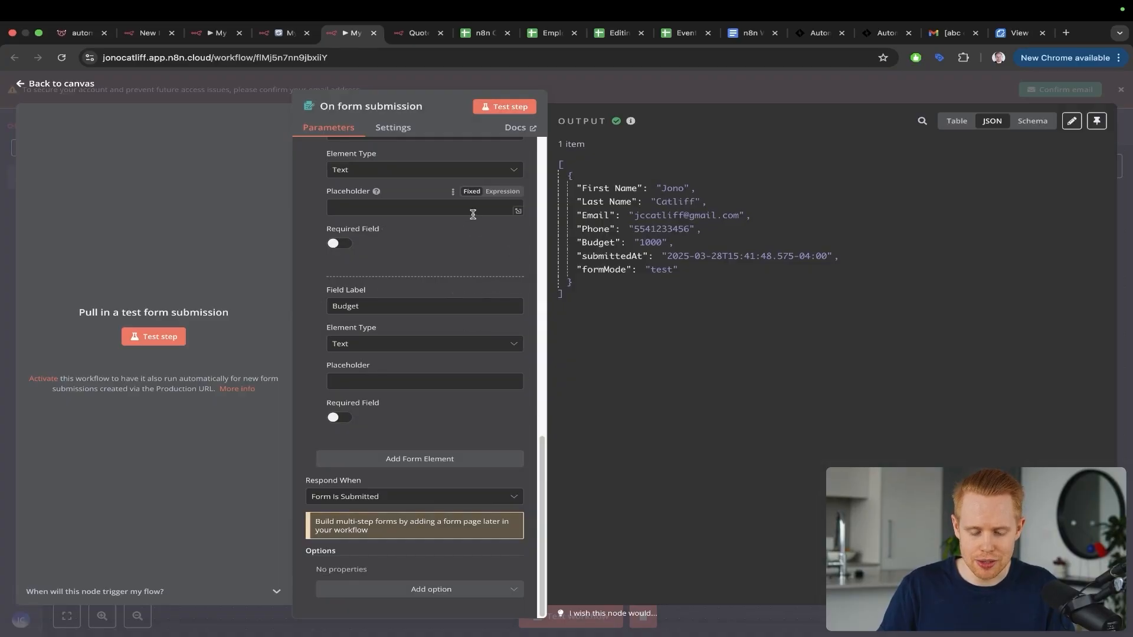
key("ctrl+a")
left_click_drag(463, 212, 354, 304)
left_click(377, 344)
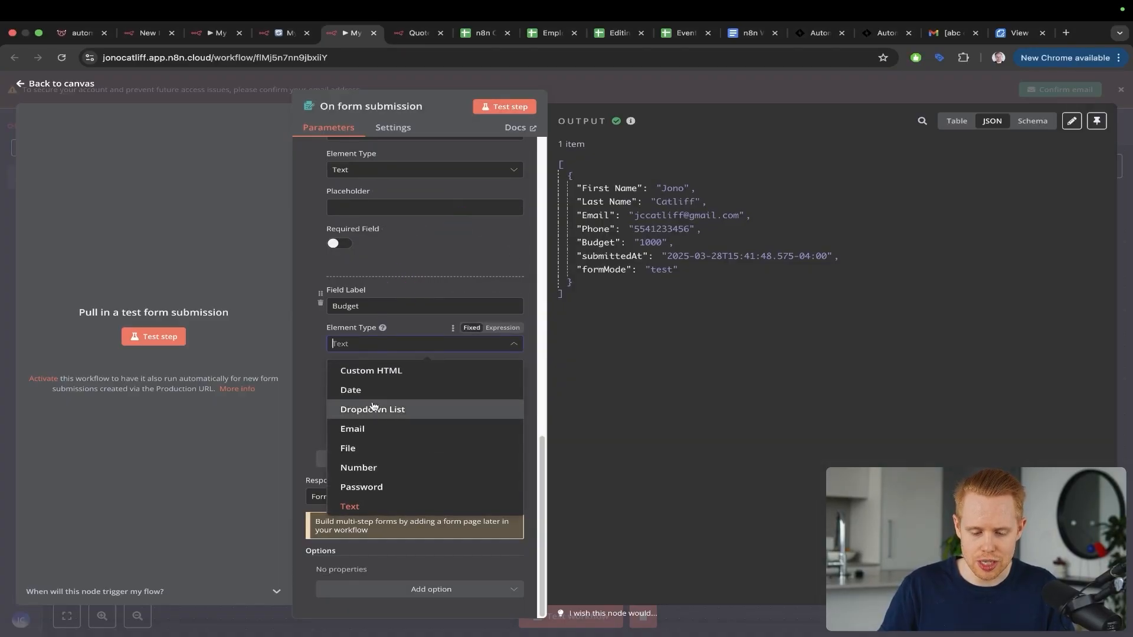
scroll(379, 460, "down", 1)
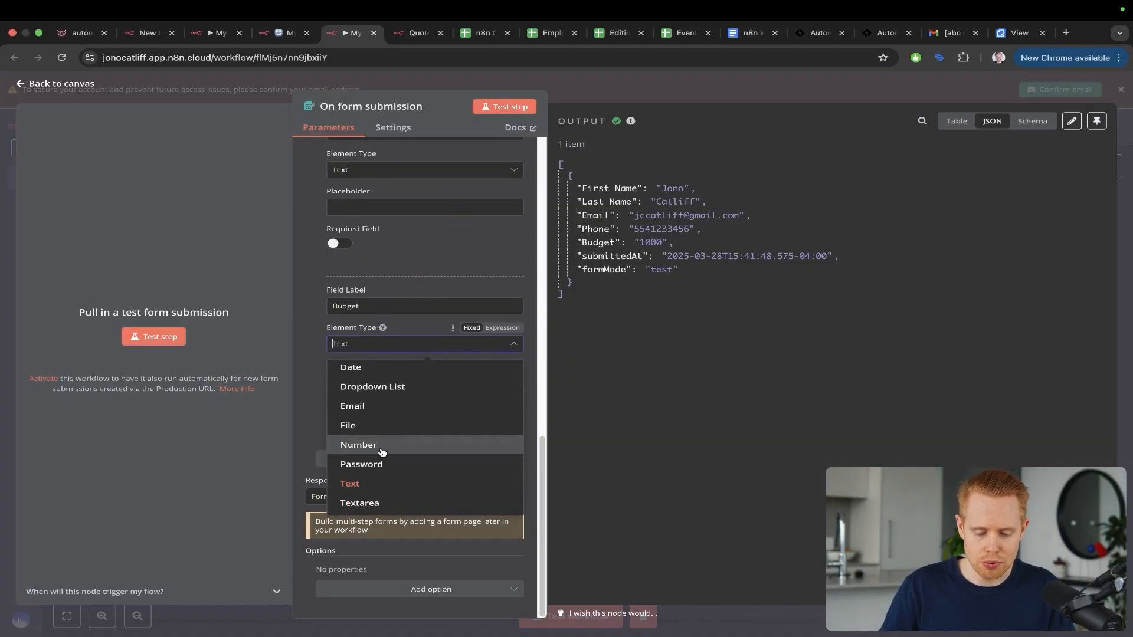
left_click(381, 450)
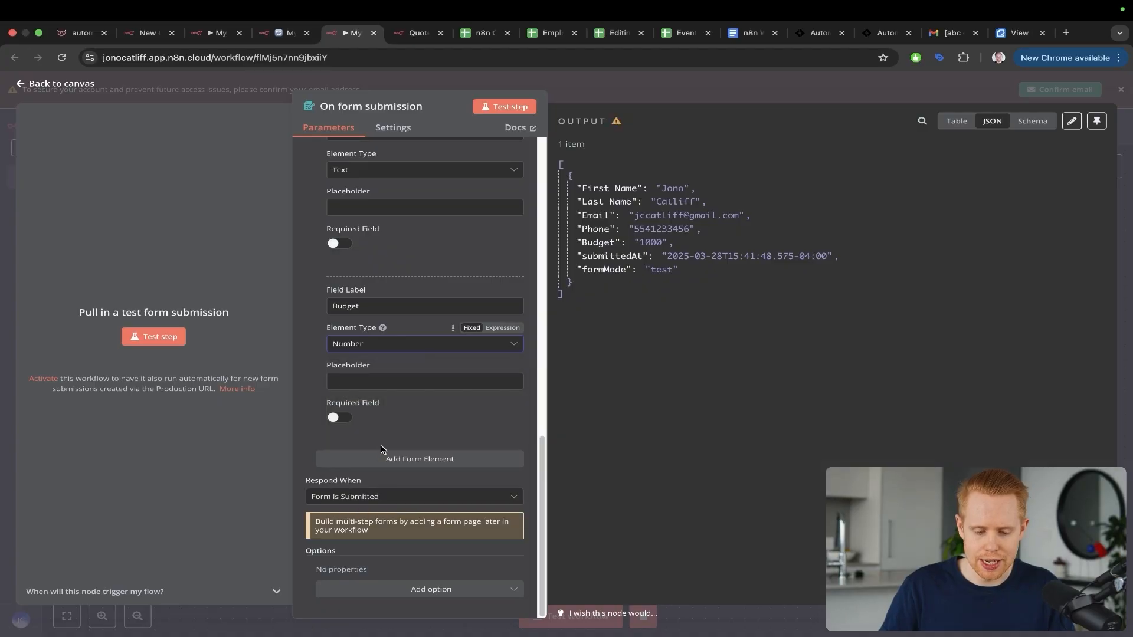
Step: Pin the trigger's output data, rerun the form test, and return to the canvas
left_click(1097, 122)
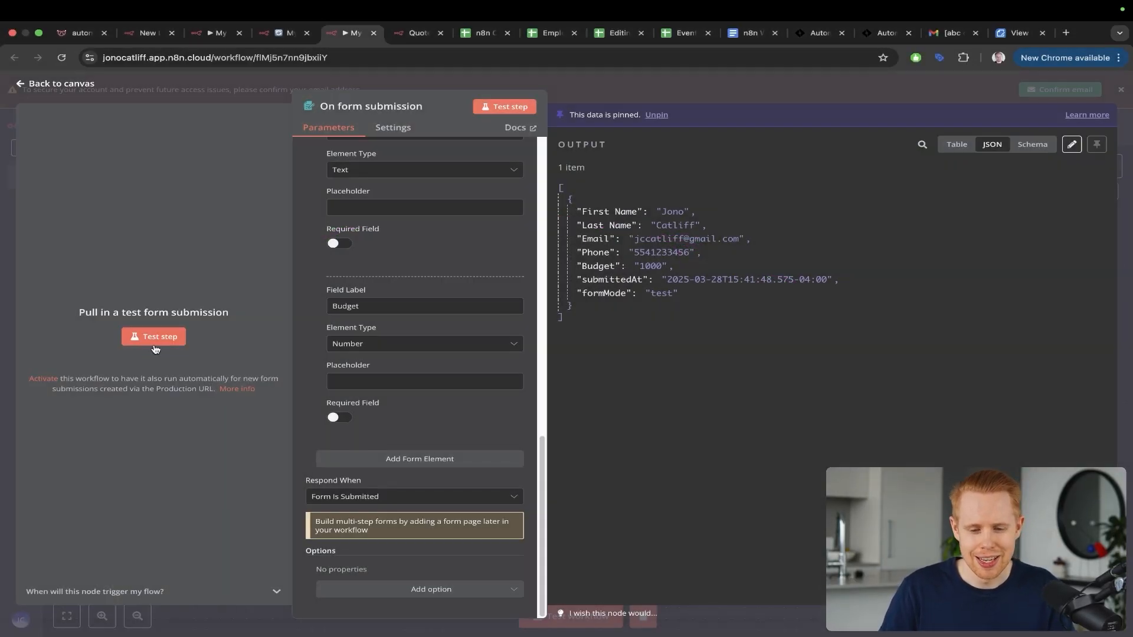
left_click(155, 344)
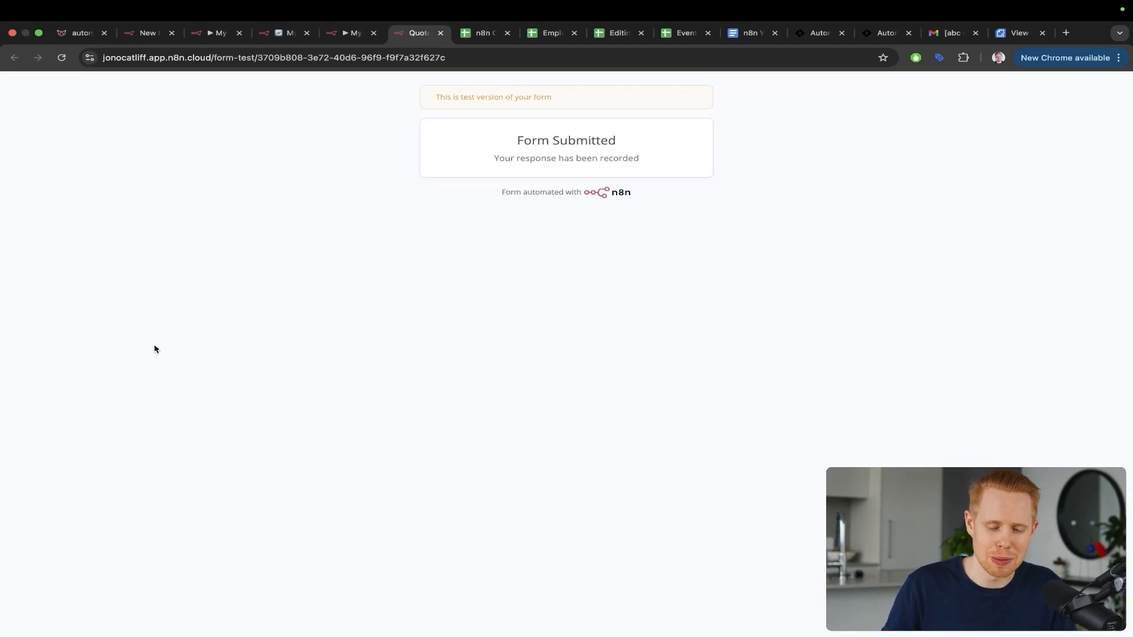
key("super+w")
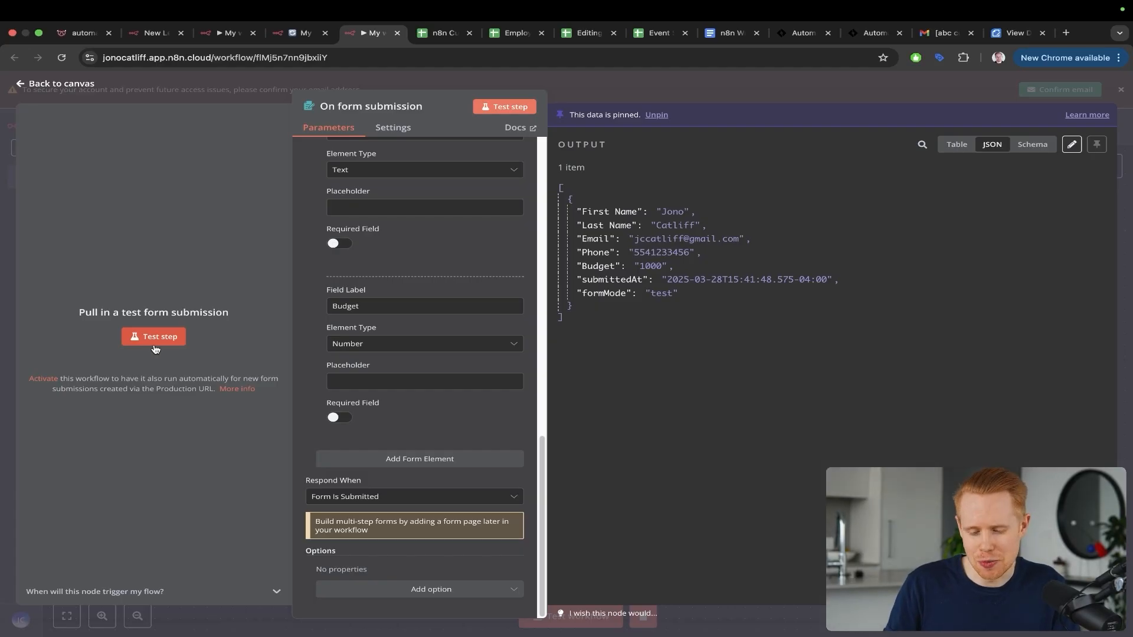
key("Escape")
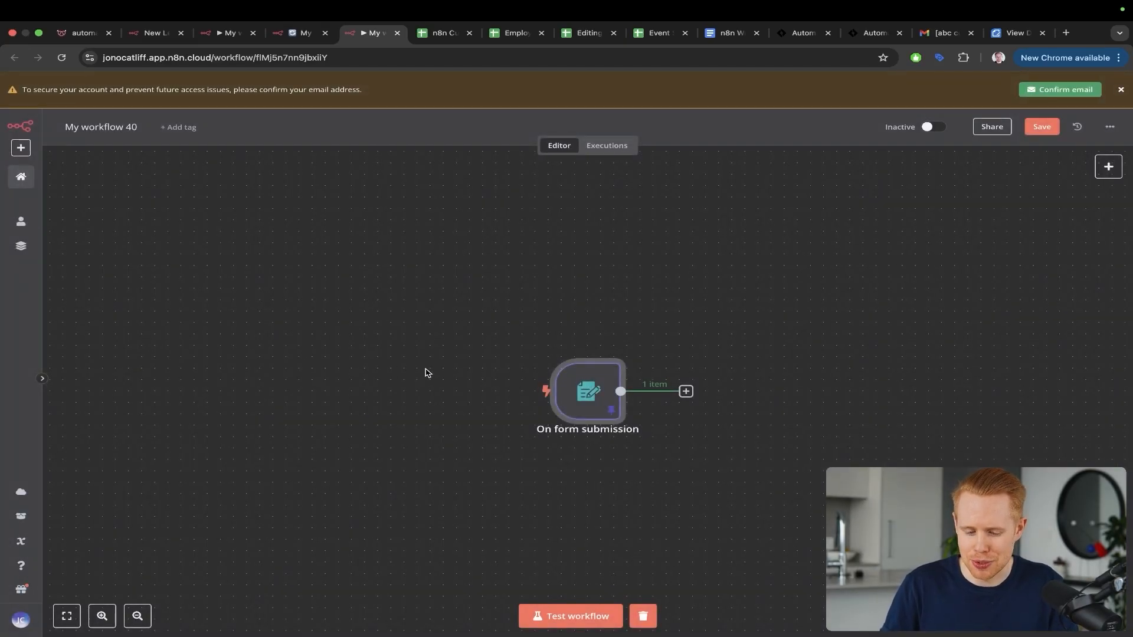
Step: Highlight the form trigger node and open the next-node chooser from its + connector
scroll(428, 373, "right", 3)
key("ctrl+a")
left_click_drag(512, 193, 423, 334)
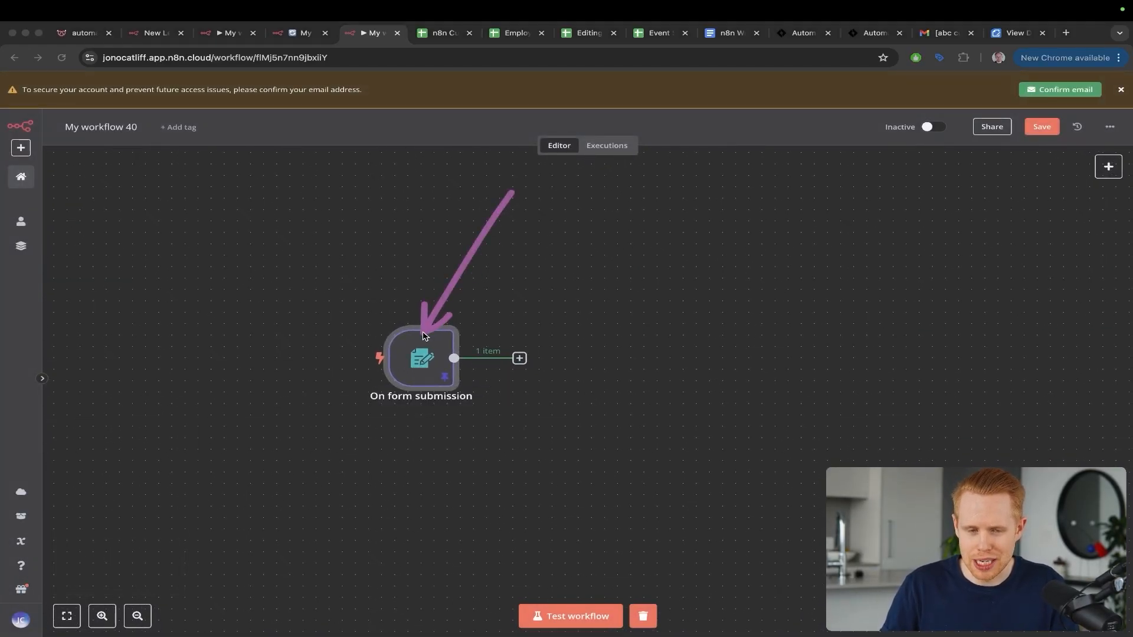
key("ctrl+s")
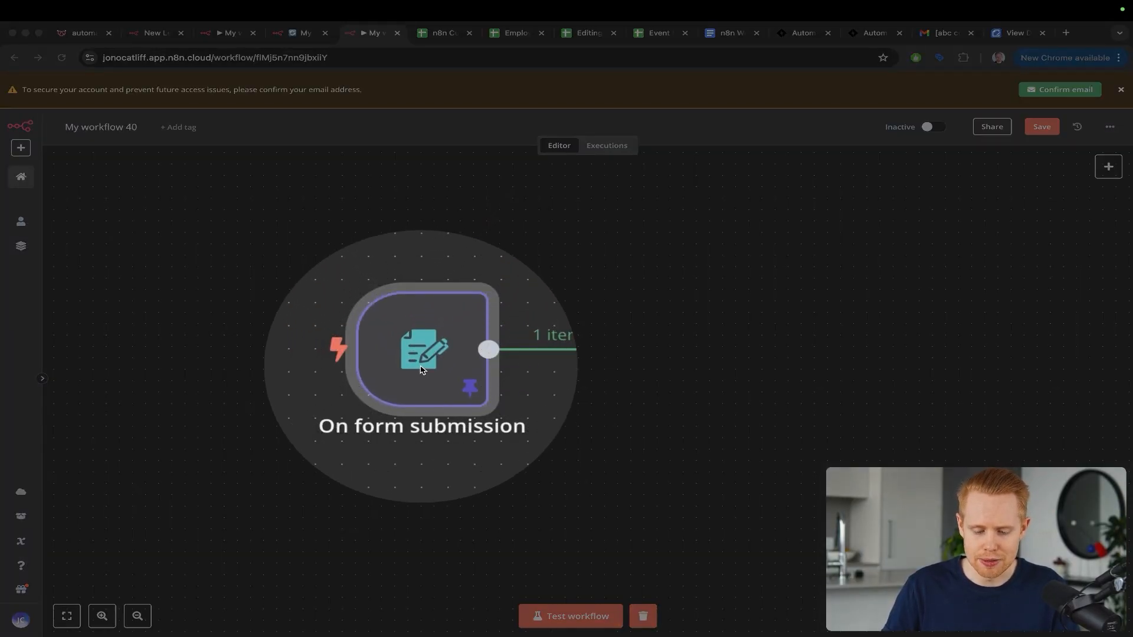
scroll(420, 370, "down", 5)
key("Escape")
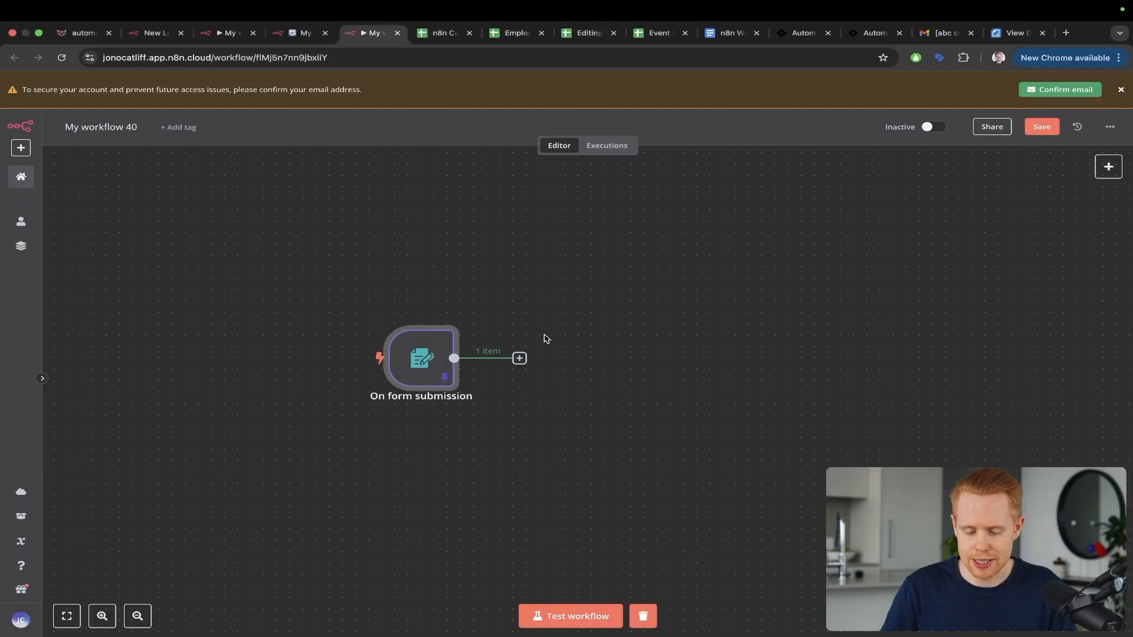
left_click(519, 358)
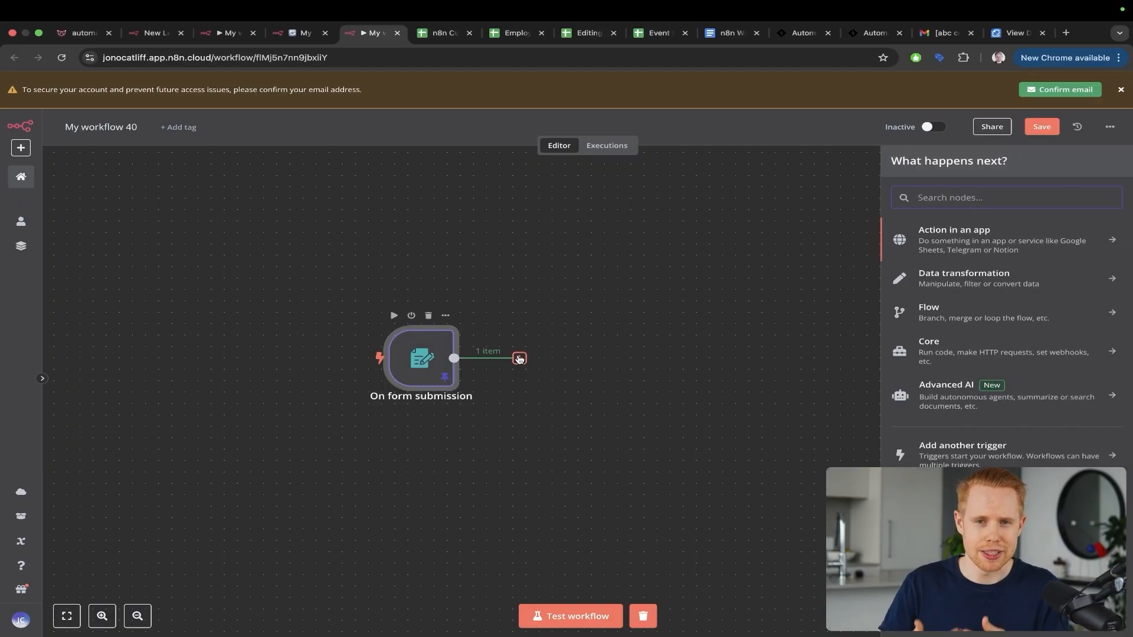
Step: Point out the Phone cell D3 and the empty rows below the leads in the dashboard sheet
key("ctrl+Tab")
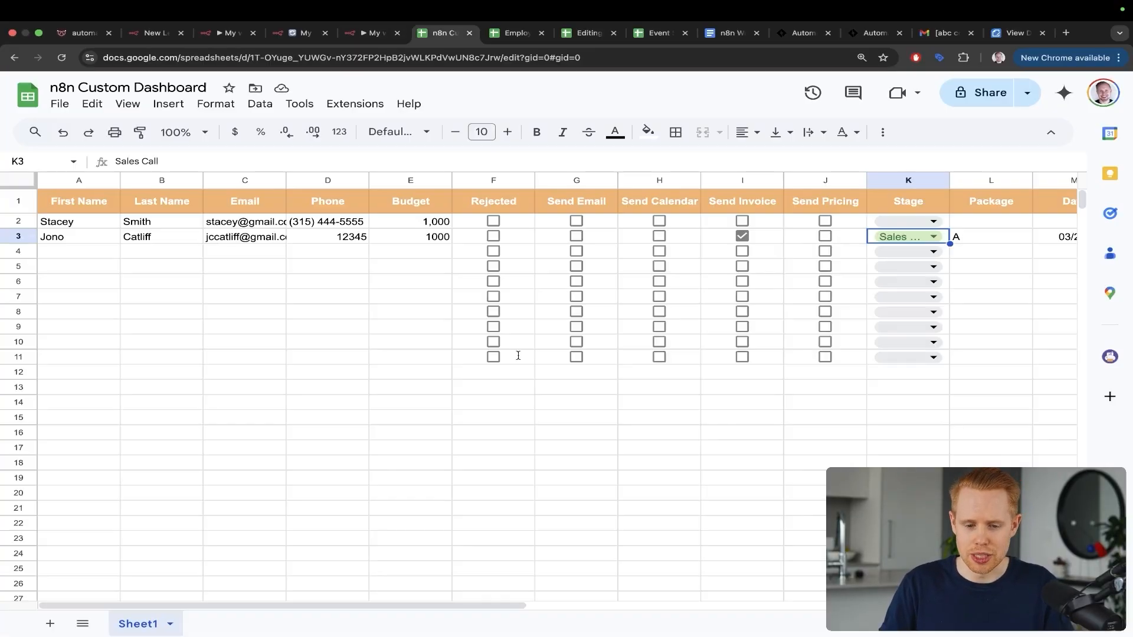
key("ctrl+shift+a")
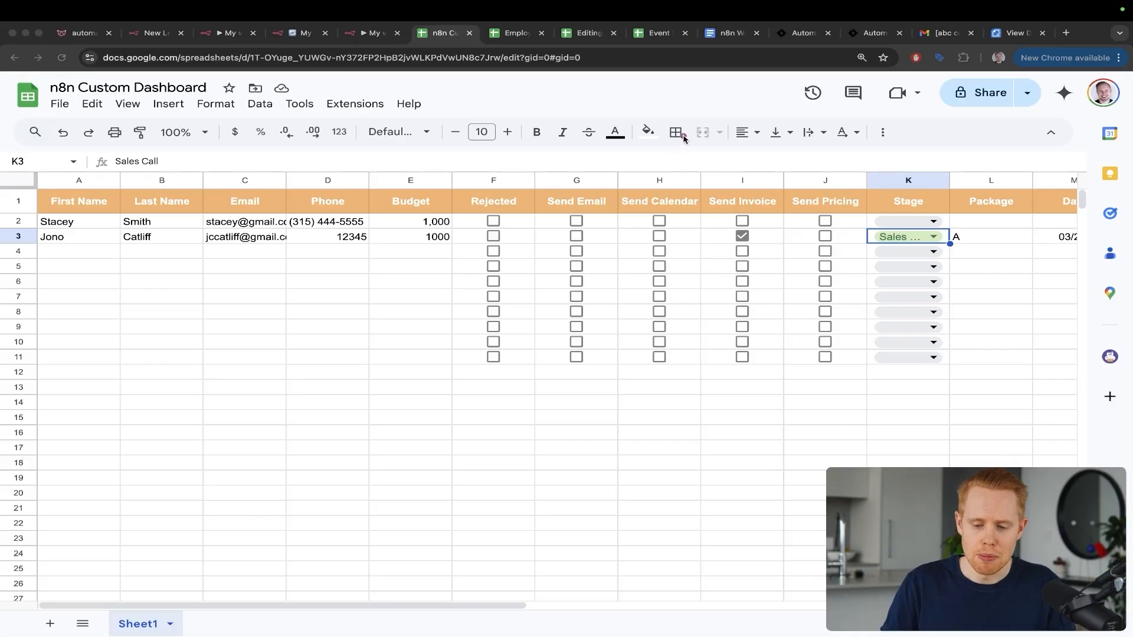
left_click_drag(684, 138, 322, 231)
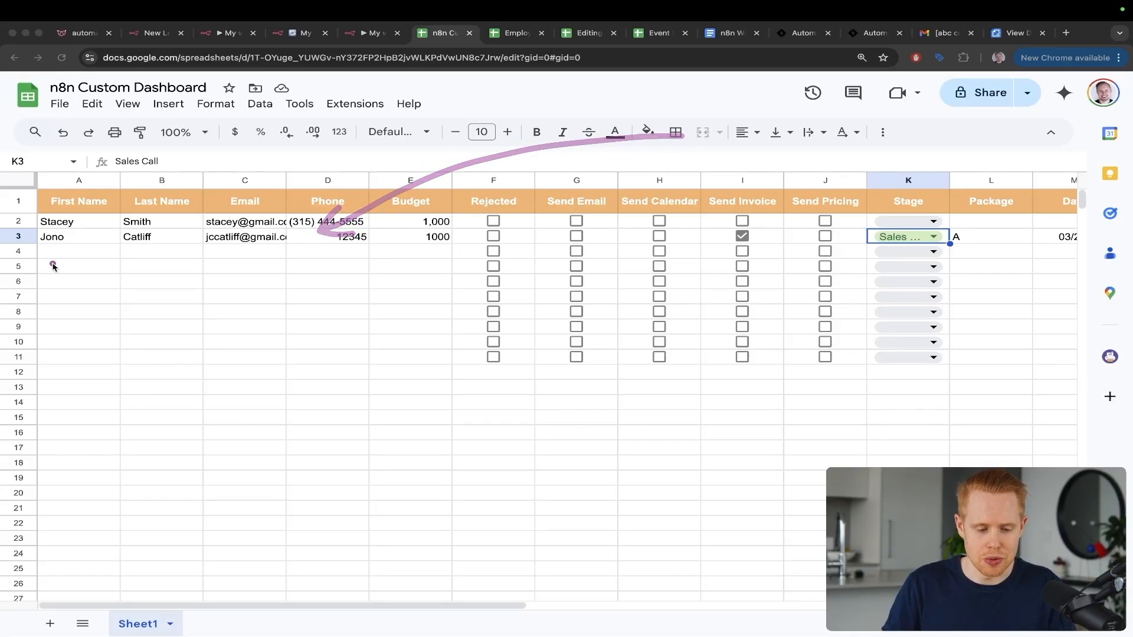
key("ctrl+s")
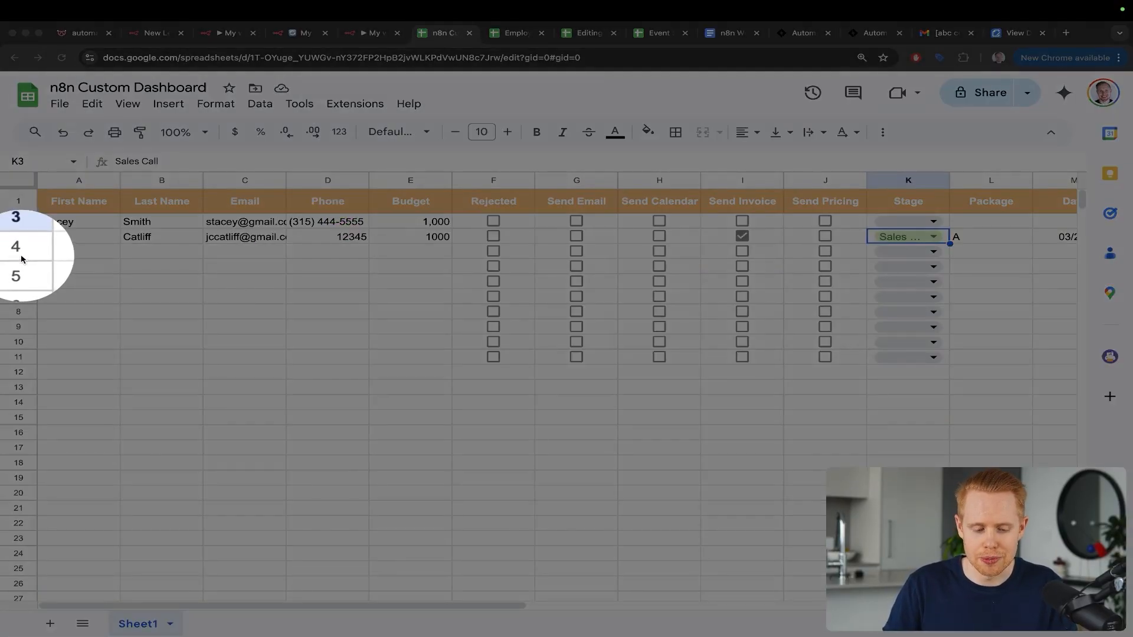
key("Escape")
Step: Search 'google shee', pick Google Sheets, and add the Append or update row in sheet action
key("ctrl+shift+Tab")
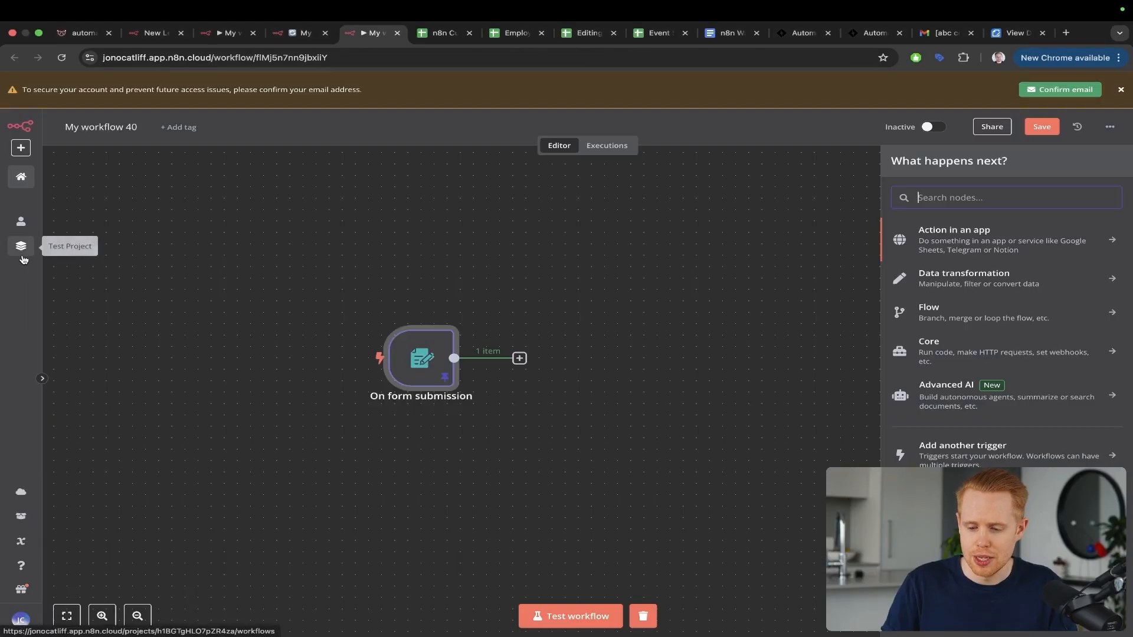
type("google sheet")
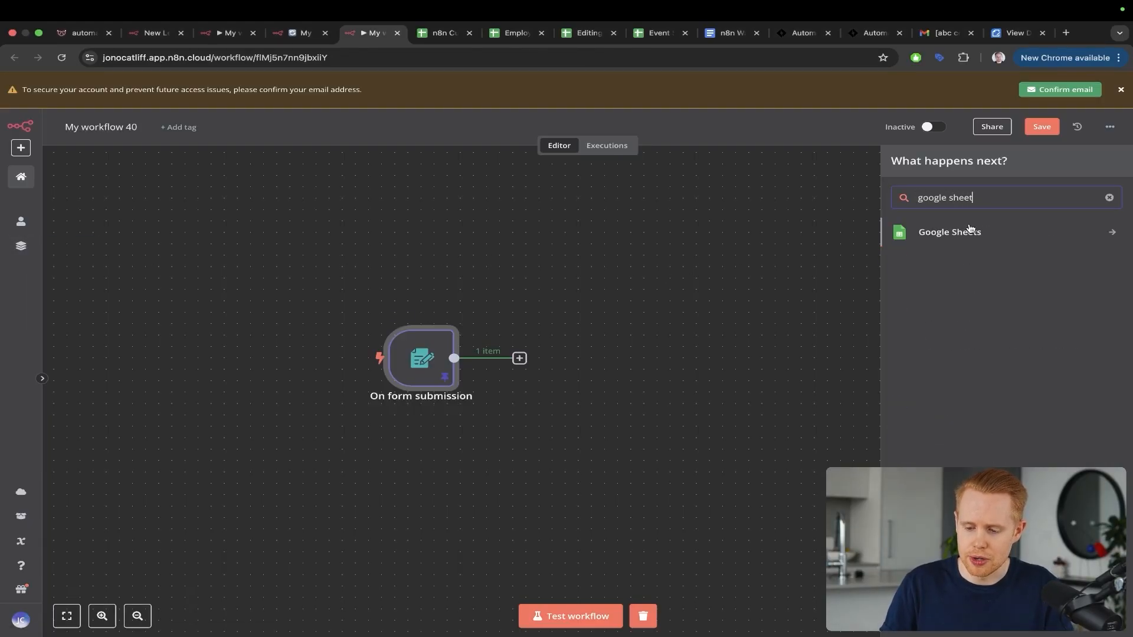
left_click(971, 232)
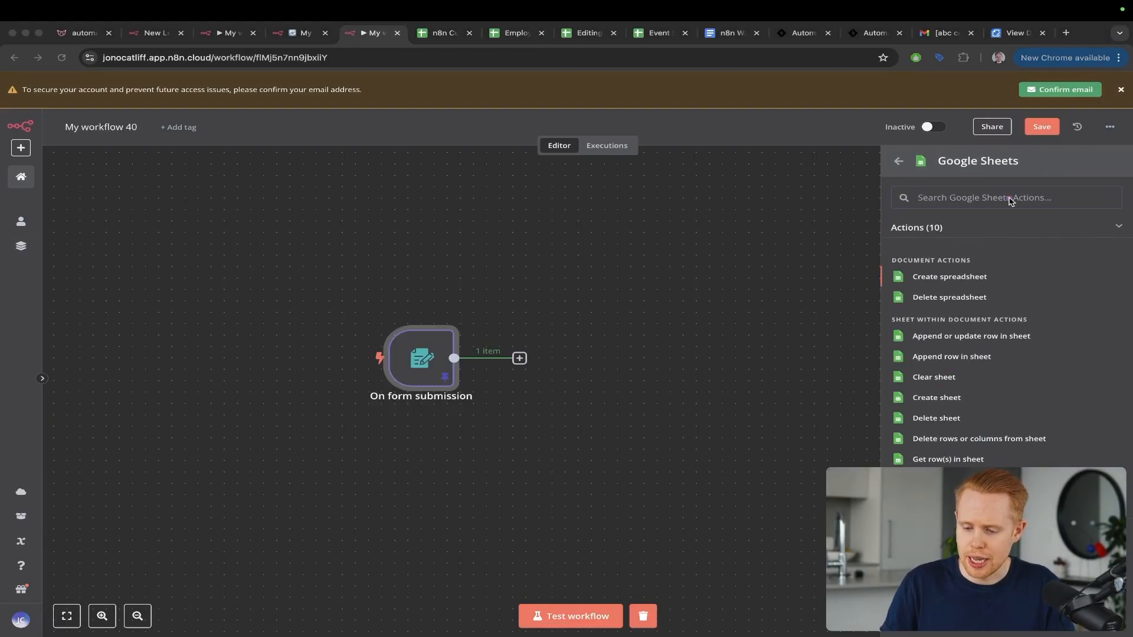
left_click_drag(1011, 200, 959, 328)
key("Escape")
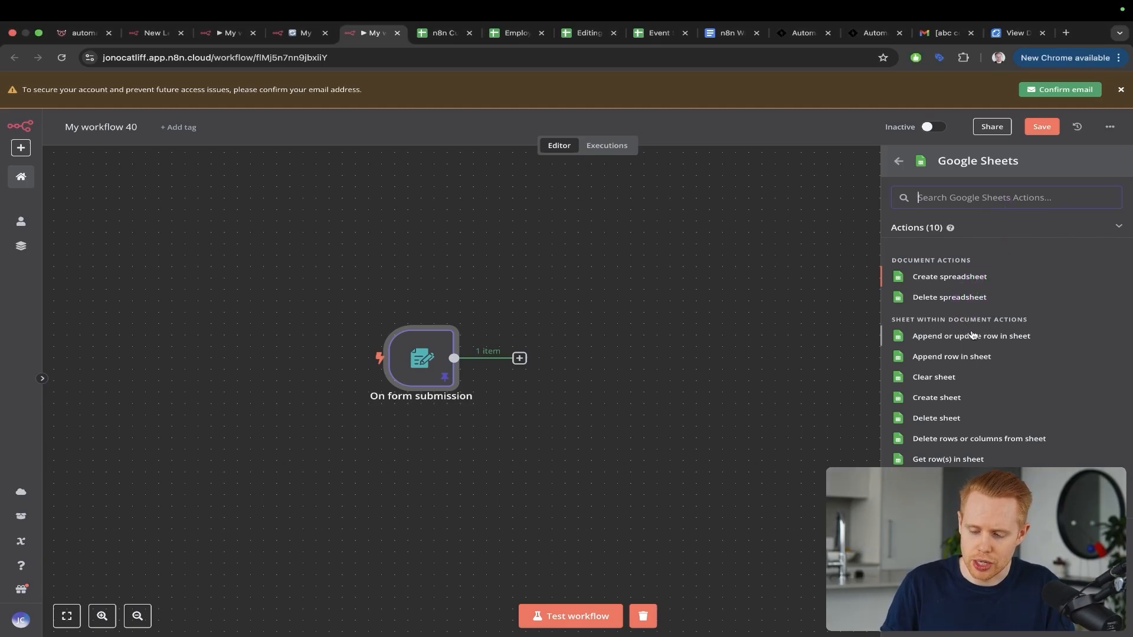
key("ctrl+s")
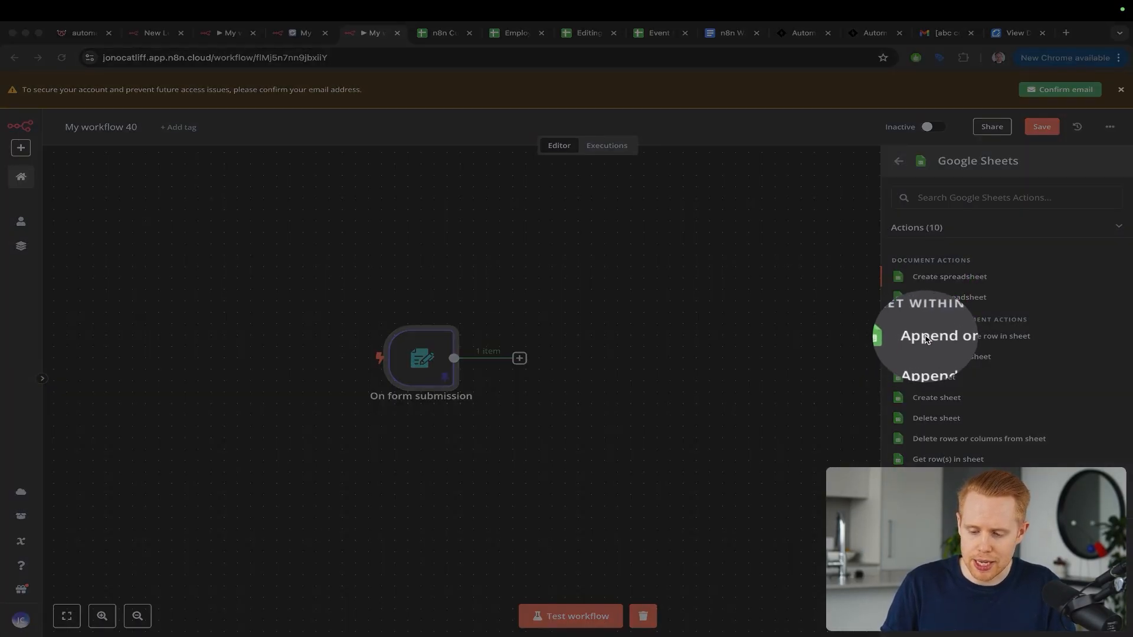
key("Escape")
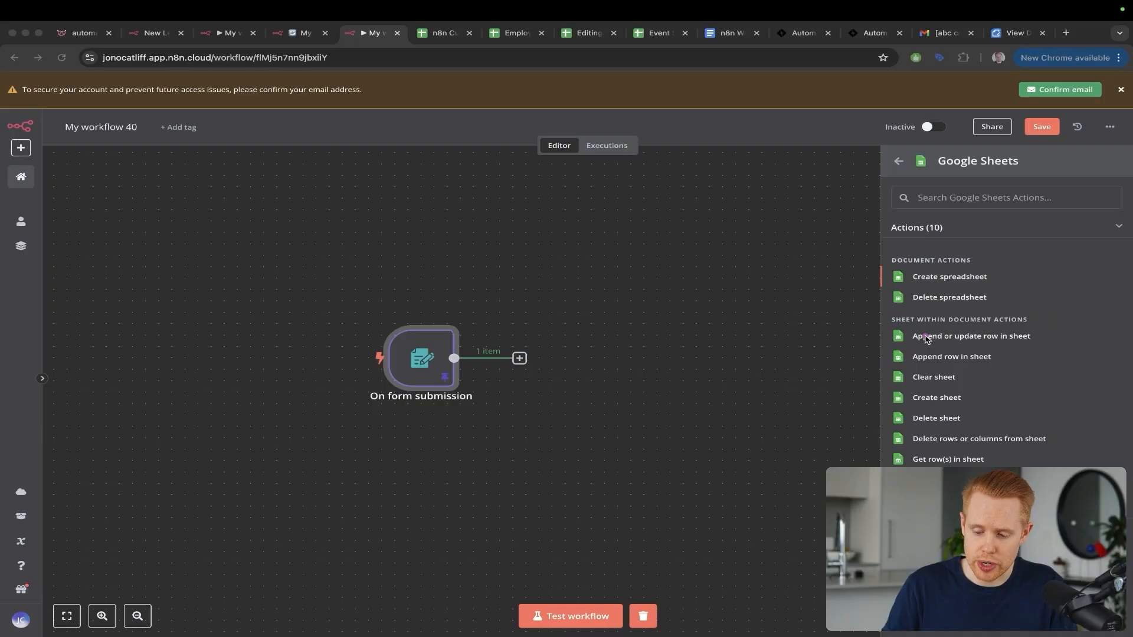
left_click(984, 337)
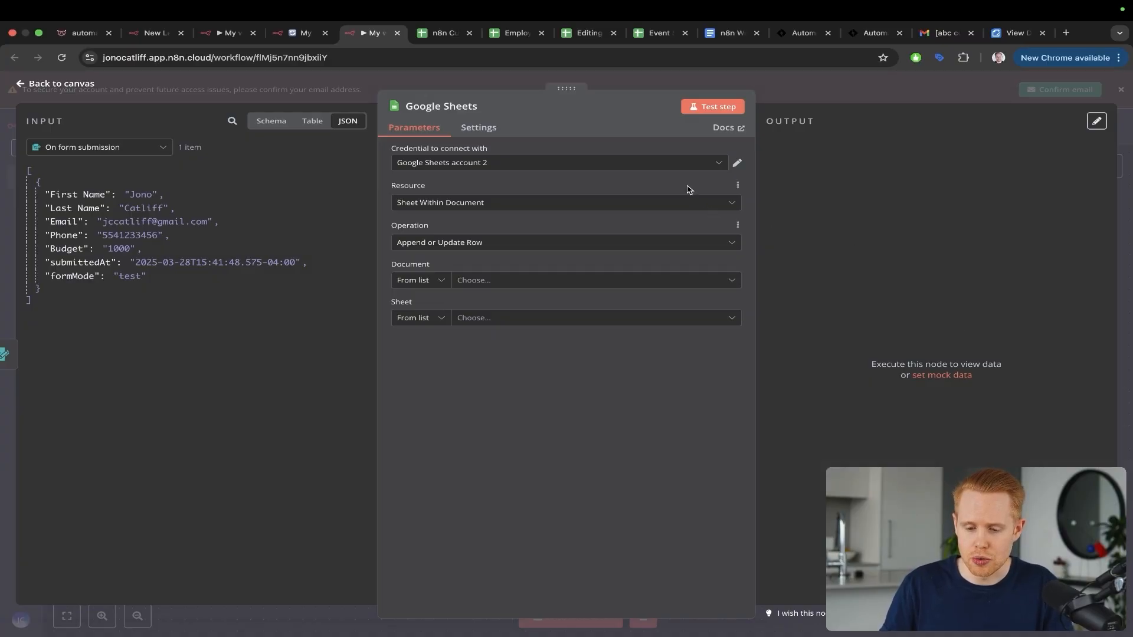
Step: Start a new Google Sheets credential, then close it unconnected, keeping Google Sheets account 2
left_click(661, 167)
left_click(549, 224)
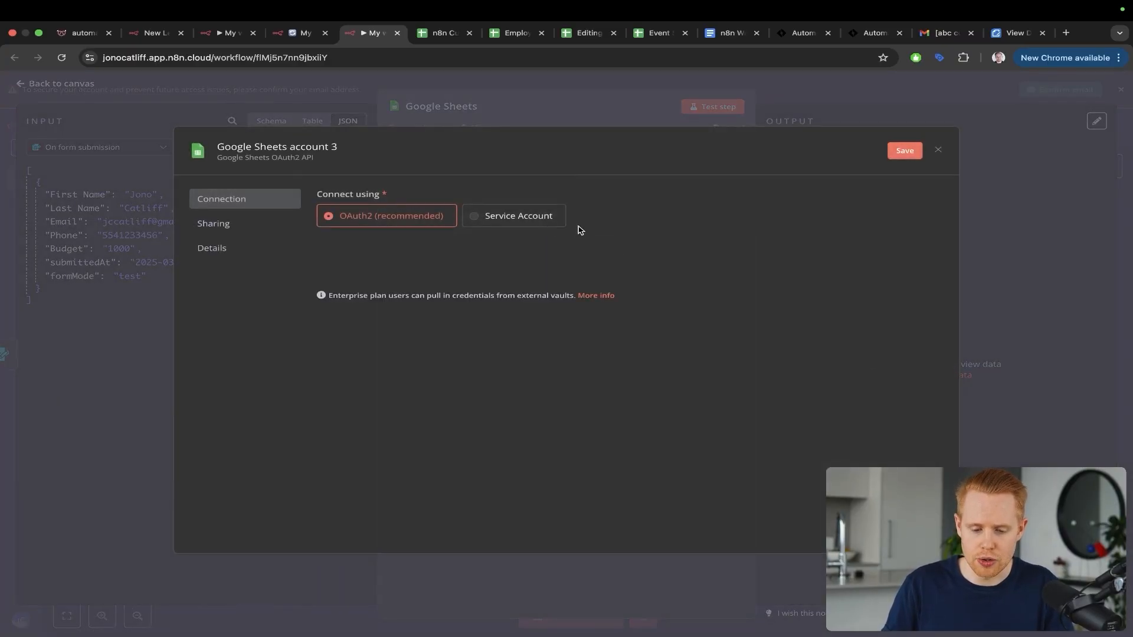
key("ctrl+a")
left_click_drag(636, 168, 429, 234)
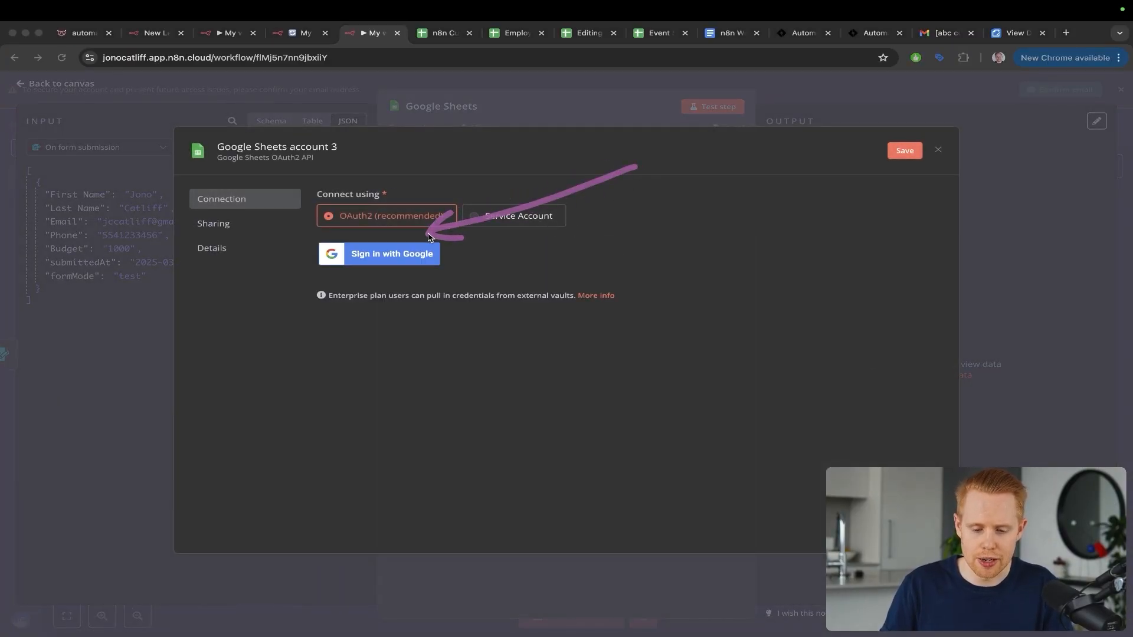
key("Escape")
key("Escape")
left_click(607, 380)
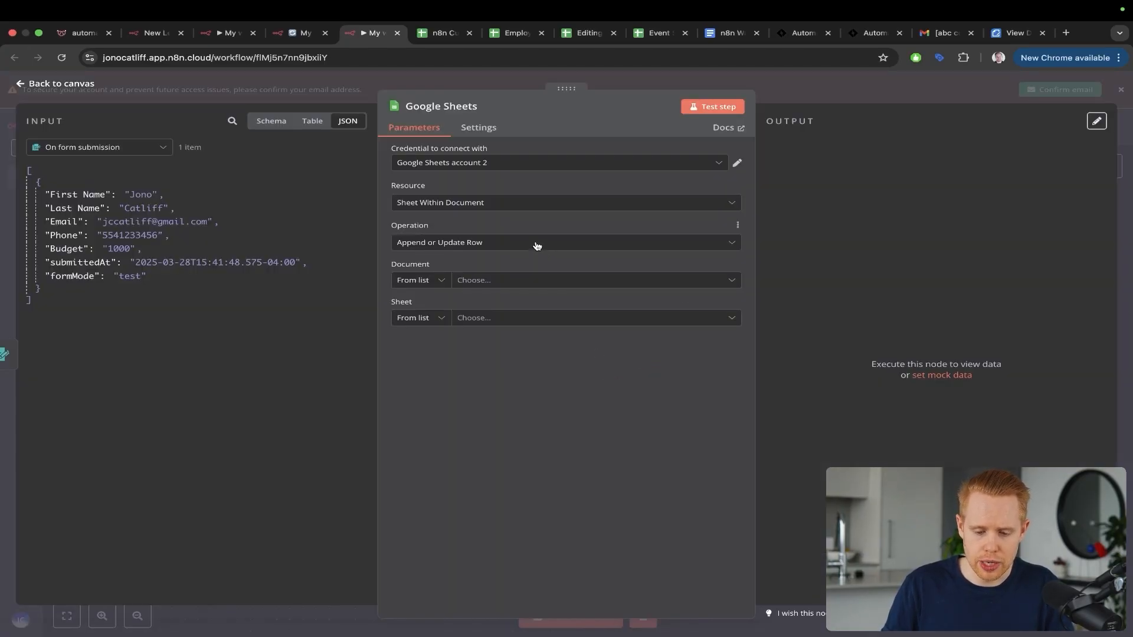
Step: Mark the chosen credential and Document field, then show the dashboard sheet's Budget column
key("ctrl+a")
left_click_drag(546, 152, 477, 262)
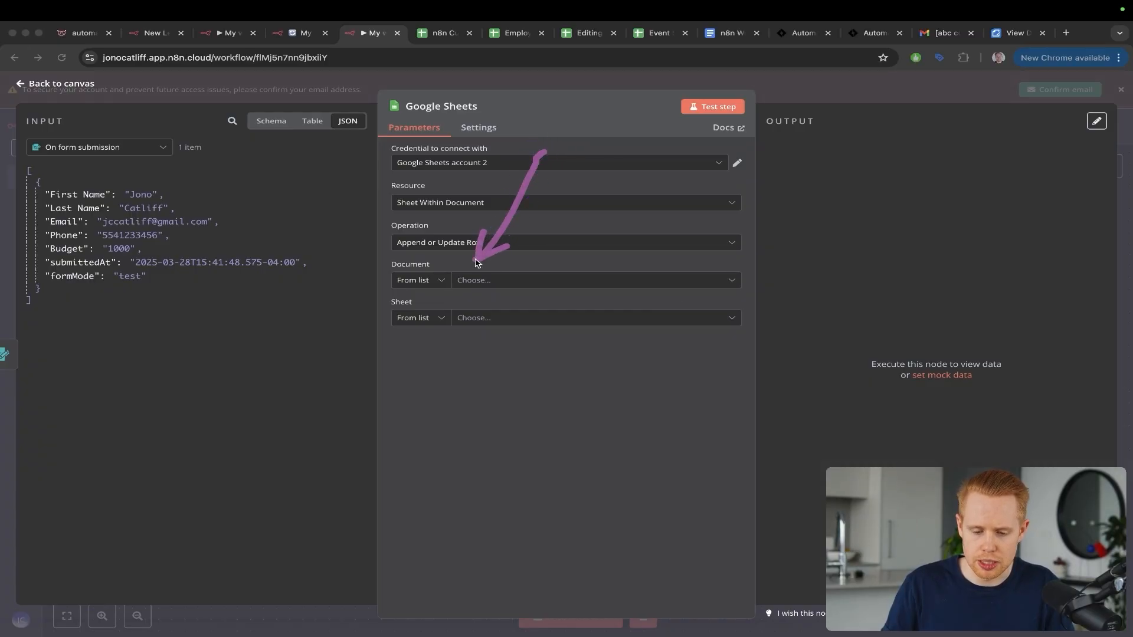
key("ctrl+s")
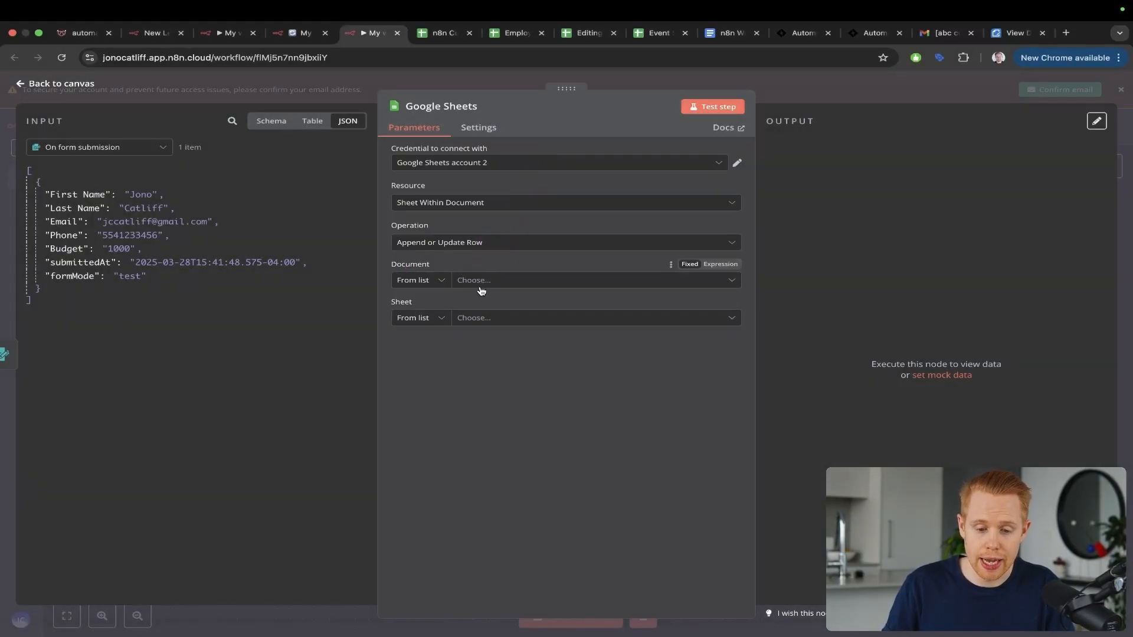
key("ctrl+Tab")
key("ctrl+a")
left_click_drag(525, 81, 405, 190)
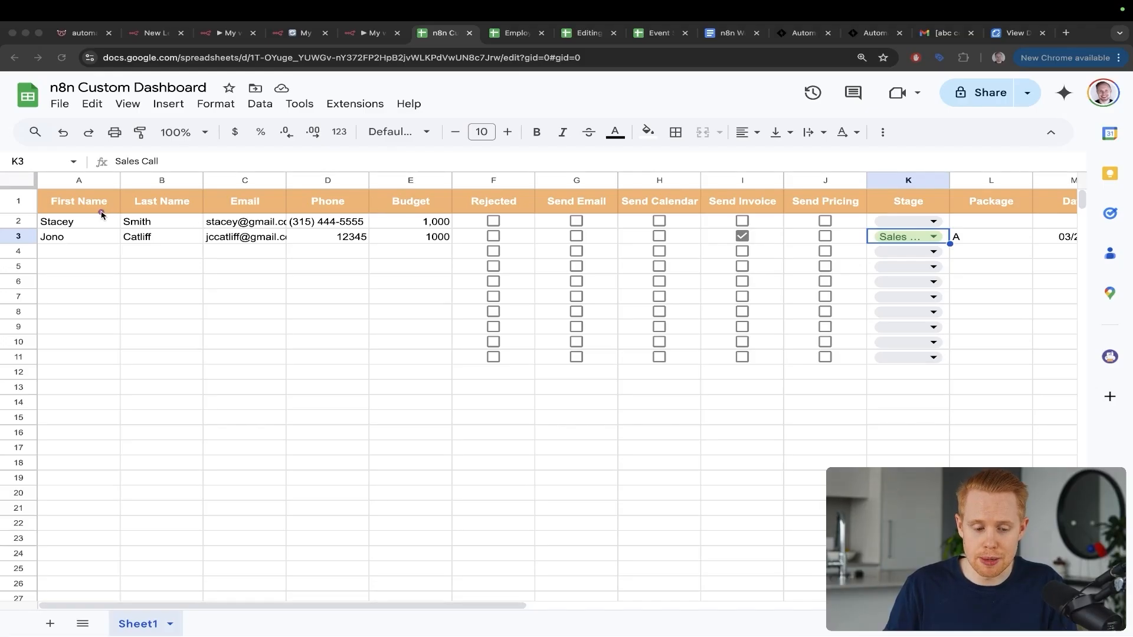
Step: Select the sheet's header row, then open the n8n Document dropdown listing available spreadsheets
key("ctrl+s")
key("ctrl+s")
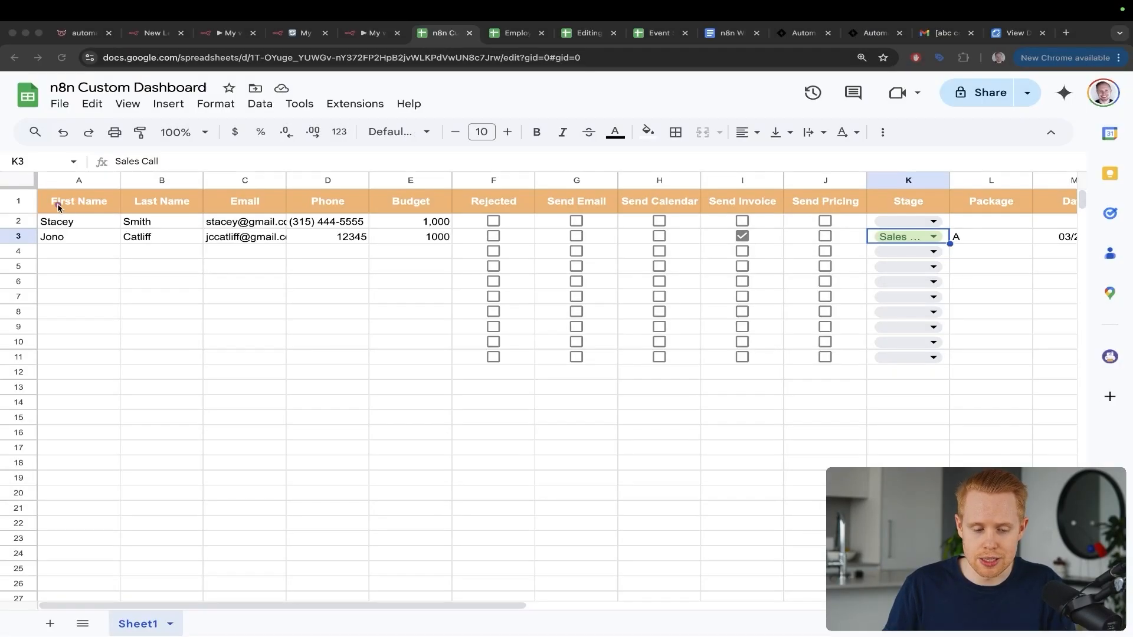
left_click(27, 203)
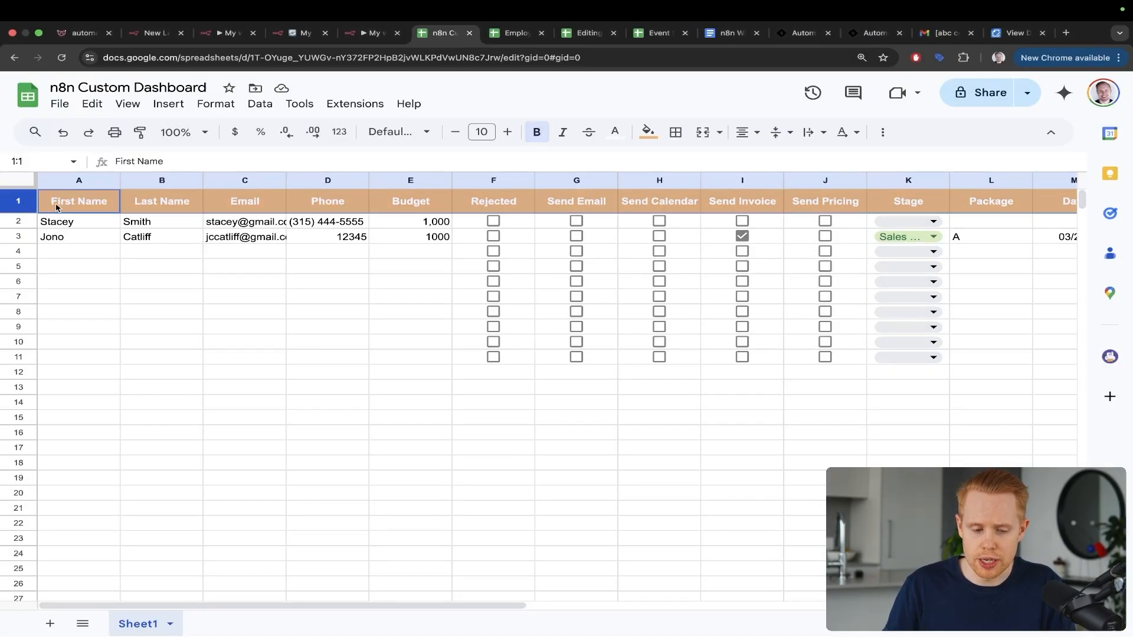
scroll(70, 207, "right", 3)
scroll(879, 186, "left", 3)
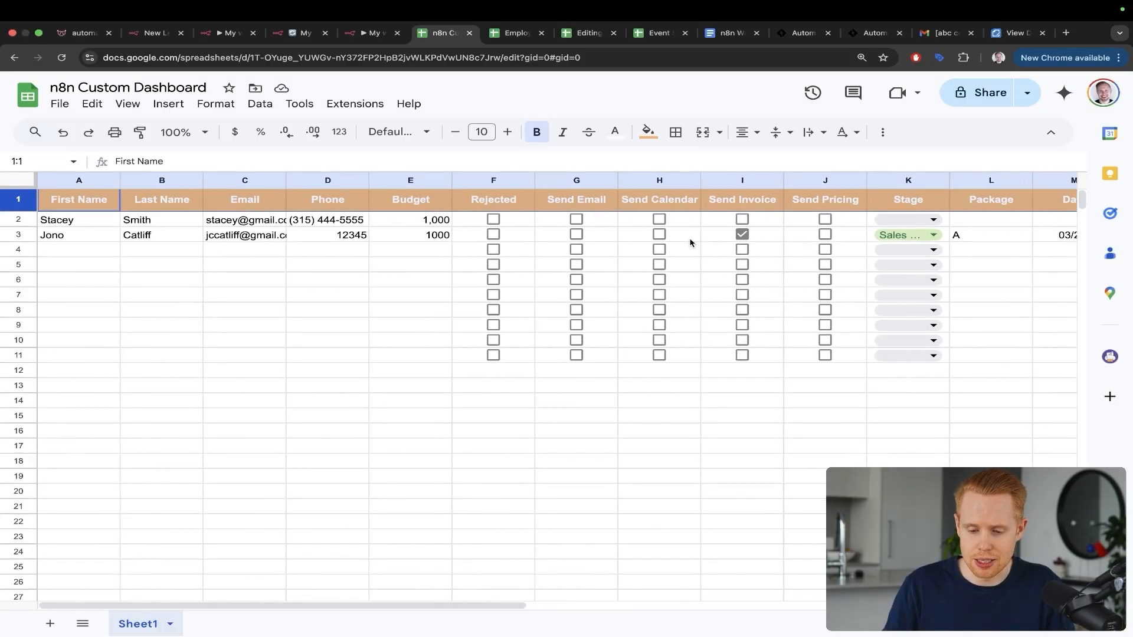
key("ctrl+shift+Tab")
left_click(540, 279)
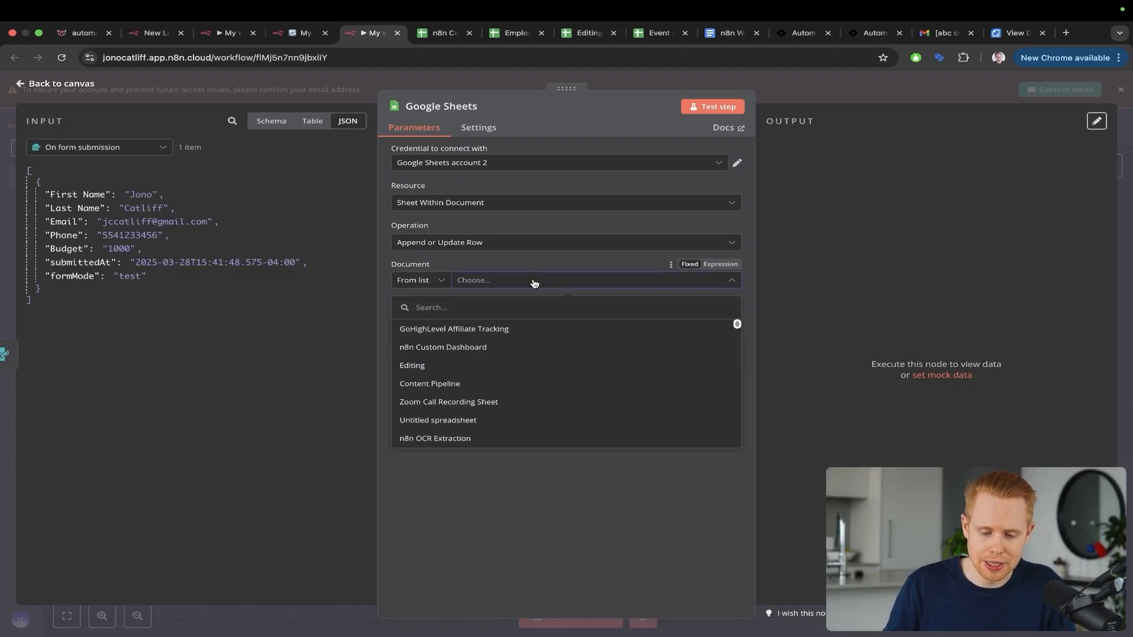
Step: Target Sheet1 of the n8n Custom Dashboard spreadsheet, confirming the sheet name in the spreadsheet
left_click(491, 348)
left_click(501, 326)
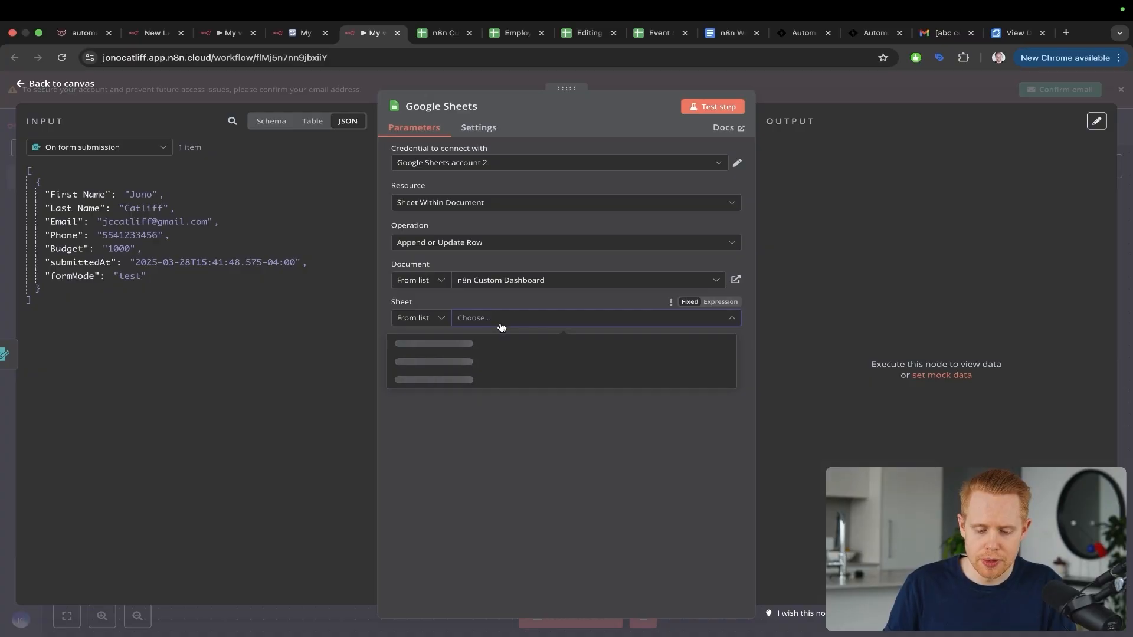
left_click(467, 342)
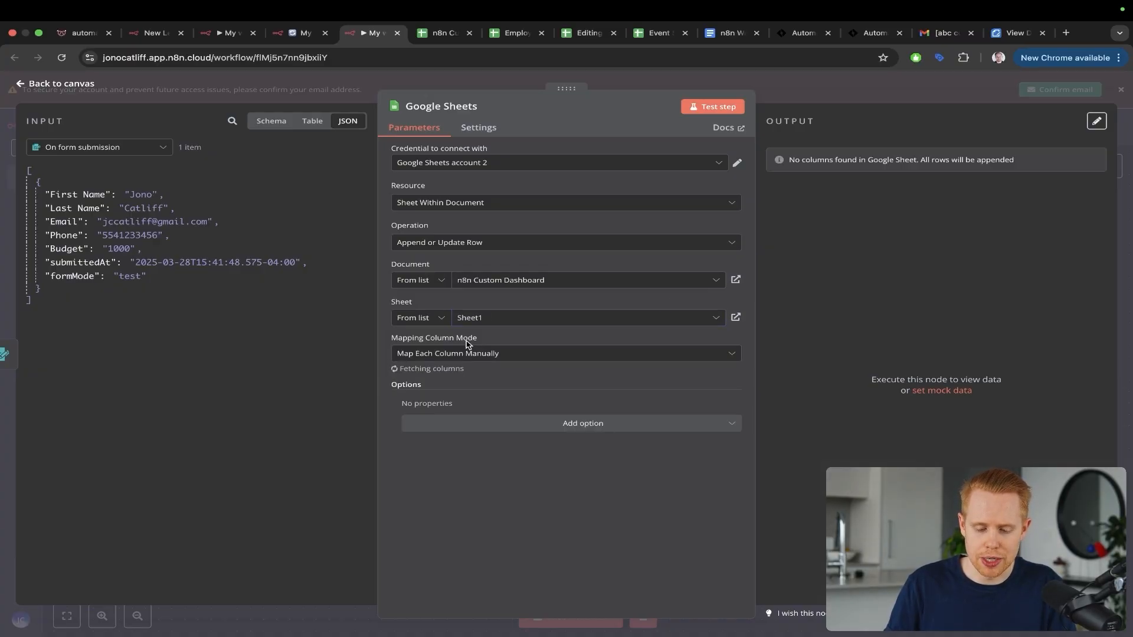
key("ctrl+Tab")
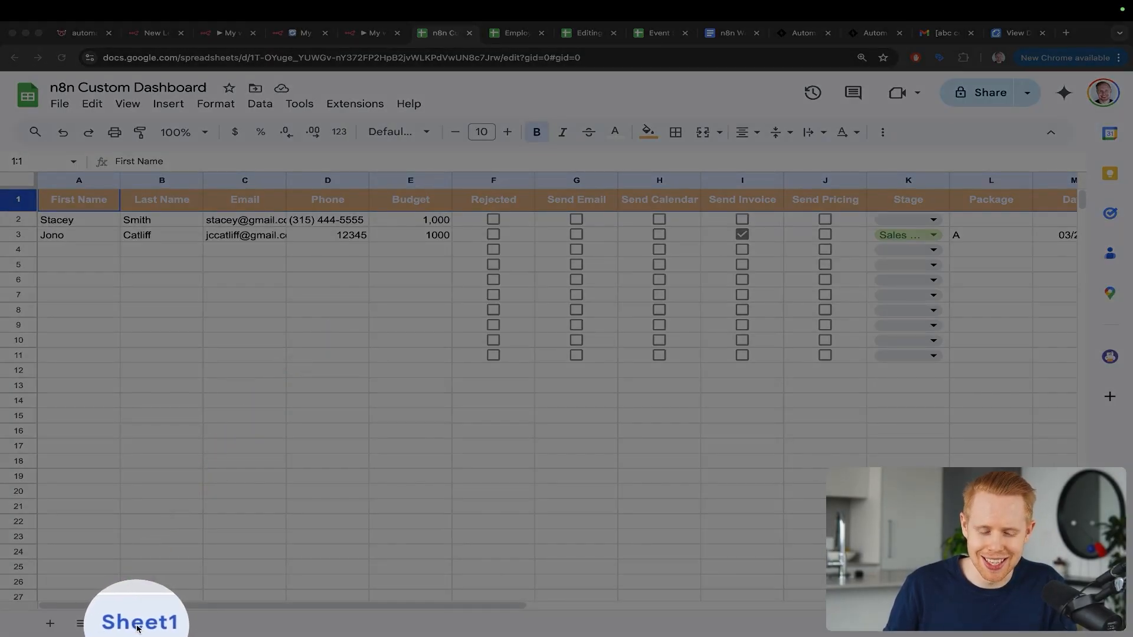
key("ctrl+shift+Tab")
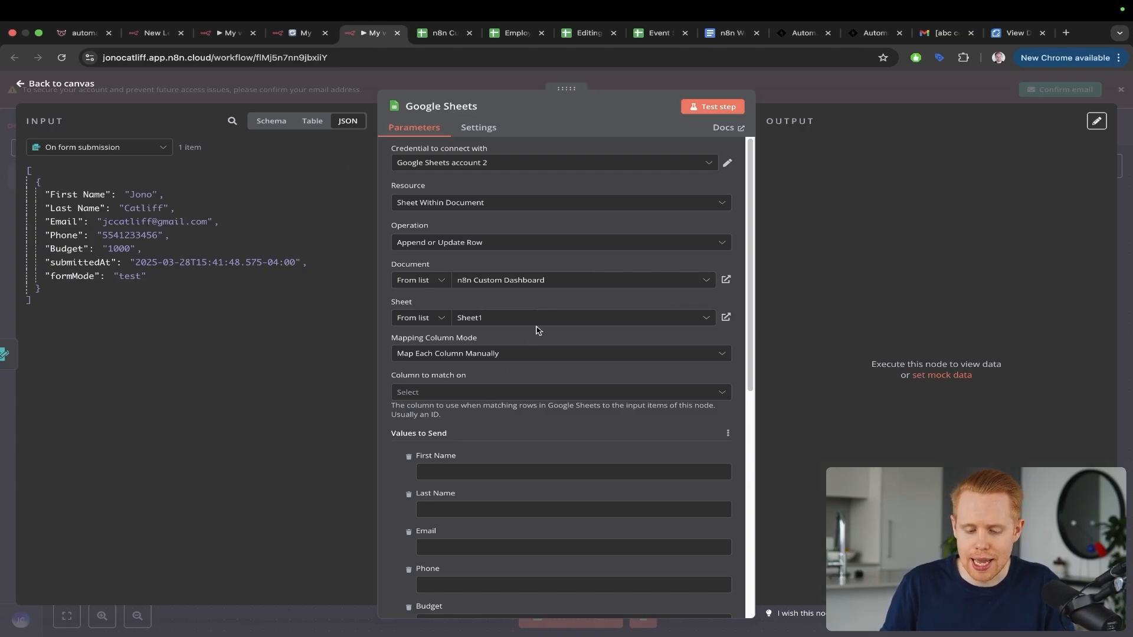
Step: Annotate the column mapping mode and value list, linking input First Name to its column
key("ctrl+a")
left_click_drag(576, 249, 494, 340)
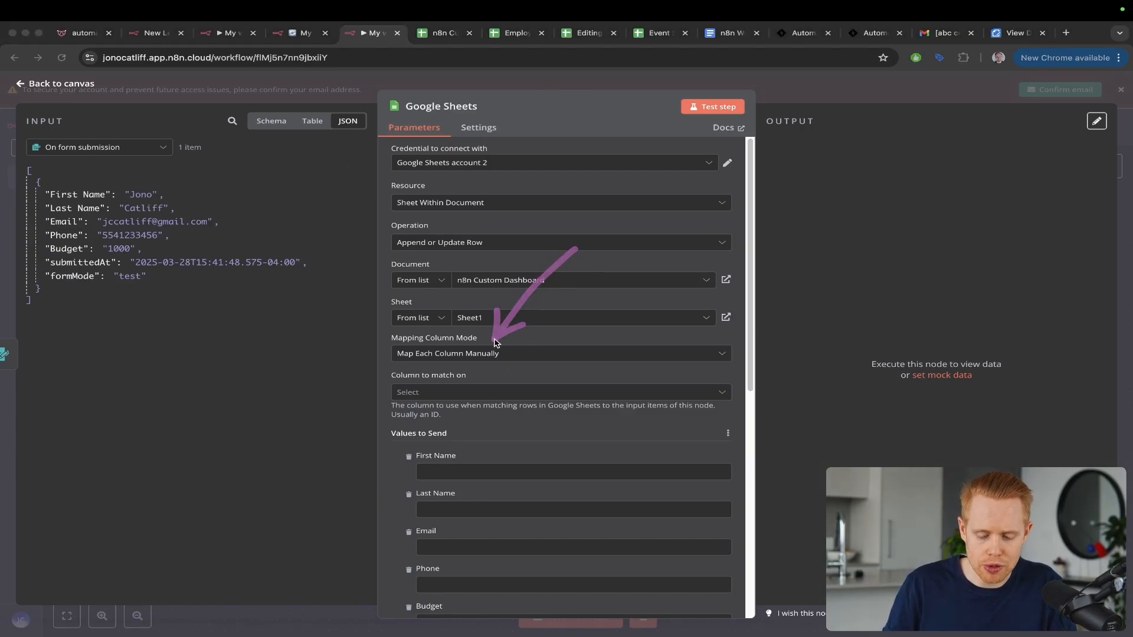
scroll(494, 343, "down", 3)
mouse_move(316, 257)
left_mouse_down()
mouse_move(346, 357)
mouse_move(386, 381)
left_mouse_up()
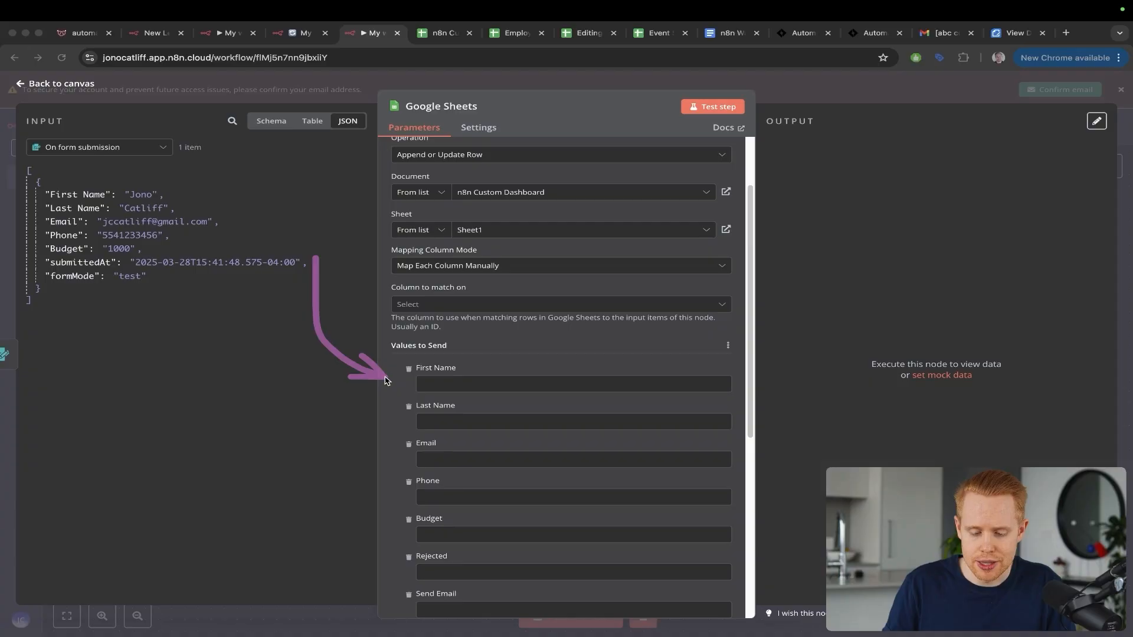
left_click_drag(321, 364, 393, 453)
left_click_drag(505, 307, 199, 238)
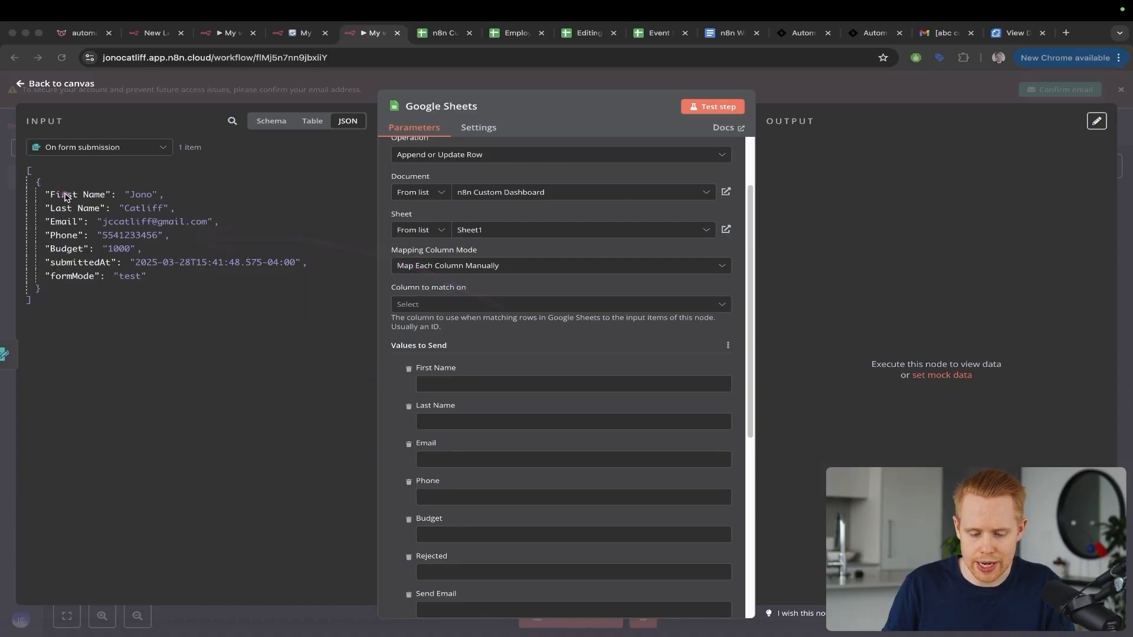
left_click_drag(65, 196, 500, 369)
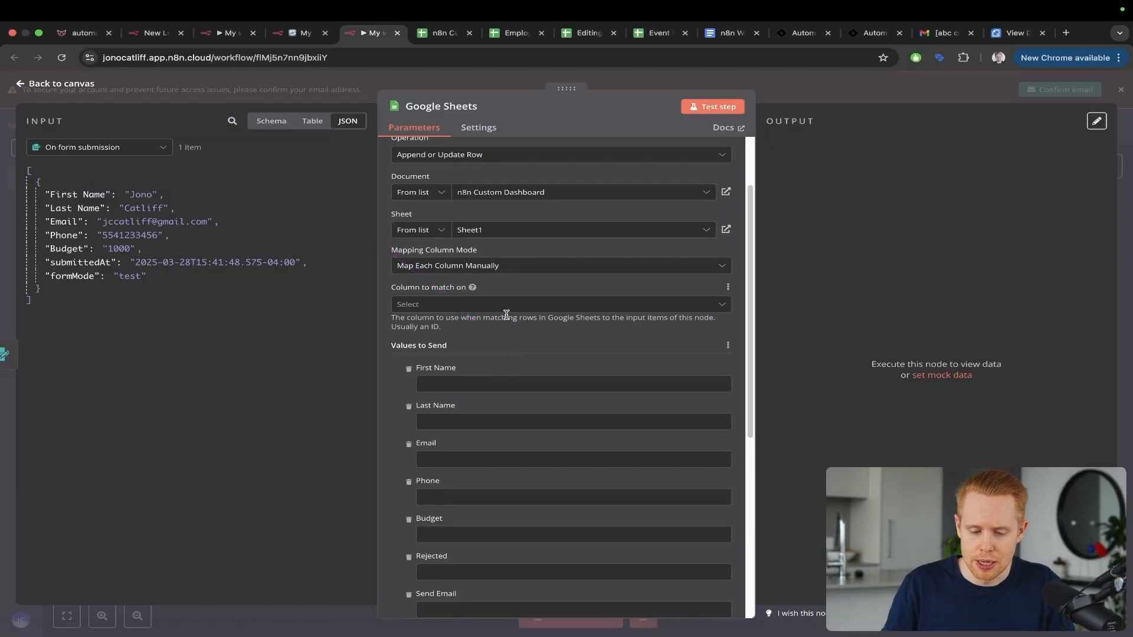
left_click_drag(605, 230, 435, 280)
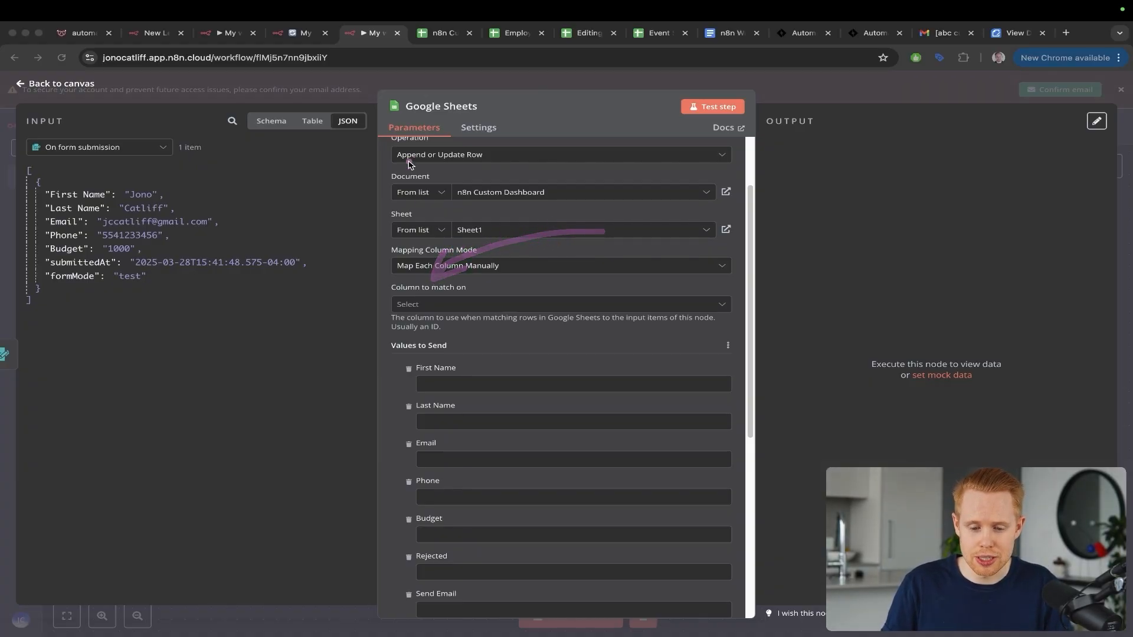
Step: Spotlight and point out the Append or Update Row operation setting
key("ctrl+s")
key("ctrl+s")
key("ctrl+s")
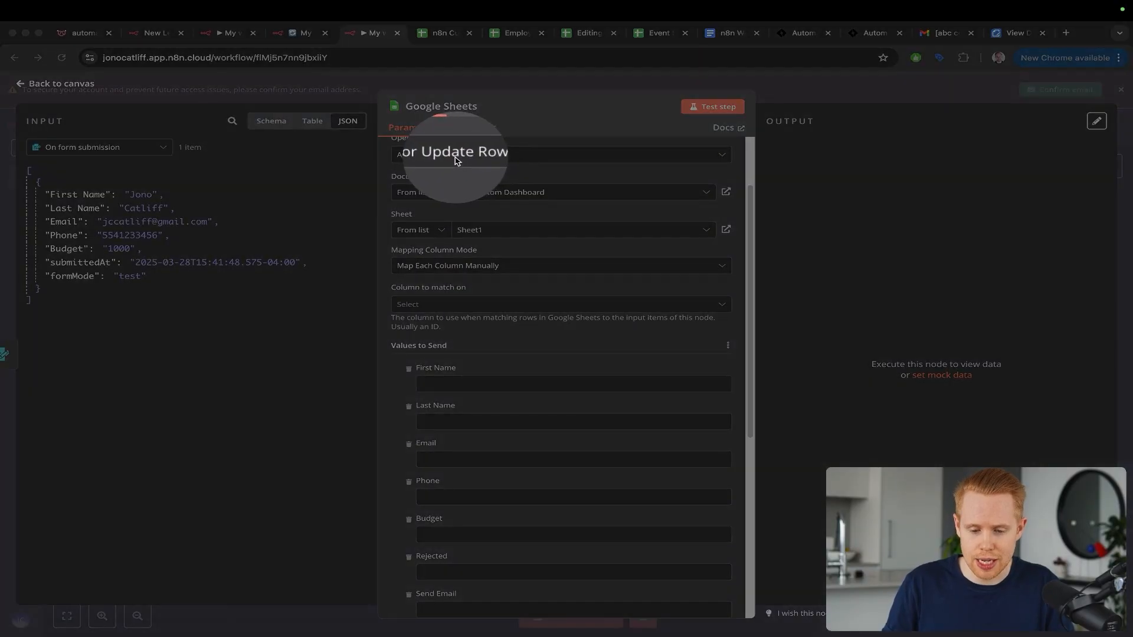
key("ctrl+s")
left_click_drag(483, 112, 454, 147)
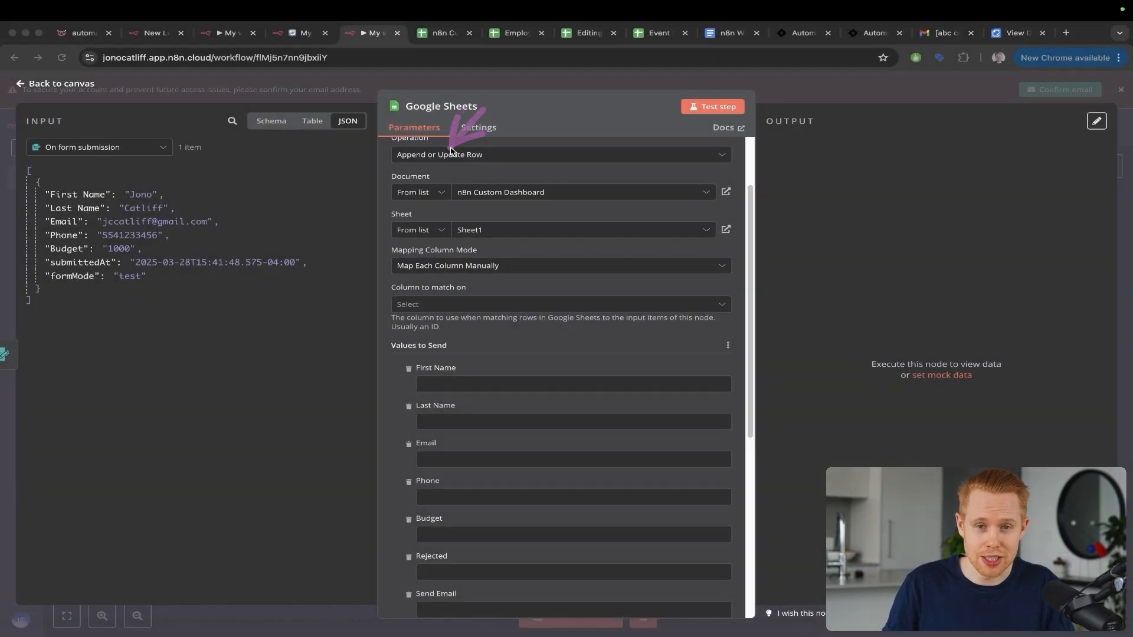
key("ctrl+s")
Step: Set Column to match on to Email
key("ctrl+s")
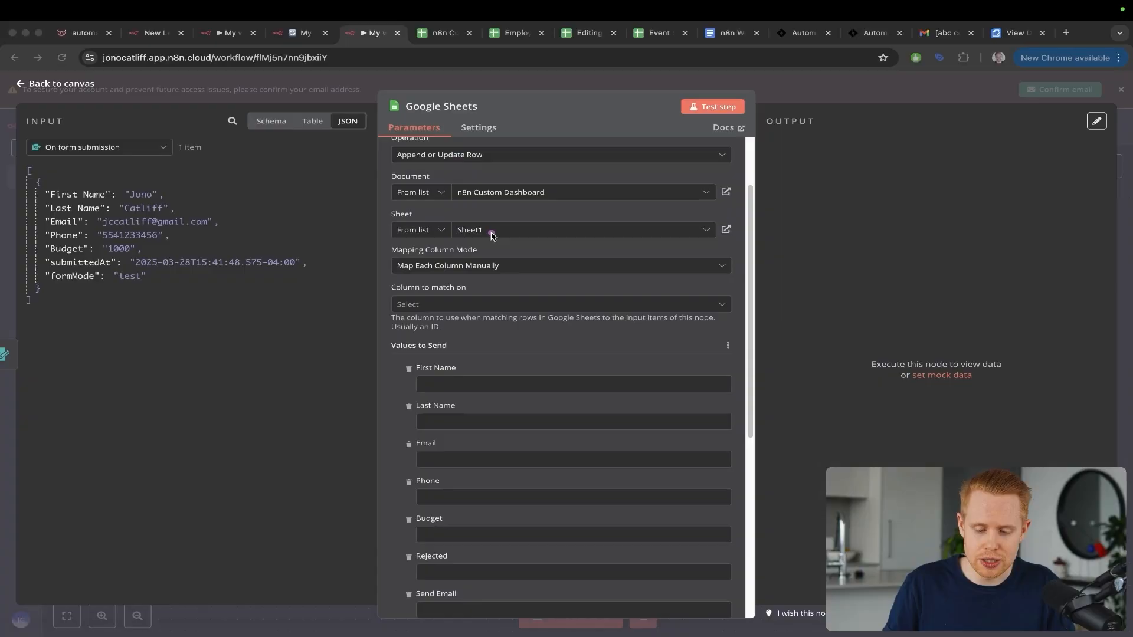
left_click_drag(492, 232, 424, 296)
key("ctrl+s")
key("ctrl+s")
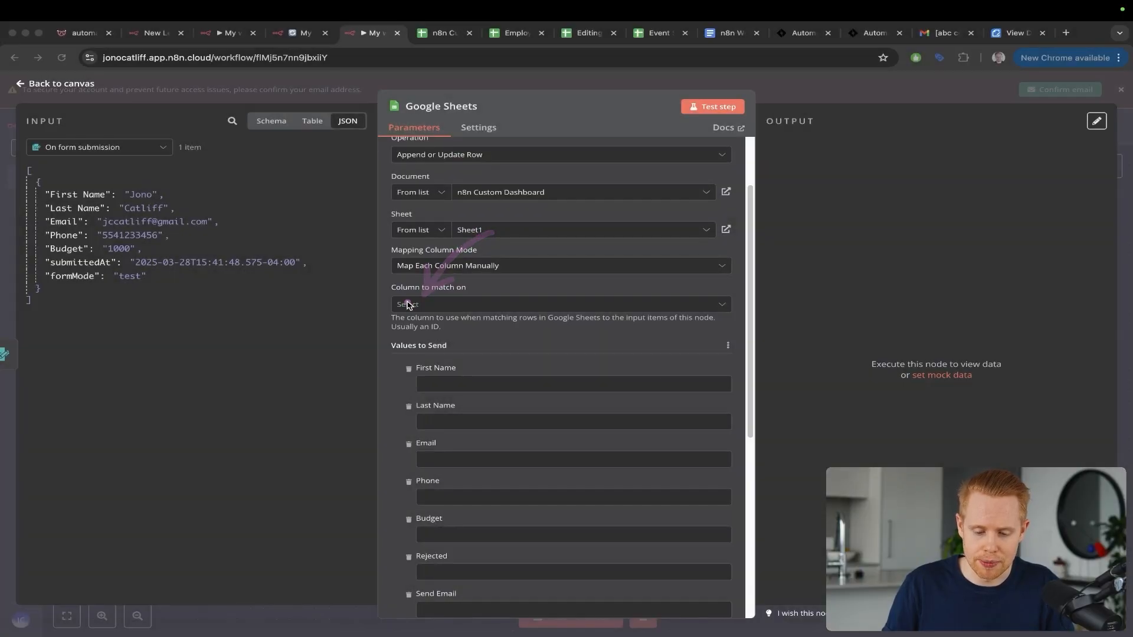
left_click(407, 305)
left_click(433, 373)
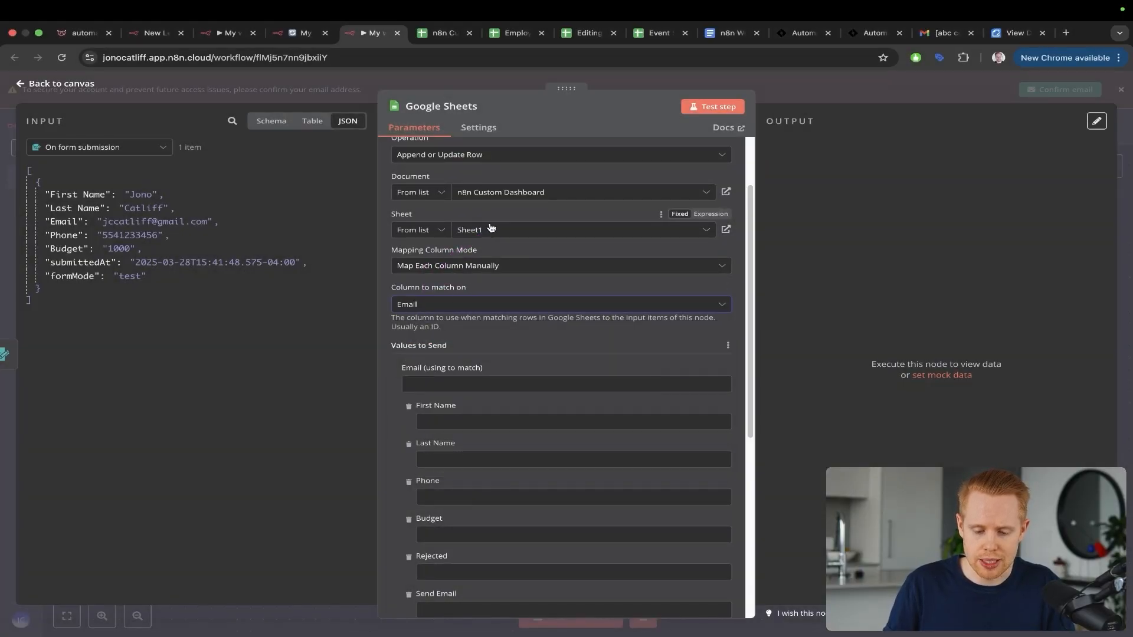
left_click_drag(492, 230, 420, 297)
Step: Mark the 1,000 budget, Phone, Last Name and First Name columns, and the row 2 email in the dashboard
key("ctrl+Tab")
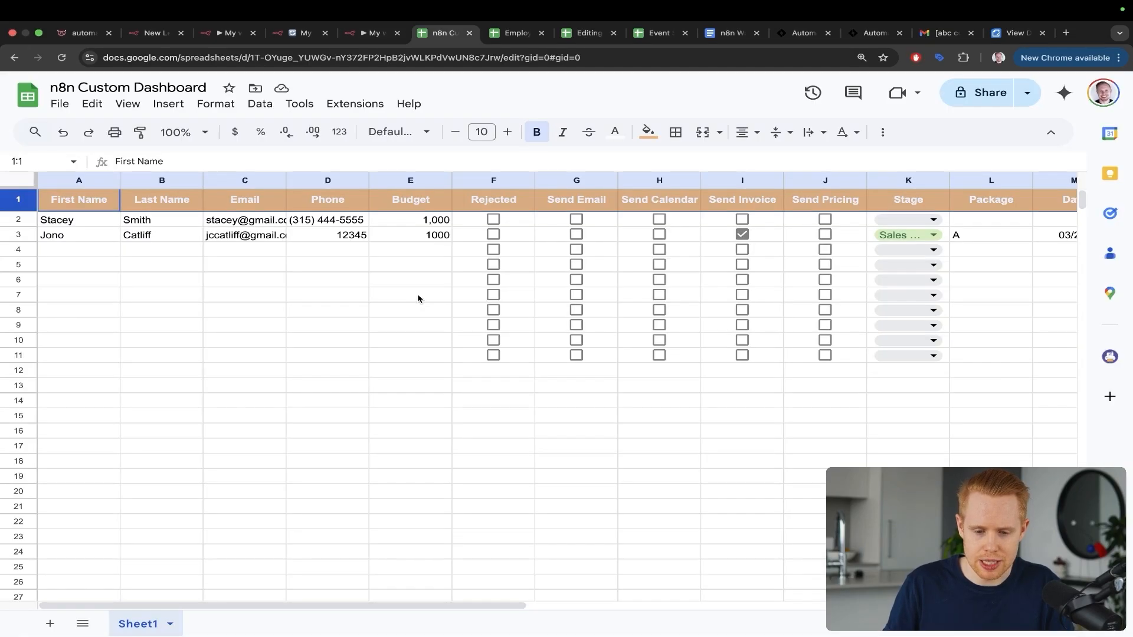
left_click_drag(506, 124, 431, 219)
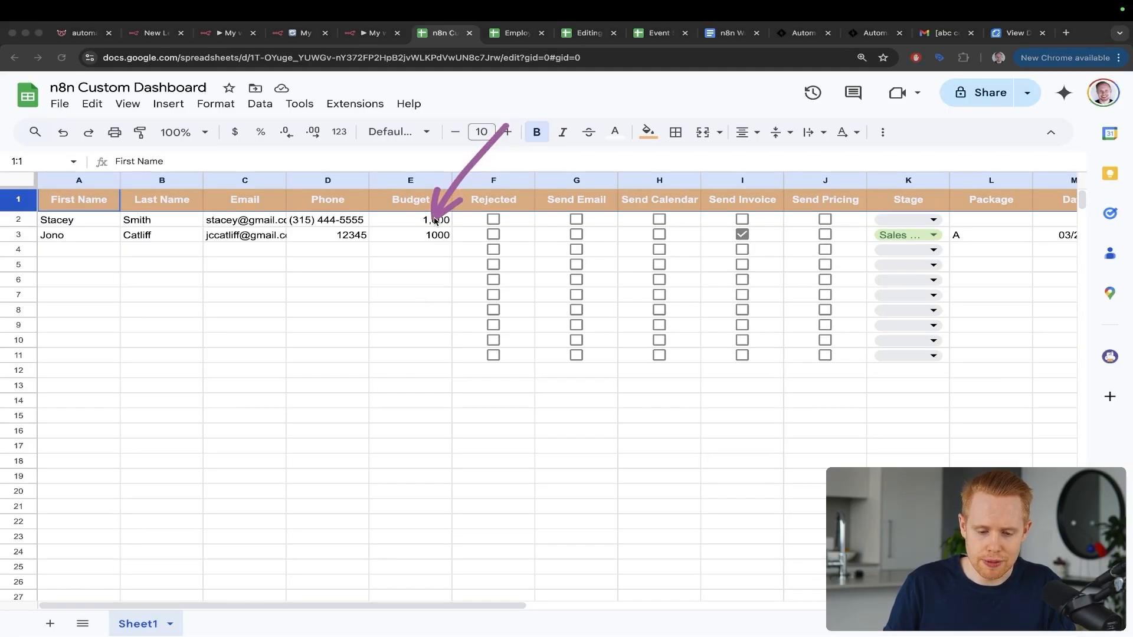
left_click_drag(429, 114, 340, 216)
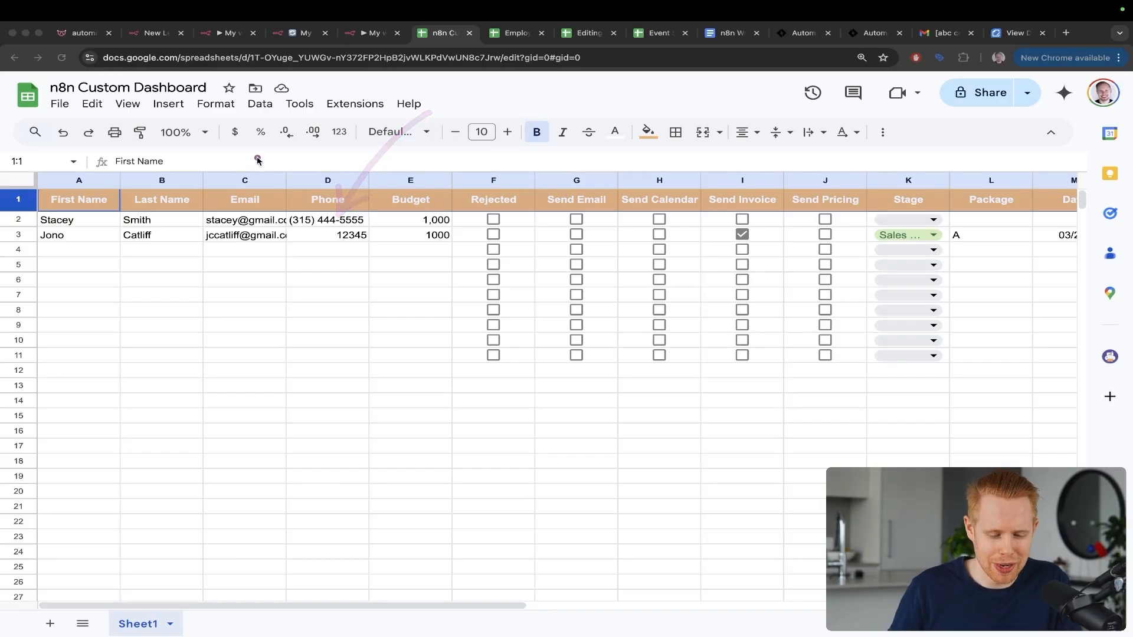
mouse_move(277, 112)
left_mouse_down()
mouse_move(225, 160)
mouse_move(148, 201)
left_mouse_up()
mouse_move(164, 151)
left_mouse_down()
mouse_move(84, 198)
mouse_move(86, 208)
left_mouse_up()
left_click_drag(265, 140, 237, 224)
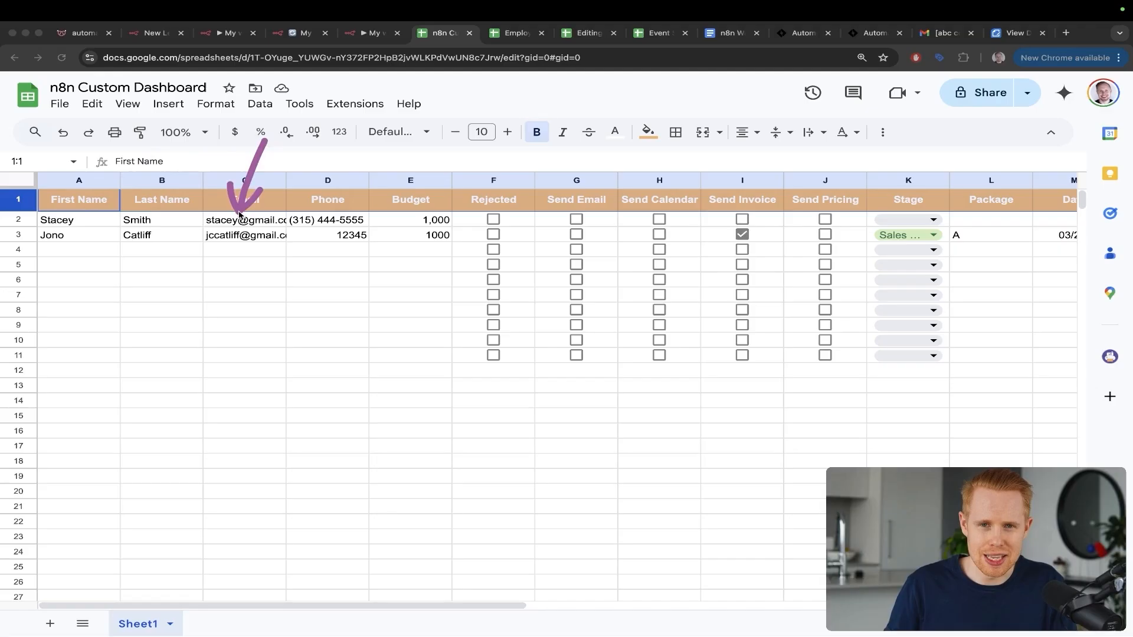
key("ctrl+shift+Tab")
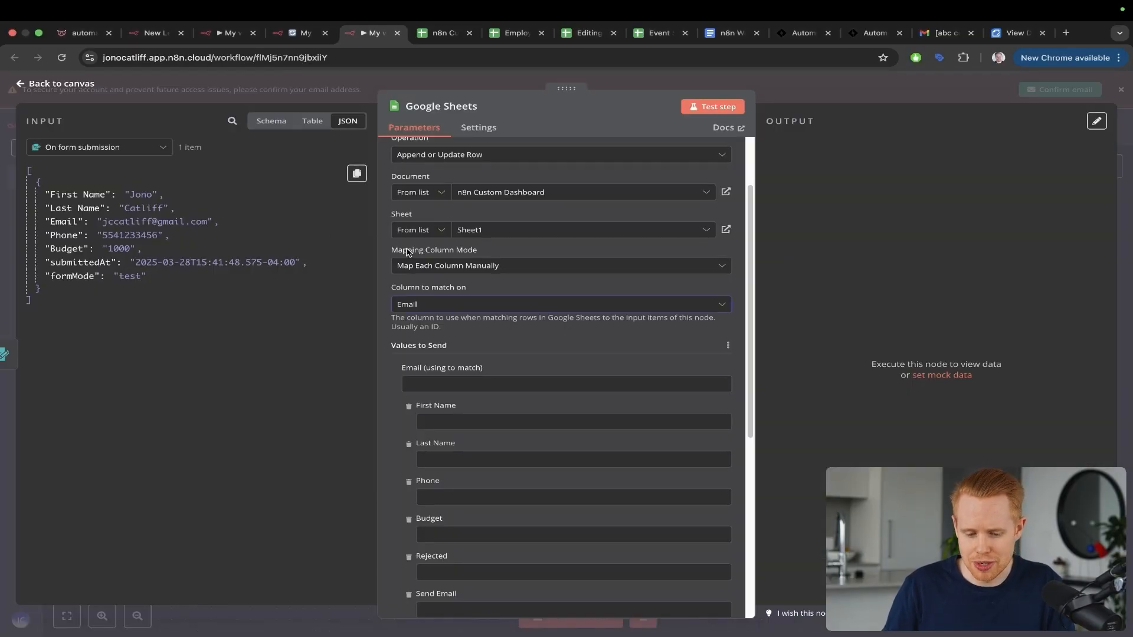
Step: Map the form's Email value into the Email match column
left_click_drag(547, 172, 421, 302)
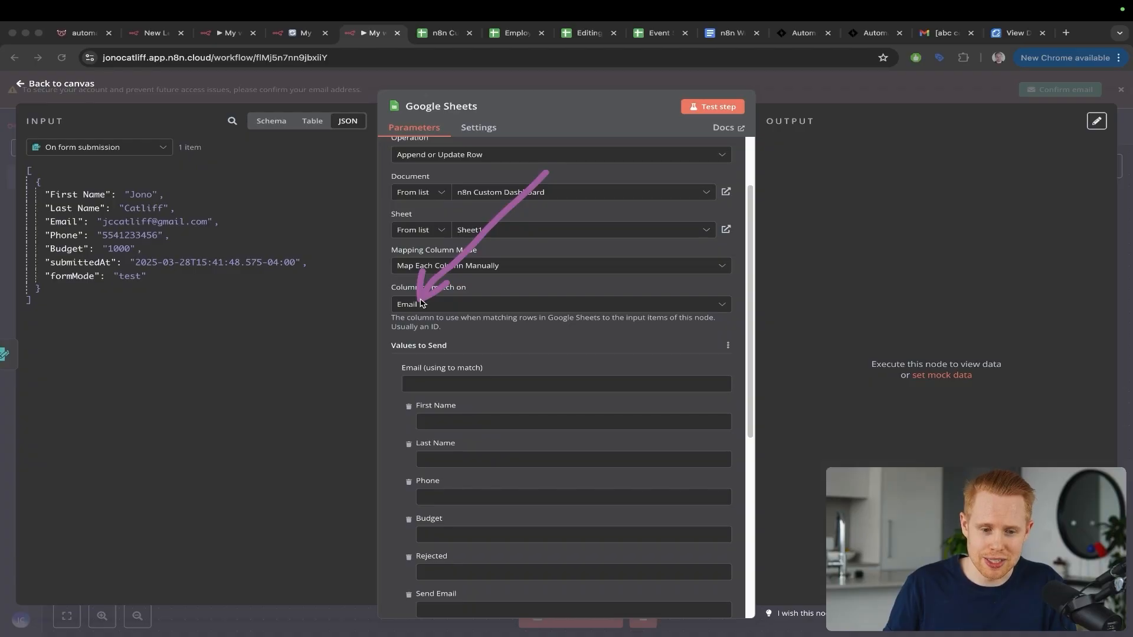
left_click_drag(452, 278, 219, 220)
key("ctrl+s")
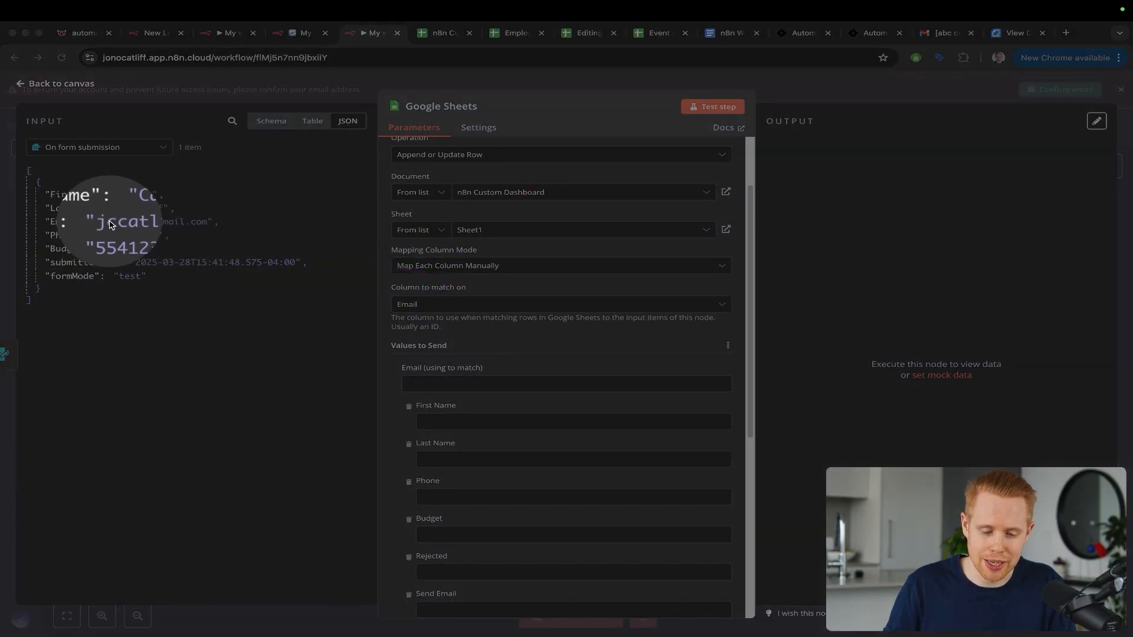
key("ctrl+s")
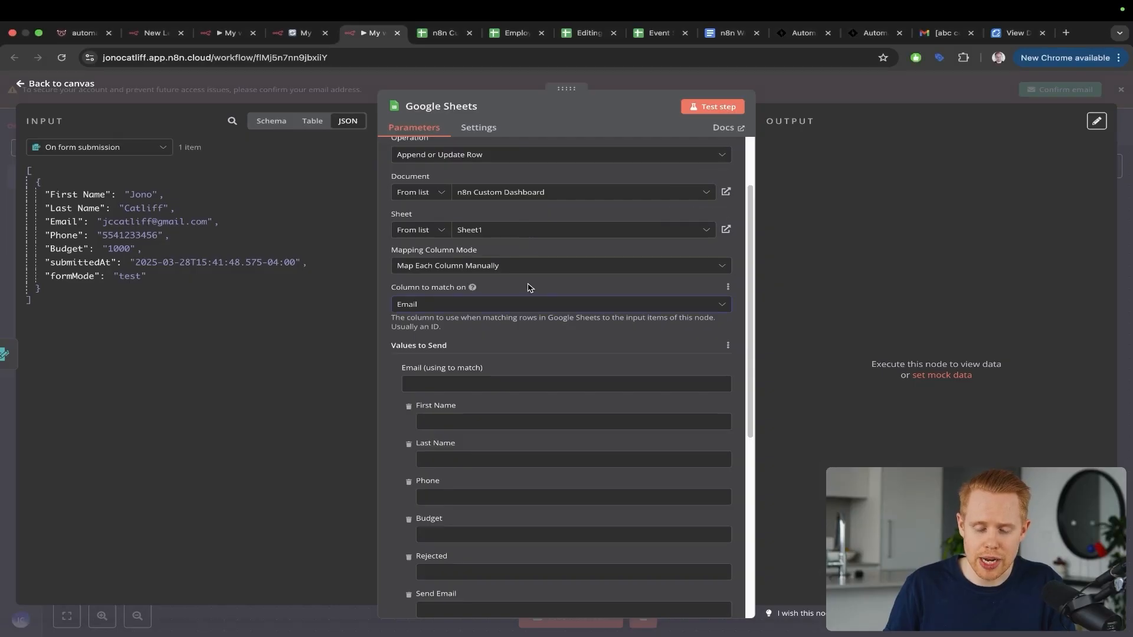
scroll(530, 287, "down", 2)
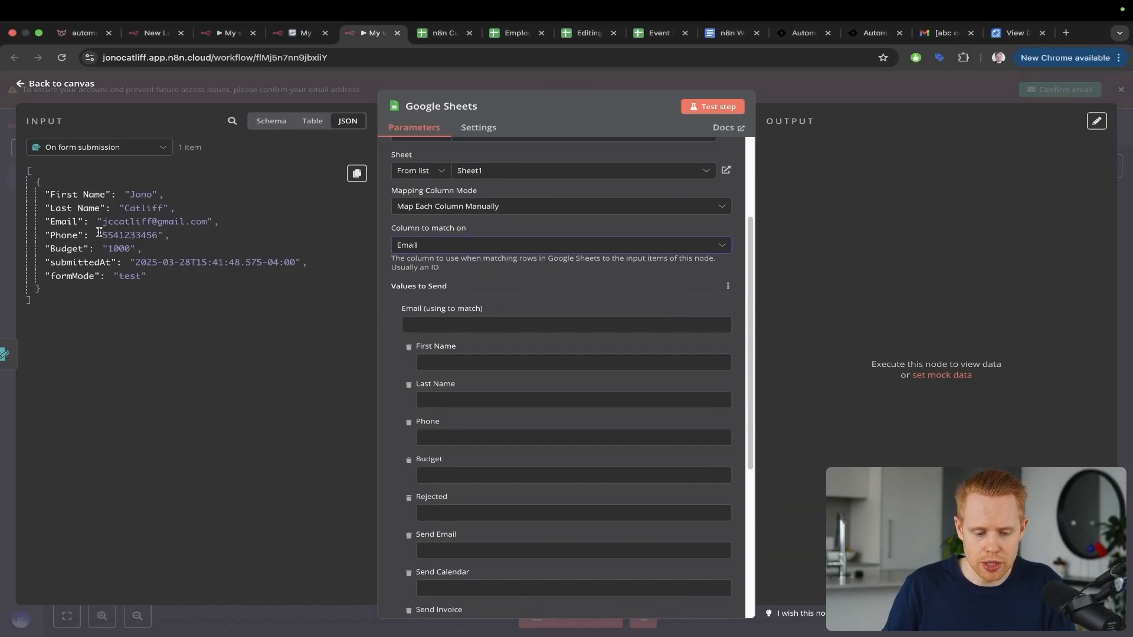
left_click_drag(68, 222, 420, 326)
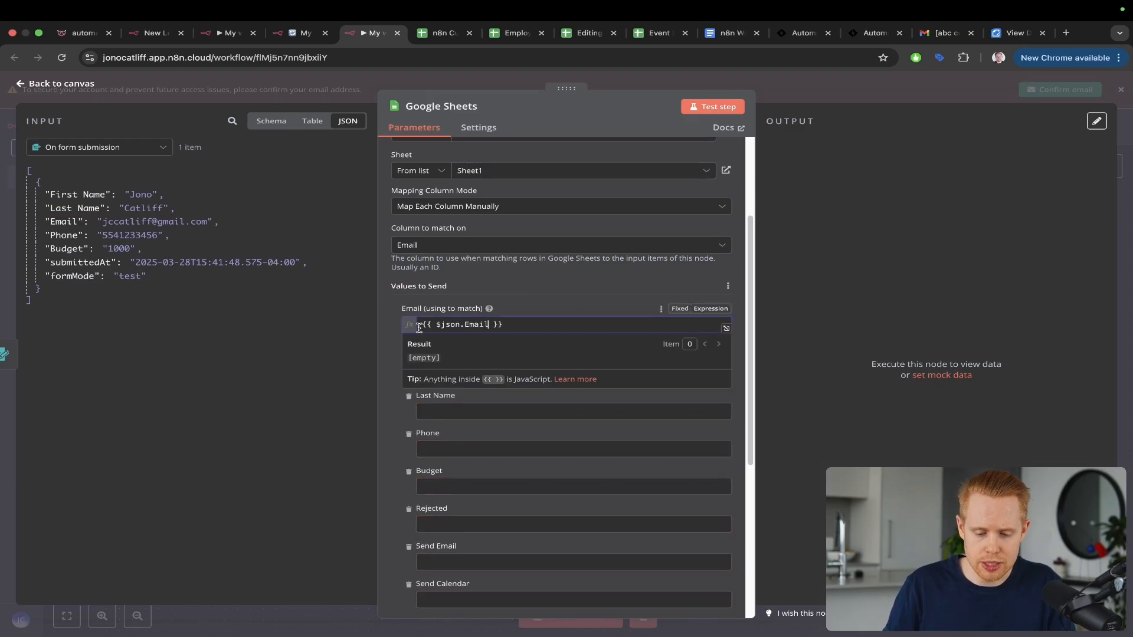
Step: Map First Name, Last Name, Phone, Budget and submittedAt (into Date) to their sheet columns
scroll(498, 280, "down", 3)
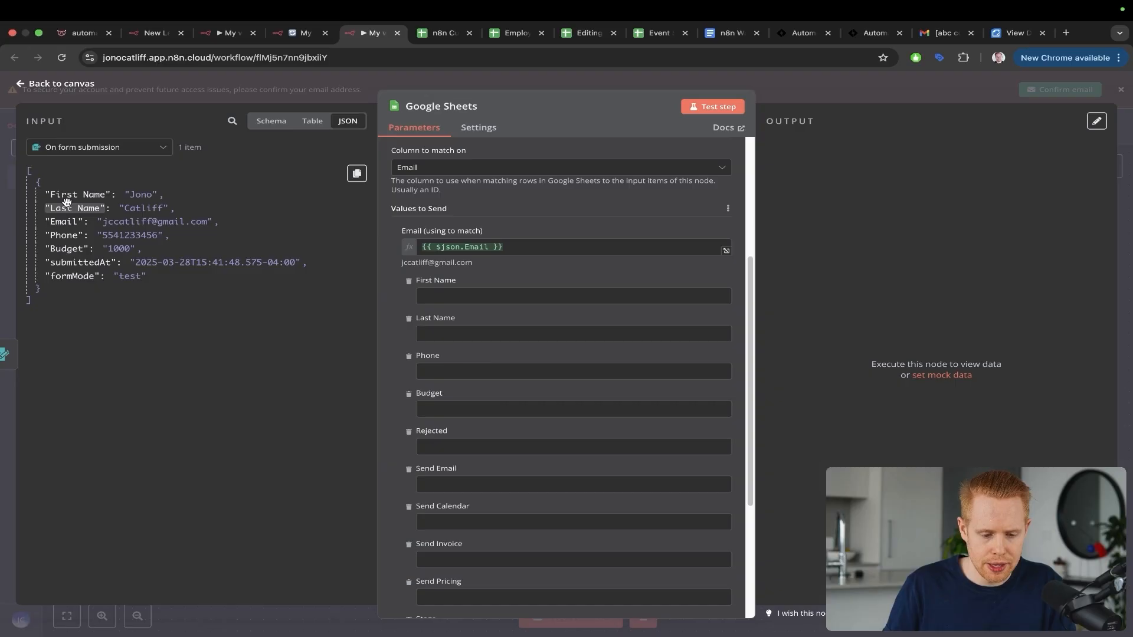
left_click_drag(71, 194, 481, 298)
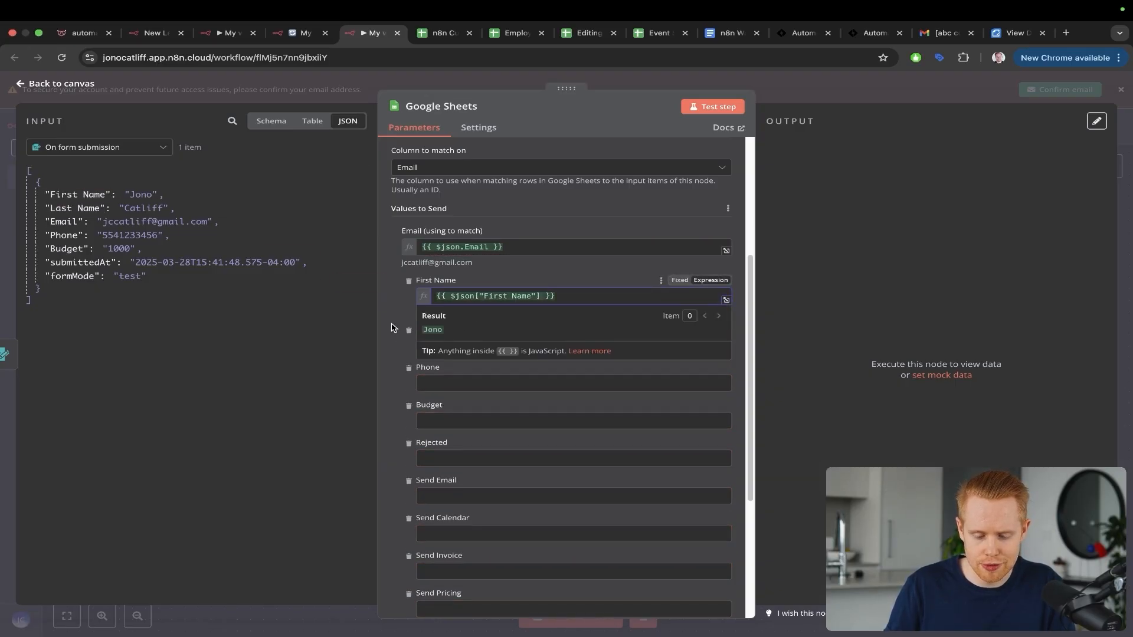
left_click_drag(535, 249, 483, 340)
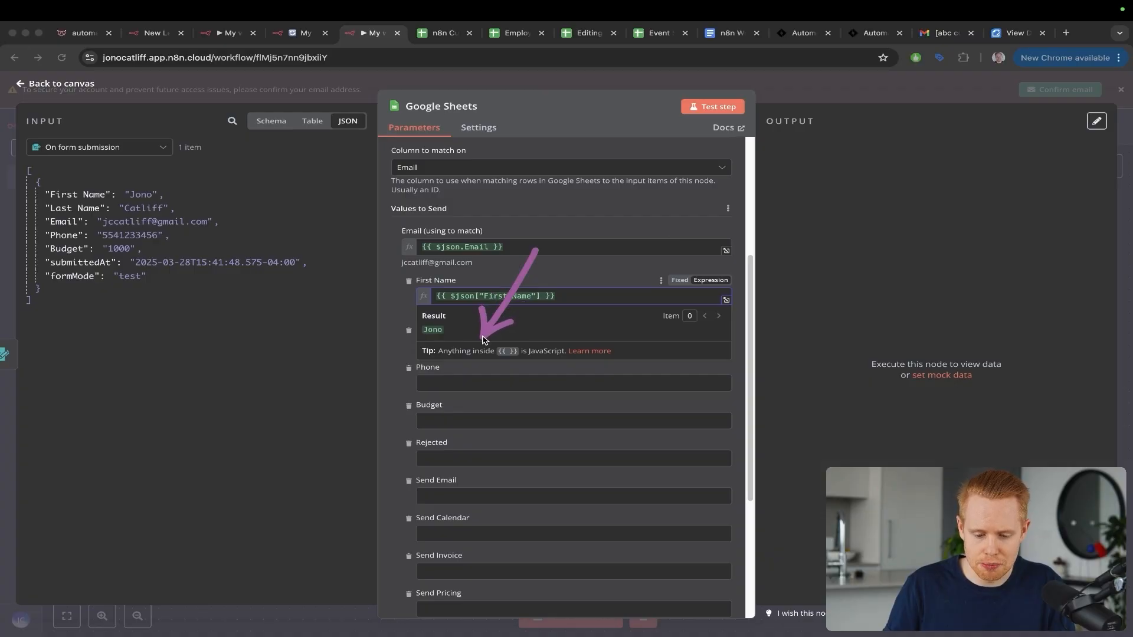
key("Escape")
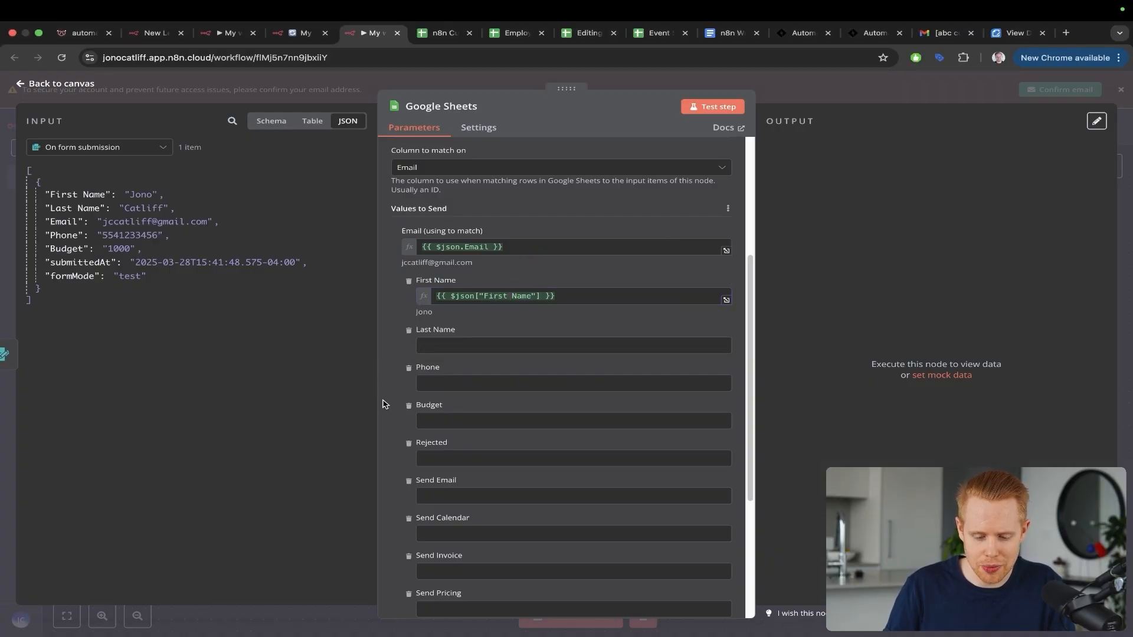
left_click_drag(62, 249, 444, 388)
left_click_drag(422, 329, 423, 347)
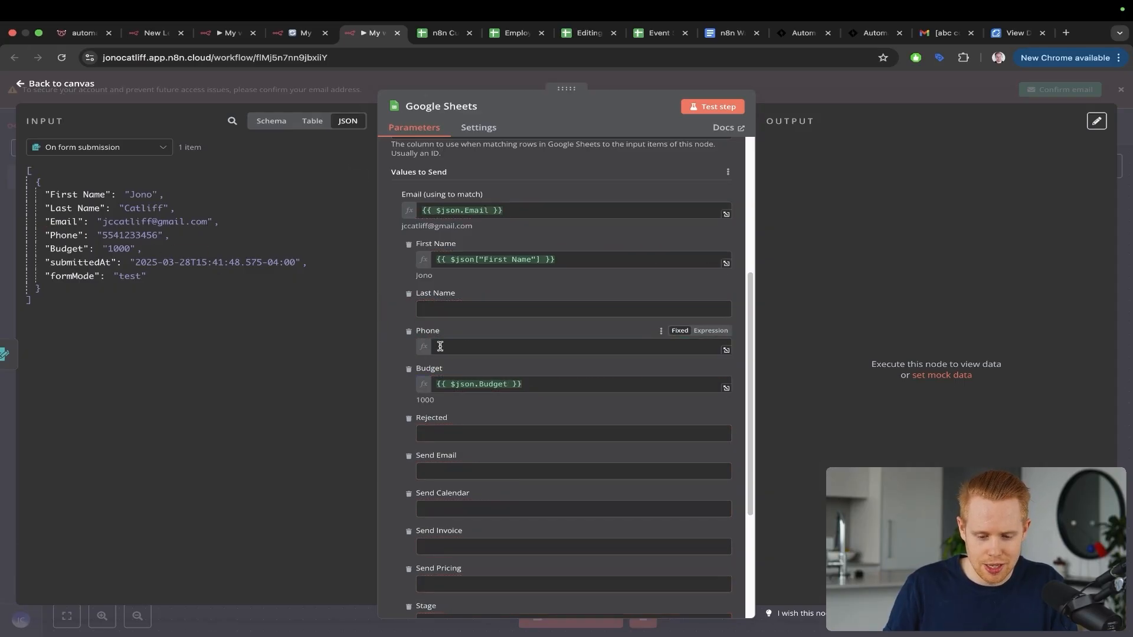
left_click_drag(74, 208, 483, 311)
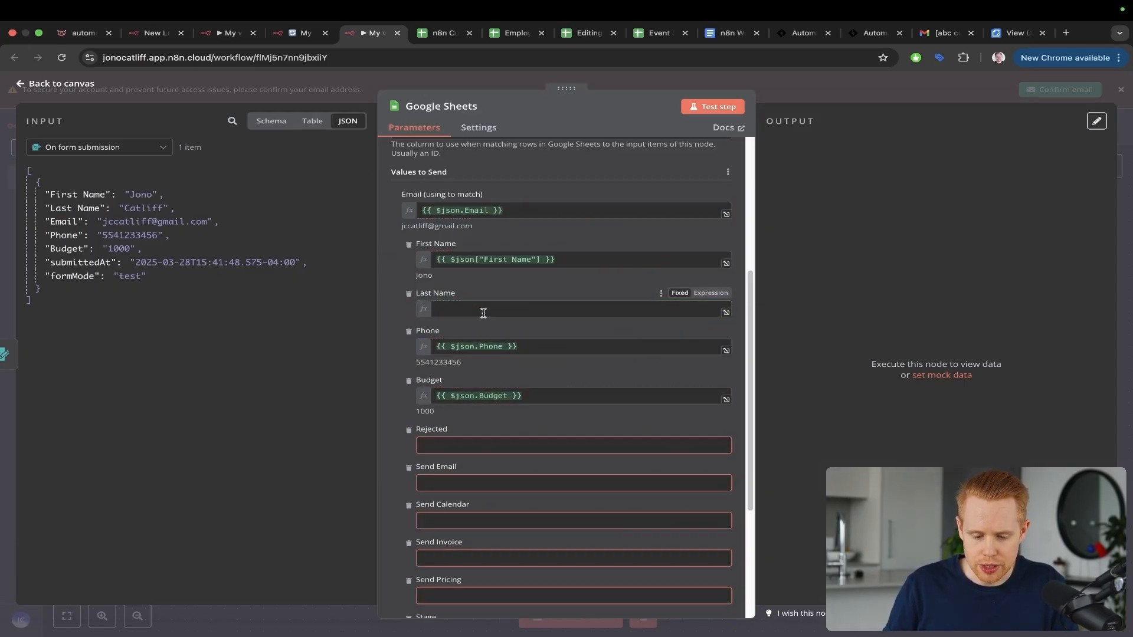
scroll(513, 348, "down", 3)
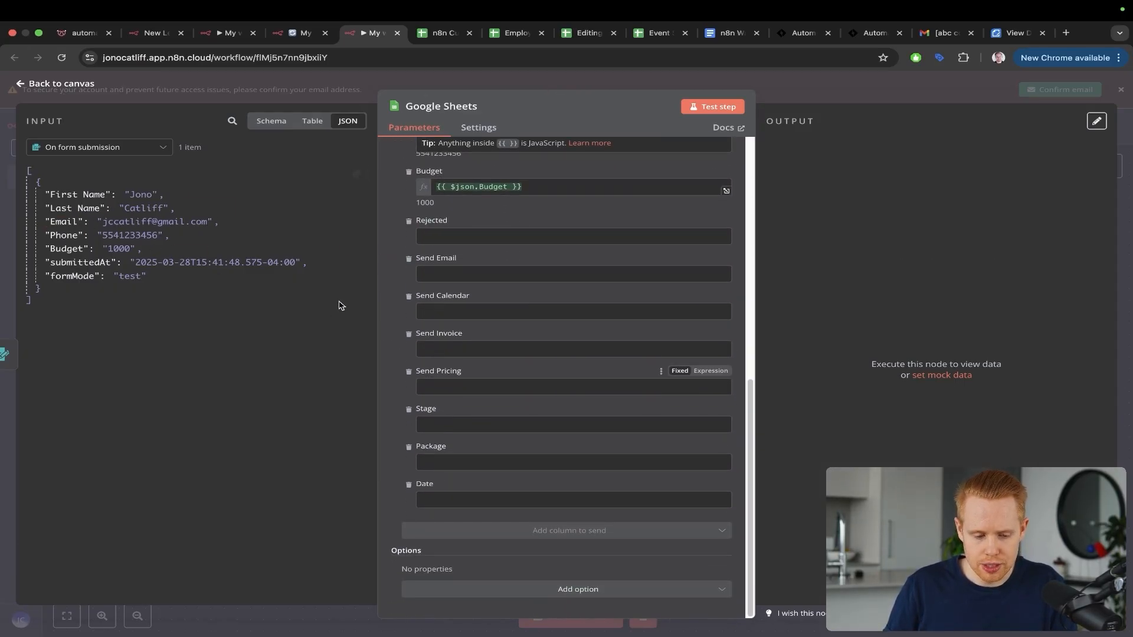
left_click_drag(62, 262, 443, 506)
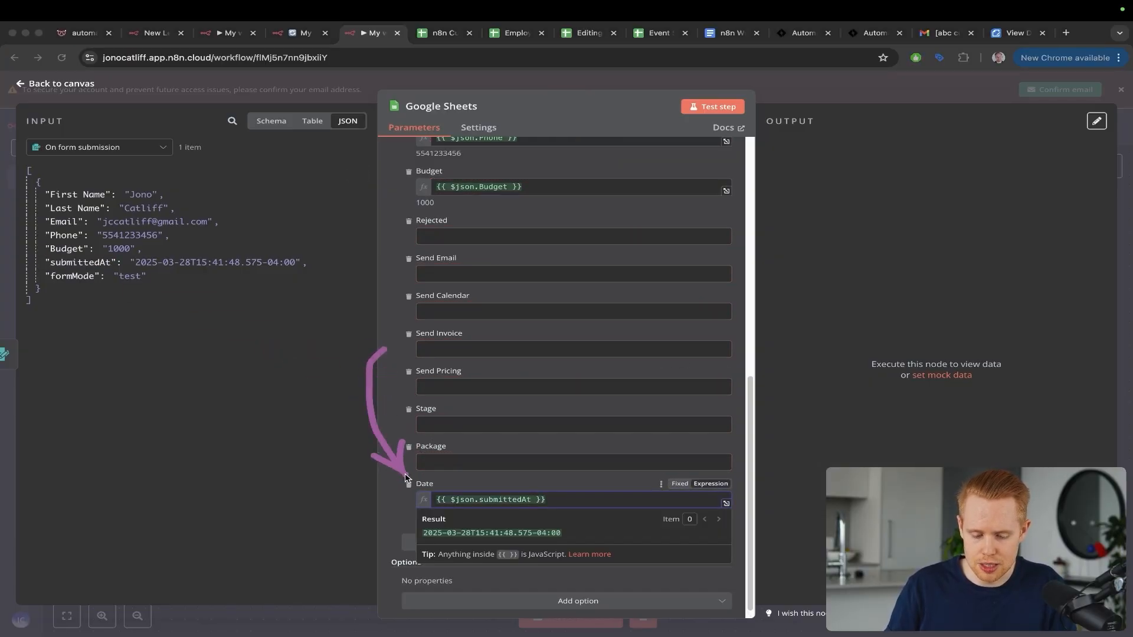
scroll(475, 340, "up", 3)
scroll(476, 341, "up", 5)
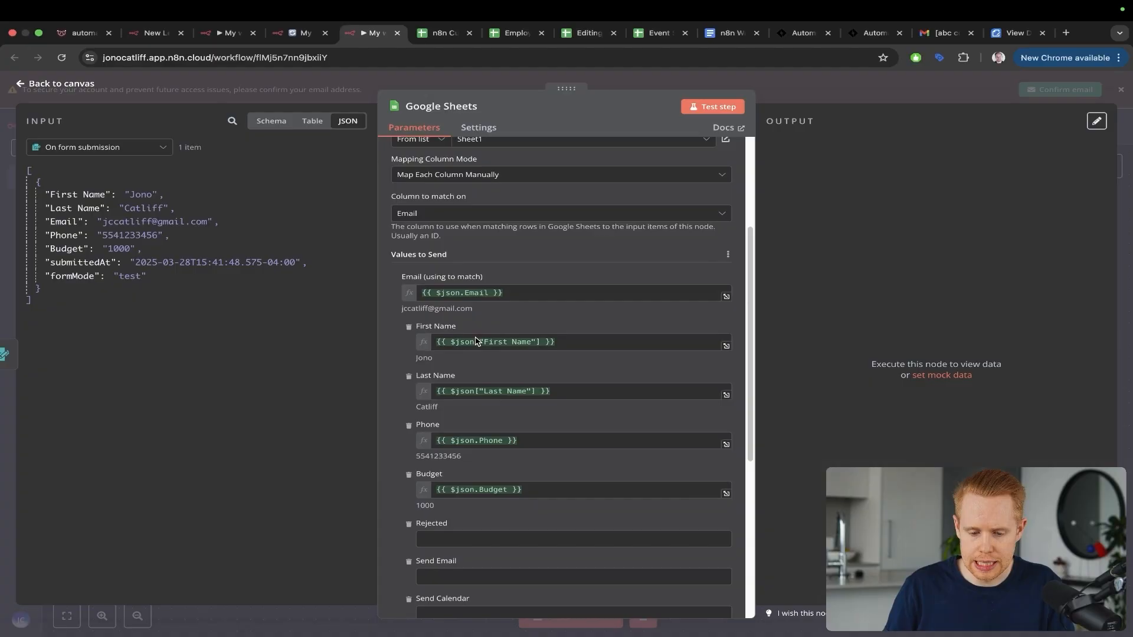
Step: Test the Sheets step, then replace the name part of C3's email with 'test'
left_click(713, 106)
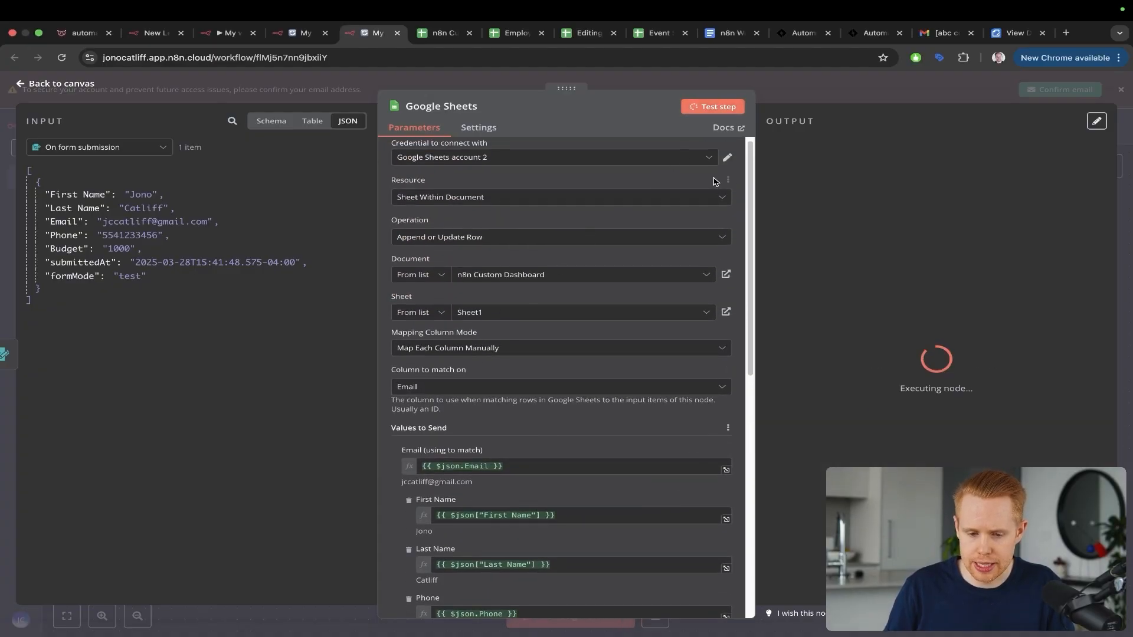
key("ctrl+Tab")
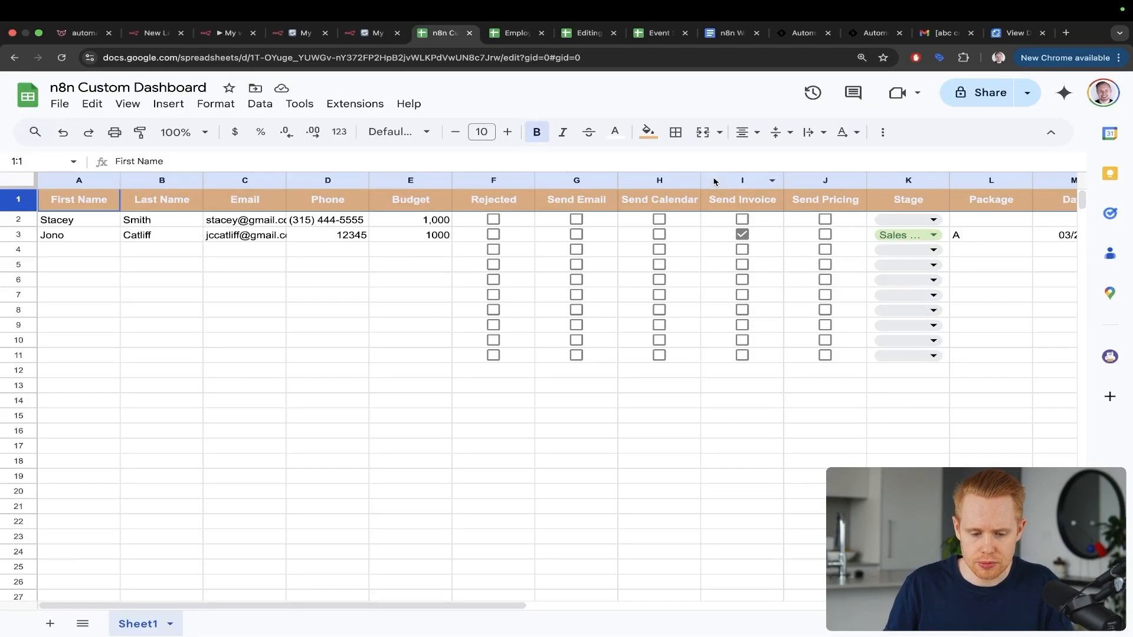
mouse_move(590, 124)
left_mouse_down()
mouse_move(478, 139)
mouse_move(301, 226)
left_mouse_up()
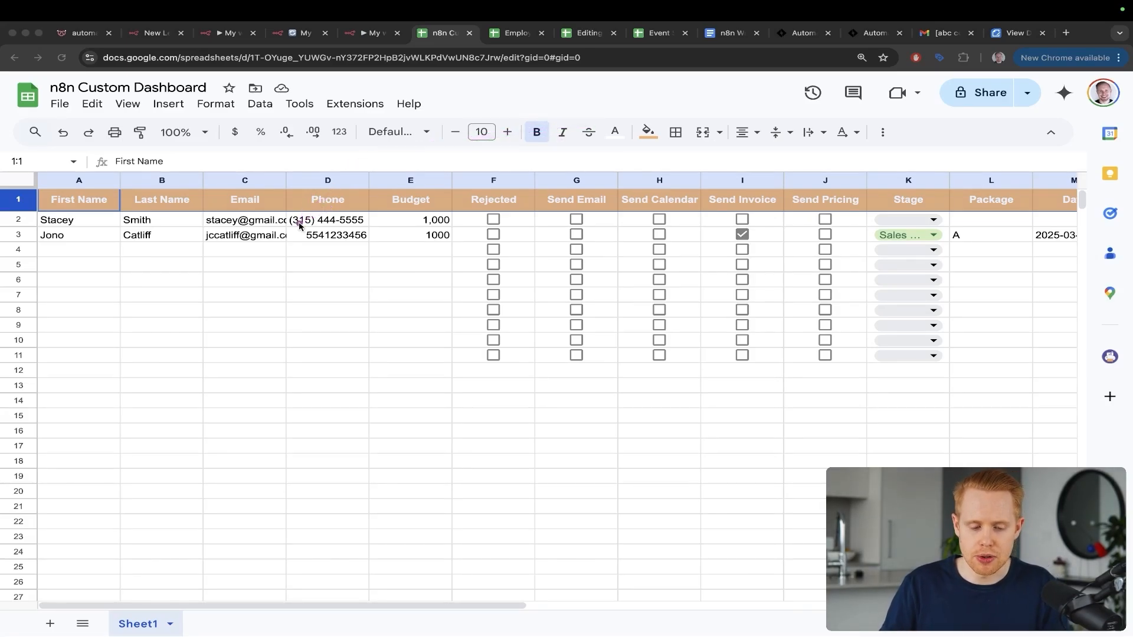
key("Escape")
double_click(210, 234)
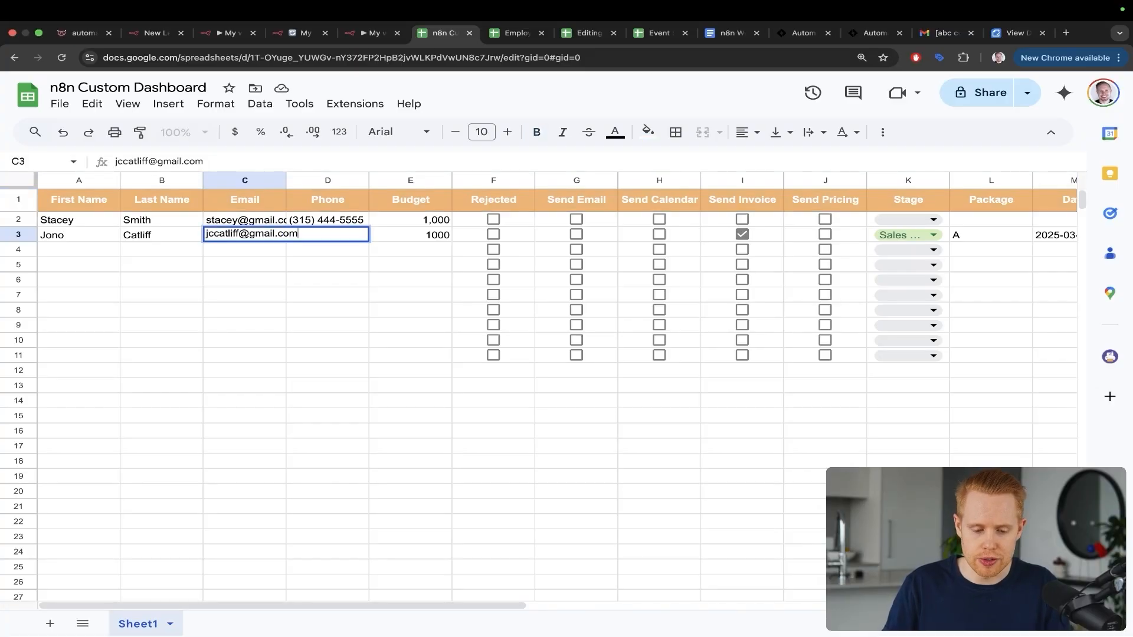
key("alt+shift+Right")
type("test")
key("Return")
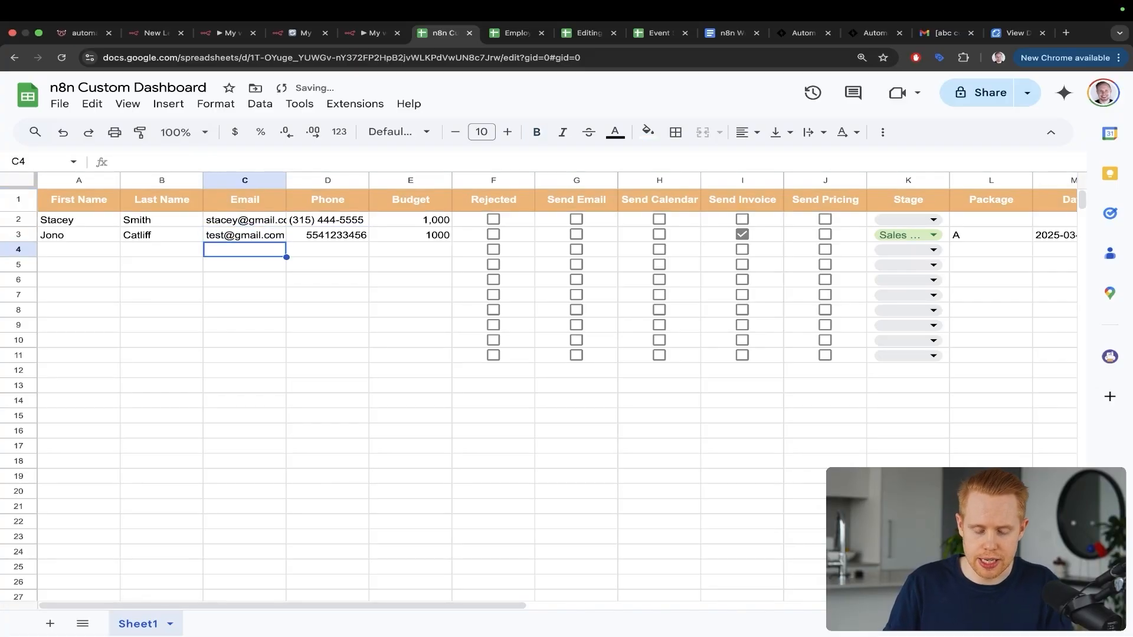
Step: Back in n8n, run the Google Sheets step test again
key("ctrl+shift+Tab")
key("ctrl+a")
left_click_drag(516, 234, 676, 124)
key("Escape")
left_click(700, 109)
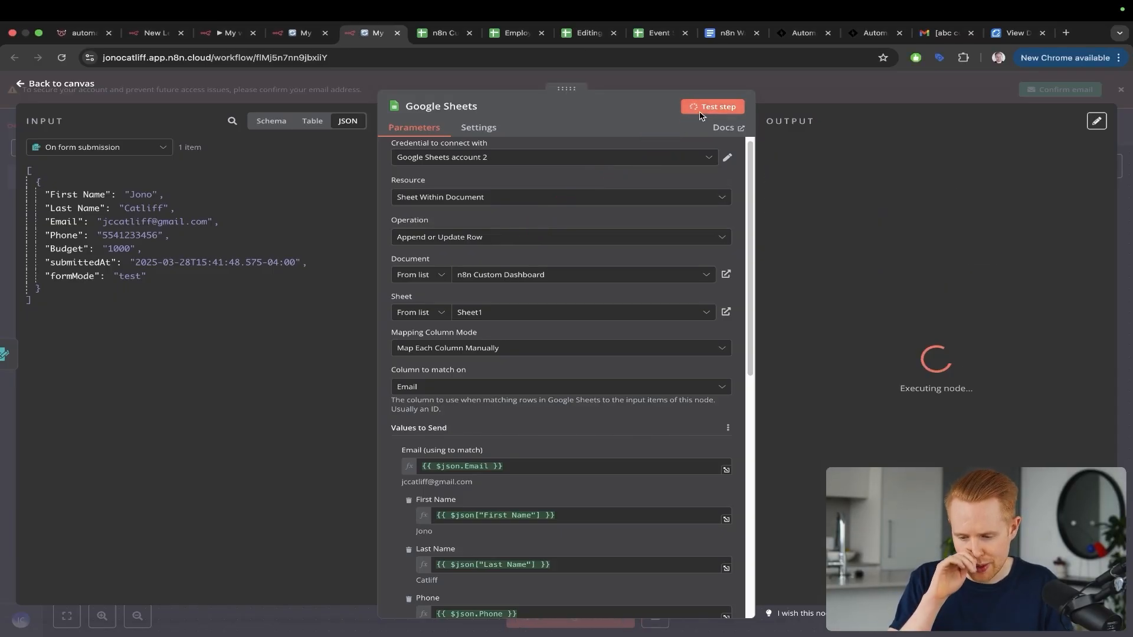
key("ctrl+Tab")
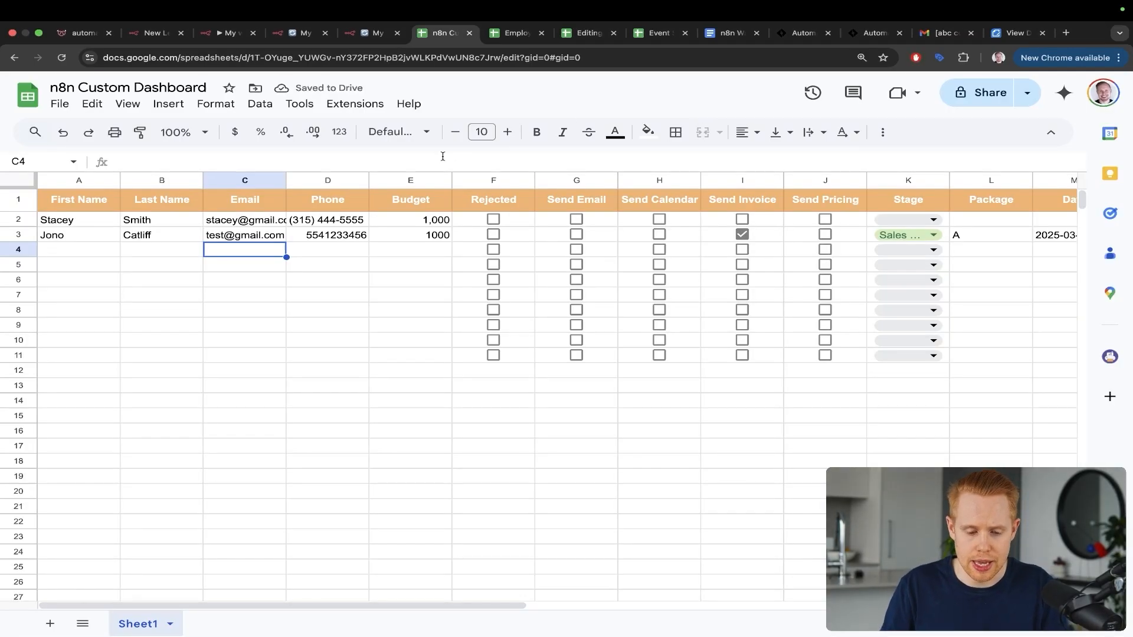
left_click_drag(536, 141, 354, 297)
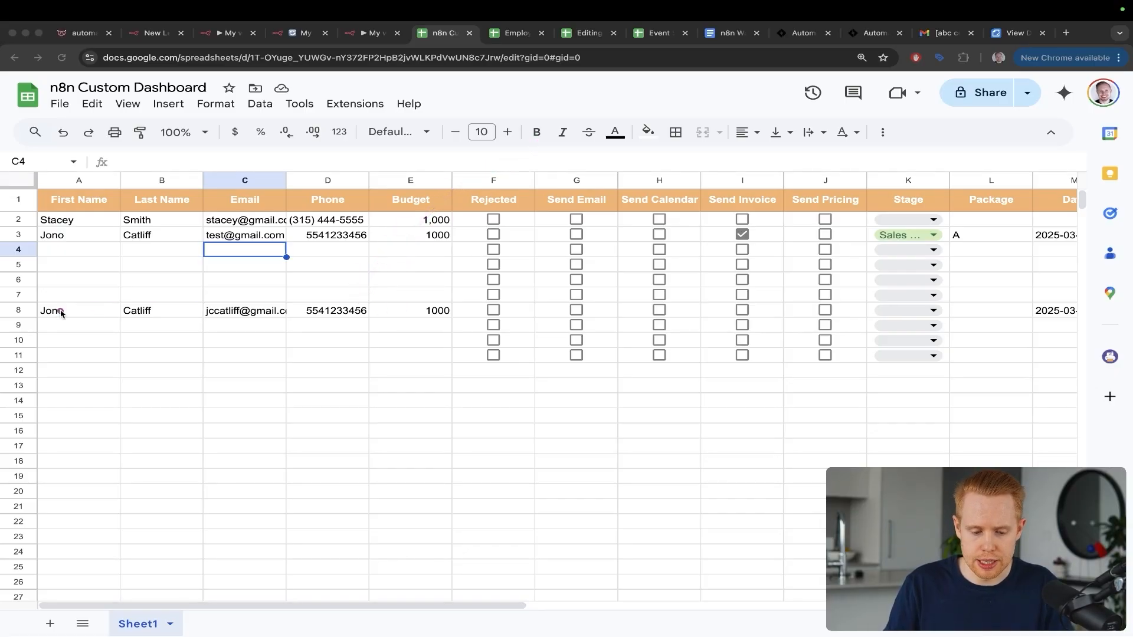
key("ctrl+s")
key("ctrl+s")
key("Escape")
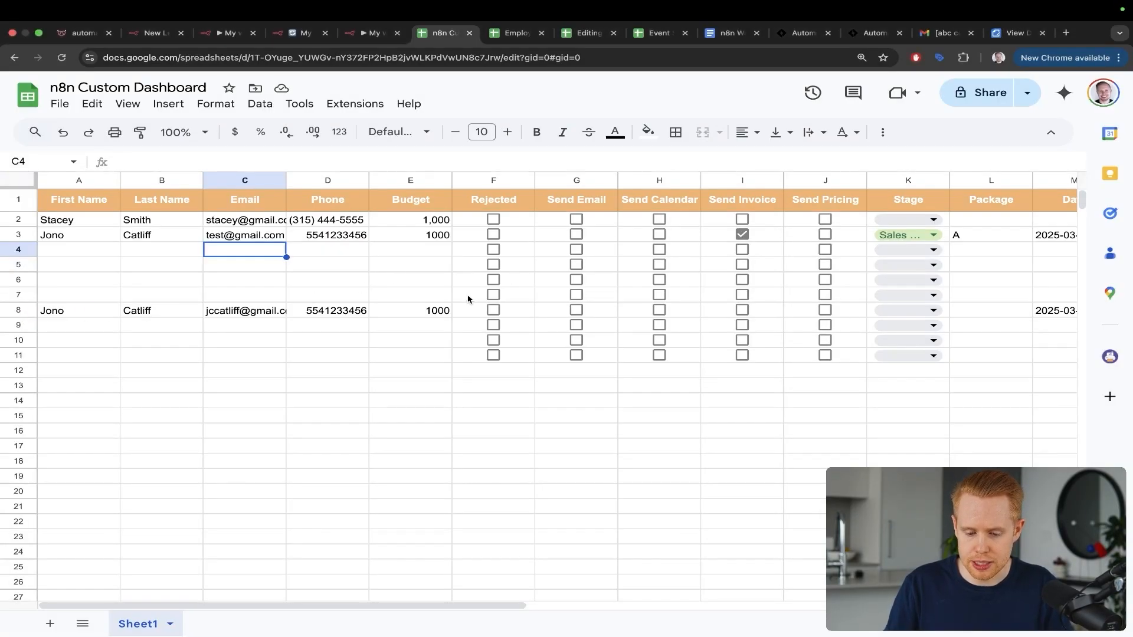
left_click(469, 296)
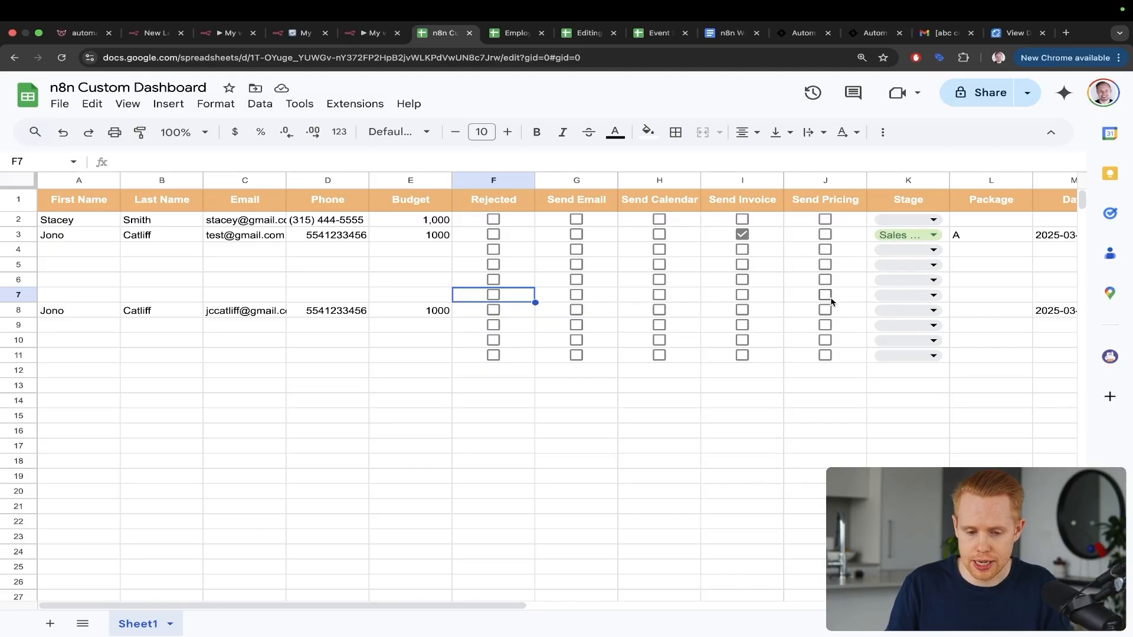
left_click(26, 295)
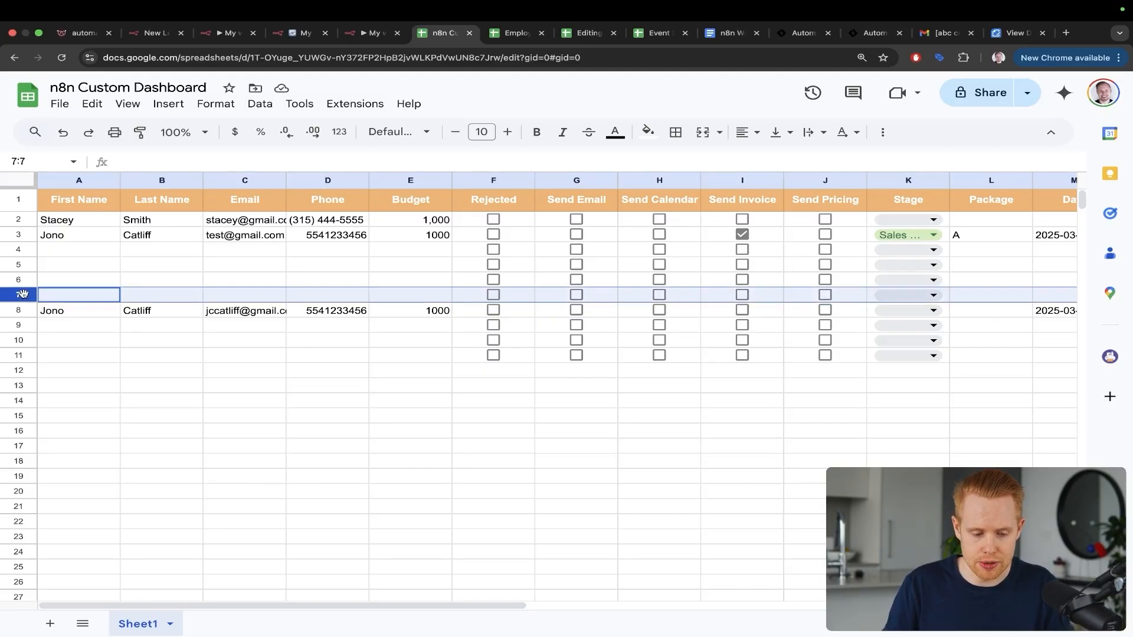
left_click(23, 249, "shift")
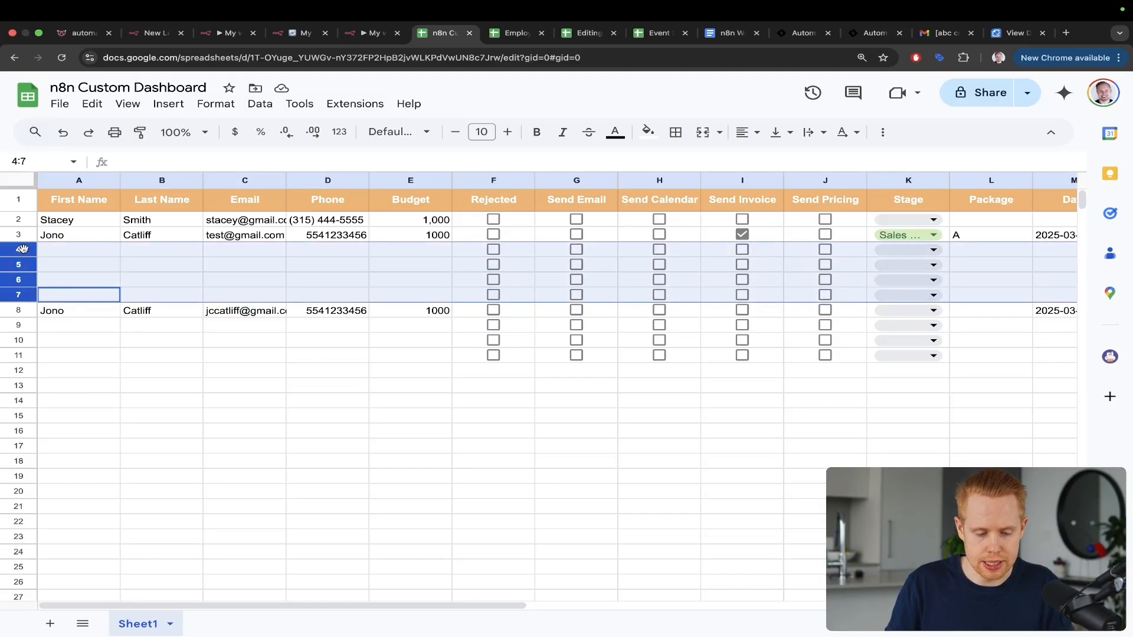
right_click(23, 249)
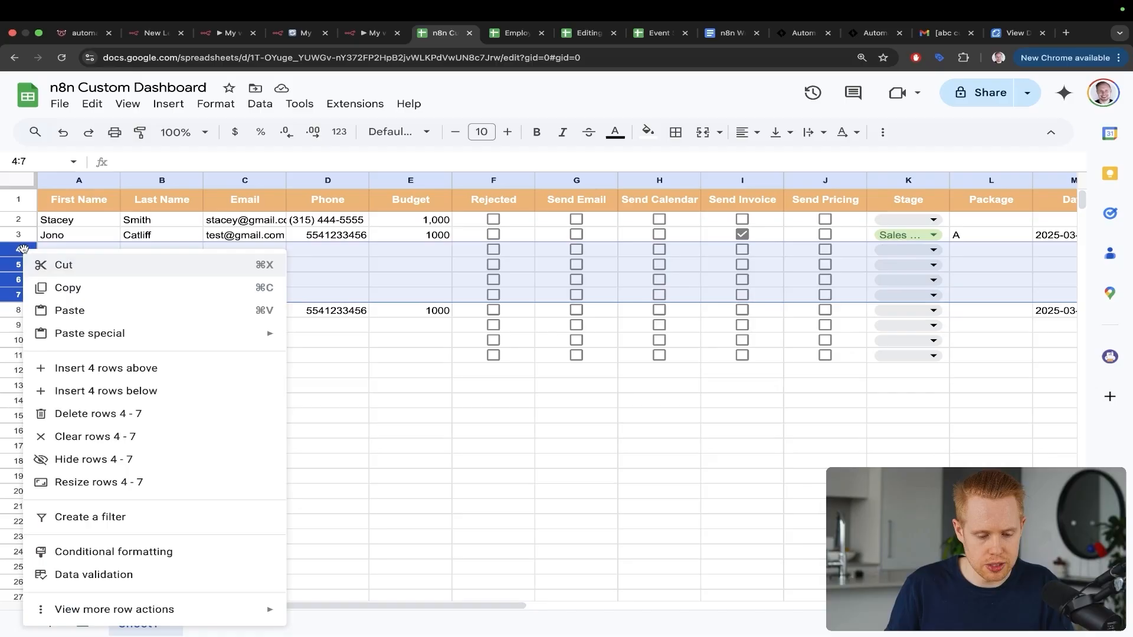
left_click(51, 415)
left_click_drag(397, 352, 245, 247)
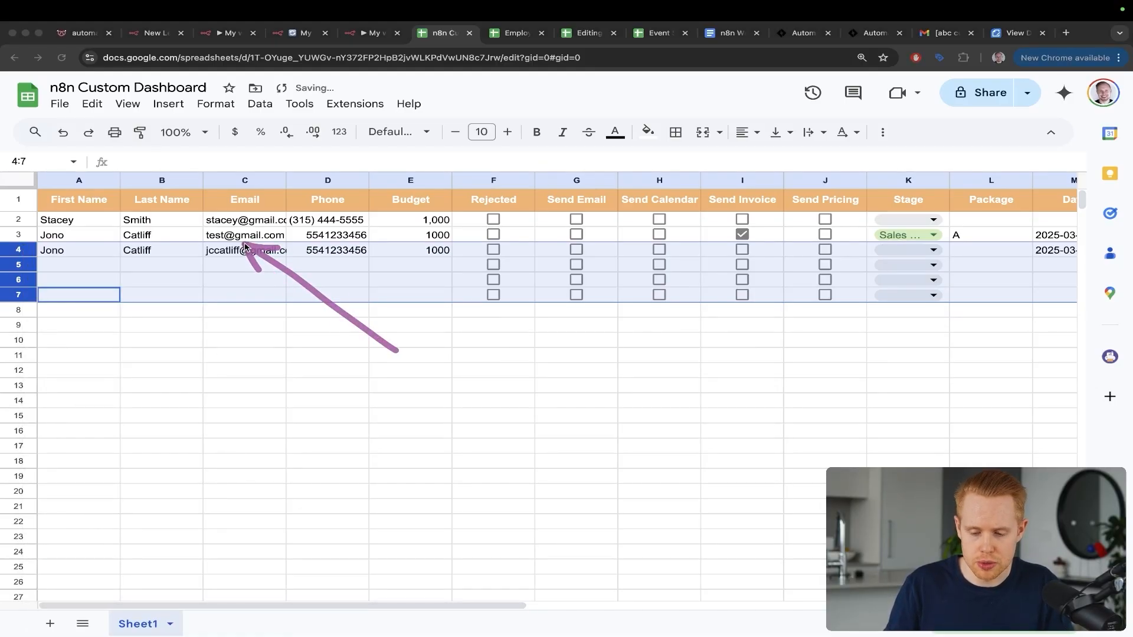
left_click(517, 263)
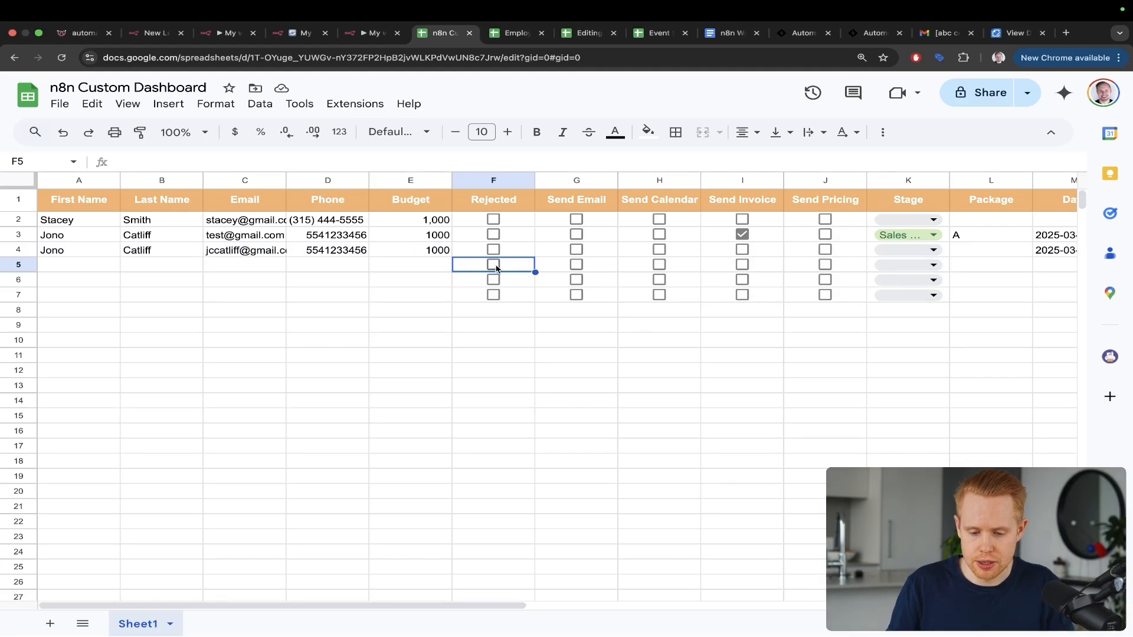
key("ctrl+s")
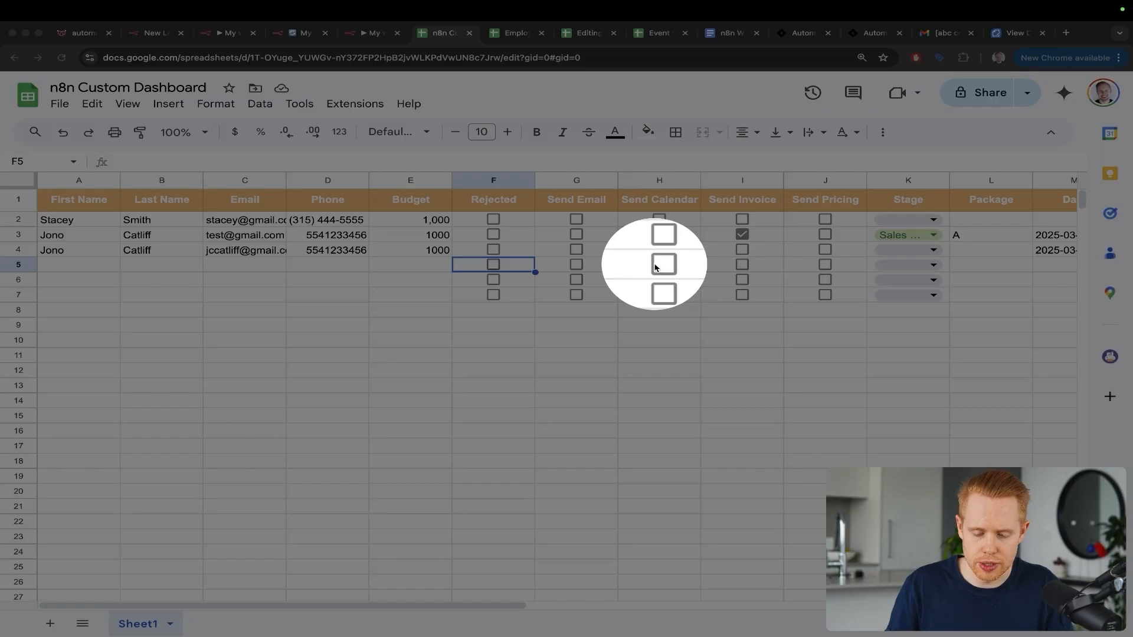
key("ctrl+a")
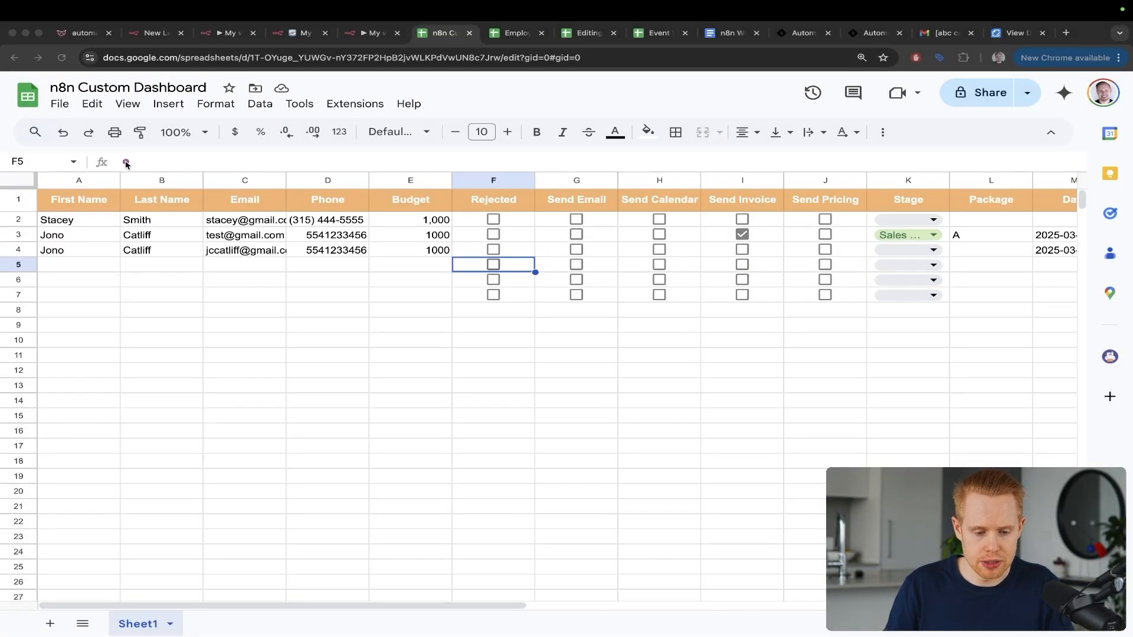
key("ctrl+s")
key("ctrl+s")
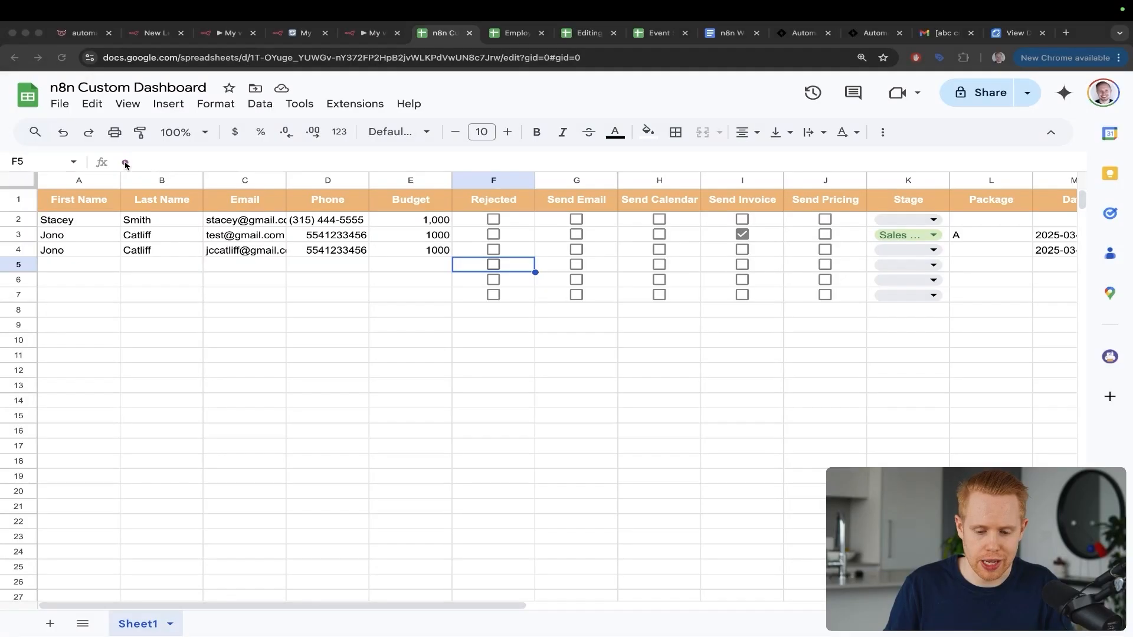
Step: Toggle row 5's Rejected checkbox on and off, then mark Budget values against the Rejected boxes
key("Escape")
left_click(499, 267)
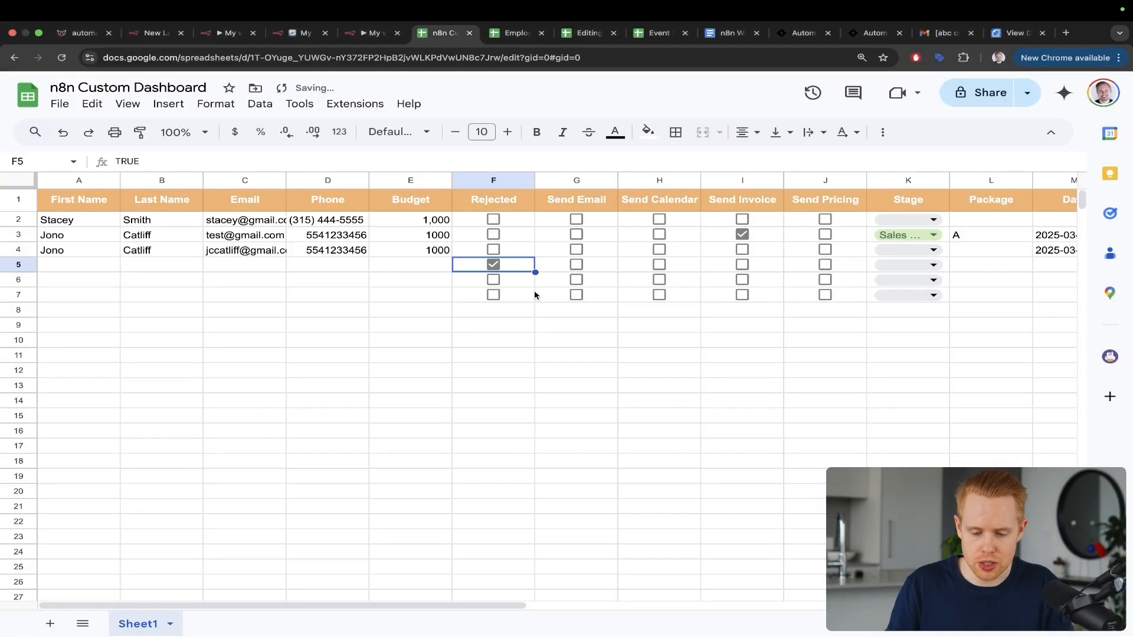
left_click(494, 265)
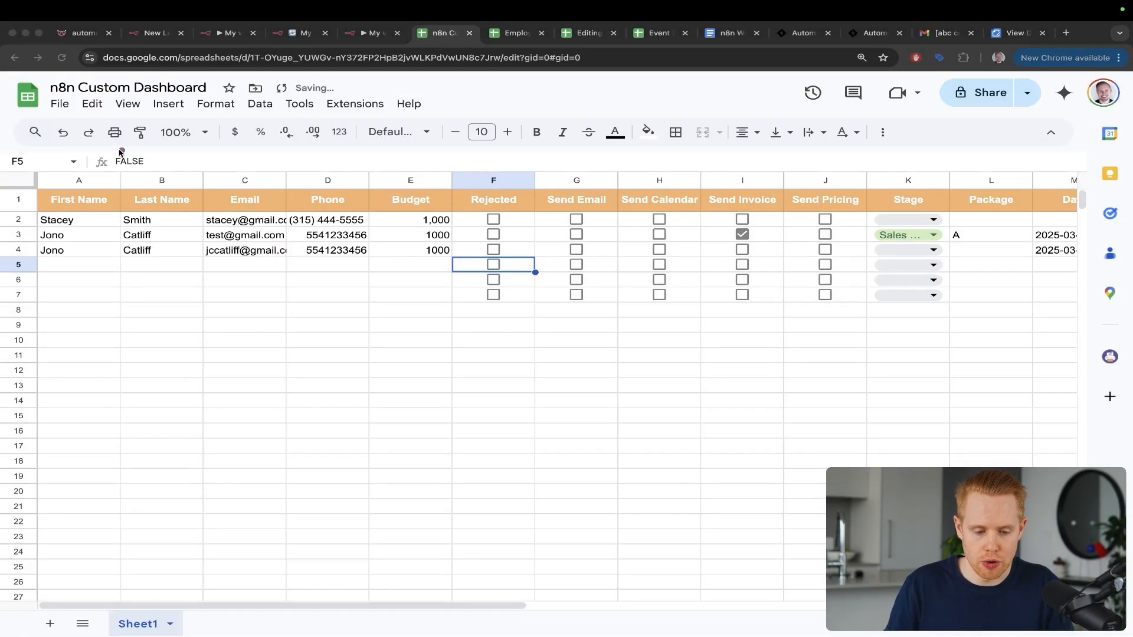
key("Escape")
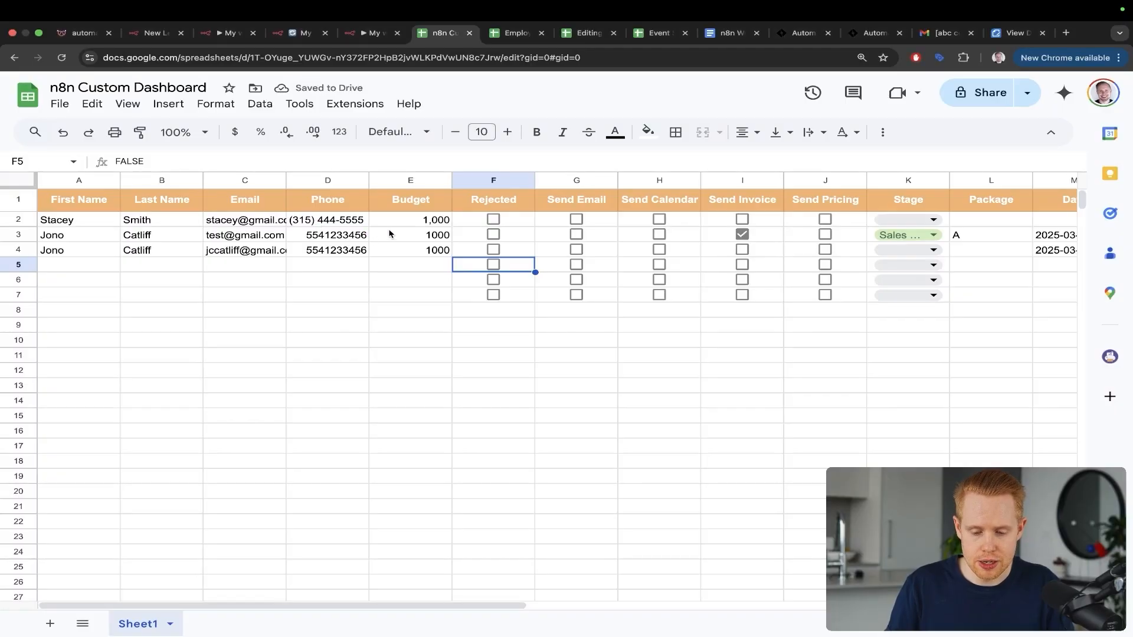
key("ctrl+a")
left_click_drag(442, 220, 411, 278)
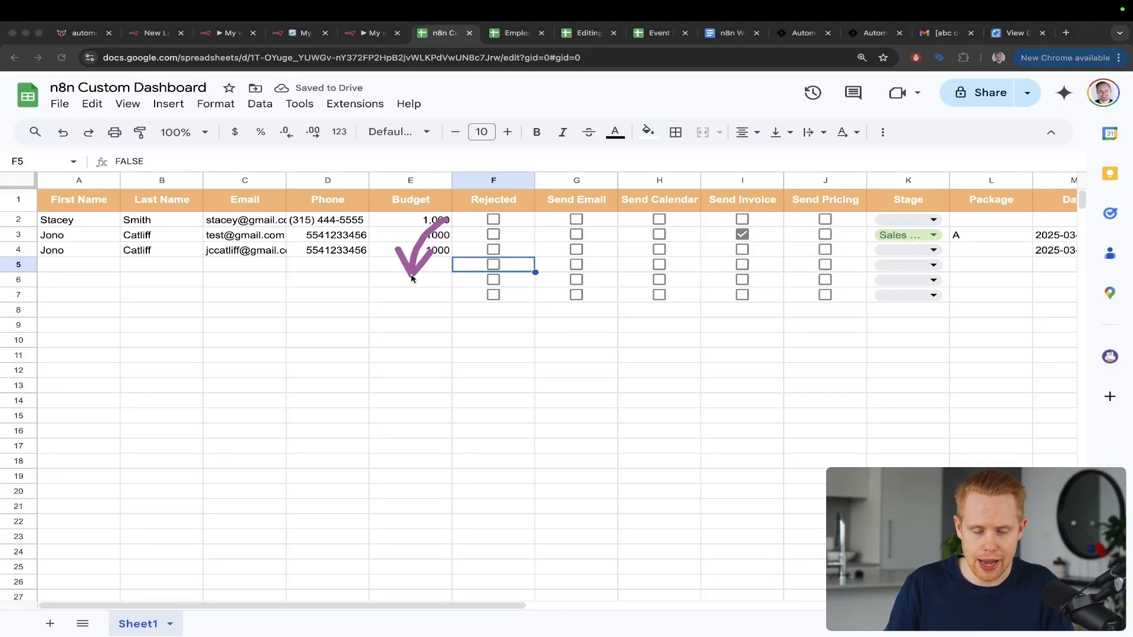
mouse_move(399, 223)
left_mouse_down()
mouse_move(458, 232)
mouse_move(470, 255)
left_mouse_up()
key("Escape")
Step: Inspect row 5's Rejected cell F5 and Stage cell K5, pointing out K5
key("Return")
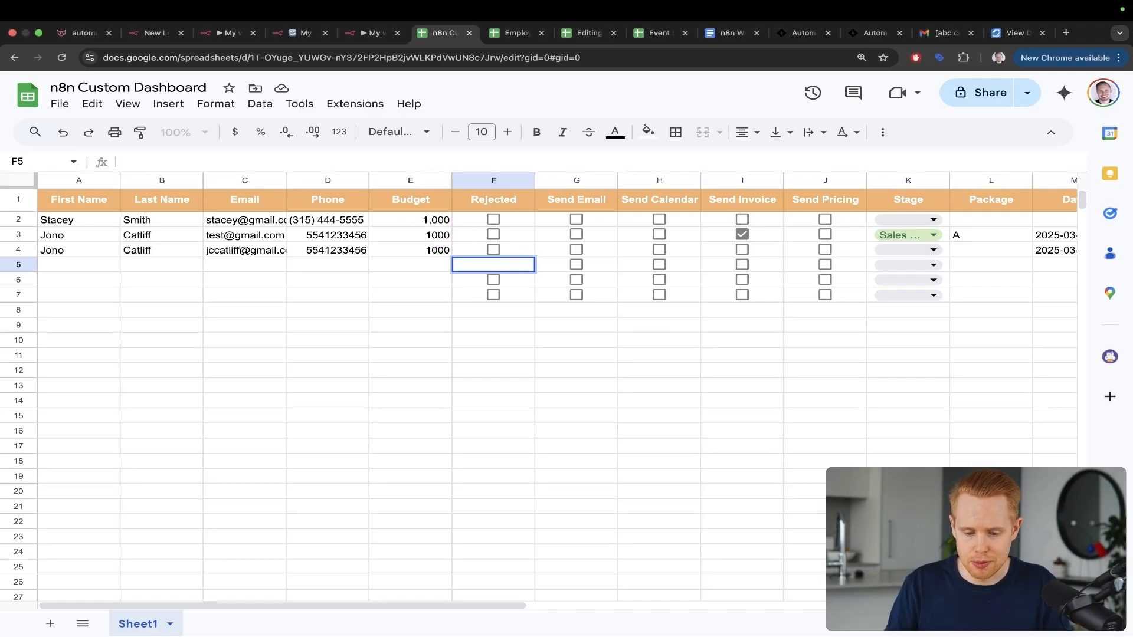
left_click(303, 285)
left_click(522, 266)
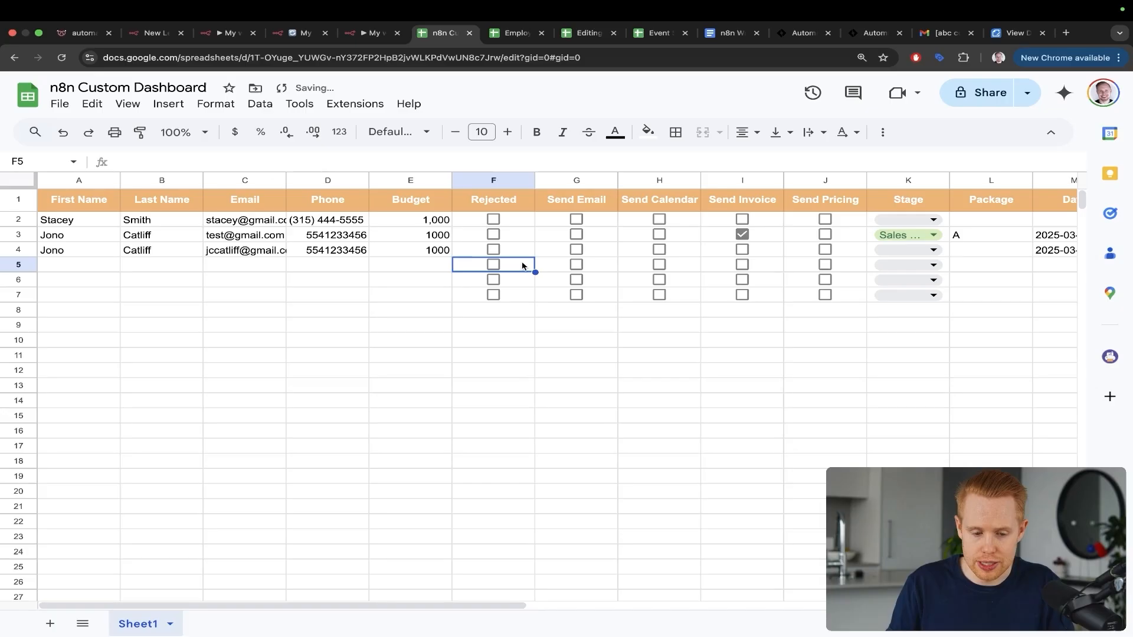
key("Right")
key("Right")
key("Right")
key("Right")
key("Right")
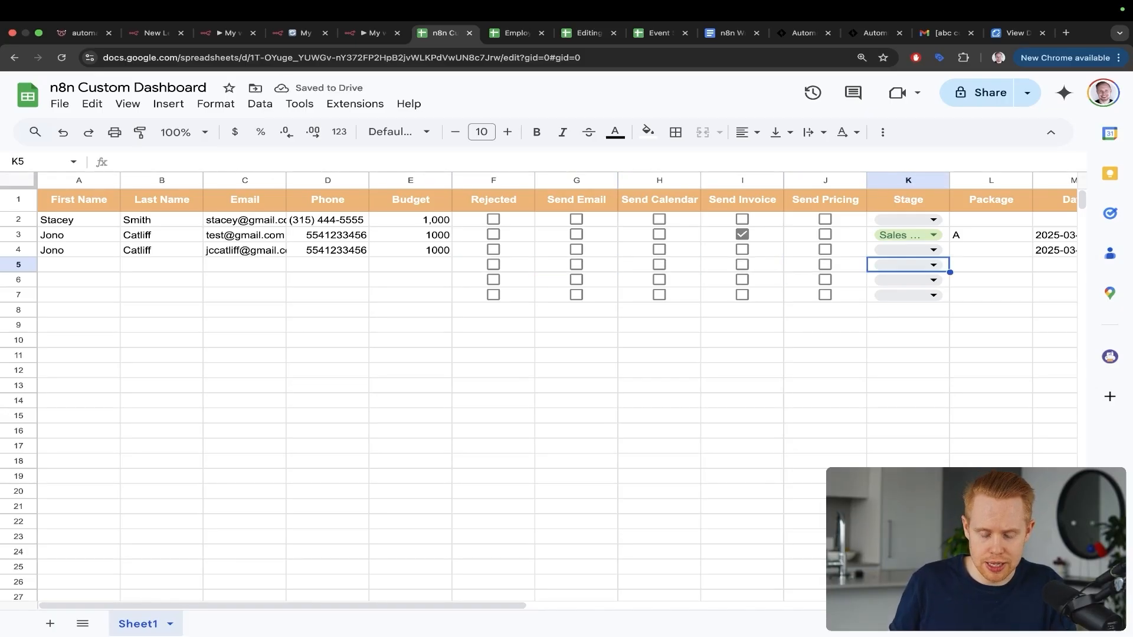
key("ctrl+a")
left_click_drag(1008, 200, 940, 259)
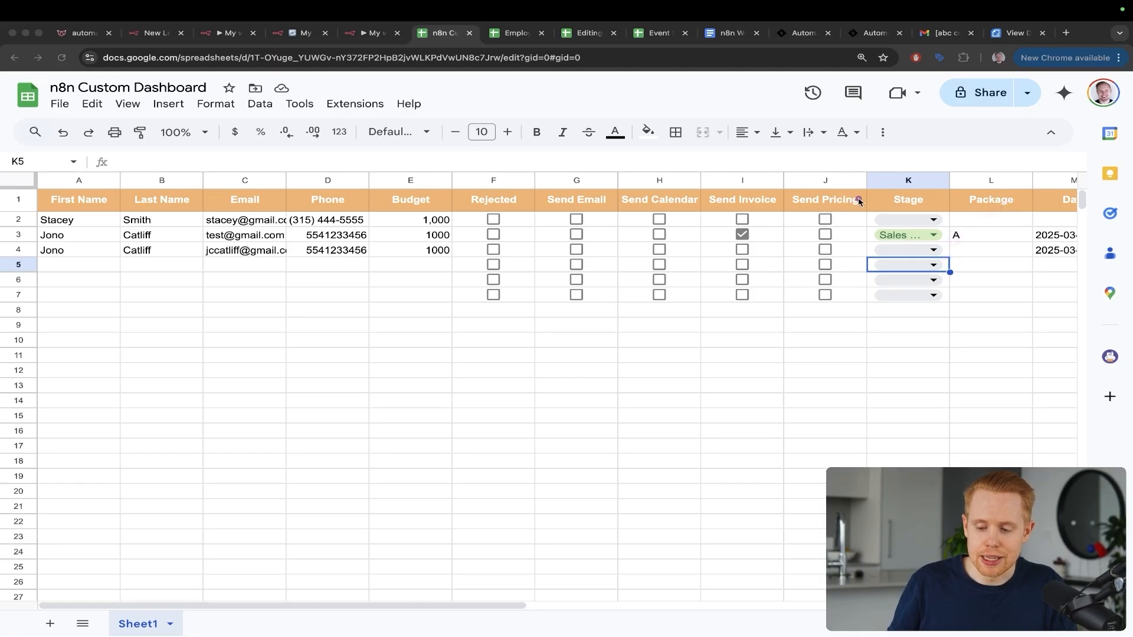
mouse_move(944, 201)
left_mouse_down()
mouse_move(938, 255)
mouse_move(958, 260)
mouse_move(958, 279)
left_mouse_up()
key("Escape")
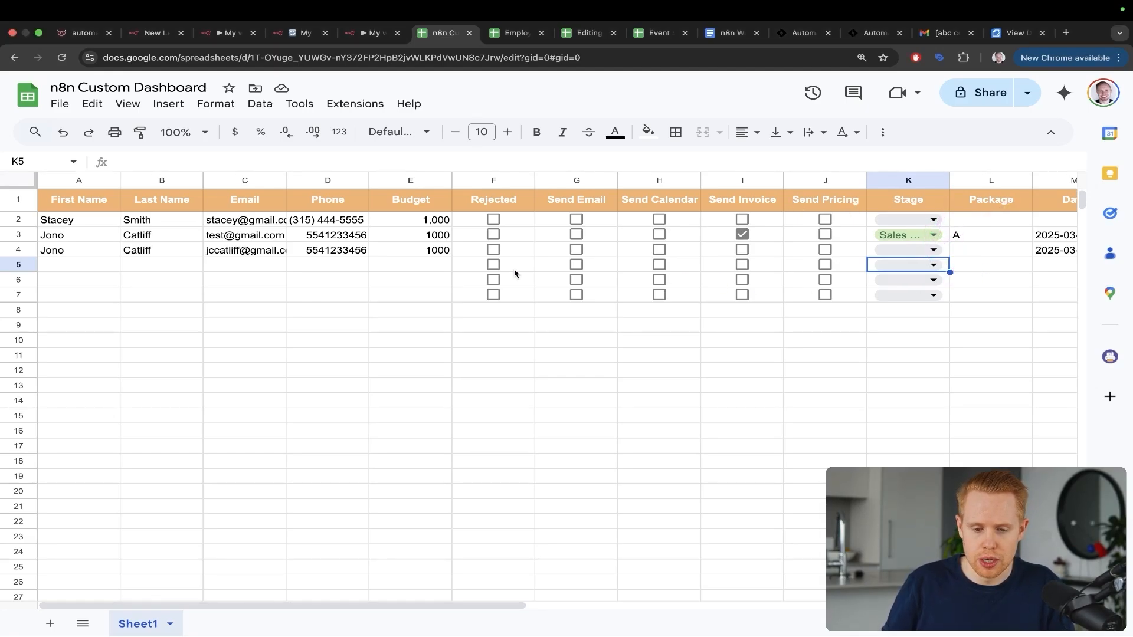
double_click(219, 251)
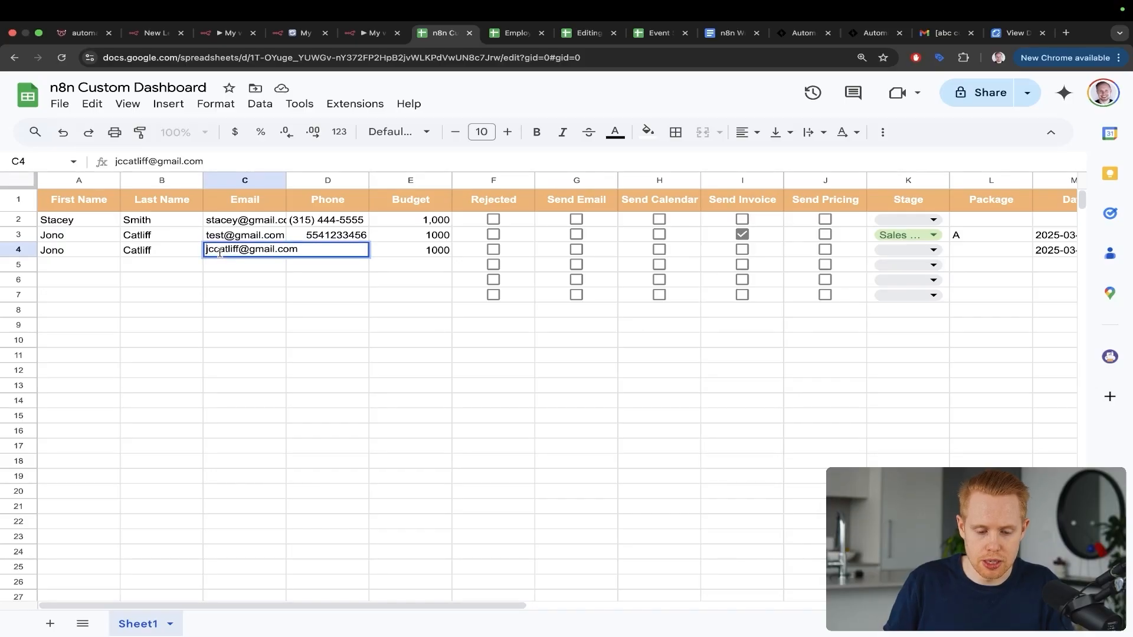
double_click(220, 251)
type("test123")
key("Return")
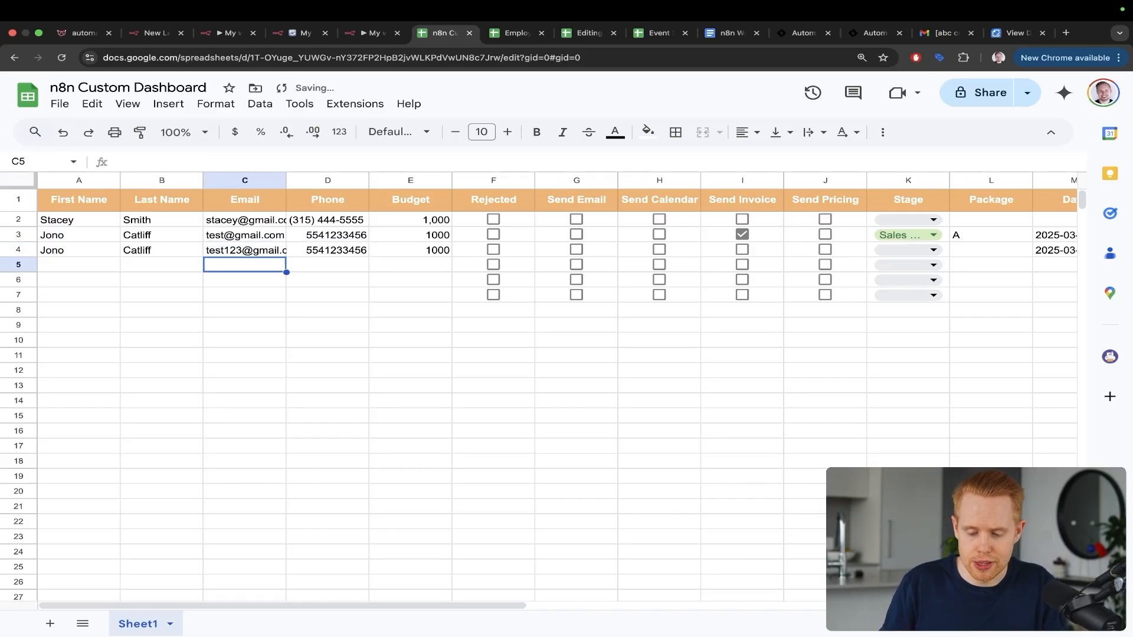
mouse_move(957, 162)
left_mouse_down()
mouse_move(867, 295)
mouse_move(531, 289)
mouse_move(452, 266)
left_mouse_up()
key("Escape")
key("ctrl+shift+Tab")
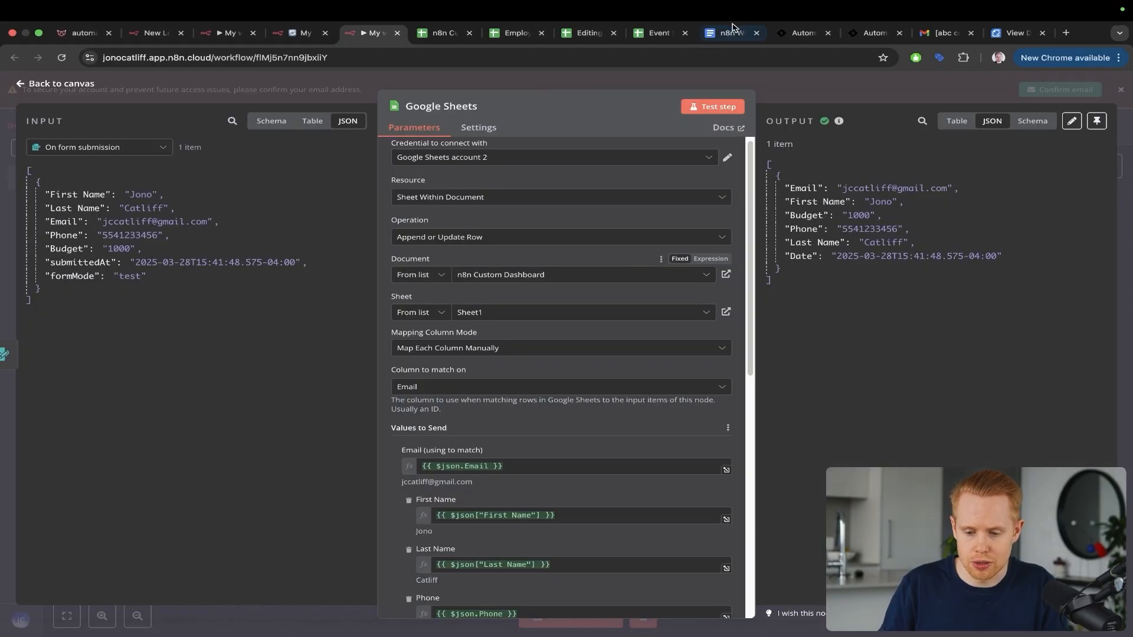
Step: Test the Google Sheets step and view the newly appended row in the dashboard
left_click(713, 108)
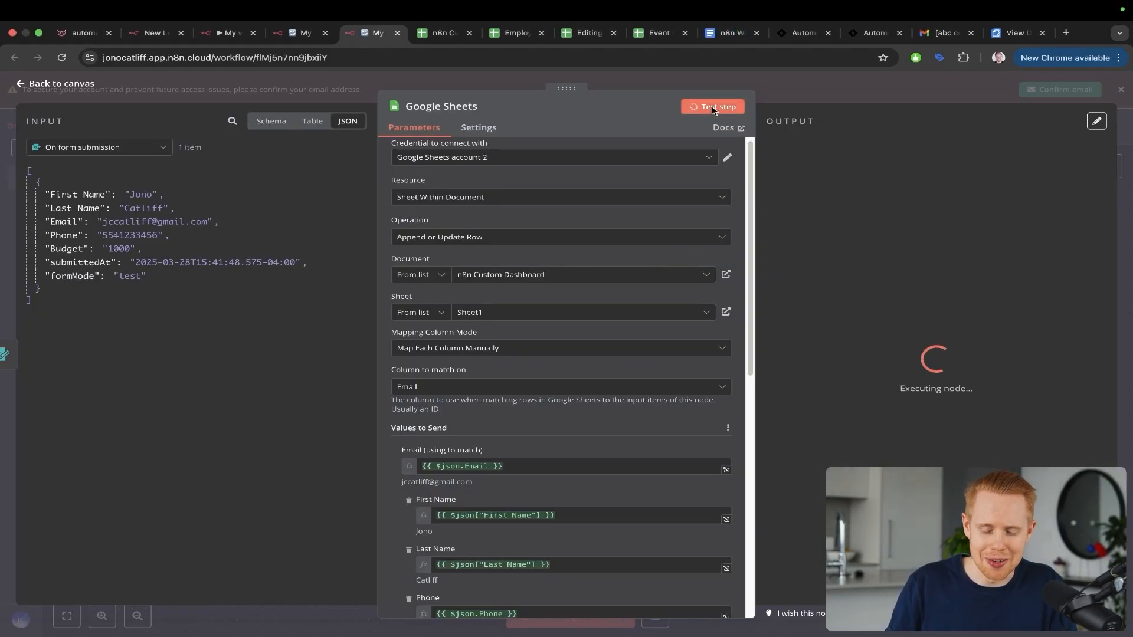
key("ctrl+Tab")
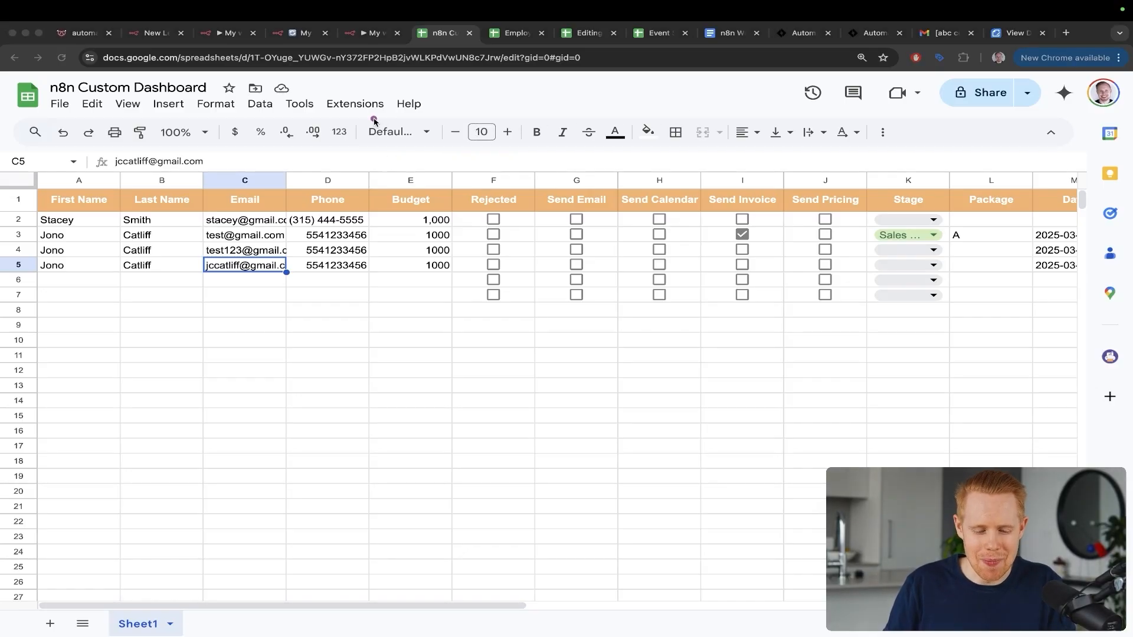
Step: Mark the newly appended lead row and its empty Rejected checkbox column
left_click_drag(370, 121, 255, 253)
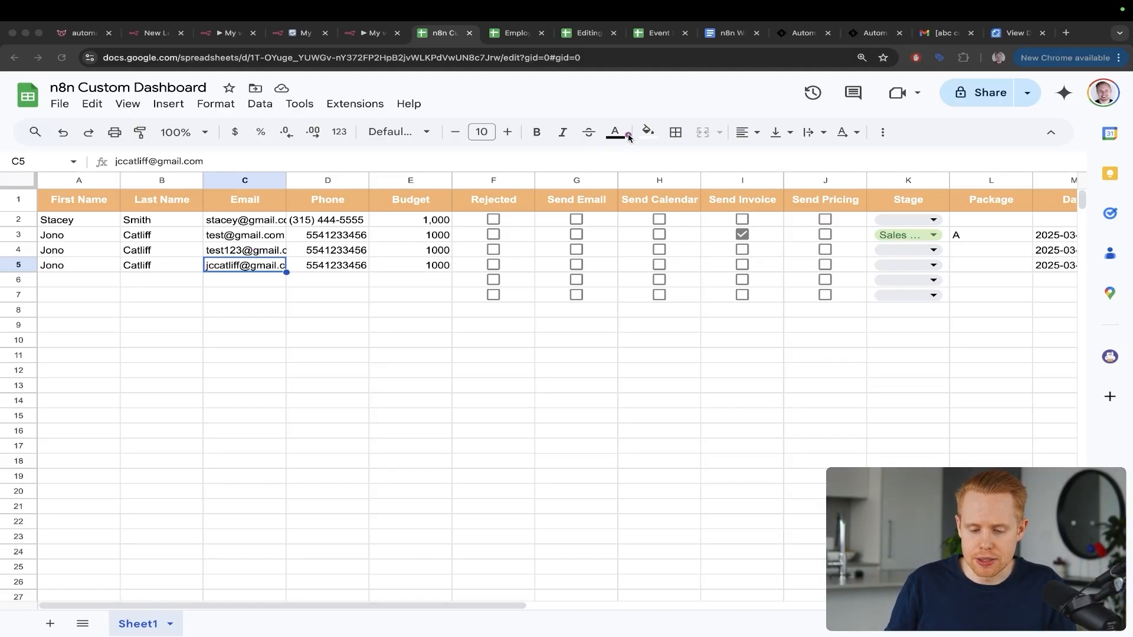
left_click_drag(629, 137, 500, 259)
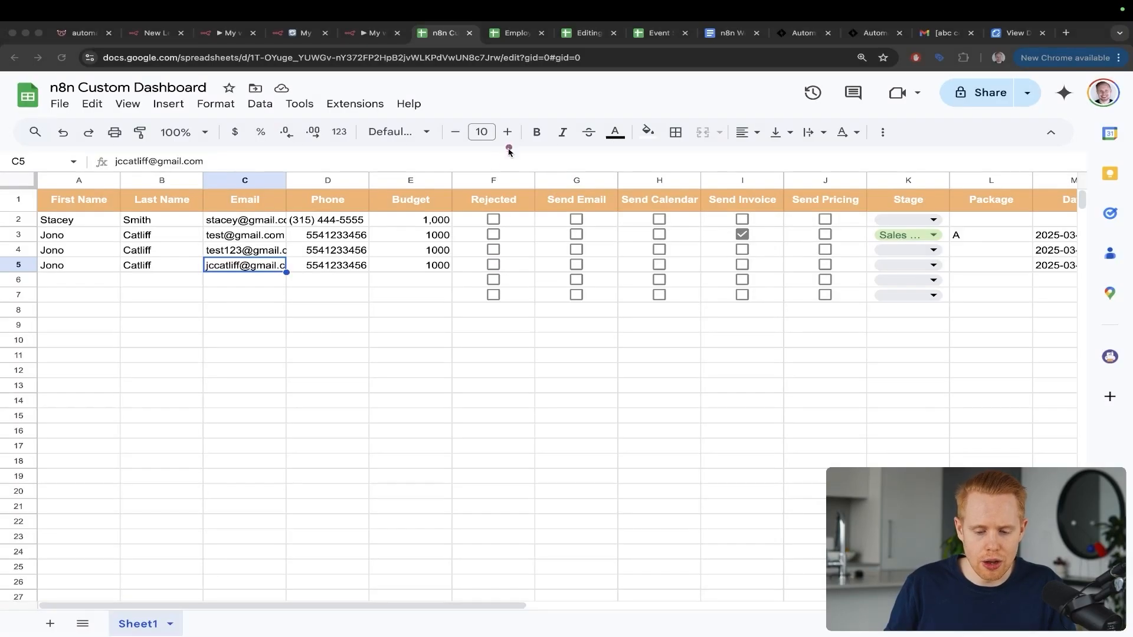
left_click_drag(508, 143, 493, 255)
Step: Switch the Rejected value to an expression and insert an $if() helper after typing {{
key("ctrl+shift+Tab")
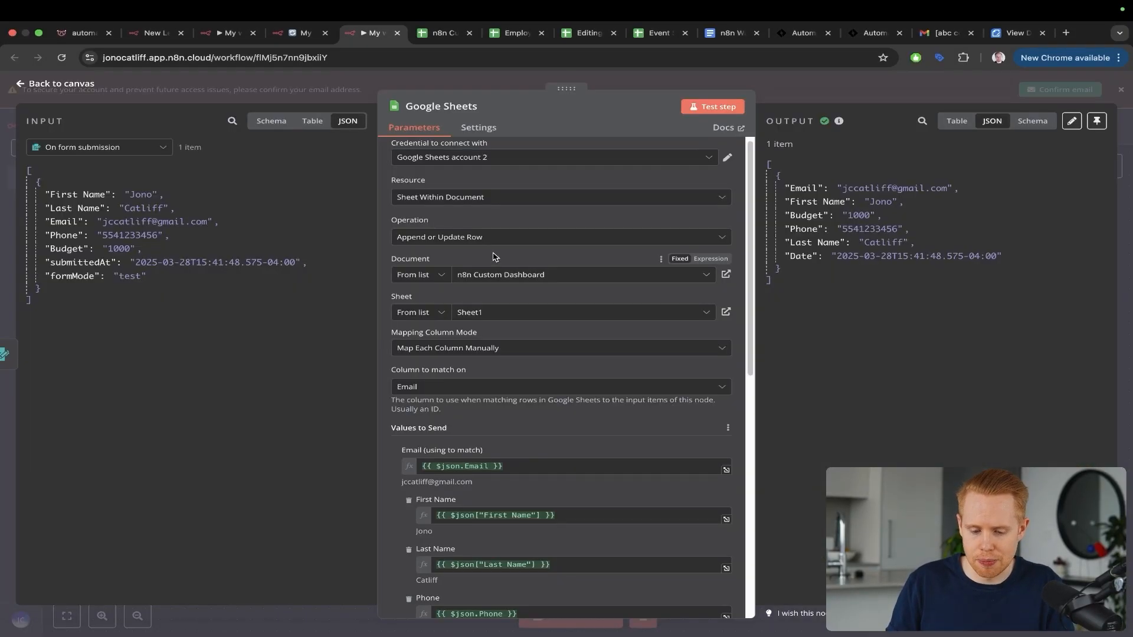
scroll(533, 398, "down", 6)
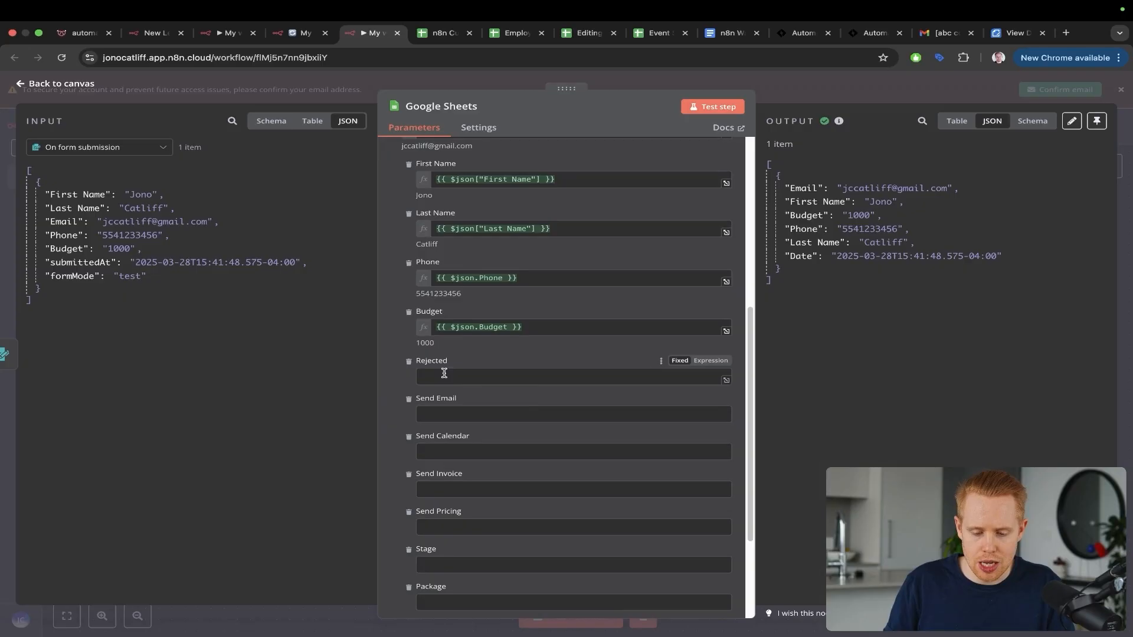
left_click(707, 361)
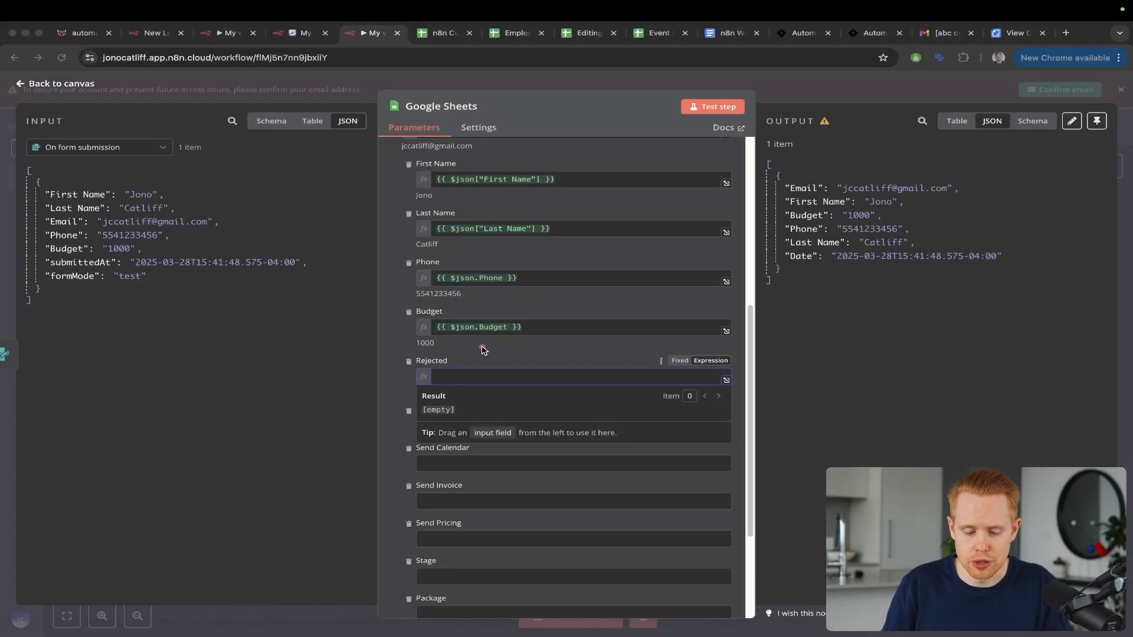
left_click(474, 378)
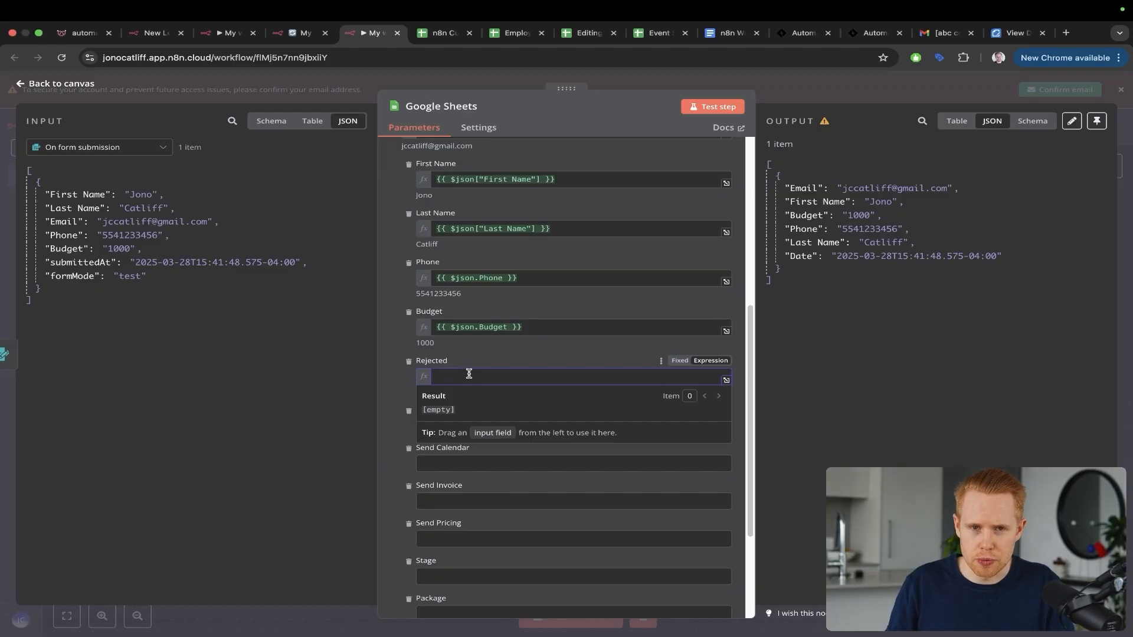
scroll(467, 373, "up", 3)
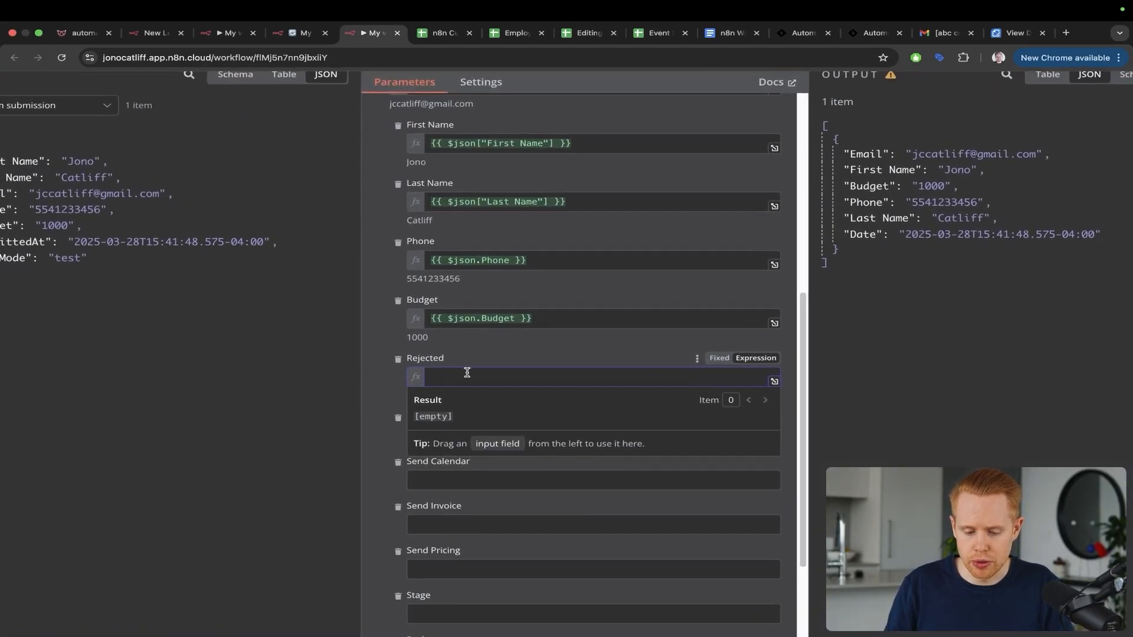
scroll(468, 373, "down", 3)
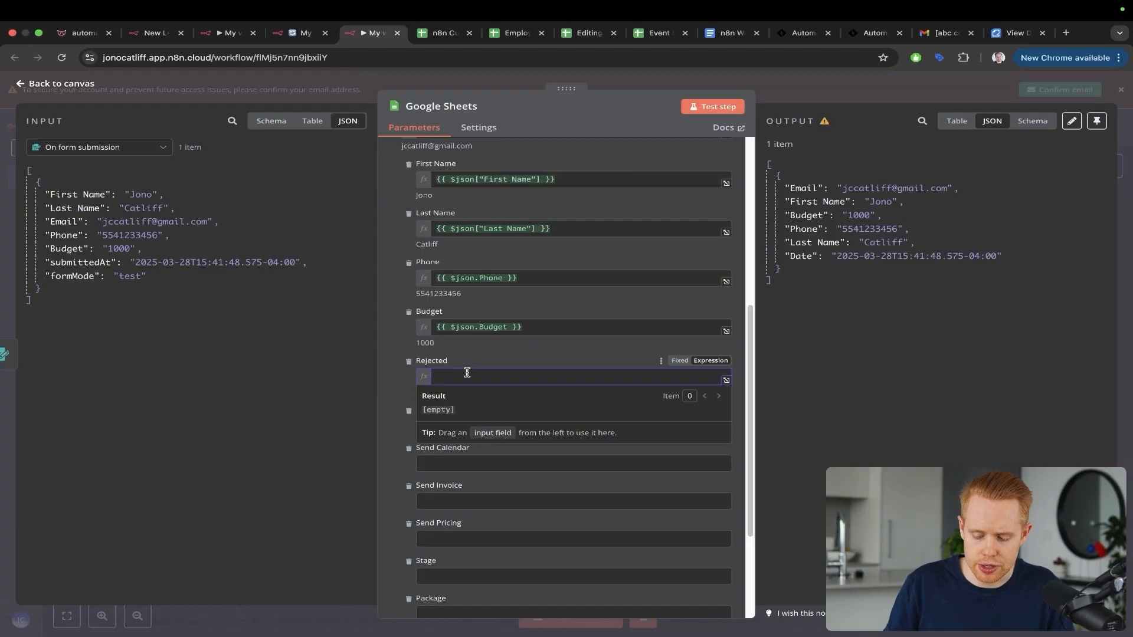
type("{{ $")
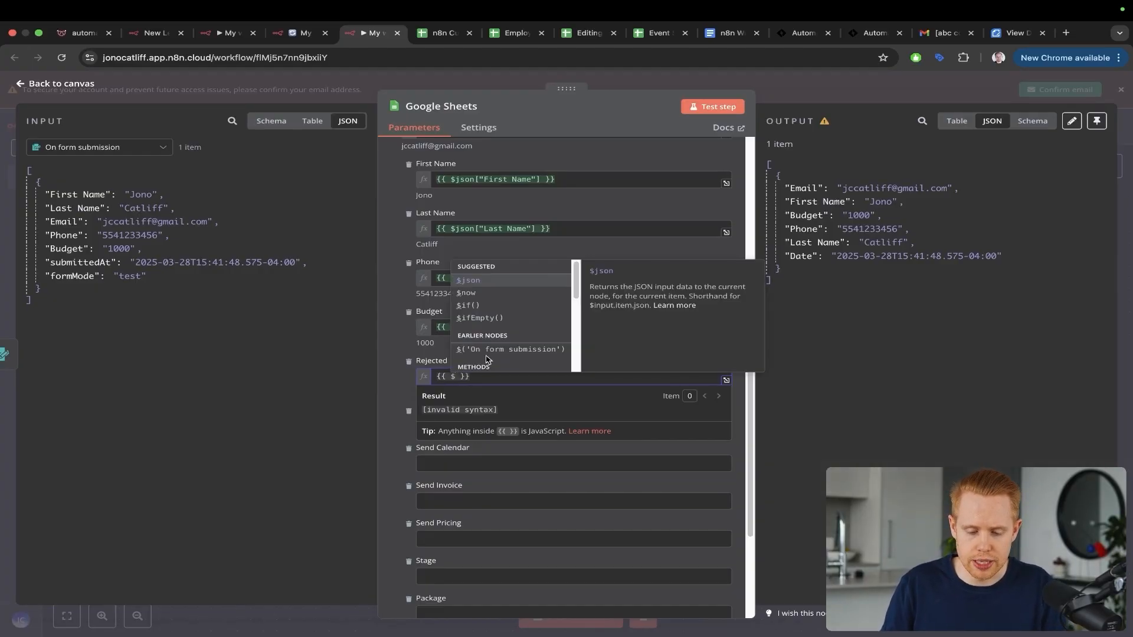
left_click(480, 304)
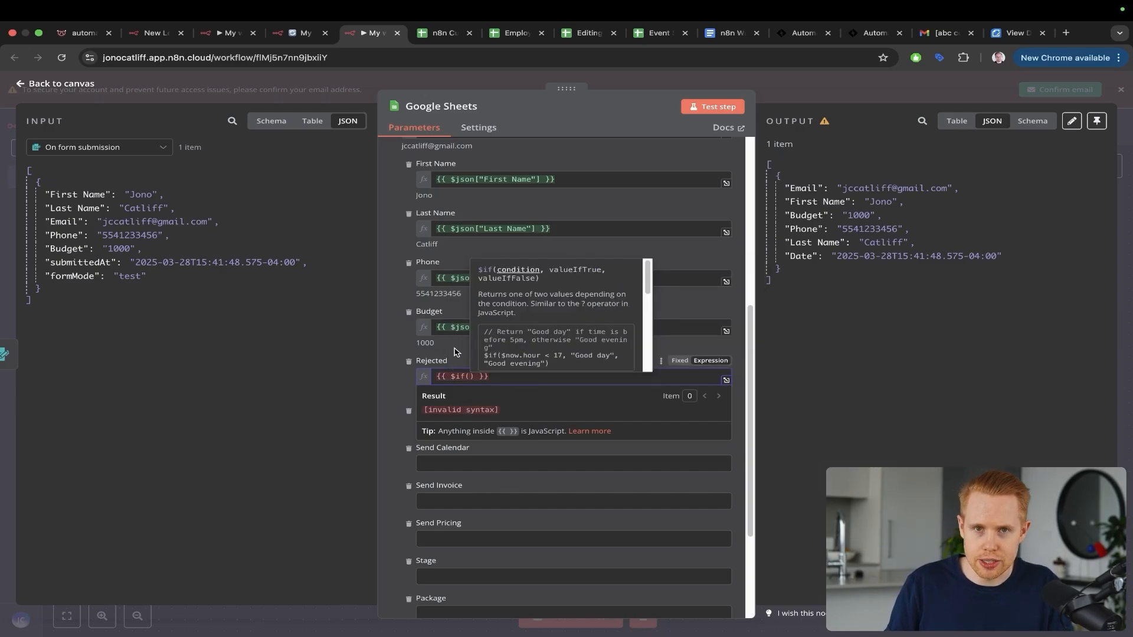
scroll(488, 393, "up", 5)
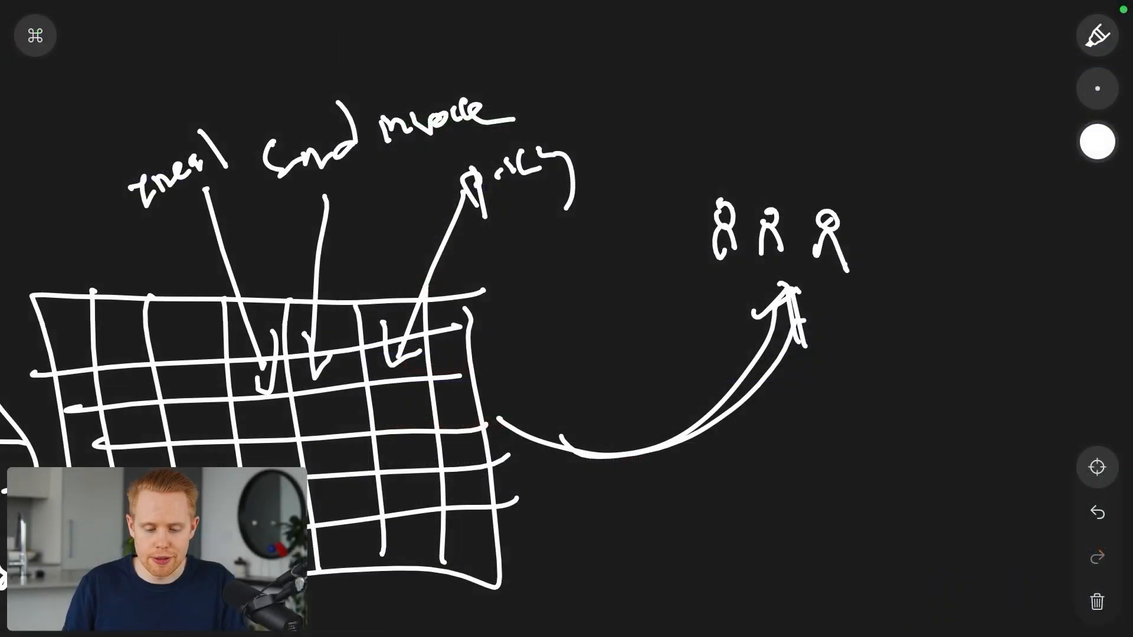
Step: Clear the whiteboard and write 'If condition 1=1' with a left branch arrow
left_click(1097, 602)
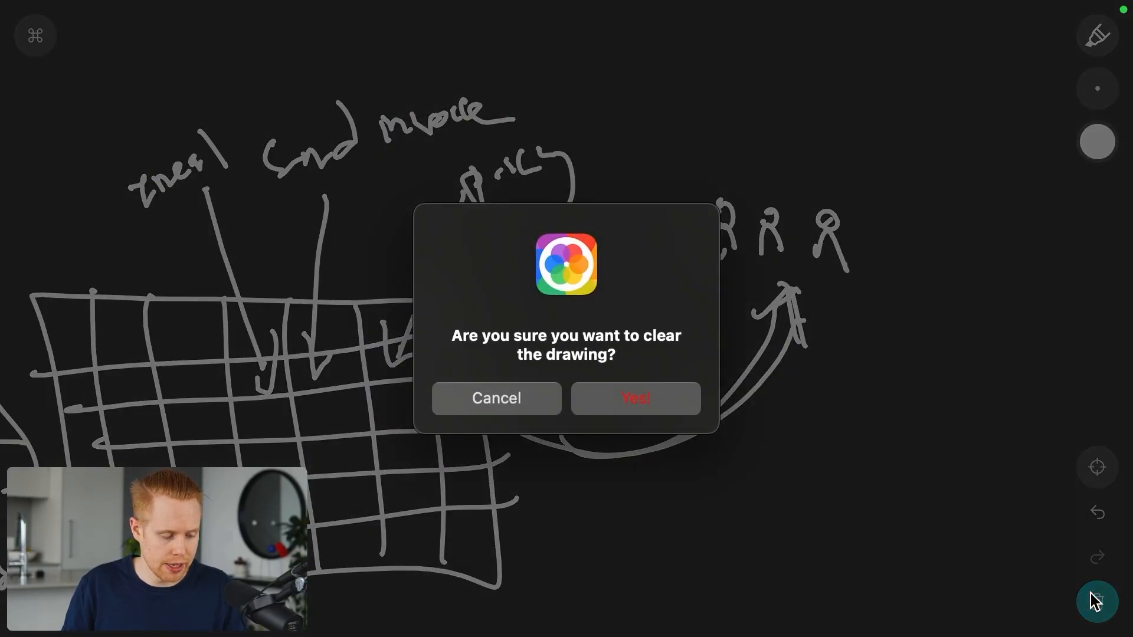
left_click(616, 399)
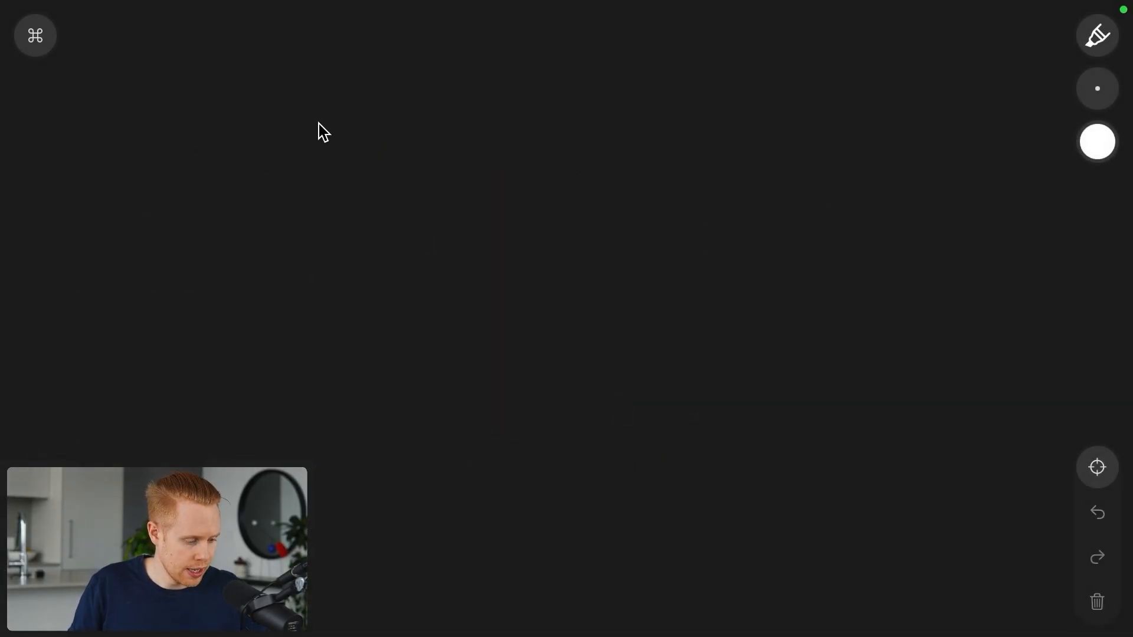
left_click_drag(301, 89, 311, 173)
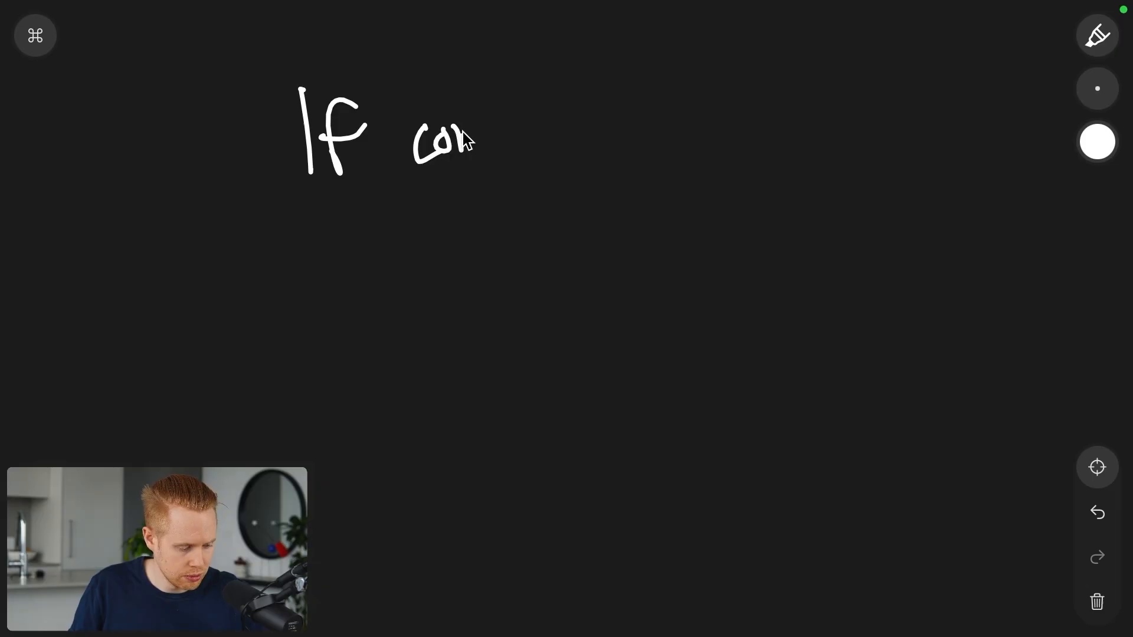
mouse_move(466, 140)
left_mouse_down()
mouse_move(561, 112)
mouse_move(652, 125)
left_mouse_up()
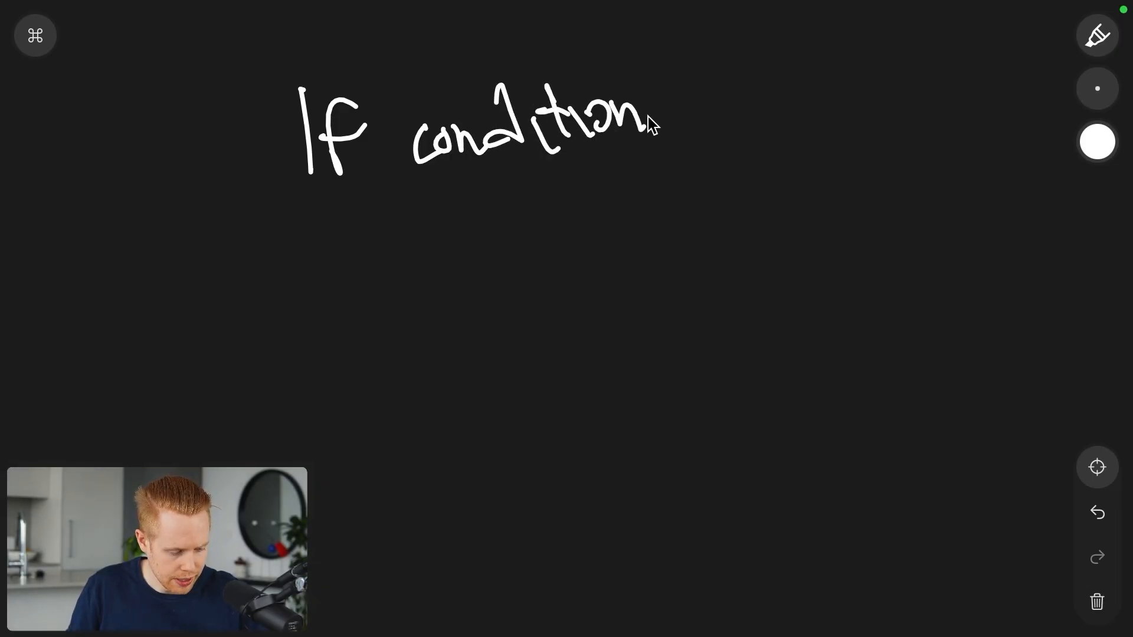
left_click_drag(452, 243, 477, 242)
left_click_drag(494, 178, 514, 261)
left_click_drag(397, 273, 309, 399)
left_click_drag(302, 343, 337, 433)
left_click_drag(233, 451, 225, 466)
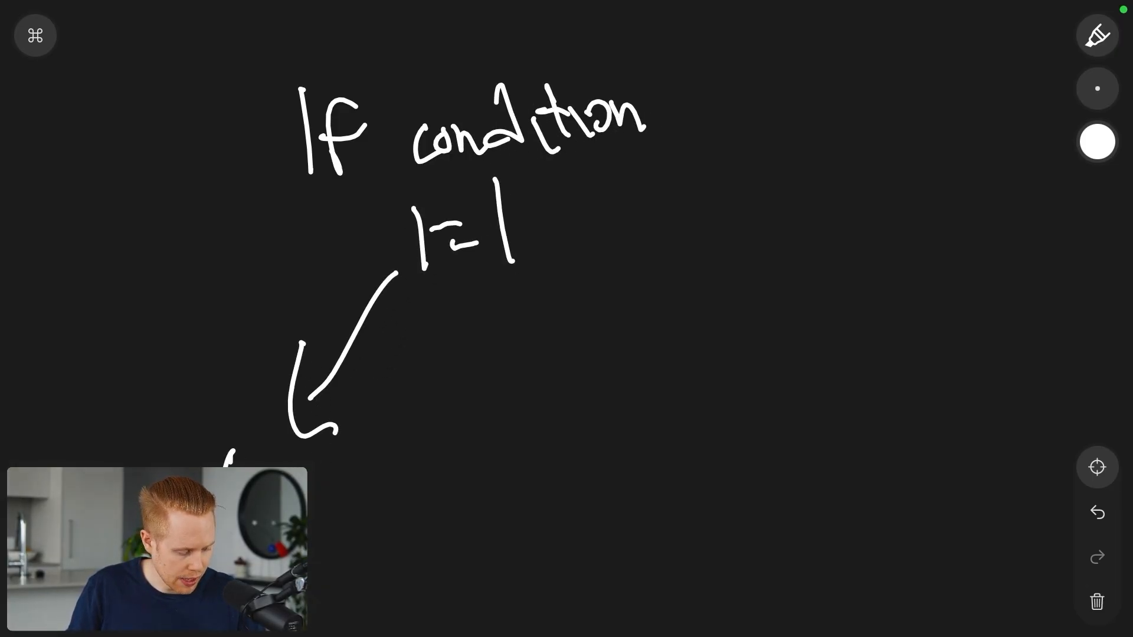
Step: In red, draw a right-hand branch arrow leading to B
left_click(1097, 142)
left_click(873, 141)
left_click_drag(481, 294, 557, 373)
mouse_move(559, 340)
left_mouse_down()
mouse_move(566, 417)
mouse_move(525, 397)
left_mouse_up()
left_click_drag(607, 413, 620, 483)
mouse_move(608, 416)
left_mouse_down()
mouse_move(640, 455)
mouse_move(597, 497)
left_mouse_up()
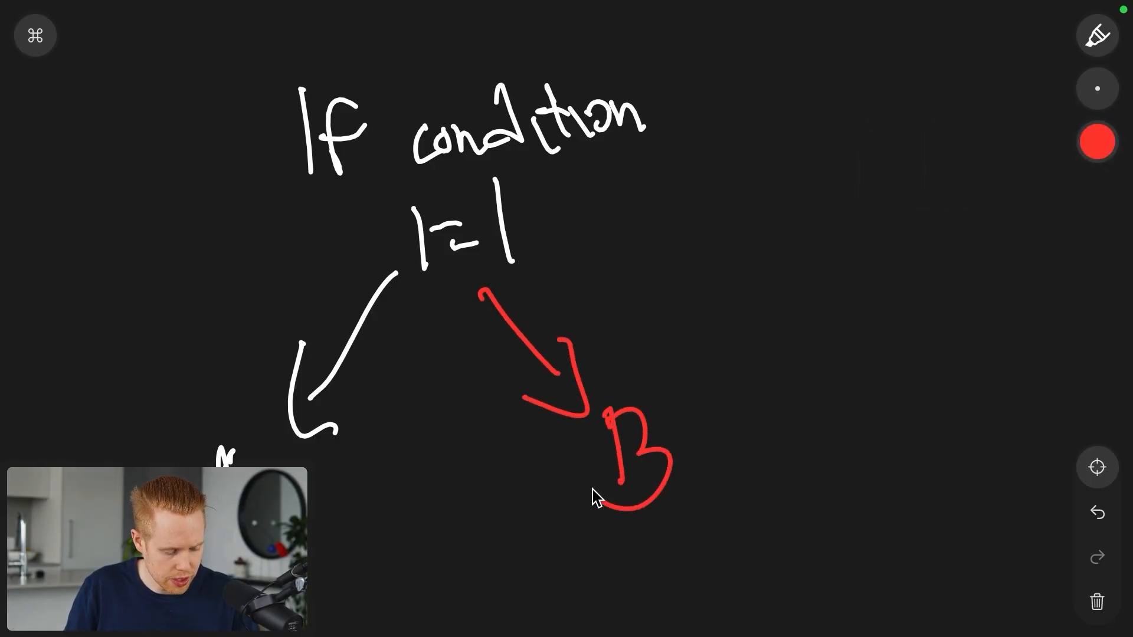
Step: In green, trace the left branch arrows and change the right-hand 1 into 2
left_click(1097, 142)
left_click(1009, 139)
left_click_drag(401, 267, 303, 434)
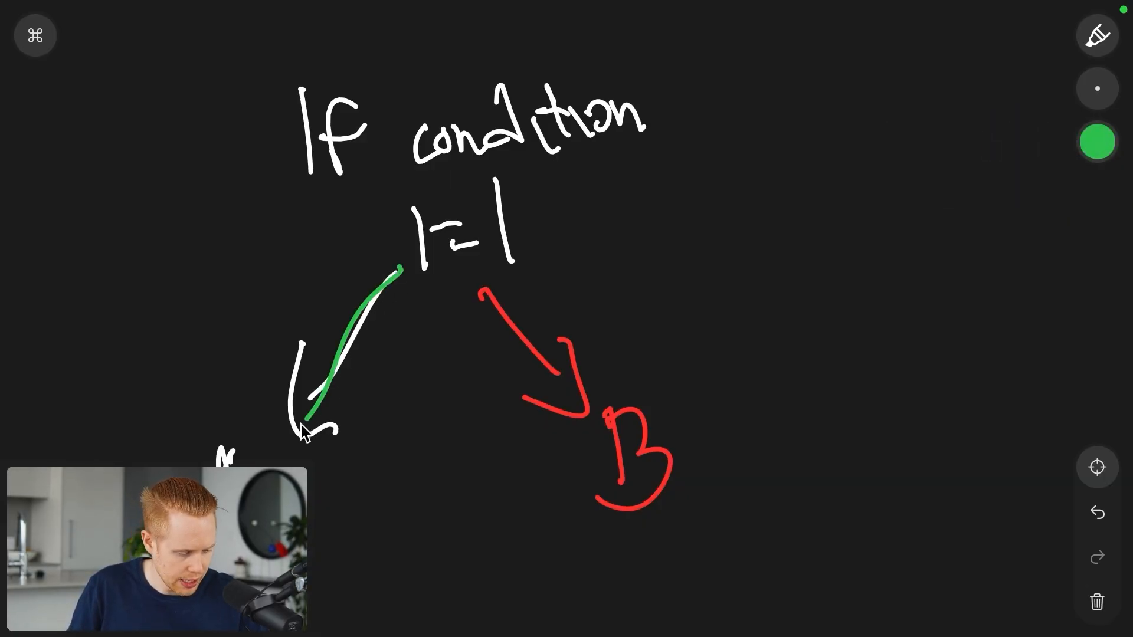
mouse_move(299, 329)
left_mouse_down()
mouse_move(298, 436)
mouse_move(349, 406)
left_mouse_up()
mouse_move(400, 263)
left_mouse_down()
mouse_move(321, 429)
mouse_move(358, 389)
left_mouse_up()
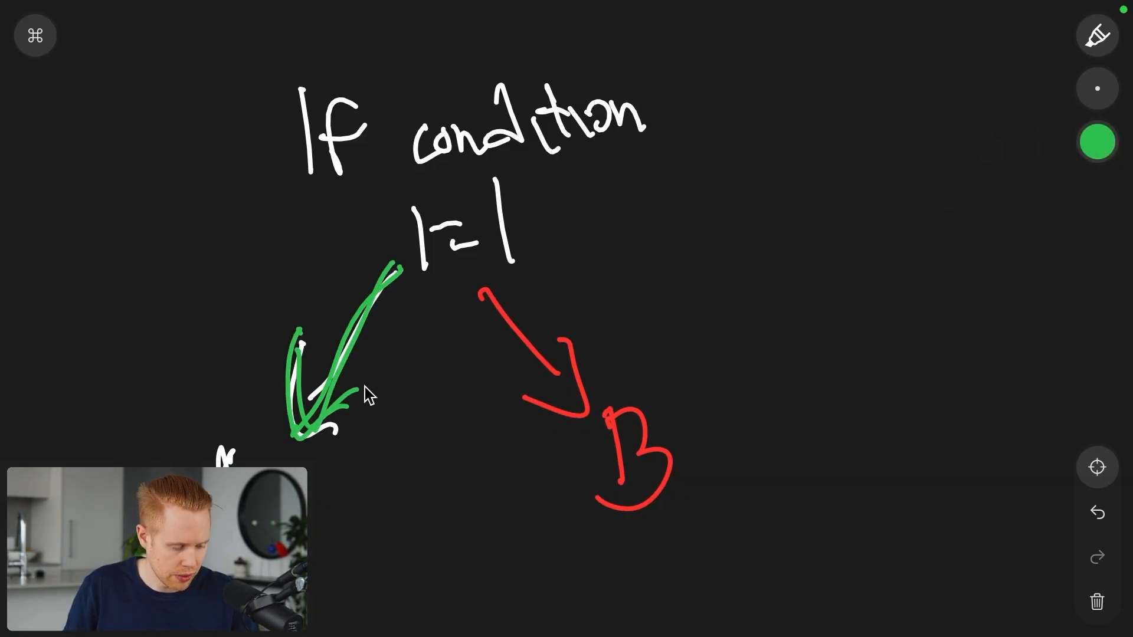
mouse_move(343, 220)
left_mouse_down()
mouse_move(215, 337)
mouse_move(212, 398)
left_mouse_up()
mouse_move(182, 359)
left_mouse_down()
mouse_move(223, 409)
mouse_move(243, 384)
left_mouse_up()
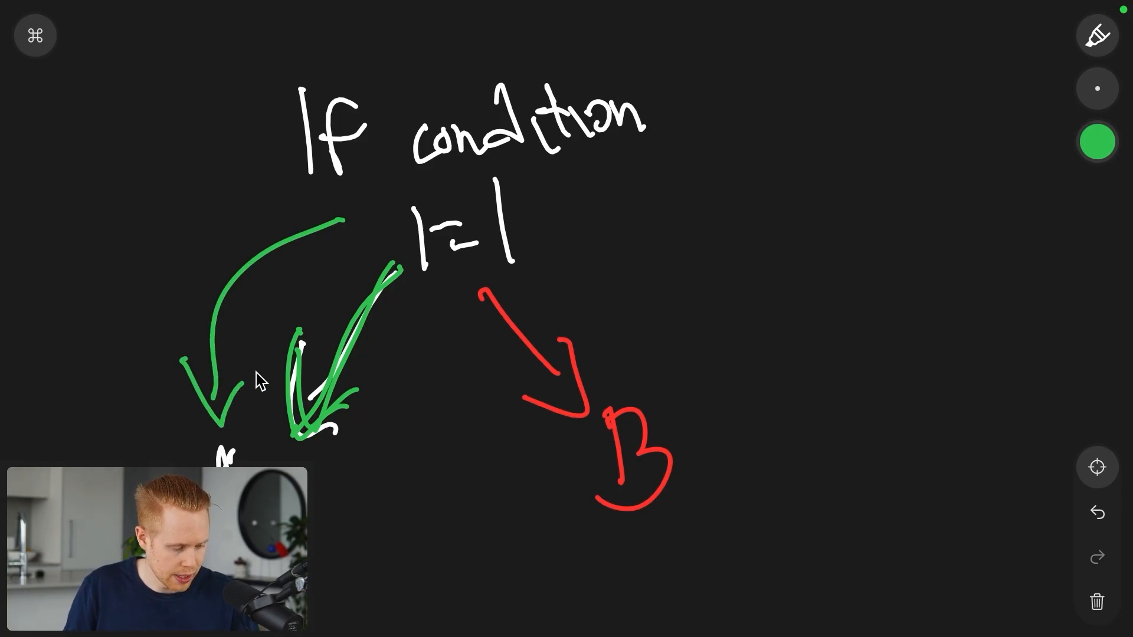
mouse_move(487, 194)
left_mouse_down()
mouse_move(527, 239)
mouse_move(508, 180)
mouse_move(522, 239)
mouse_move(620, 366)
left_mouse_up()
left_click_drag(611, 321, 633, 353)
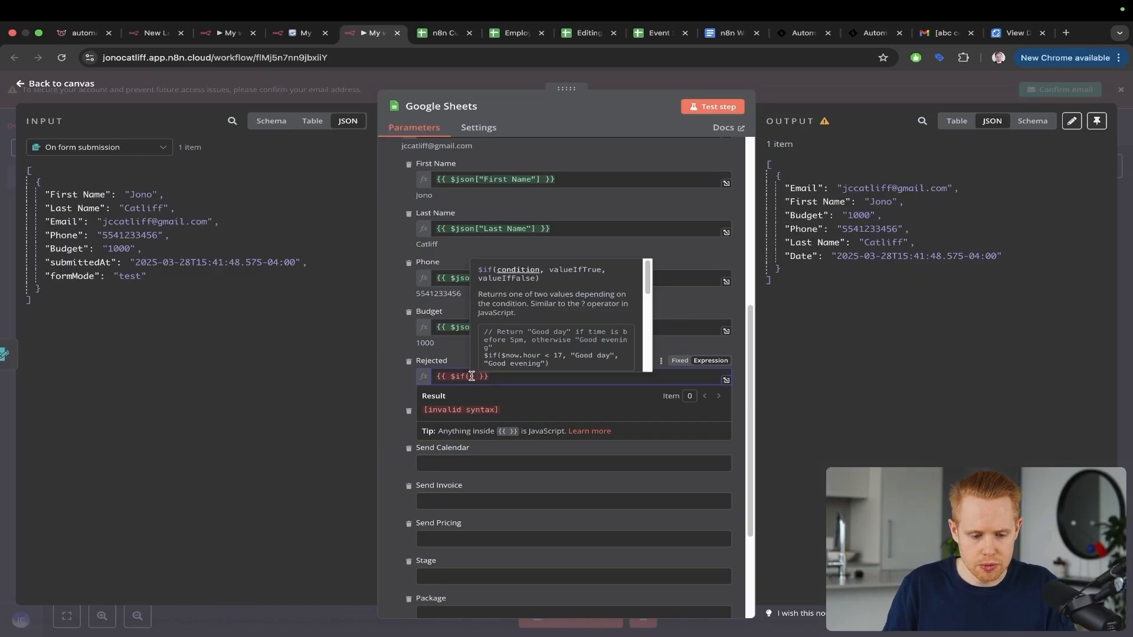
Step: Set Rejected to {{ $if($json.Budget >= 1000, "FALSE", "TRUE") }} using the dragged-in Budget field
left_click_drag(71, 251, 472, 381)
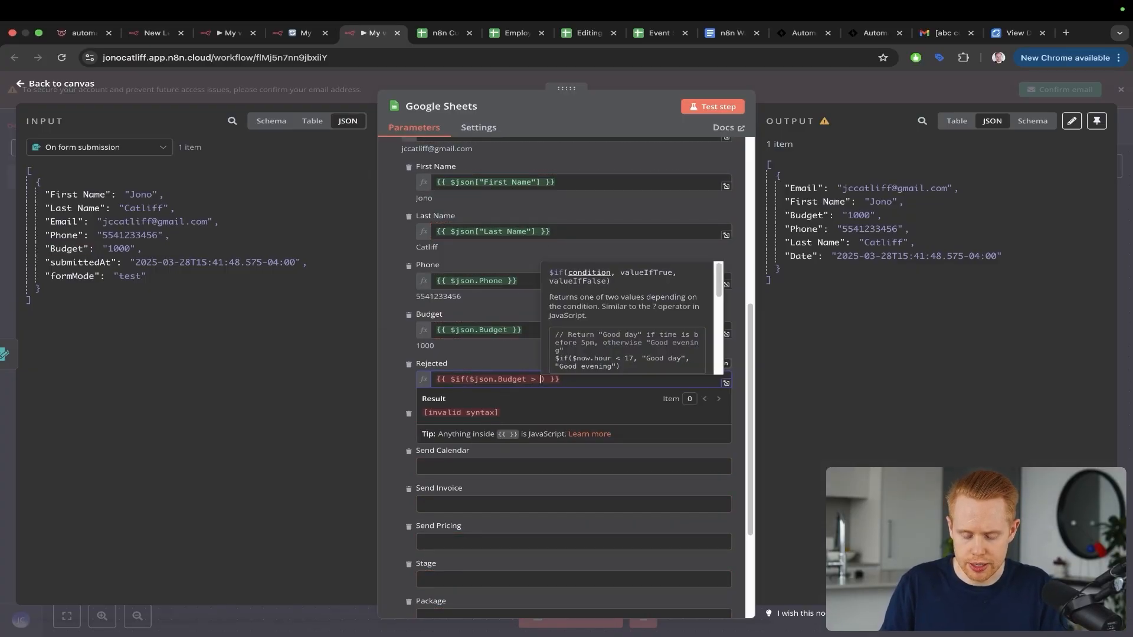
key("BackSpace")
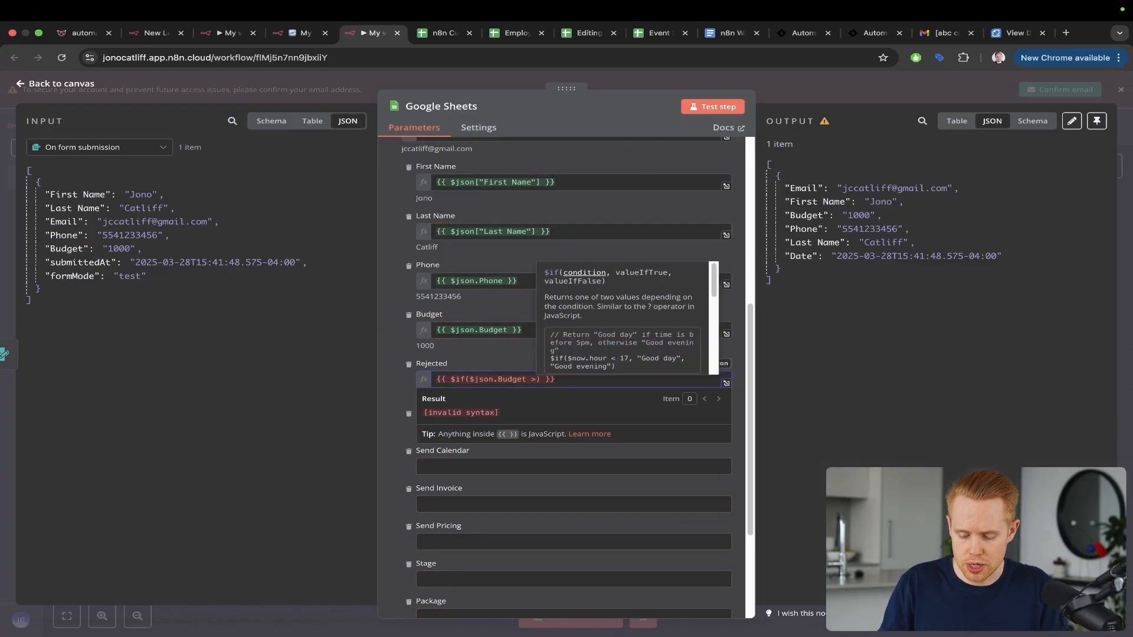
type("= 1000,")
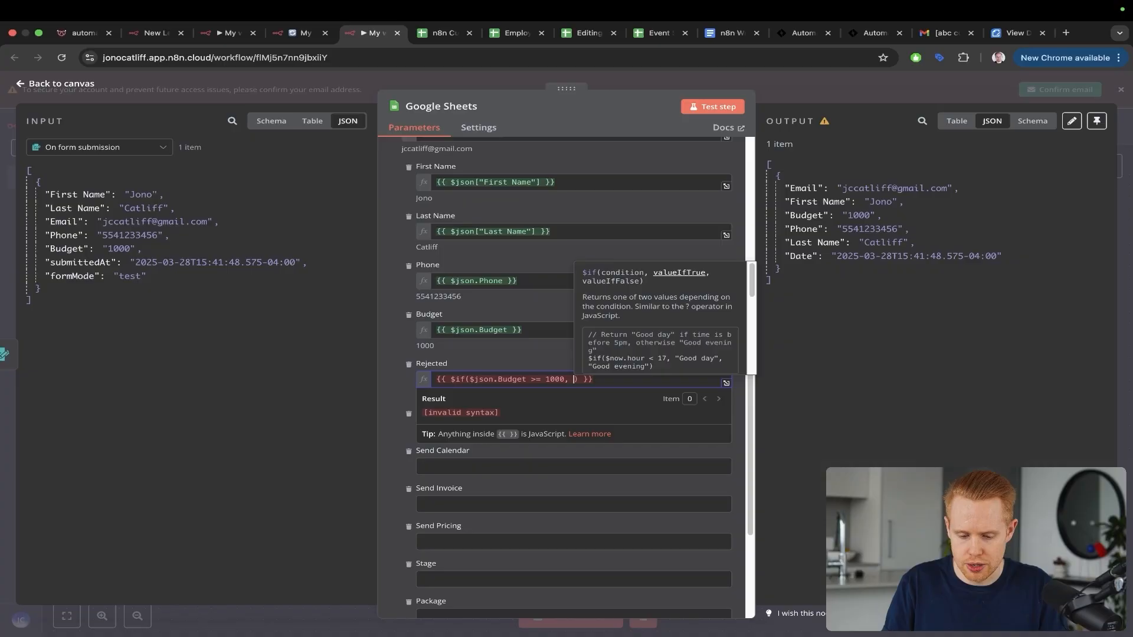
type(" FALSE")
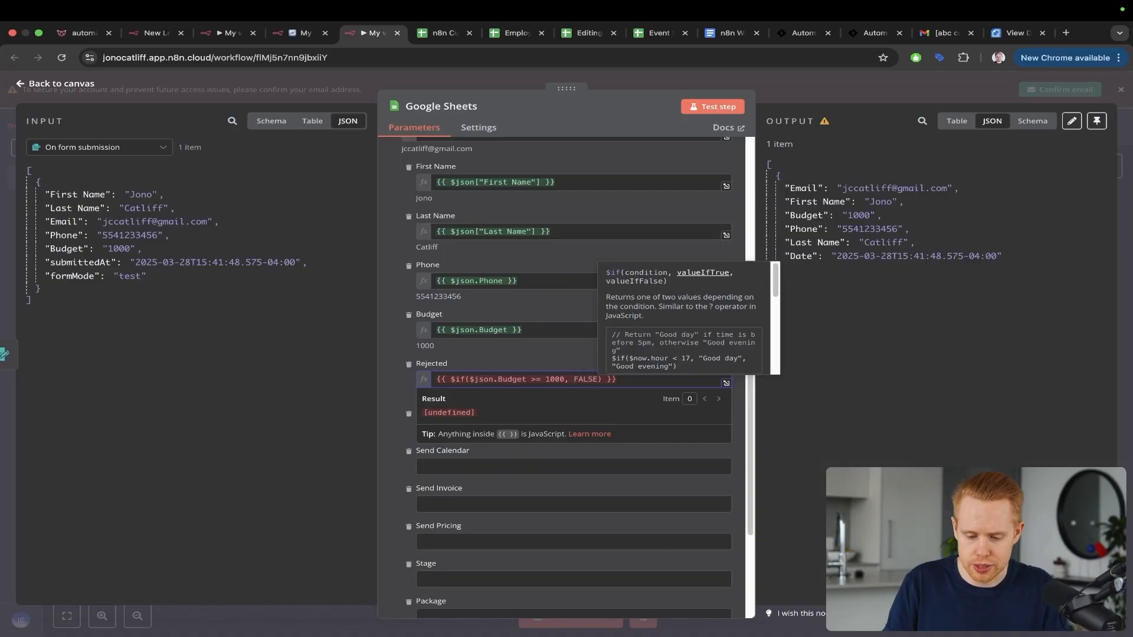
type(", \"TRUE")
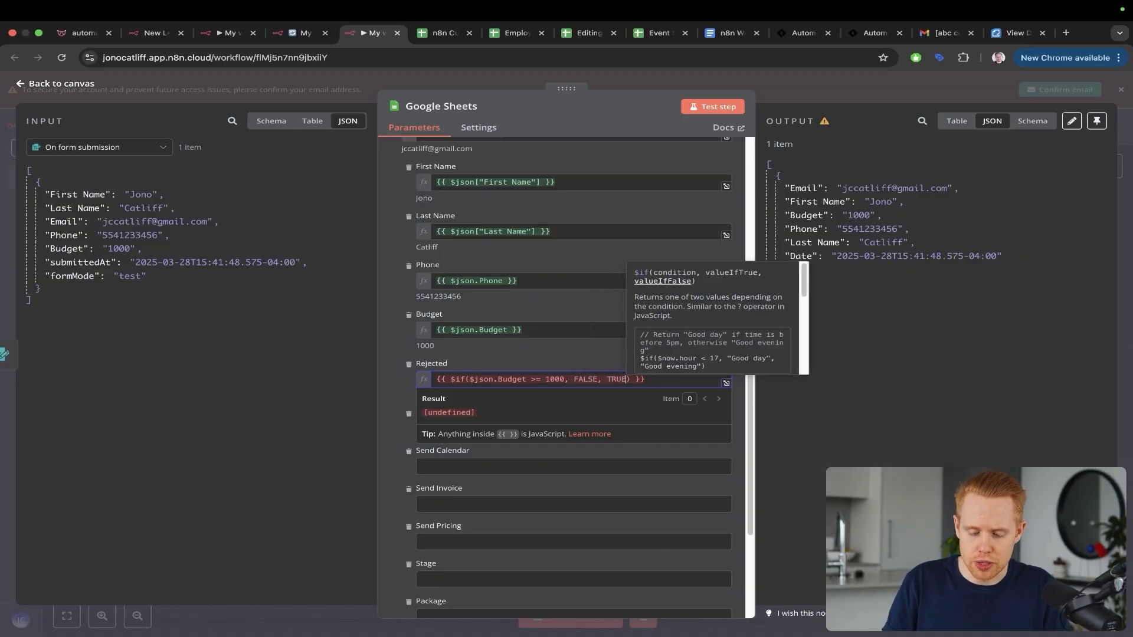
type("\"")
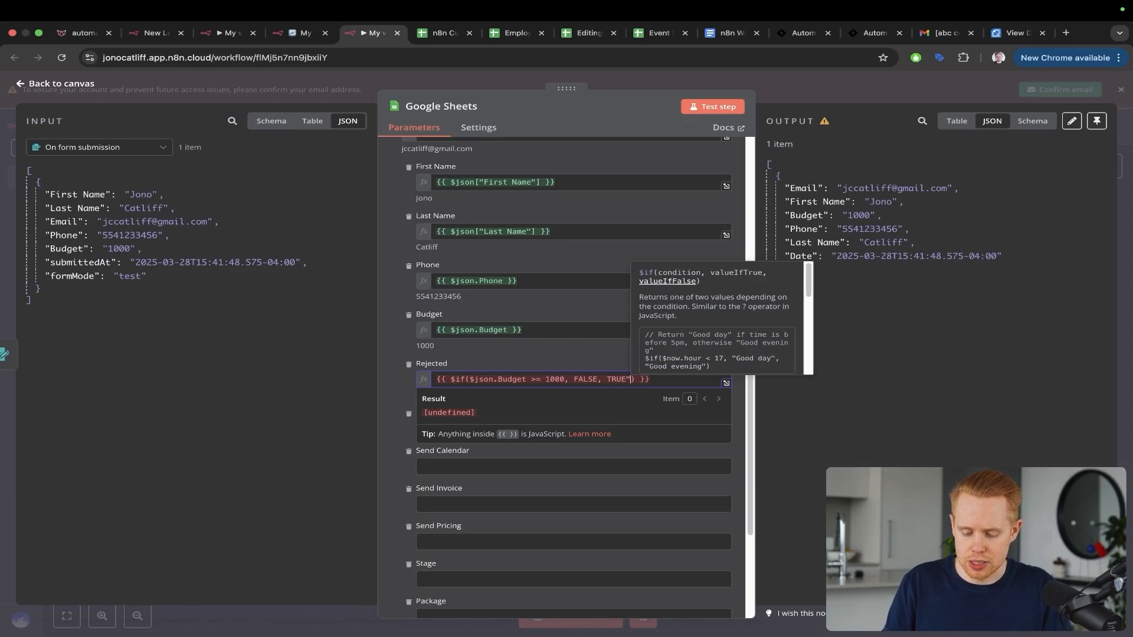
key("alt+Left")
key("alt+Left")
type("\"")
key("alt+Left")
key("Left")
key("Left")
type("\"")
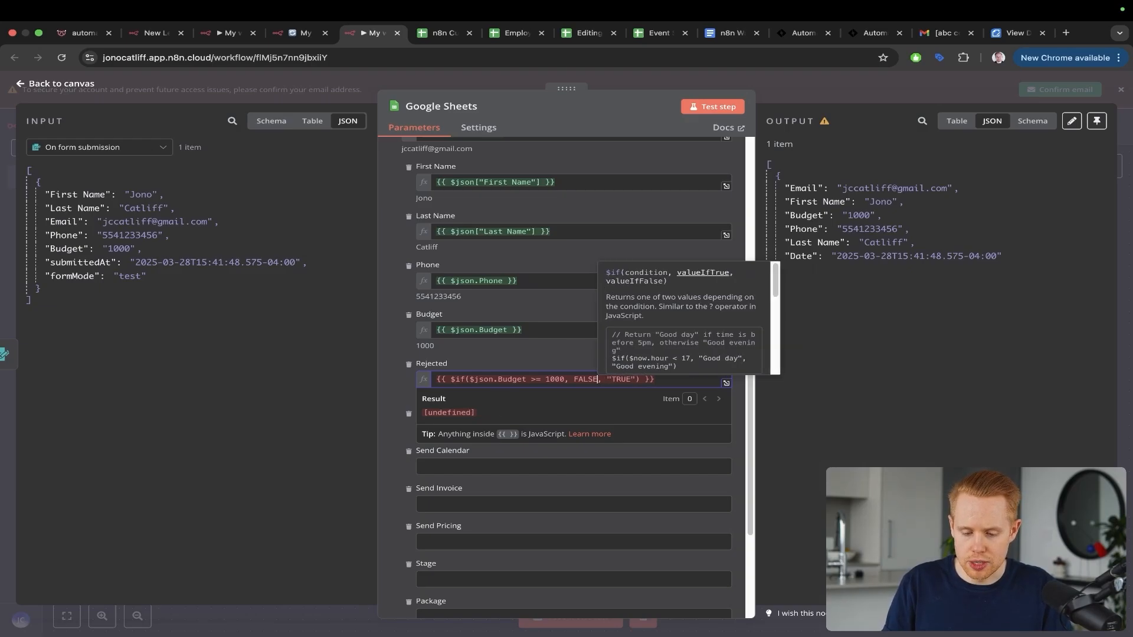
key("alt+Left")
type("\"")
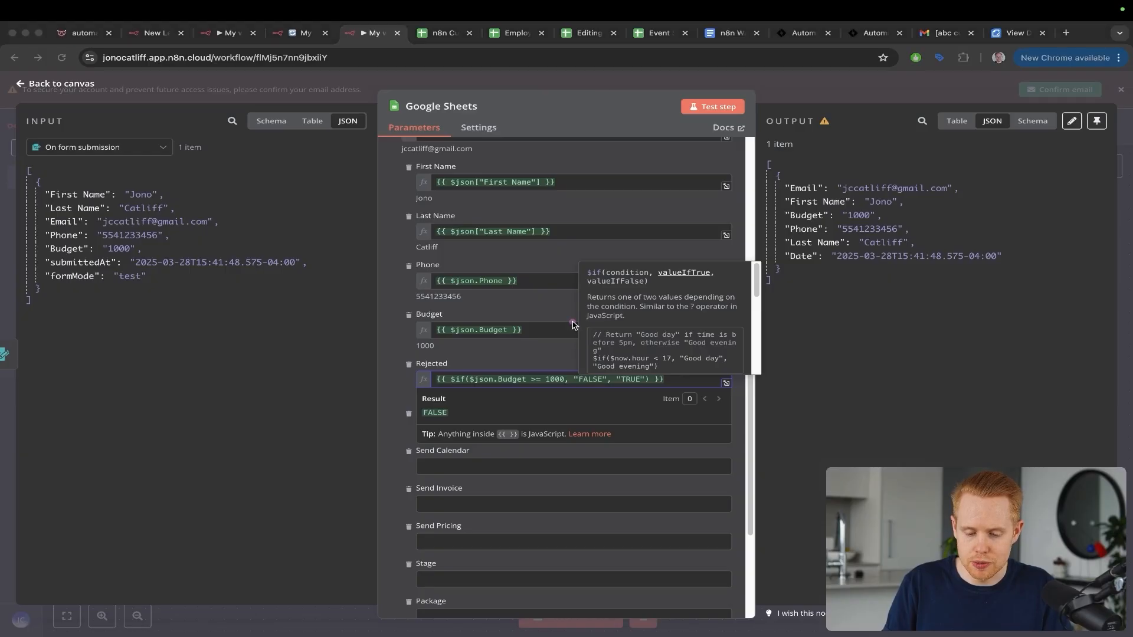
Step: Mark up the Rejected expression and the incoming lead data with arrows, saving repeatedly
left_click_drag(572, 322, 582, 380)
key("ctrl+s")
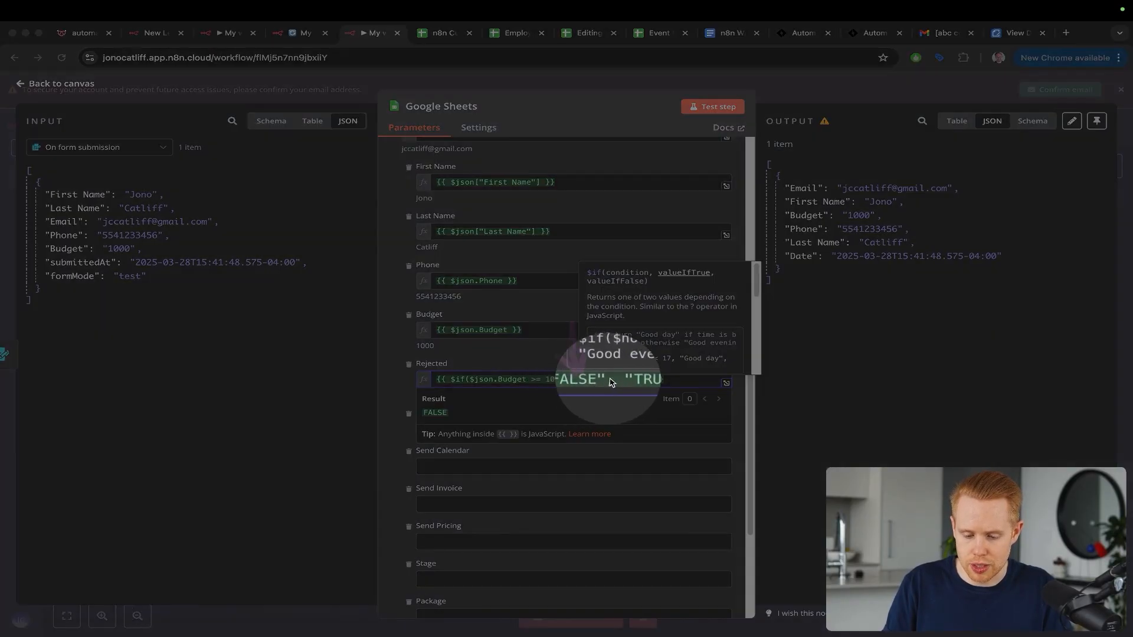
key("ctrl+s")
left_click_drag(512, 357, 512, 360)
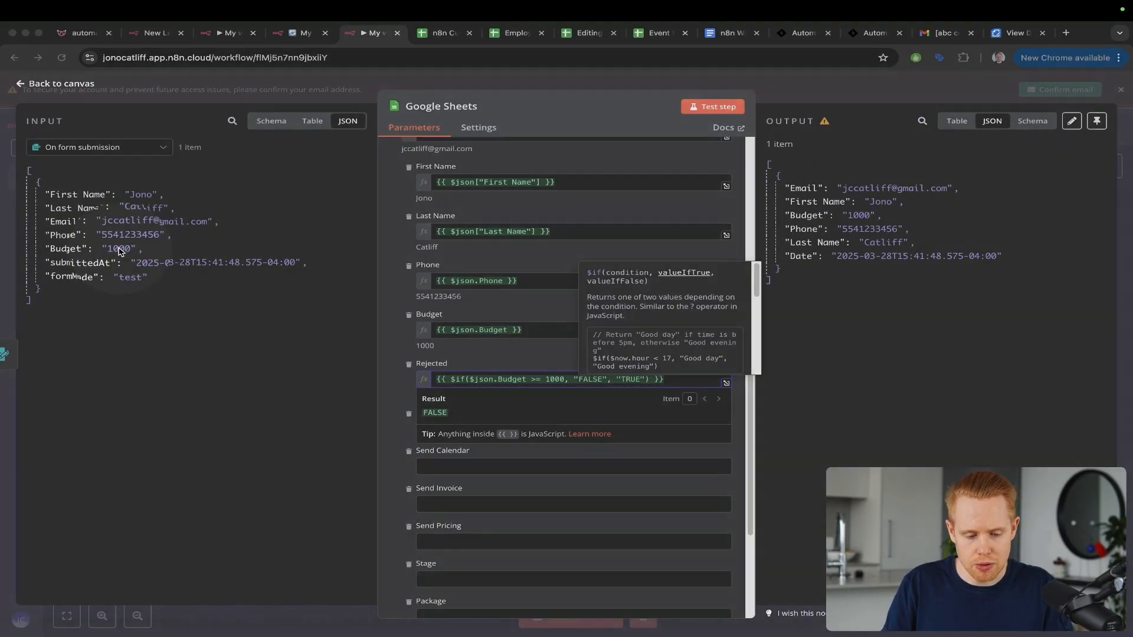
key("ctrl+s")
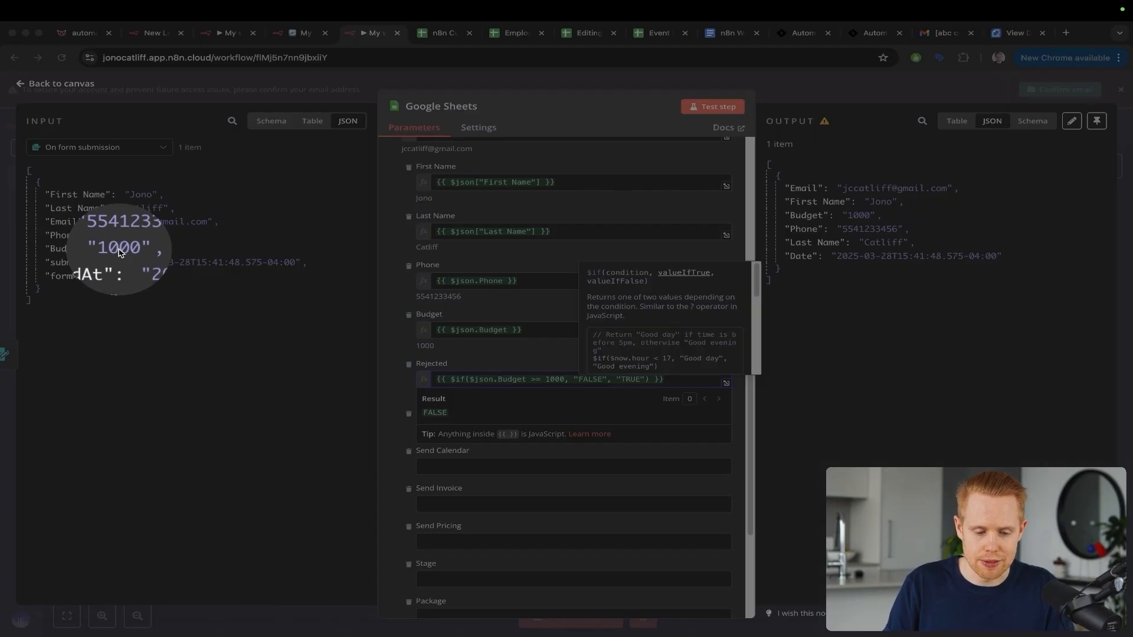
key("ctrl+s")
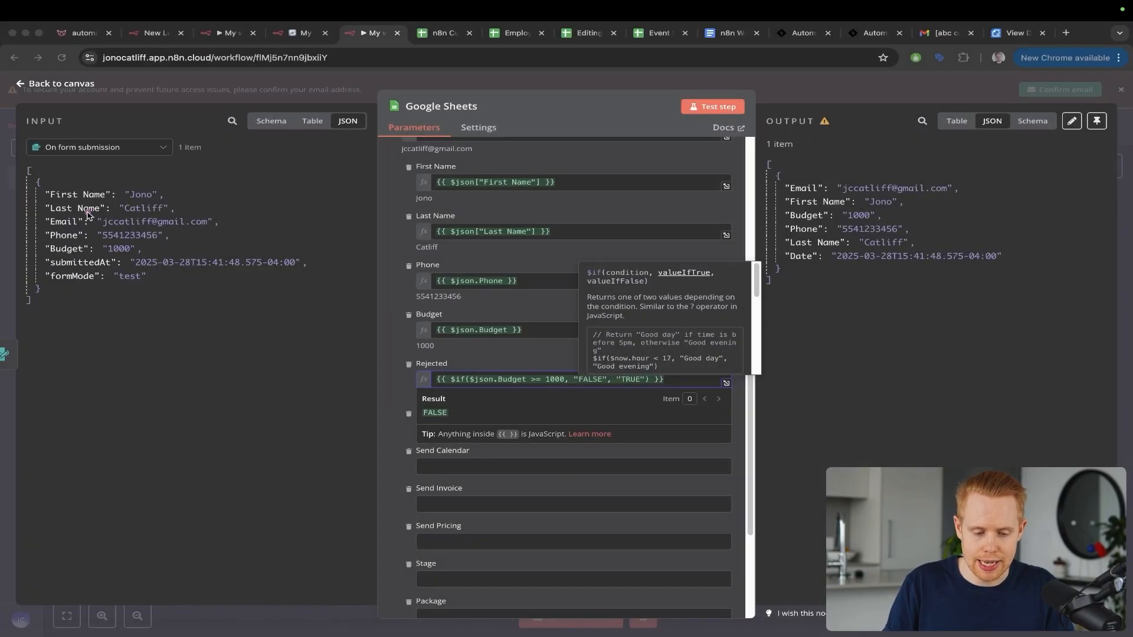
left_click_drag(87, 200, 107, 234)
key("ctrl+s")
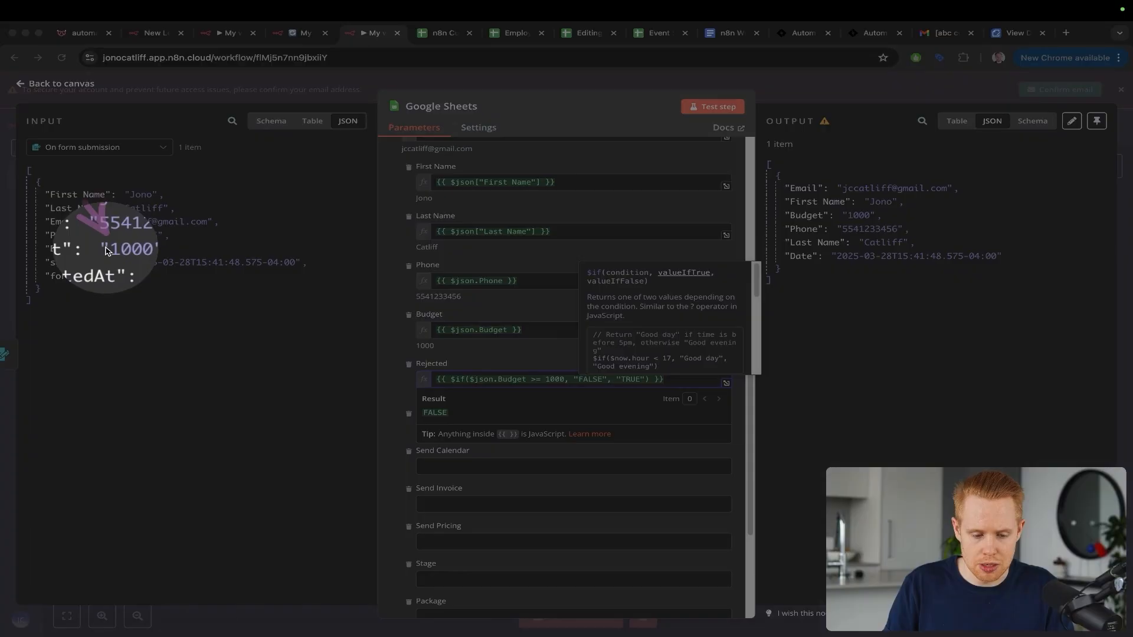
key("ctrl+s")
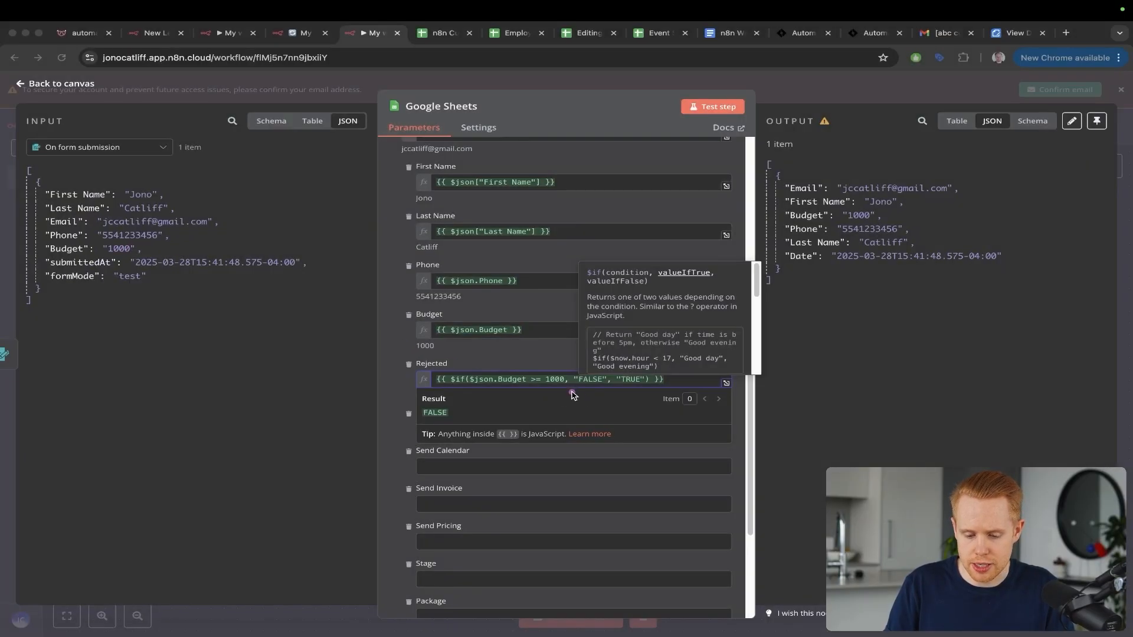
key("ctrl+s")
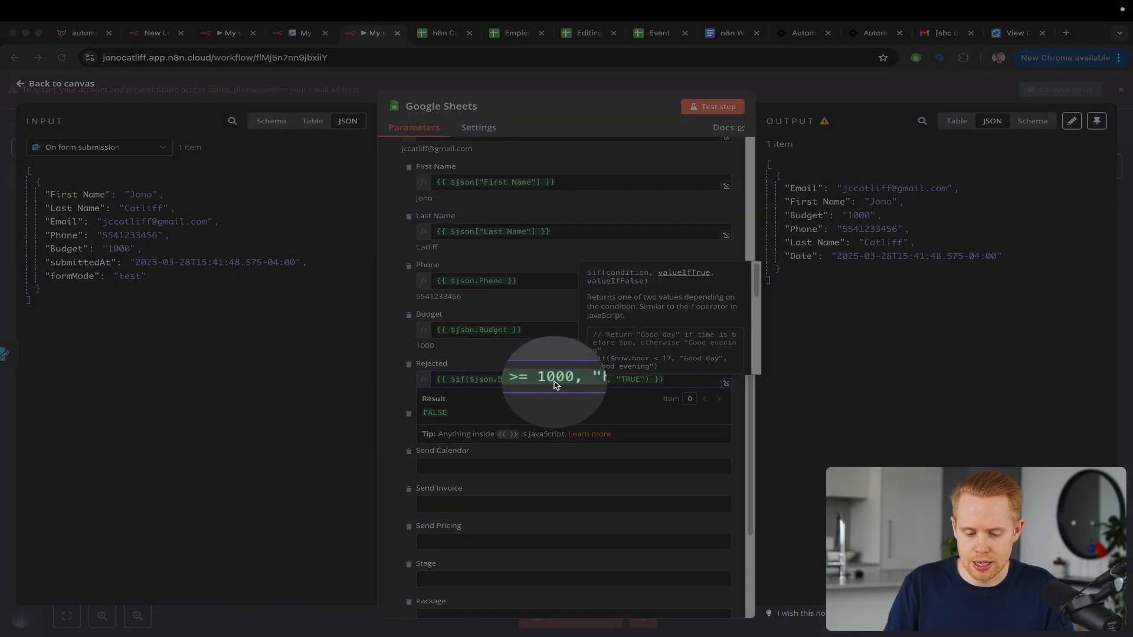
key("ctrl+s")
Step: Test the Google Sheets step and confirm its output shows Rejected as "FALSE"
left_click(712, 107)
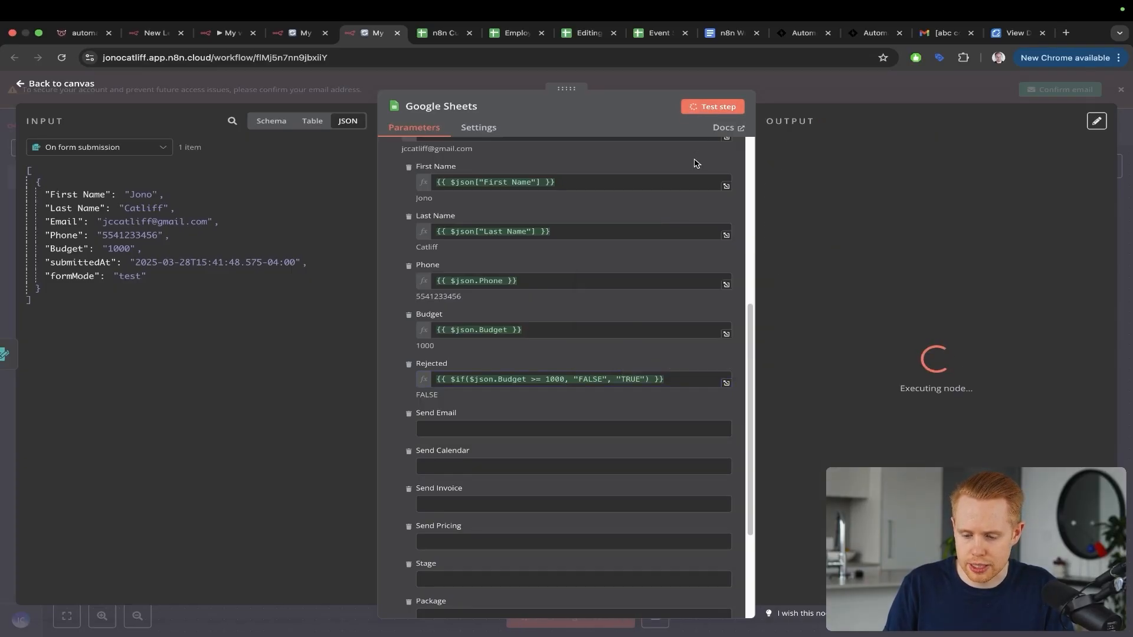
key("ctrl+Tab")
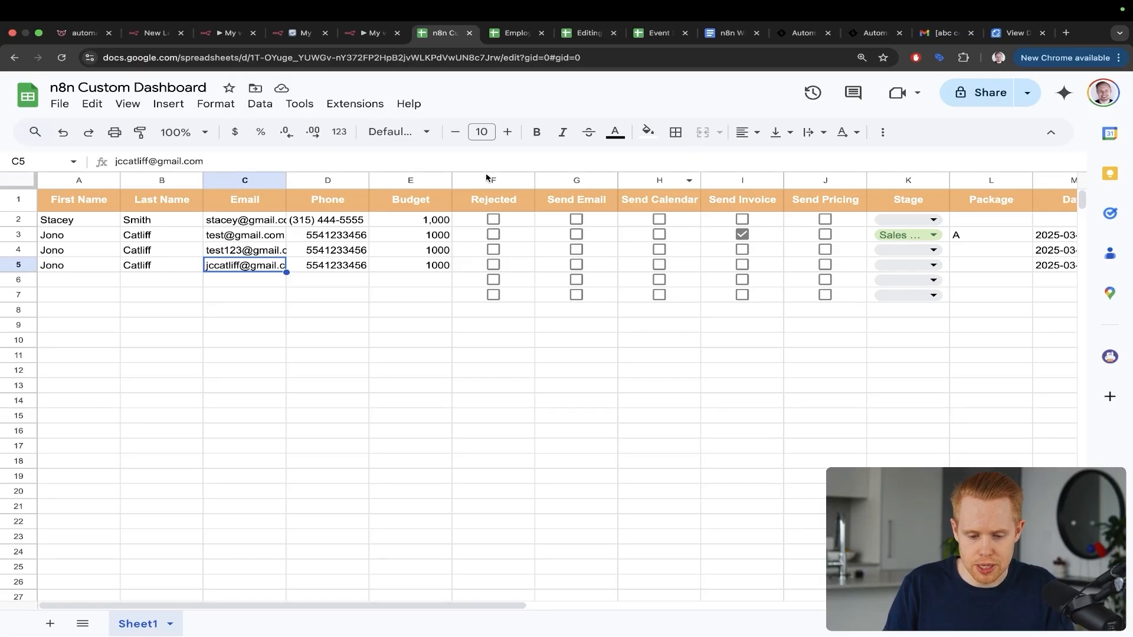
key("ctrl+shift+Tab")
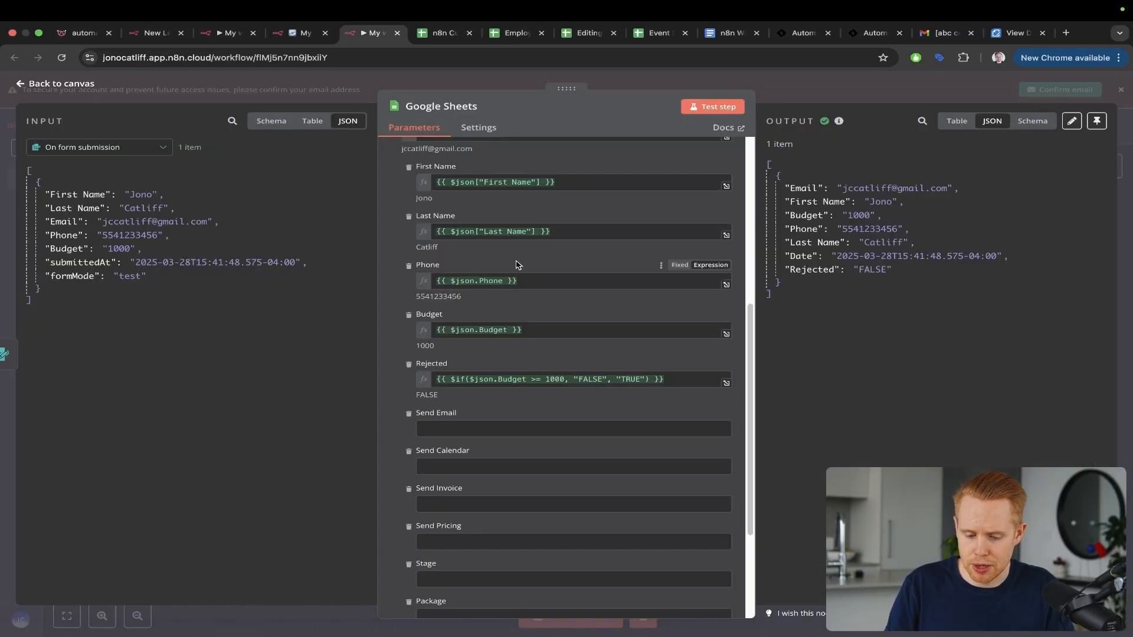
left_click_drag(548, 264, 492, 370)
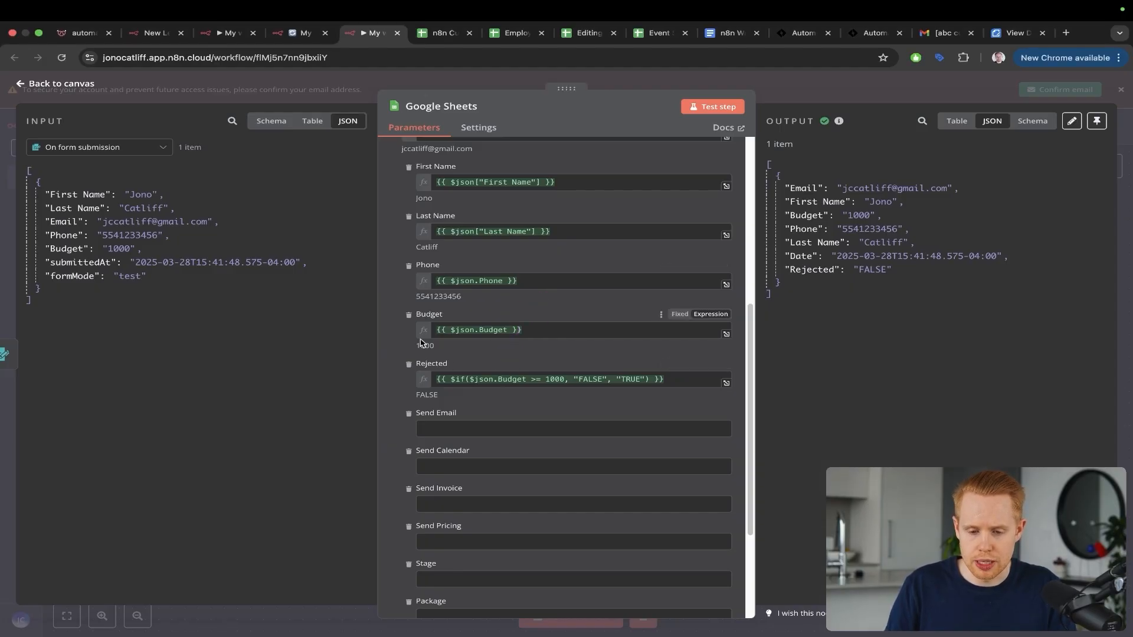
Step: Replace $json.Budget with 900 in the Rejected expression and test the step
left_click(529, 380)
left_click_drag(529, 379, 475, 380)
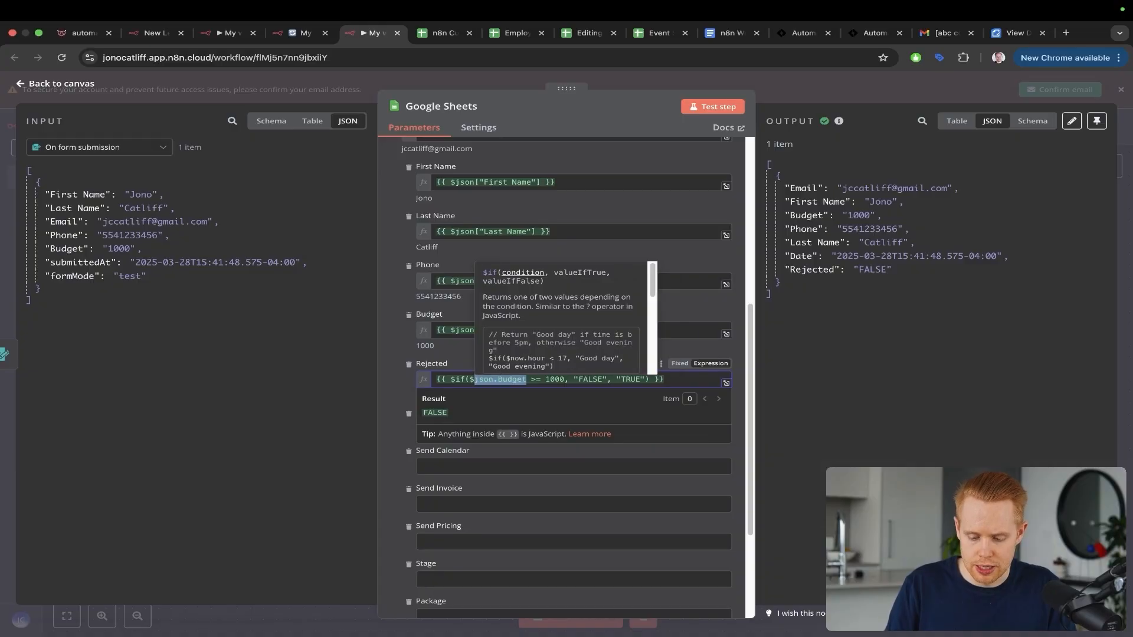
type("900")
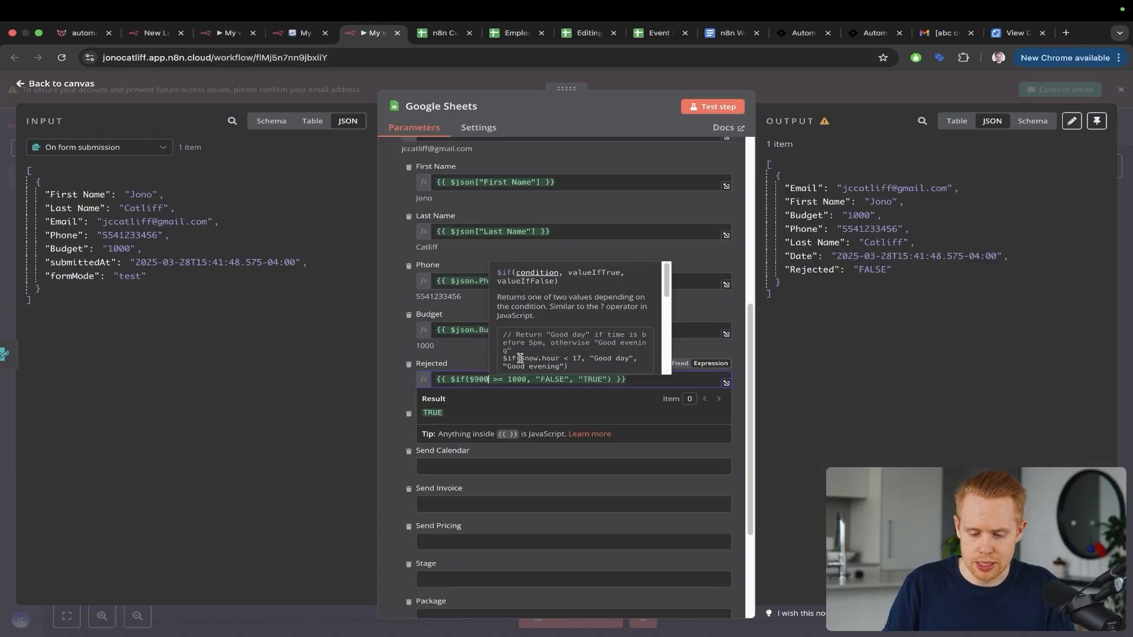
key("Left")
key("Left")
key("Left")
key("BackSpace")
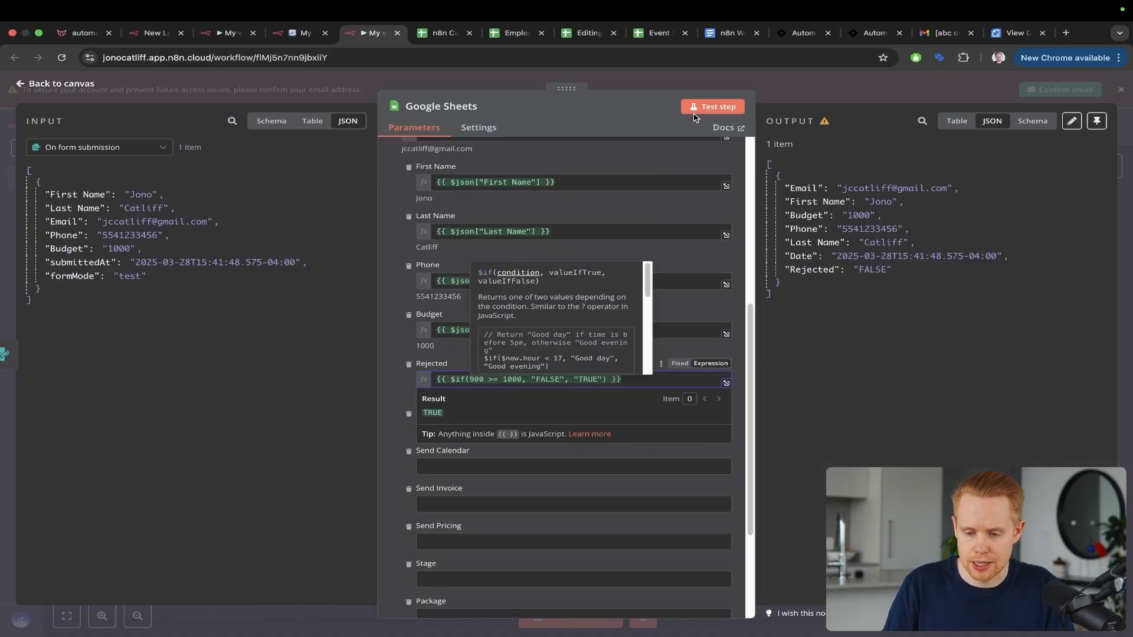
left_click(694, 112)
Step: Confirm in the spreadsheet that row 5's Rejected box is now ticked
key("ctrl+Tab")
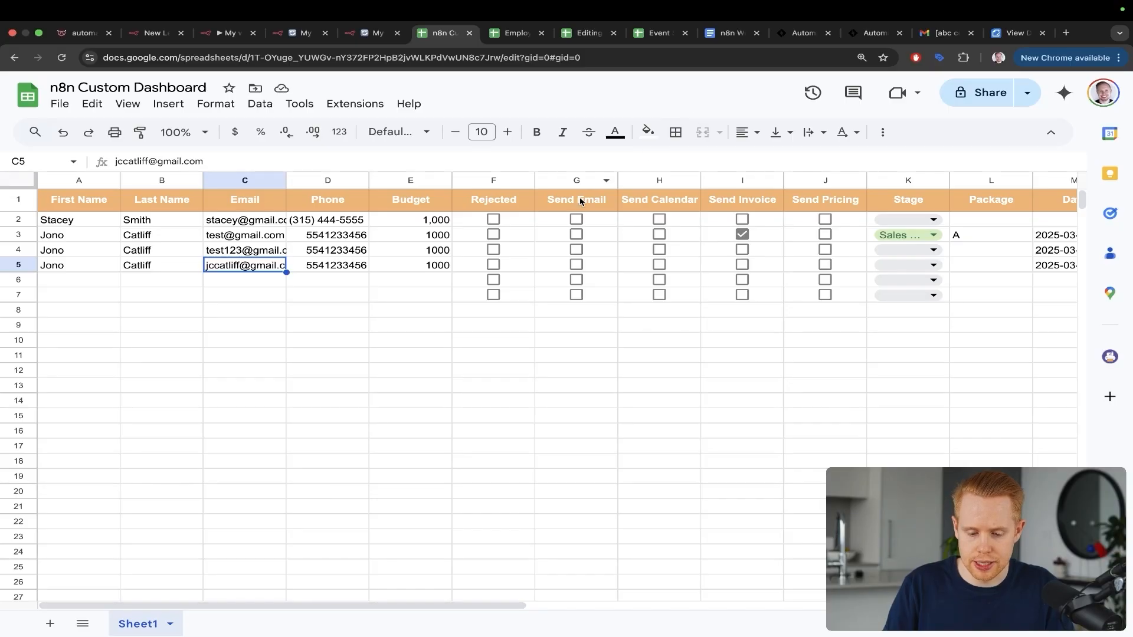
key("ctrl+a")
mouse_move(513, 190)
left_mouse_down()
mouse_move(523, 196)
mouse_move(510, 268)
left_mouse_up()
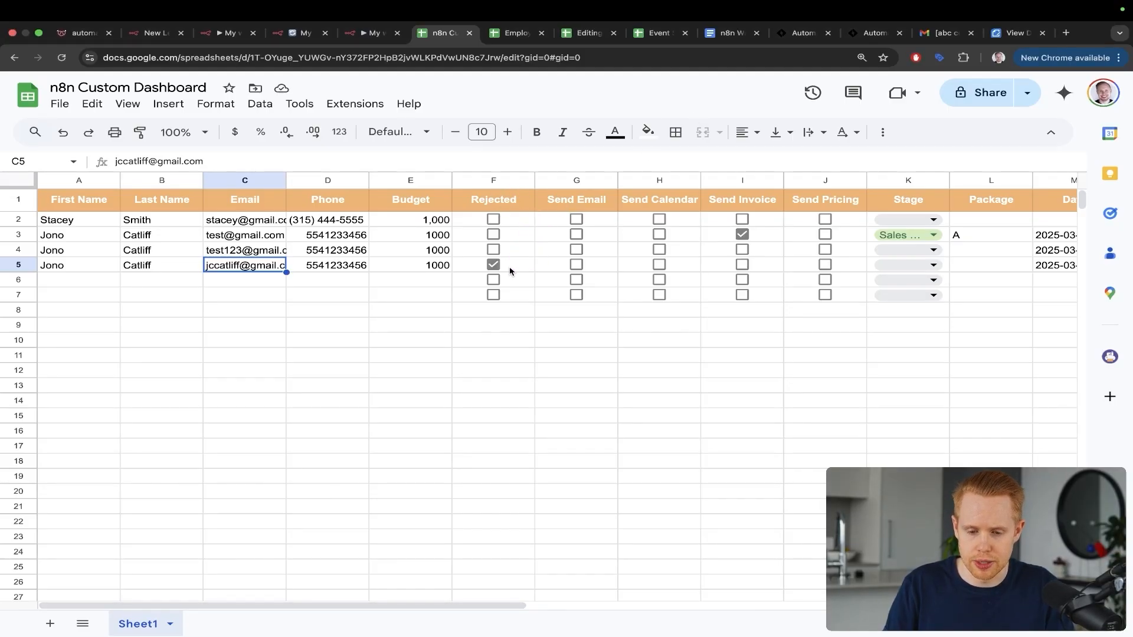
key("ctrl+shift+Tab")
Step: Restore $json.Budget in the Rejected expression and close the node
left_click(487, 379)
key("super+z")
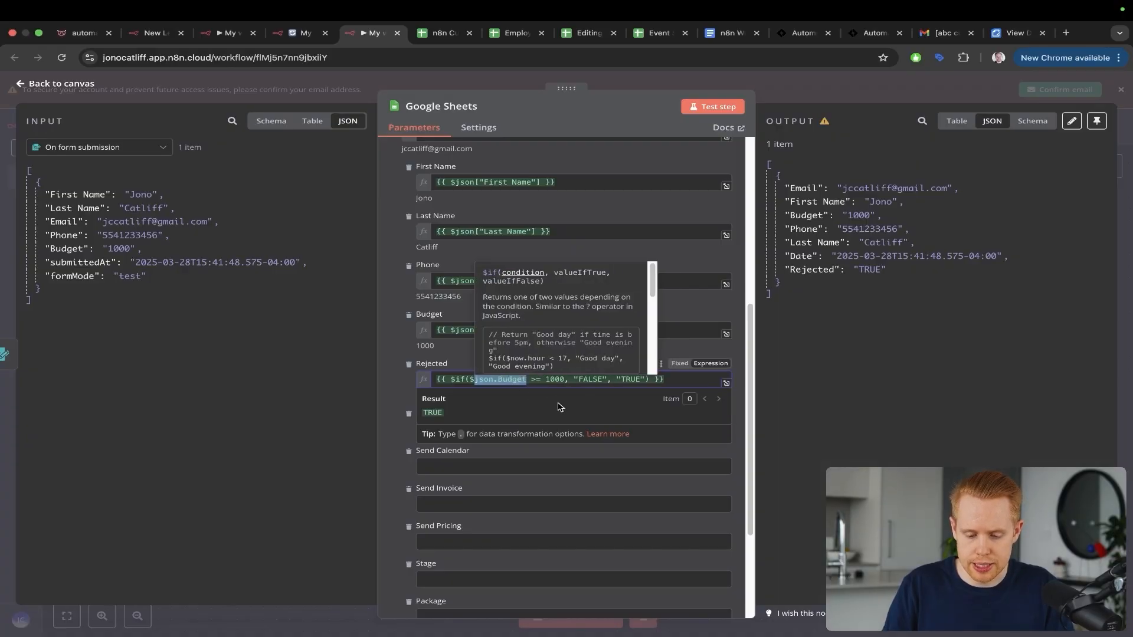
left_click(945, 311)
left_click(1132, 150)
key("super+s")
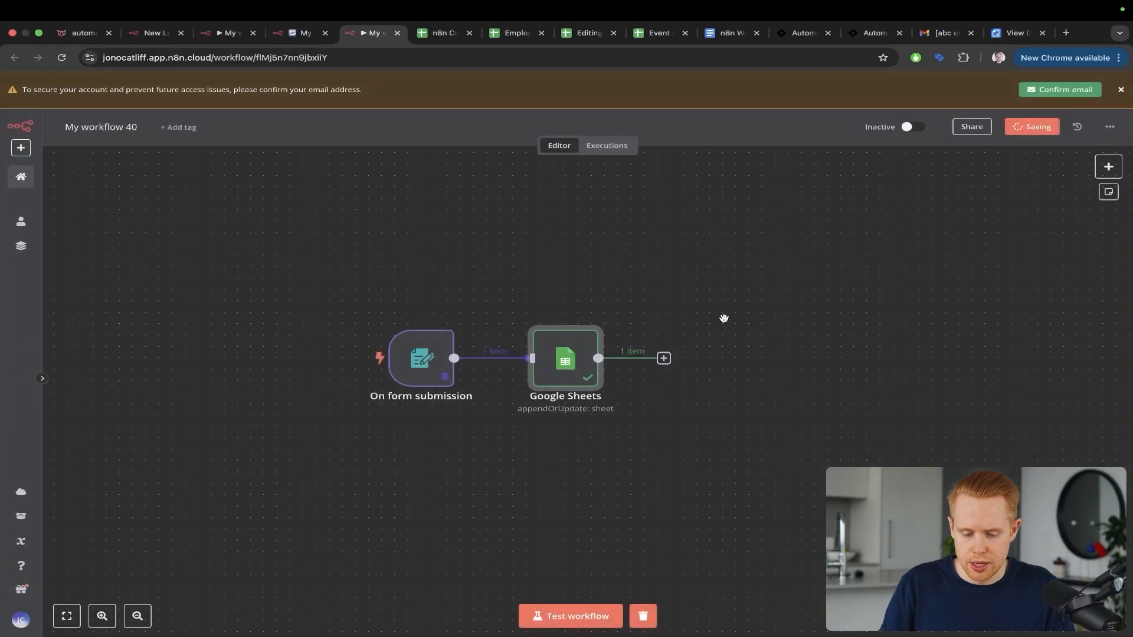
scroll(725, 322, "right", 3)
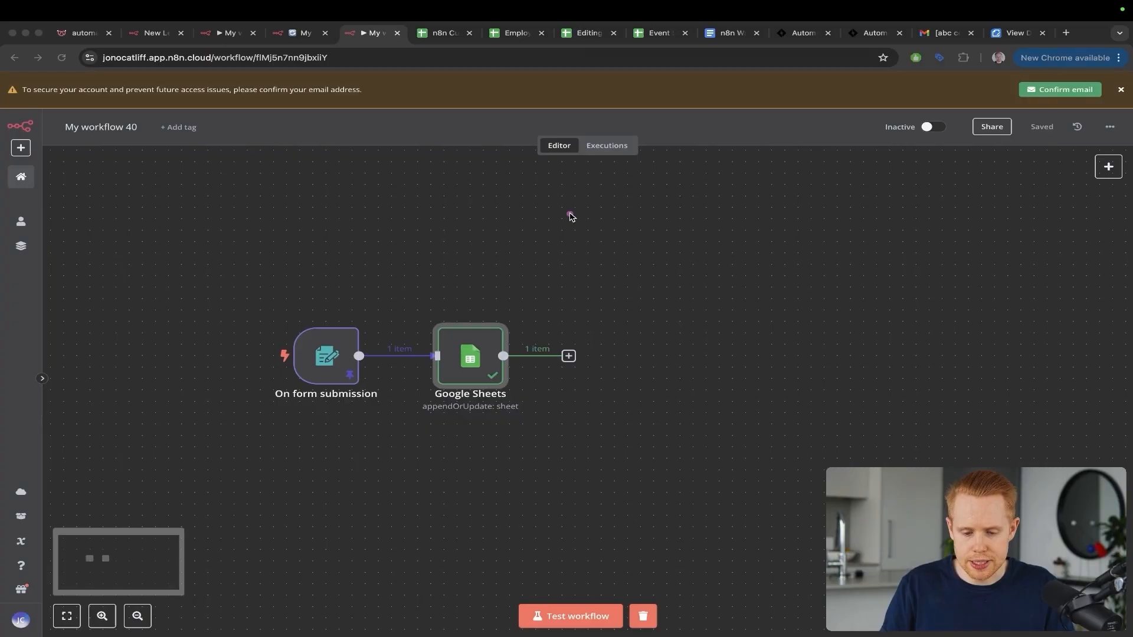
left_click_drag(568, 213, 477, 324)
mouse_move(254, 308)
left_mouse_down()
mouse_move(271, 287)
mouse_move(443, 254)
mouse_move(472, 320)
left_mouse_up()
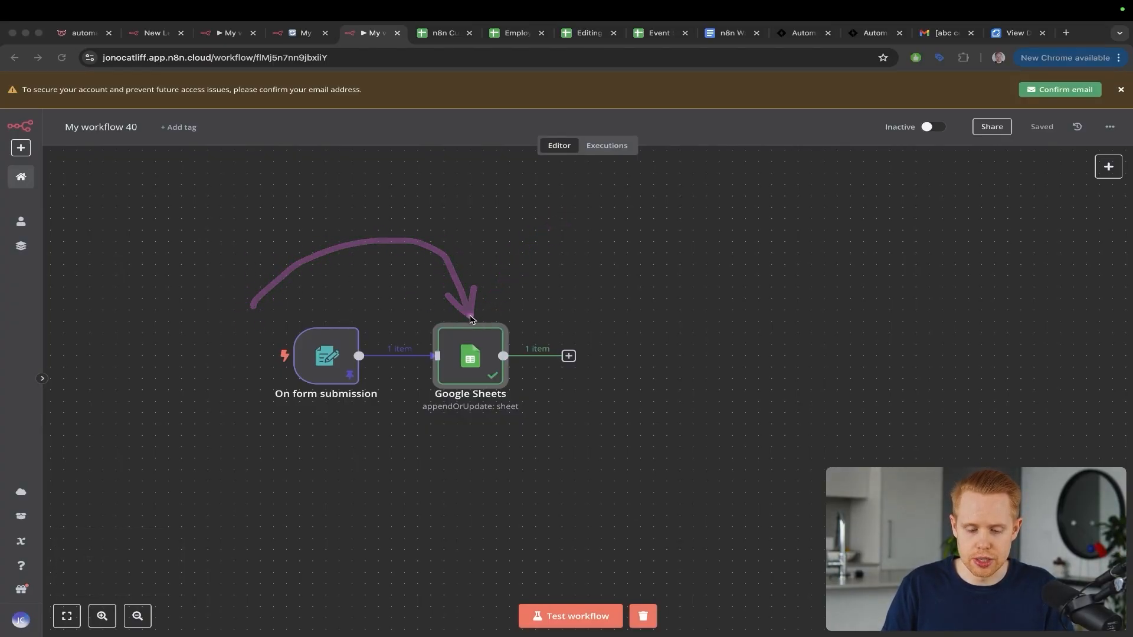
key("Escape")
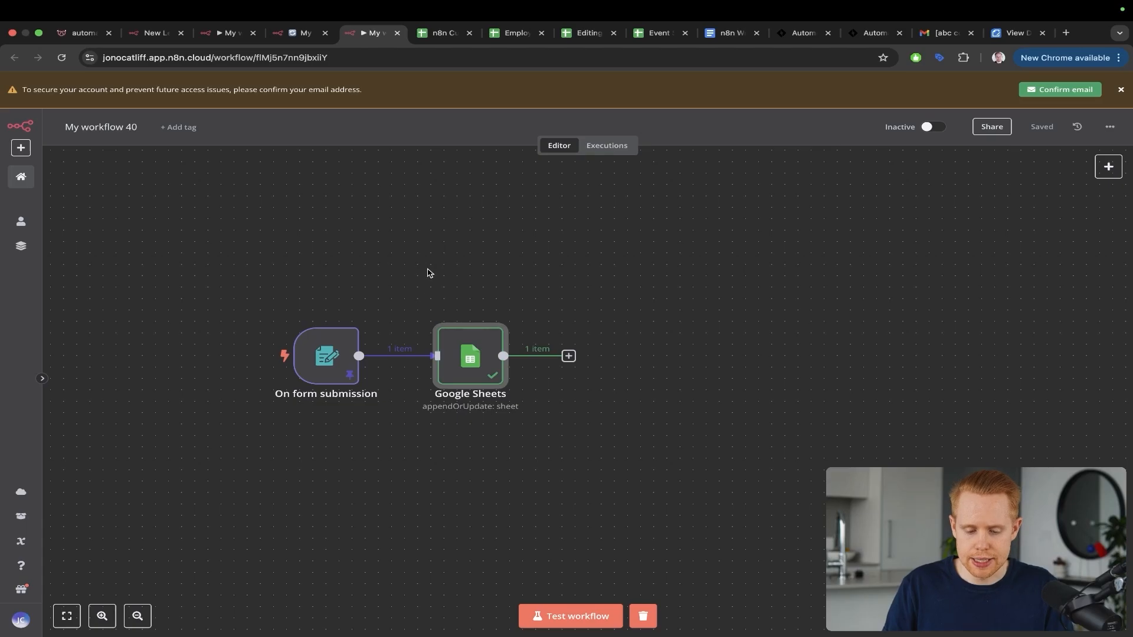
left_click_drag(476, 269, 327, 335)
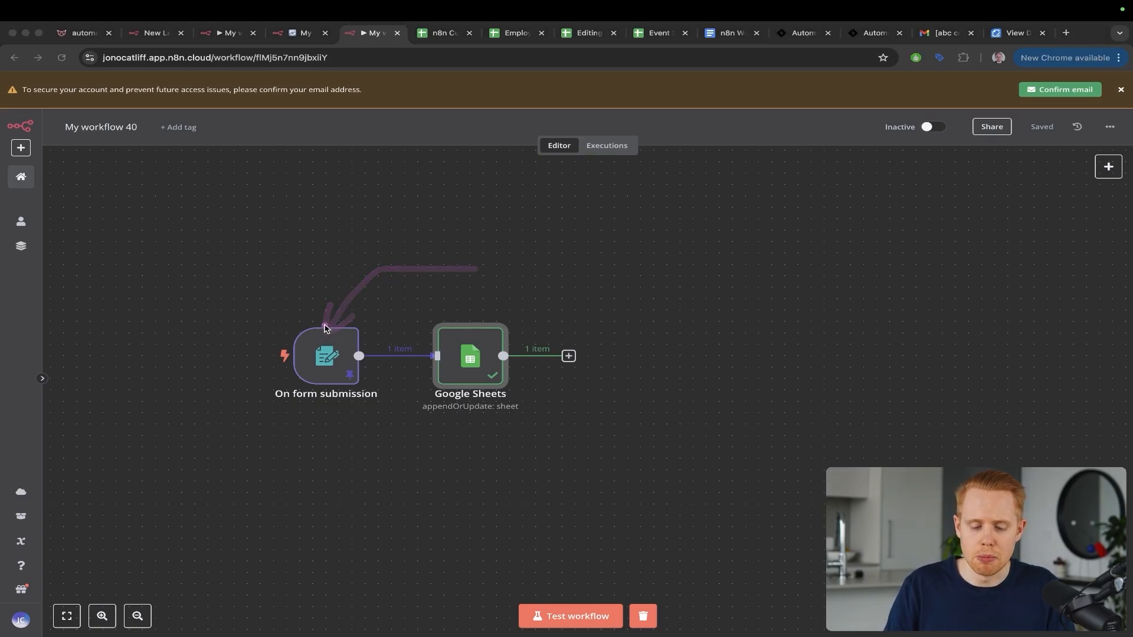
left_click_drag(324, 328, 462, 320)
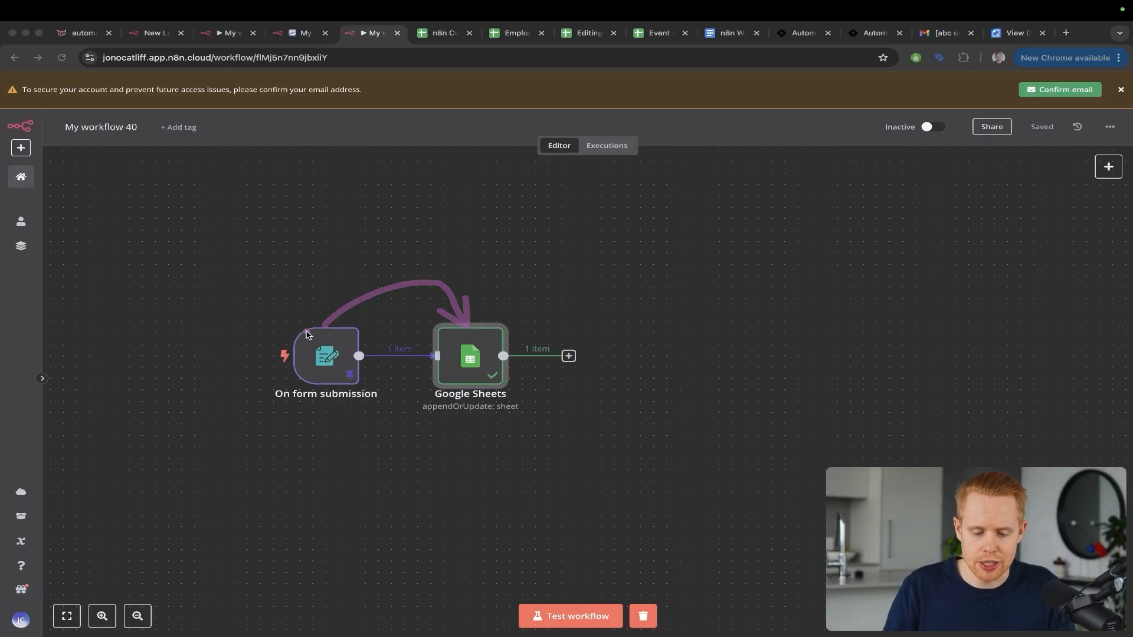
mouse_move(304, 333)
left_mouse_down()
mouse_move(389, 287)
mouse_move(481, 346)
left_mouse_up()
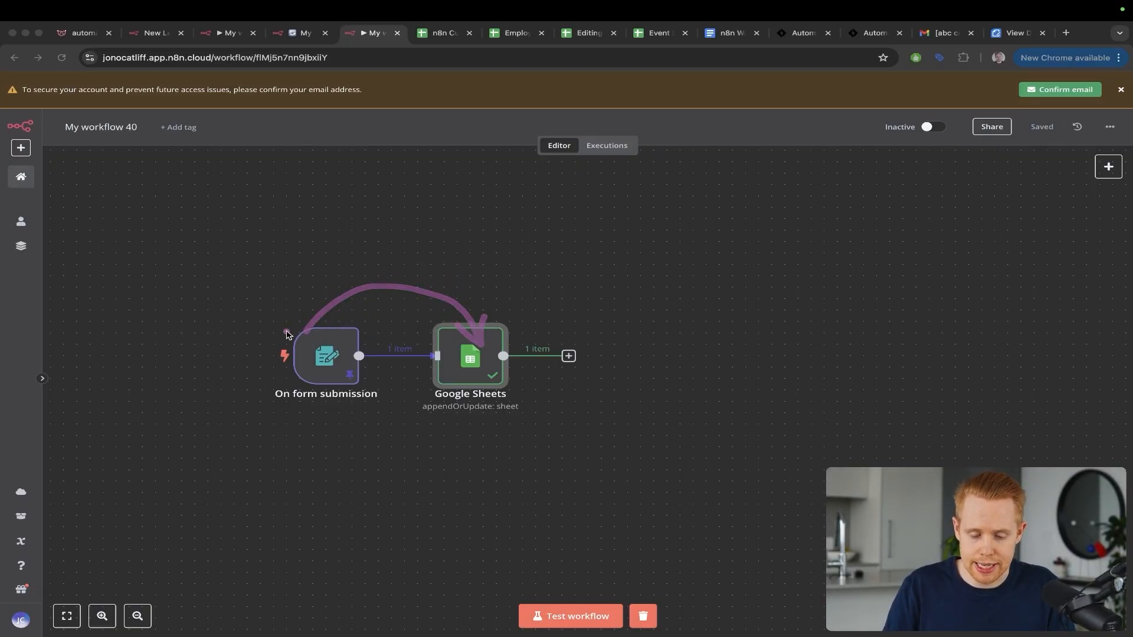
mouse_move(285, 334)
left_mouse_down()
mouse_move(318, 301)
mouse_move(491, 327)
left_mouse_up()
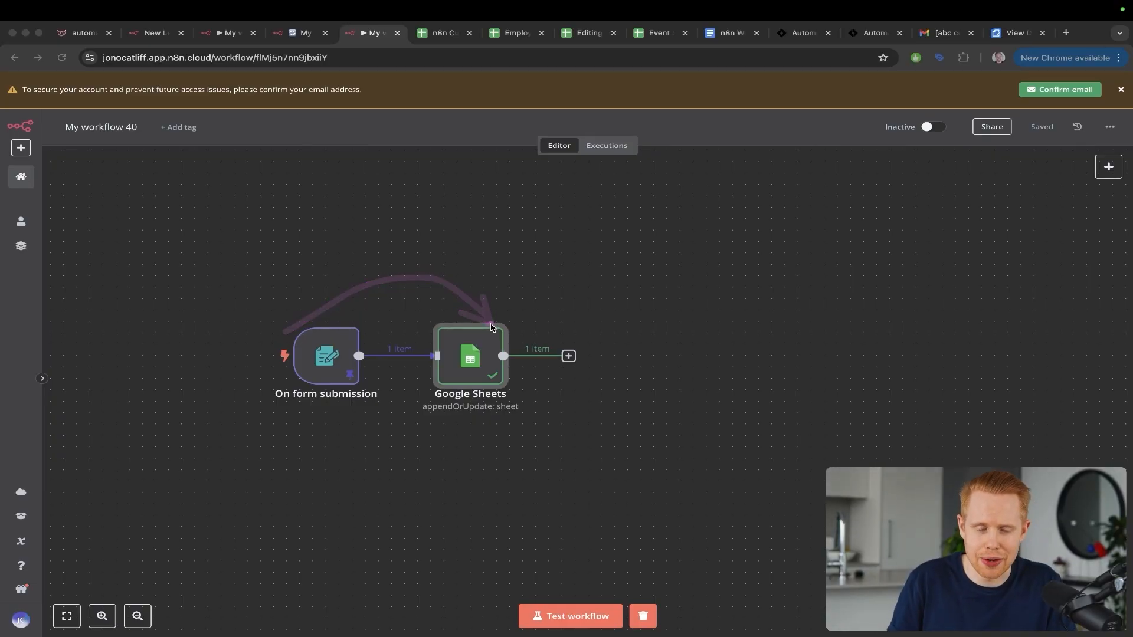
key("Escape")
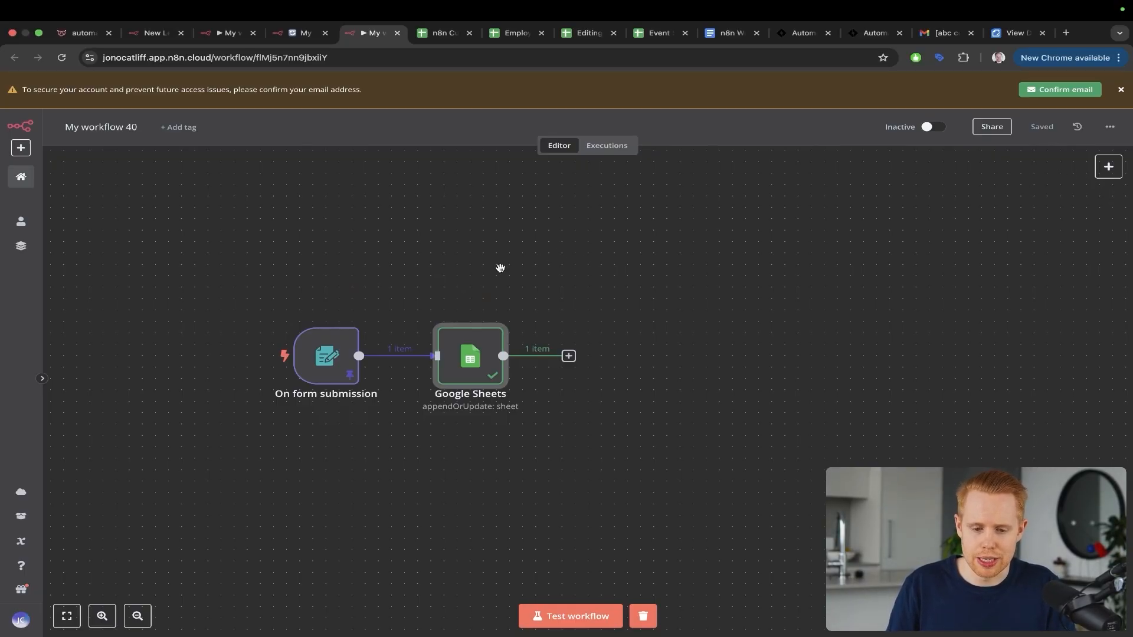
key("ctrl+Tab")
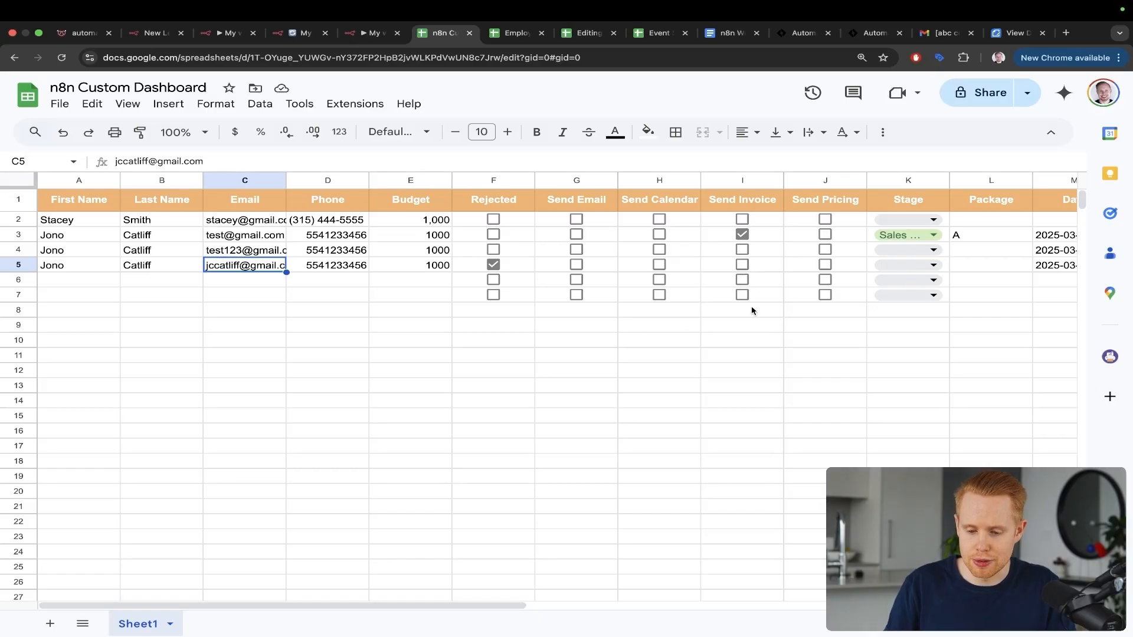
mouse_move(714, 281)
left_mouse_down()
mouse_move(848, 229)
mouse_move(894, 276)
left_mouse_up()
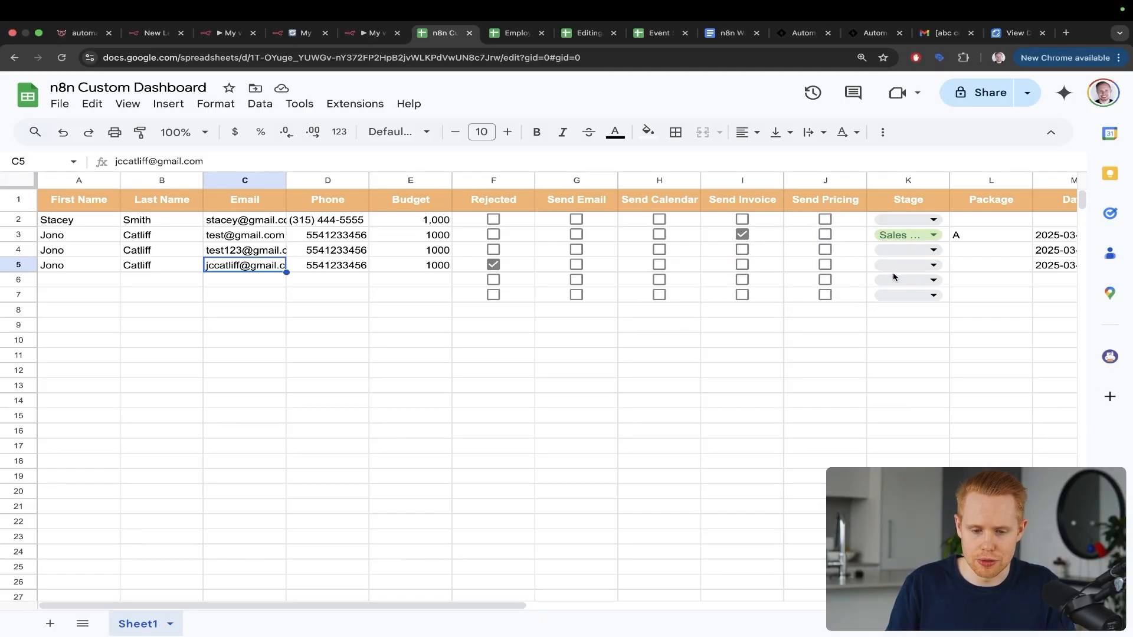
left_click_drag(762, 300, 874, 259)
key("ctrl+shift+Tab")
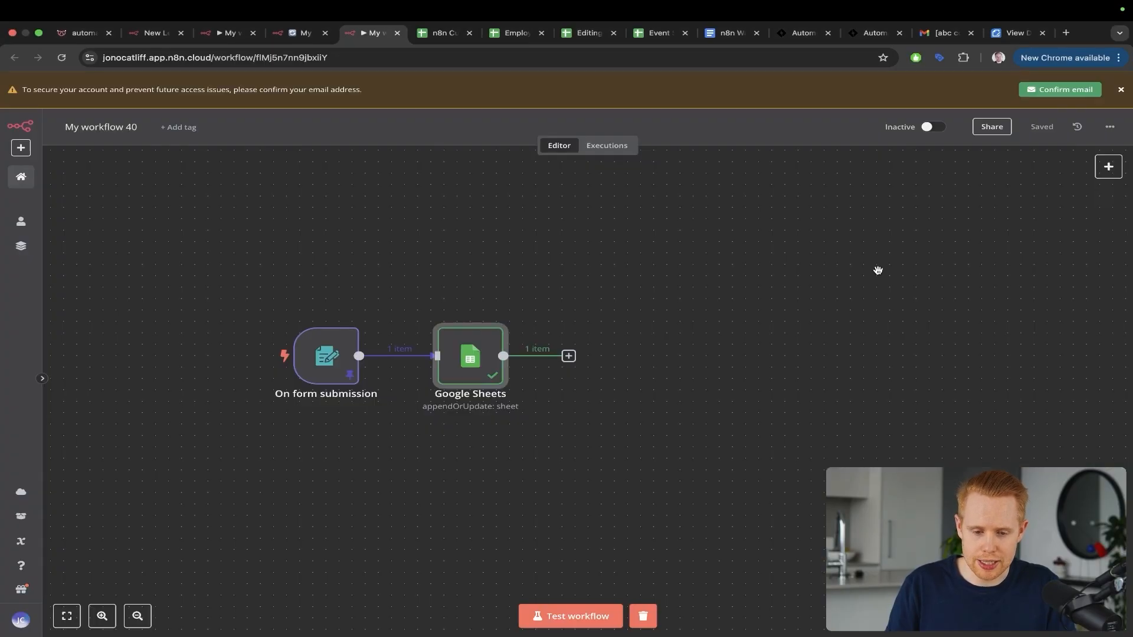
Step: Open the Google Sheets node and check the Stage options available in cell K5
double_click(490, 363)
scroll(501, 394, "down", 10)
scroll(501, 394, "down", 2)
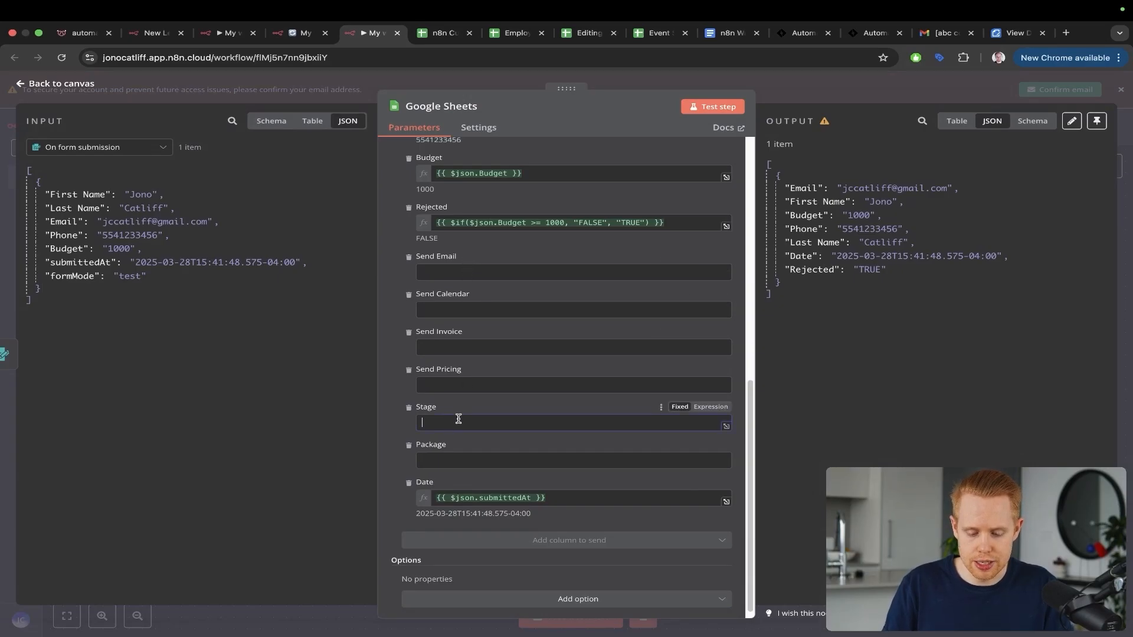
key("ctrl+Tab")
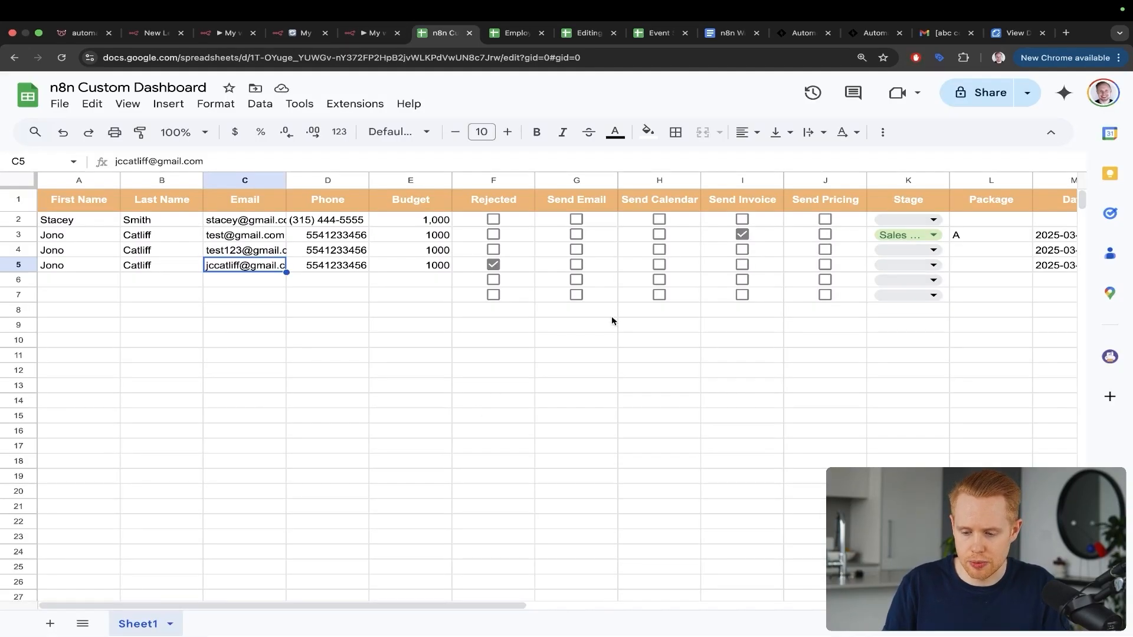
left_click(915, 262)
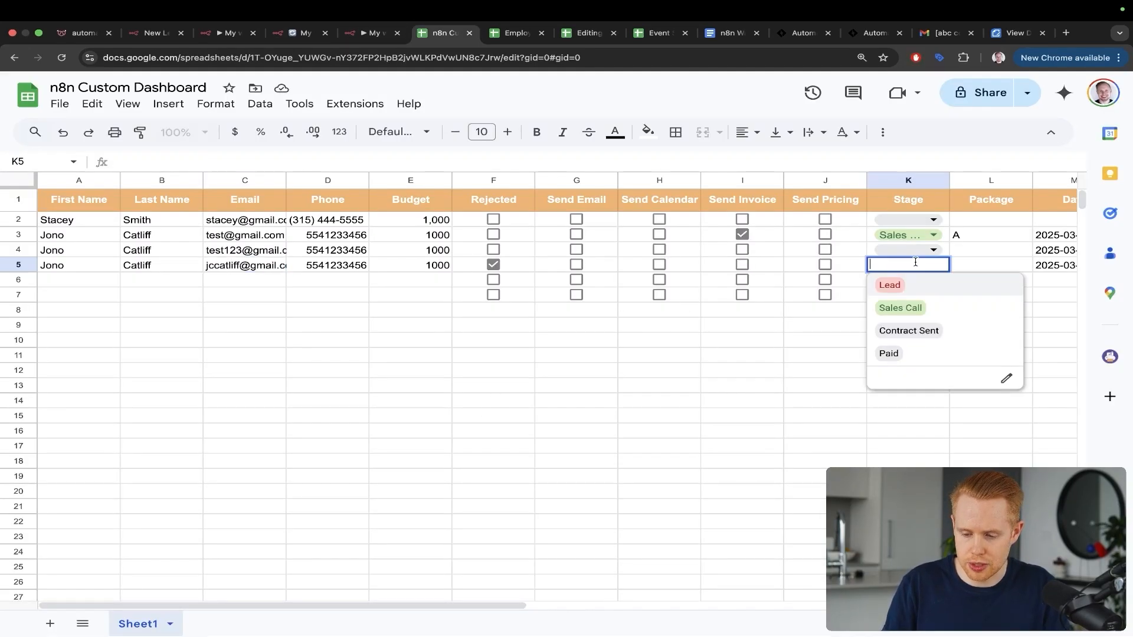
left_click(843, 268)
Step: Set the Stage field to Lead and test the step
key("ctrl+shift+Tab")
key("ctrl+a")
type("Lead")
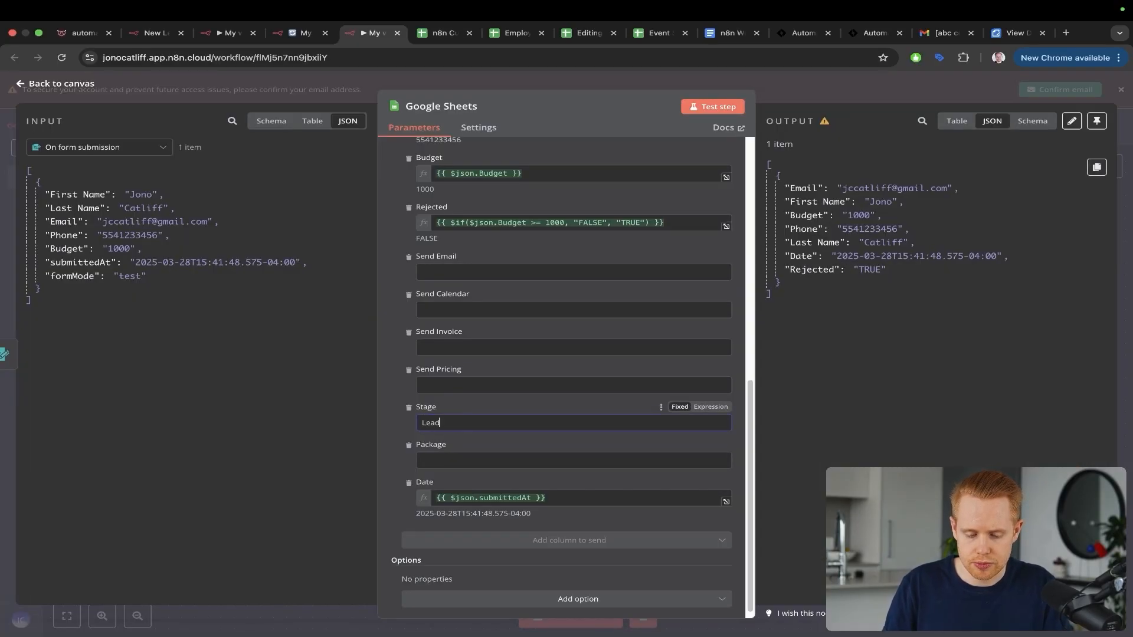
left_click(713, 106)
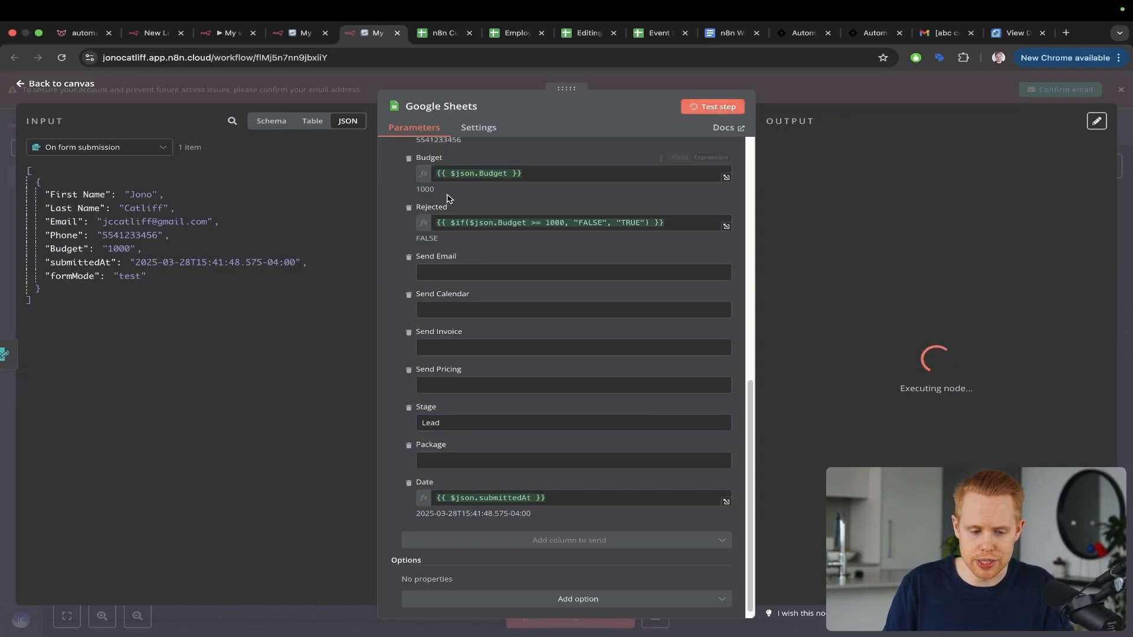
Step: Verify K5 shows Lead with Rejected unticked, and widen the Stage column
key("ctrl+Tab")
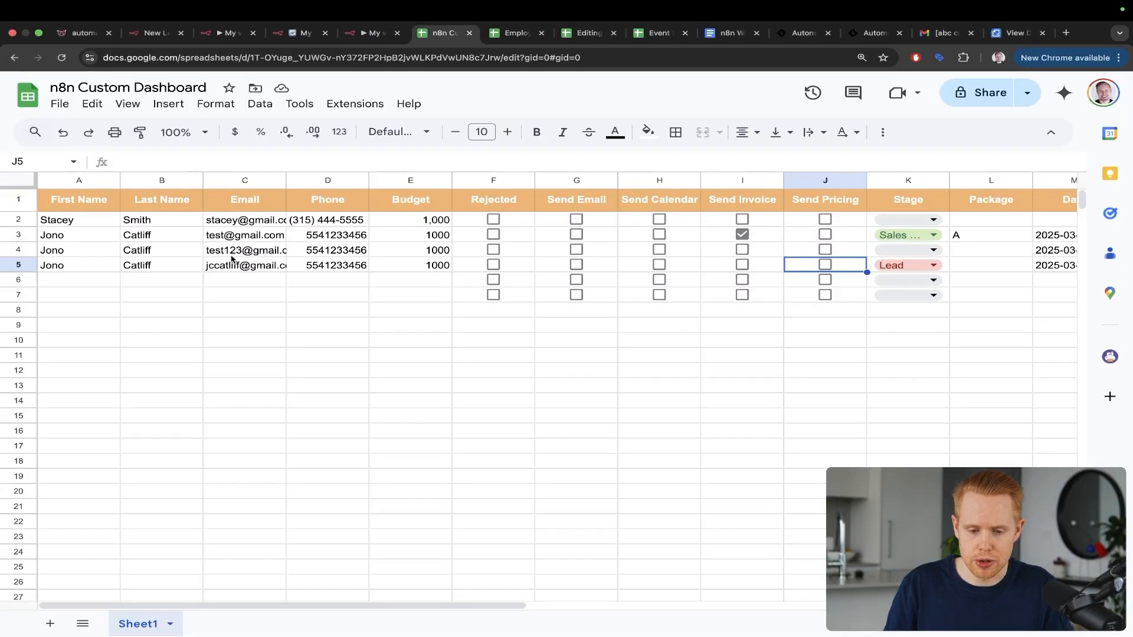
left_click_drag(963, 182, 896, 258)
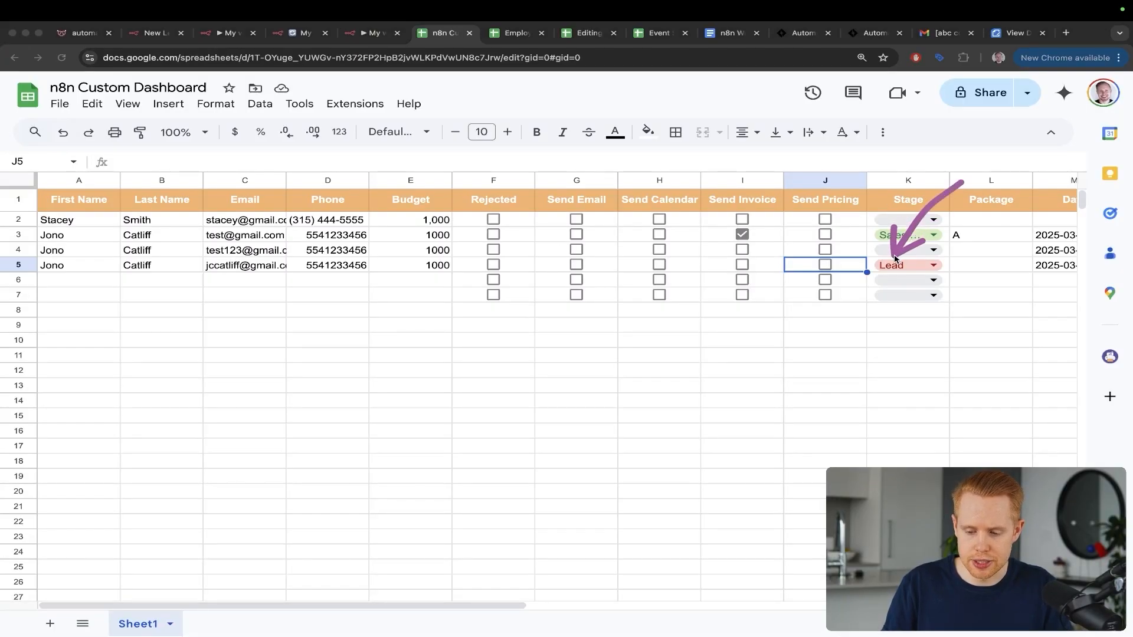
mouse_move(754, 265)
left_mouse_down()
mouse_move(851, 238)
mouse_move(893, 263)
left_mouse_up()
key("s")
key("Escape")
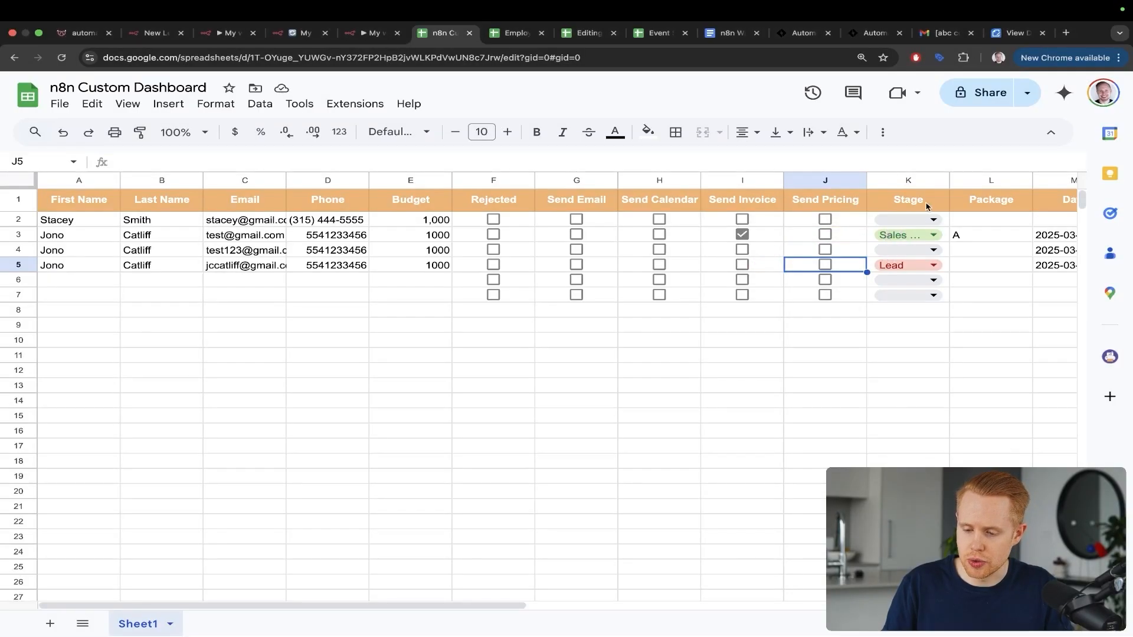
mouse_move(949, 180)
left_mouse_down()
mouse_move(988, 180)
mouse_move(926, 231)
left_mouse_up()
Step: Close the node and point out row 3's Sales Call stage in the sheet
key("ctrl+shift+Tab")
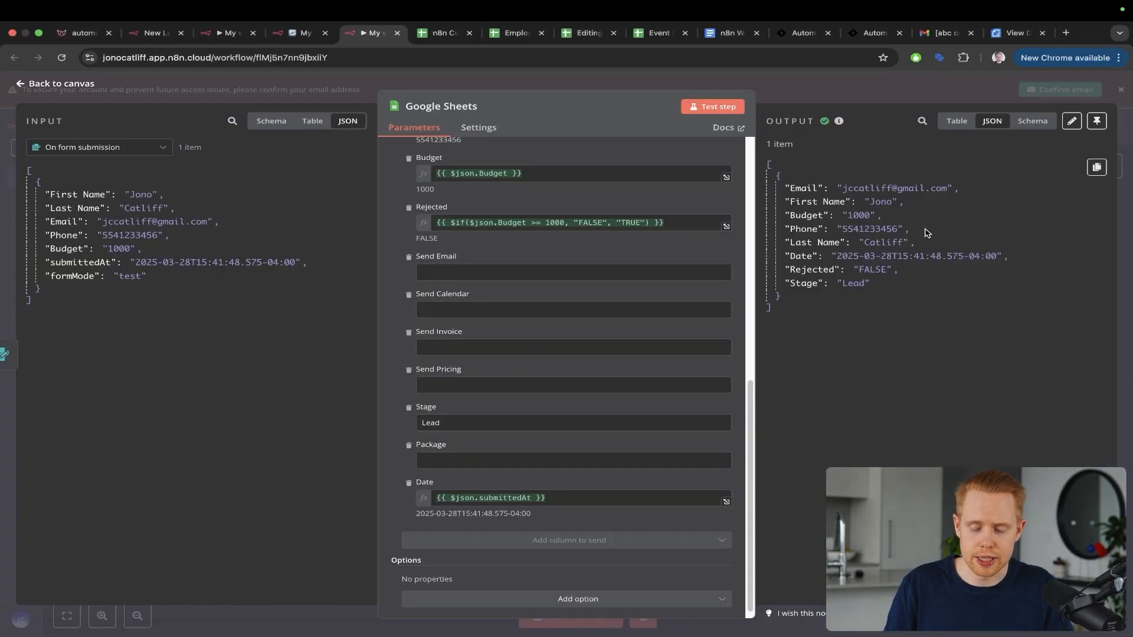
left_click(1124, 139)
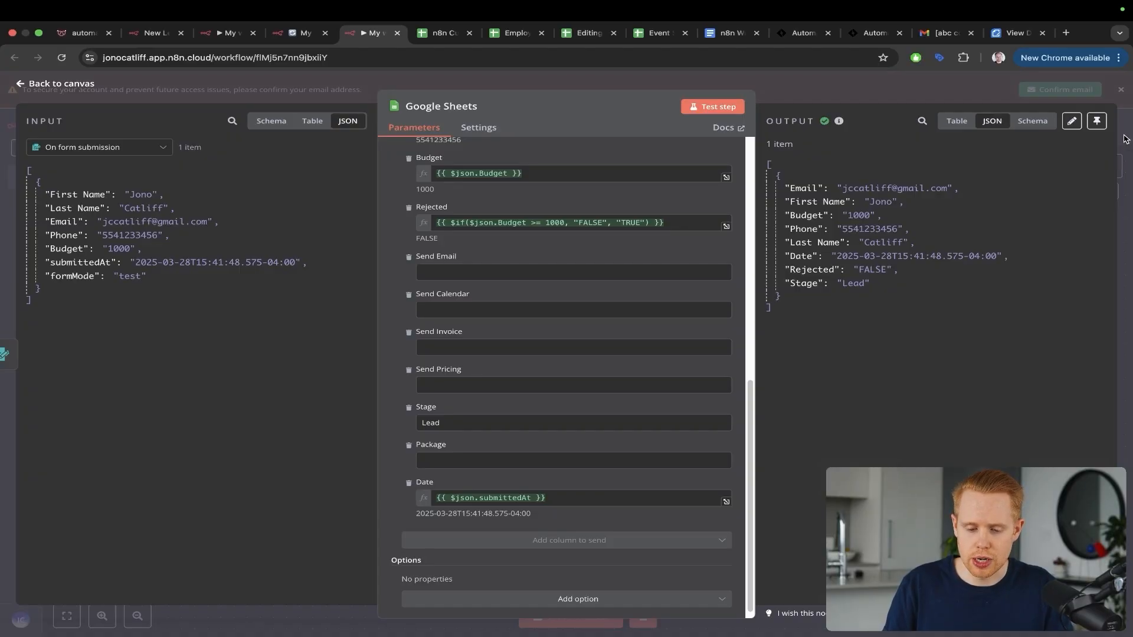
key("ctrl+Tab")
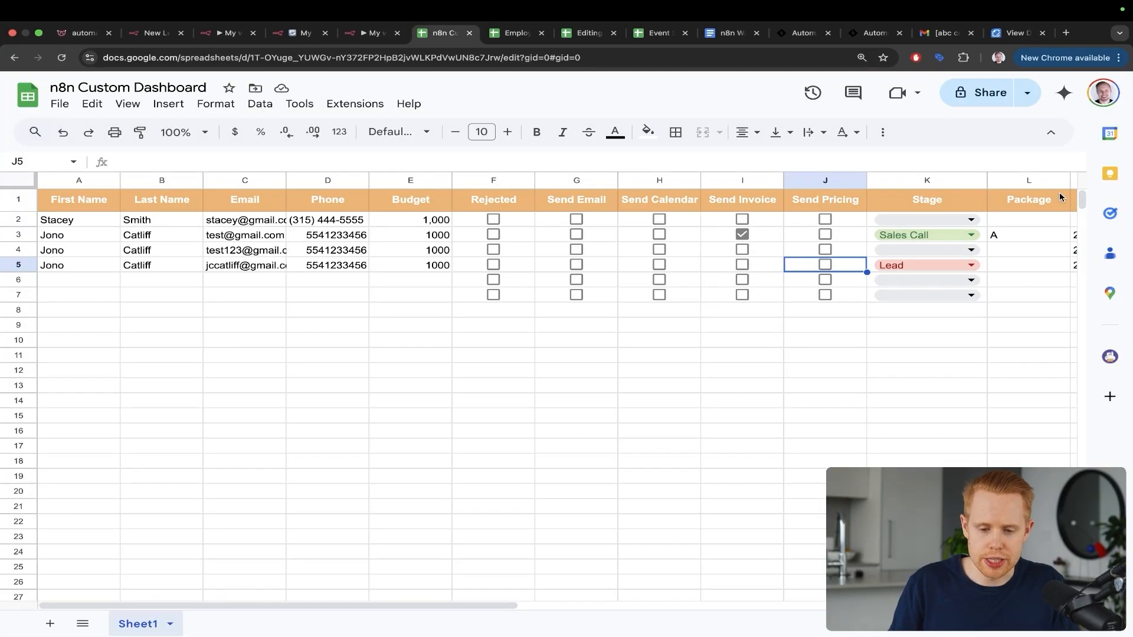
left_click_drag(669, 239, 881, 242)
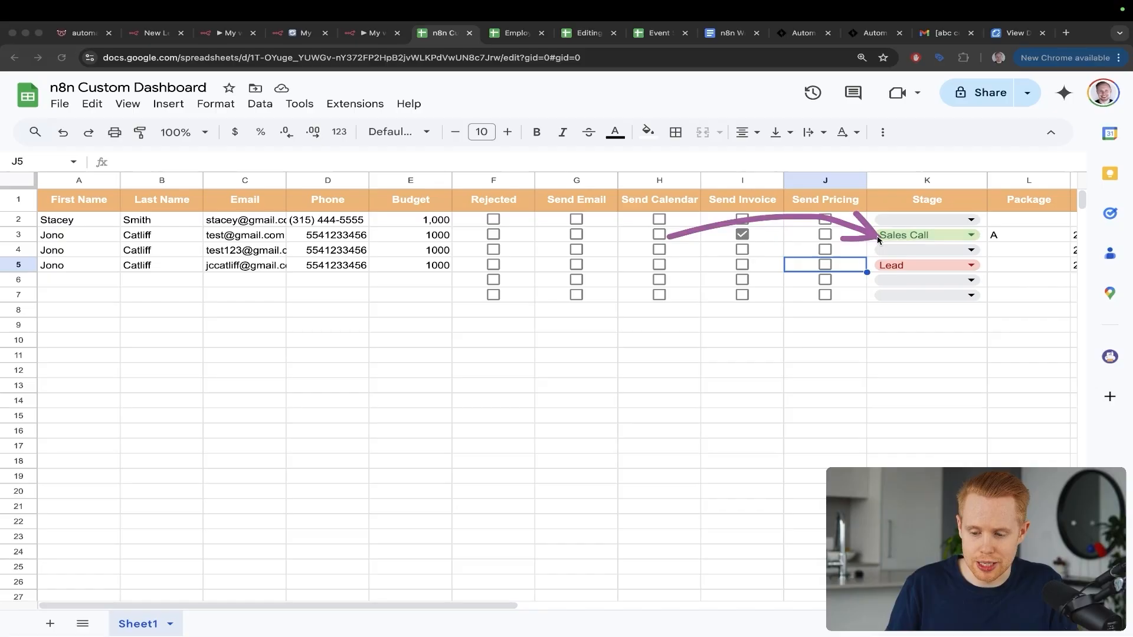
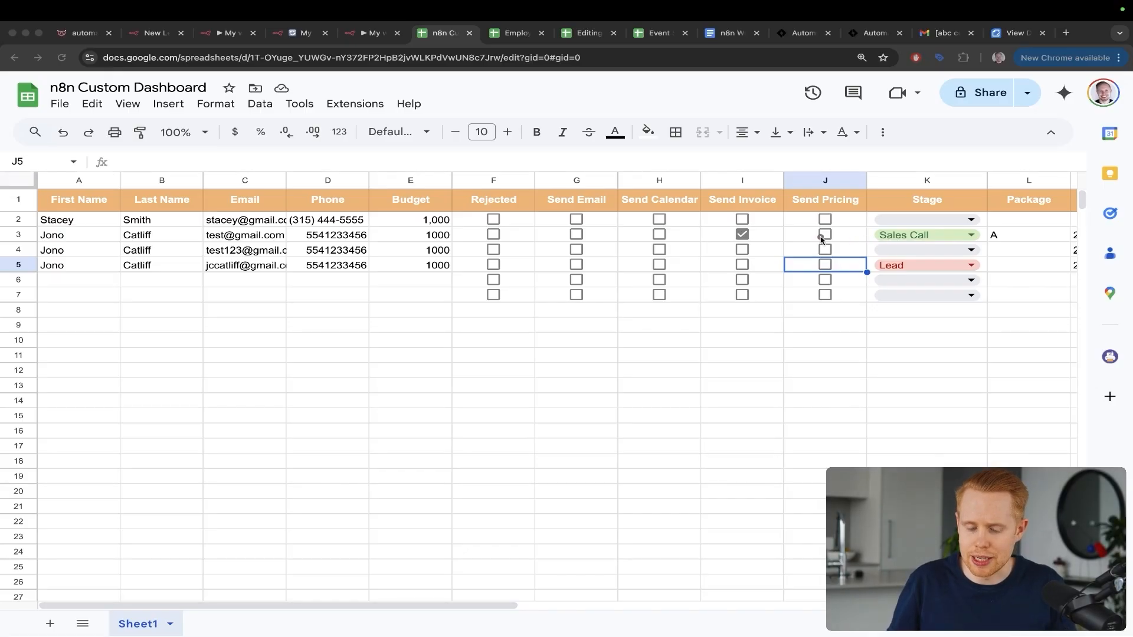
Step: Leave the Google Sheets dashboard and switch back to the n8n workflow tab
mouse_move(752, 241)
left_mouse_down()
mouse_move(832, 196)
mouse_move(927, 258)
left_mouse_up()
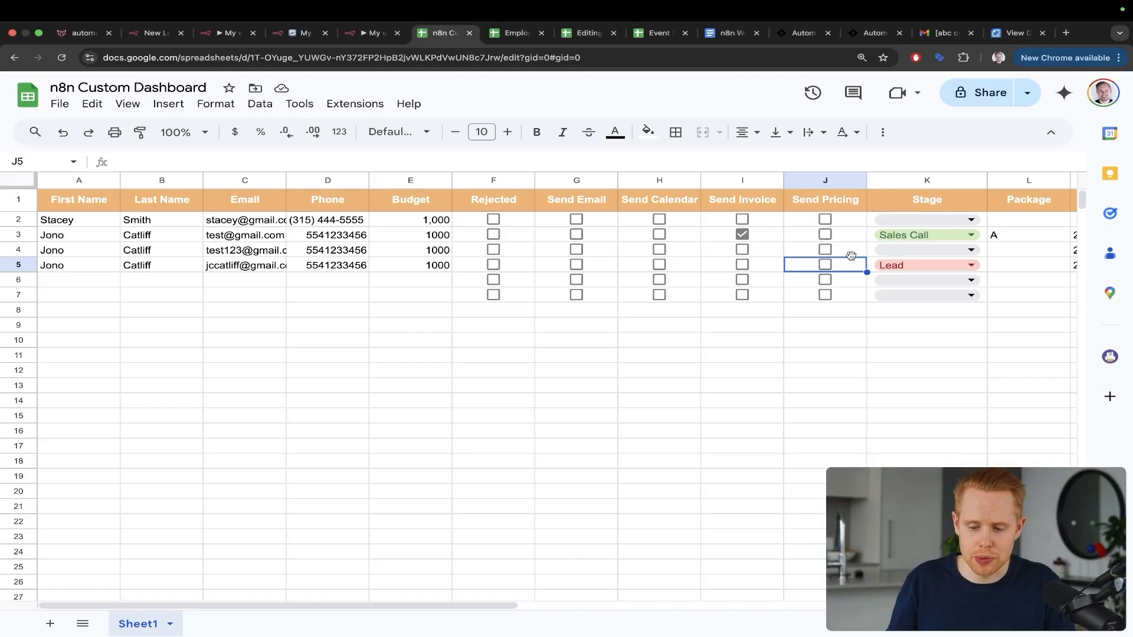
mouse_move(743, 261)
left_mouse_down()
mouse_move(873, 236)
mouse_move(894, 256)
left_mouse_up()
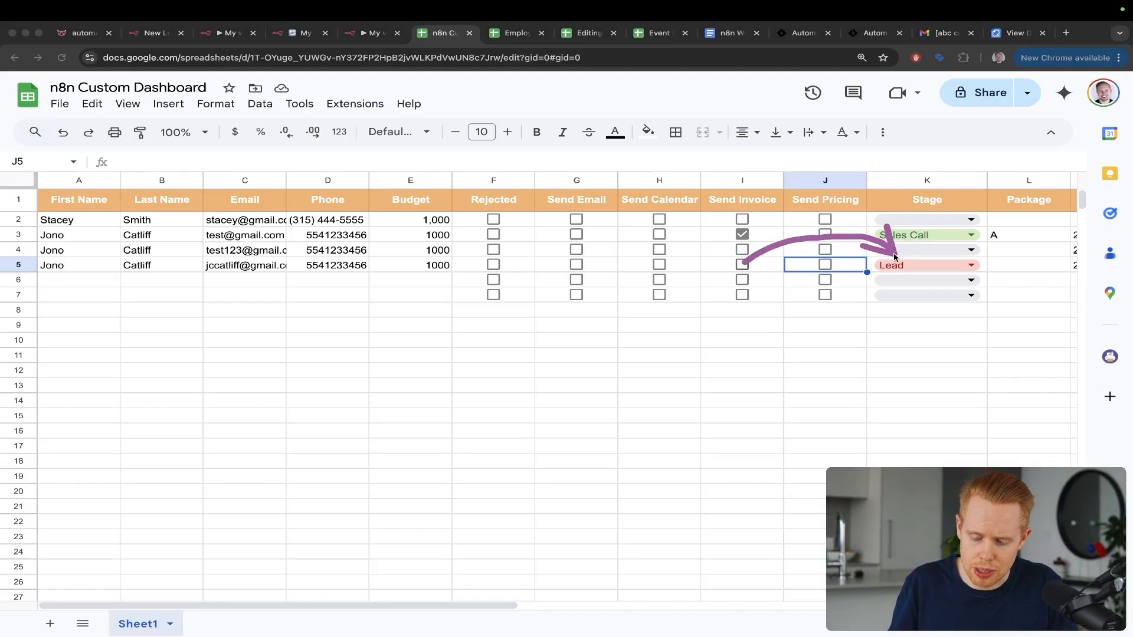
key("Escape")
key("ctrl+shift+Tab")
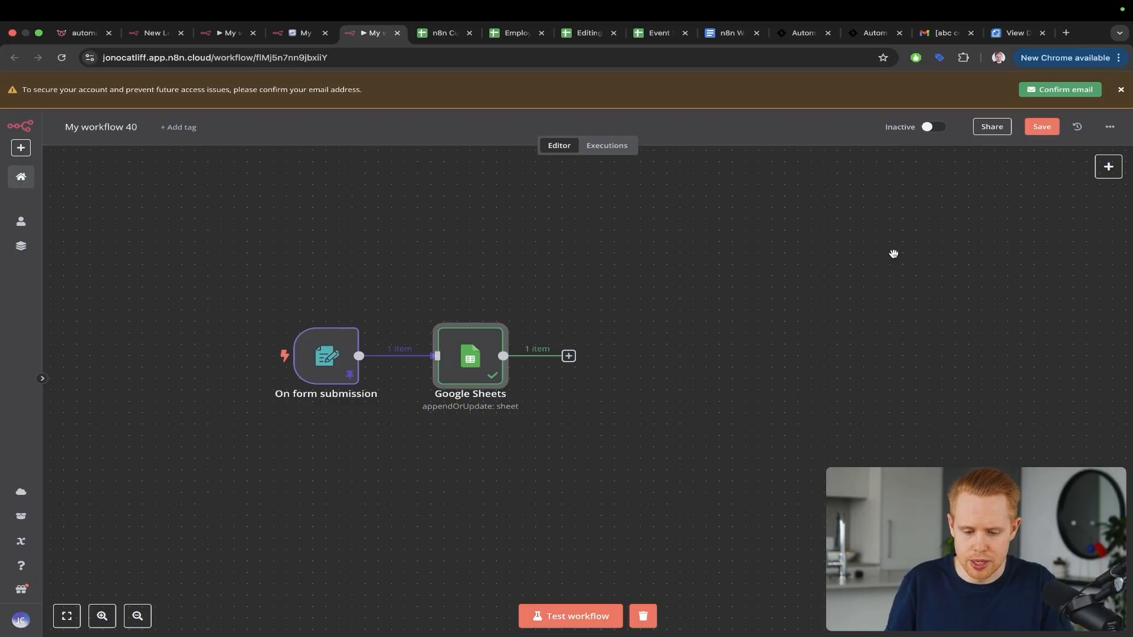
Step: Copy and paste the form-submission and Google Sheets node pair
scroll(675, 371, "down", 3)
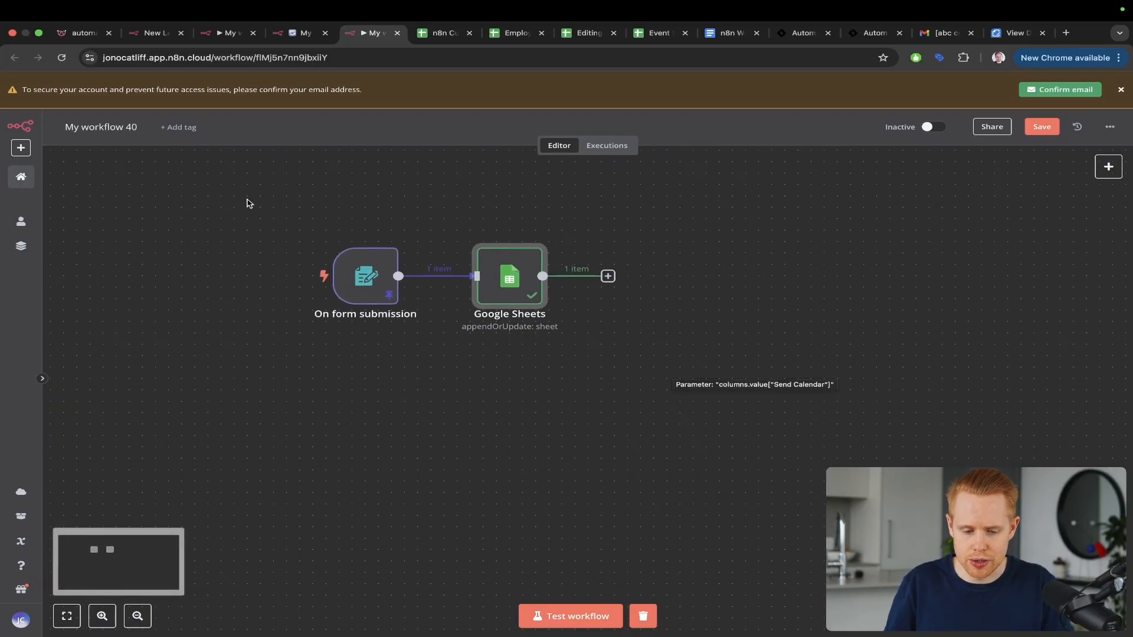
left_click_drag(247, 203, 557, 353)
left_click(268, 203)
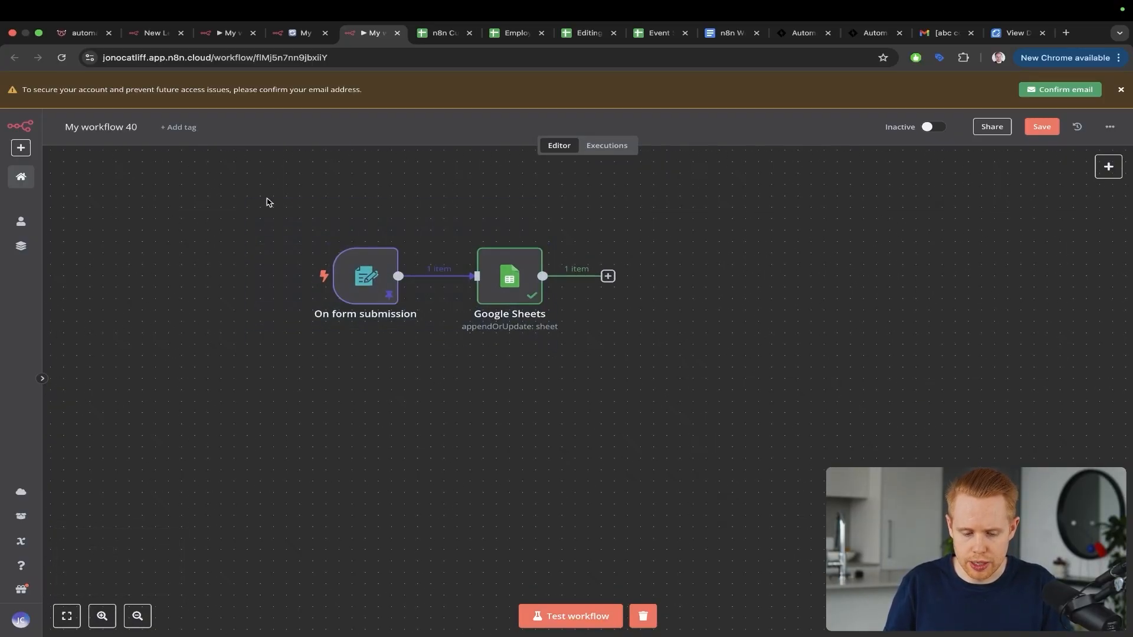
key("ctrl+a")
key("ctrl+c")
key("ctrl+v")
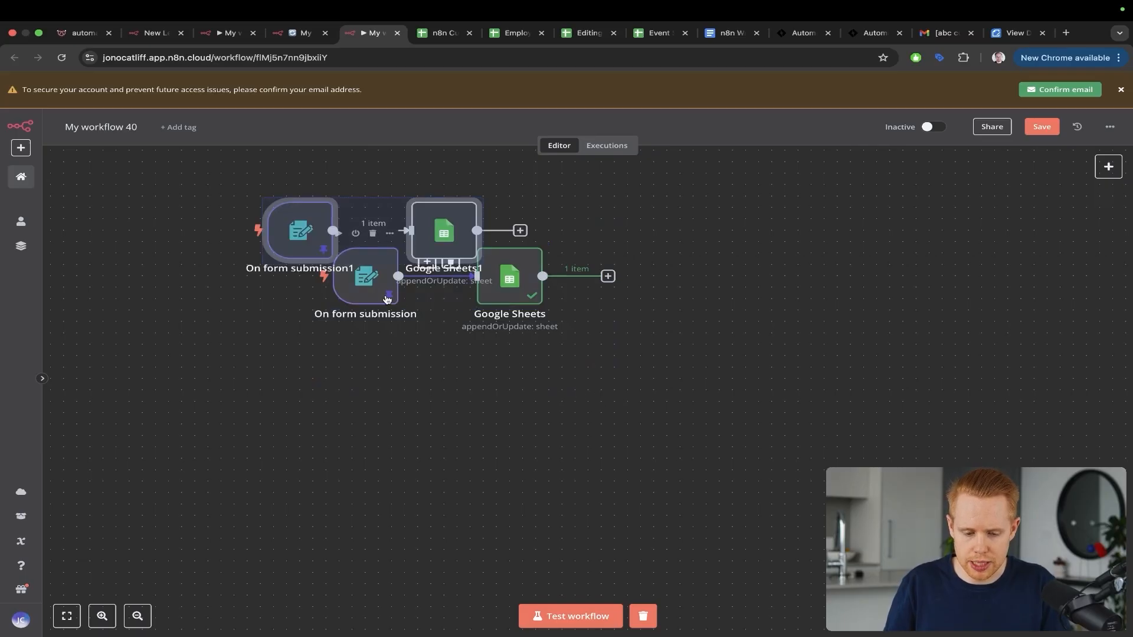
Step: Place the pasted On form submission1 and Google Sheets1 pair under the originals
left_click_drag(304, 239, 434, 468)
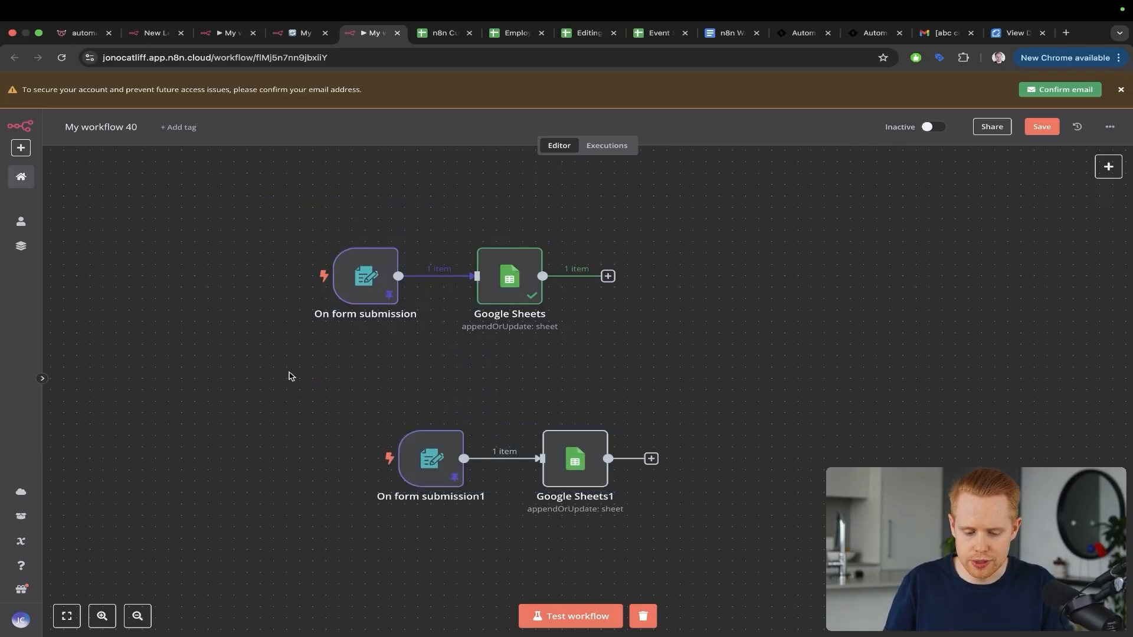
left_click_drag(290, 374, 673, 538)
scroll(675, 539, "down", 5)
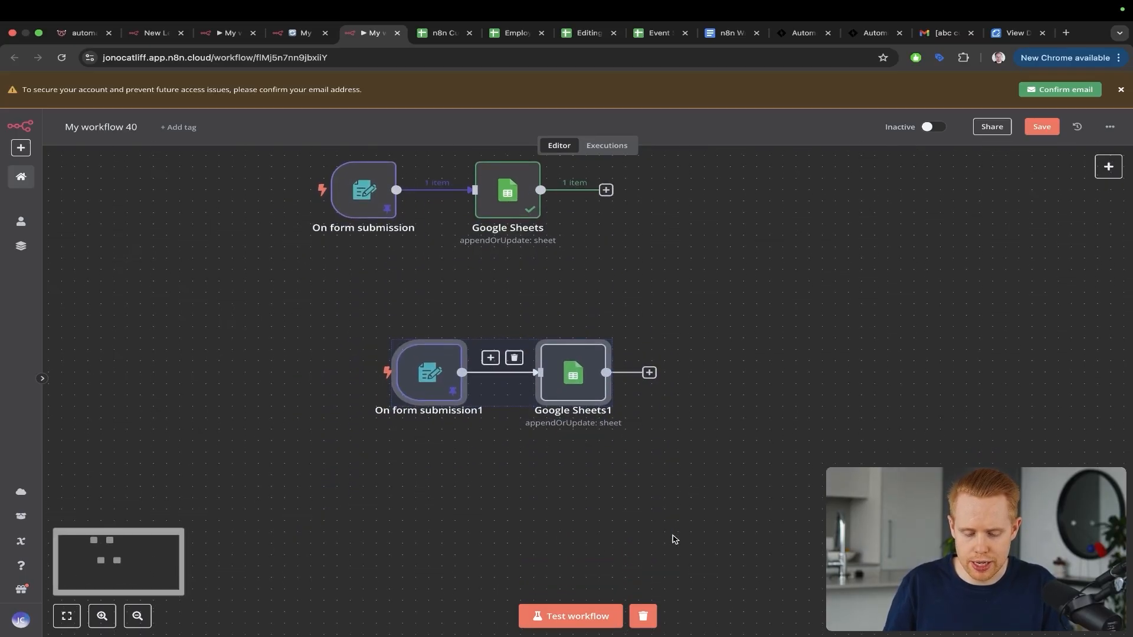
left_click_drag(431, 340, 367, 301)
left_click(355, 259)
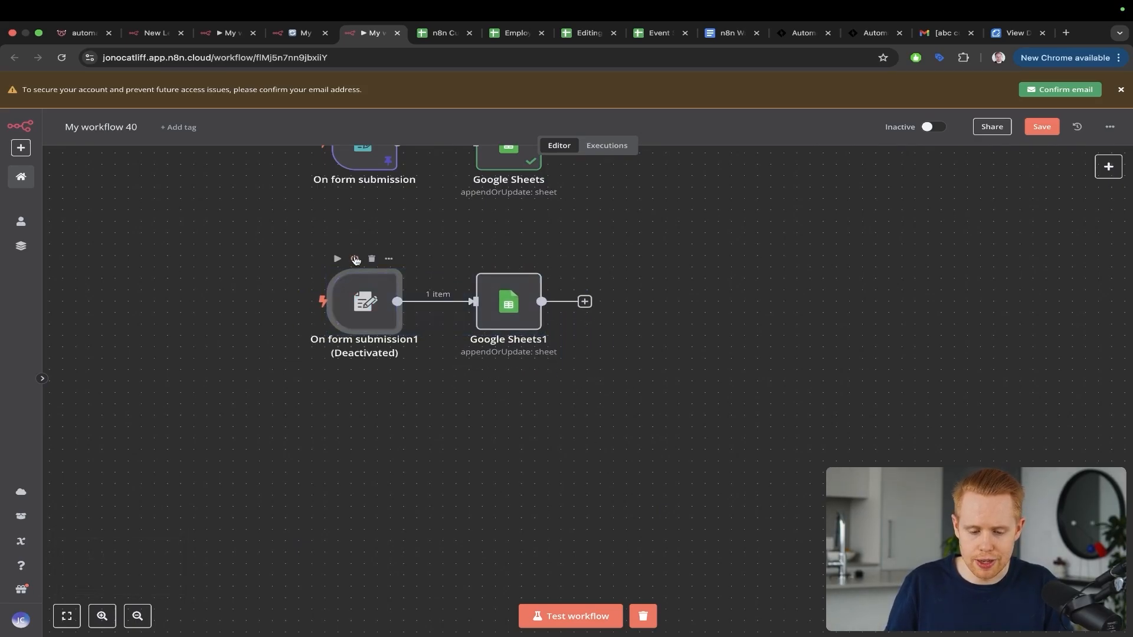
left_click(356, 260)
Step: Retitle the copied form 'Sales Call' with description 'Sales call form'
double_click(355, 287)
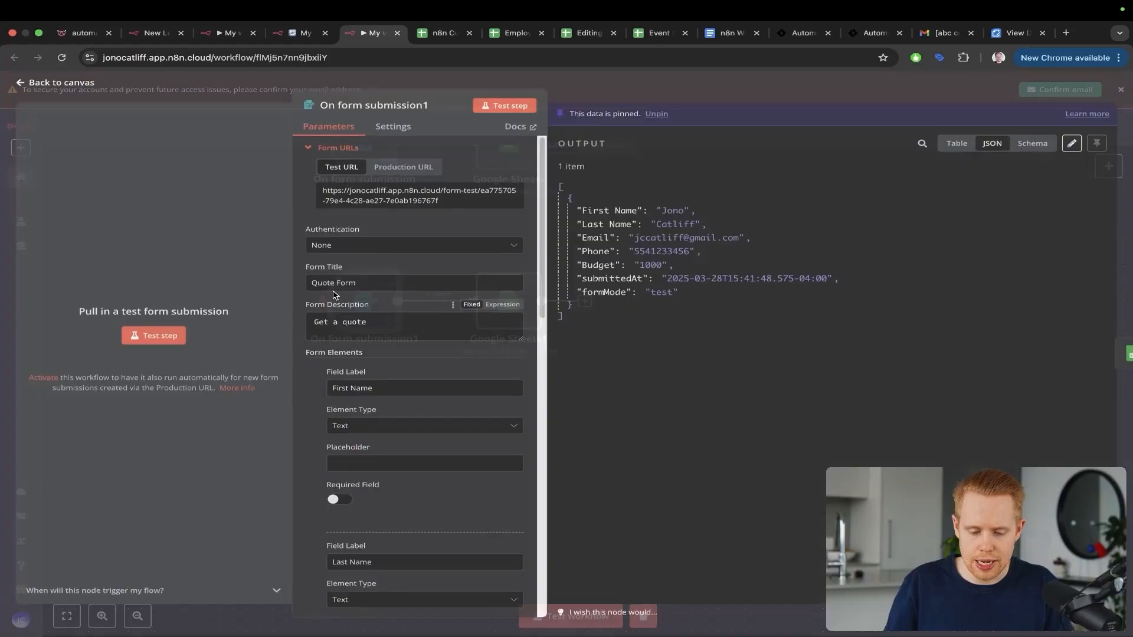
triple_click(360, 285)
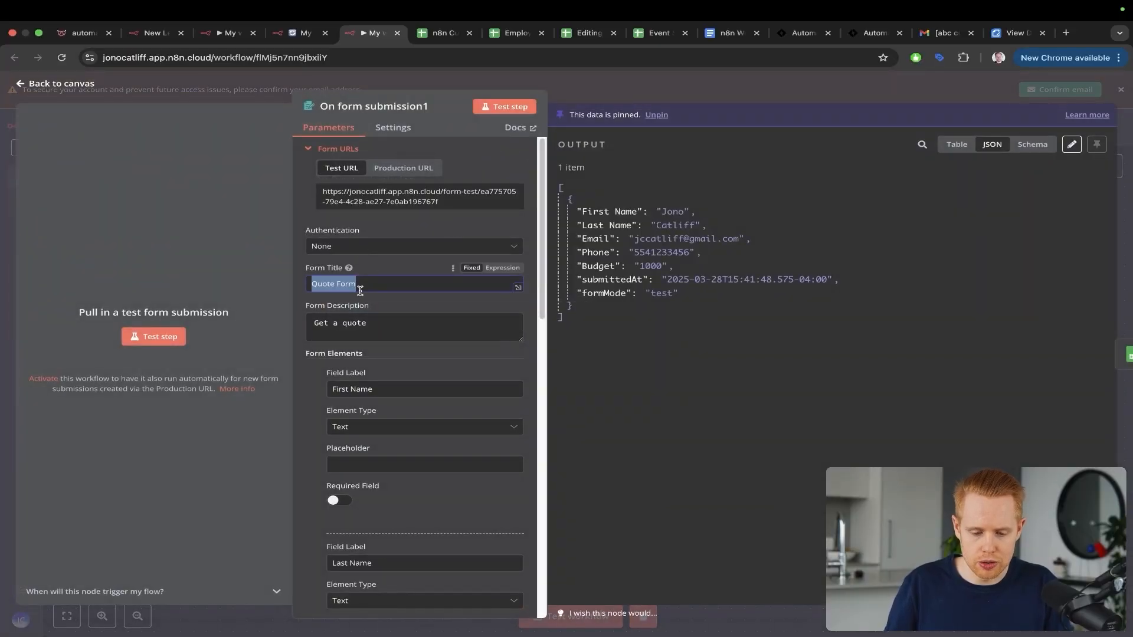
type("Sales Call")
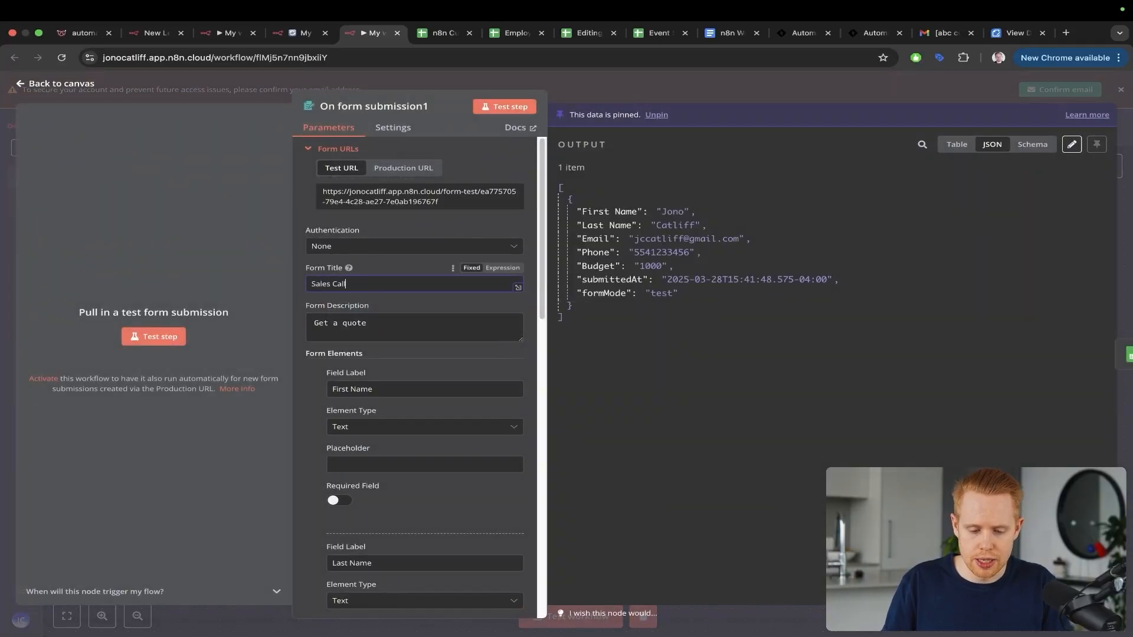
triple_click(377, 325)
type("Sales call form")
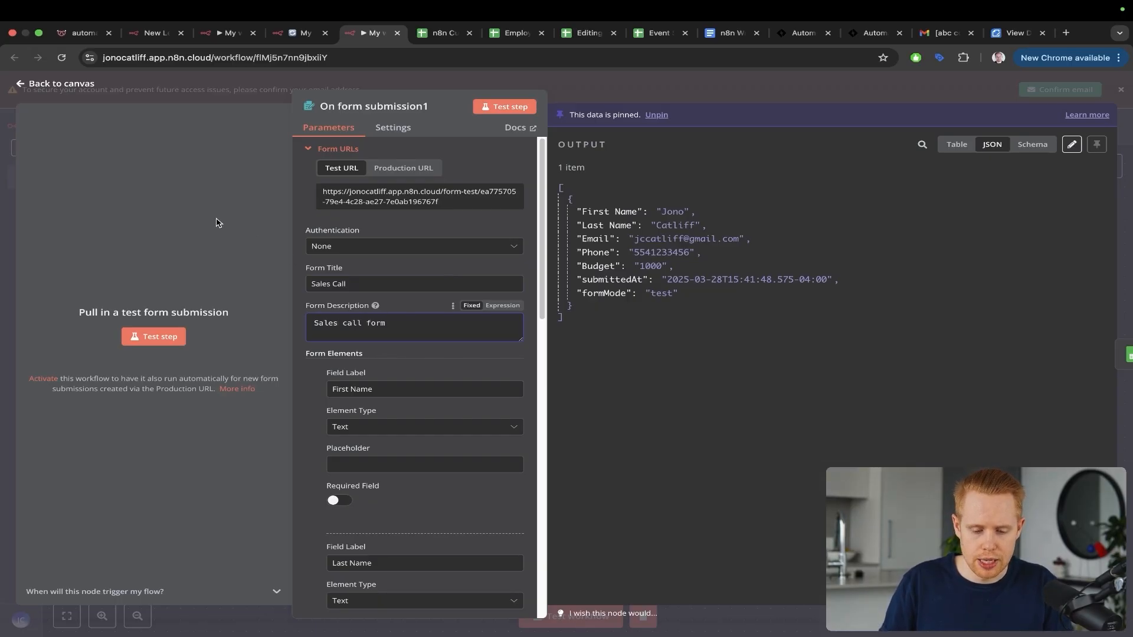
Step: Rename the form's Budget field to Package and save the workflow
mouse_move(216, 222)
left_mouse_down()
mouse_move(375, 270)
mouse_move(376, 316)
left_mouse_up()
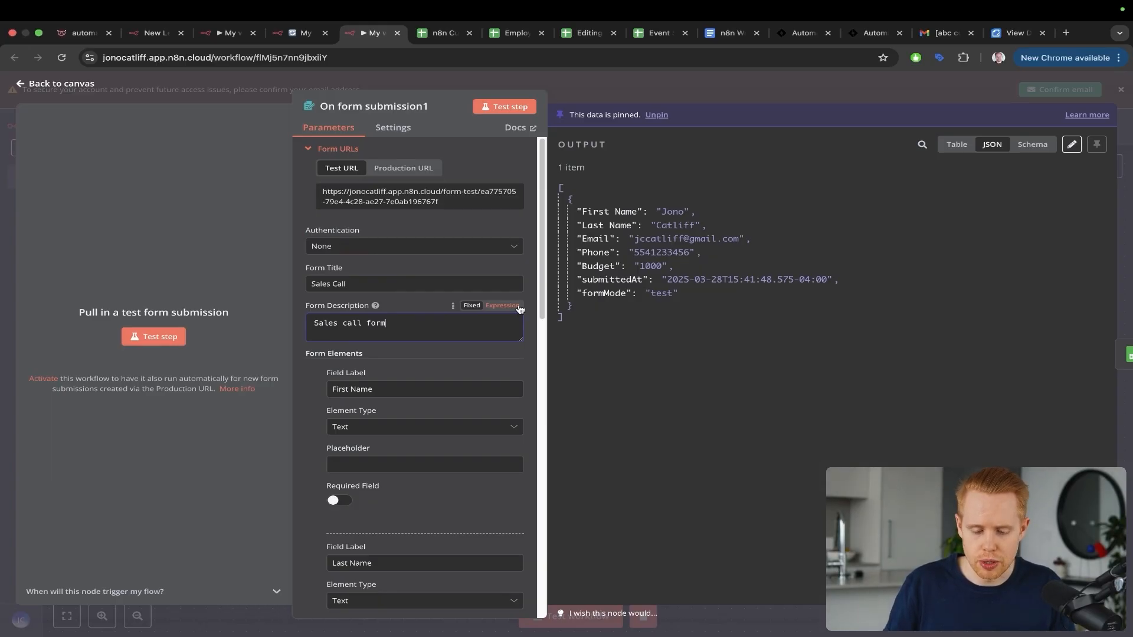
scroll(439, 310, "down", 5)
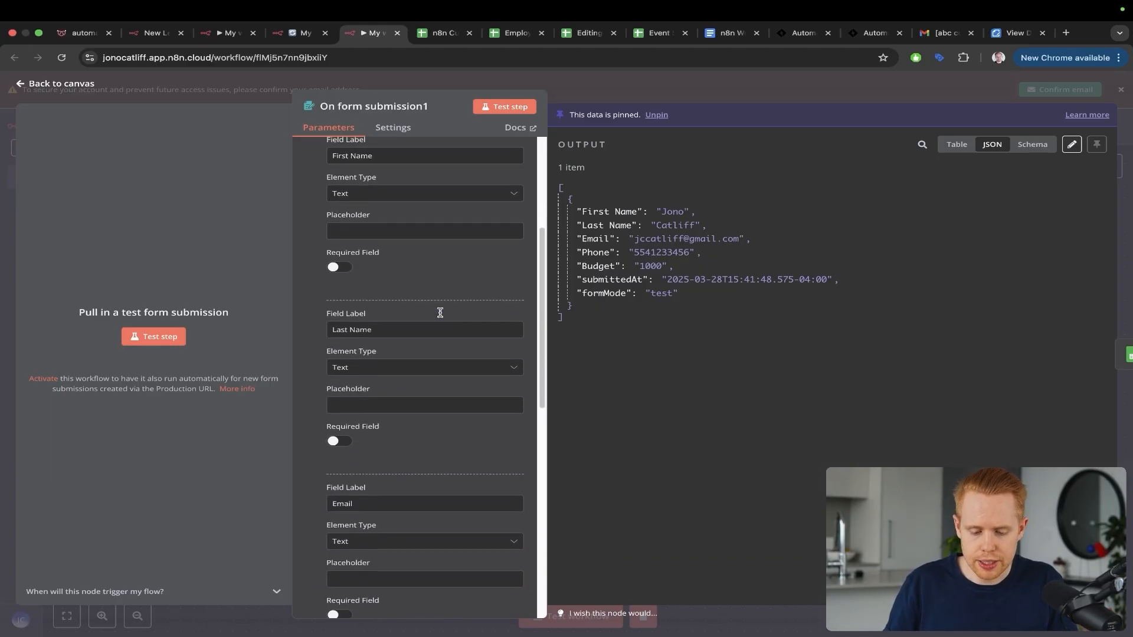
scroll(440, 312, "down", 4)
scroll(440, 317, "down", 3)
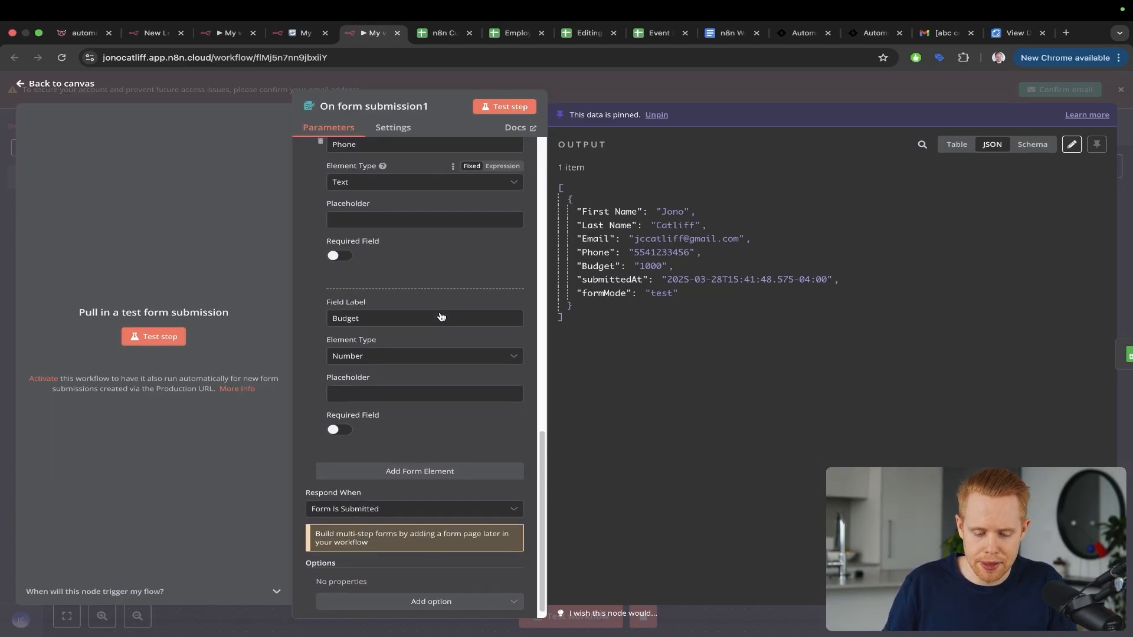
double_click(353, 316)
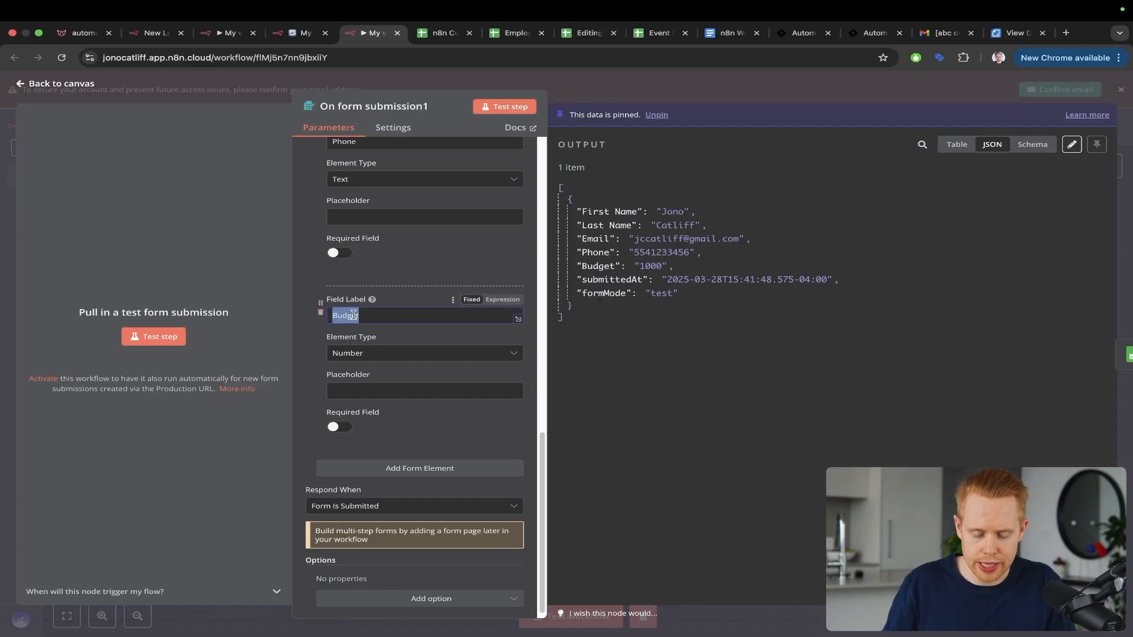
type("P")
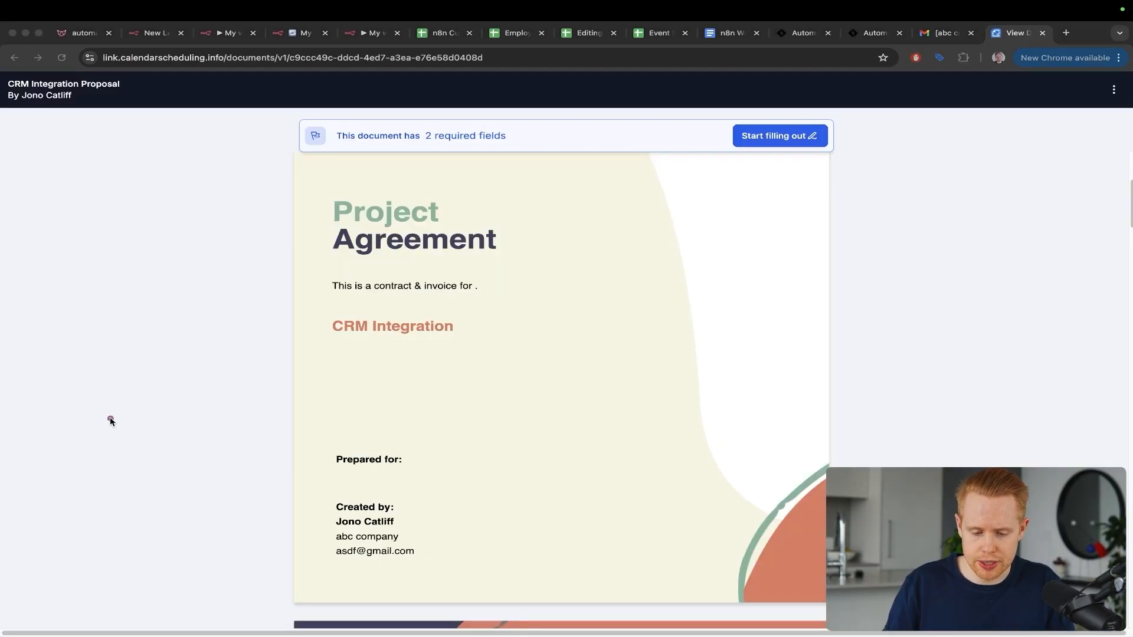
left_click_drag(110, 418, 342, 266)
mouse_move(866, 326)
left_mouse_down()
mouse_move(519, 293)
mouse_move(426, 341)
left_mouse_up()
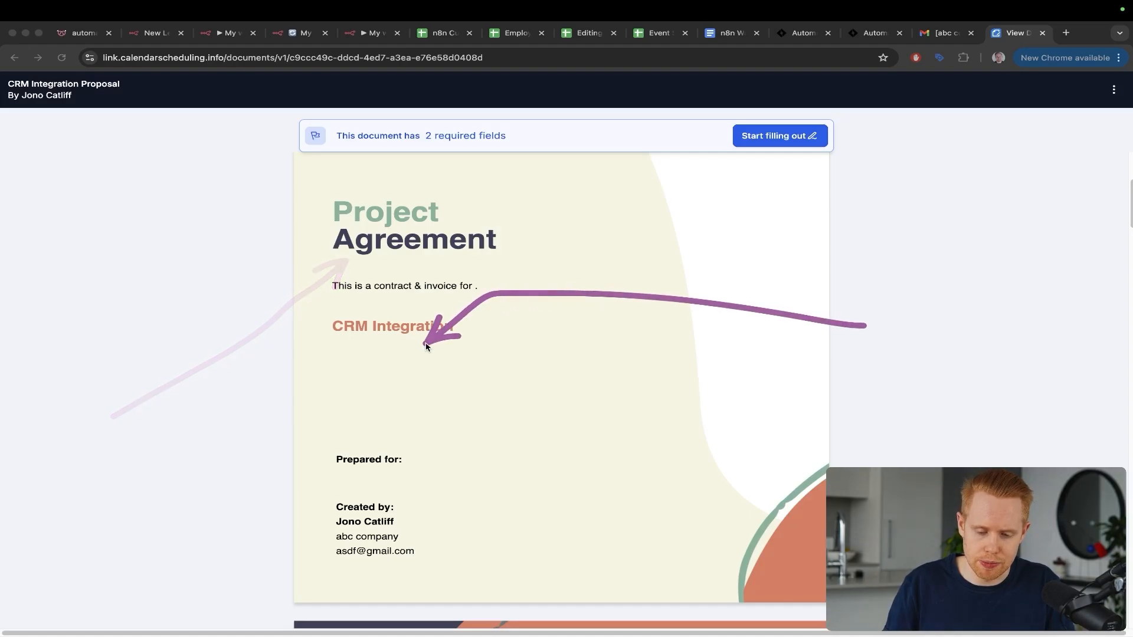
key("ctrl+s")
key("Escape")
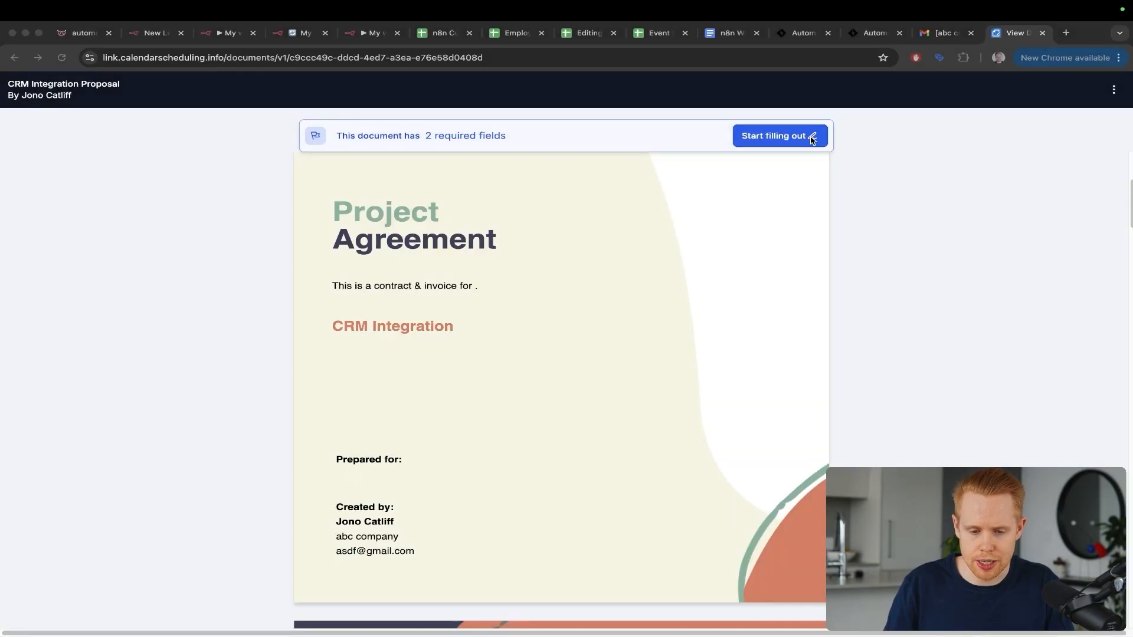
Step: Make Package a plain text field, checking the dashboard columns for reference
left_click(372, 32)
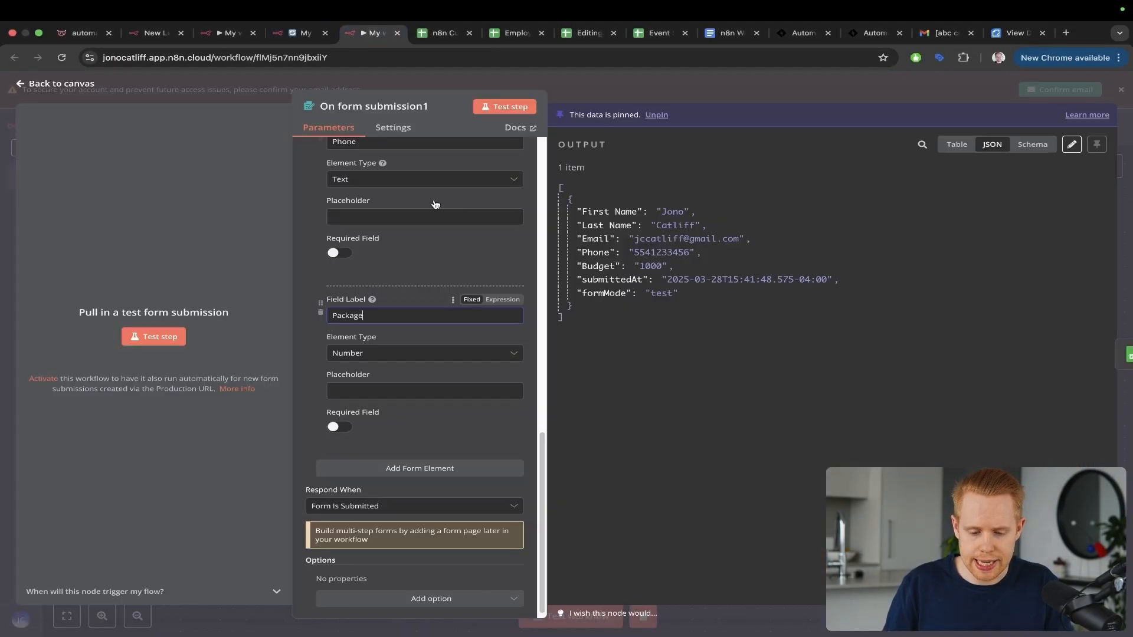
left_click(370, 352)
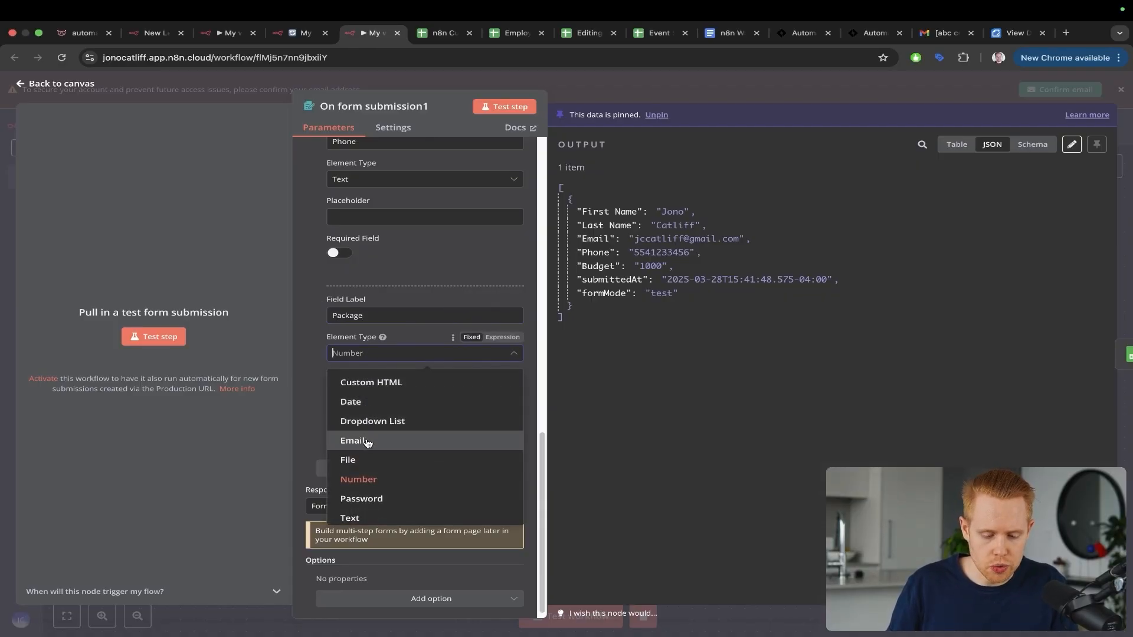
scroll(366, 441, "down", 1)
left_click(362, 491)
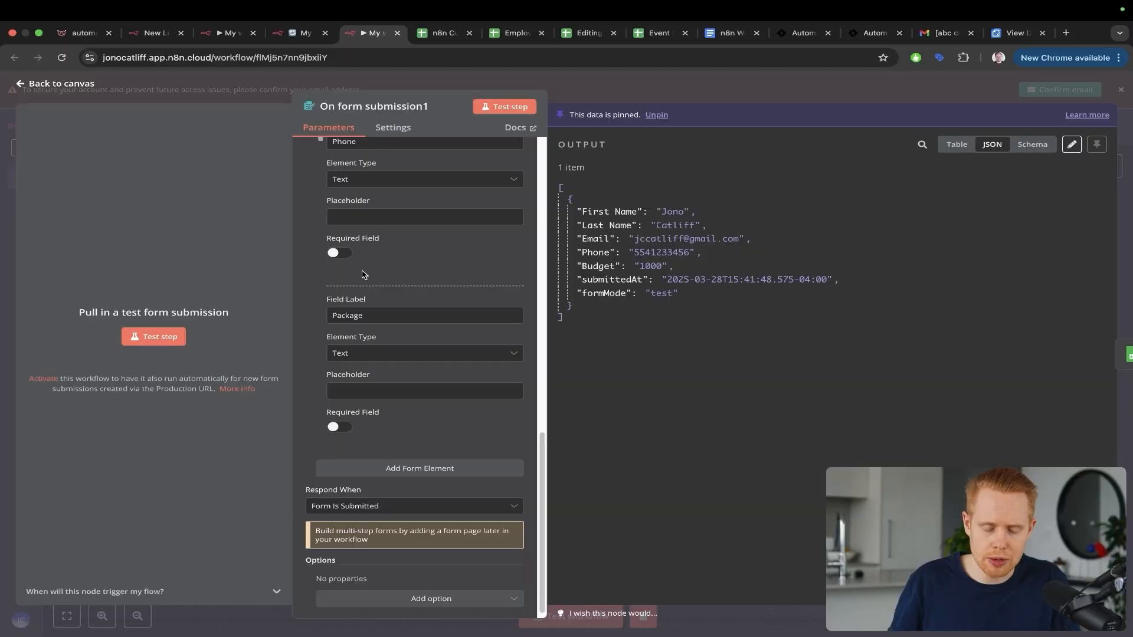
scroll(311, 274, "down", 1)
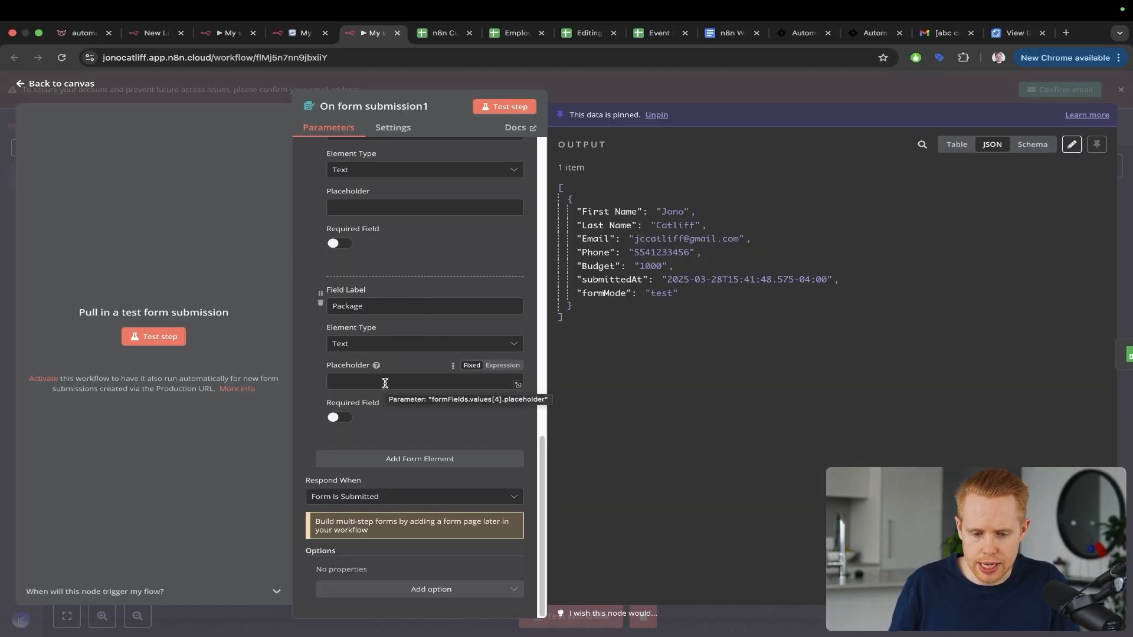
key("ctrl+Tab")
scroll(430, 381, "right", 3)
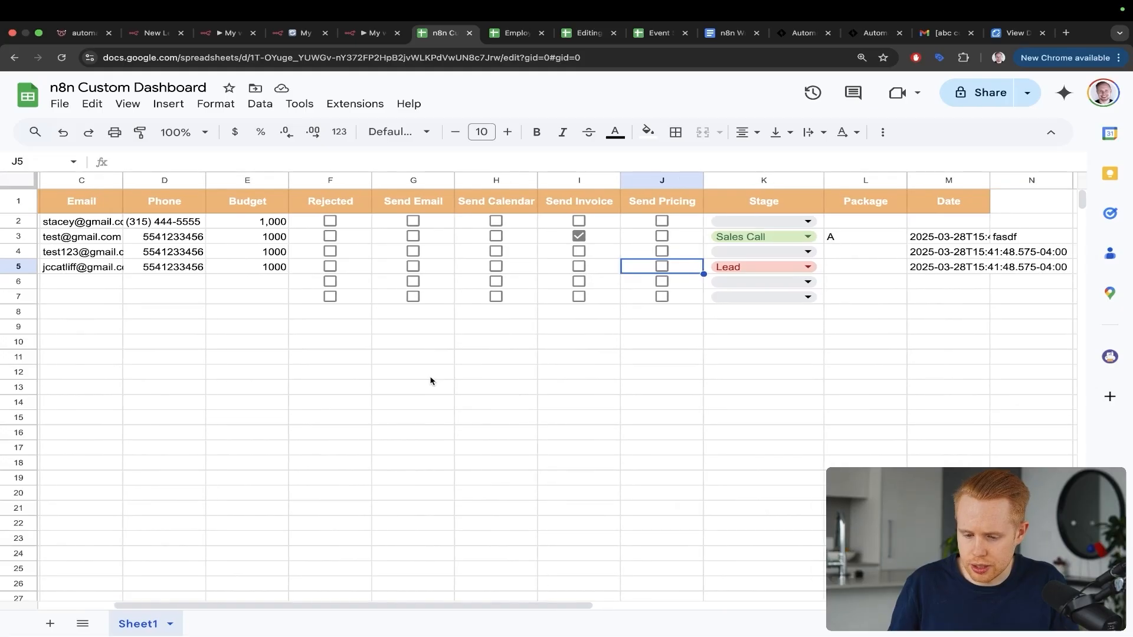
scroll(431, 381, "left", 3)
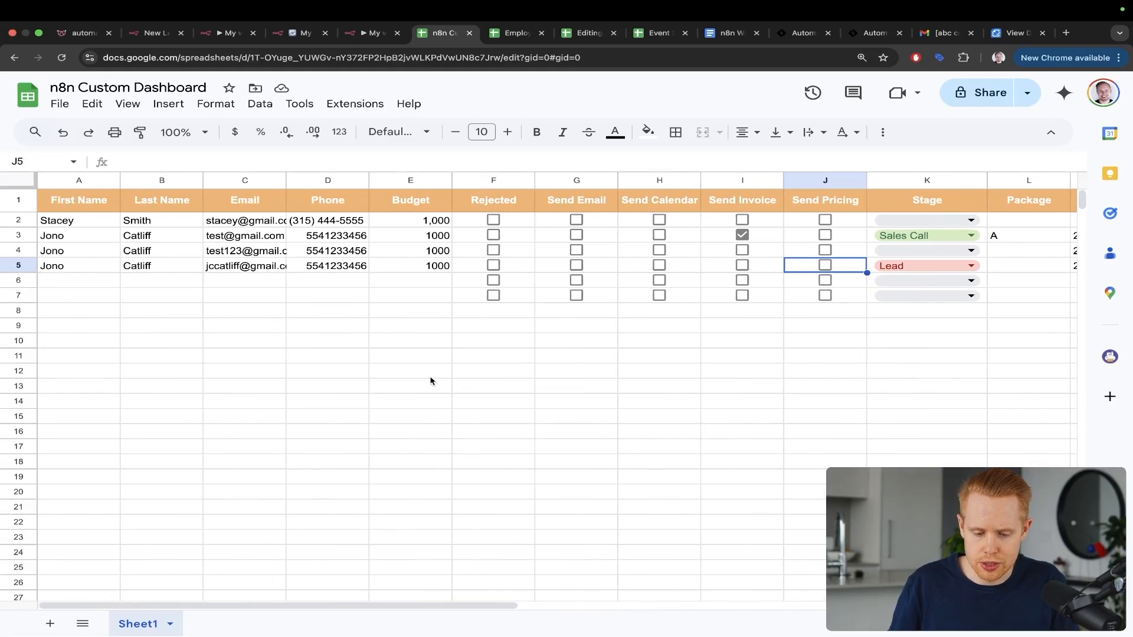
key("ctrl+shift+Tab")
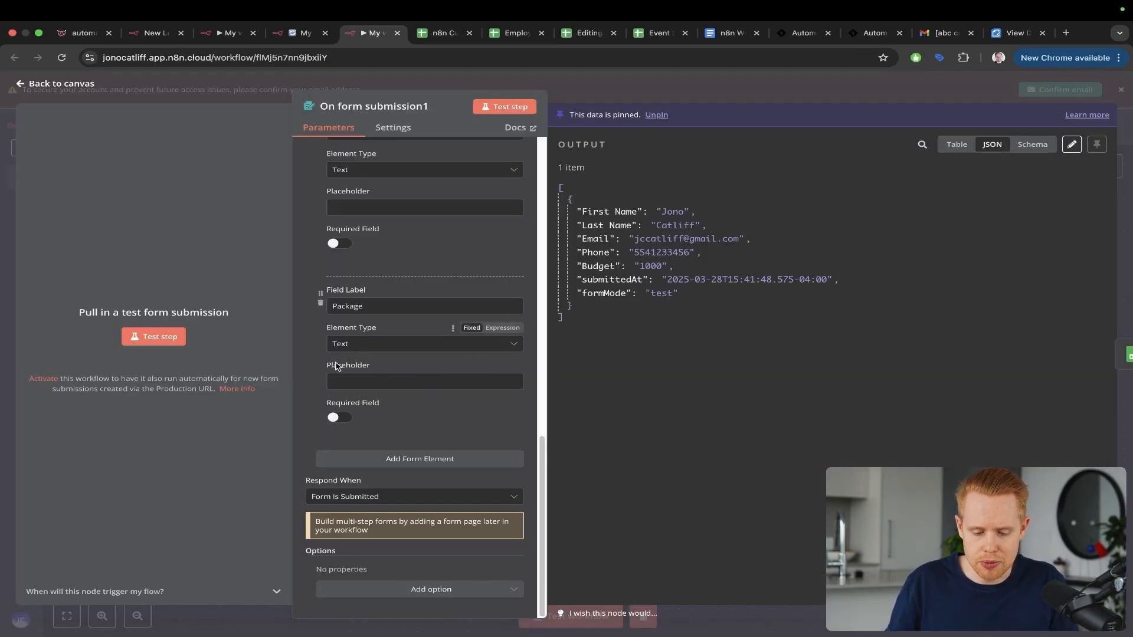
Step: Add a Service Date field of element type Date and close the form settings
left_click(366, 458)
left_click(364, 391)
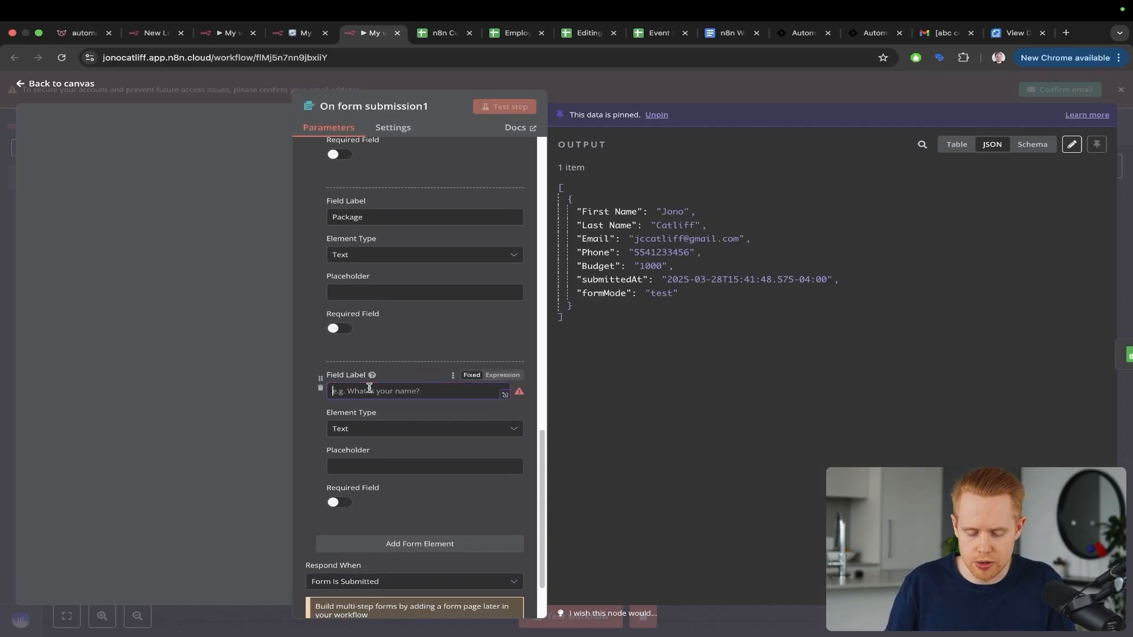
type("Service Dat")
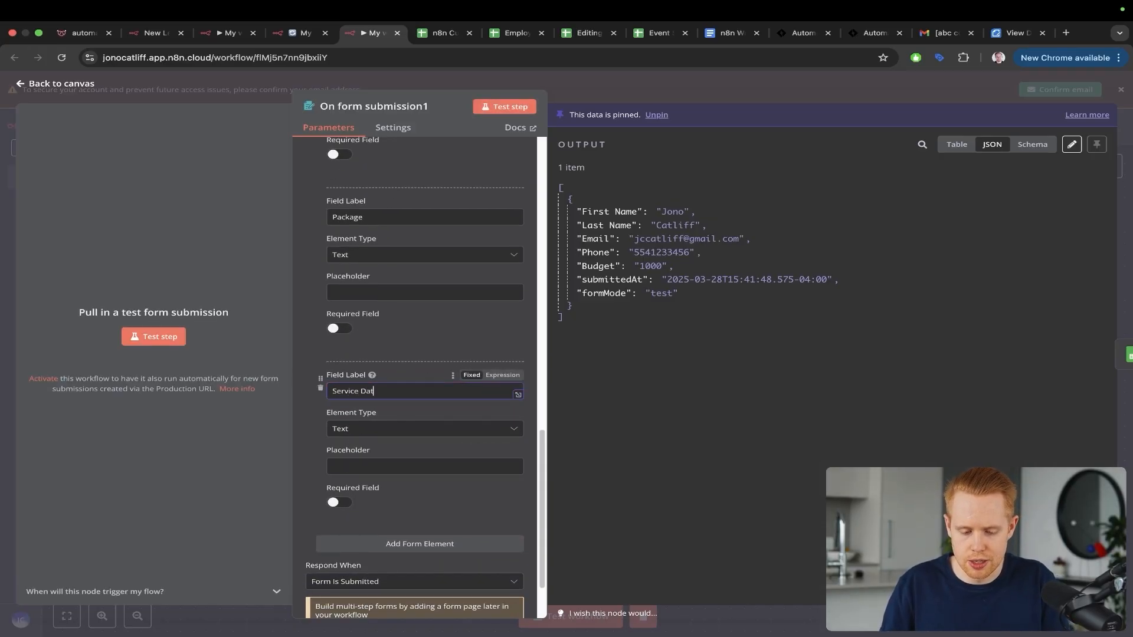
type("e")
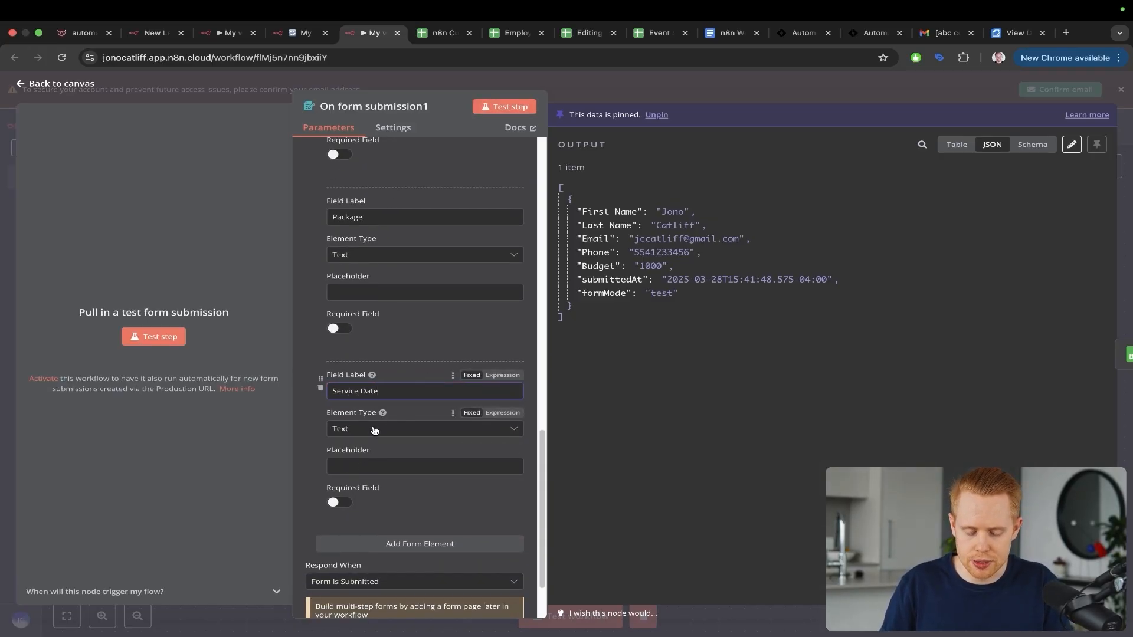
left_click(375, 430)
left_click(354, 467)
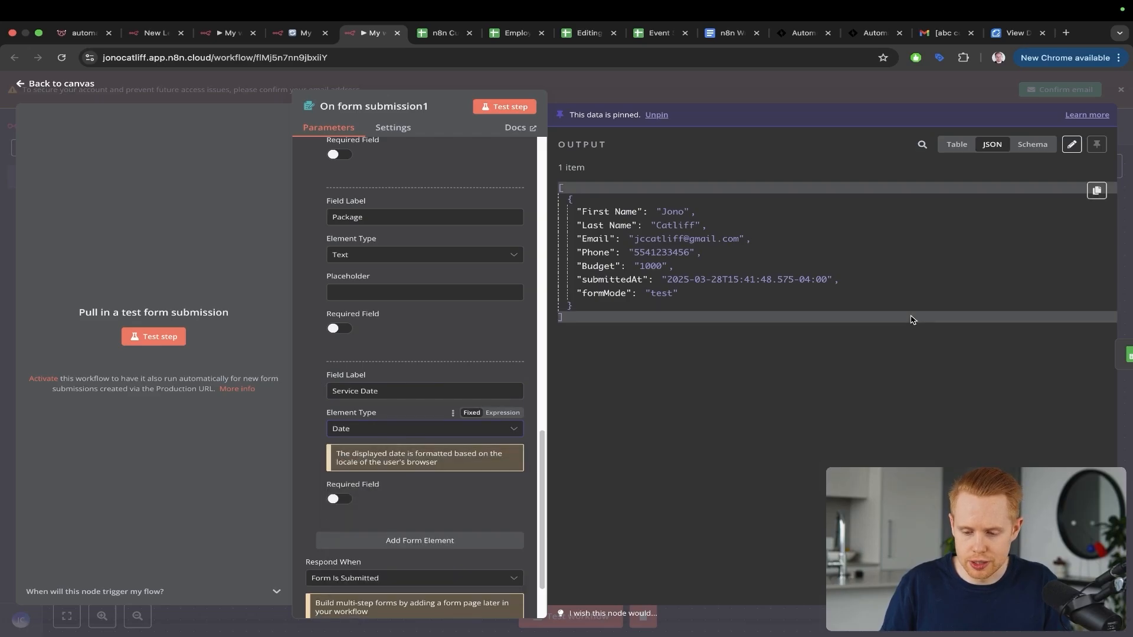
left_click(1130, 192)
Step: Save, then unpin the old data and start a test of the form trigger
key("super+s")
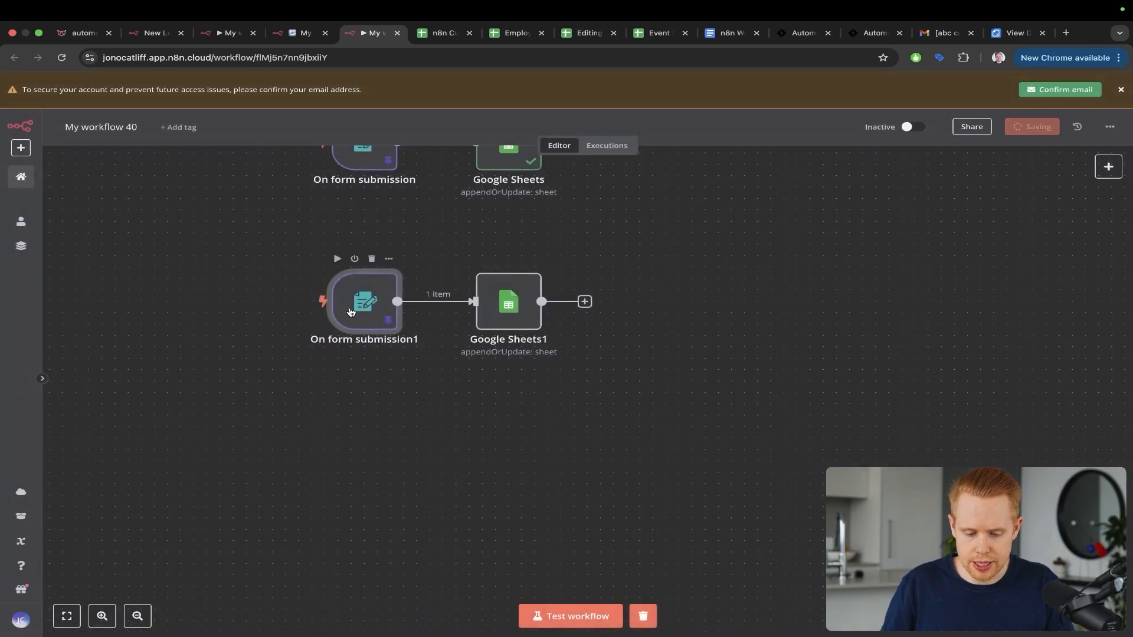
double_click(350, 311)
left_click(157, 340)
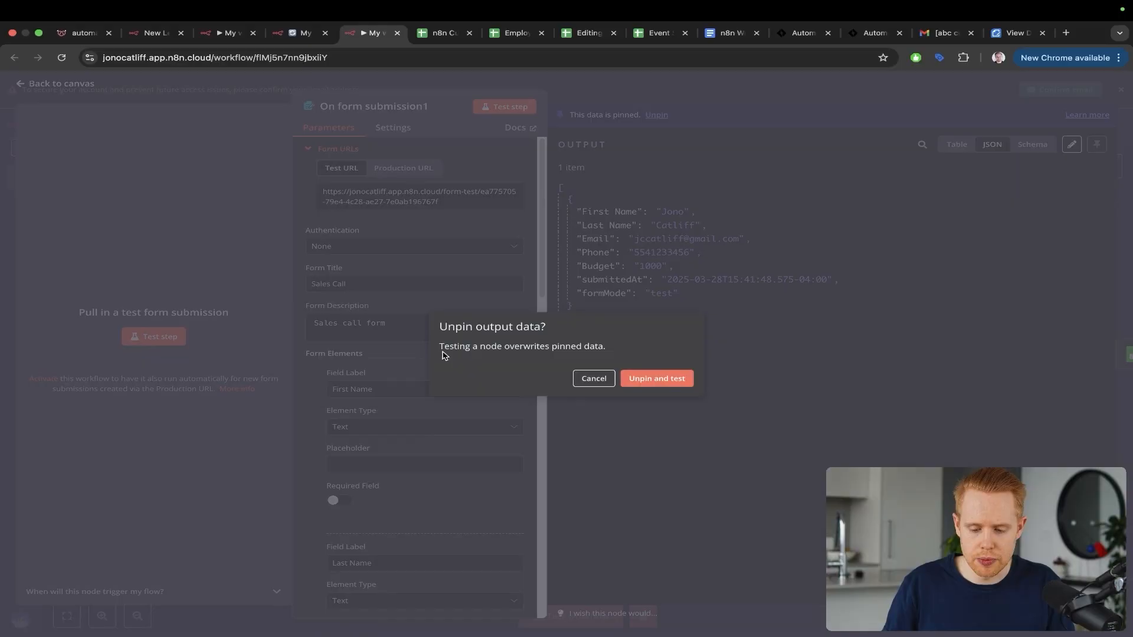
left_click(634, 379)
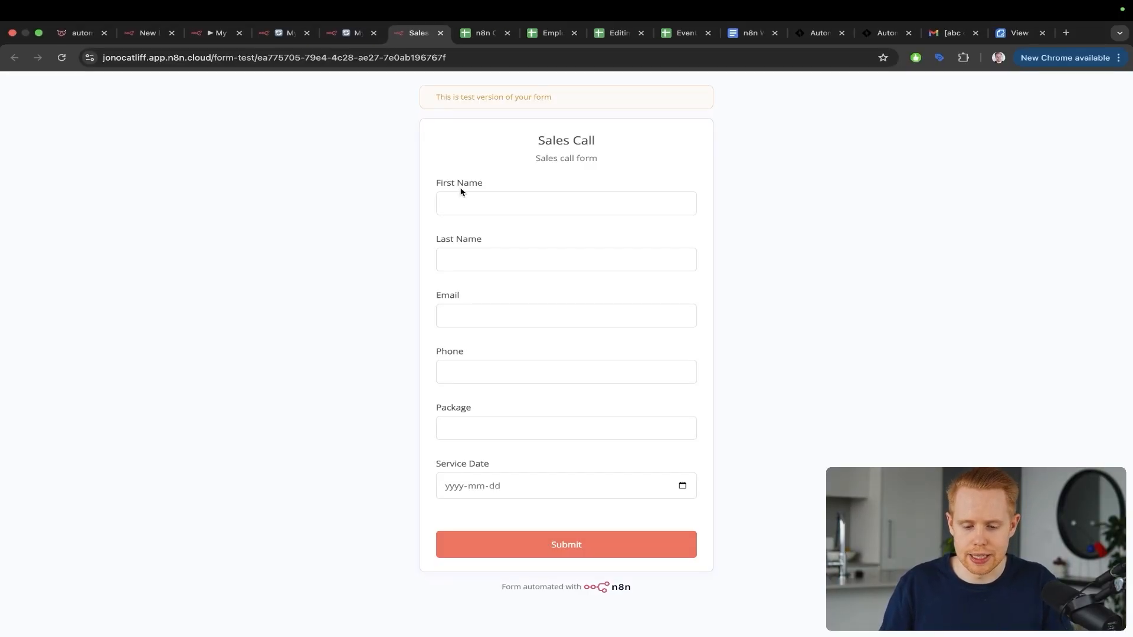
Step: Fill in the test form with the contact's name, email and phone details
left_click(461, 193)
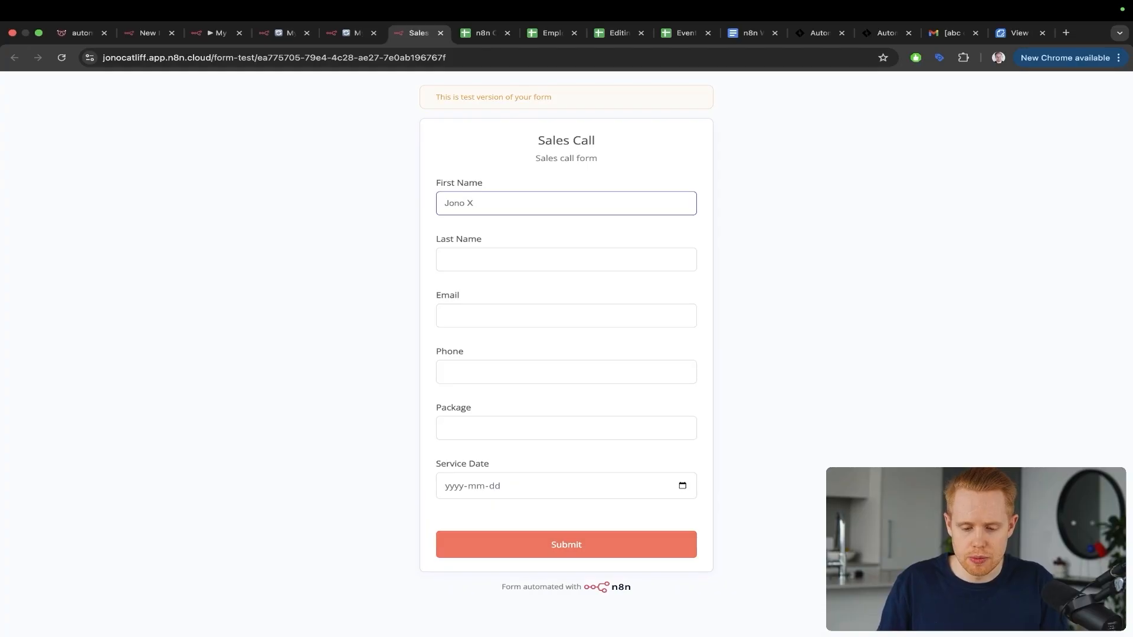
key("Tab")
type("Cat")
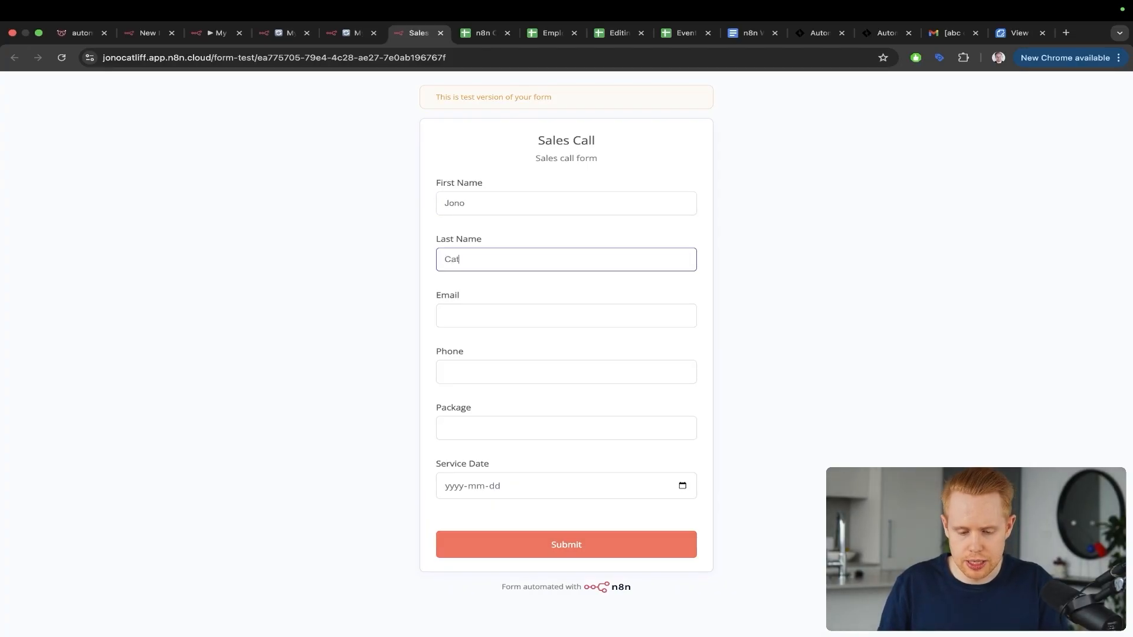
type("liff")
key("Tab")
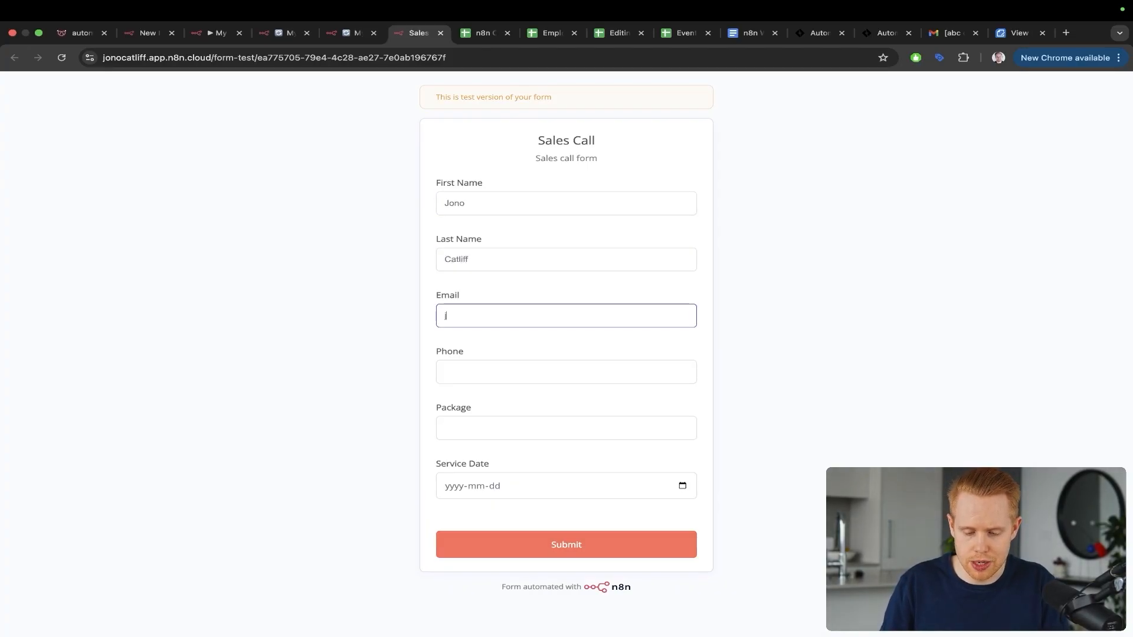
key("Tab")
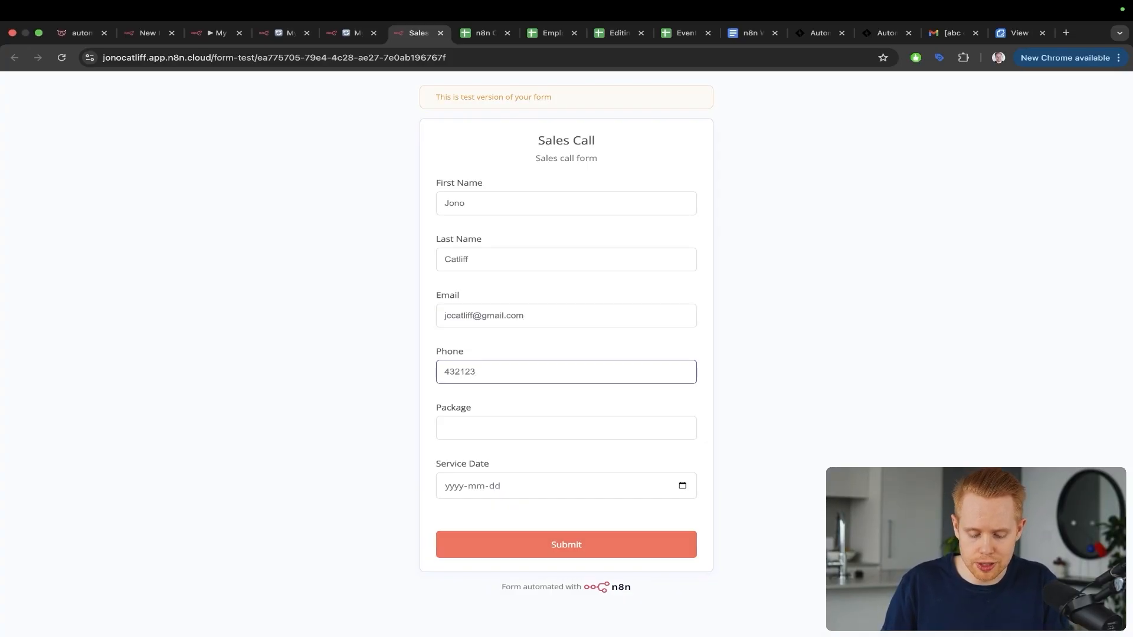
key("Tab")
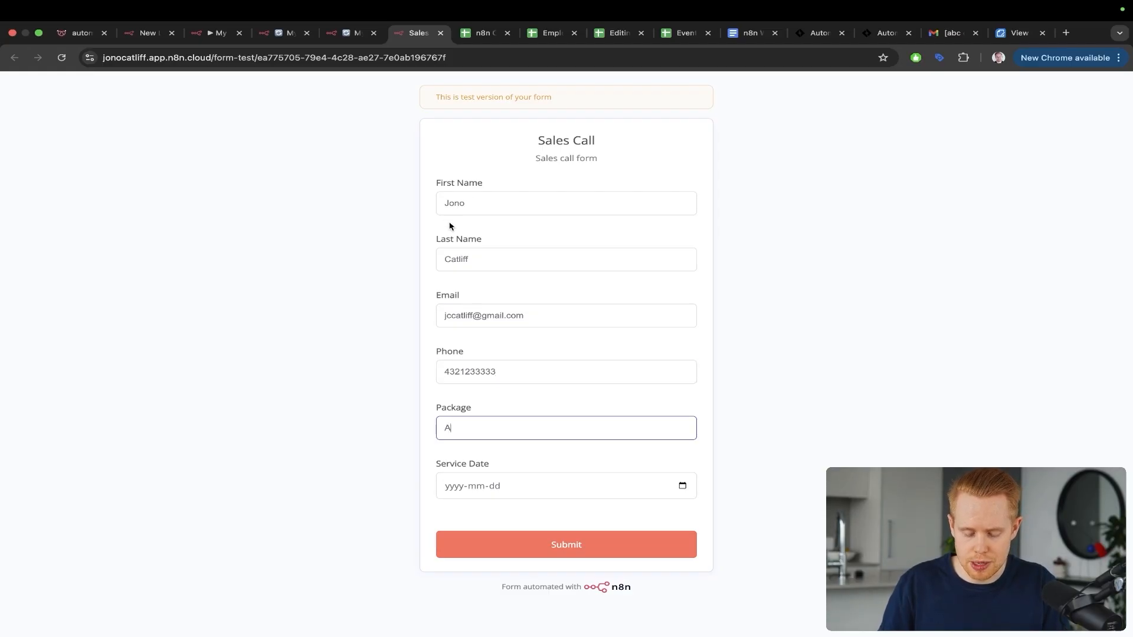
Step: Choose Package A and service date March 31, 2025, submit, and save
left_click(675, 486)
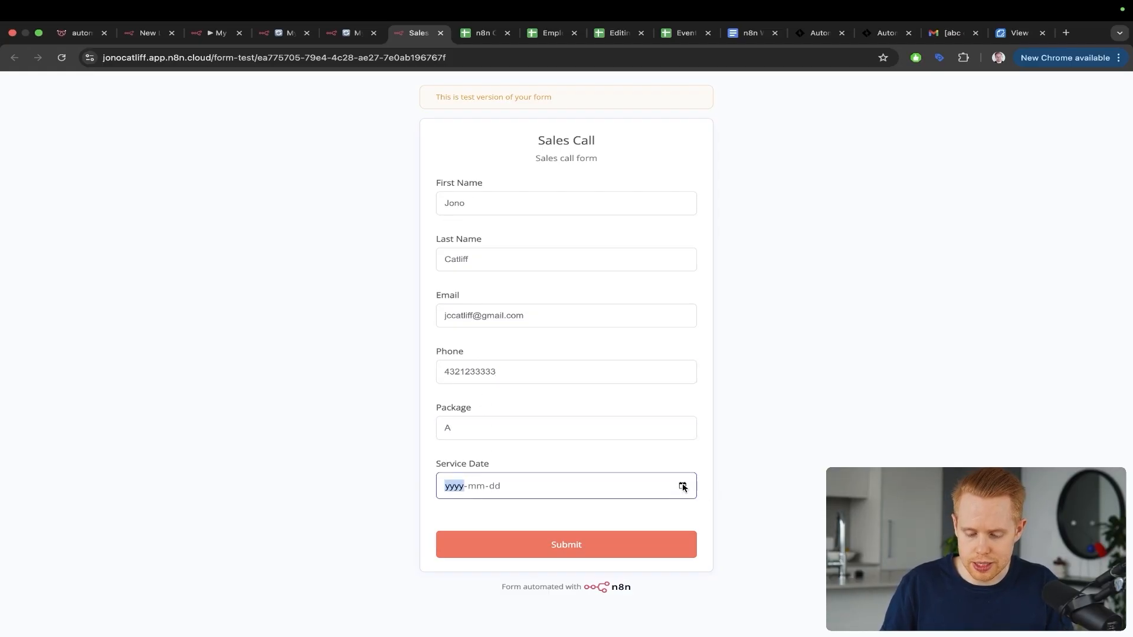
left_click(683, 487)
left_click(472, 444)
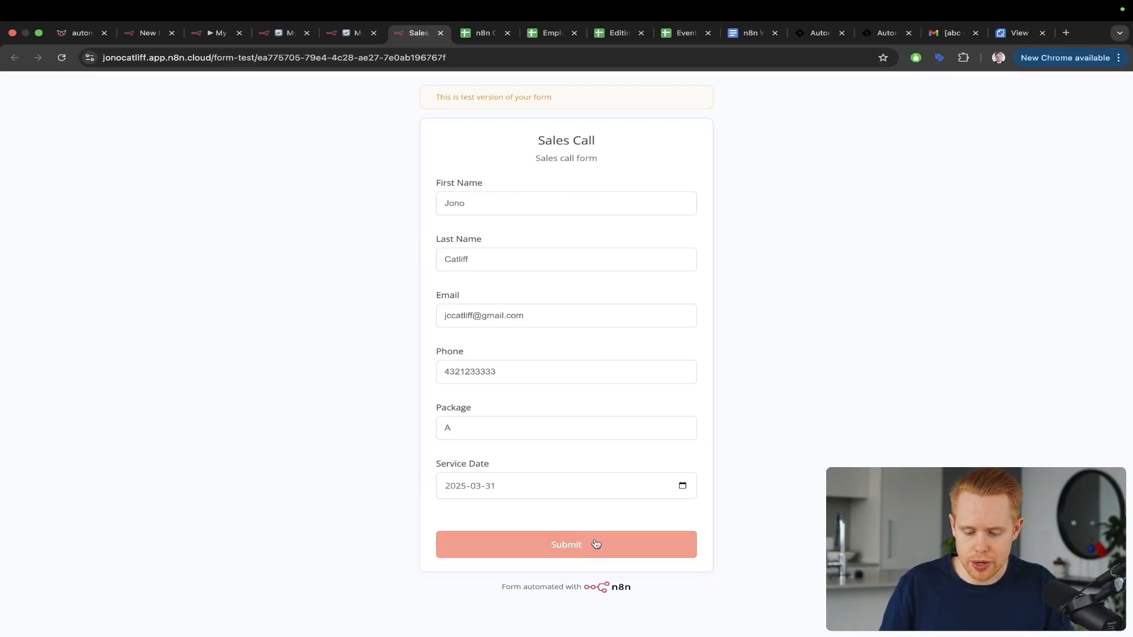
left_click(596, 543)
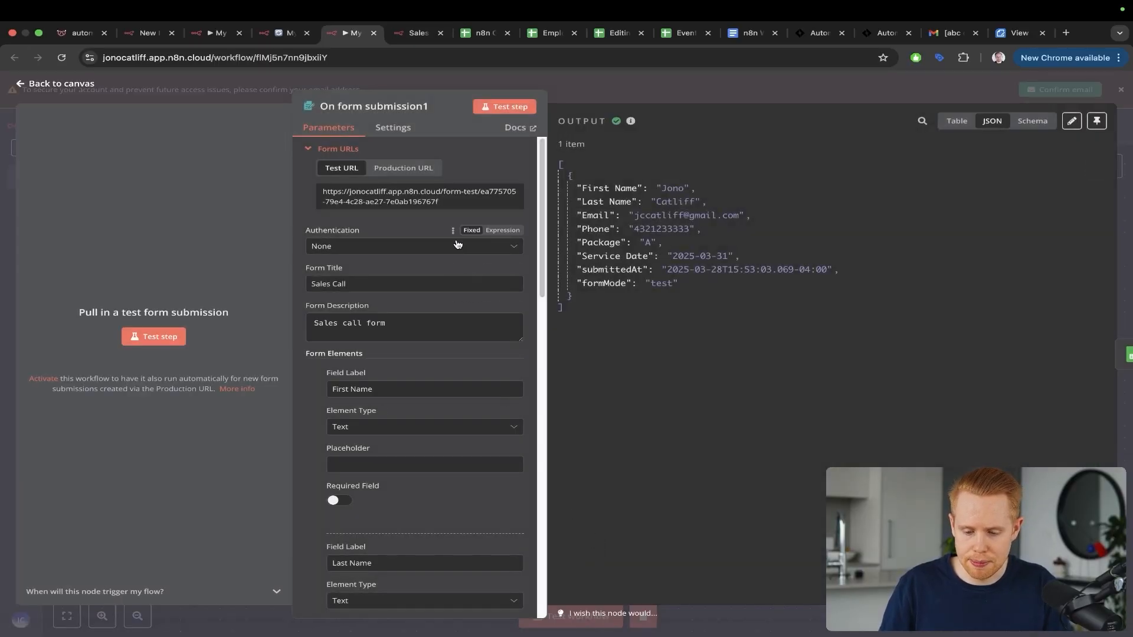
key("ctrl+a")
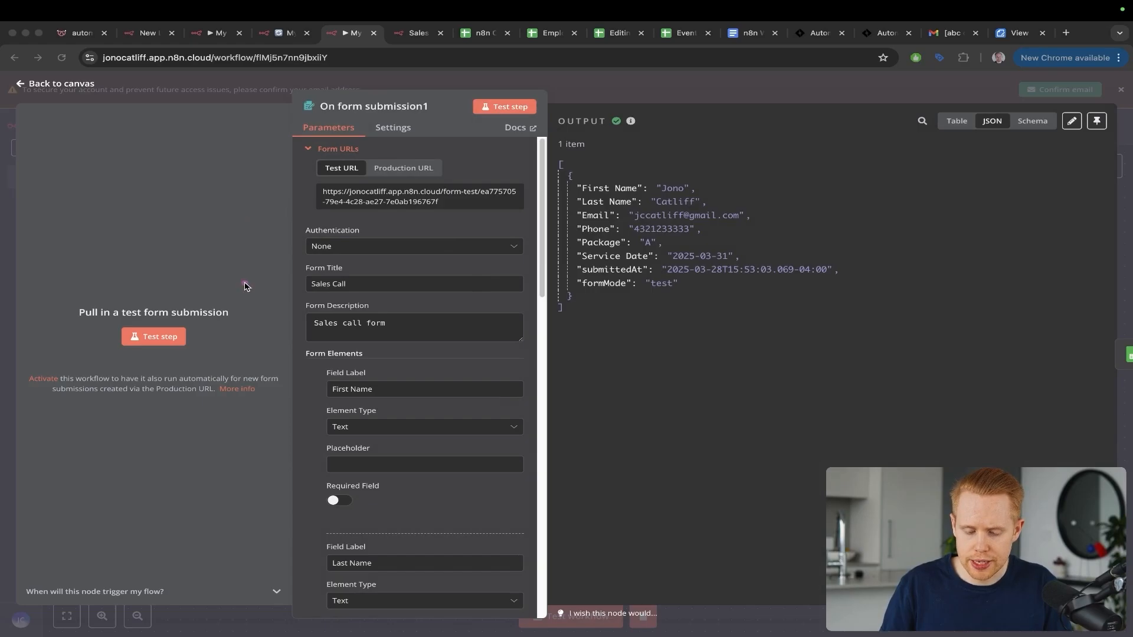
mouse_move(246, 286)
left_mouse_down()
mouse_move(455, 213)
mouse_move(578, 239)
left_mouse_up()
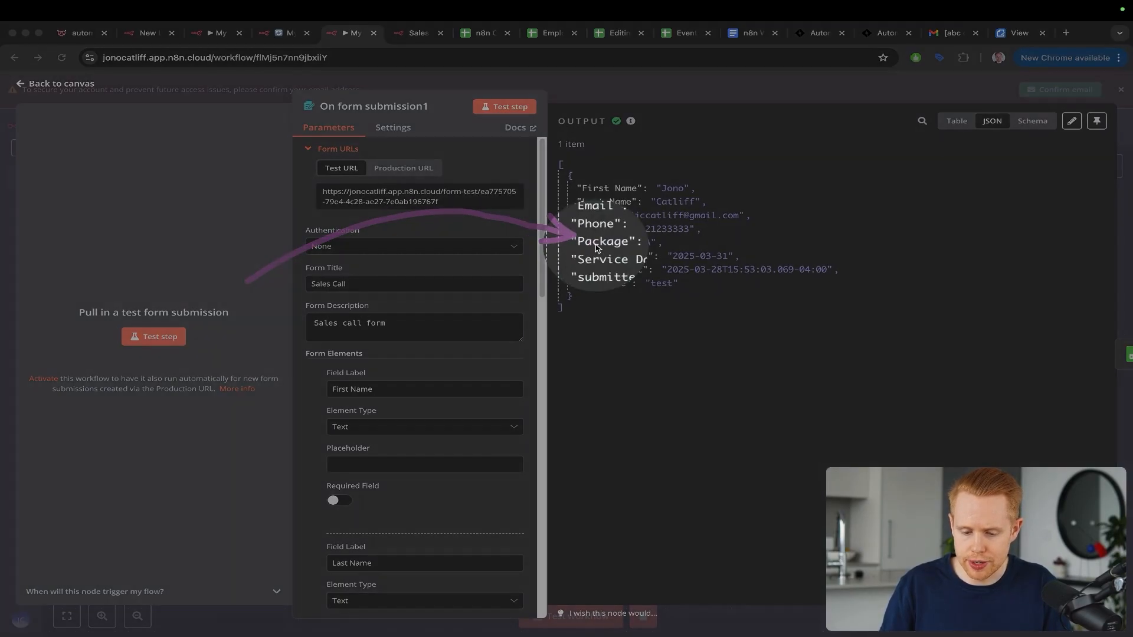
key("ctrl+s")
key("ctrl+s")
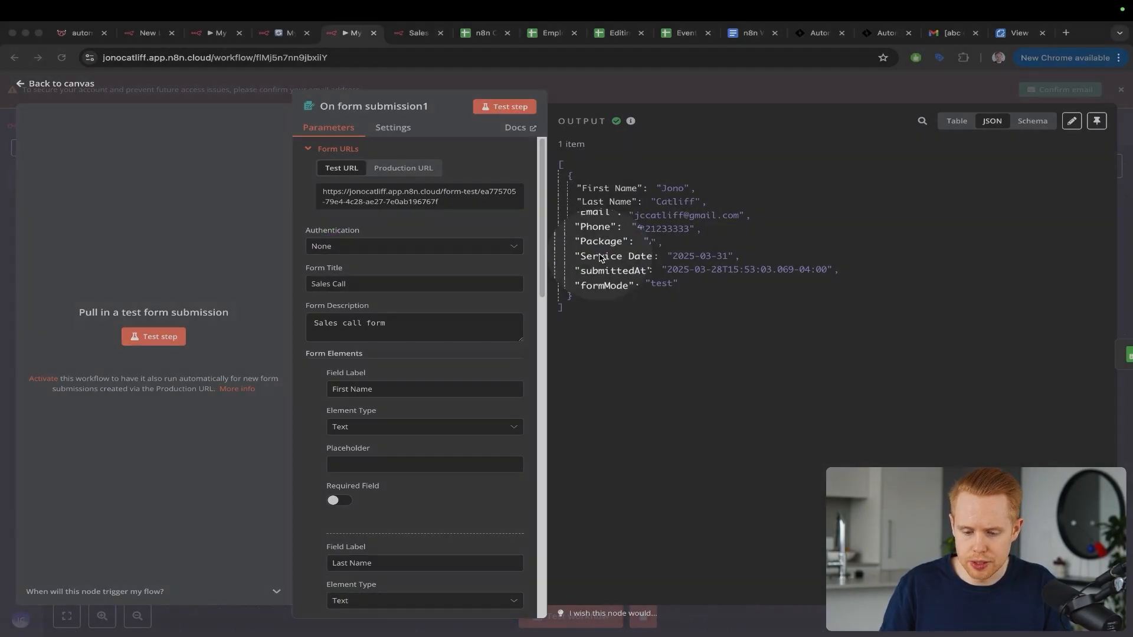
key("ctrl+s")
Step: Pin the new form submission as the trigger's test data
left_click(1130, 224)
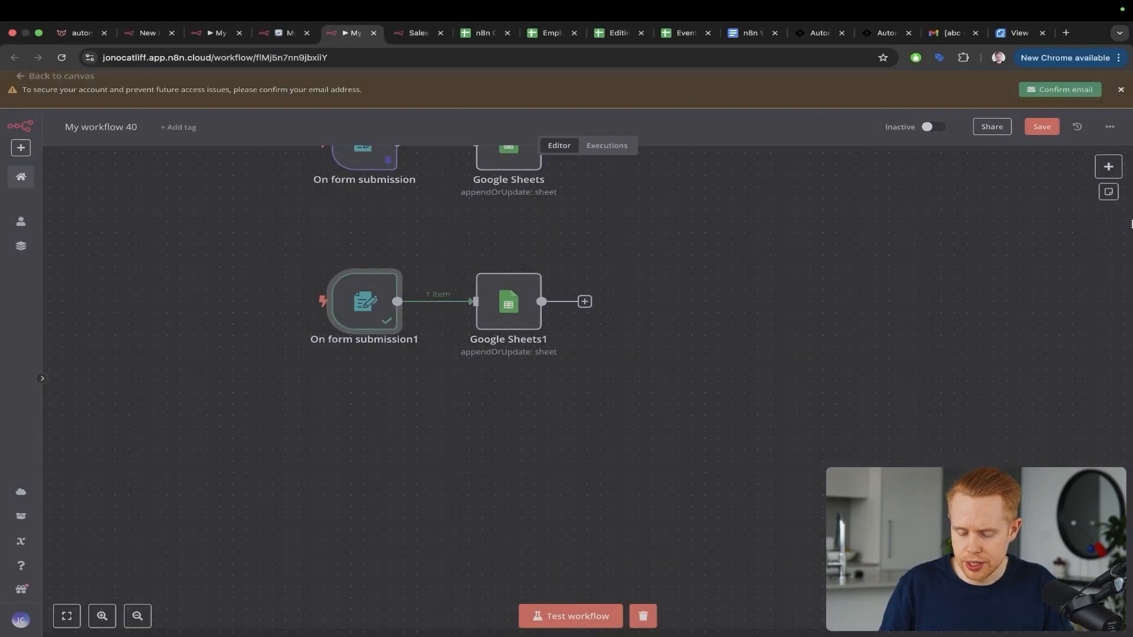
double_click(499, 322)
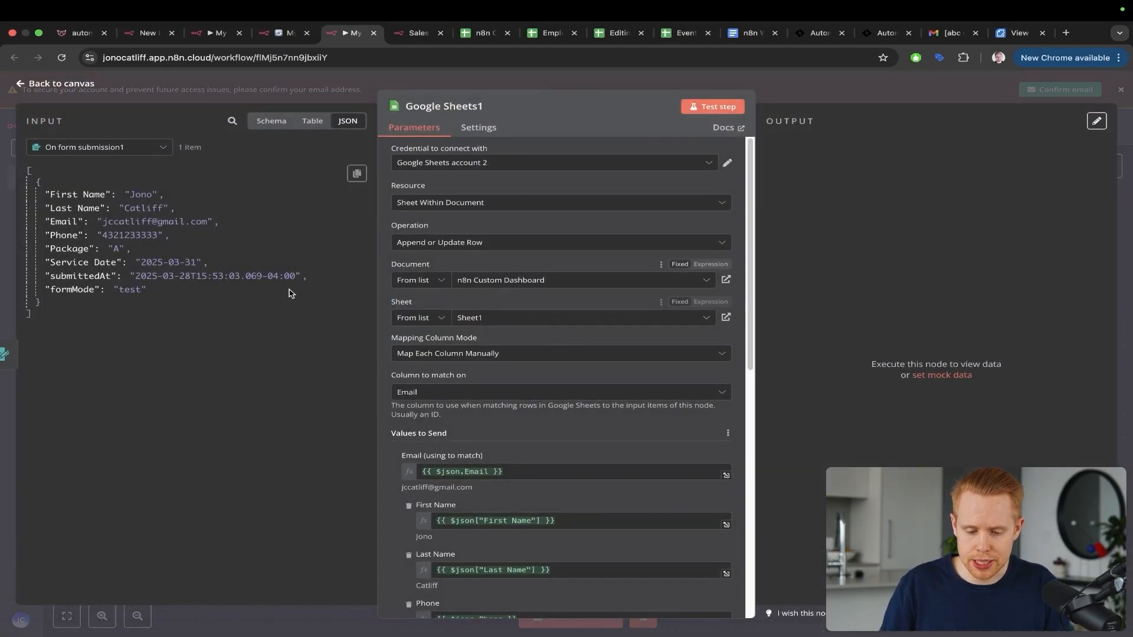
key("Escape")
double_click(367, 303)
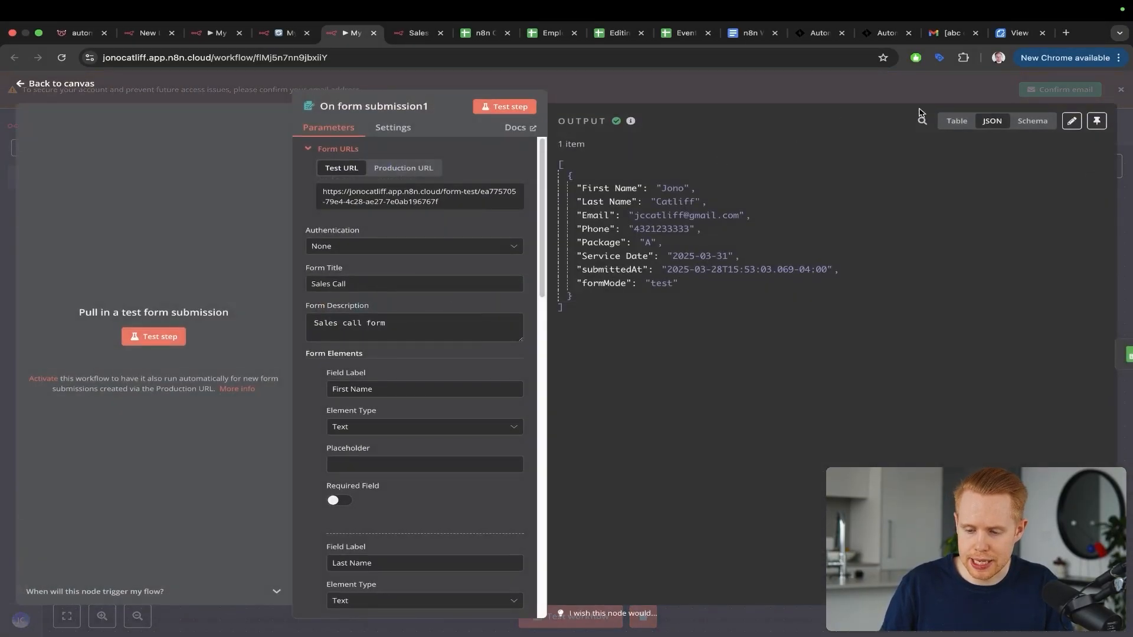
left_click(1096, 120)
key("Escape")
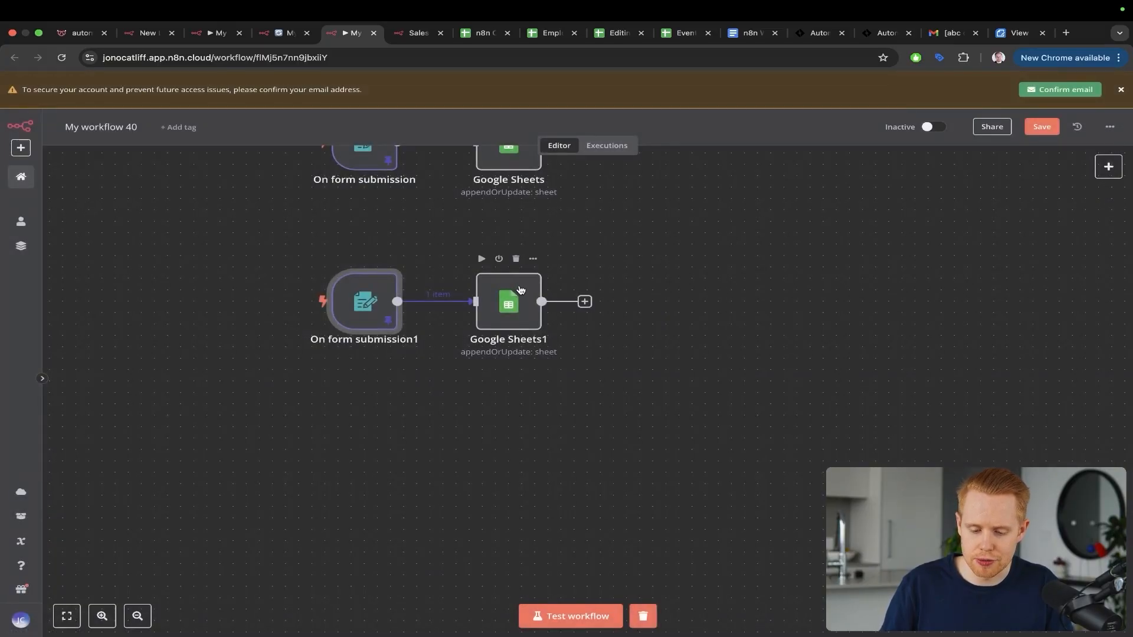
Step: Clear the Budget column mapping in the Google Sheets1 node
double_click(520, 289)
scroll(395, 348, "down", 10)
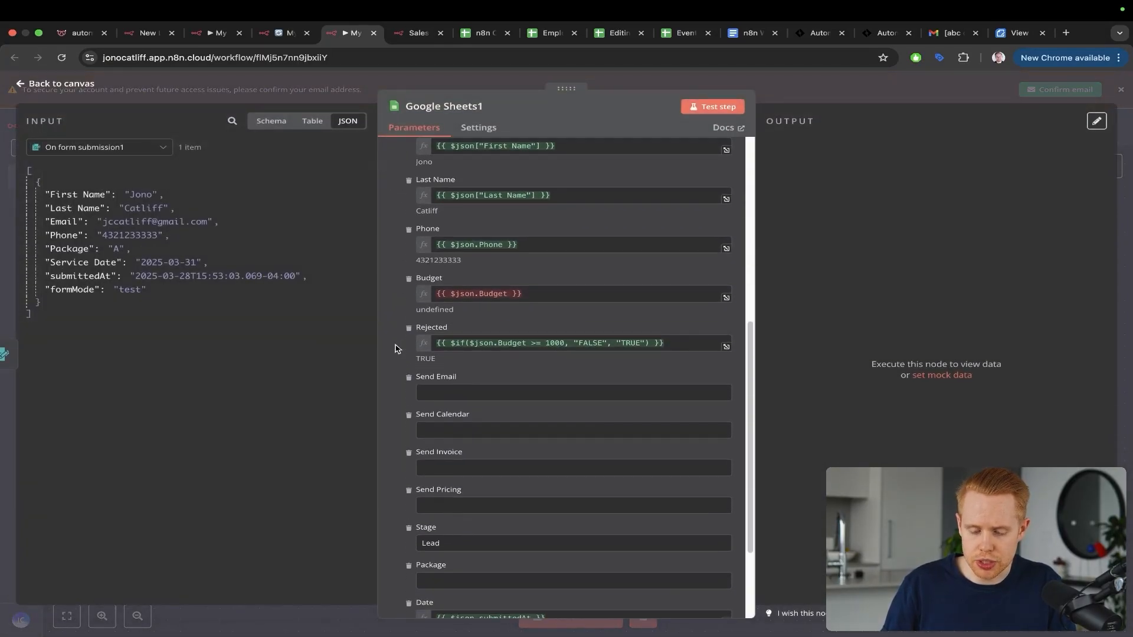
left_click(520, 293)
key("super+a")
key("BackSpace")
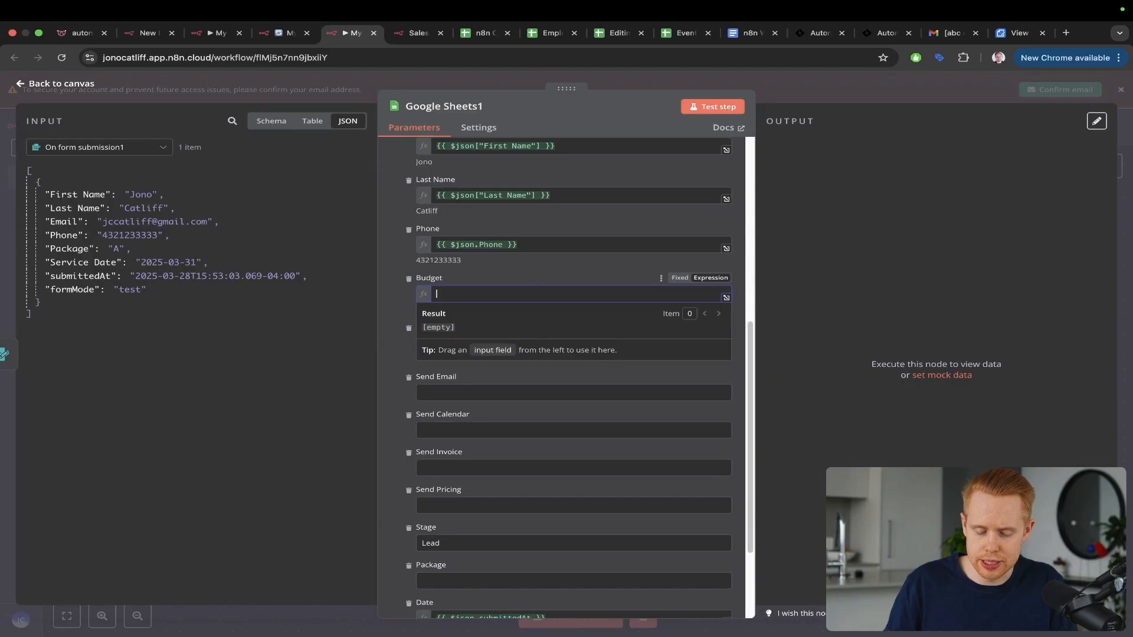
key("ctrl+a")
mouse_move(276, 241)
left_mouse_down()
mouse_move(359, 246)
mouse_move(417, 285)
left_mouse_up()
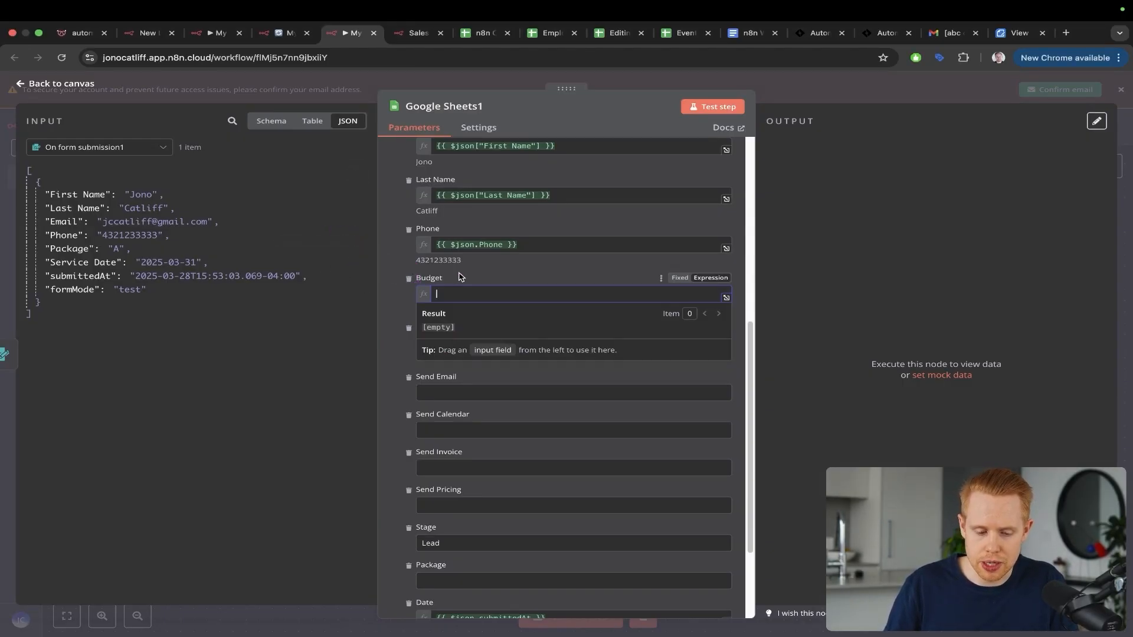
left_click_drag(501, 321, 239, 267)
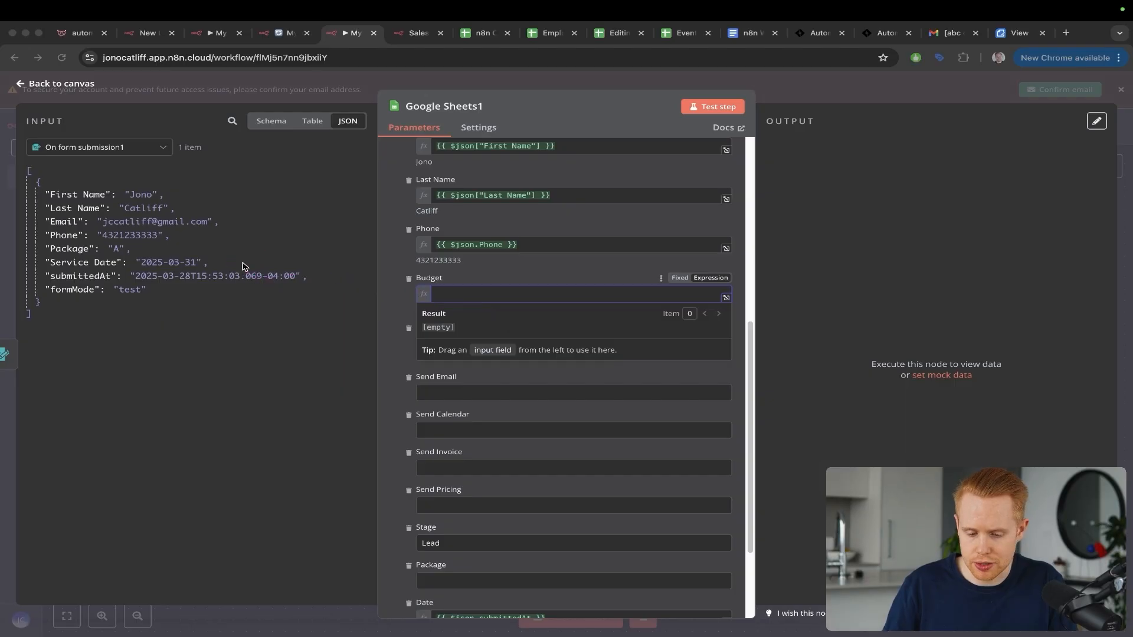
left_click(471, 275)
scroll(473, 279, "down", 2)
scroll(473, 278, "down", 2)
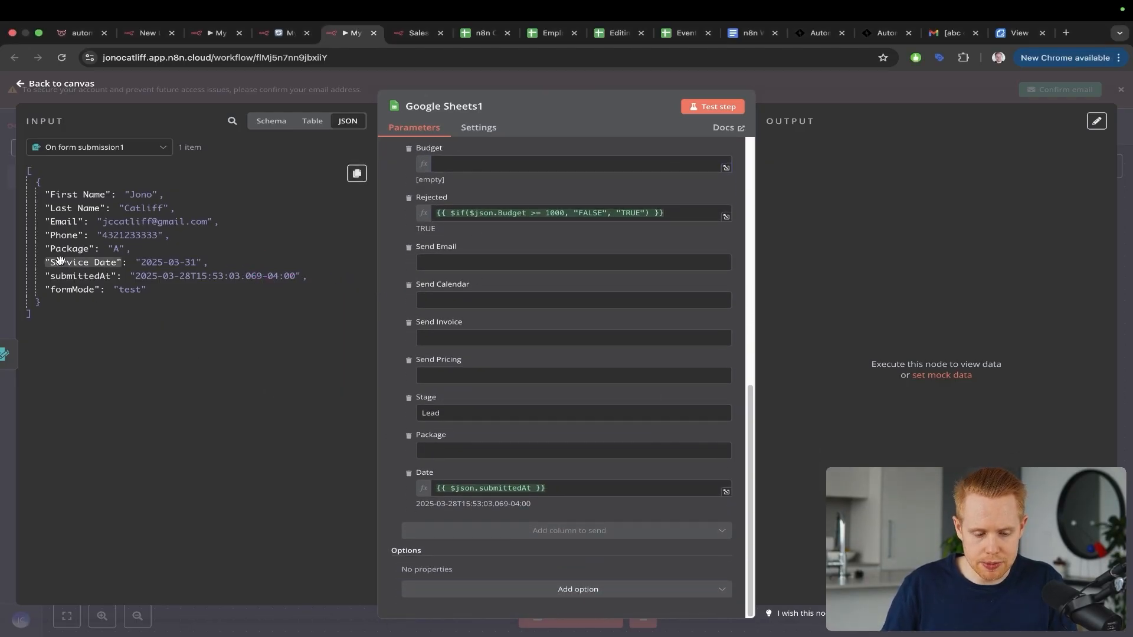
Step: Map the form's Package value, change Stage to Sales Call, and test the Sheets step
left_click_drag(62, 250, 448, 451)
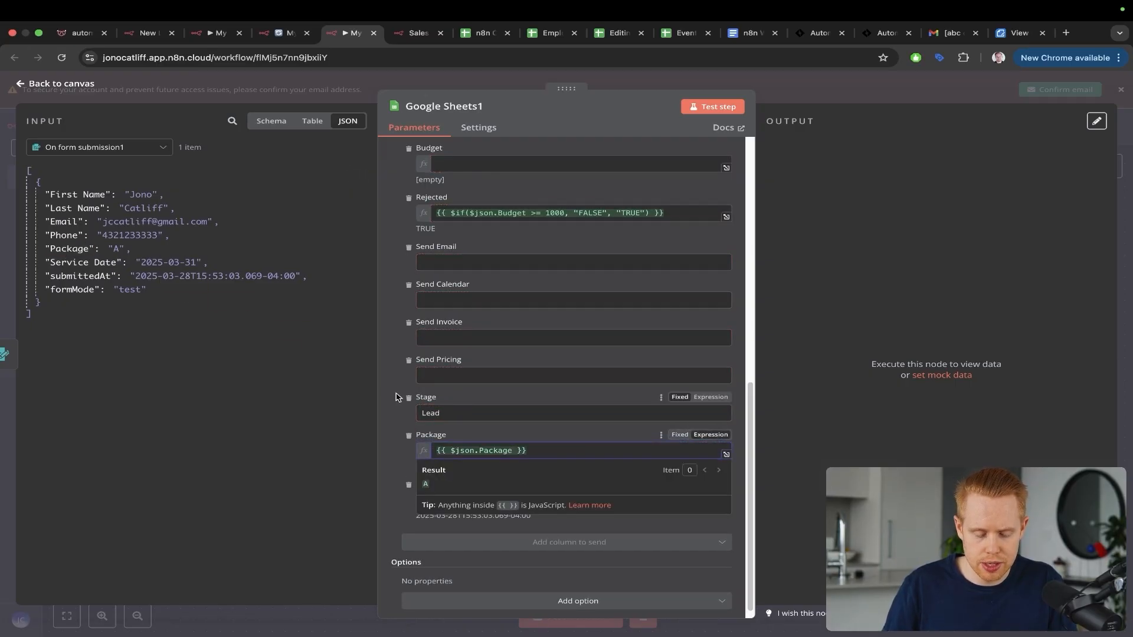
left_click(355, 388)
left_click(445, 413)
double_click(445, 413)
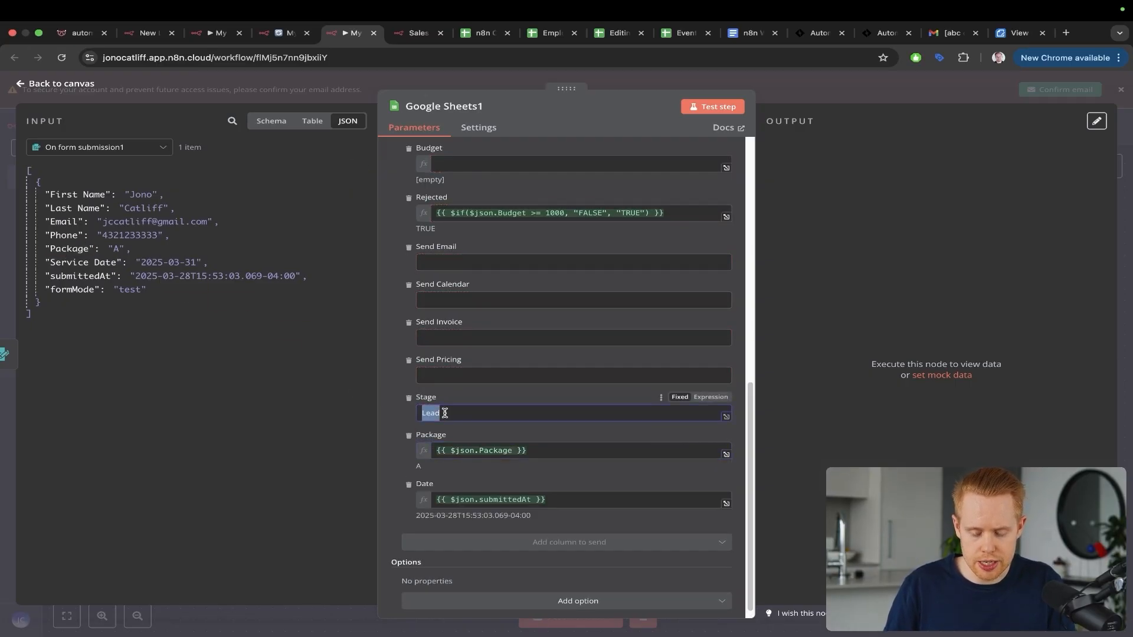
type("Sales")
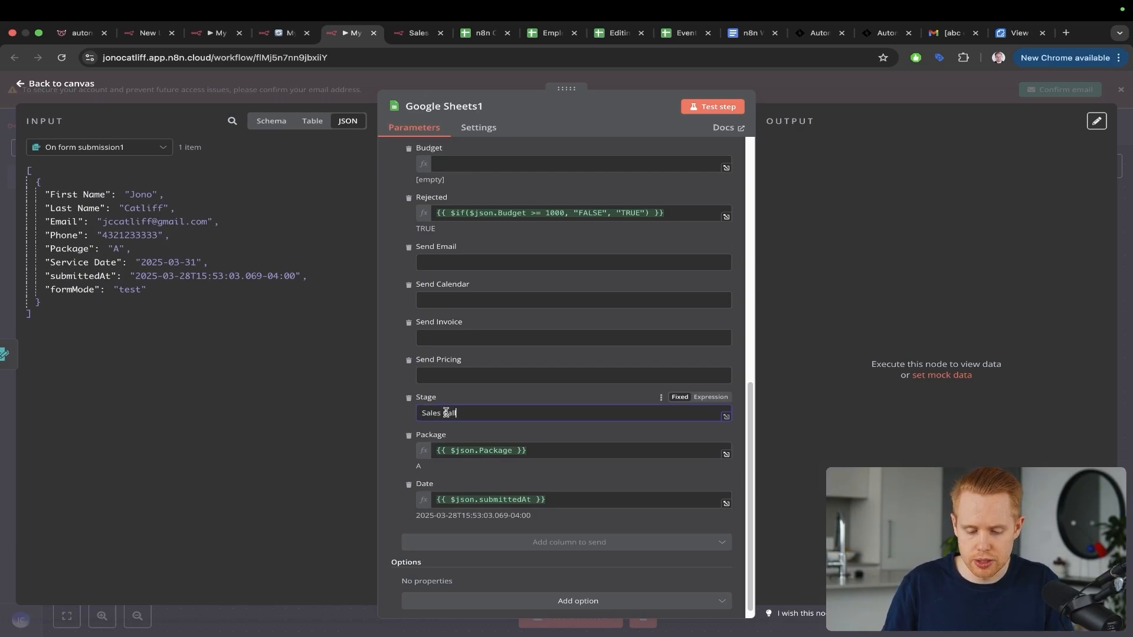
type(" Call")
left_click(717, 106)
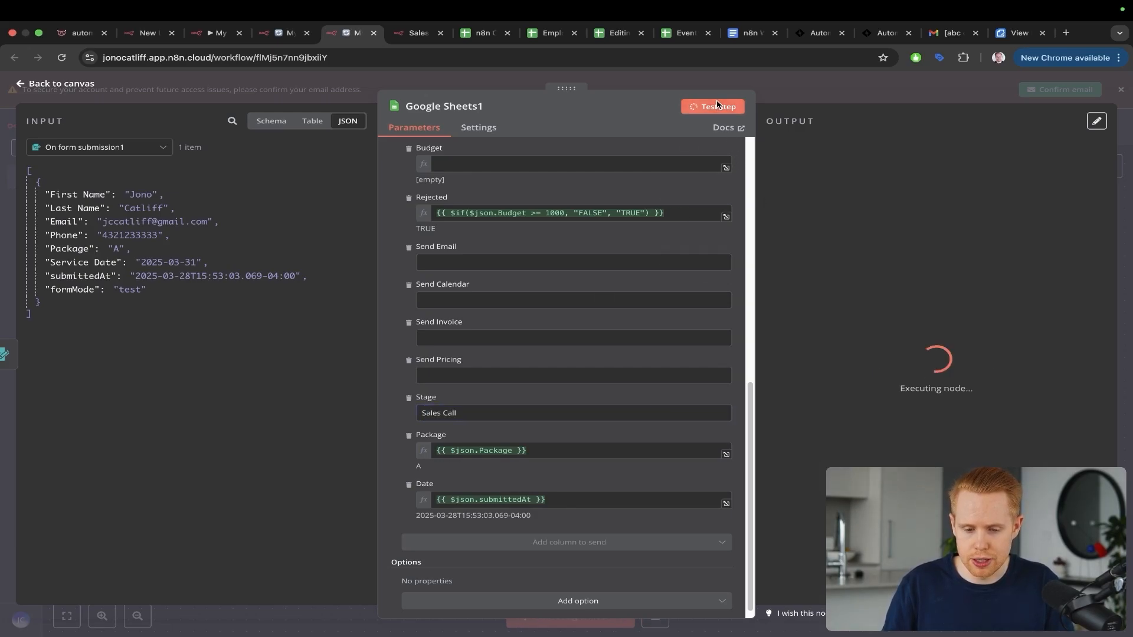
key("ctrl+Tab")
key("ctrl+Tab")
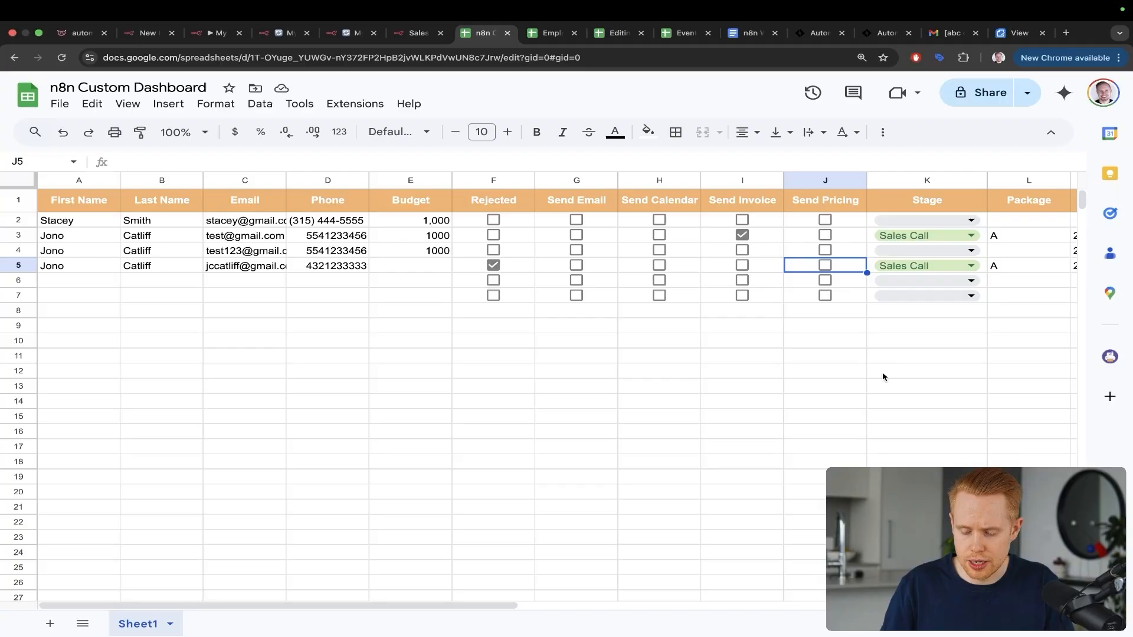
Step: Look over the new dashboard row, then bring up the CRM Integration Proposal agreement
mouse_move(799, 383)
left_mouse_down()
mouse_move(829, 298)
mouse_move(872, 272)
left_mouse_up()
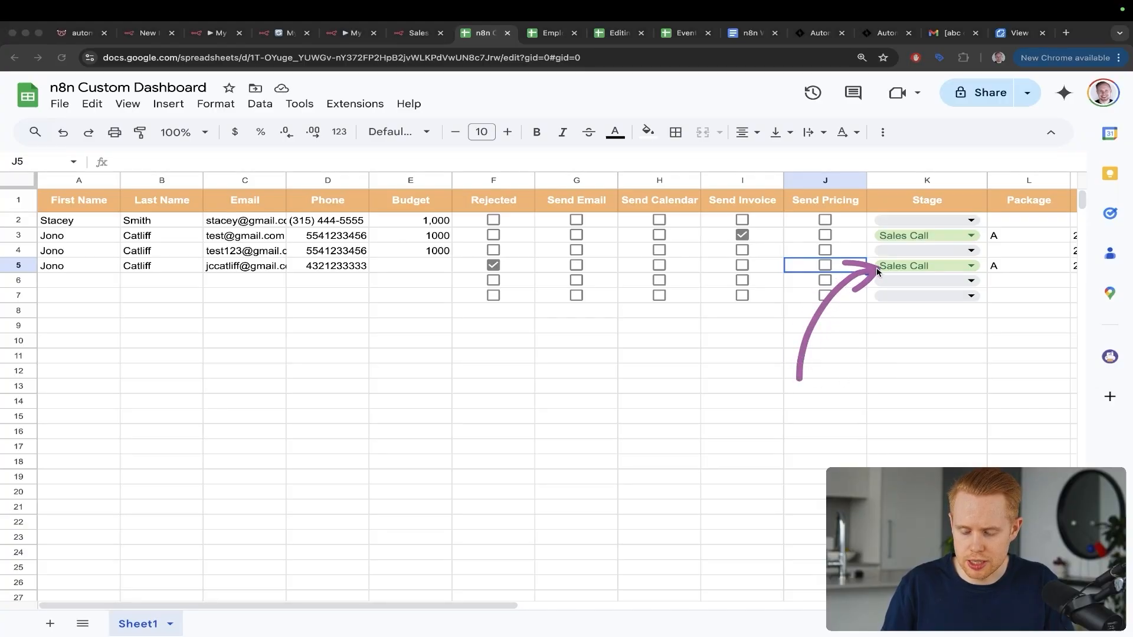
left_click_drag(997, 203, 1006, 270)
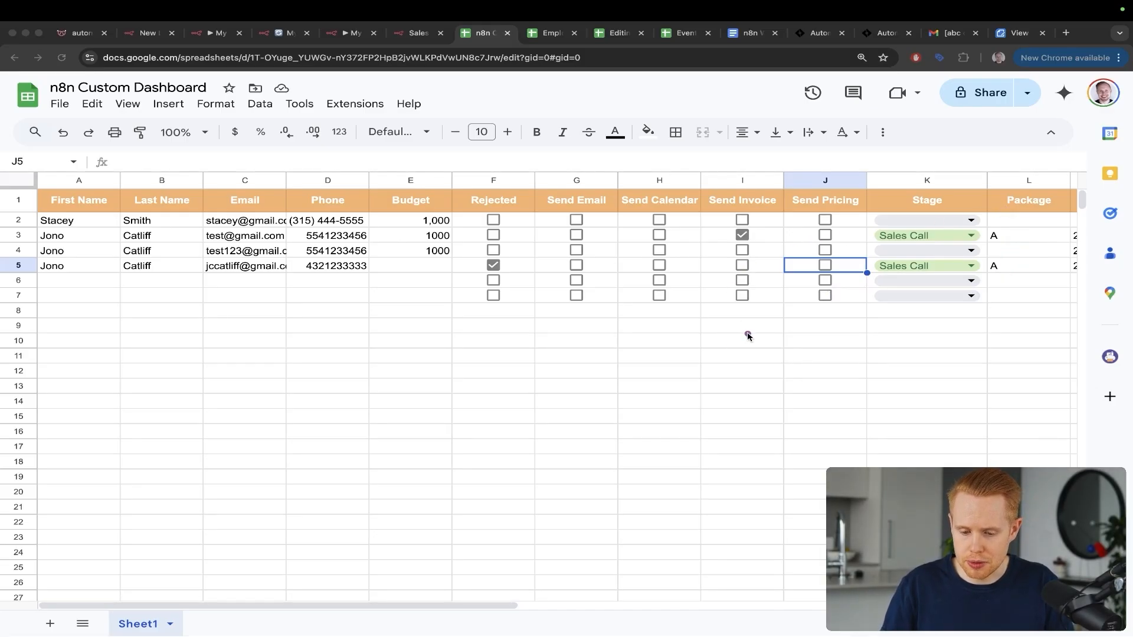
left_click_drag(648, 380, 735, 269)
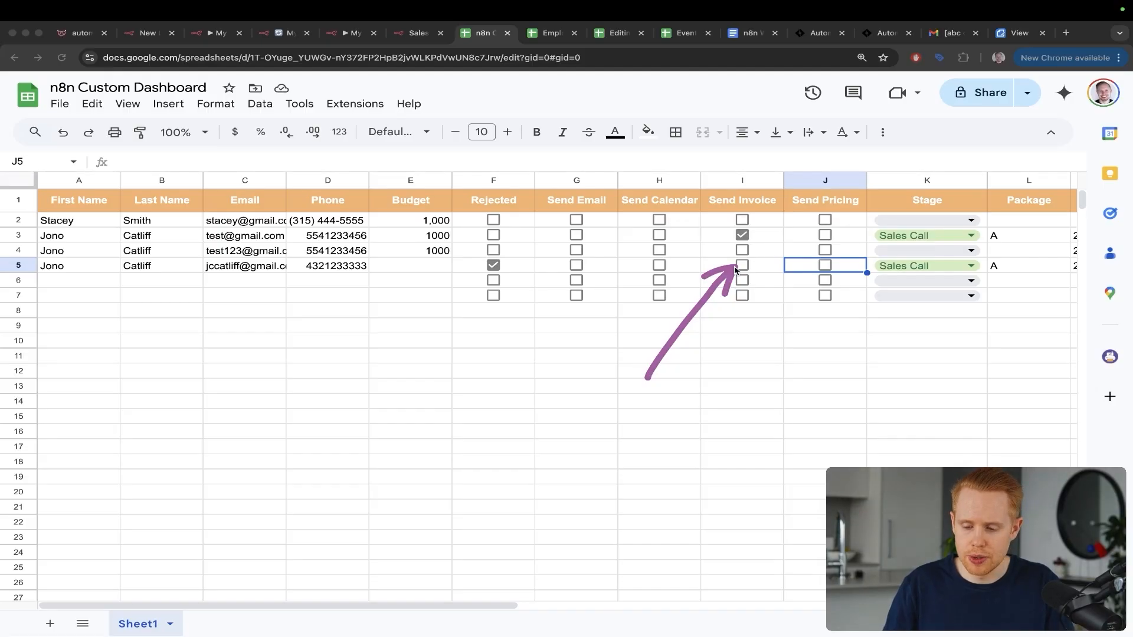
left_click_drag(868, 167, 984, 253)
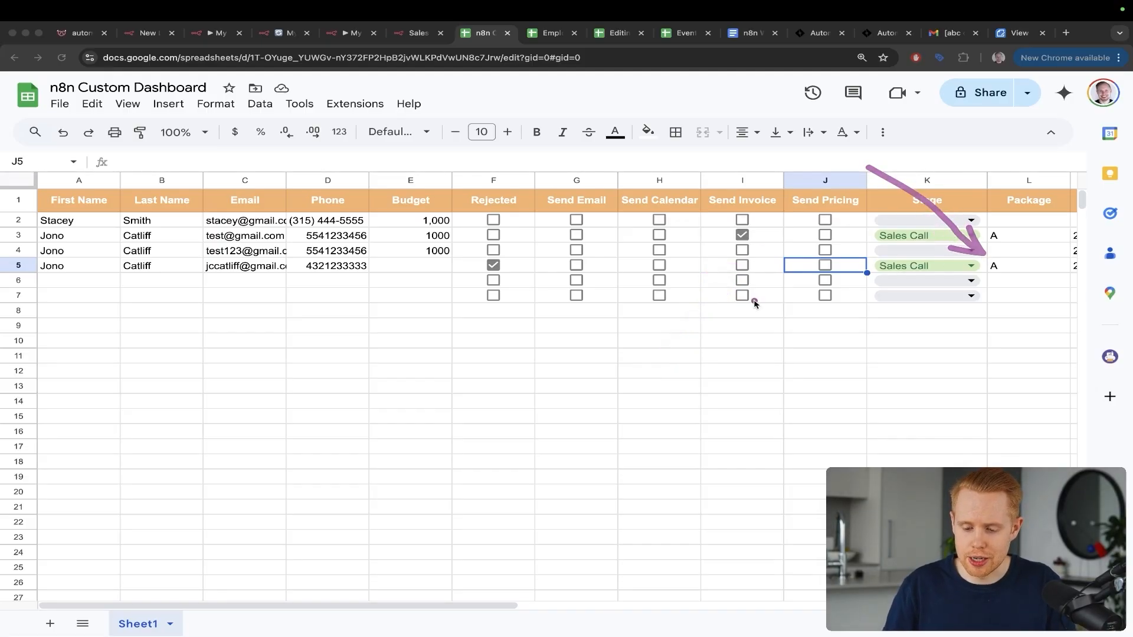
left_click_drag(620, 346, 722, 269)
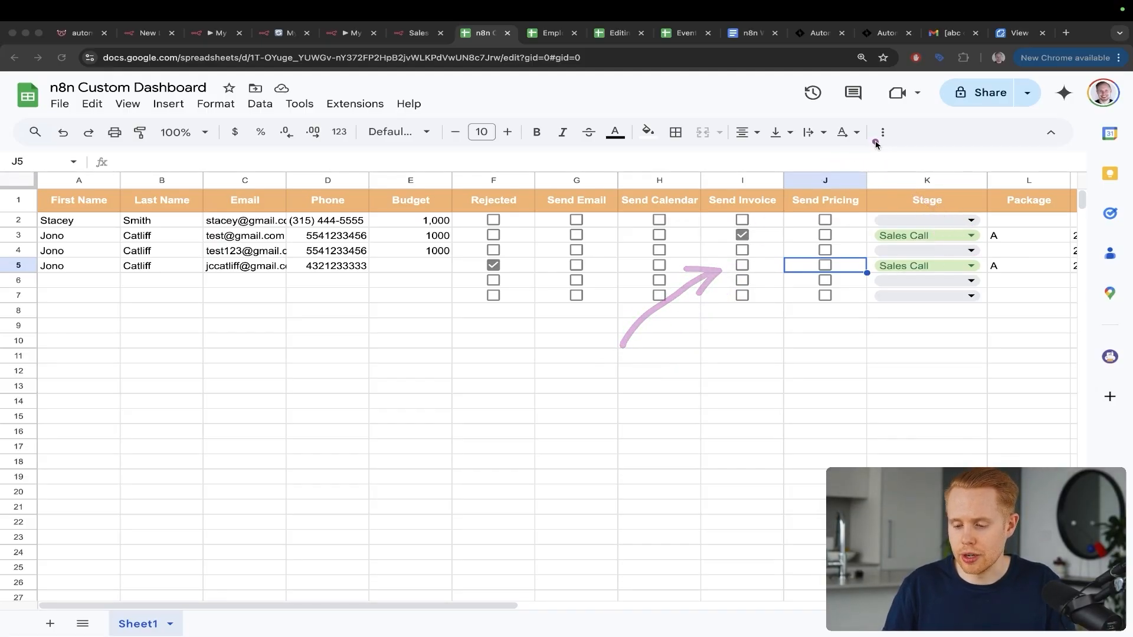
mouse_move(876, 143)
left_mouse_down()
mouse_move(994, 224)
mouse_move(989, 253)
left_mouse_up()
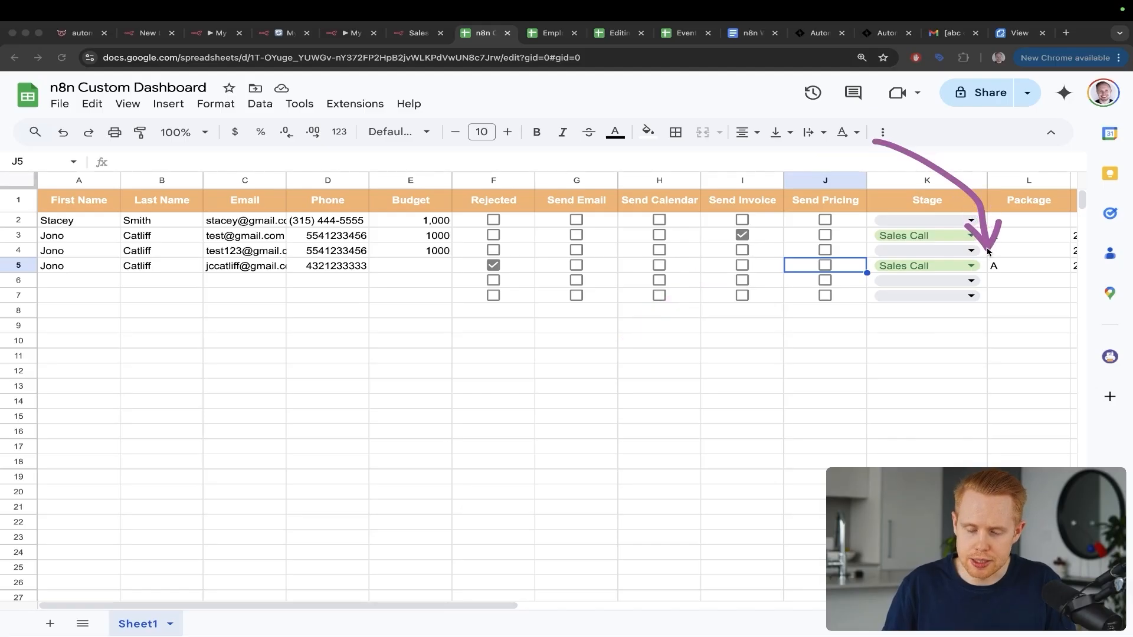
left_click_drag(1023, 139, 926, 252)
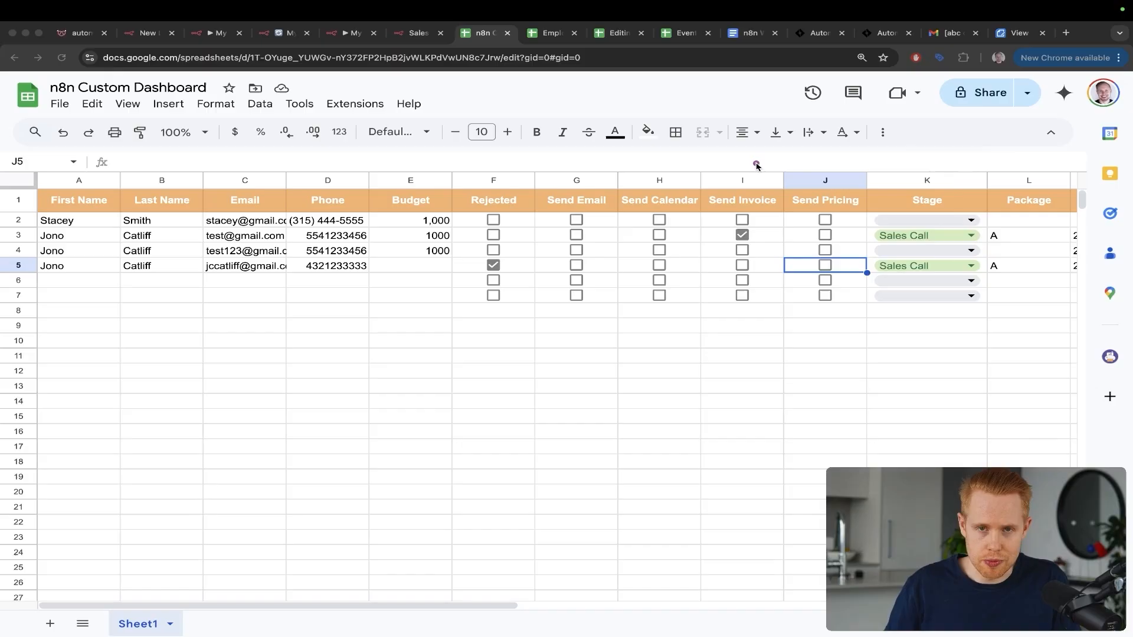
mouse_move(715, 363)
left_mouse_down()
mouse_move(705, 283)
mouse_move(735, 268)
left_mouse_up()
key("Escape")
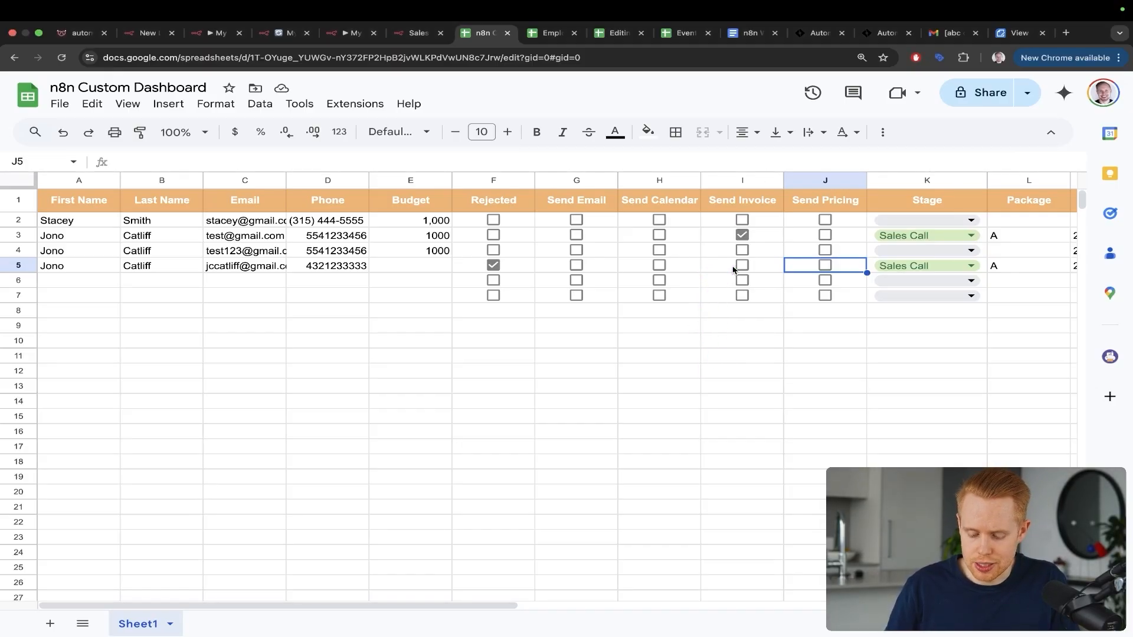
key("super+9")
mouse_move(865, 354)
left_mouse_down()
mouse_move(799, 240)
mouse_move(767, 147)
left_mouse_up()
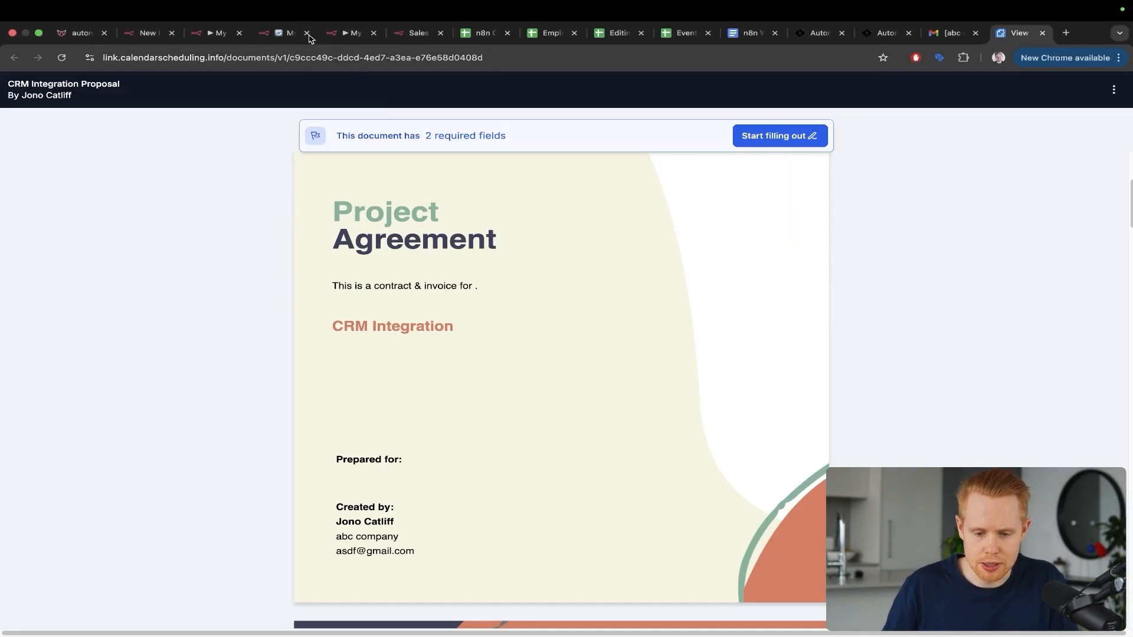
Step: Close the submitted Sales form page and return to the n8n Custom Dashboard
left_click(406, 34)
key("super+w")
left_click(355, 33)
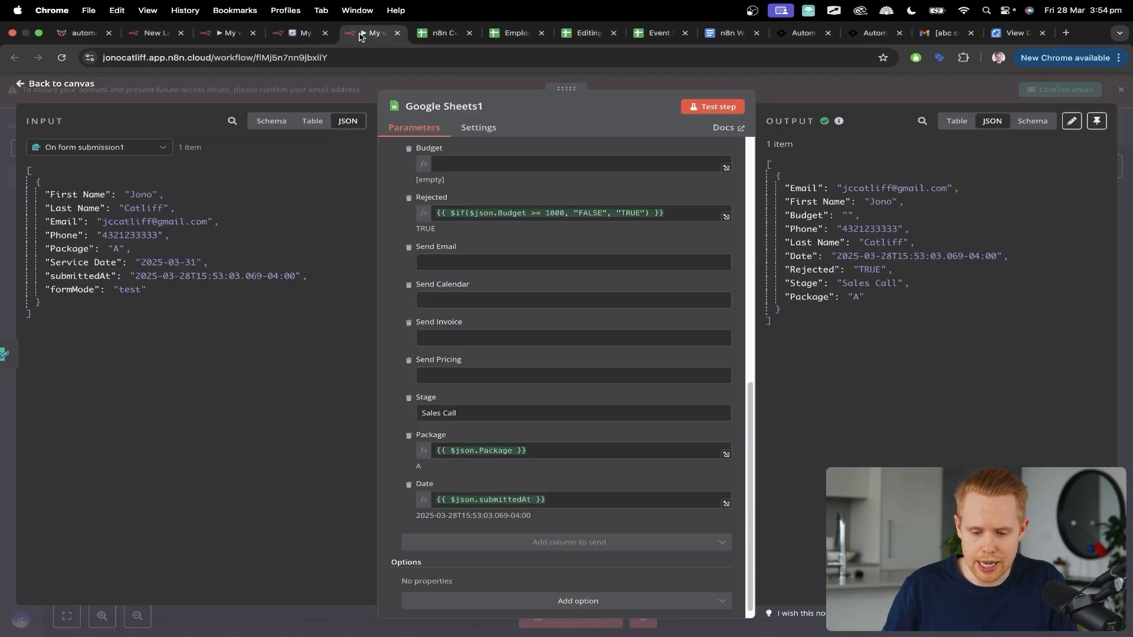
left_click(446, 33)
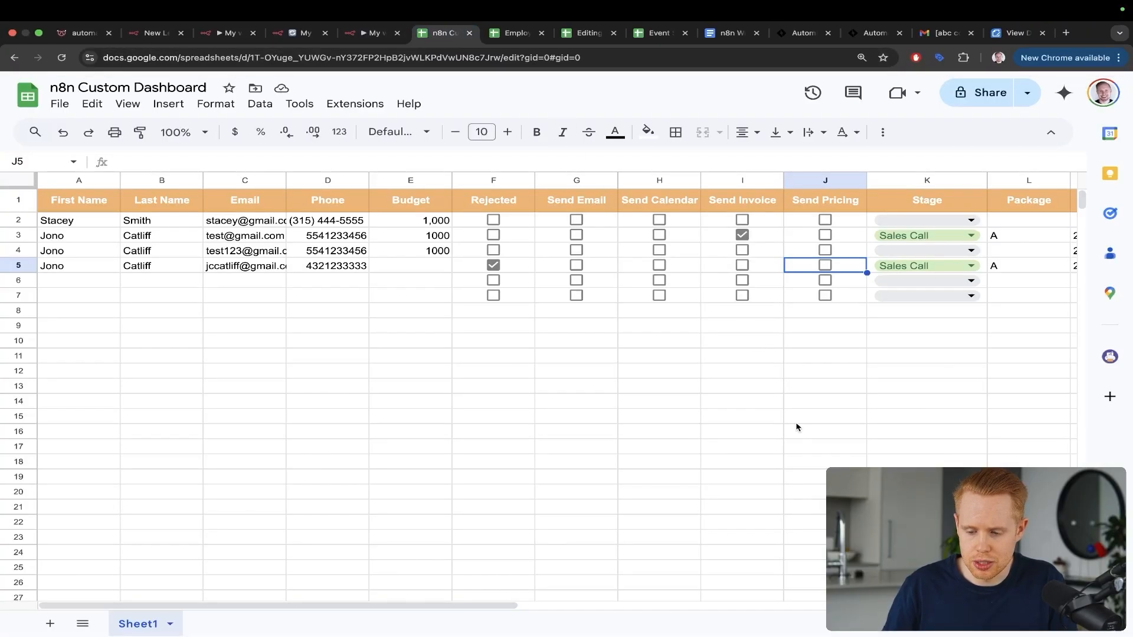
Step: Open row 5's Stage options and dismiss them, leaving Sales Call unchanged
left_click_drag(777, 430, 888, 269)
left_click(887, 269)
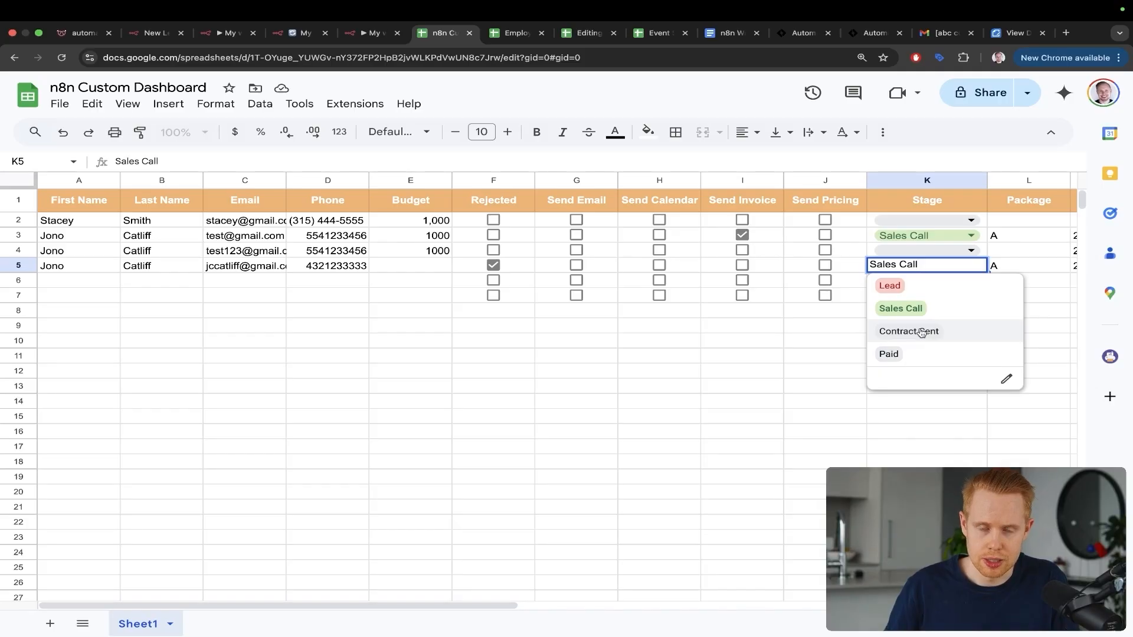
left_click(744, 346)
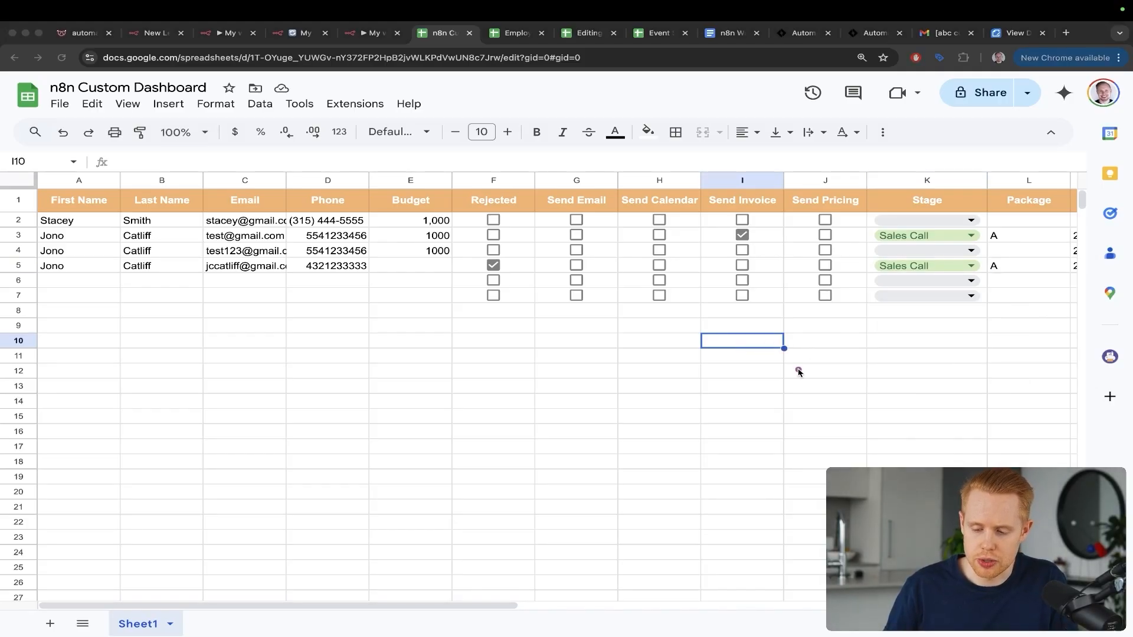
mouse_move(798, 370)
left_mouse_down()
mouse_move(825, 296)
mouse_move(874, 267)
left_mouse_up()
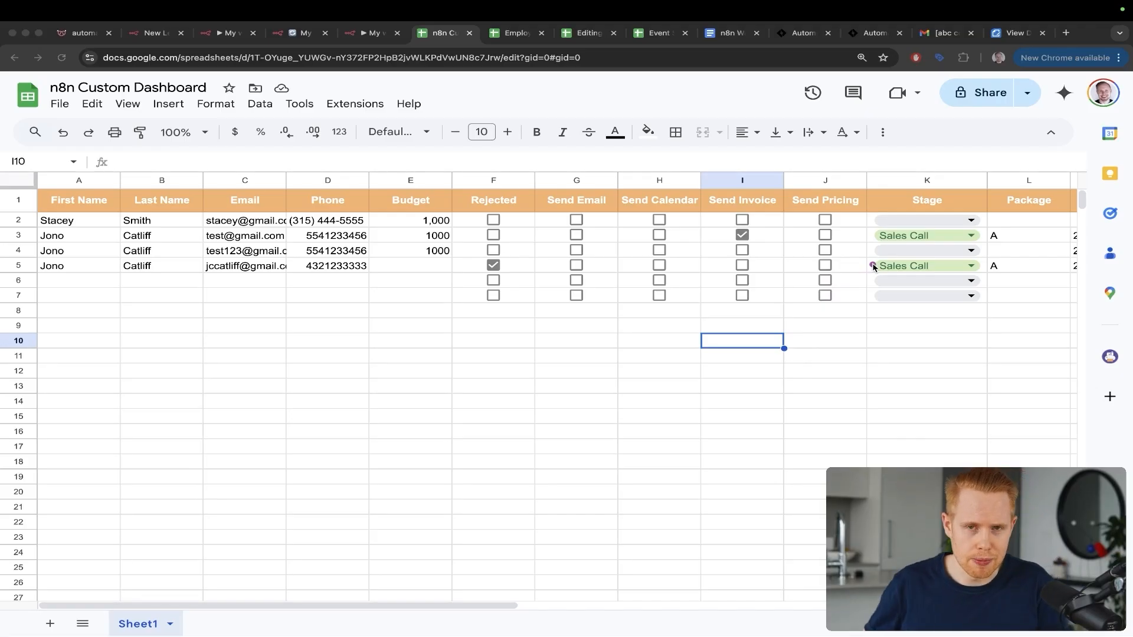
mouse_move(803, 122)
left_mouse_down()
mouse_move(841, 239)
mouse_move(873, 266)
left_mouse_up()
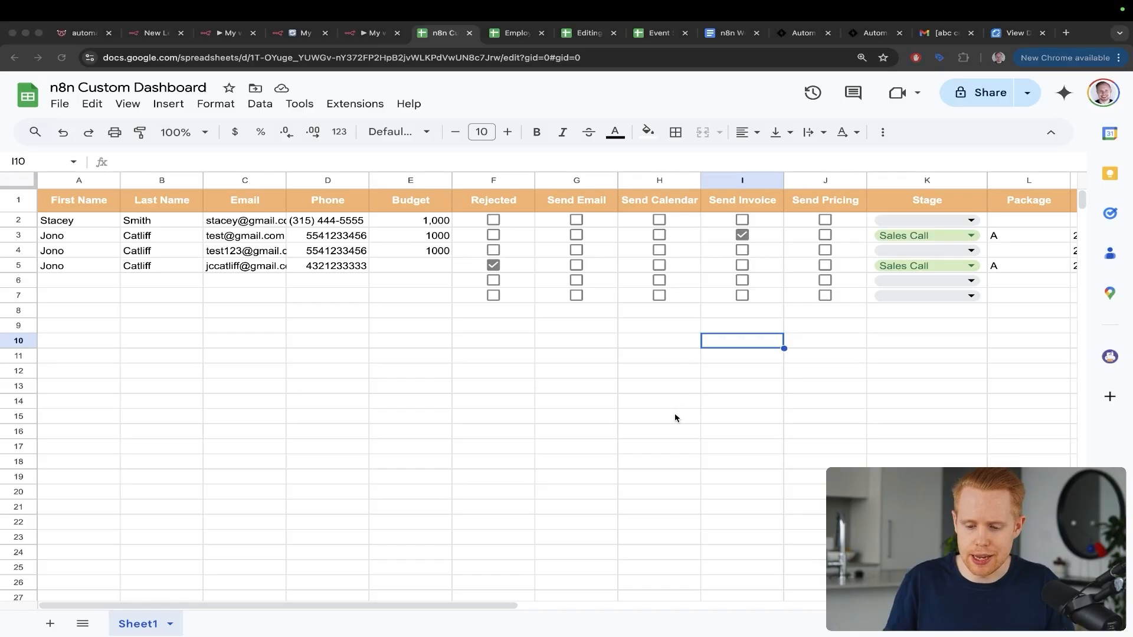
mouse_move(683, 425)
left_mouse_down()
mouse_move(669, 319)
mouse_move(725, 271)
mouse_move(1033, 176)
left_mouse_up()
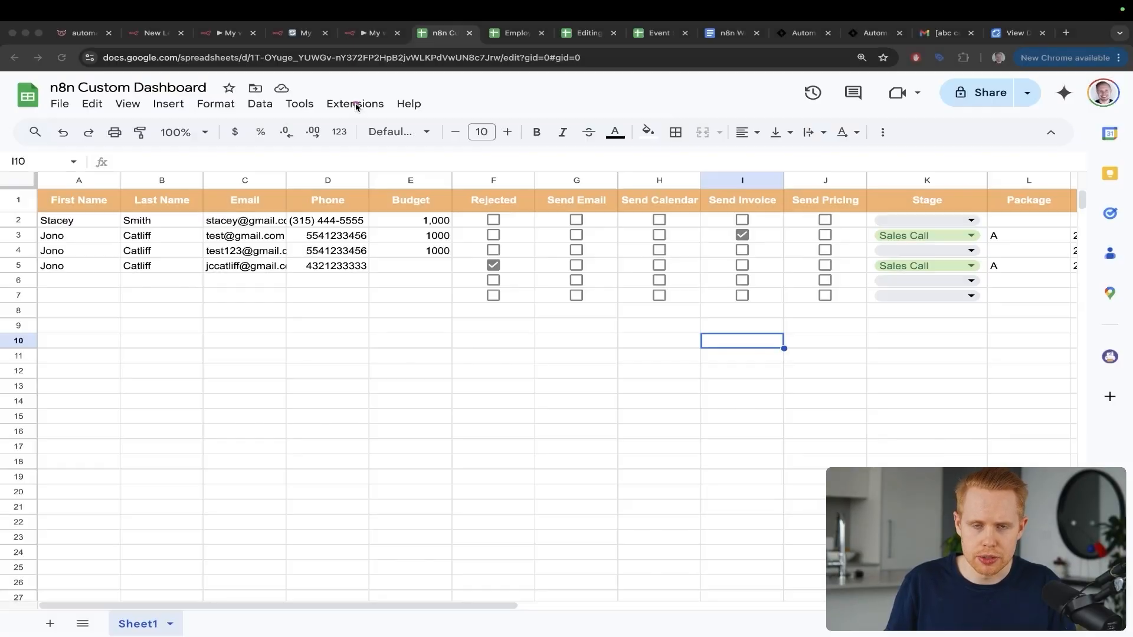
Step: Open the dashboard's Apps Script project via Extensions and delete all code in Code.gs
left_click(357, 105)
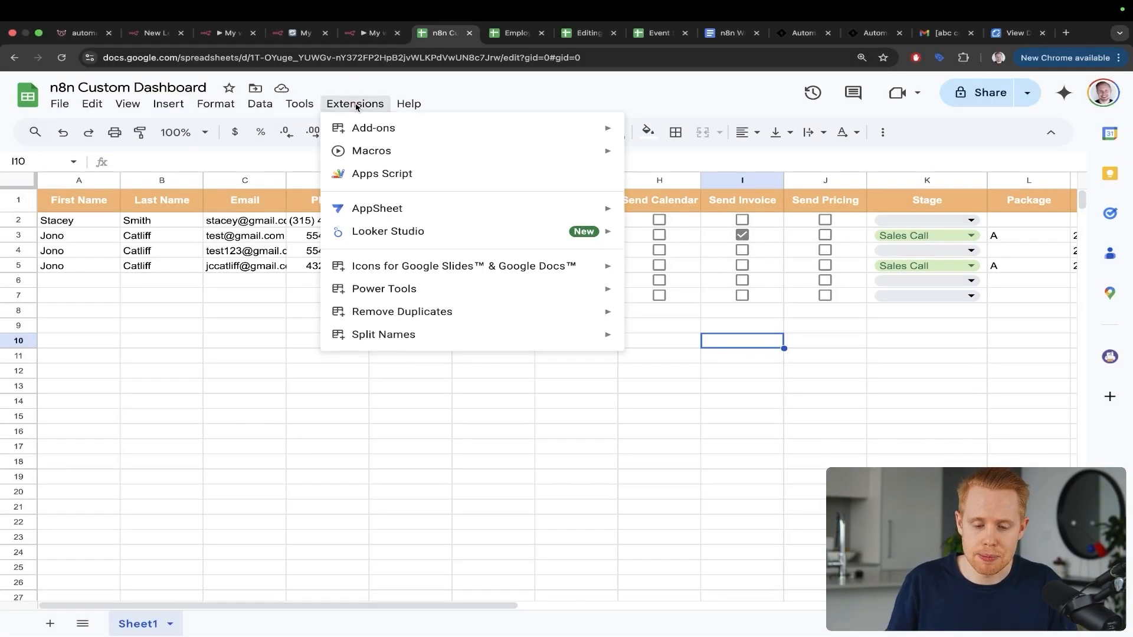
left_click(379, 176)
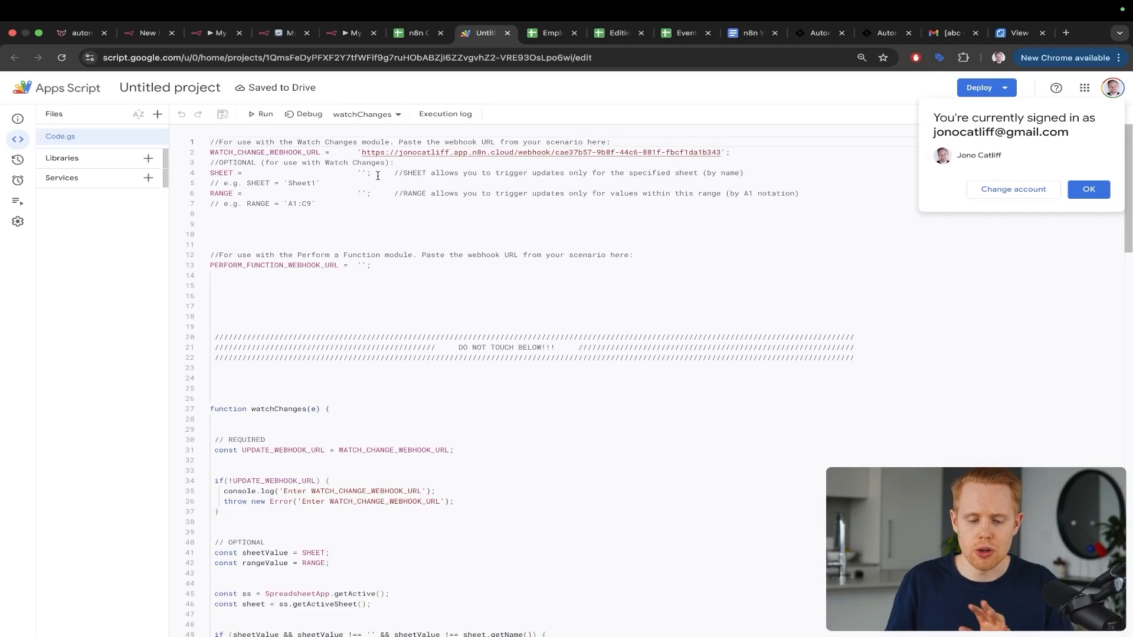
key("super+a")
key("BackSpace")
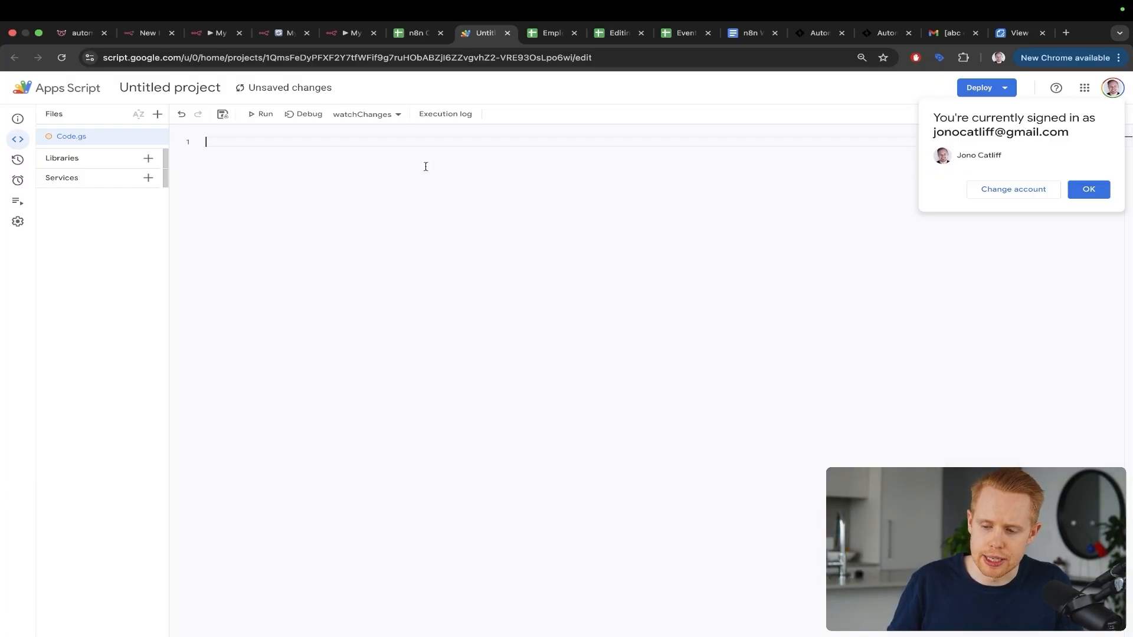
Step: Copy the whole Watch Changes script from the Doc into Code.gs
left_click(741, 35)
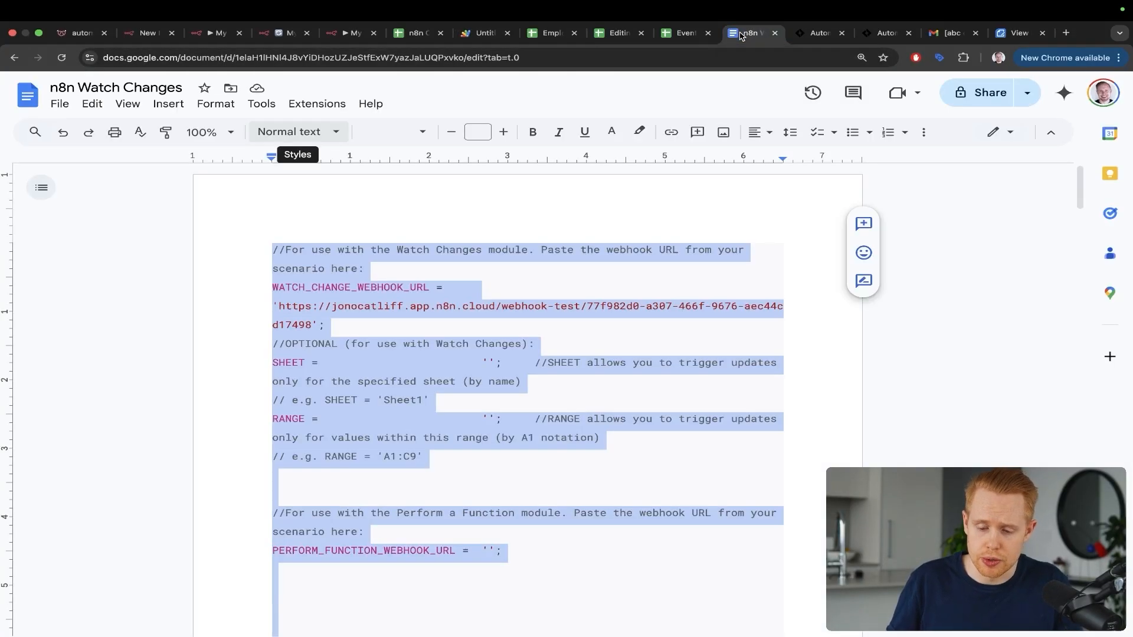
left_click(464, 302)
scroll(465, 301, "down", 20)
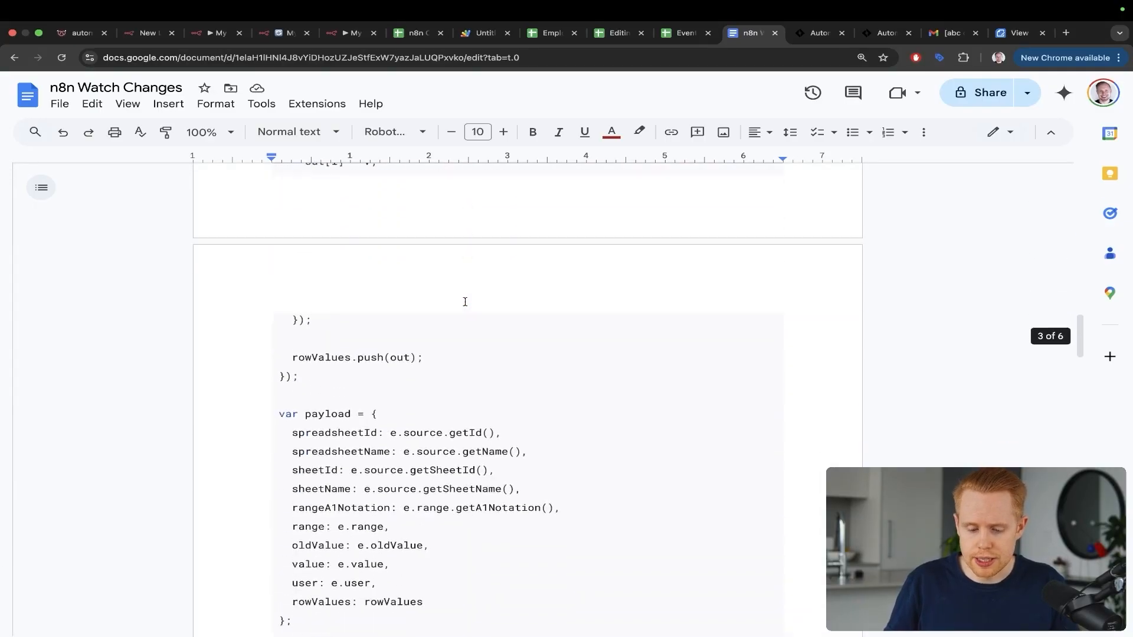
scroll(465, 301, "up", 20)
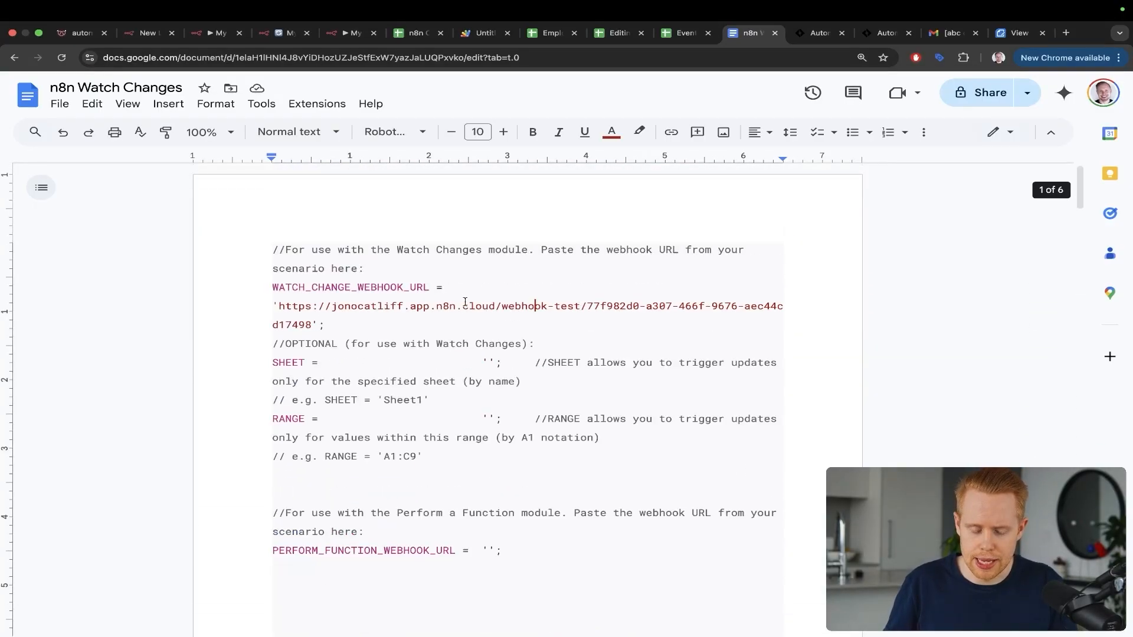
key("super+a")
key("super+c")
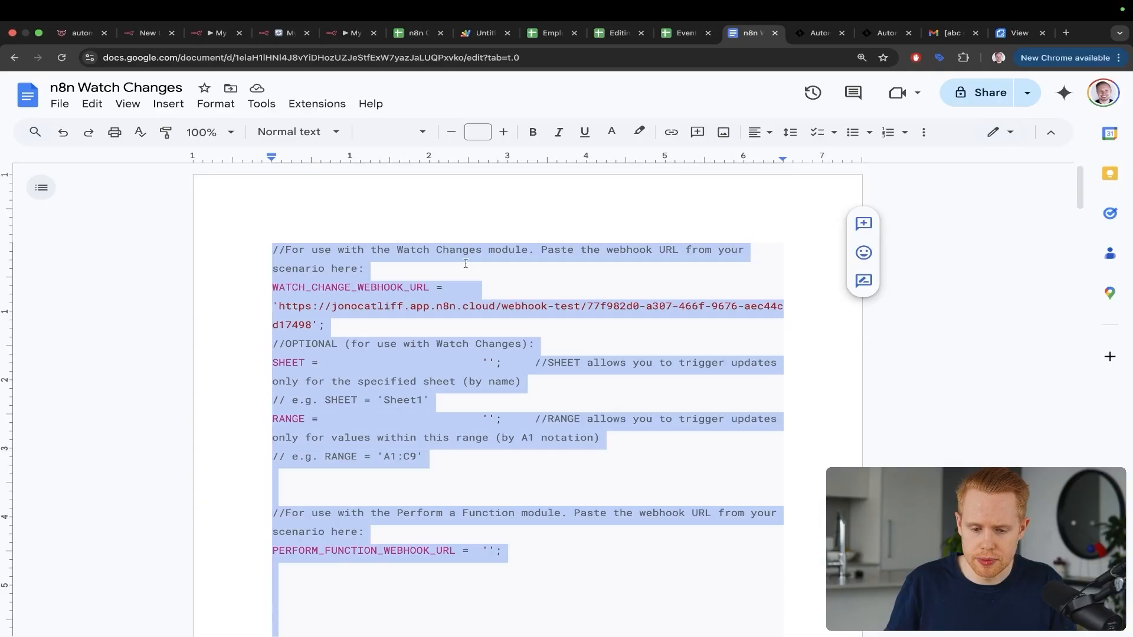
left_click(482, 41)
key("super+v")
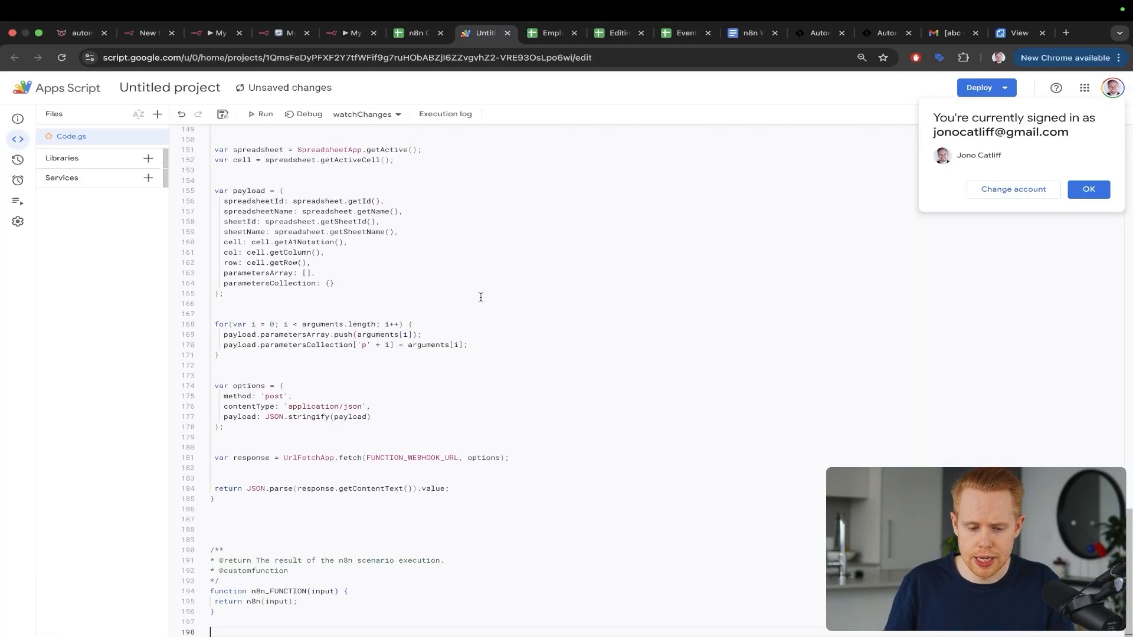
Step: Empty the WATCH_CHANGE_WEBHOOK_URL value on line 2 to ''
scroll(481, 297, "up", 15)
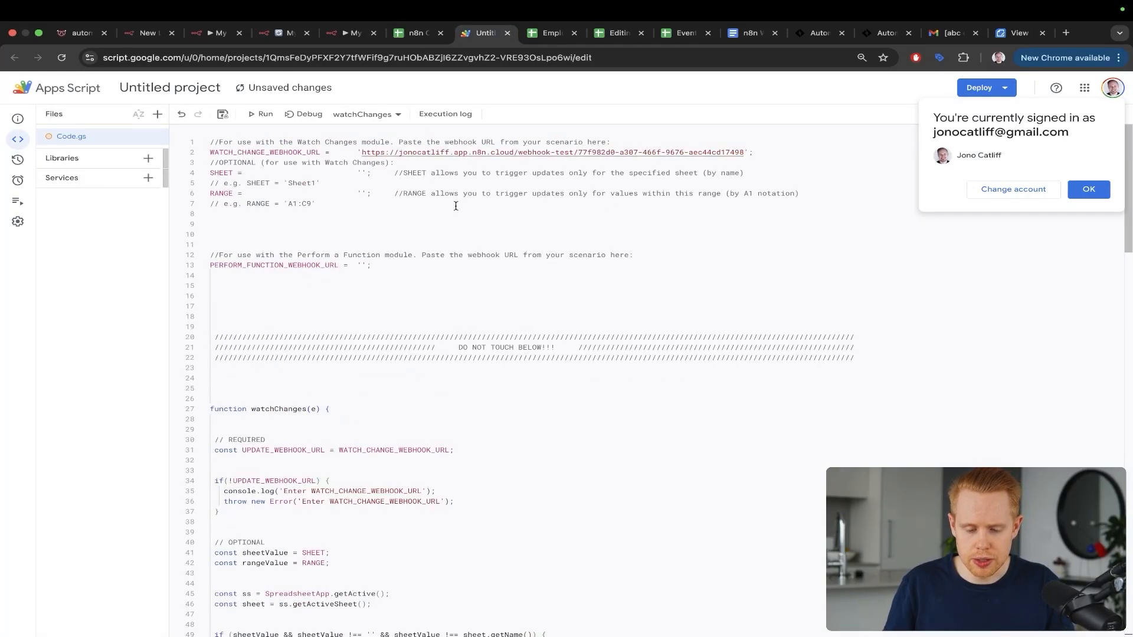
key("ctrl+z")
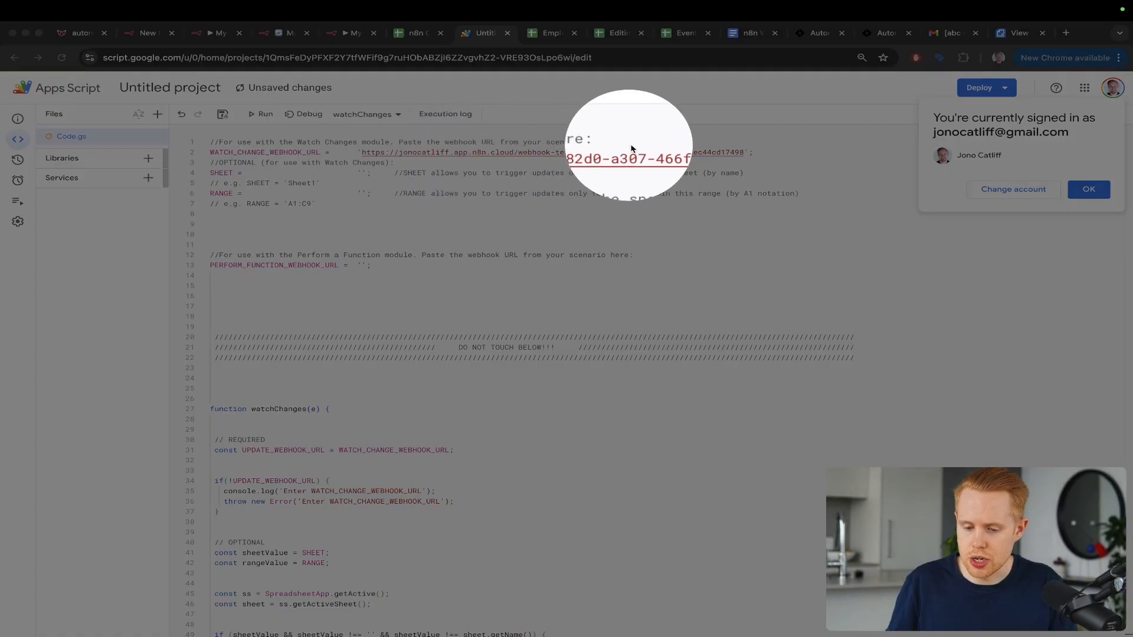
key("Escape")
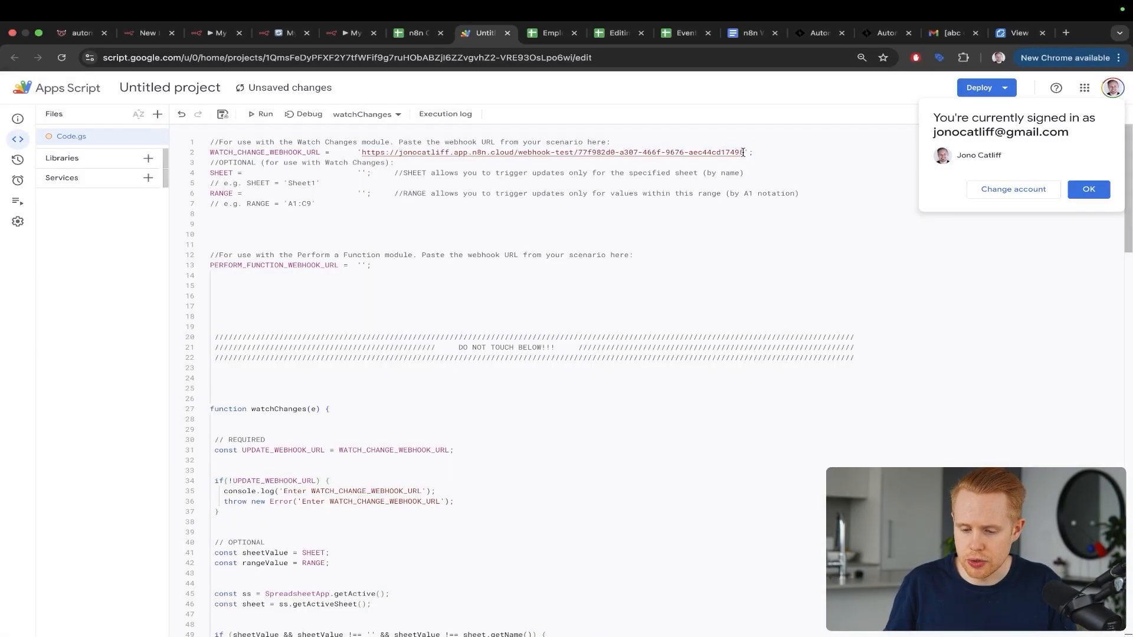
left_click_drag(744, 152, 365, 154)
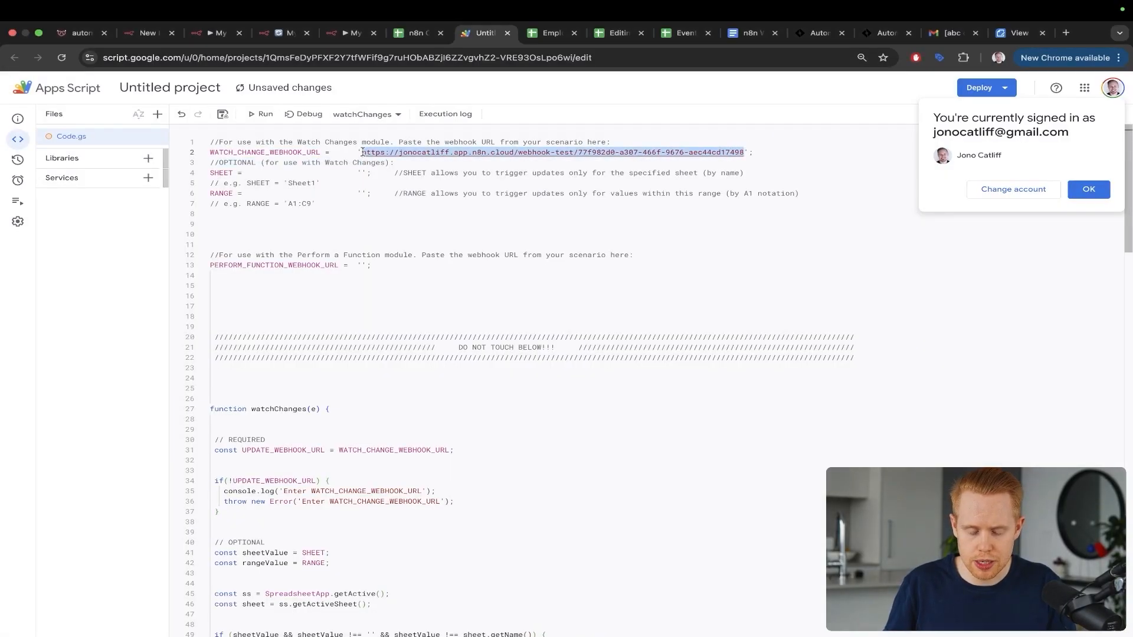
key("BackSpace")
key("ctrl+z")
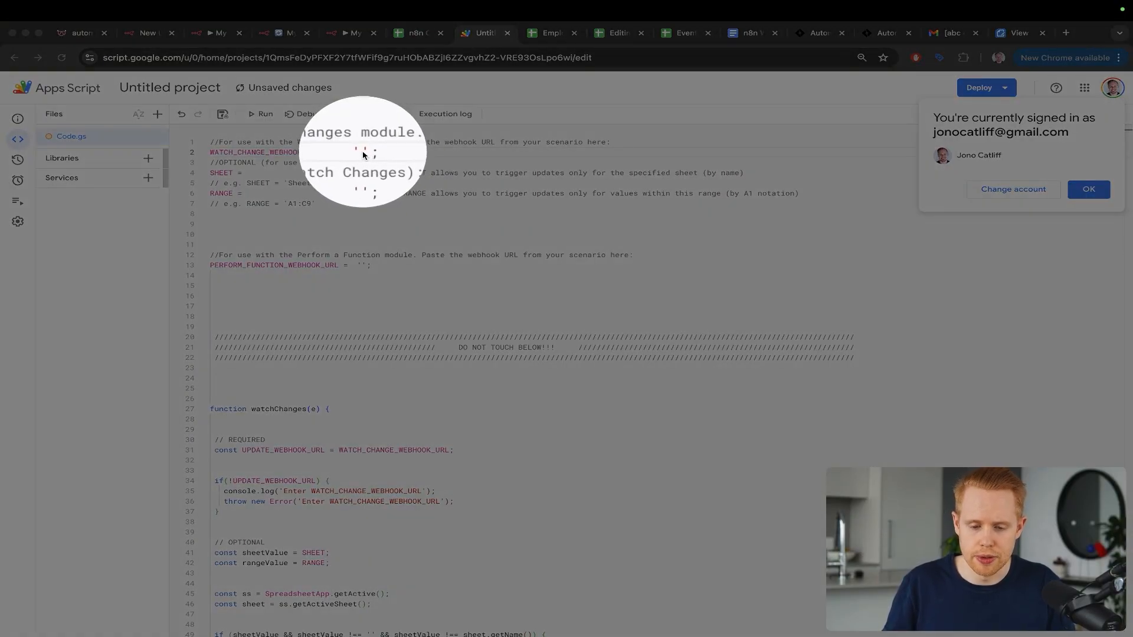
Step: Close the Sheets node settings and save the current workflow
key("ctrl+shift+Tab")
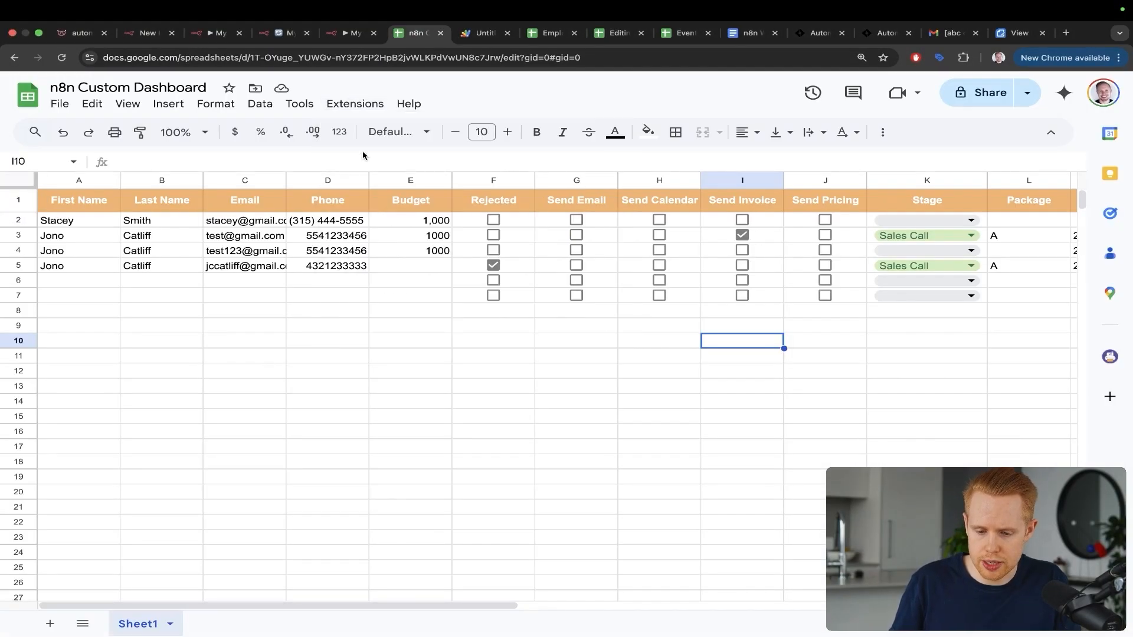
key("ctrl+shift+Tab")
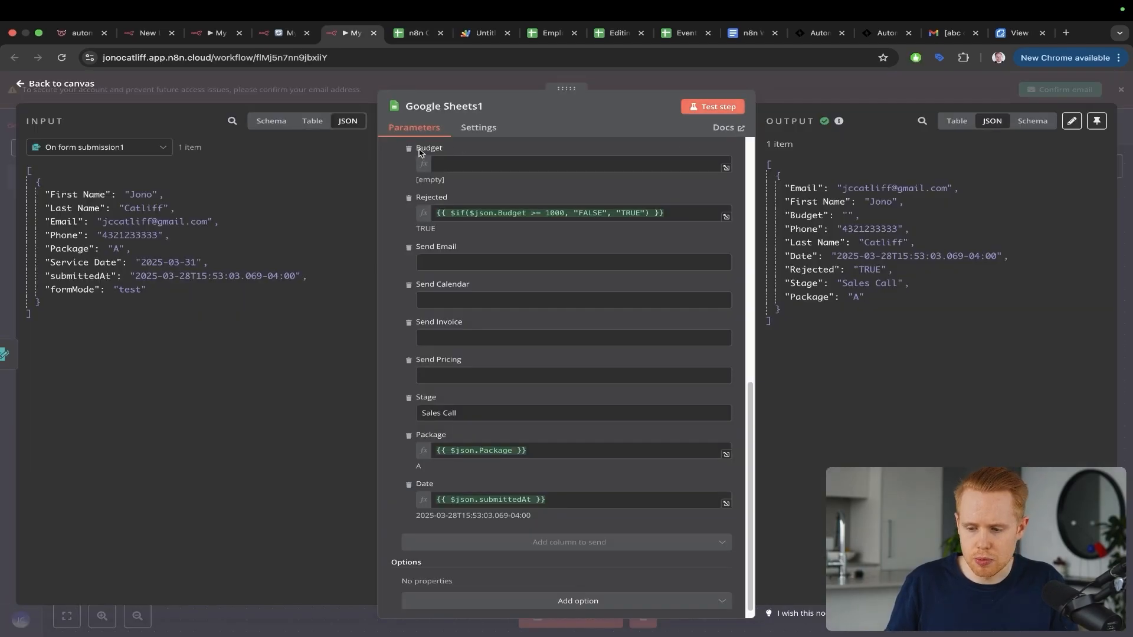
key("Escape")
key("ctrl+s")
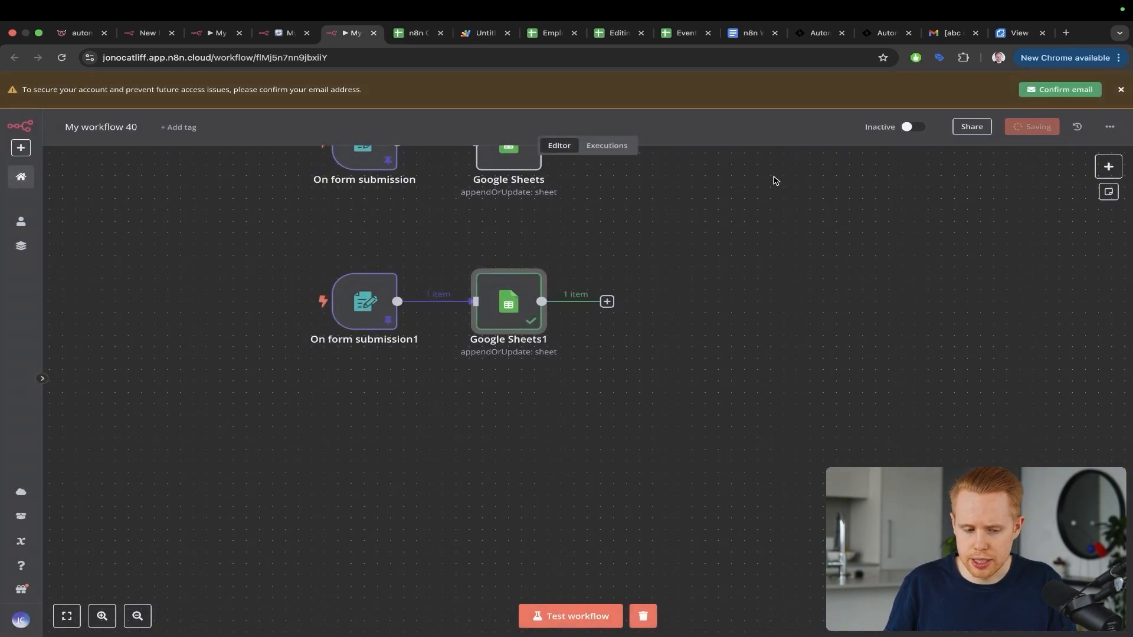
Step: Create a new personal workflow
left_click(25, 148)
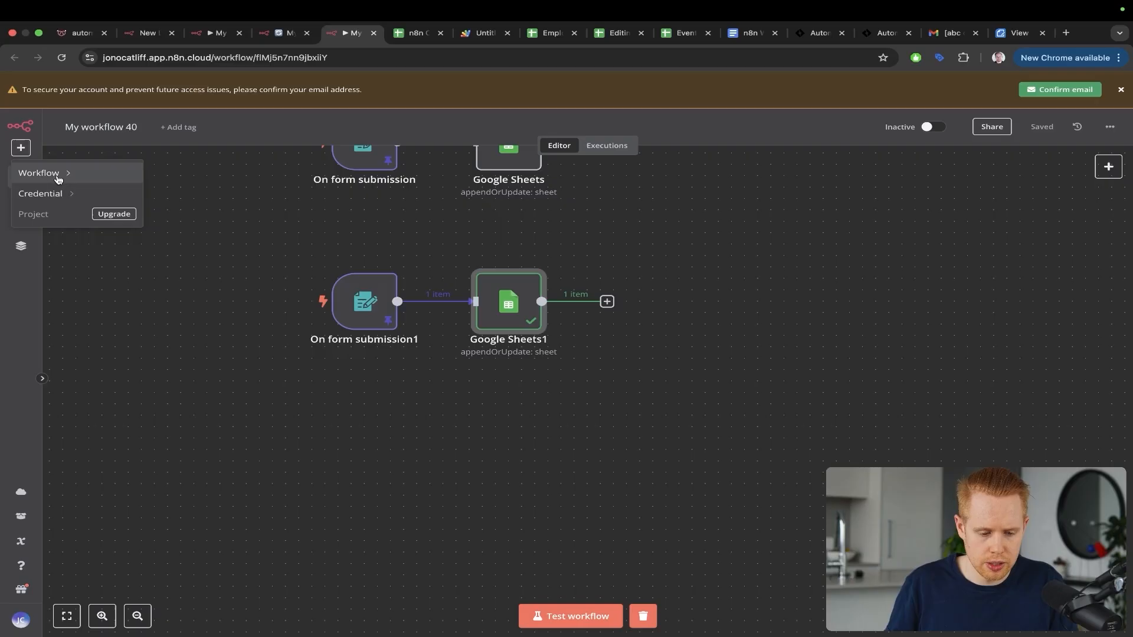
mouse_move(58, 176)
left_click(190, 195)
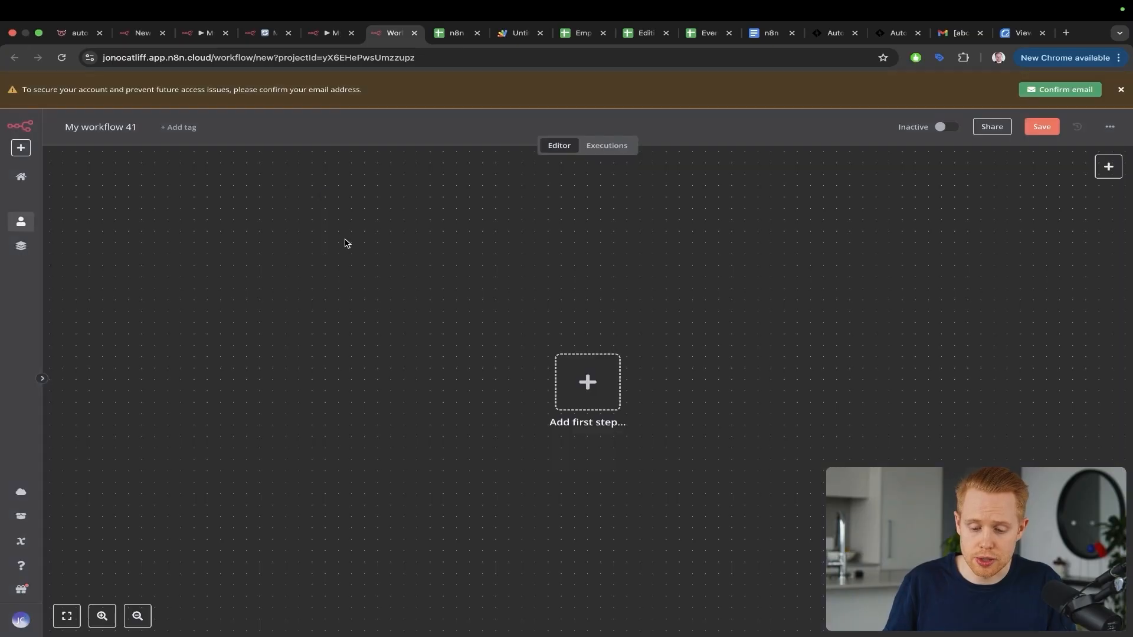
mouse_move(346, 241)
left_mouse_down()
mouse_move(411, 241)
mouse_move(555, 353)
left_mouse_up()
Step: Add an On webhook call trigger as the workflow's first step
left_click(576, 378)
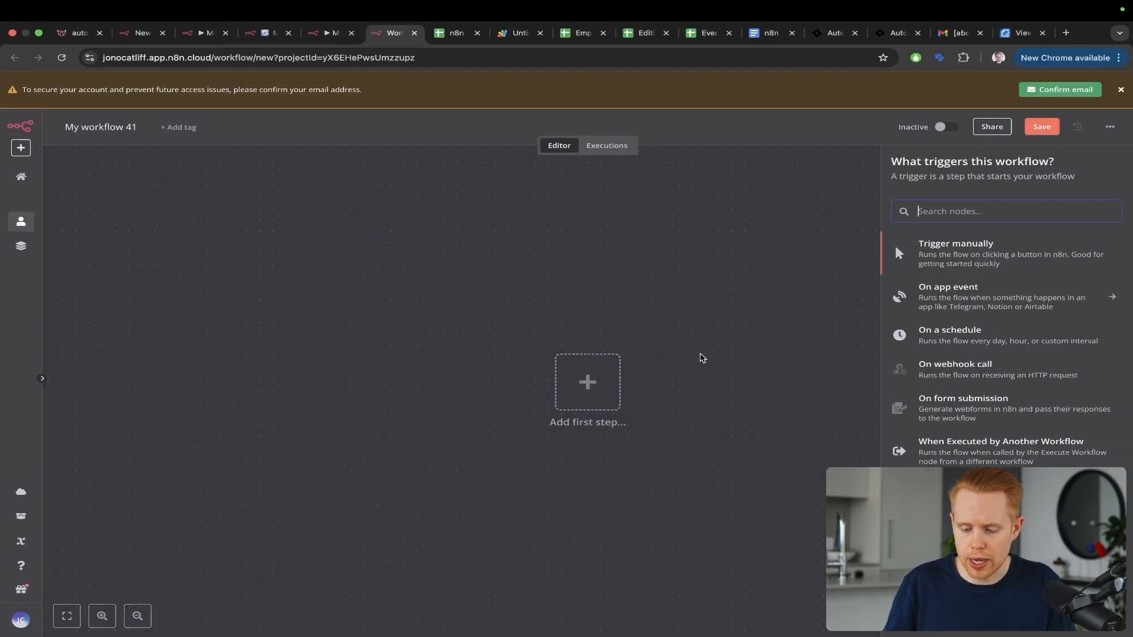
left_click_drag(1041, 213, 975, 347)
key("z")
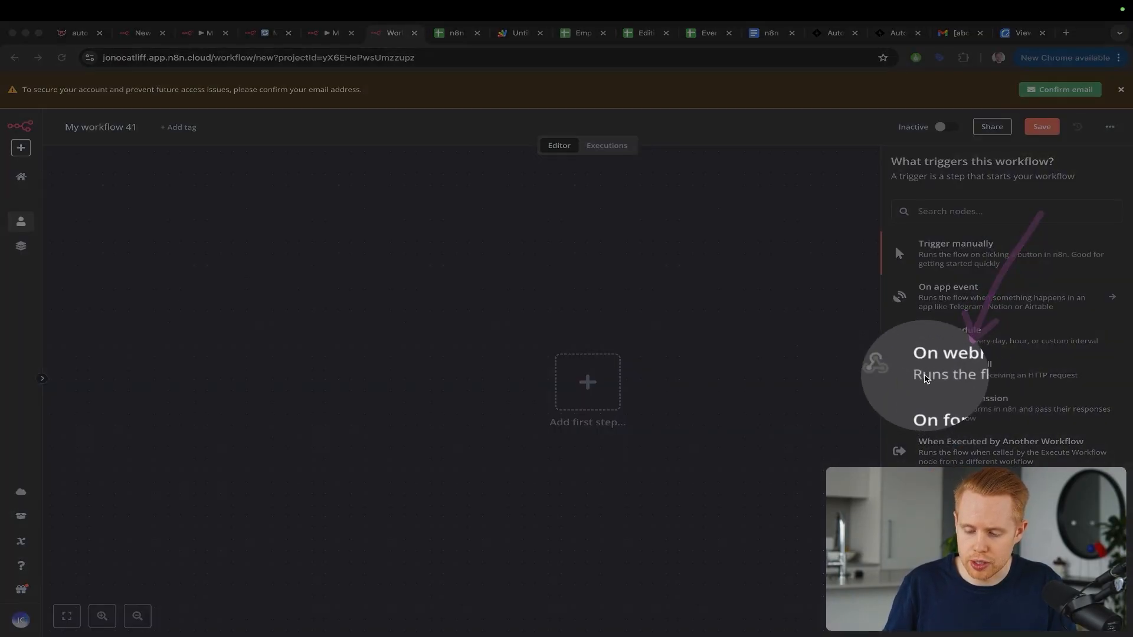
key("Escape")
left_click(976, 372)
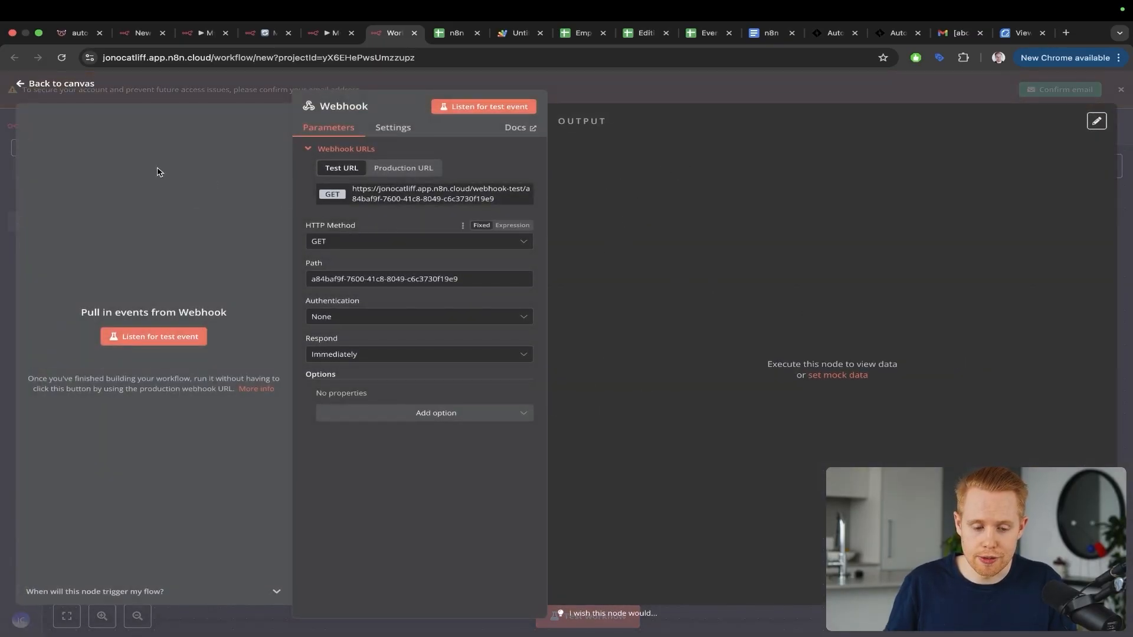
Step: Copy the webhook's Test URL and start listening for a test event
key("ctrl+a")
mouse_move(26, 175)
left_mouse_down()
mouse_move(292, 127)
mouse_move(381, 182)
left_mouse_up()
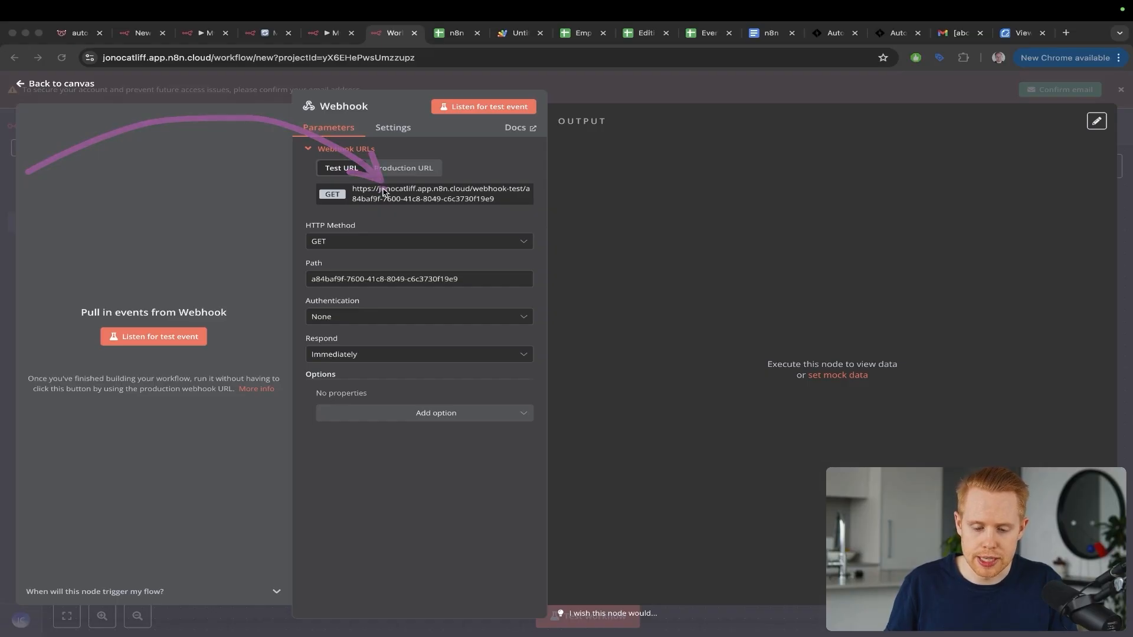
key("ctrl+z")
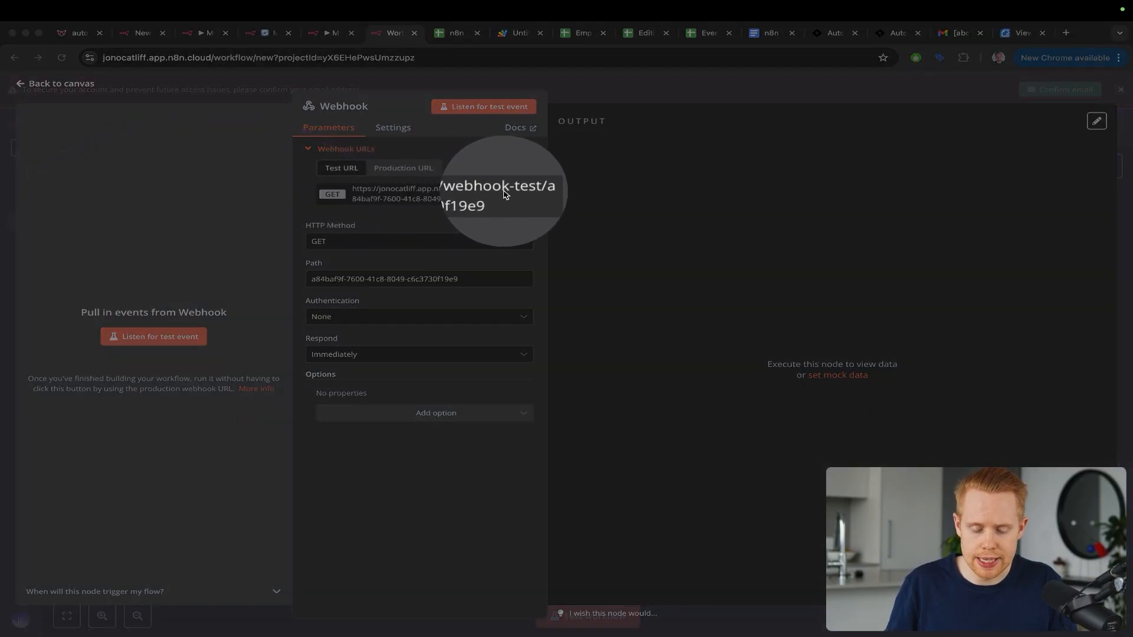
key("Escape")
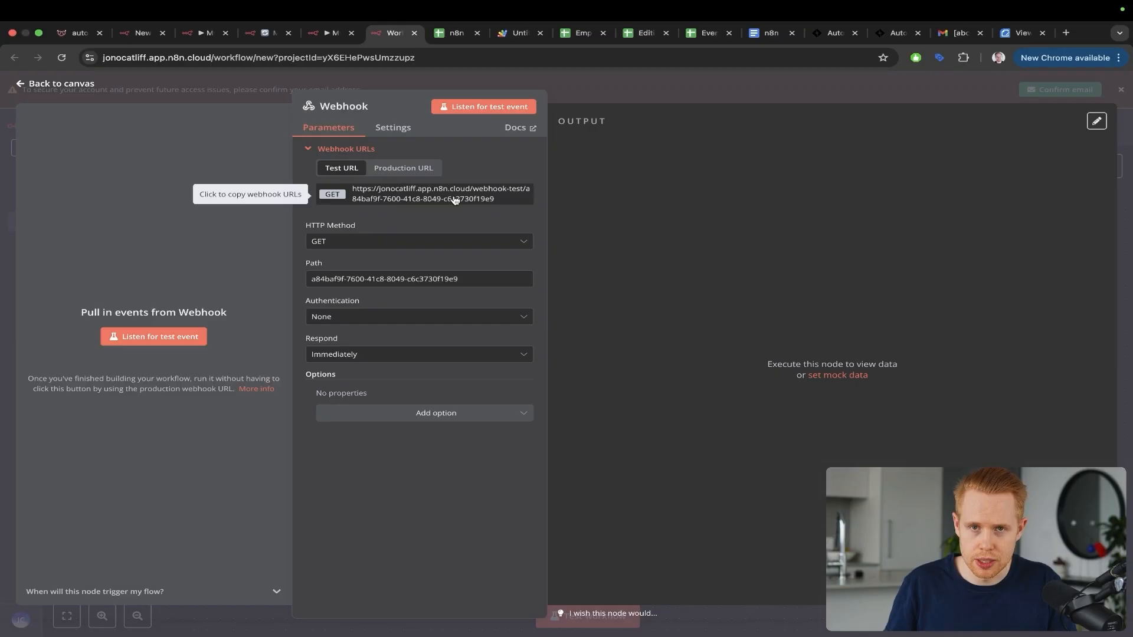
key("ctrl+a")
mouse_move(361, 211)
left_mouse_down()
mouse_move(567, 205)
mouse_move(602, 230)
left_mouse_up()
key("Escape")
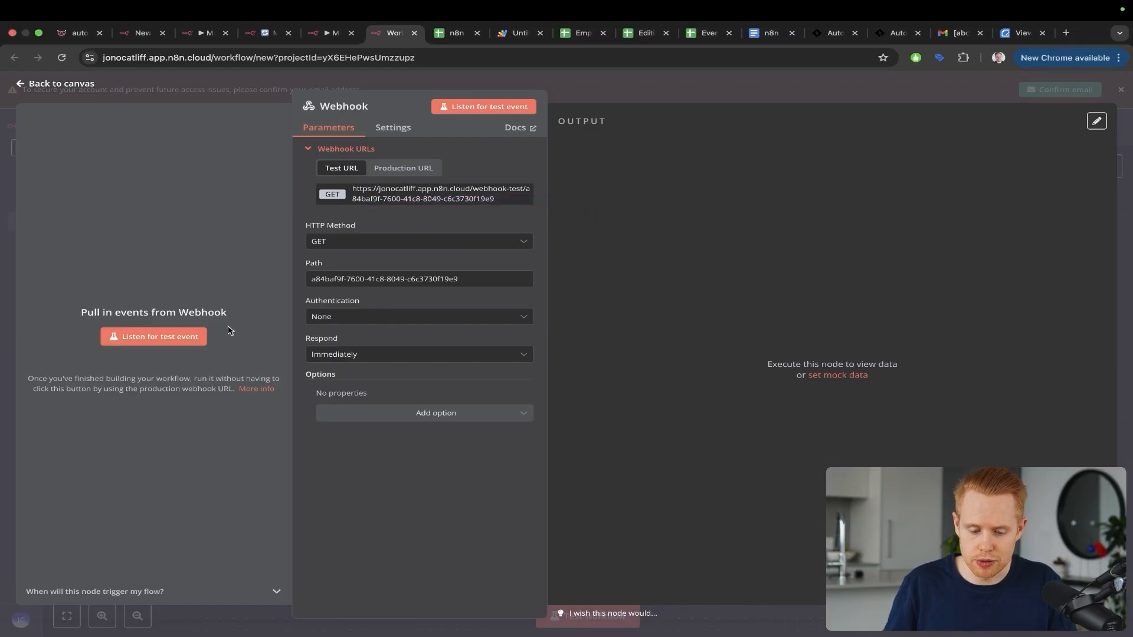
left_click(139, 337)
Step: Load the copied webhook Test URL in a new browser tab, then close it
key("super+t")
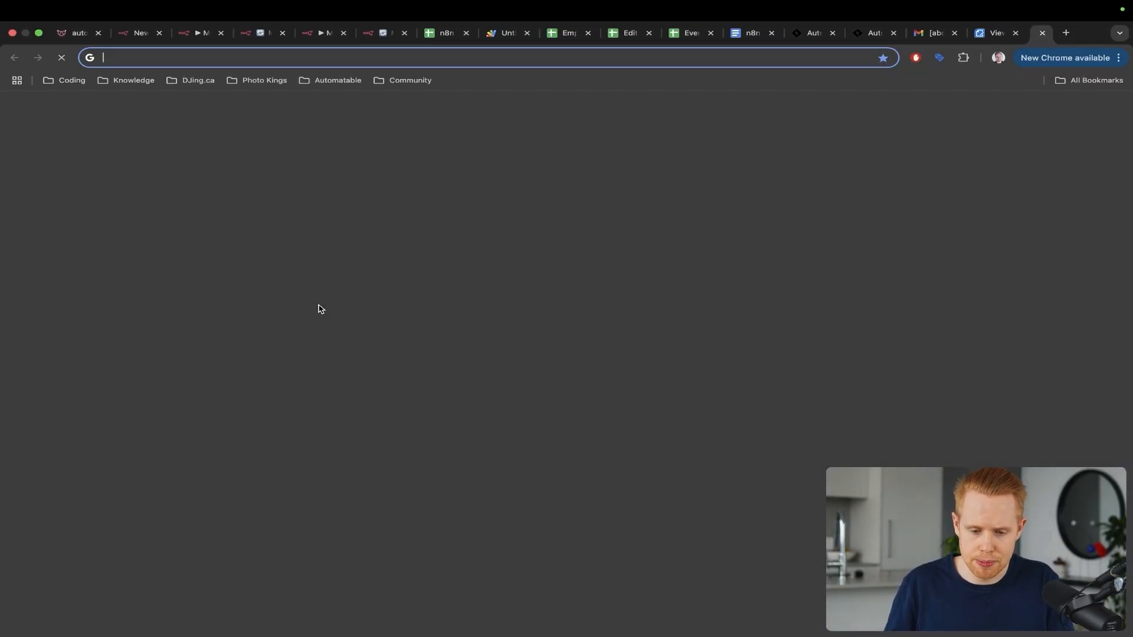
key("Return")
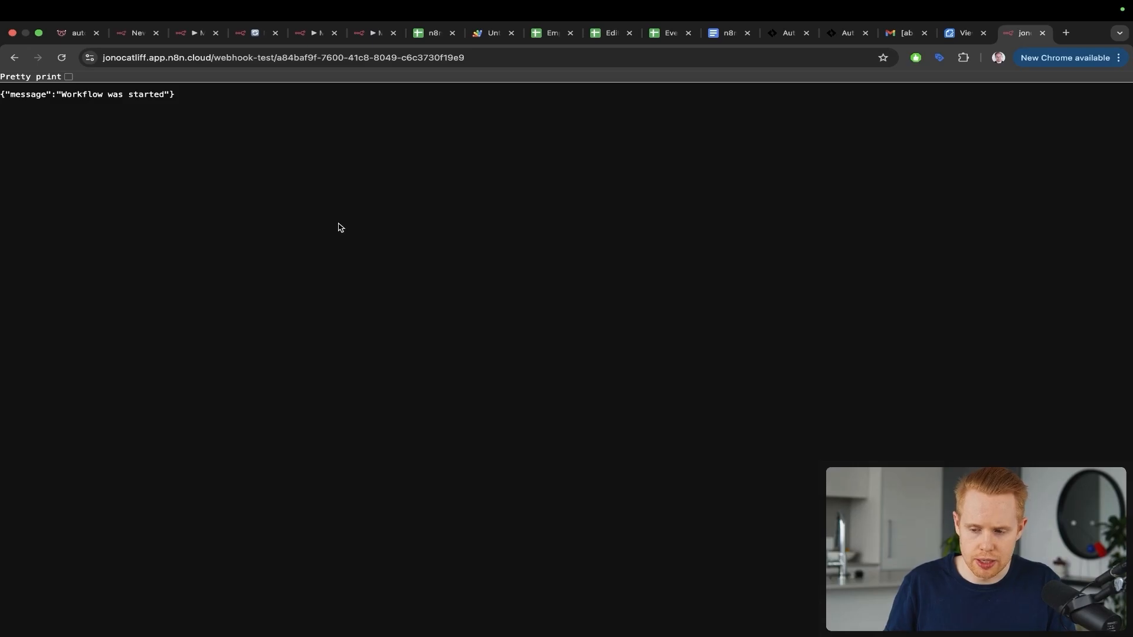
key("ctrl+a")
mouse_move(338, 224)
left_mouse_down()
mouse_move(96, 90)
mouse_move(111, 110)
left_mouse_up()
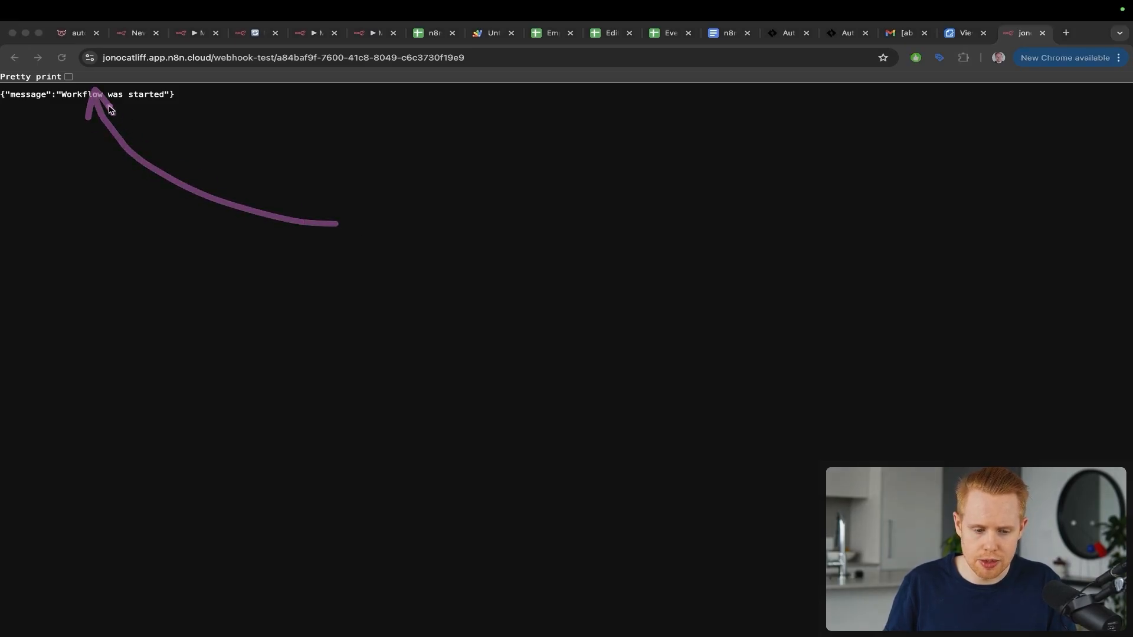
key("ctrl+z")
key("Escape")
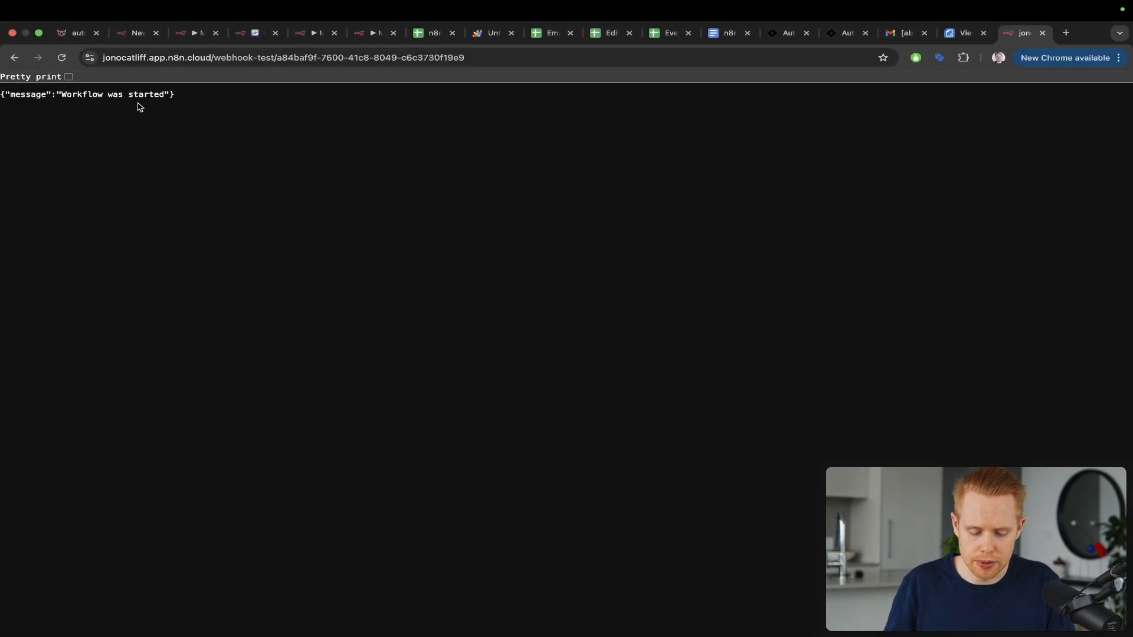
key("super+w")
Step: Check the Webhook node's OUTPUT pane for the received request and its headers
key("ctrl+a")
mouse_move(440, 425)
left_mouse_down()
mouse_move(670, 379)
mouse_move(688, 394)
left_mouse_up()
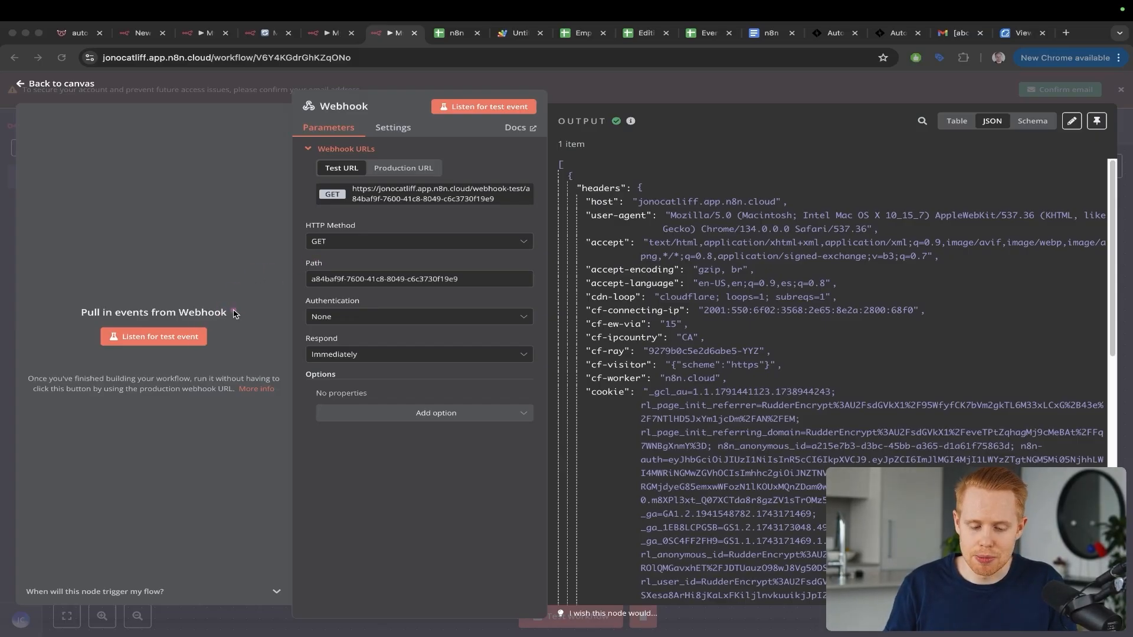
key("ctrl+Tab")
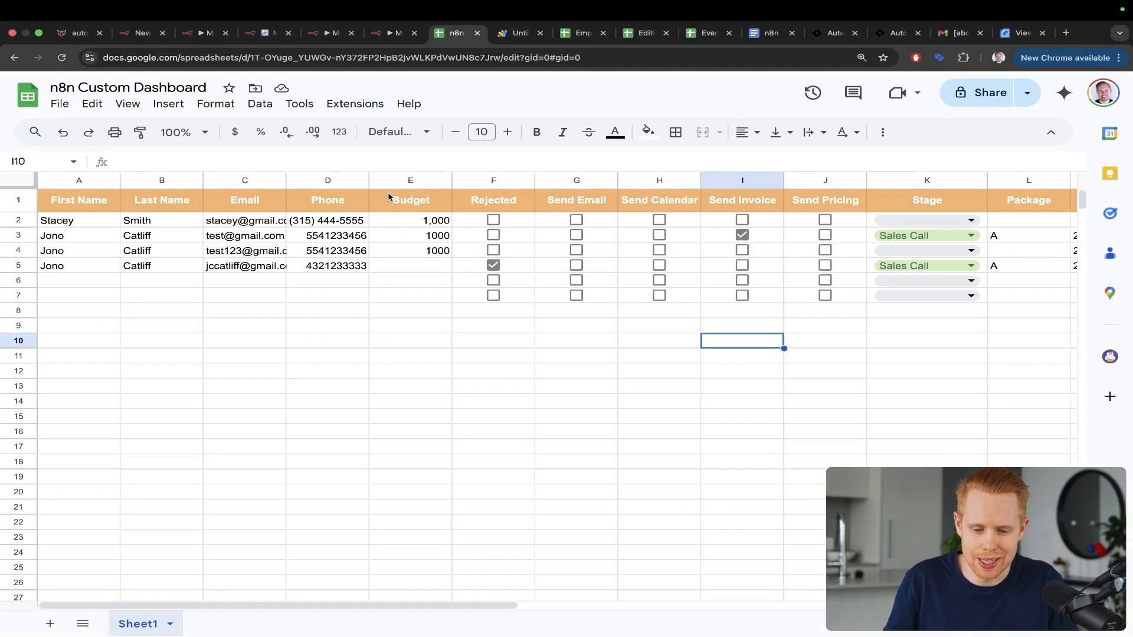
key("ctrl+a")
left_click_drag(640, 131, 489, 228)
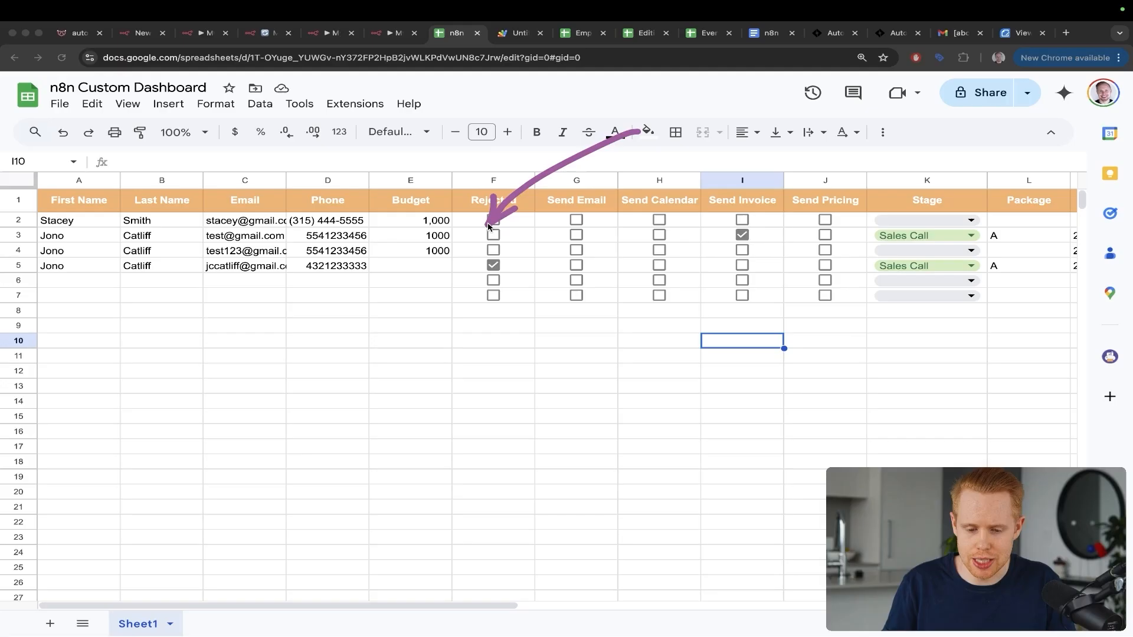
key("ctrl+shift+Tab")
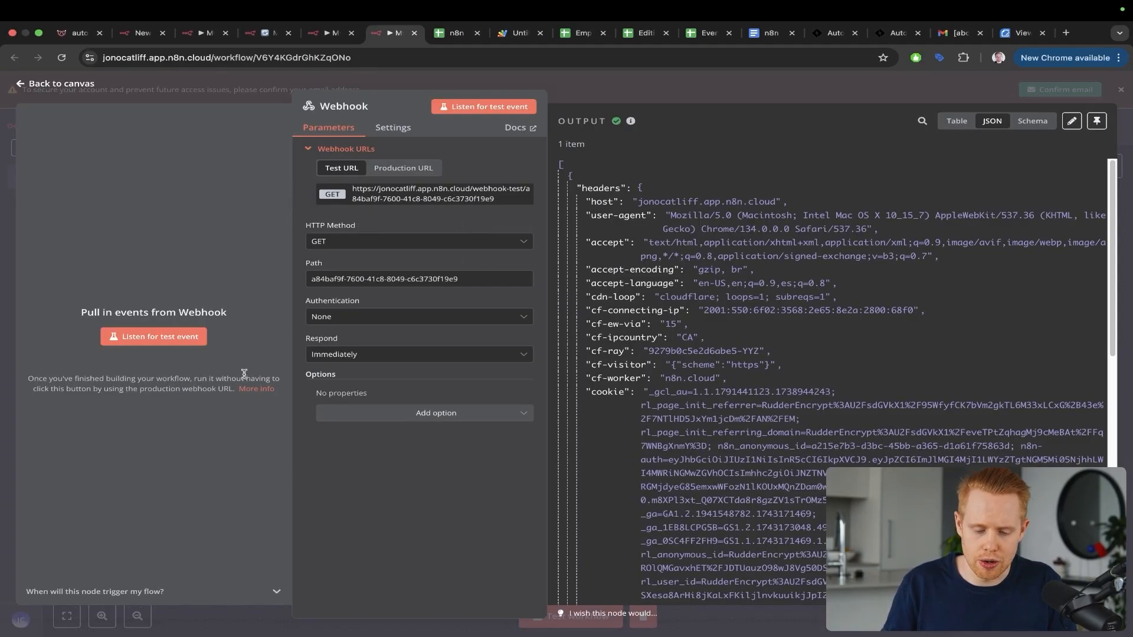
key("ctrl+a")
mouse_move(244, 374)
left_mouse_down()
mouse_move(317, 253)
mouse_move(399, 217)
left_mouse_up()
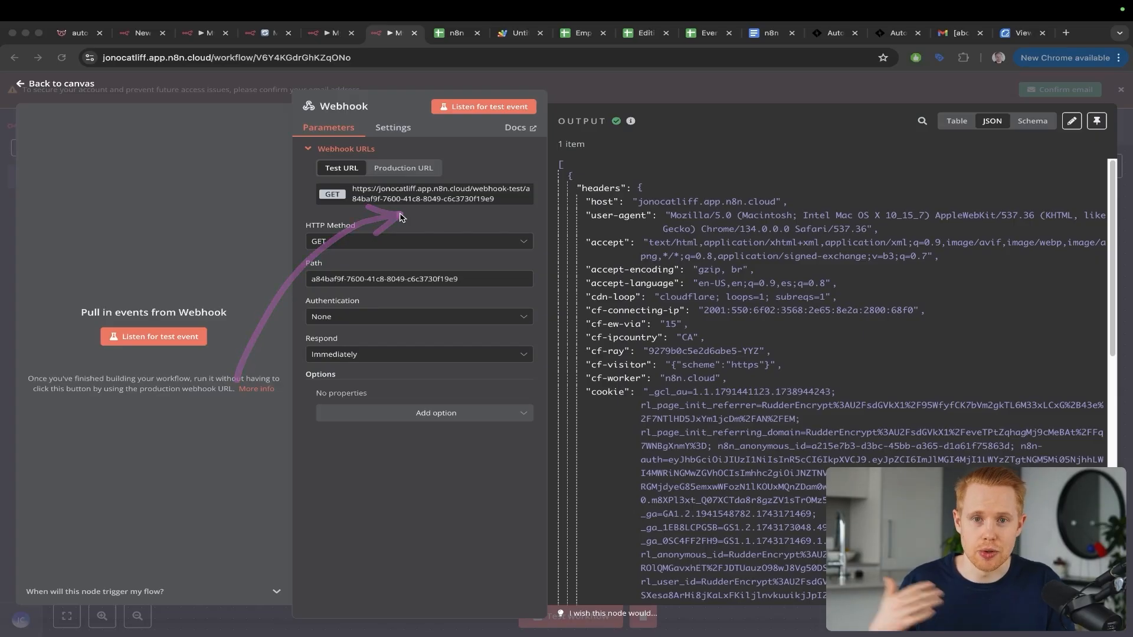
key("ctrl+Tab")
key("ctrl+Tab")
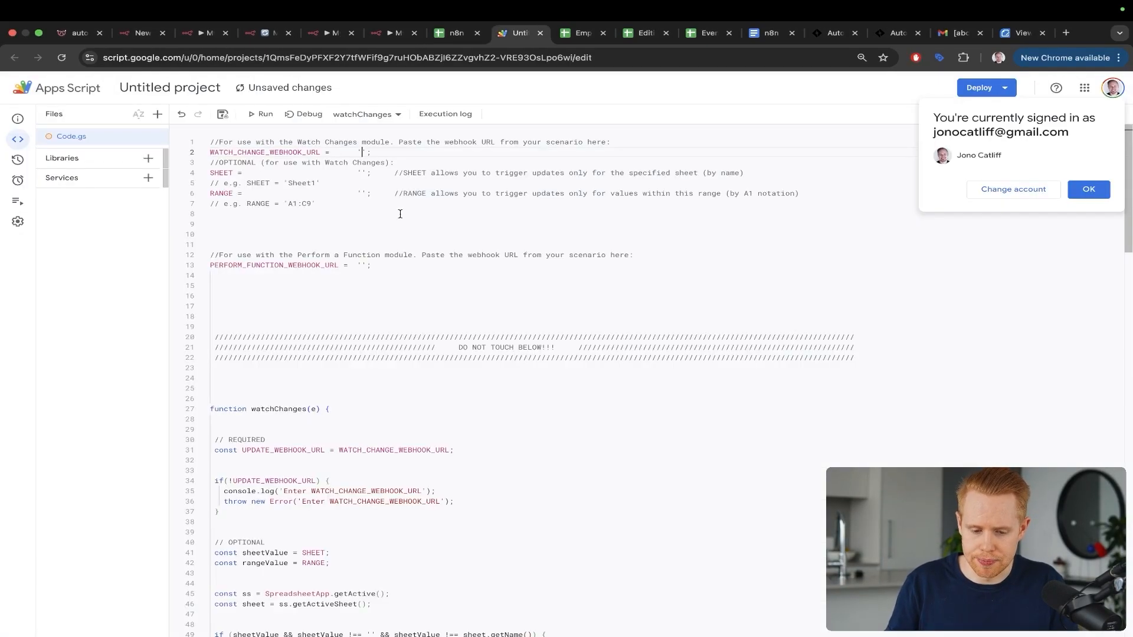
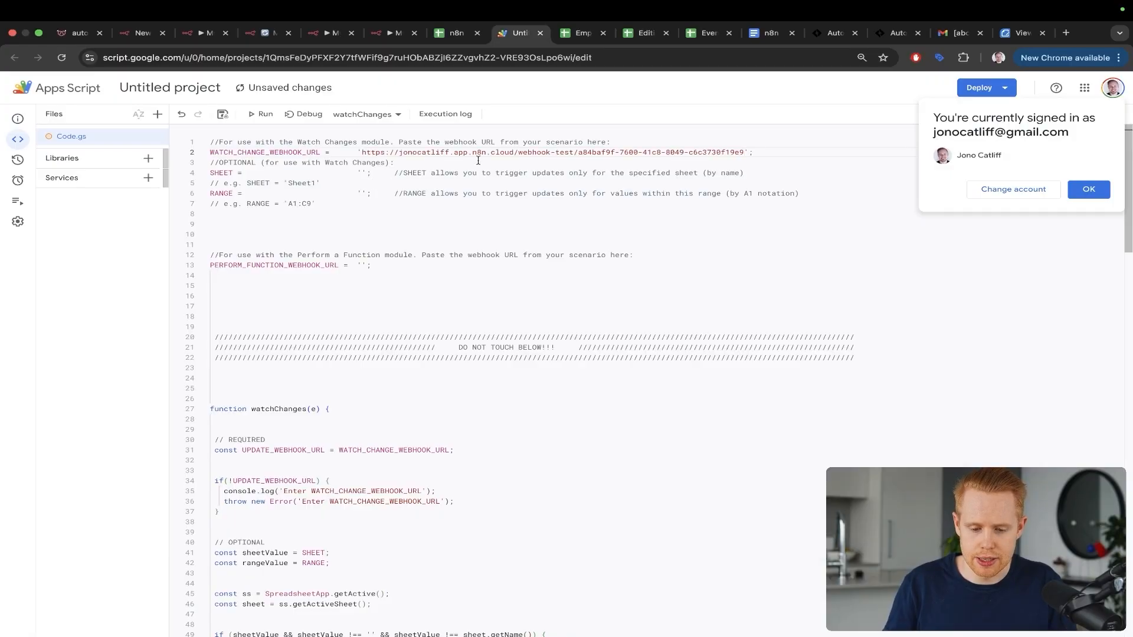
Step: Paste the n8n test URL into WATCH_CHANGE_WEBHOOK_URL, save the project, and run watchChanges
key("ctrl+a")
left_click_drag(680, 79, 621, 146)
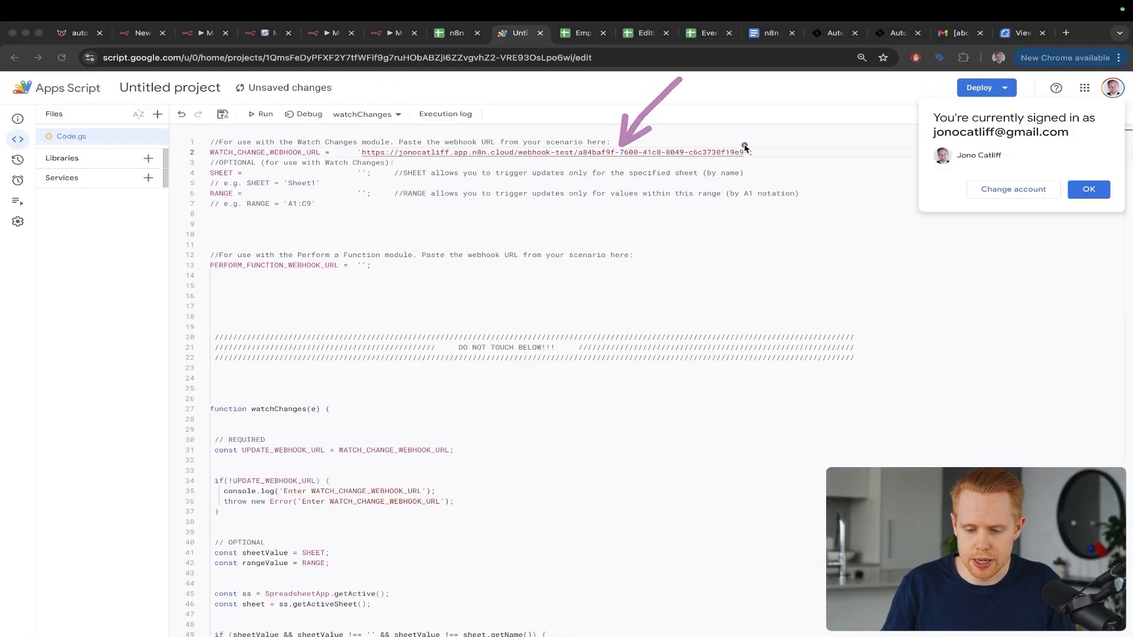
key("ctrl+z")
key("ctrl+z")
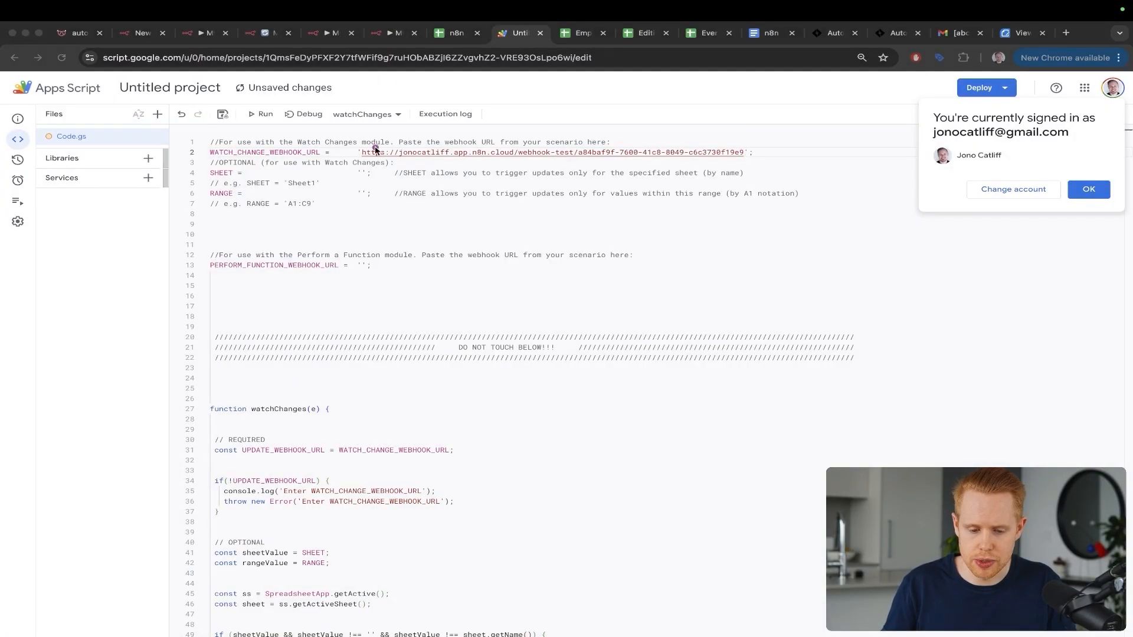
key("ctrl+z")
key("ctrl+z")
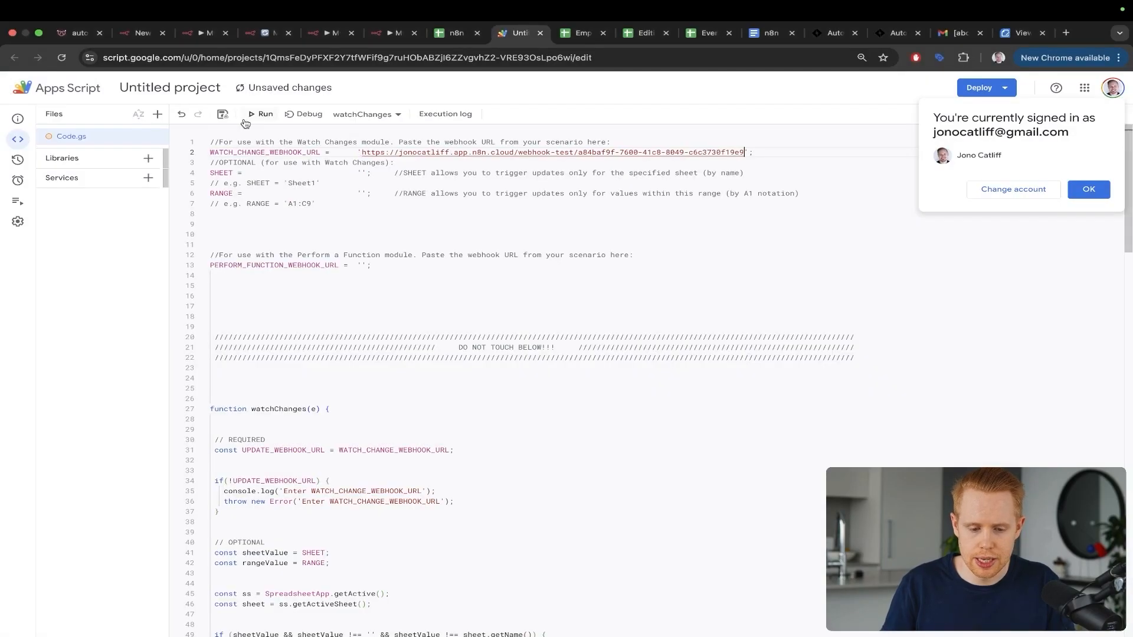
left_click(222, 114)
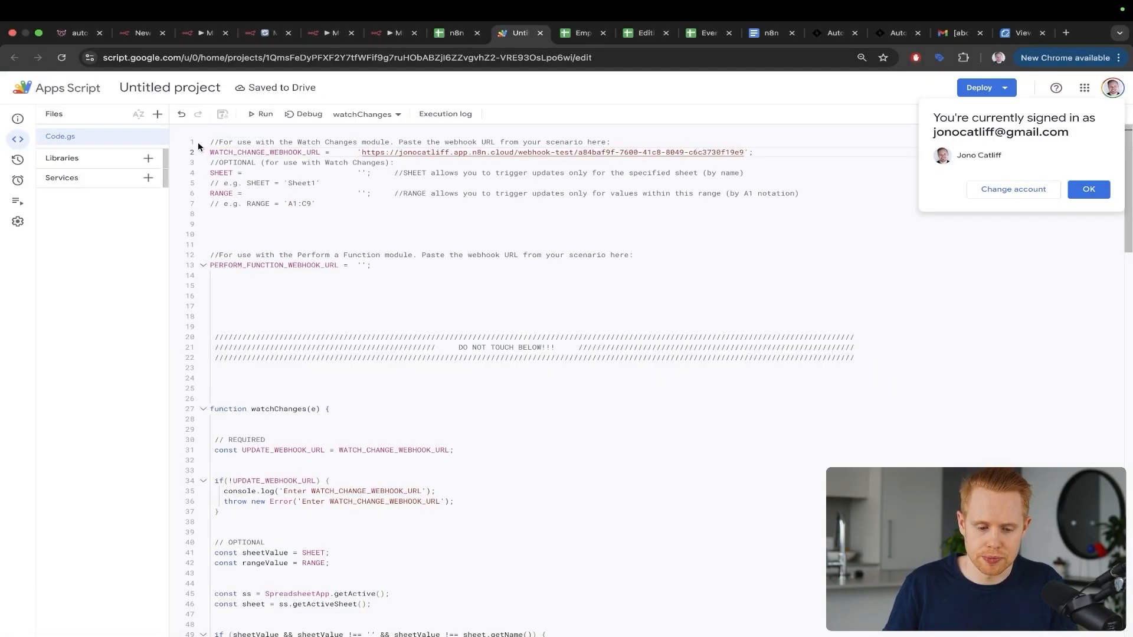
left_click(260, 114)
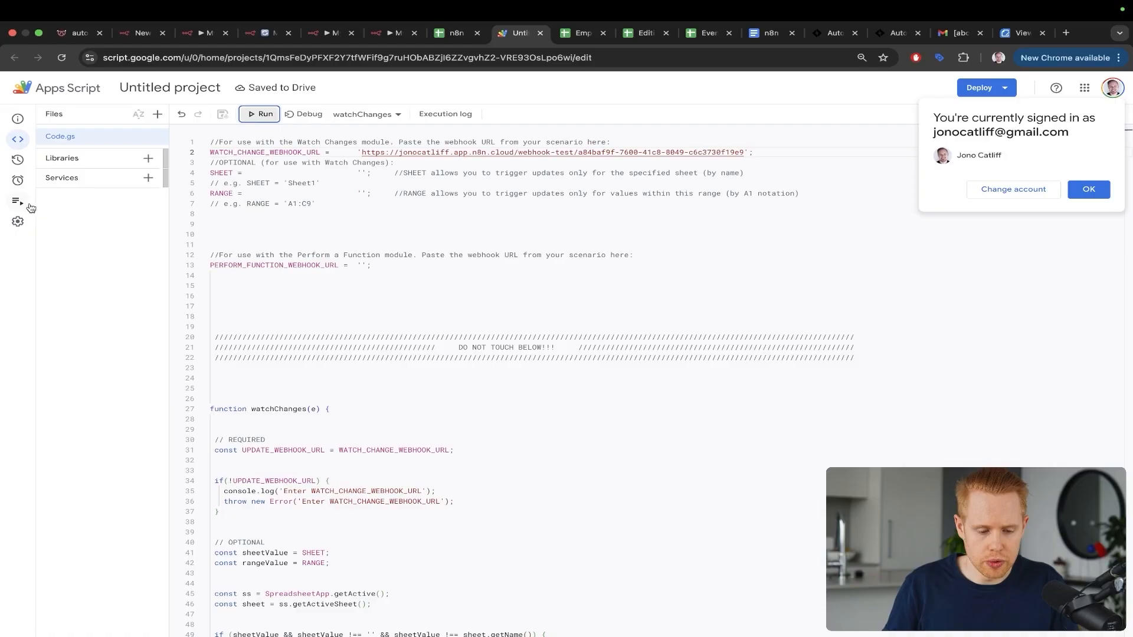
Step: Open the project's Triggers page and permanently delete the existing trigger
mouse_move(31, 207)
left_click(39, 186)
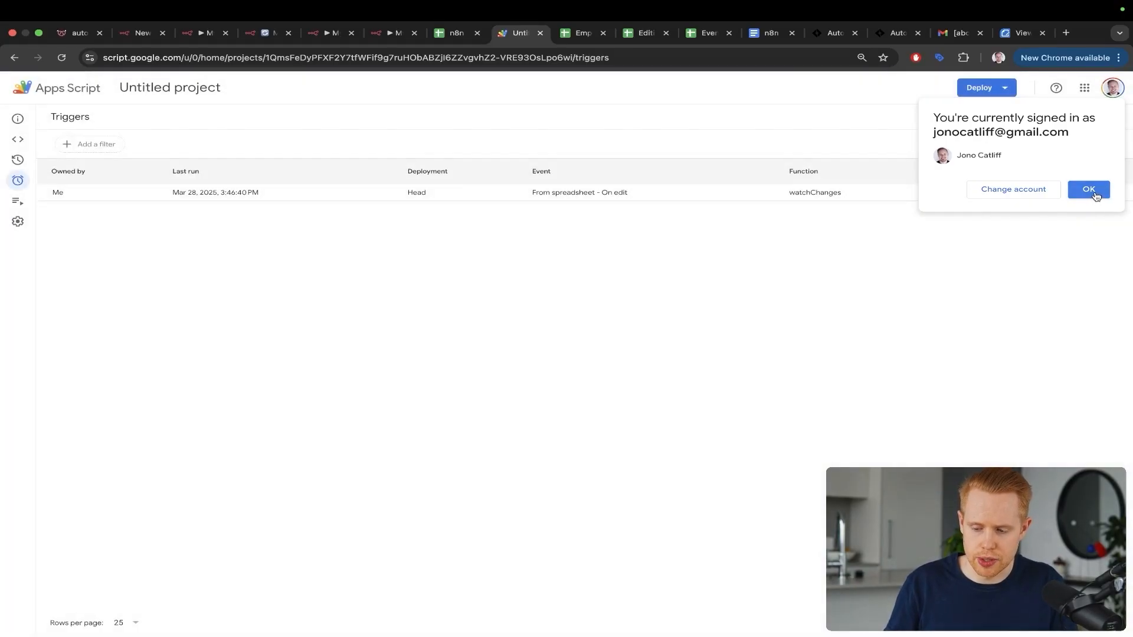
left_click(1088, 191)
left_click(1110, 194)
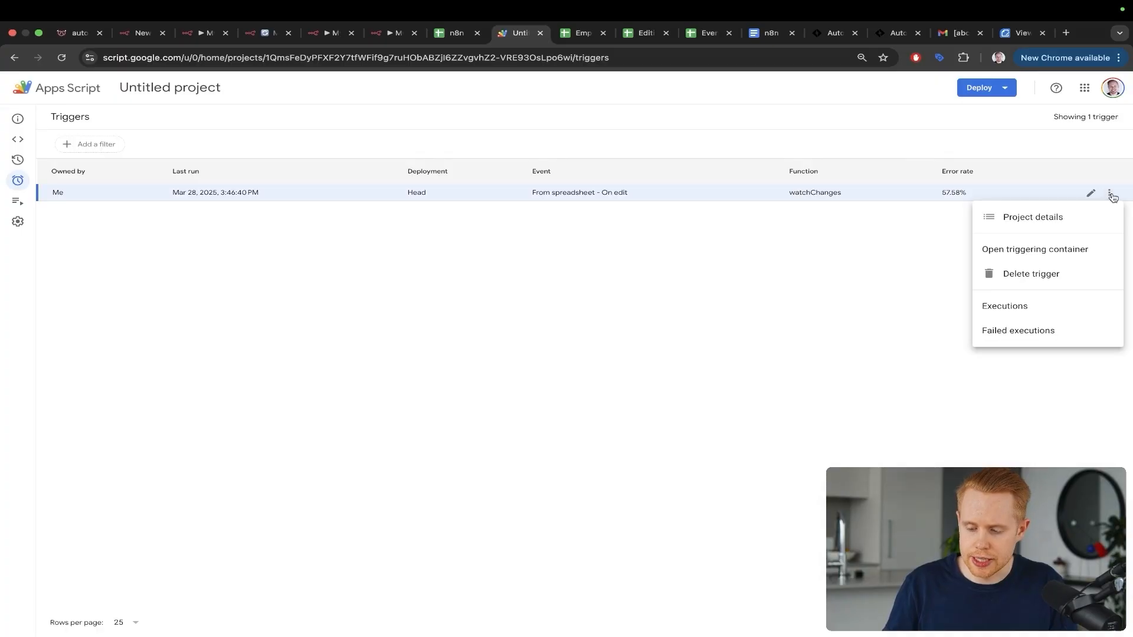
left_click(1044, 275)
left_click(620, 401)
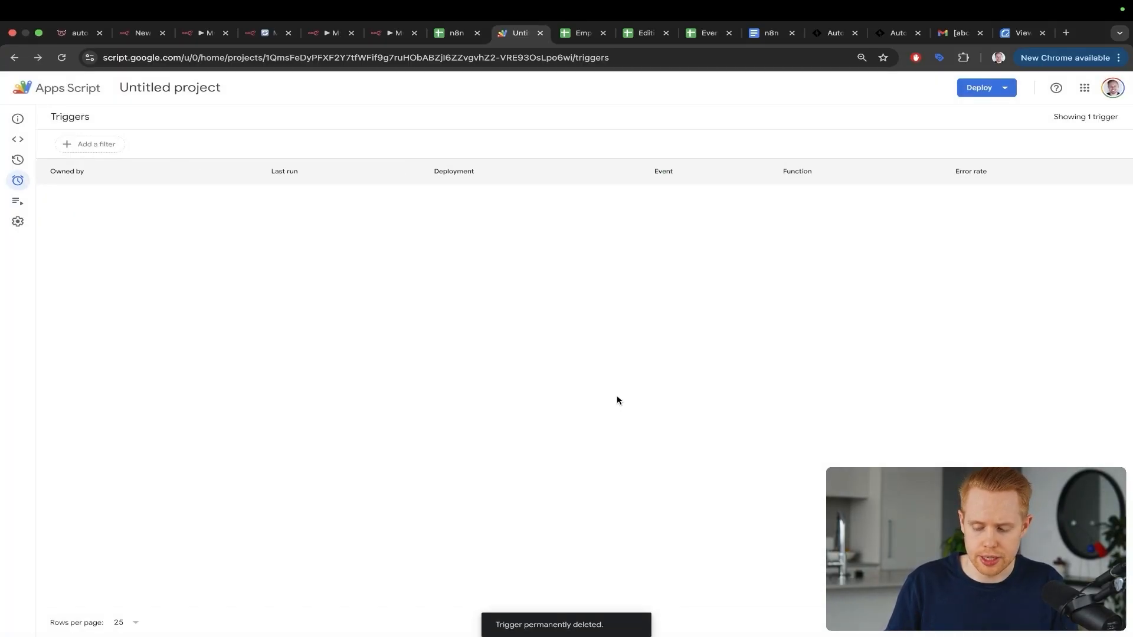
key("ctrl+a")
mouse_move(534, 295)
left_mouse_down()
mouse_move(958, 410)
mouse_move(1040, 502)
left_mouse_up()
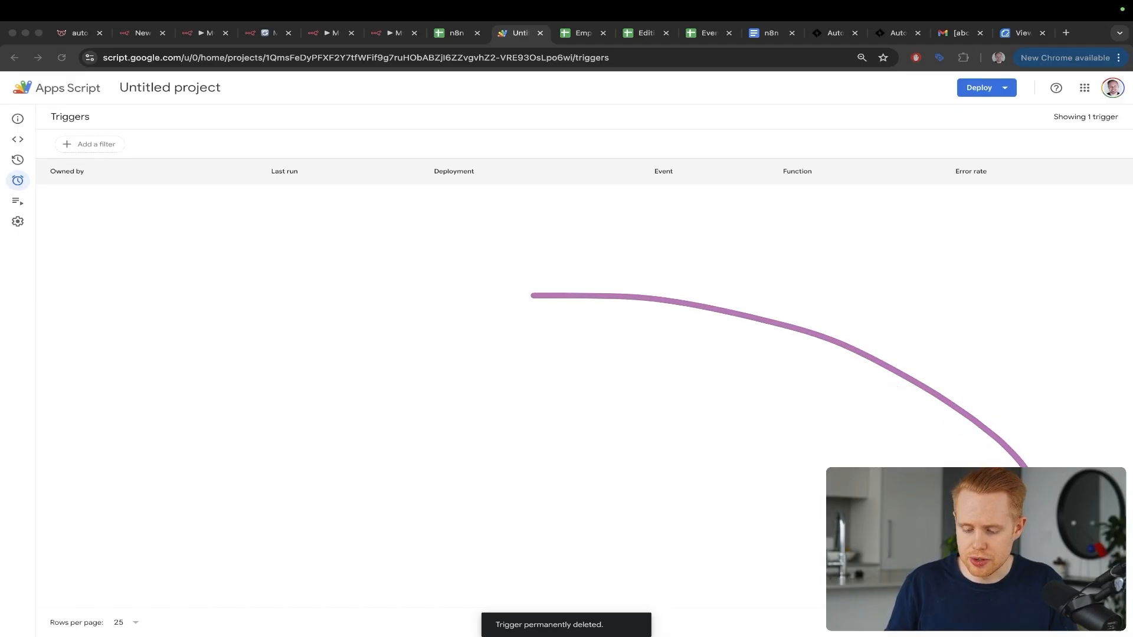
key("ctrl+s")
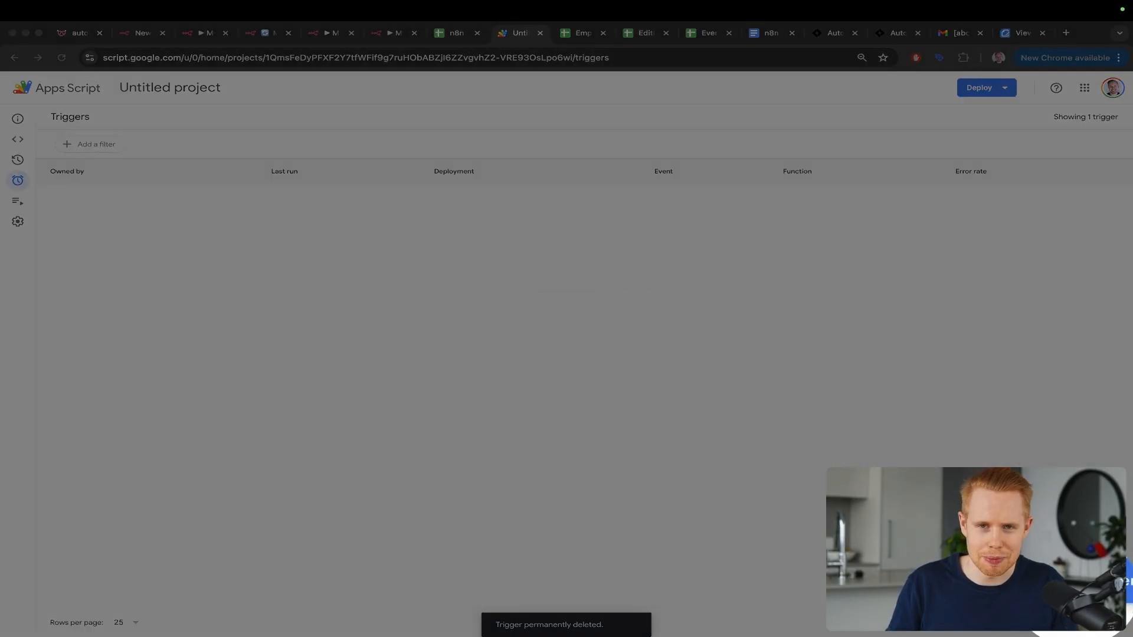
key("Escape")
Step: Add a new trigger running watchChanges from the spreadsheet with event type On edit
left_click(1082, 581)
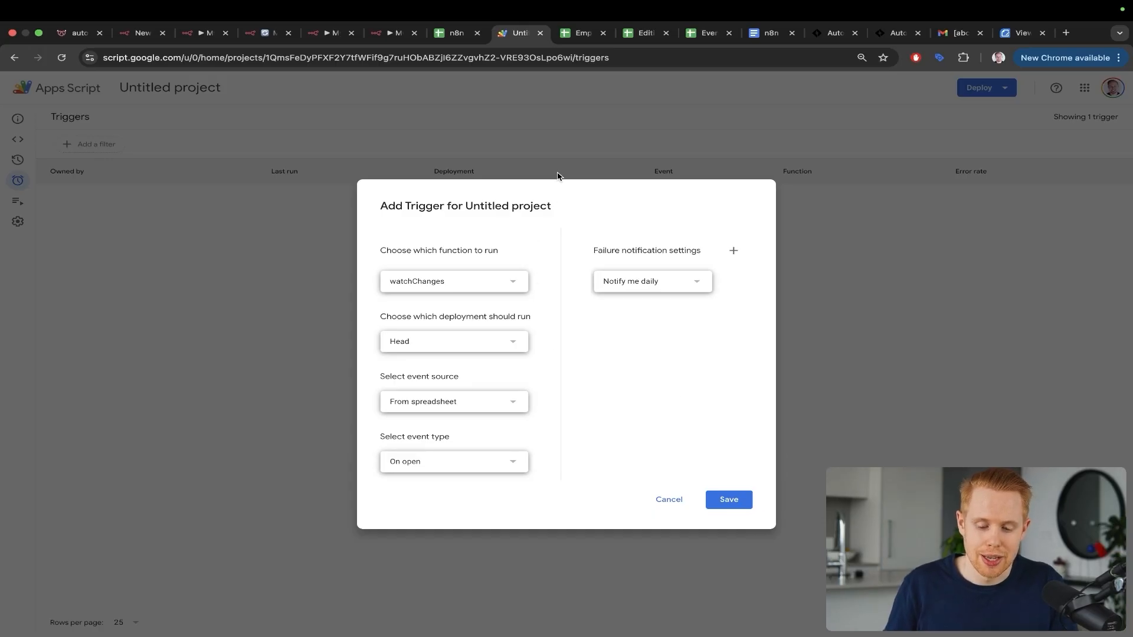
left_click_drag(556, 178, 475, 272)
left_click_drag(590, 248, 438, 331)
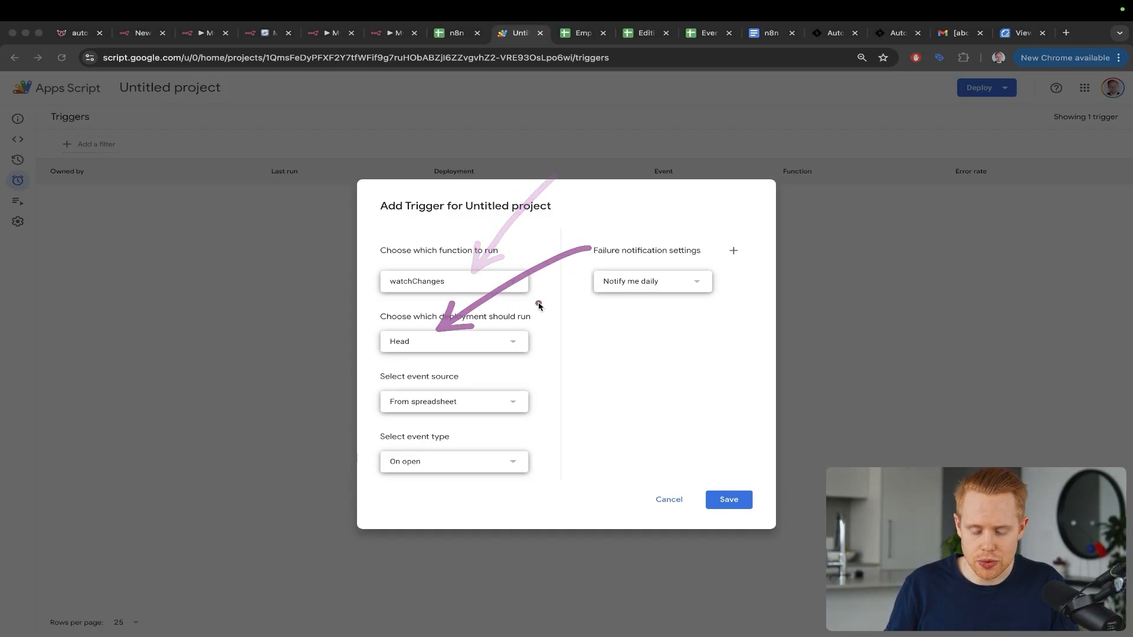
left_click_drag(602, 297, 449, 372)
left_click_drag(597, 353, 433, 435)
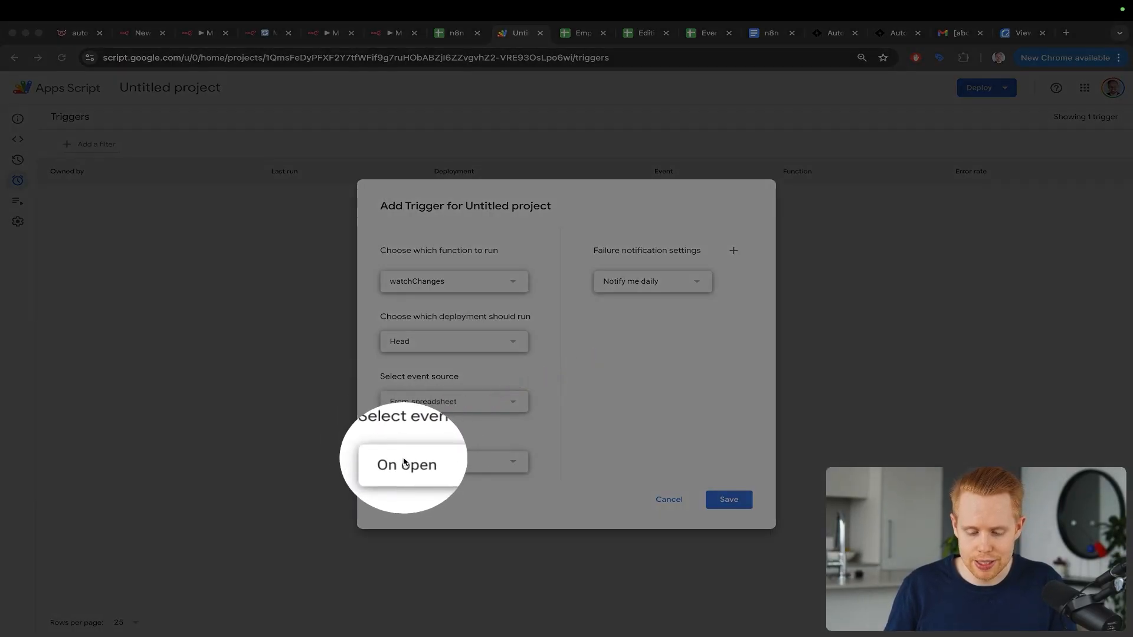
key("Escape")
left_click(406, 462)
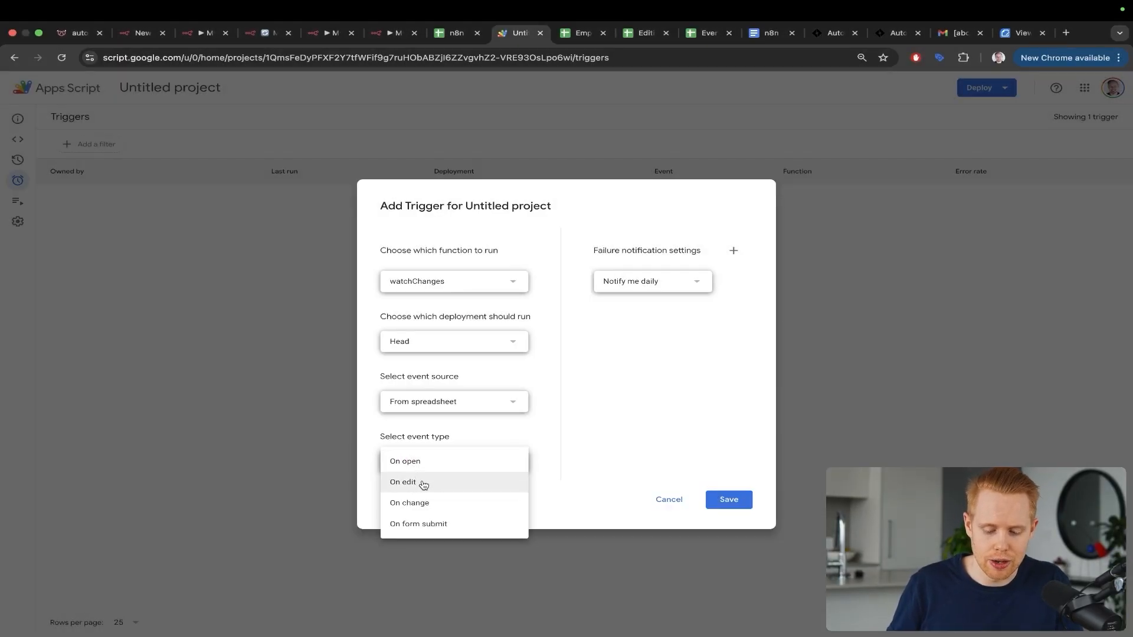
left_click(423, 481)
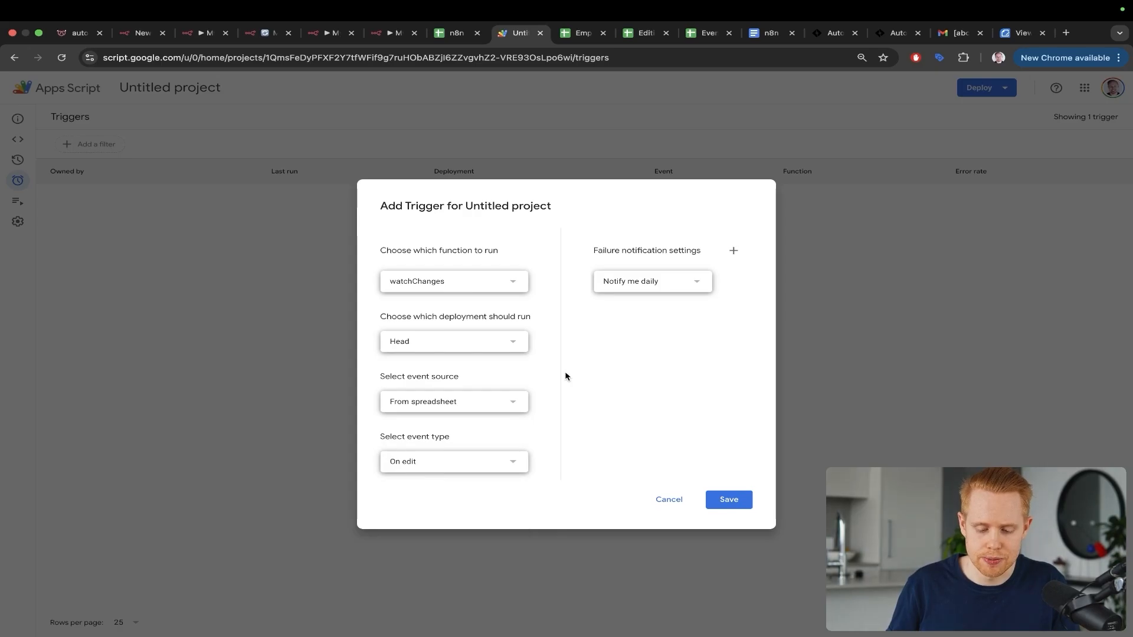
left_click_drag(548, 414, 443, 456)
Step: Type test text into dashboard cells D11–D13, then clear those cells
key("ctrl+shift+Tab")
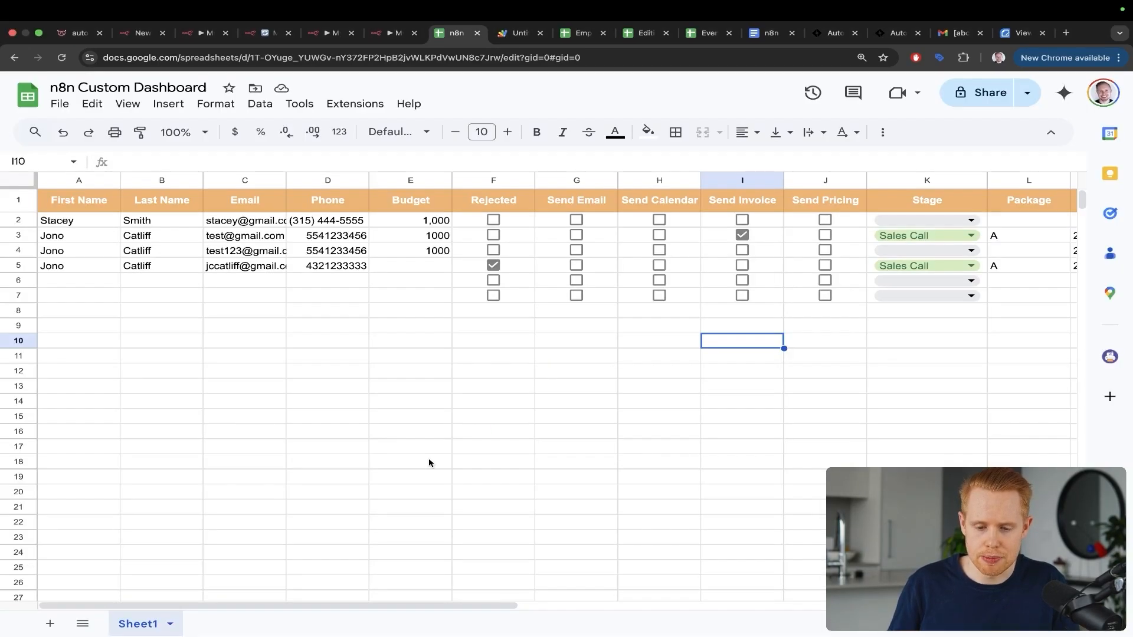
left_click_drag(557, 443, 497, 322)
left_click(329, 357)
type("asdfasdfgs")
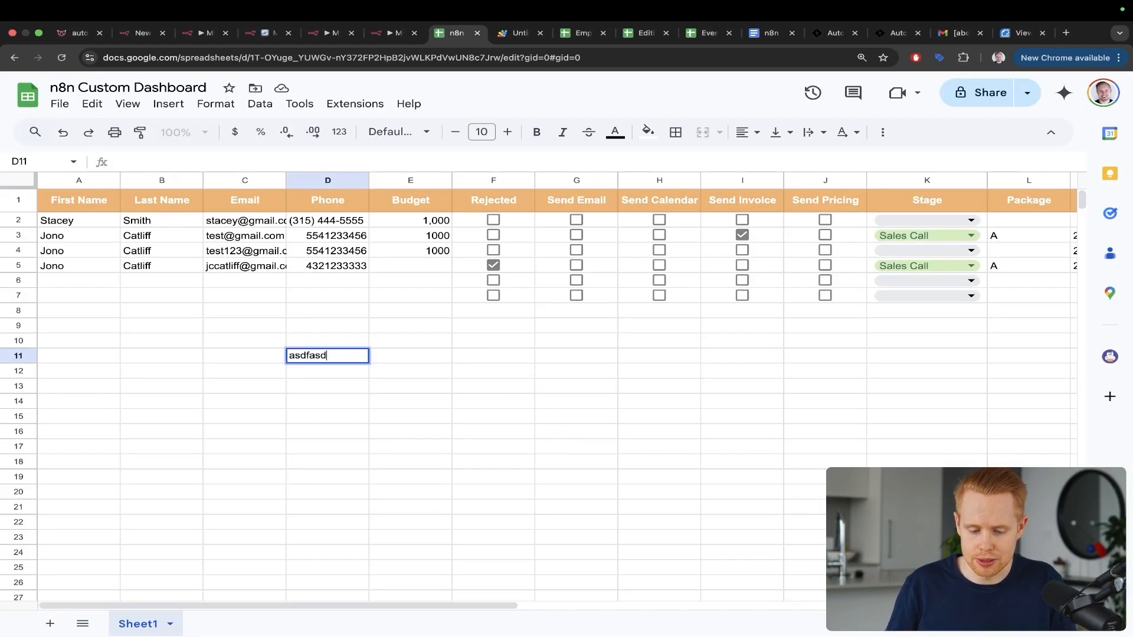
key("Return")
type("asdfasdfgs")
key("Return")
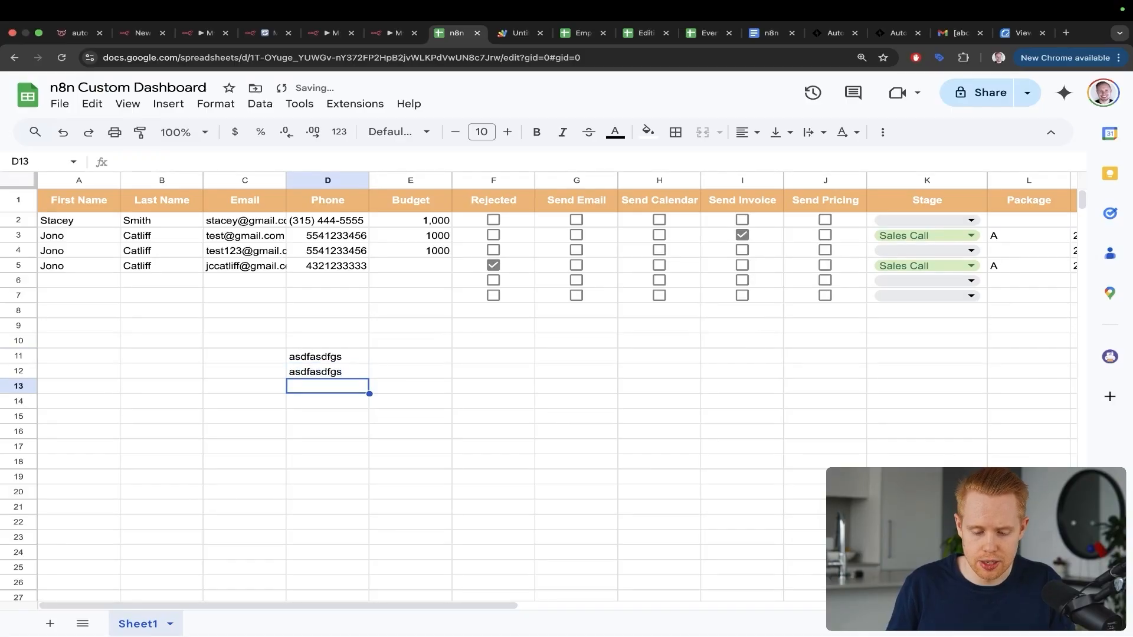
type("czczzx")
key("Return")
key("Up")
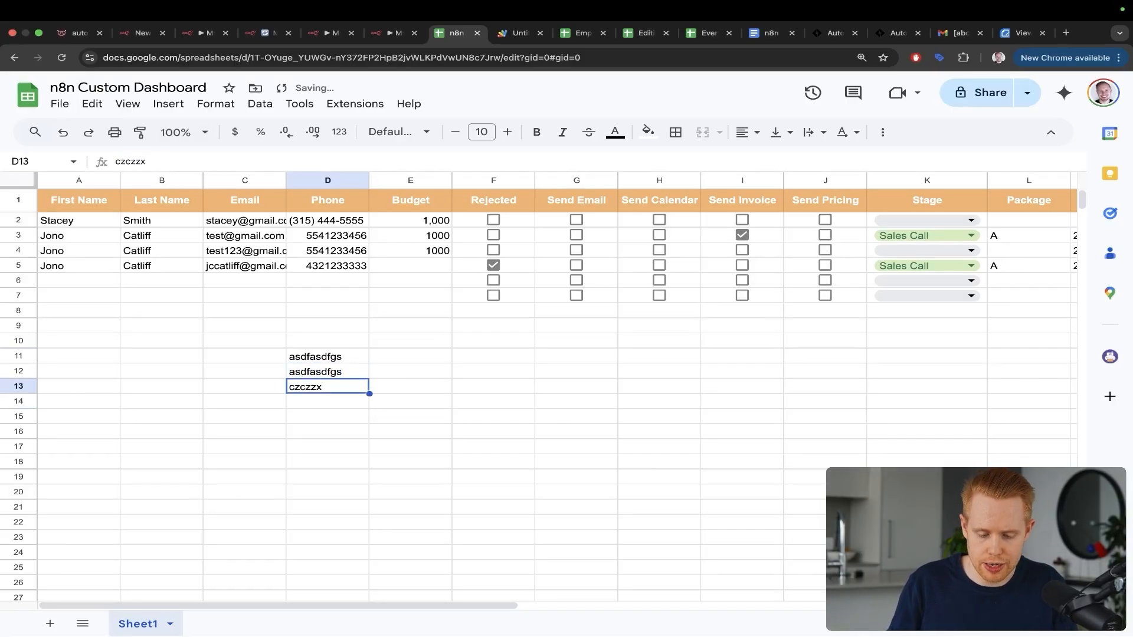
key("shift+Up")
key("shift+Up")
key("BackSpace")
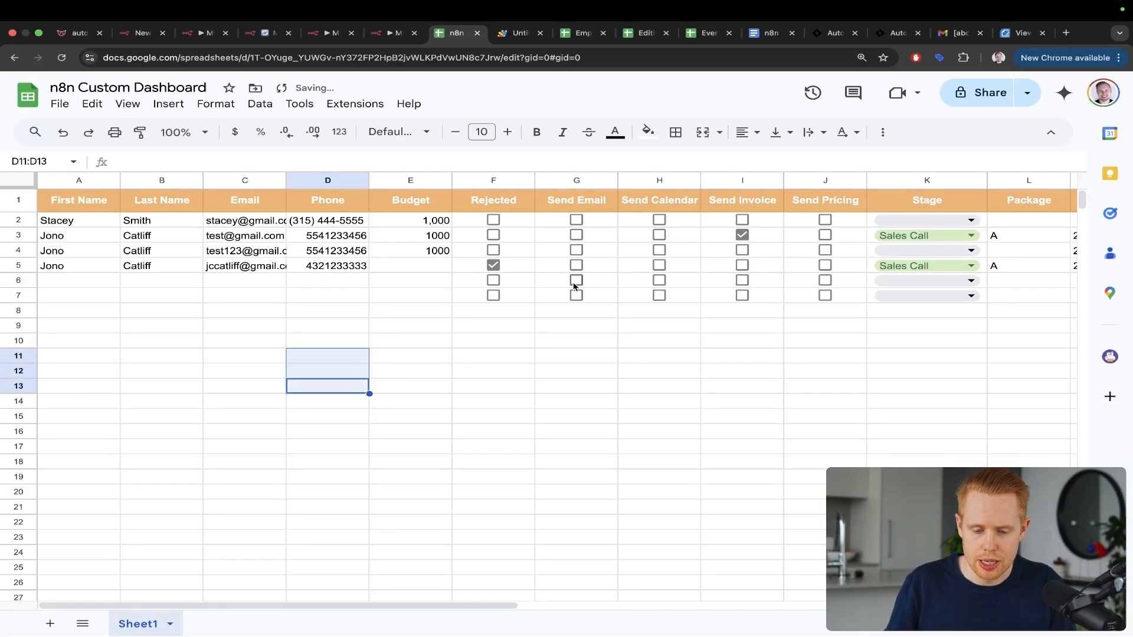
Step: Review the trigger setup and the n8n Webhook node in their tabs
key("ctrl+Tab")
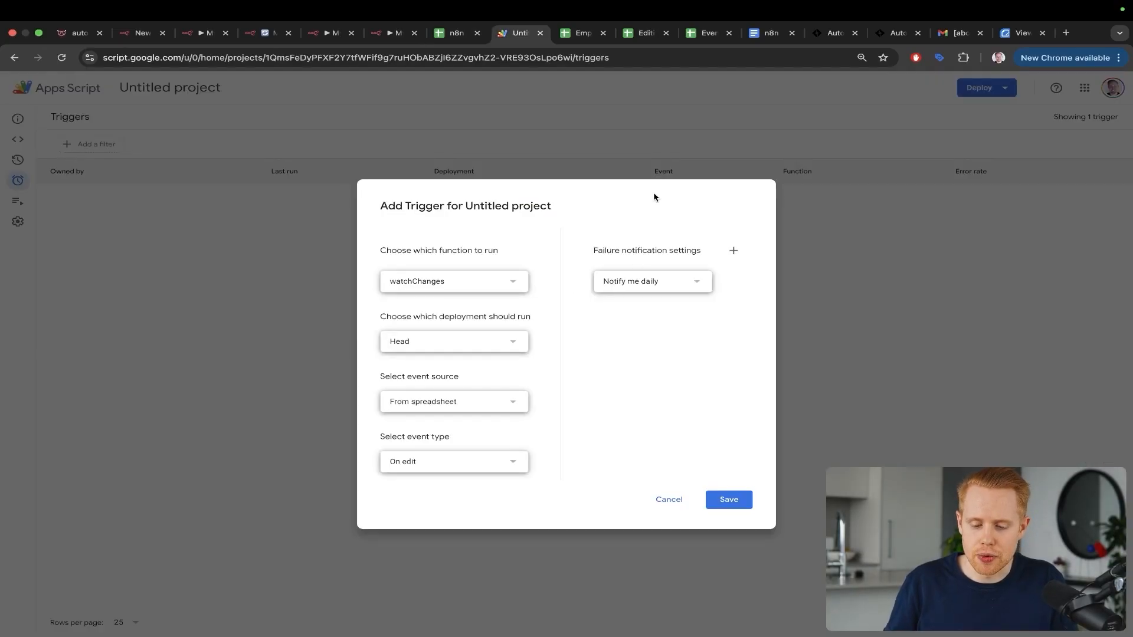
mouse_move(657, 131)
left_mouse_down()
mouse_move(707, 477)
mouse_move(434, 130)
left_mouse_up()
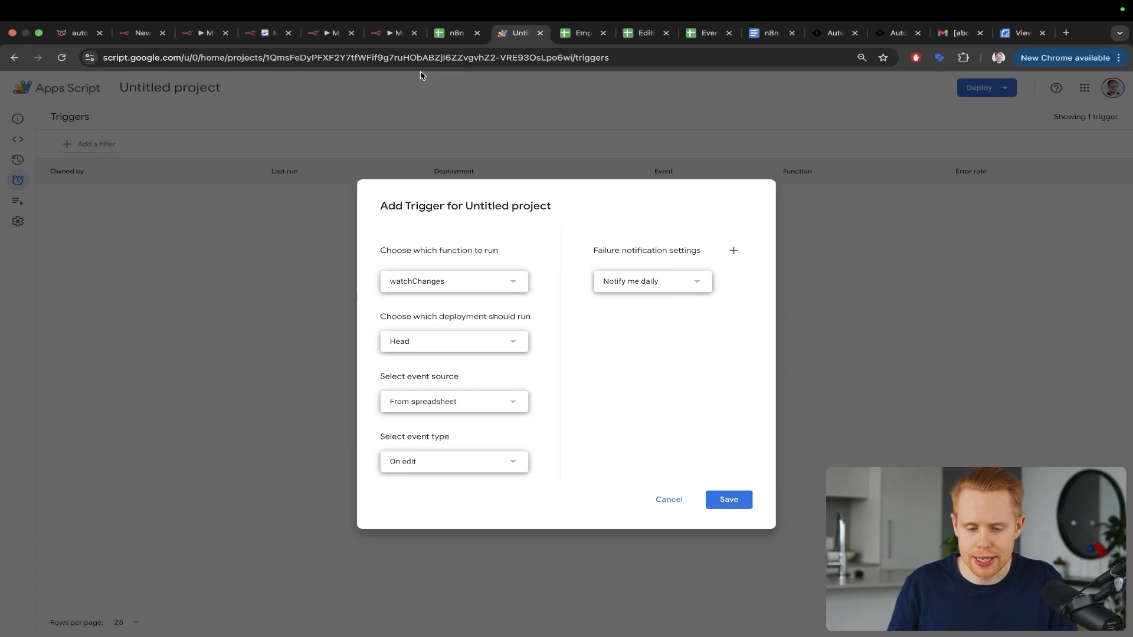
key("ctrl+shift+Tab")
key("ctrl+shift+Tab")
mouse_move(233, 192)
left_mouse_down()
mouse_move(450, 205)
mouse_move(587, 299)
left_mouse_up()
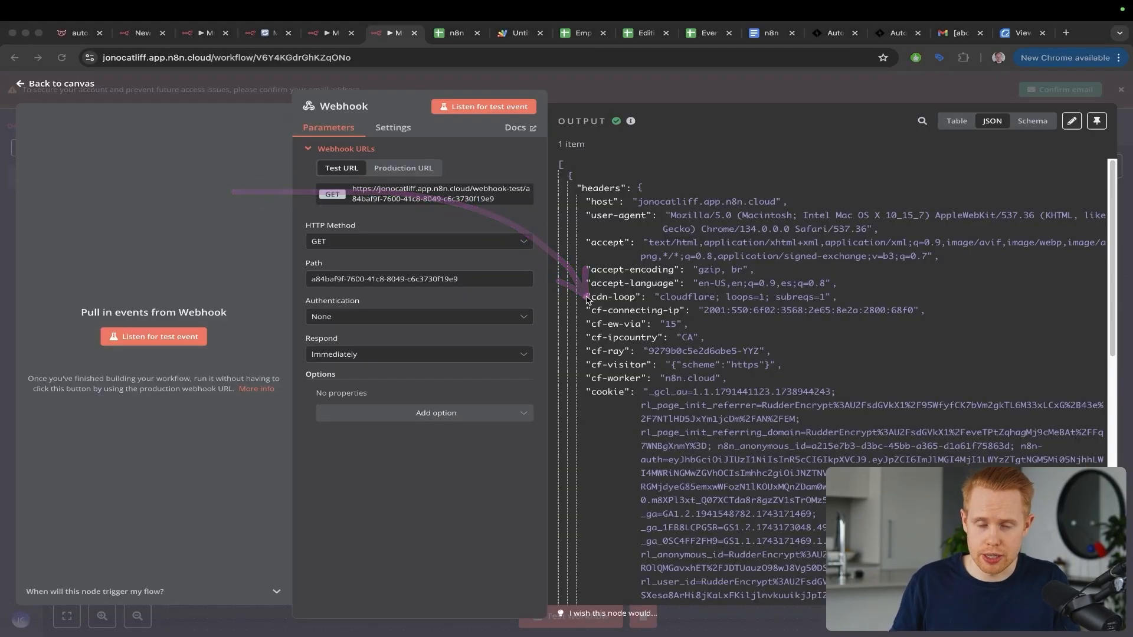
key("ctrl+Tab")
key("ctrl+Tab")
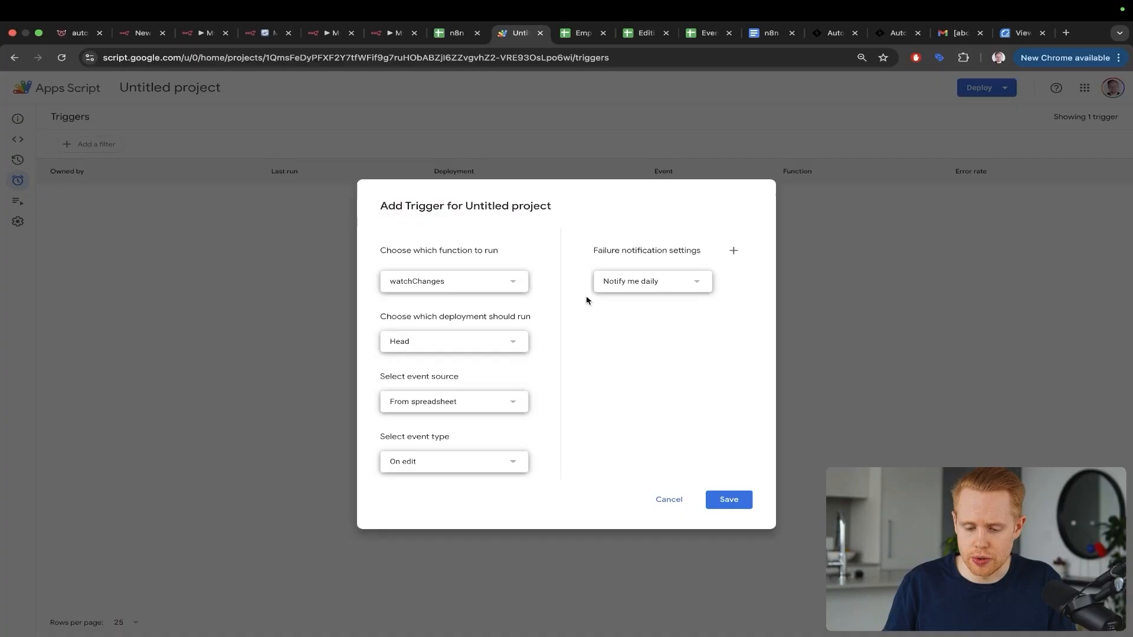
Step: Save the new On edit trigger, retrying to start authorisation
left_click(734, 501)
mouse_move(603, 324)
left_mouse_down()
mouse_move(534, 567)
mouse_move(537, 609)
left_mouse_up()
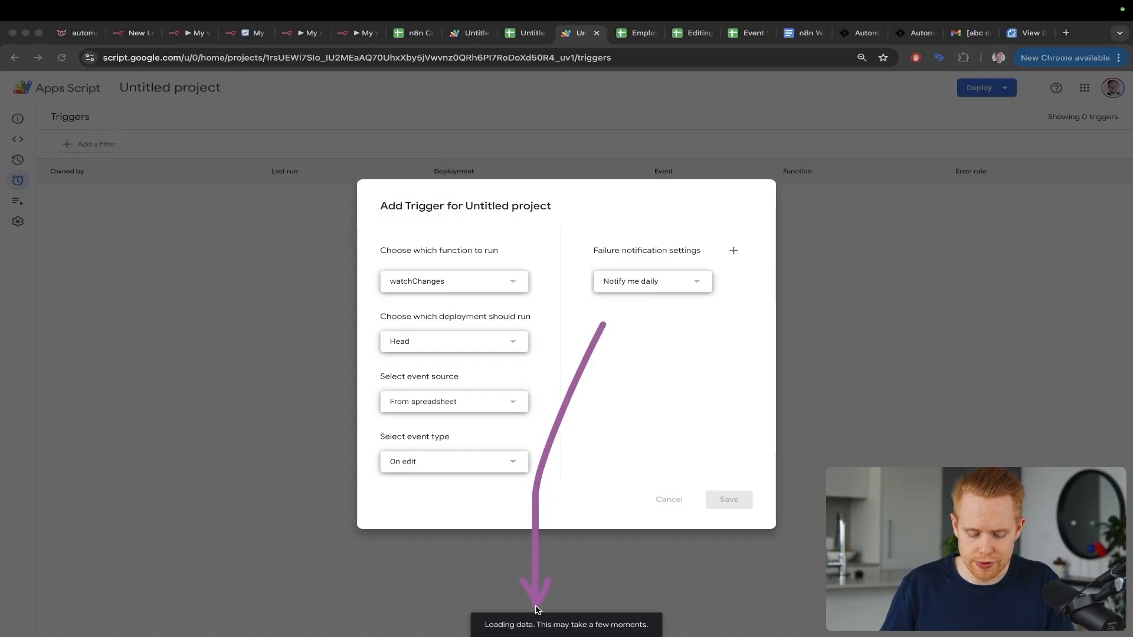
left_click_drag(589, 244, 536, 605)
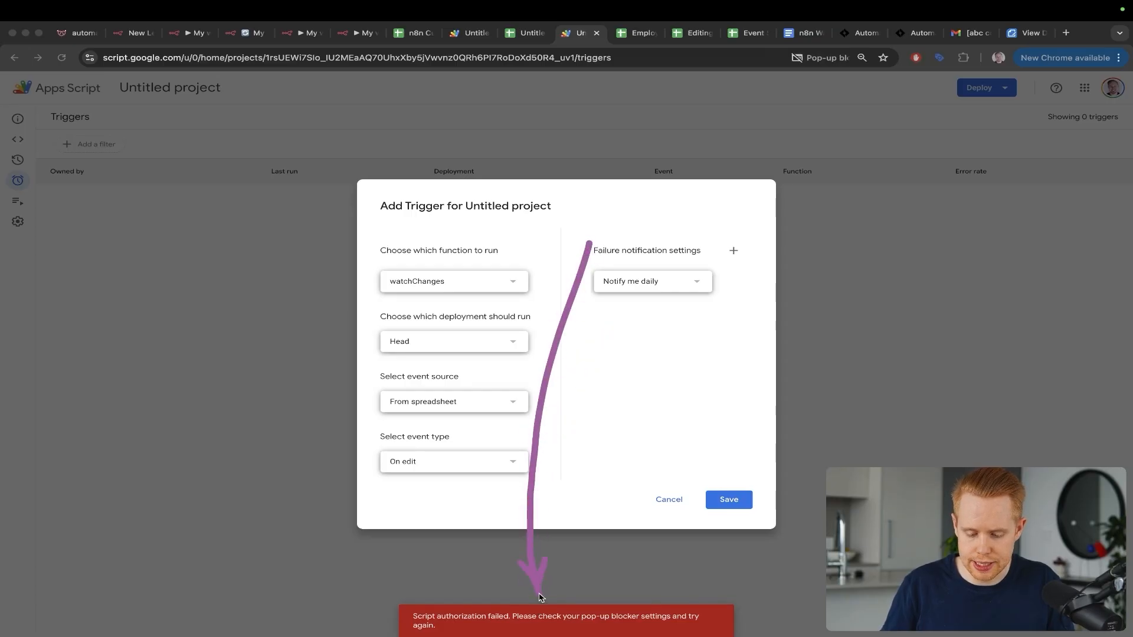
left_click(721, 500)
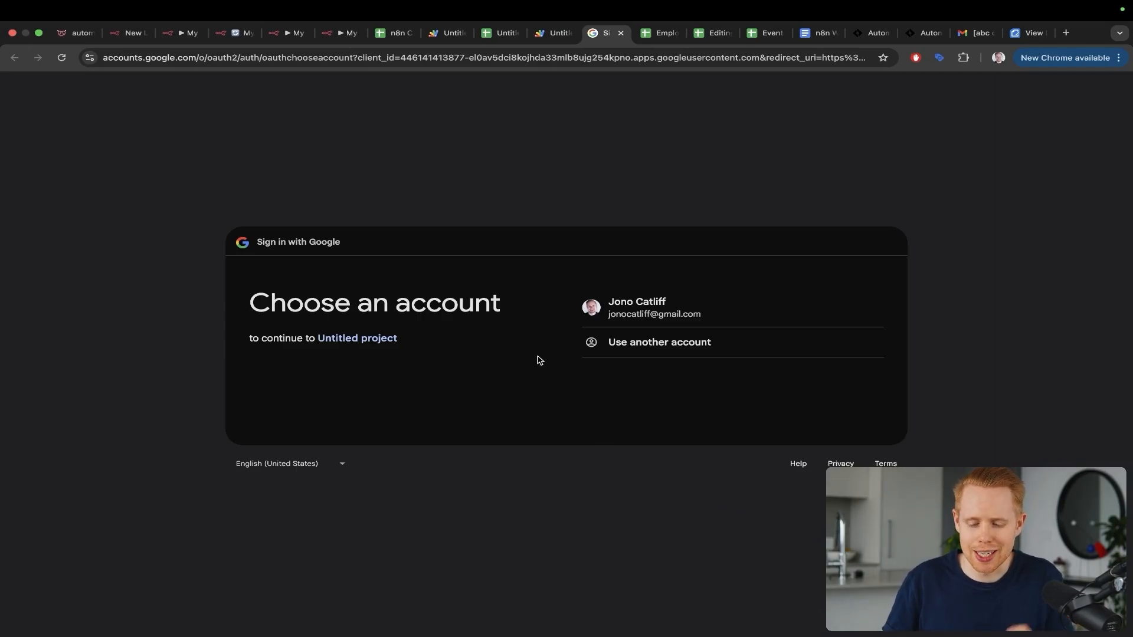
Step: Choose the account, proceed past the warning to Untitled project (unsafe), and allow access
left_click(635, 299)
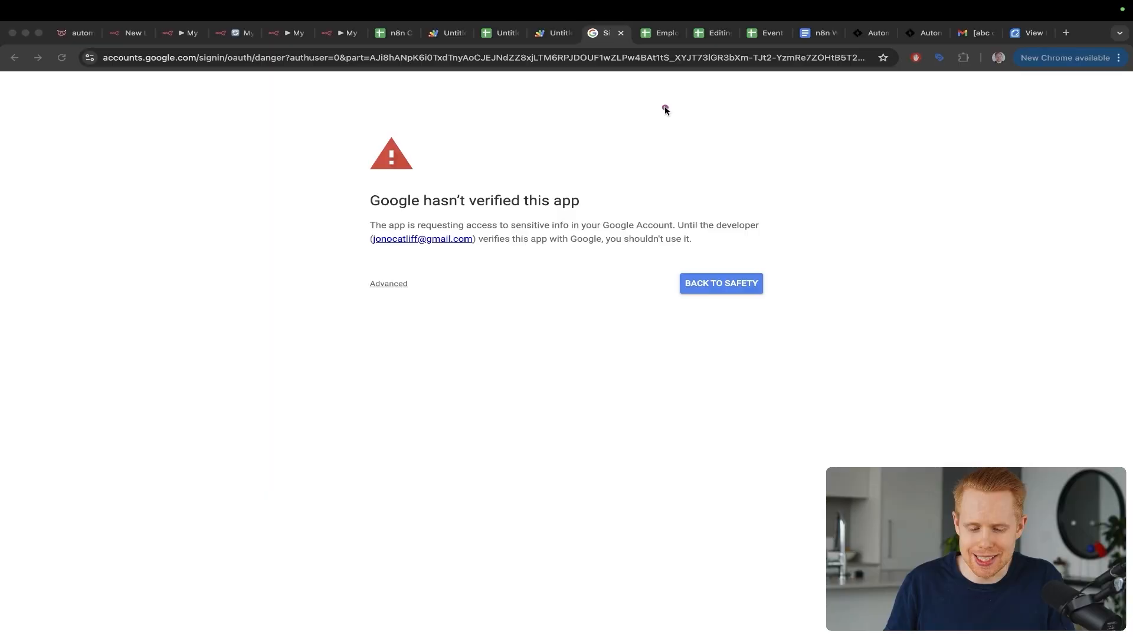
left_click_drag(665, 106, 541, 187)
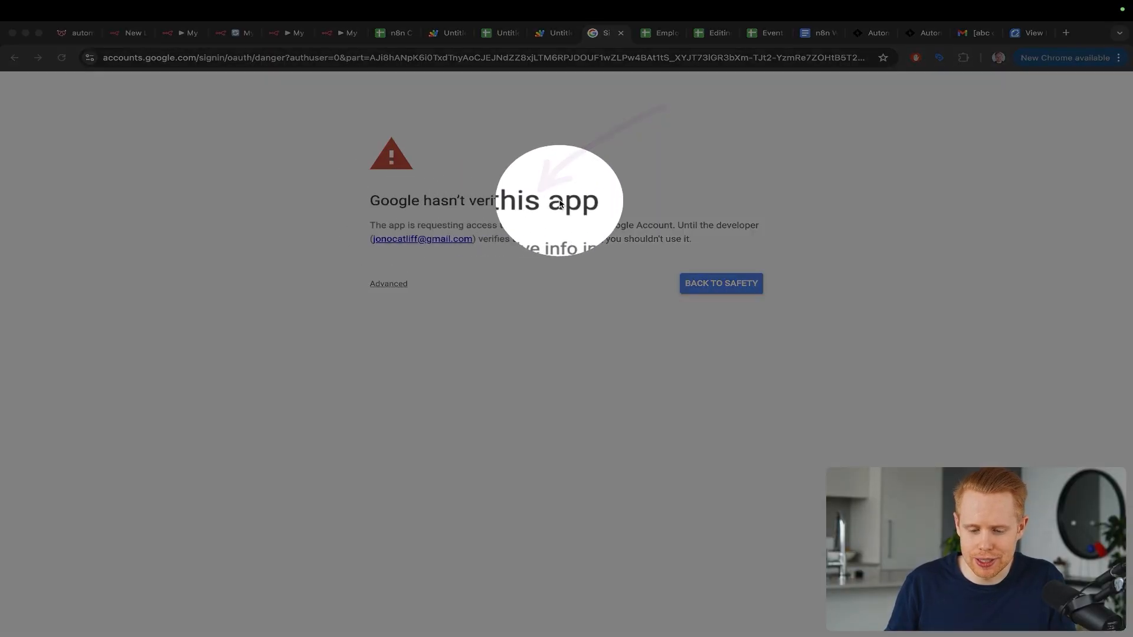
key("Escape")
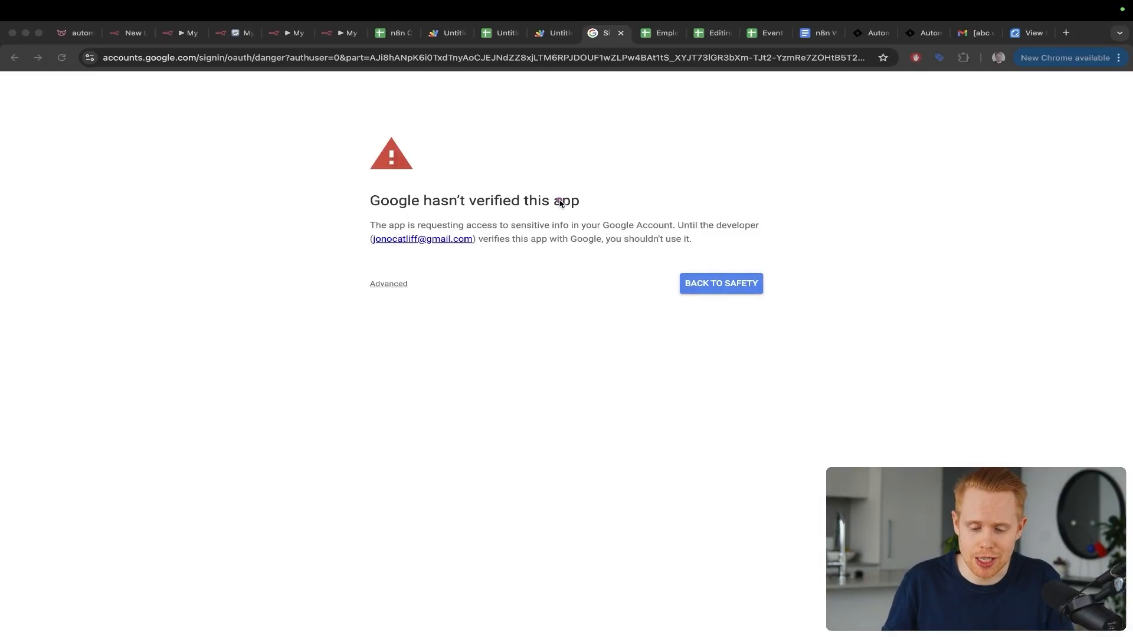
mouse_move(596, 137)
left_mouse_down()
mouse_move(536, 197)
mouse_move(398, 282)
left_mouse_up()
left_click(390, 283)
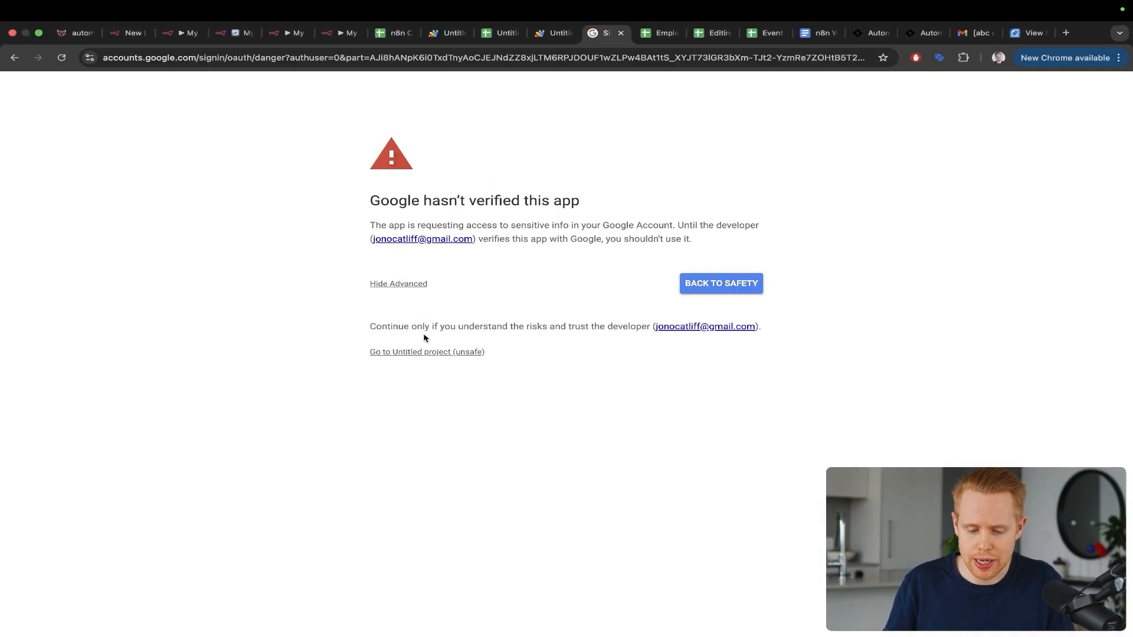
left_click(423, 352)
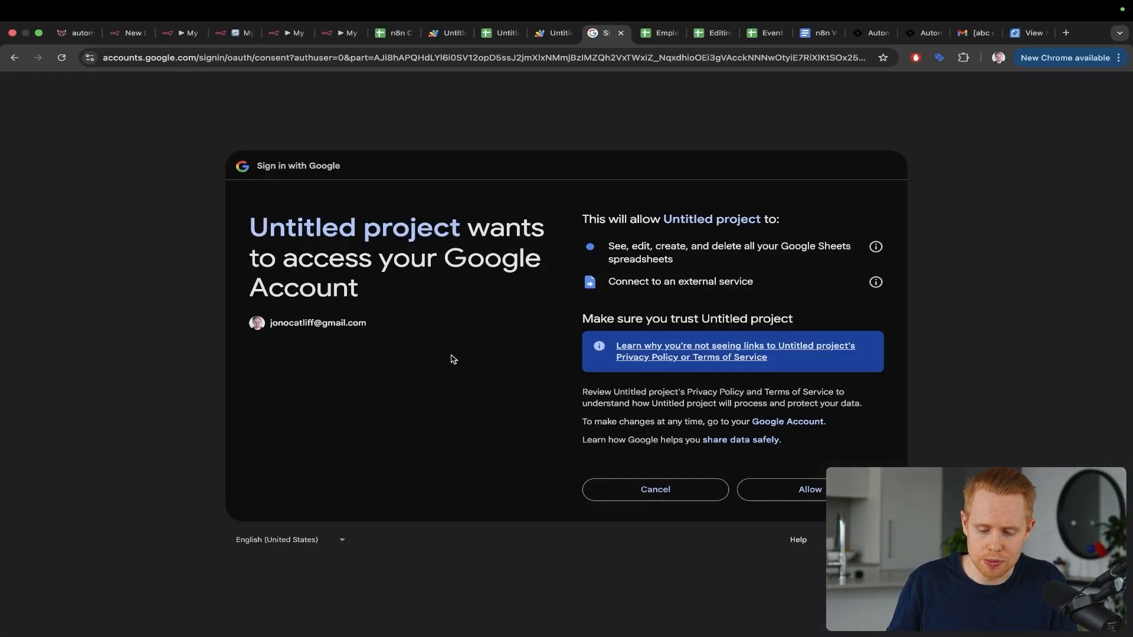
left_click(775, 501)
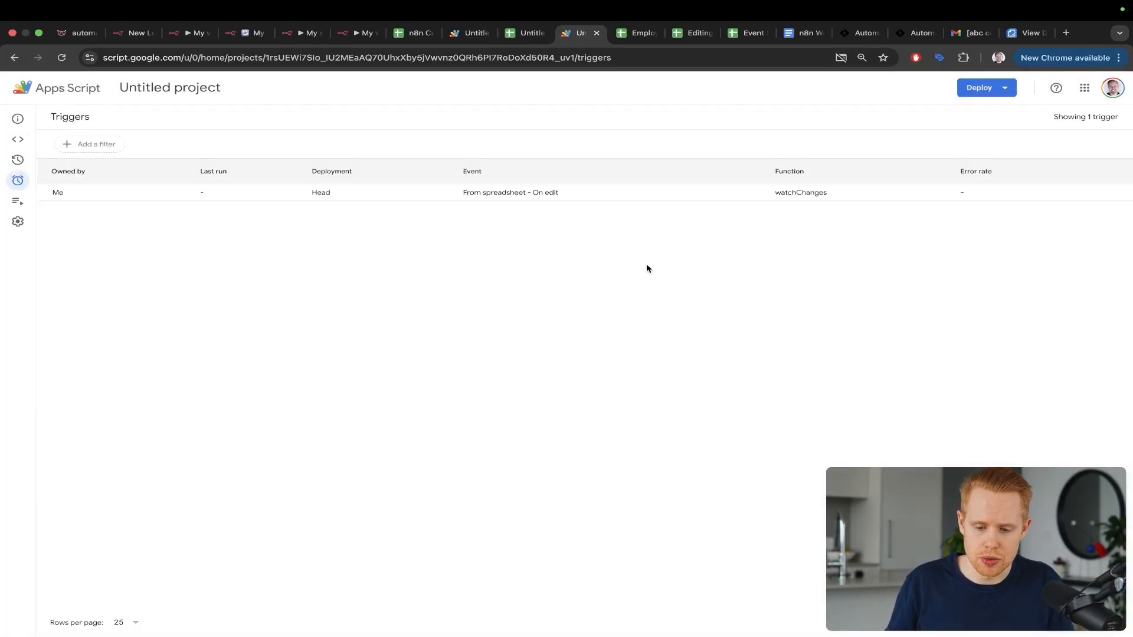
Step: Close the Apps Script tab and set the n8n Webhook listening for a test event
key("super+w")
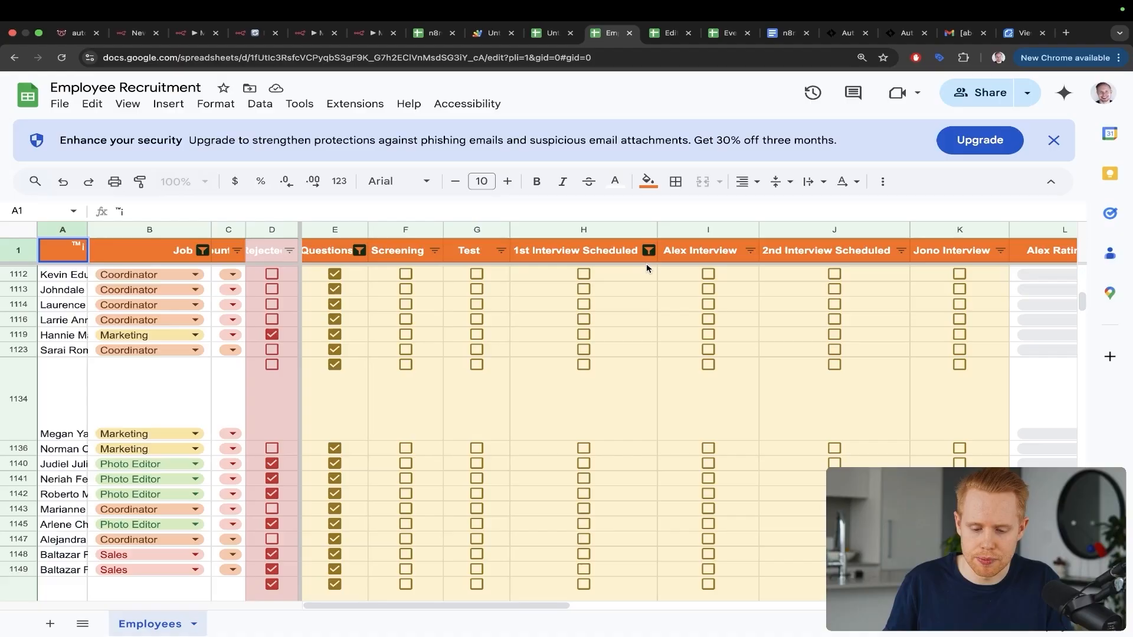
key("ctrl+shift+Tab")
key("ctrl+shift+Tab")
key("ctrl+shift+Tab")
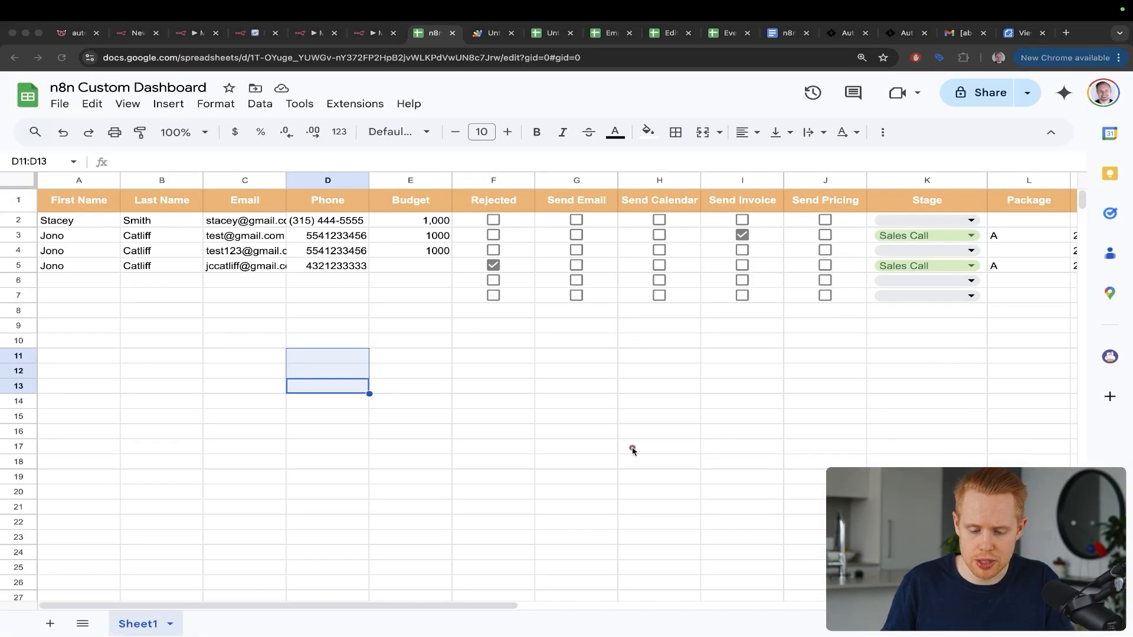
left_click_drag(632, 449, 487, 292)
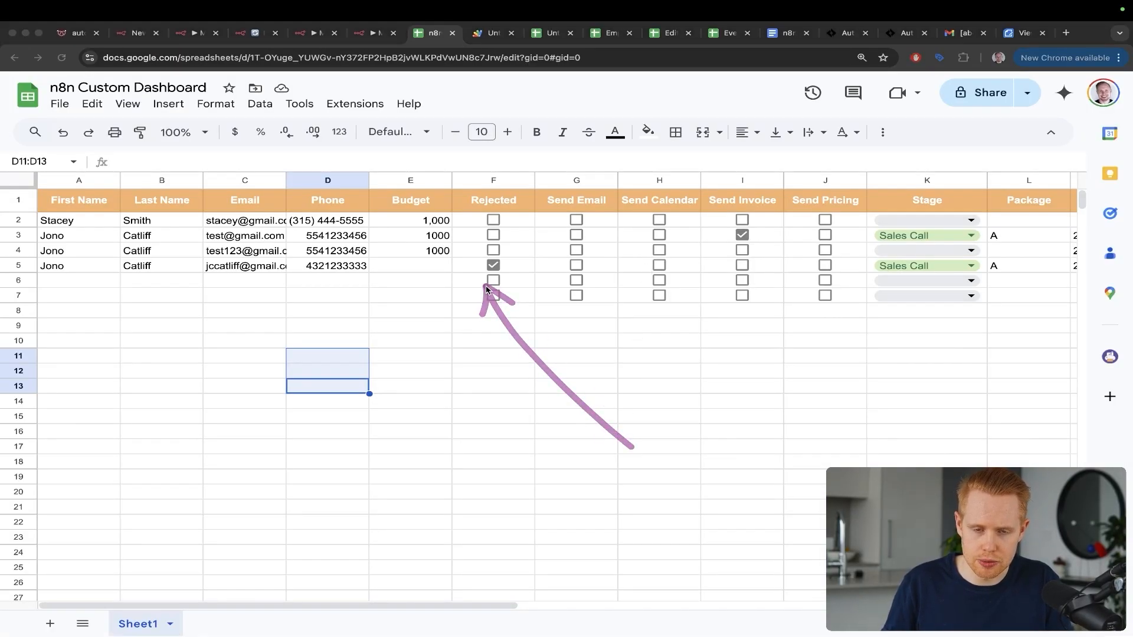
key("ctrl+shift+Tab")
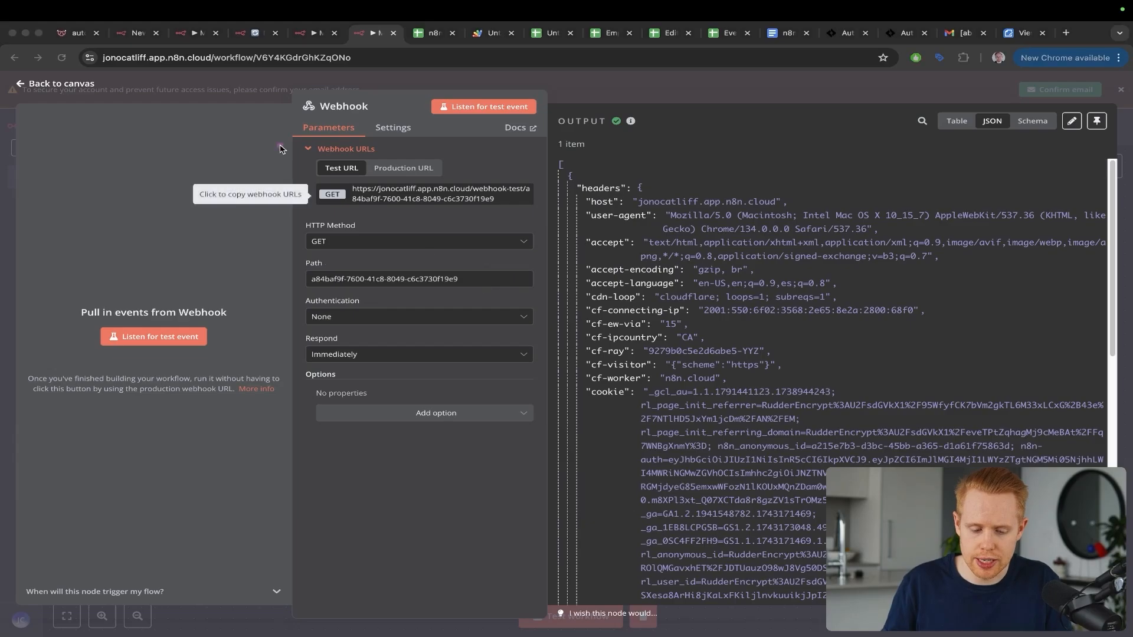
left_click_drag(262, 154, 156, 315)
left_click(168, 344)
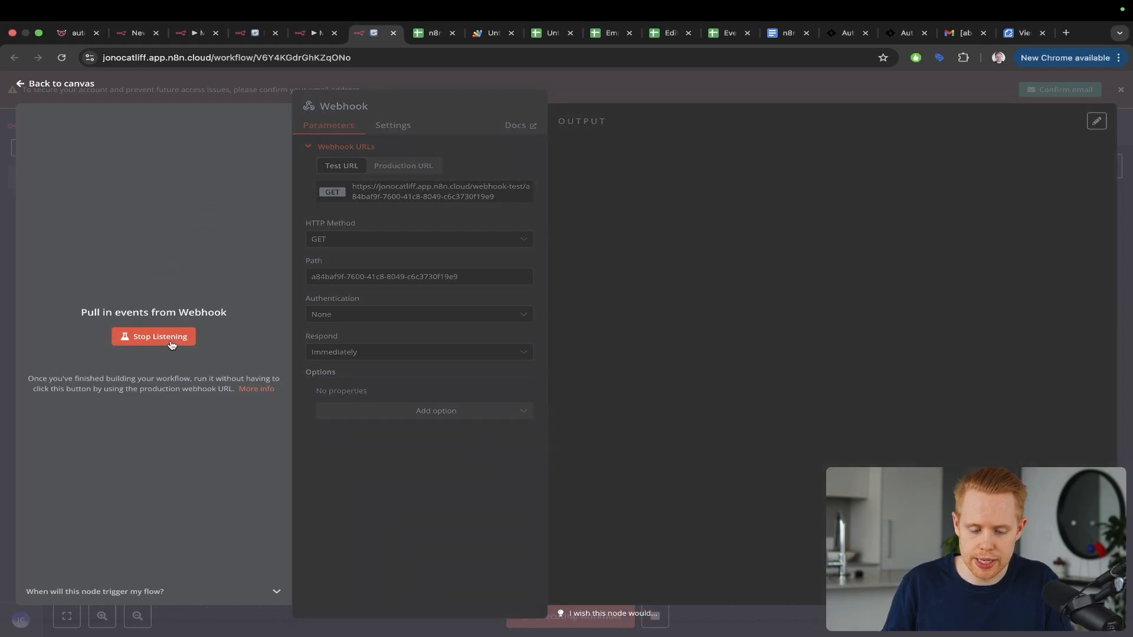
Step: Enter a test value in cell C7 of the dashboard spreadsheet
key("ctrl+Tab")
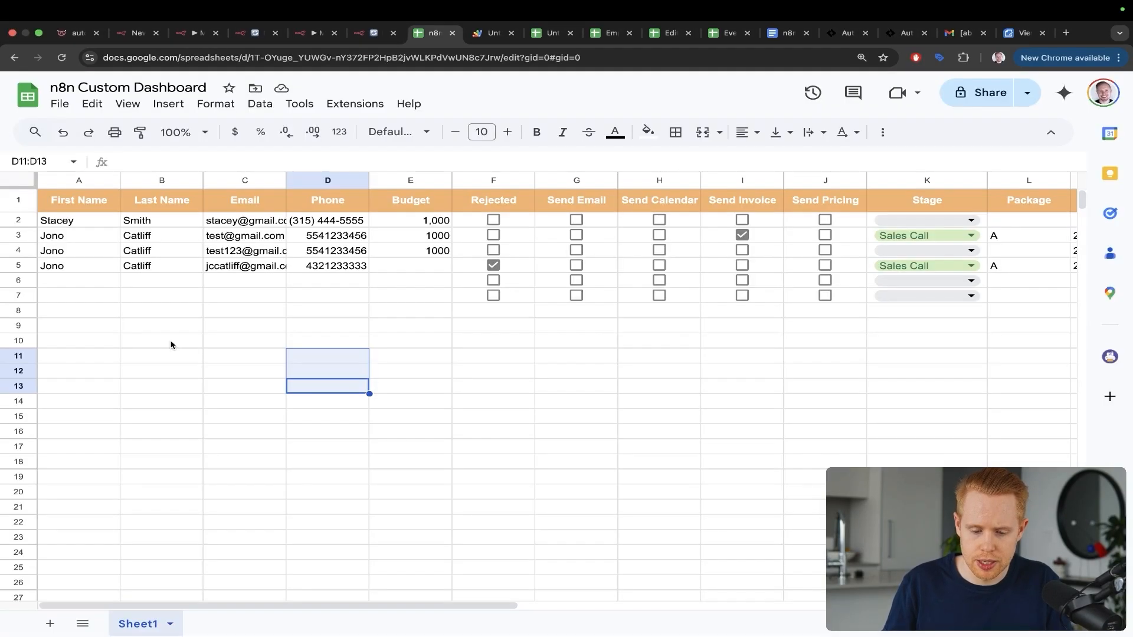
left_click(251, 301)
type("testtest@test")
key("Return")
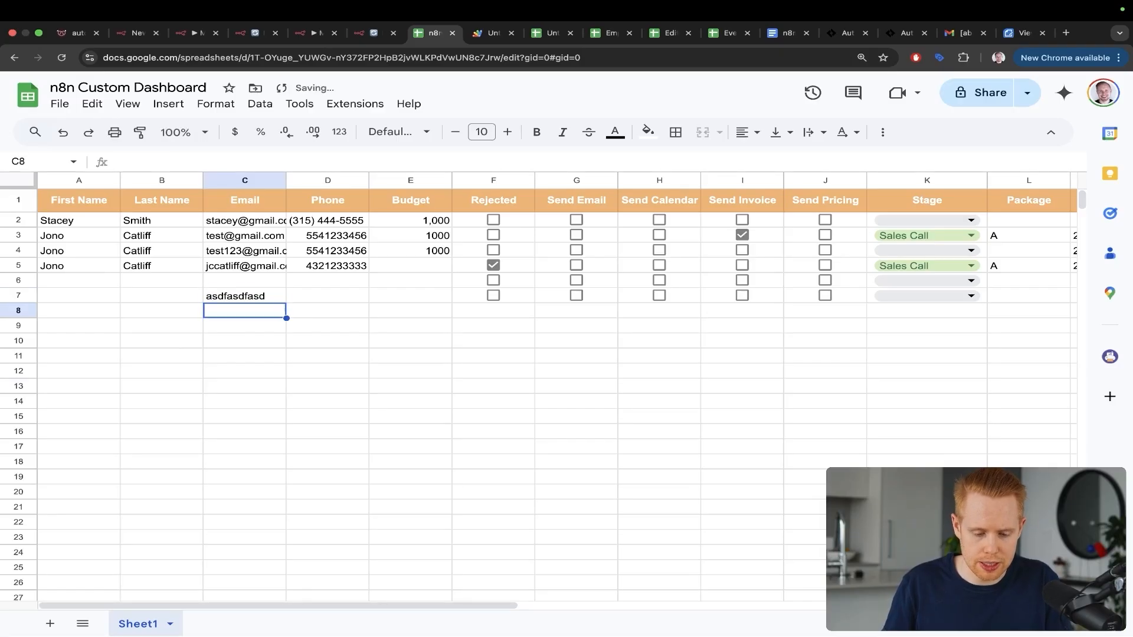
Step: Stop the Webhook node from listening for test events
key("ctrl+shift+Tab")
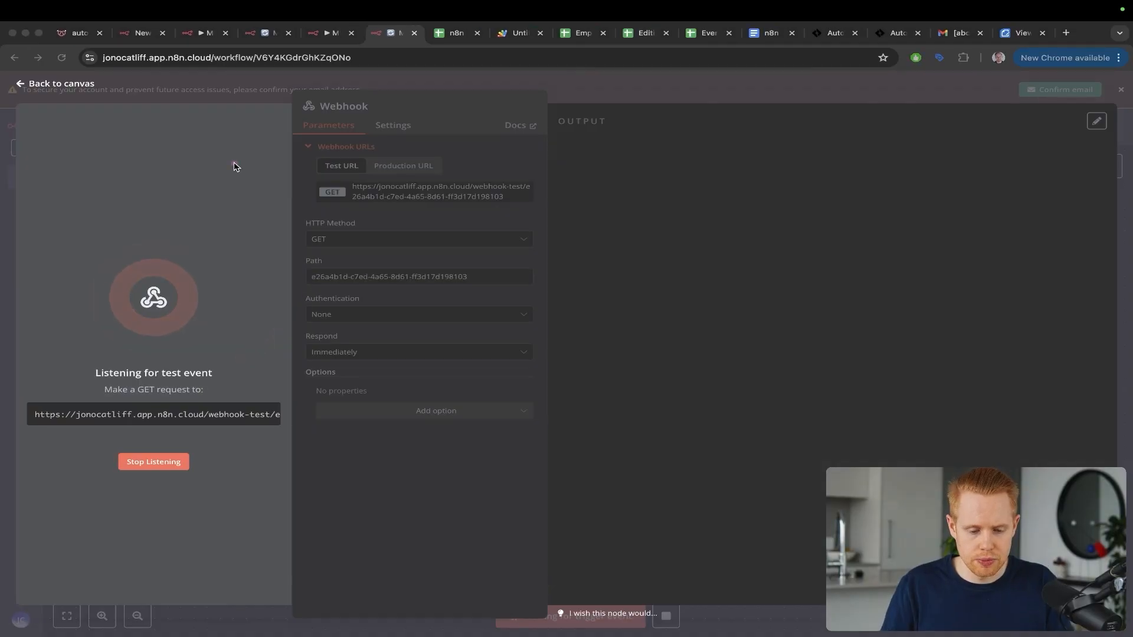
left_click_drag(234, 164, 163, 442)
key("Escape")
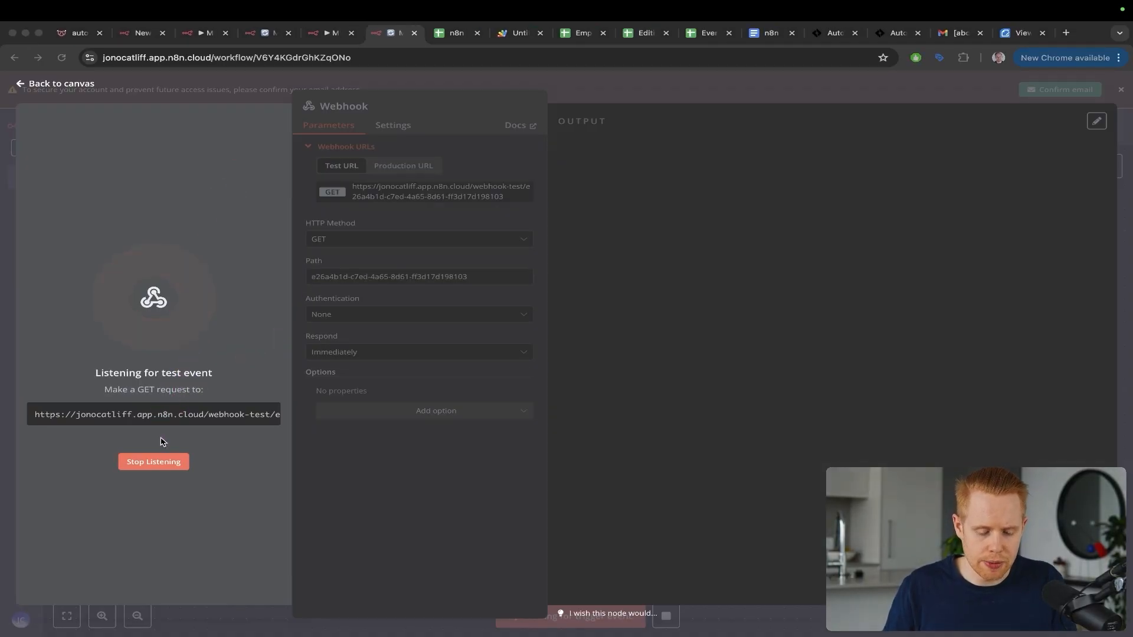
left_click(156, 463)
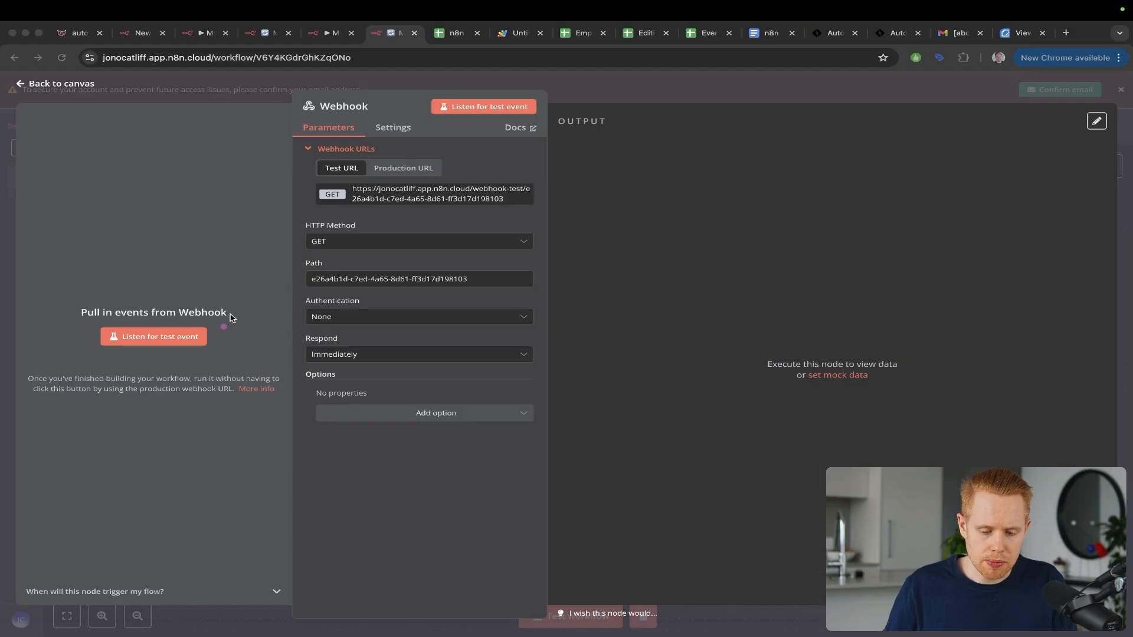
key("Escape")
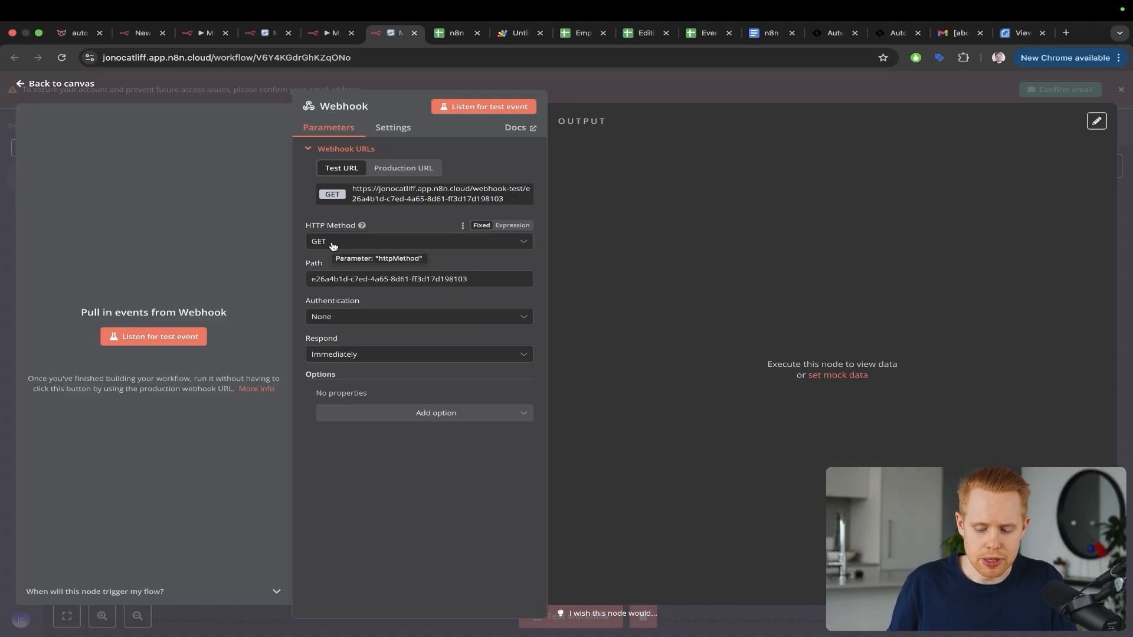
Step: Set the Webhook node's HTTP Method to POST
key("ctrl+Tab")
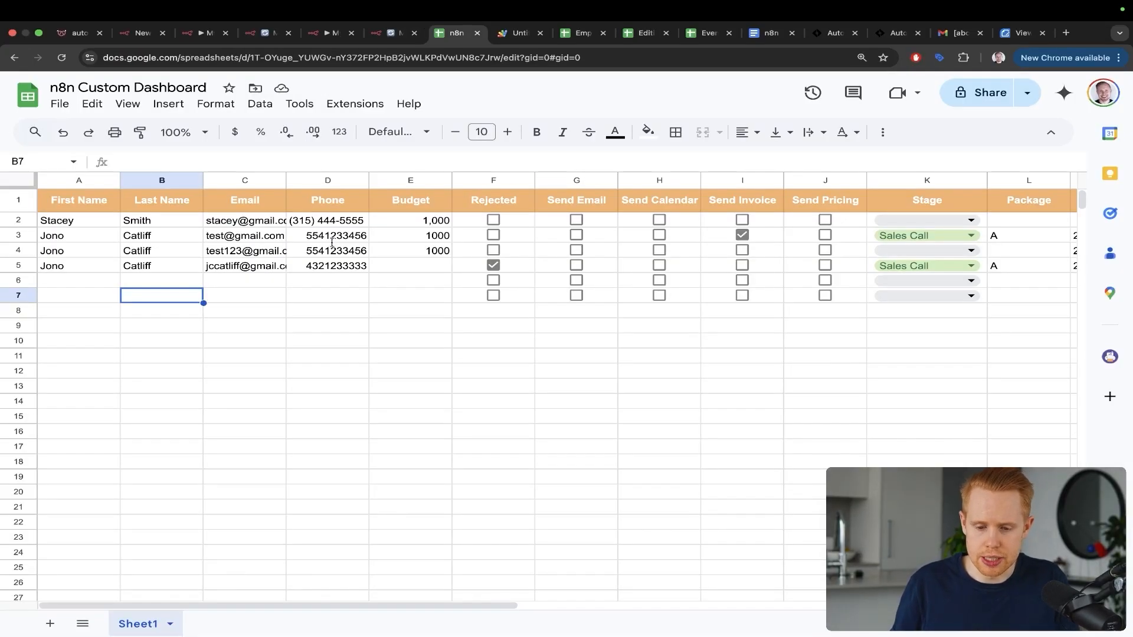
key("ctrl+Tab")
key("ctrl+shift+Tab")
key("ctrl+shift+Tab")
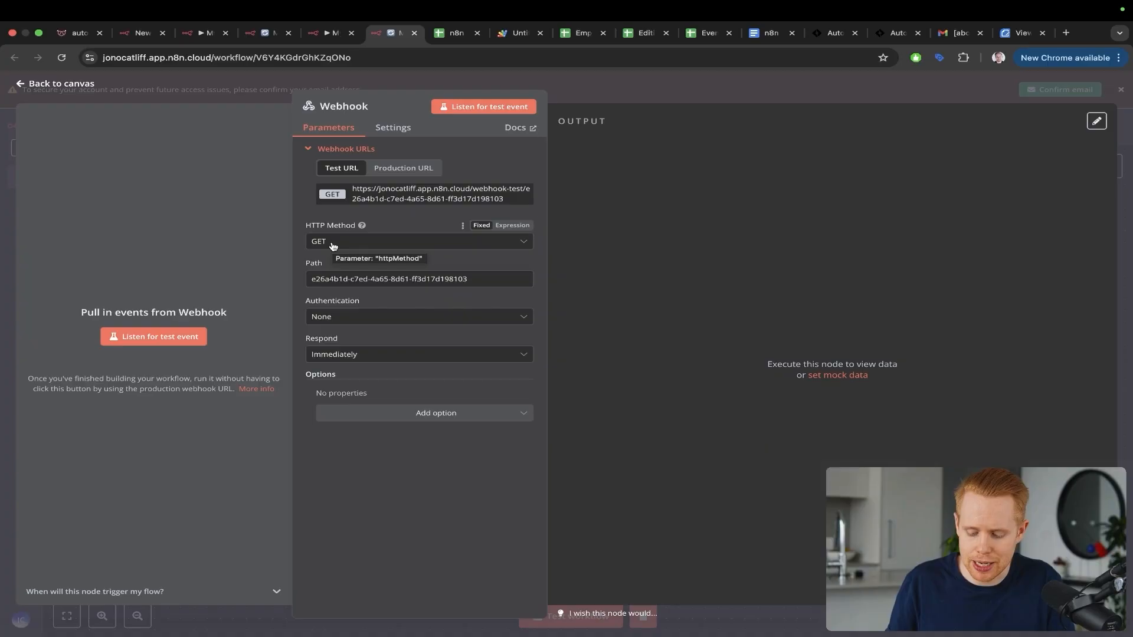
key("ctrl+Tab")
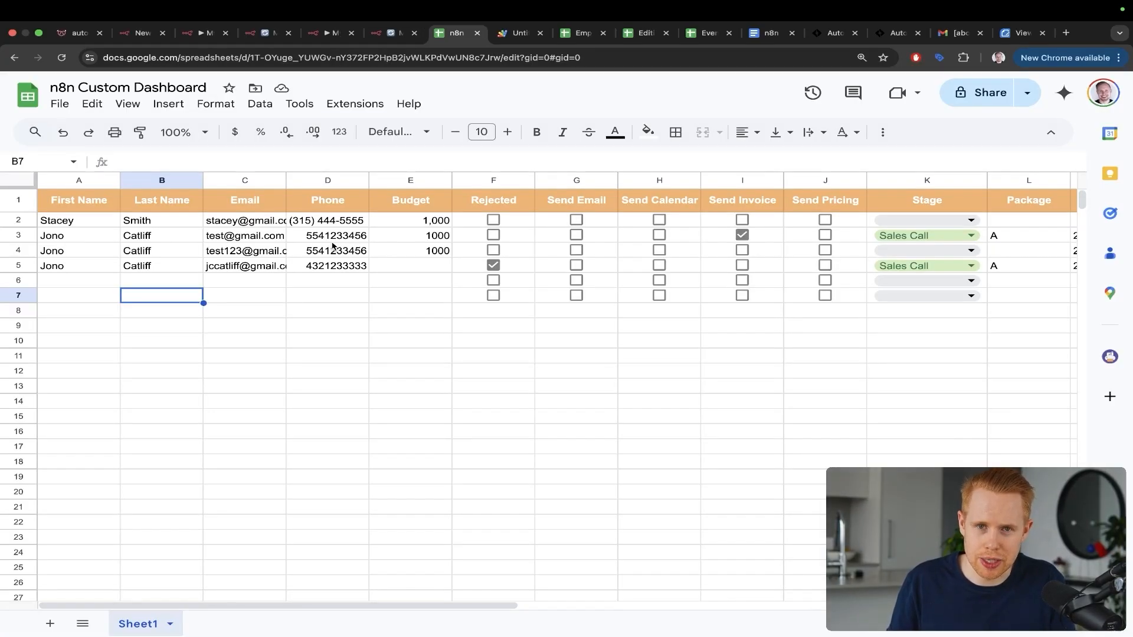
key("ctrl+shift+Tab")
key("ctrl+Tab")
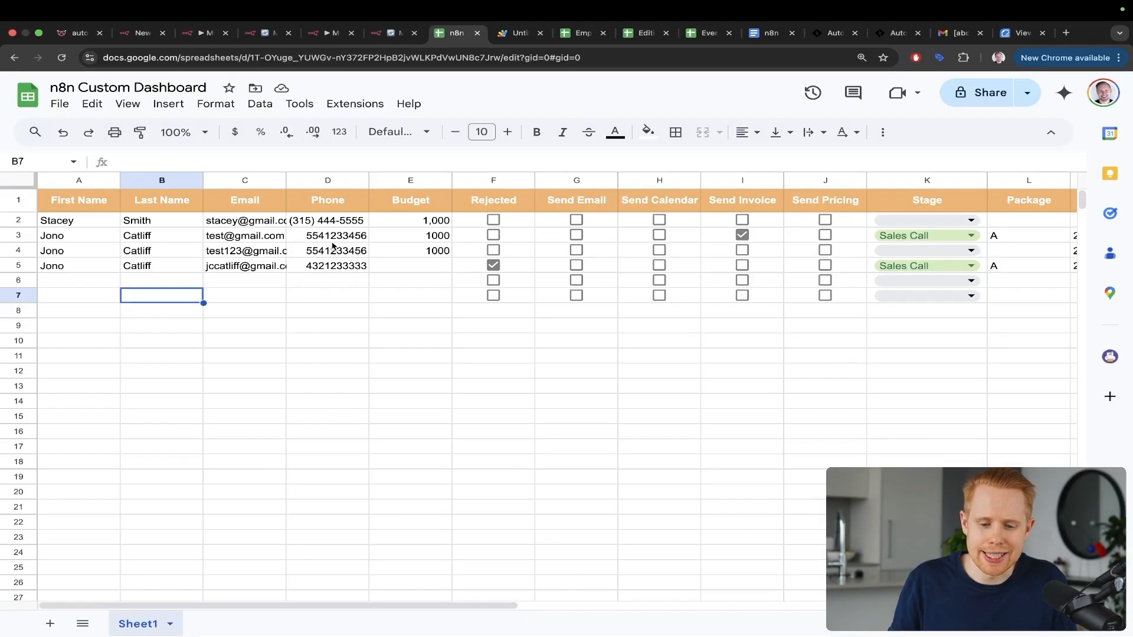
key("ctrl+shift+Tab")
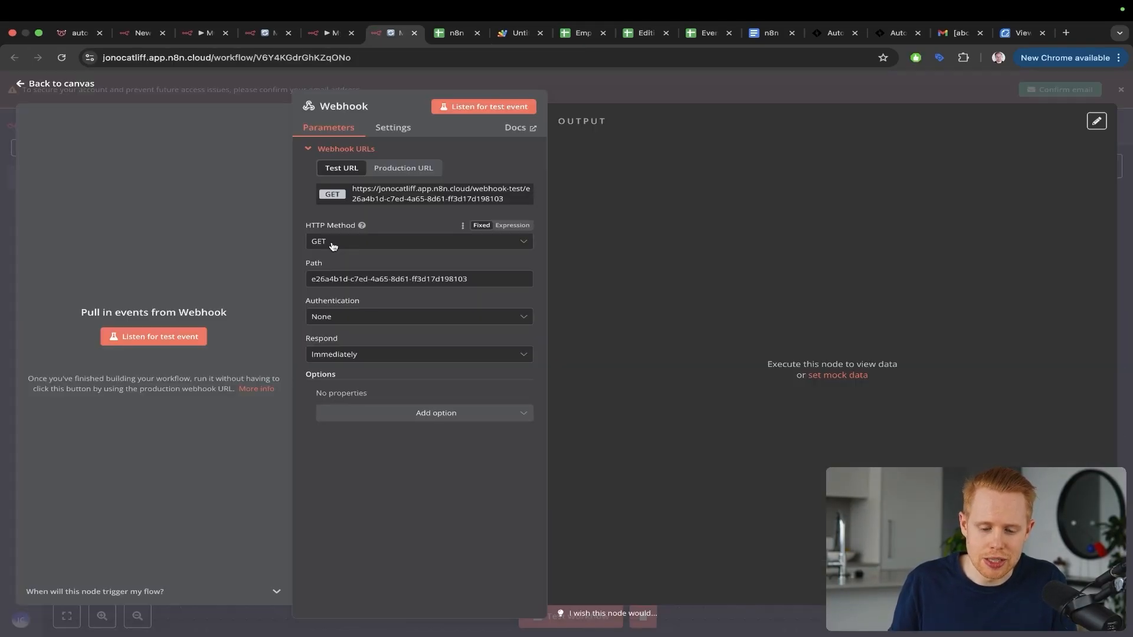
left_click(333, 246)
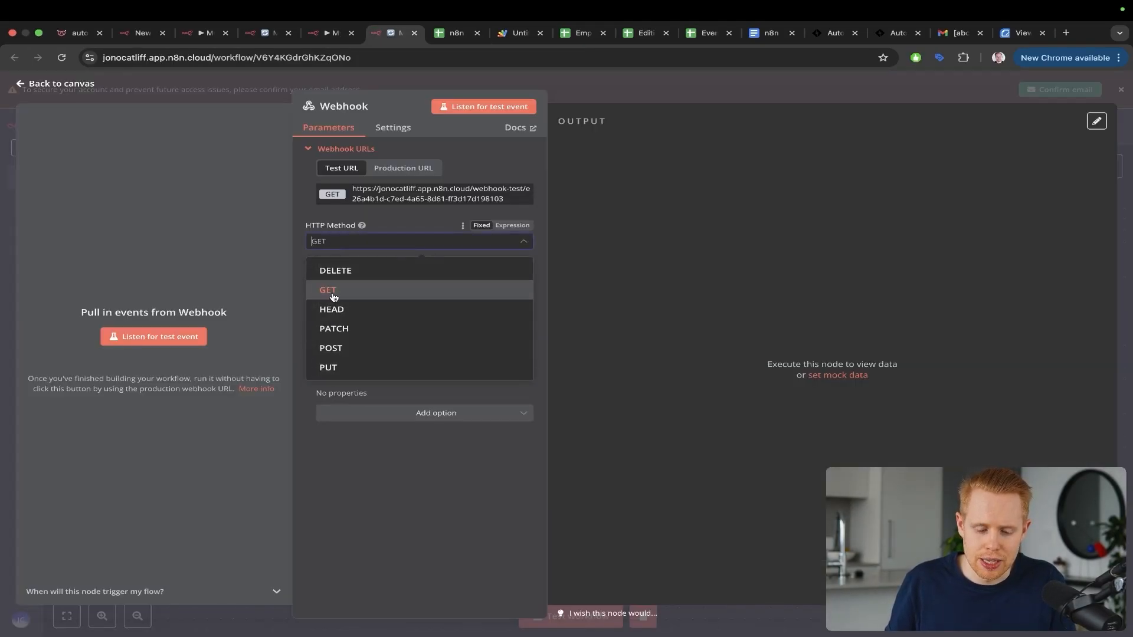
left_click(332, 349)
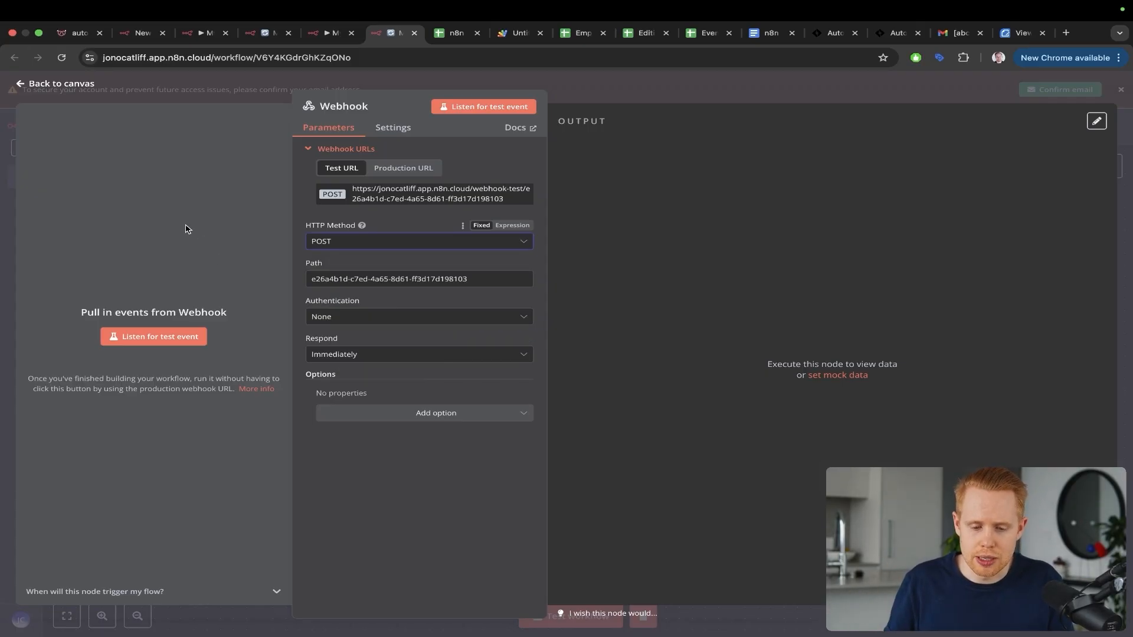
key("ctrl+Tab")
key("ctrl+Tab")
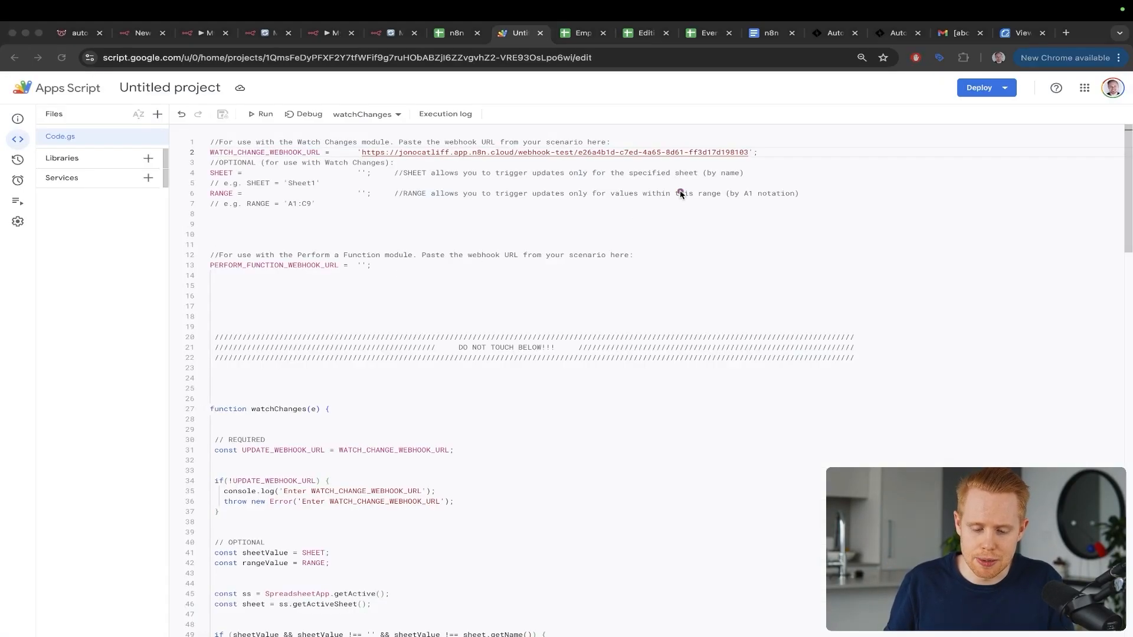
key("ctrl+shift+Tab")
key("ctrl+shift+Tab")
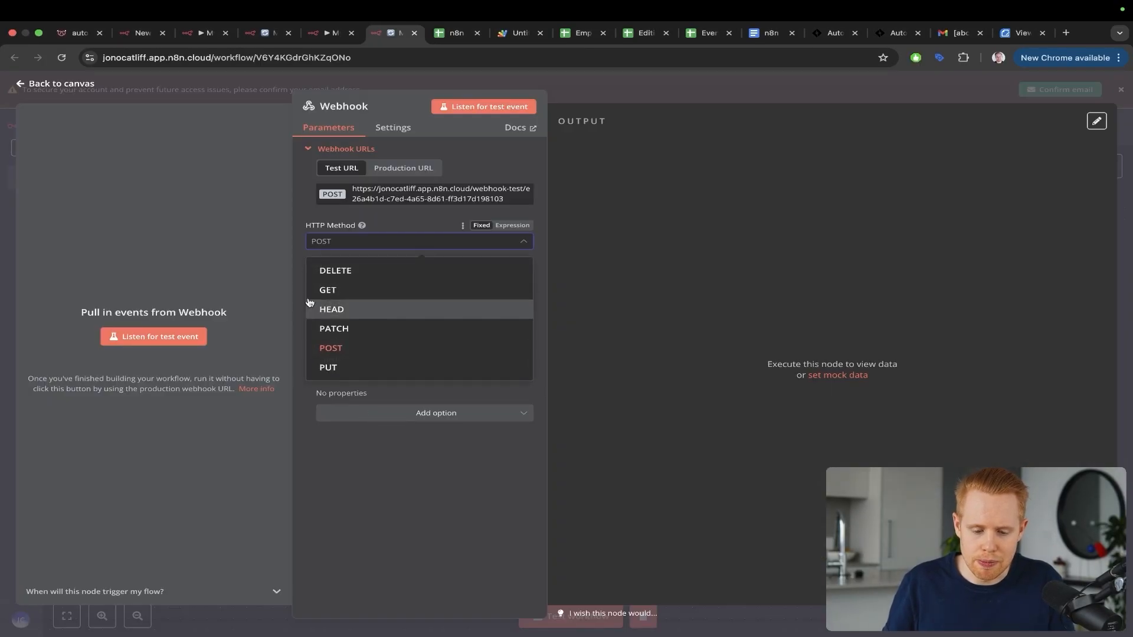
left_click(248, 247)
Step: Start listening for a test event, then enter asdfasdf in dashboard cell D7
left_click(166, 340)
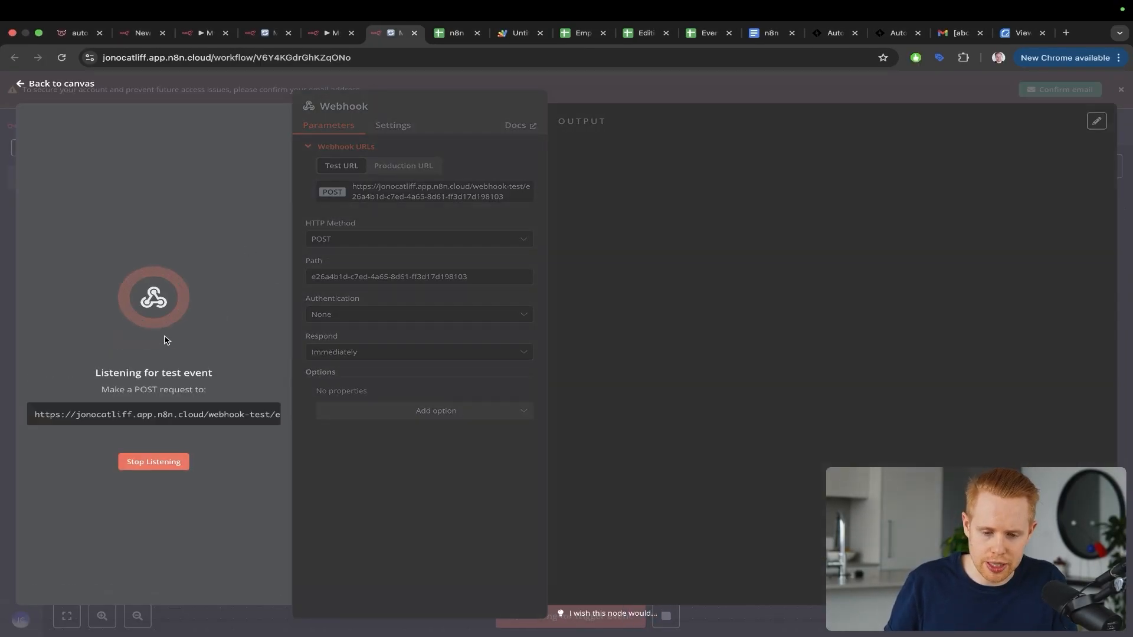
key("ctrl+Tab")
left_click(328, 295)
type("asdfasdf")
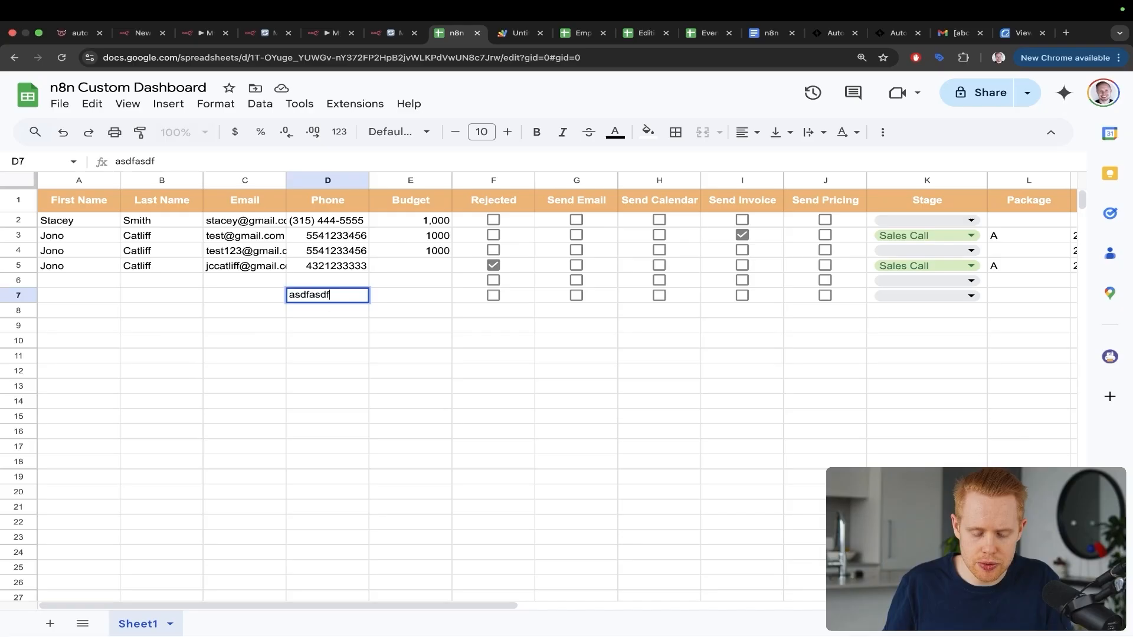
key("Return")
key("ctrl+shift+Tab")
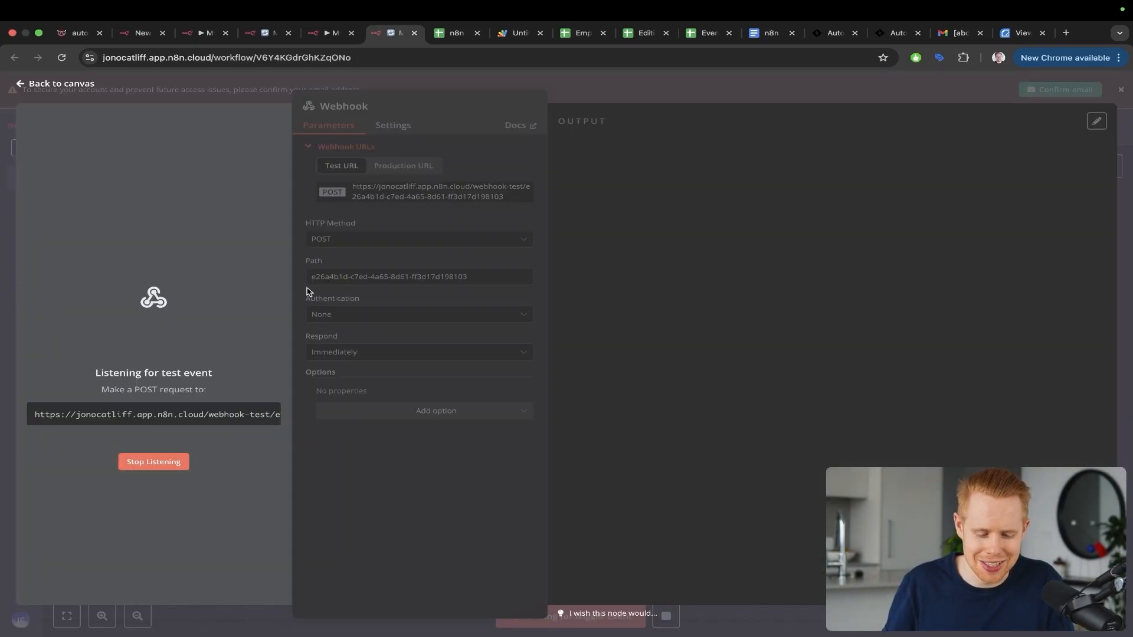
key("ctrl+a")
mouse_move(186, 342)
left_mouse_down()
mouse_move(426, 287)
mouse_move(568, 337)
left_mouse_up()
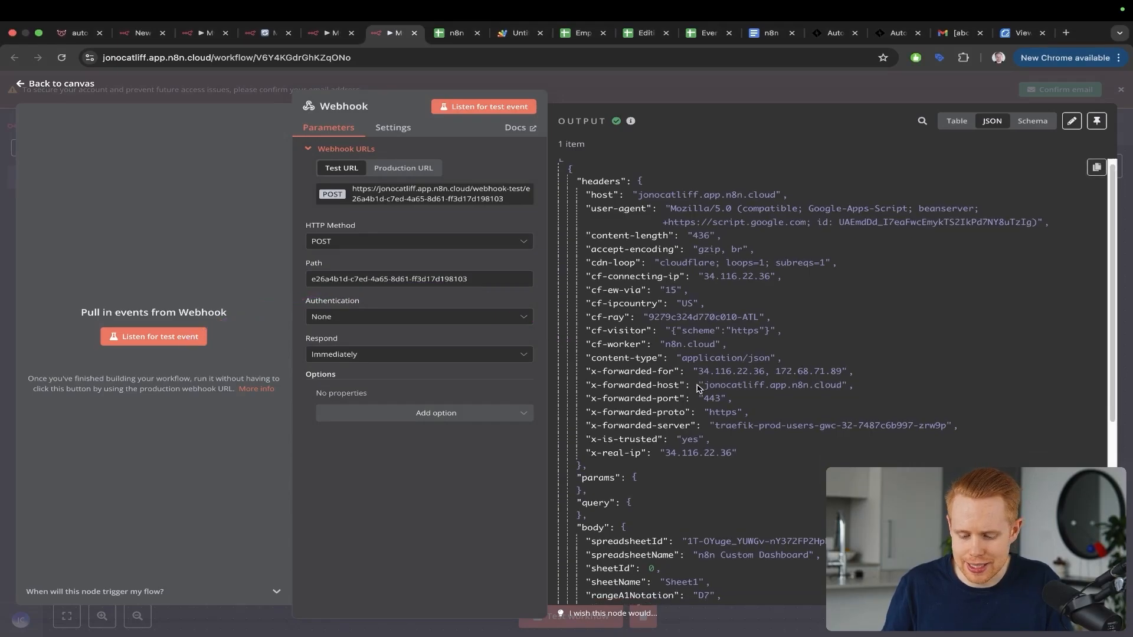
Step: Compare the Webhook's JSON output (value asdfasdf, range D7, rowValues) with the sheet's D7
scroll(698, 388, "down", 10)
scroll(699, 389, "down", 1)
scroll(699, 389, "up", 1)
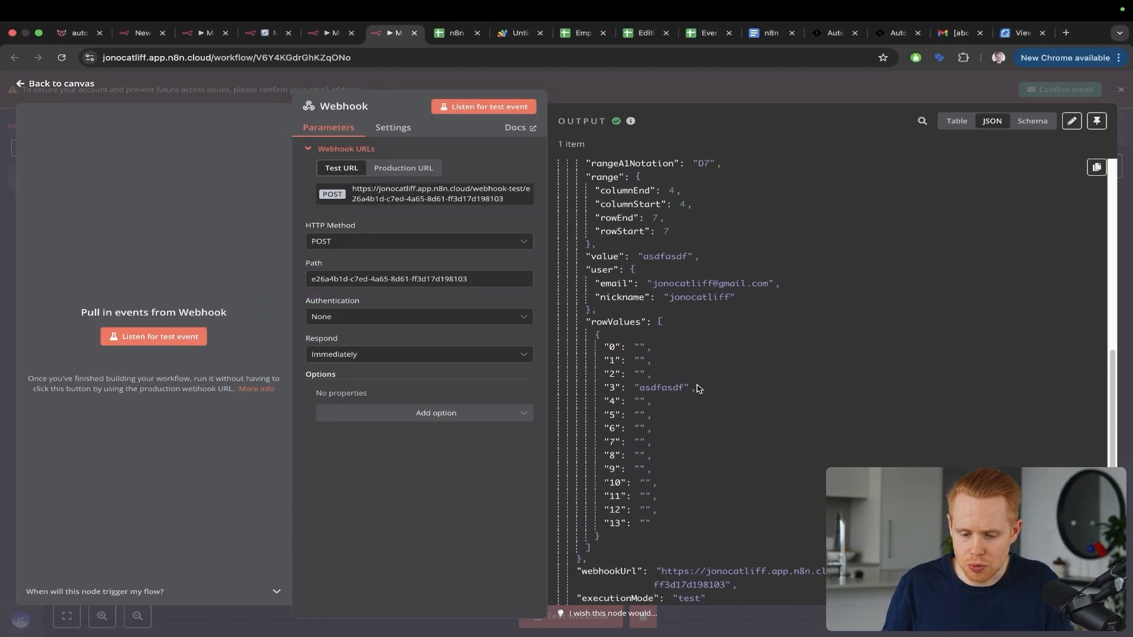
key("ctrl+s")
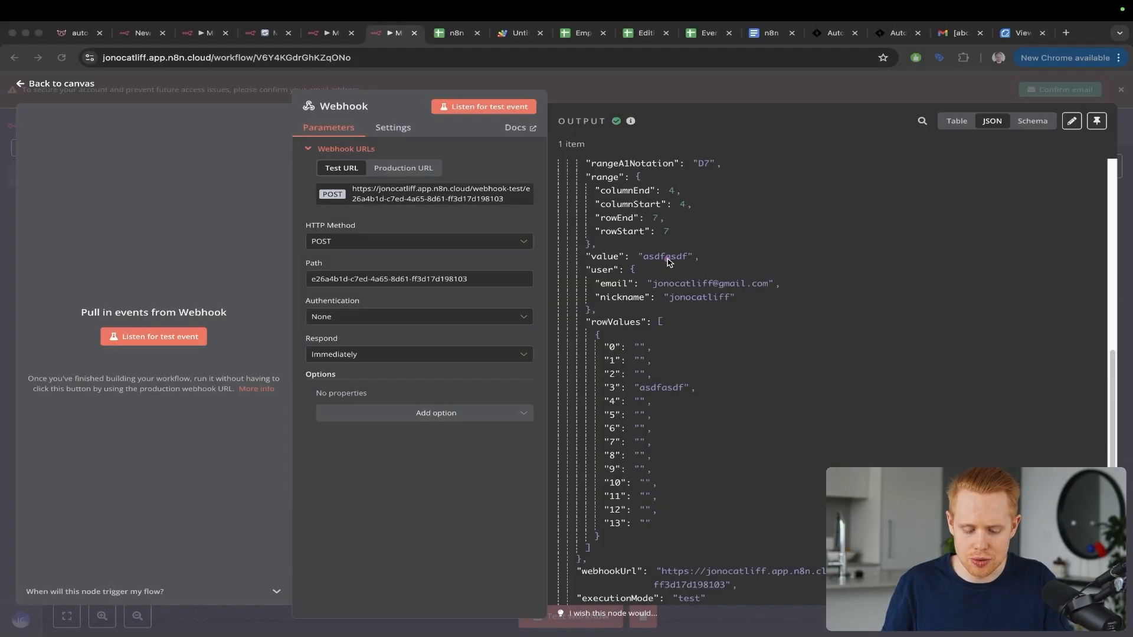
key("ctrl+Tab")
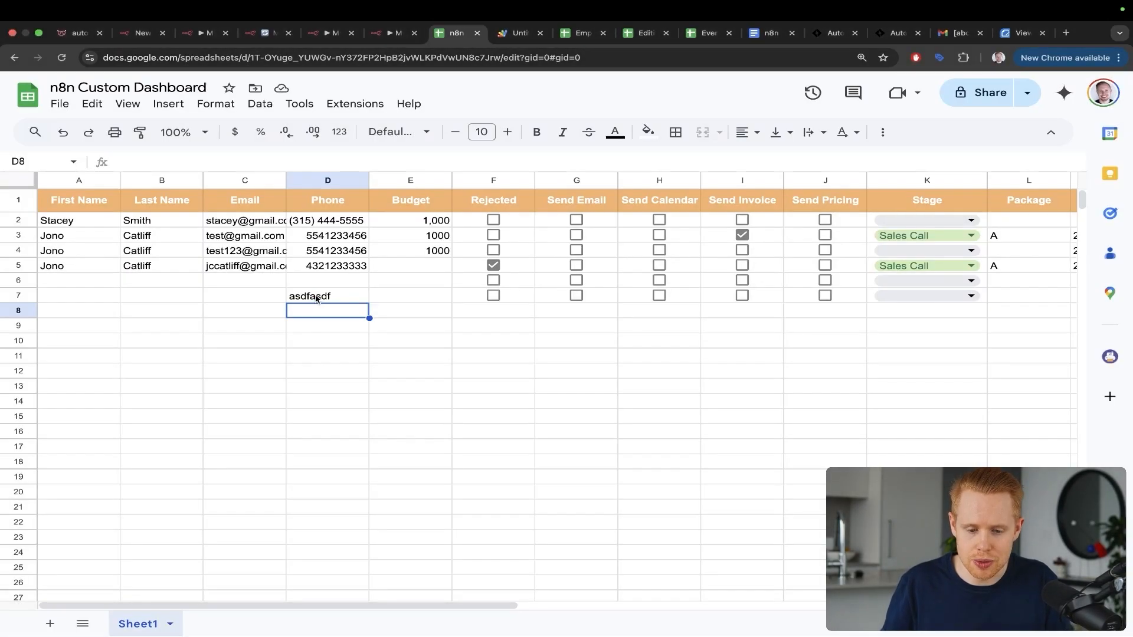
key("ctrl+shift+Tab")
mouse_move(669, 272)
left_mouse_down()
mouse_move(785, 348)
mouse_move(703, 394)
left_mouse_up()
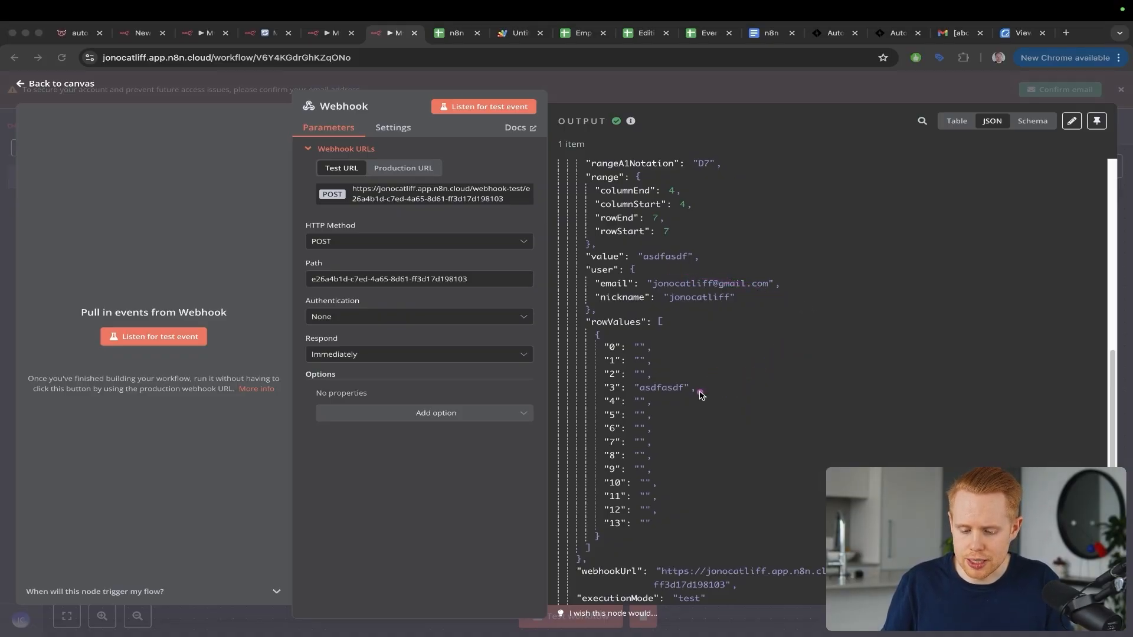
key("ctrl+s")
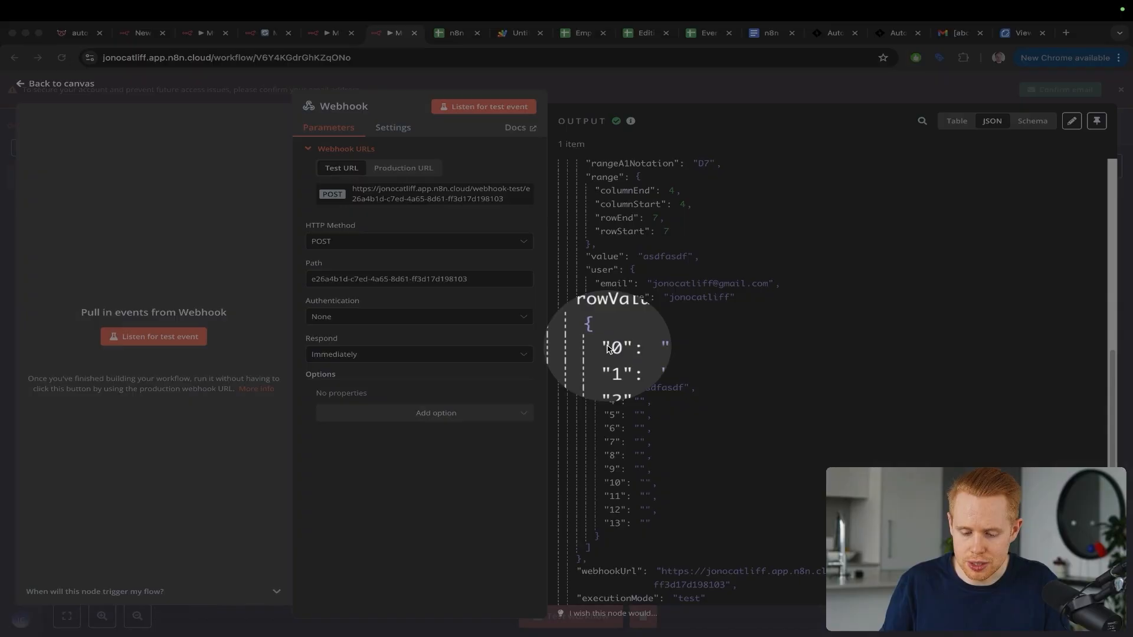
key("Escape")
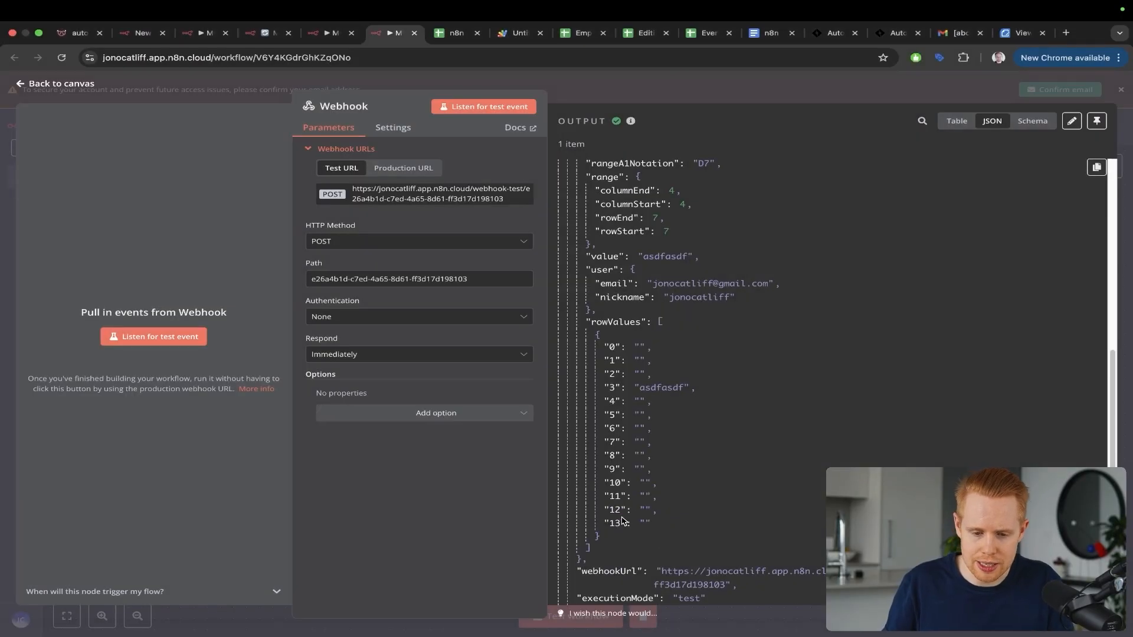
key("ctrl+Tab")
mouse_move(268, 365)
left_mouse_down()
mouse_move(113, 252)
mouse_move(83, 189)
left_mouse_up()
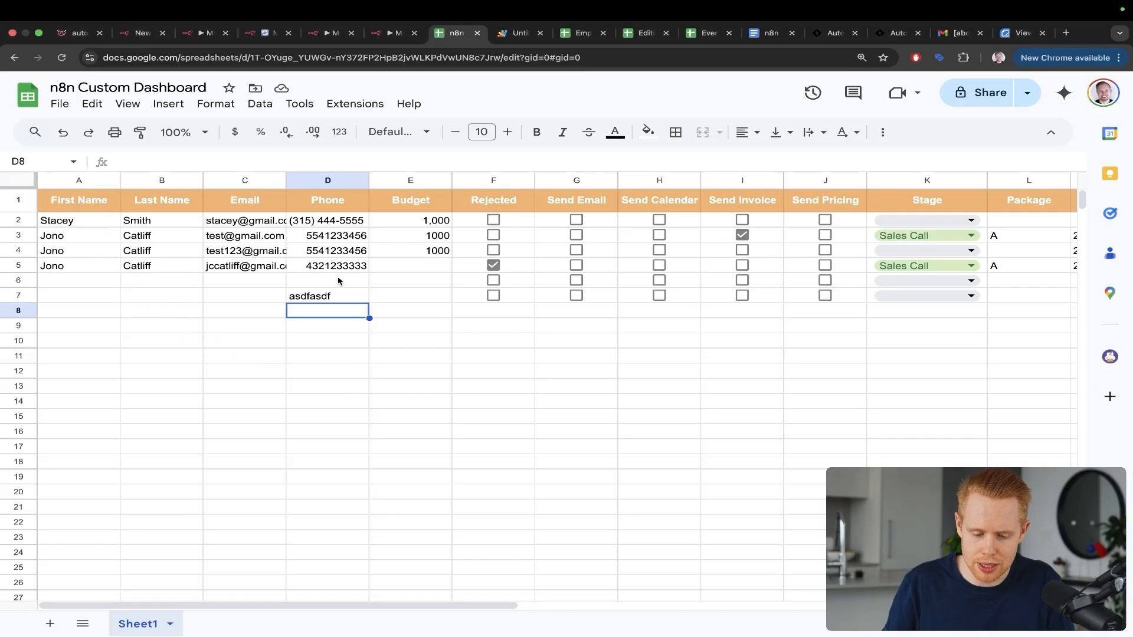
Step: Clear the test value and stray text from cell D7, leaving it empty
left_click(329, 296)
key("Delete")
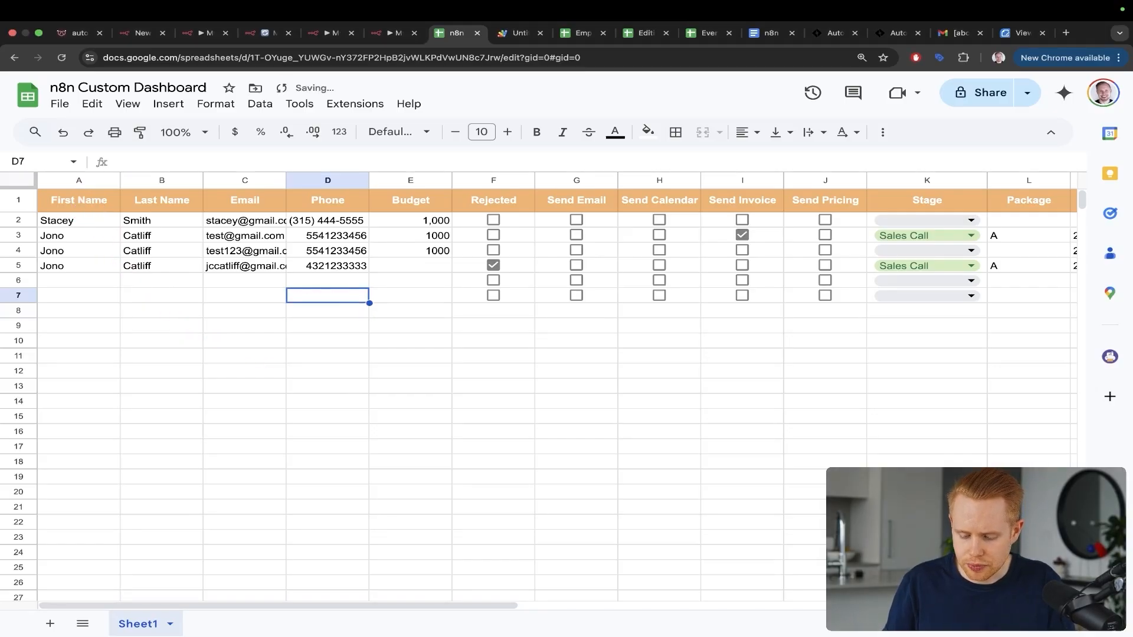
left_click_drag(357, 129, 328, 232)
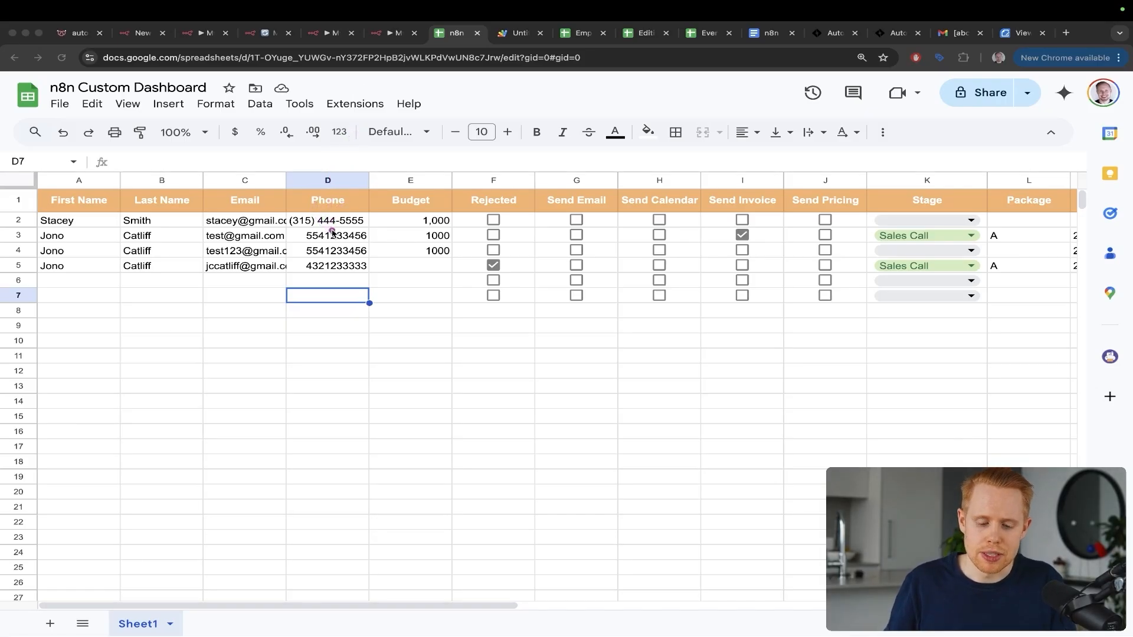
type("asdfjsdfklsdjf")
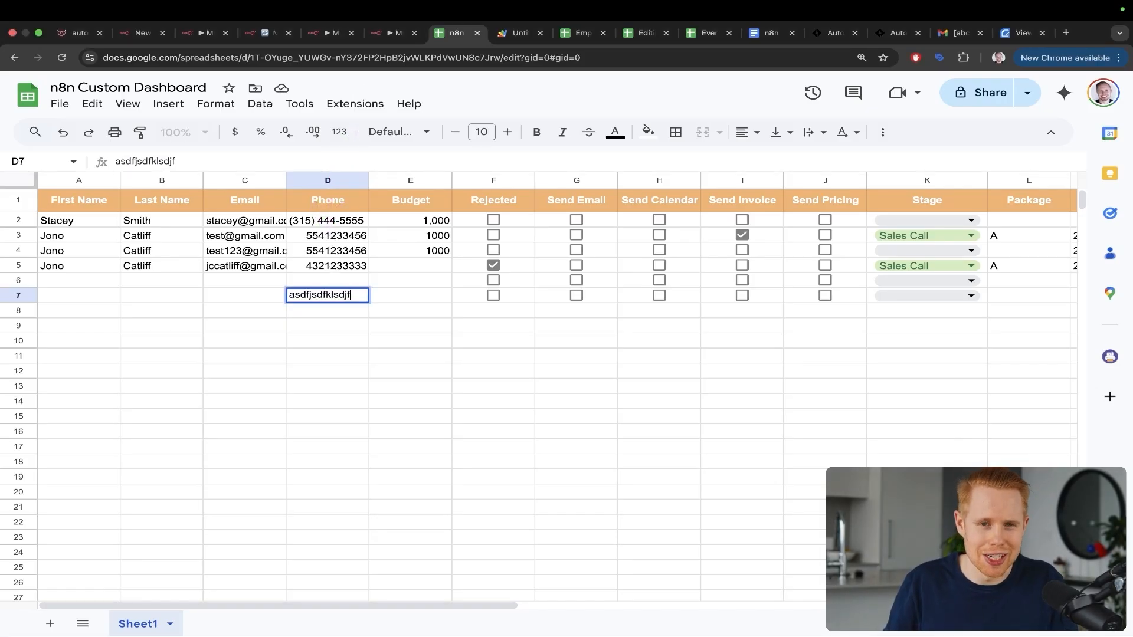
key("super+a")
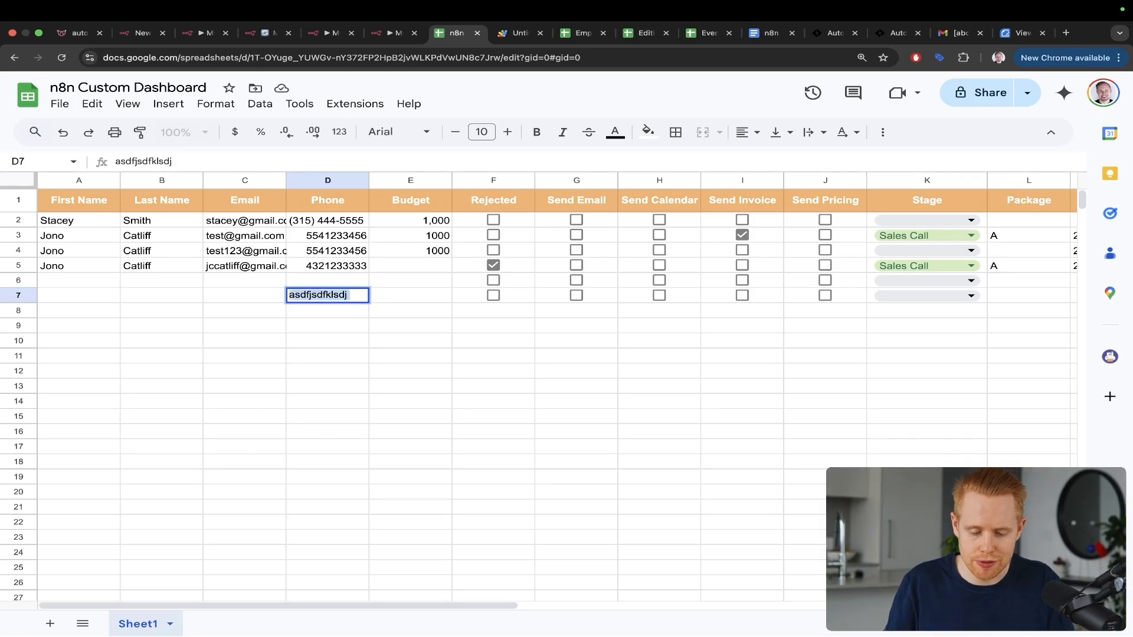
key("BackSpace")
key("Return")
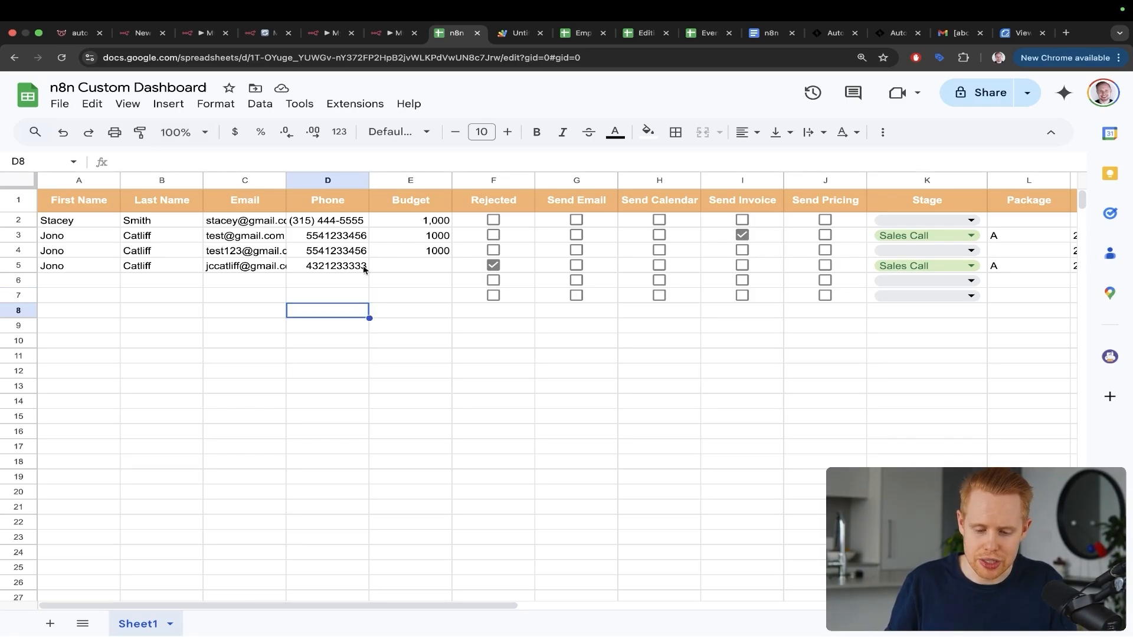
Step: Look over the dashboard's columns, then return to the n8n workflow
key("ctrl+a")
mouse_move(504, 128)
left_mouse_down()
mouse_move(570, 181)
mouse_move(572, 200)
left_mouse_up()
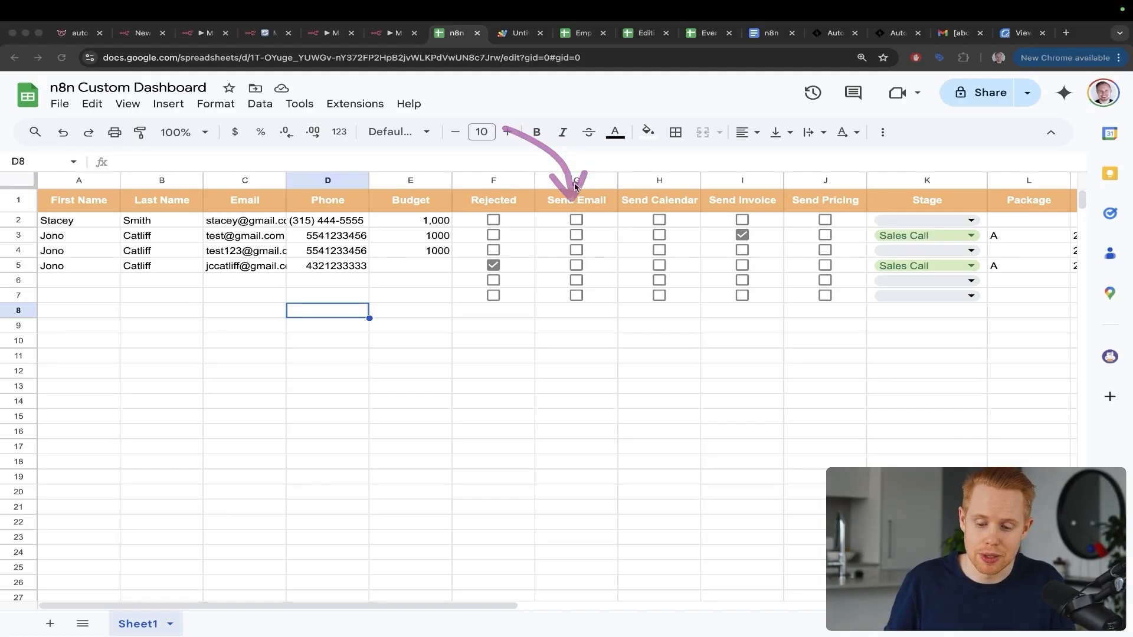
left_click_drag(586, 153, 659, 201)
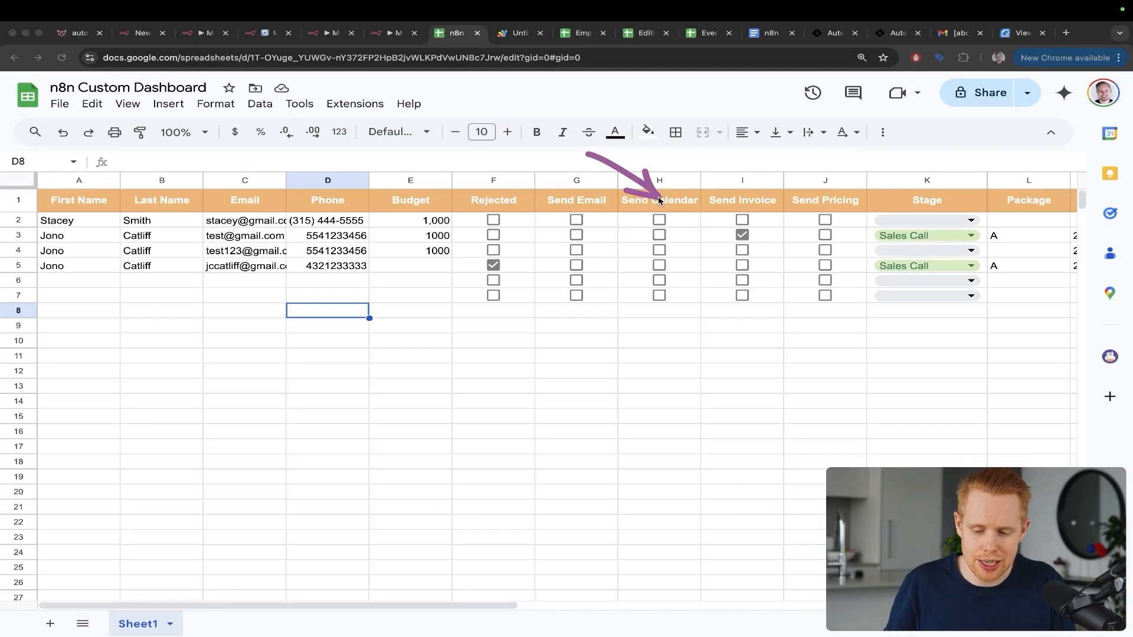
left_click_drag(660, 117, 737, 192)
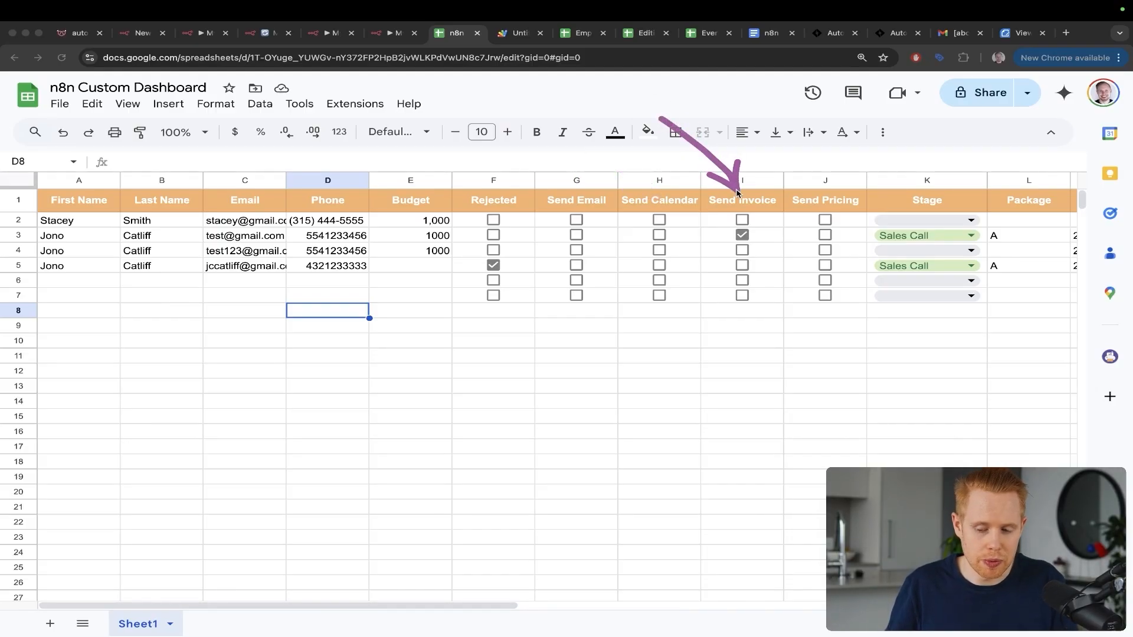
left_click_drag(712, 120, 809, 197)
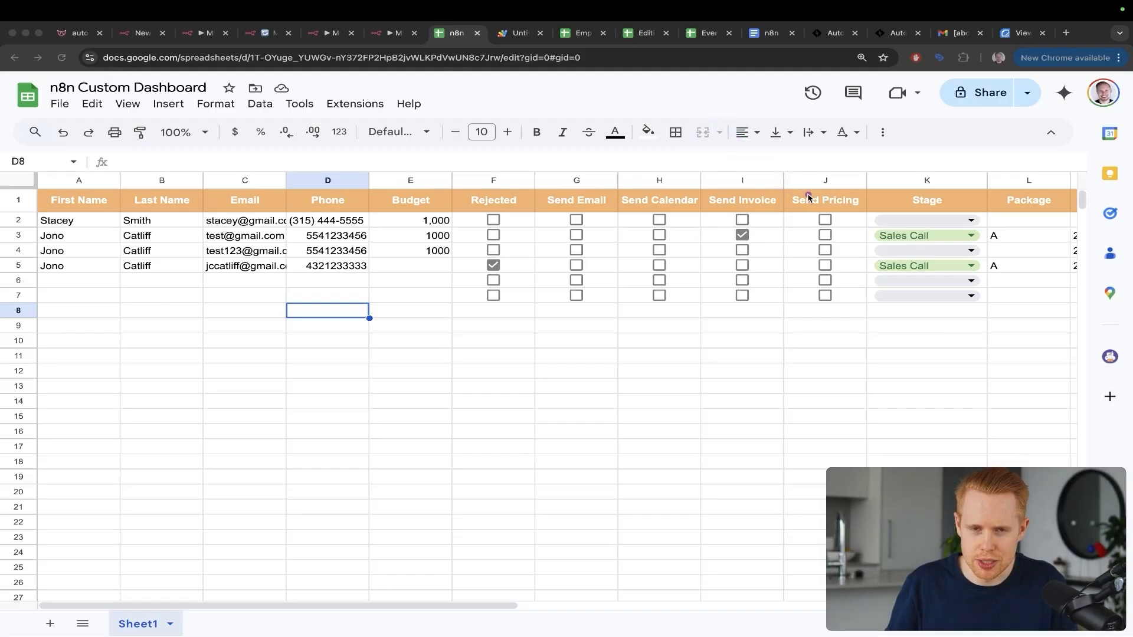
key("Escape")
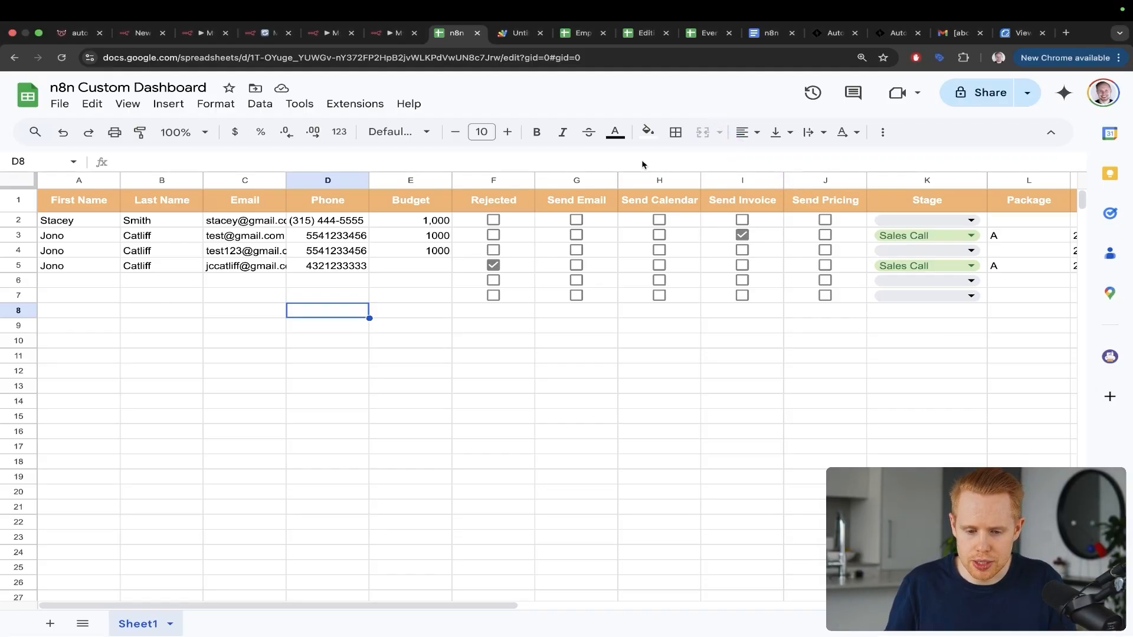
key("ctrl+shift+Tab")
Step: Close the Webhook details and add a Switch node right after the Webhook trigger
left_click(1128, 156)
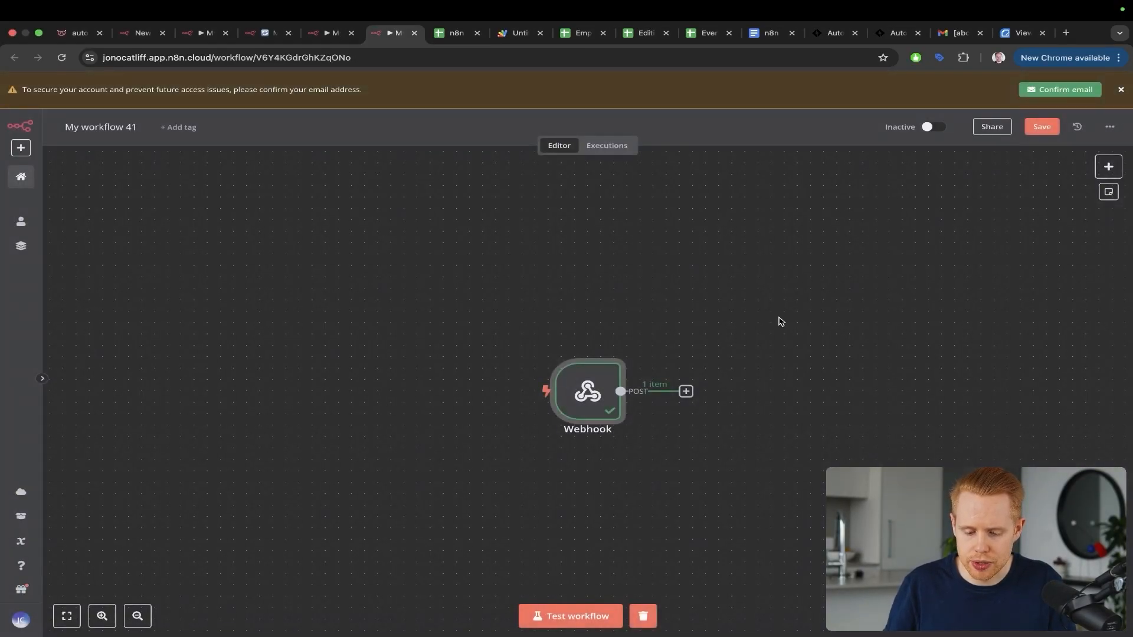
left_click_drag(630, 250, 571, 380)
key("Escape")
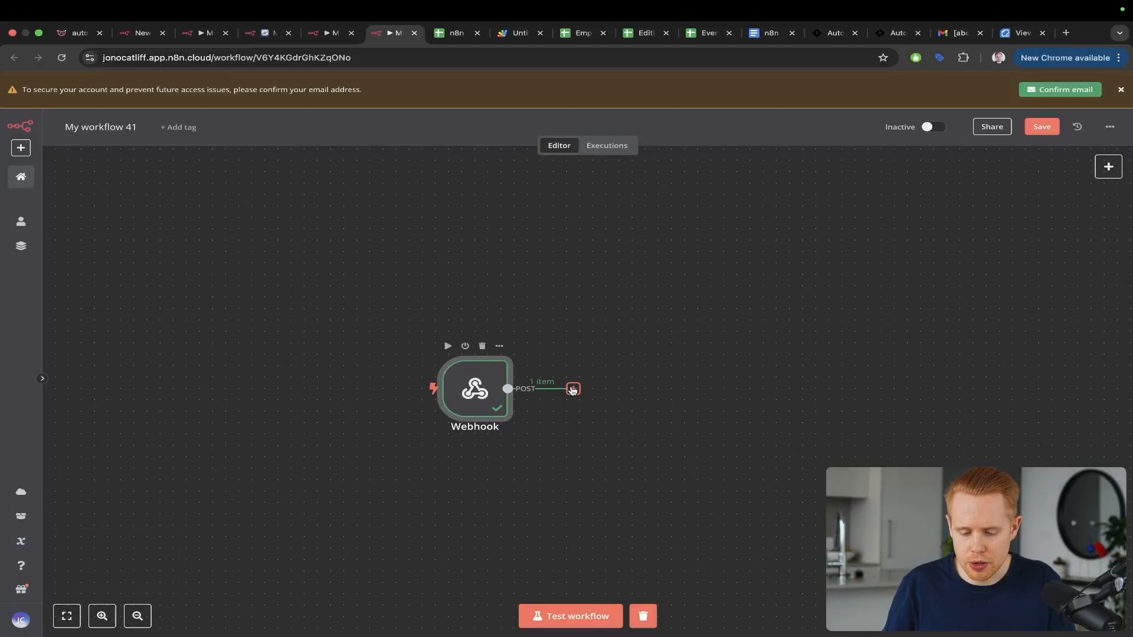
left_click(573, 388)
type("switch")
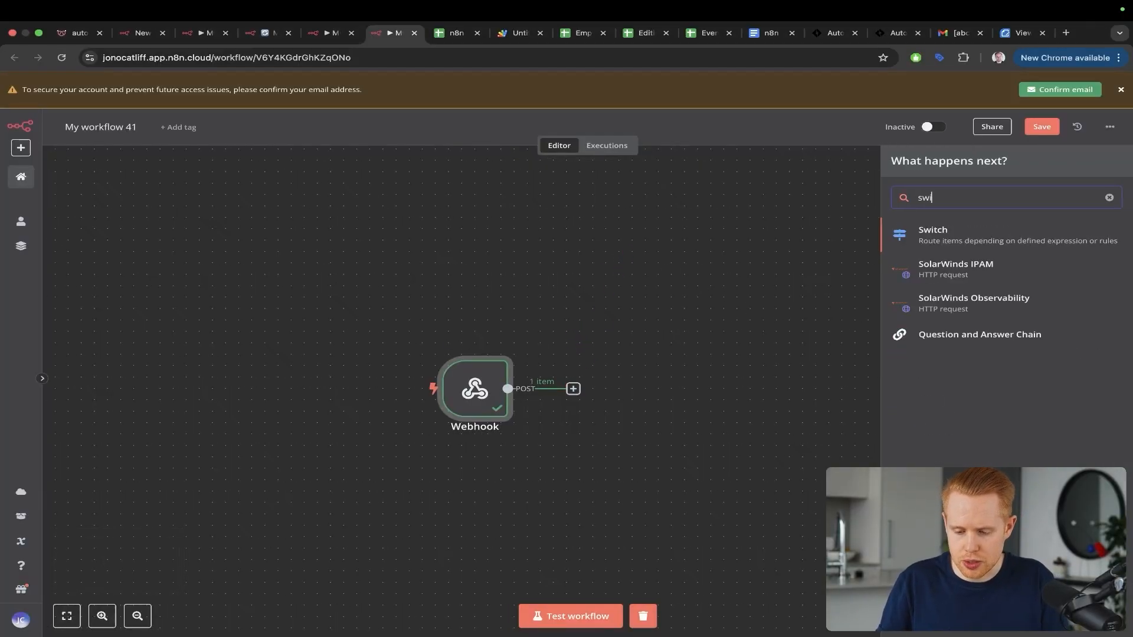
left_click(995, 236)
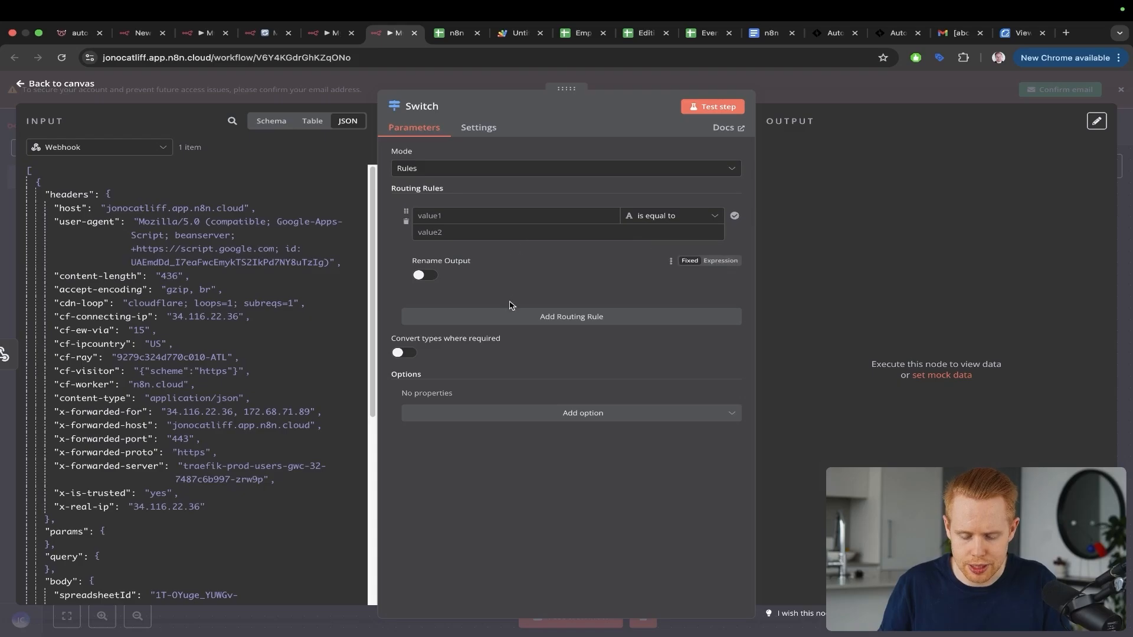
Step: Add a second routing rule and map {{ $json.body.range.columnStart }} into the first rule's value
left_click(513, 326)
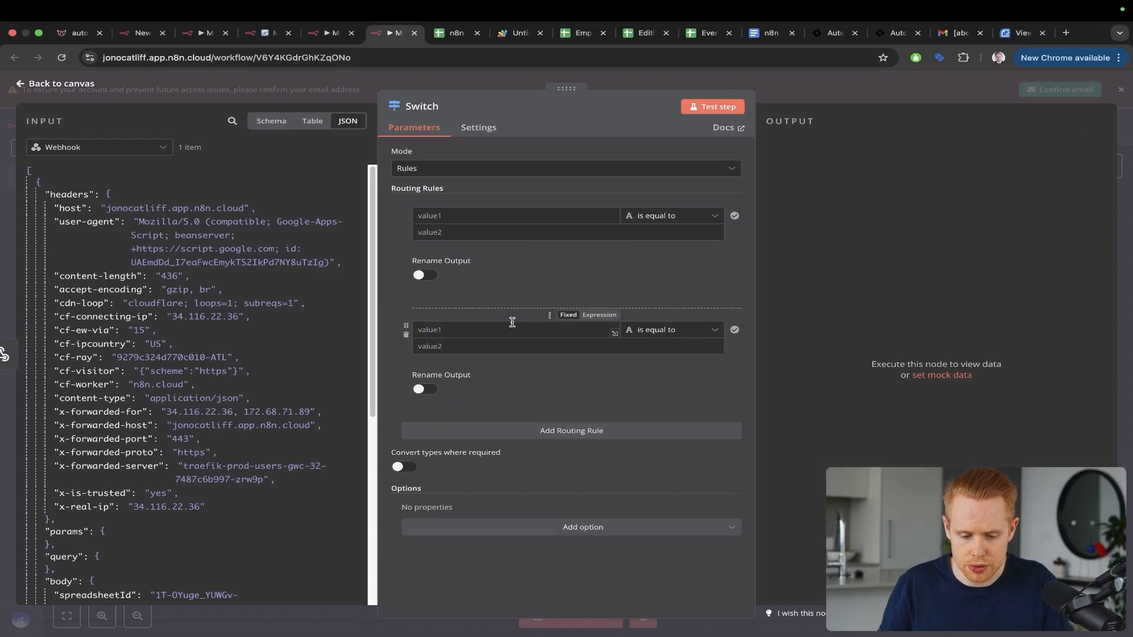
left_click(488, 216)
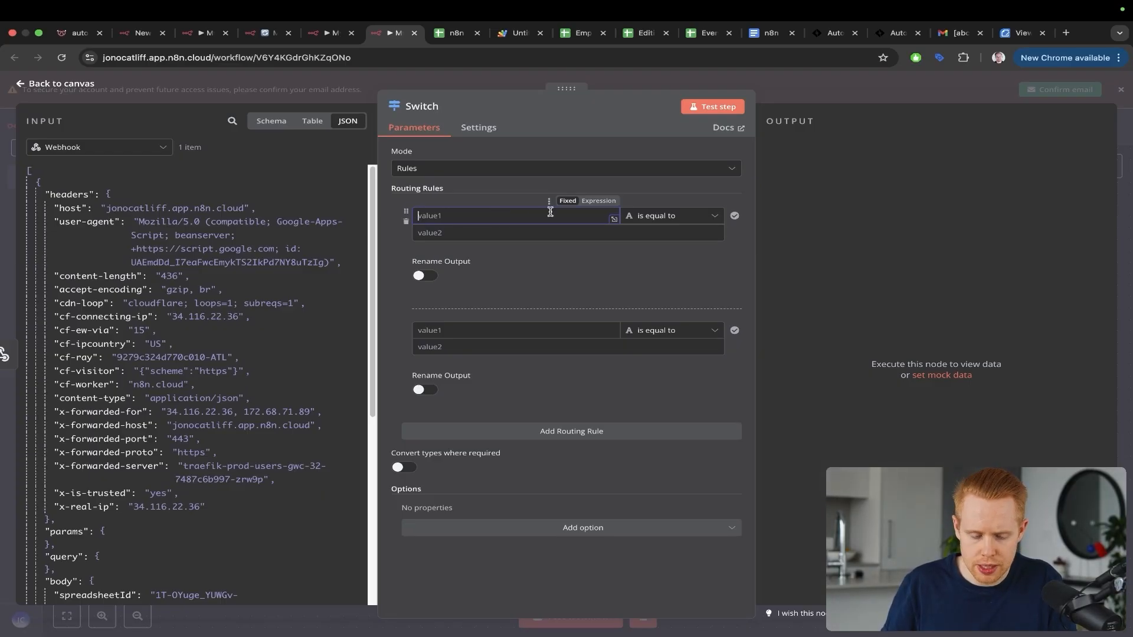
scroll(248, 268, "down", 10)
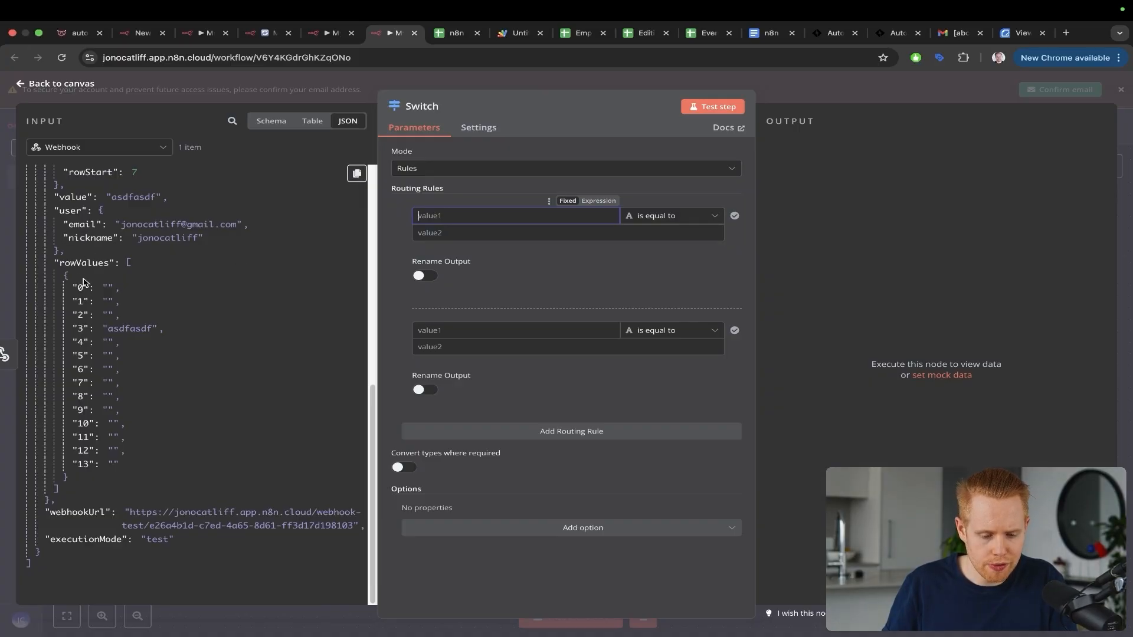
scroll(87, 274, "up", 3)
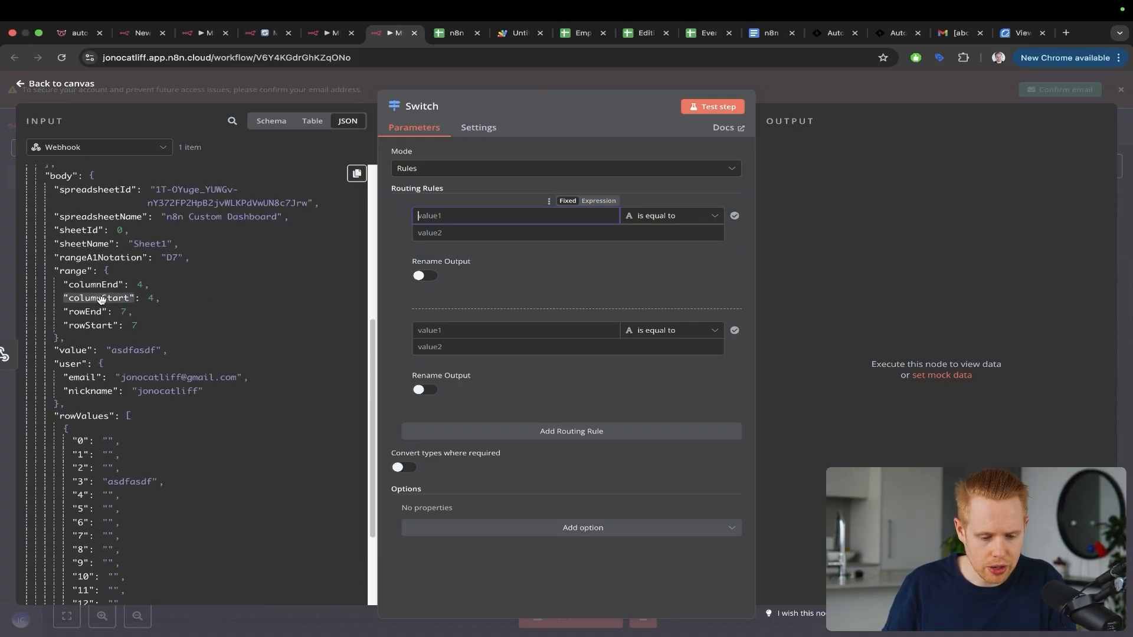
left_click_drag(96, 300, 439, 218)
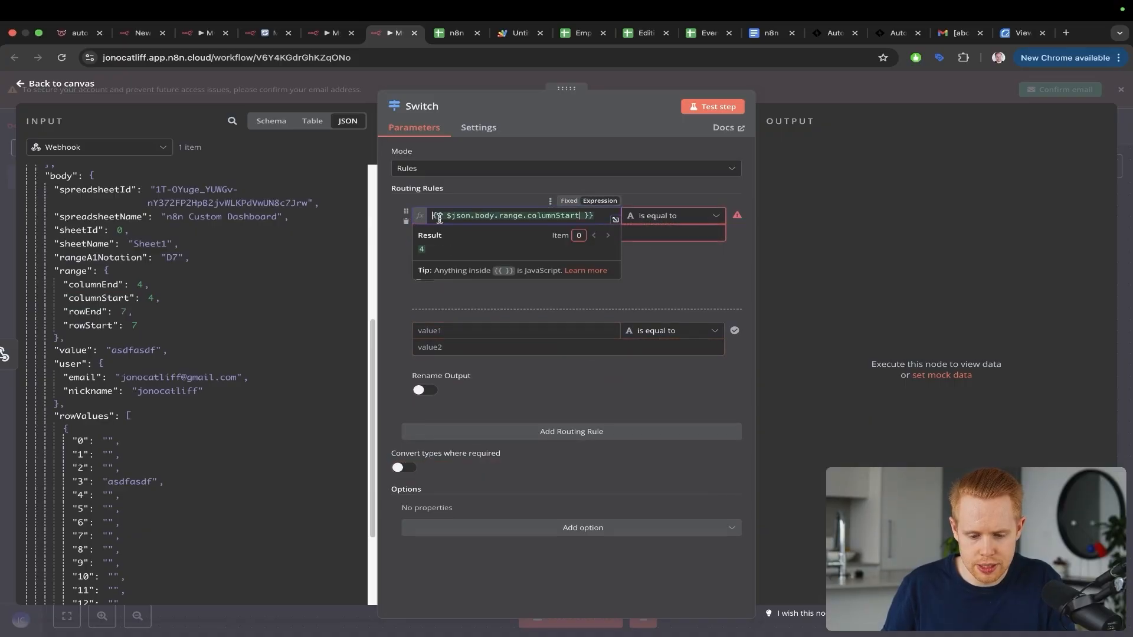
left_click(632, 184)
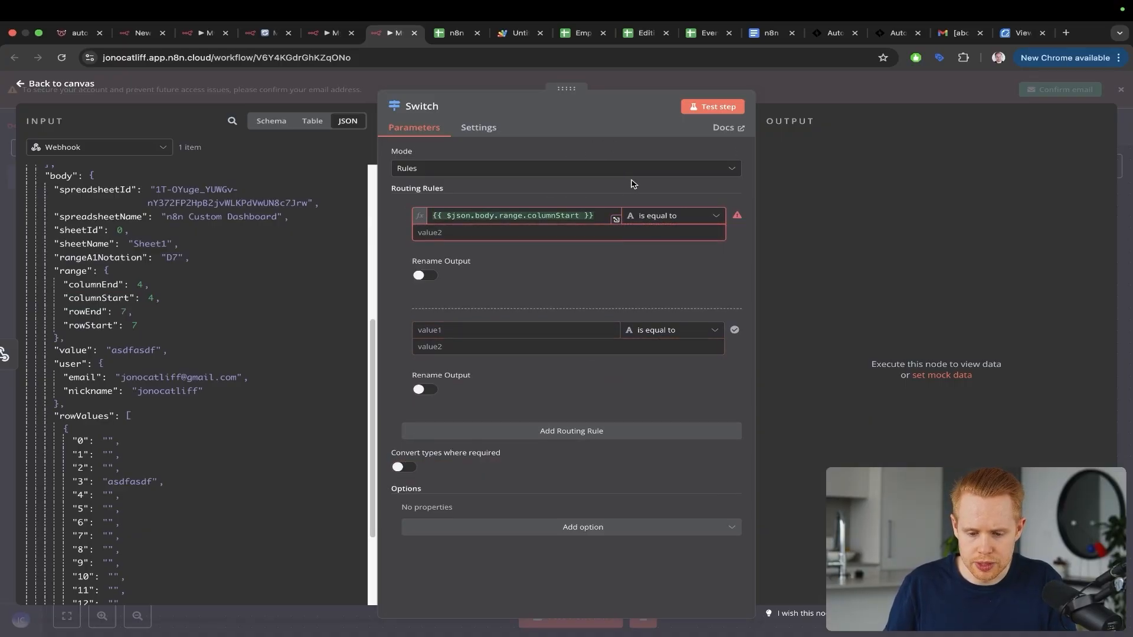
key("ctrl+Tab")
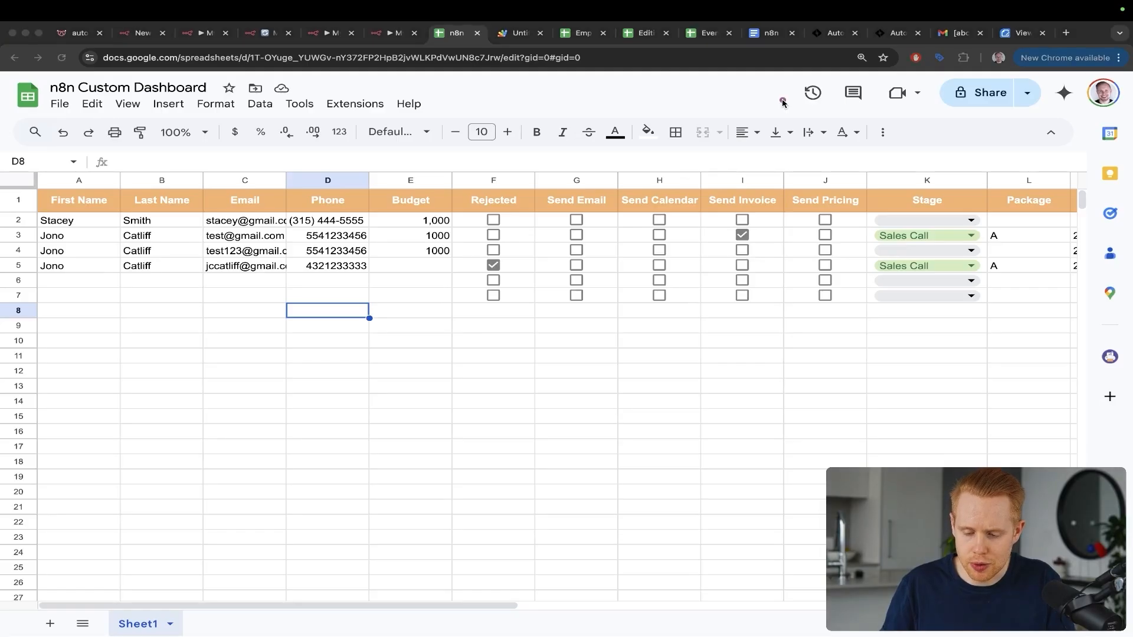
Step: Confirm Send Email is column G (column 7) in the sheet, then return to n8n
left_click_drag(783, 102, 763, 148)
left_click_drag(565, 111, 566, 193)
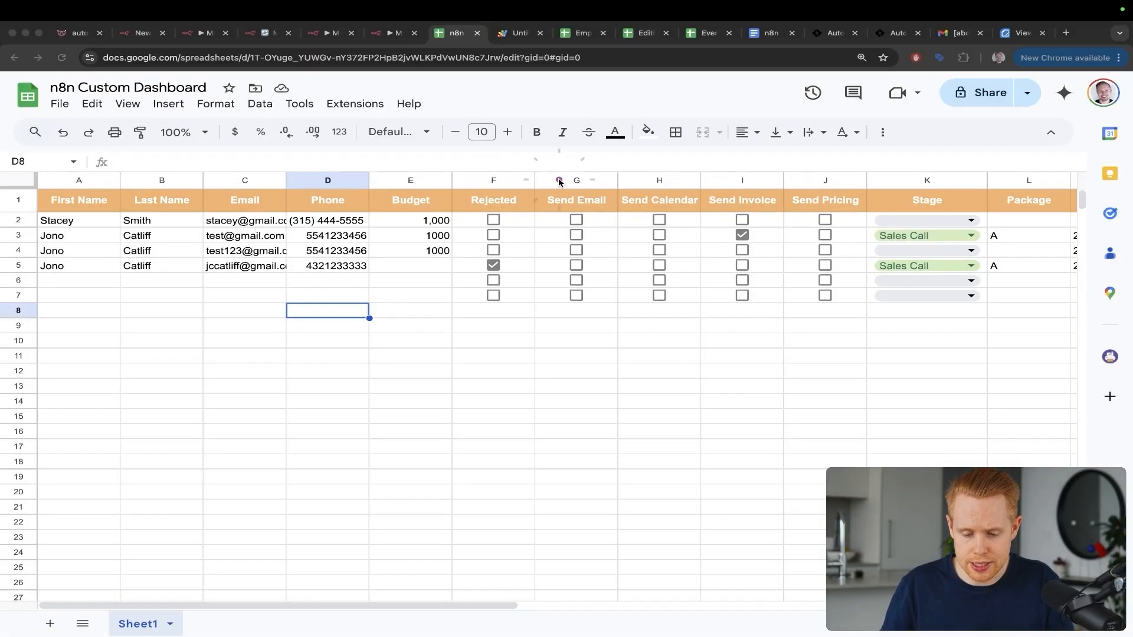
key("ctrl+shift+Tab")
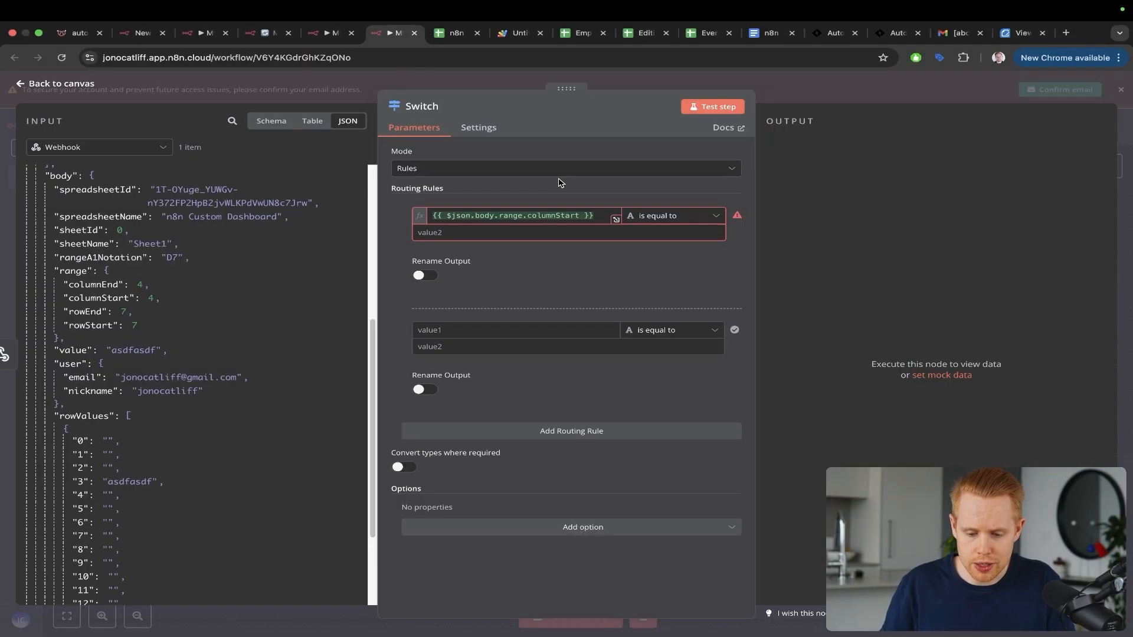
Step: Make the first rule check that columnStart is a number equal to 7
left_click(512, 232)
type("7")
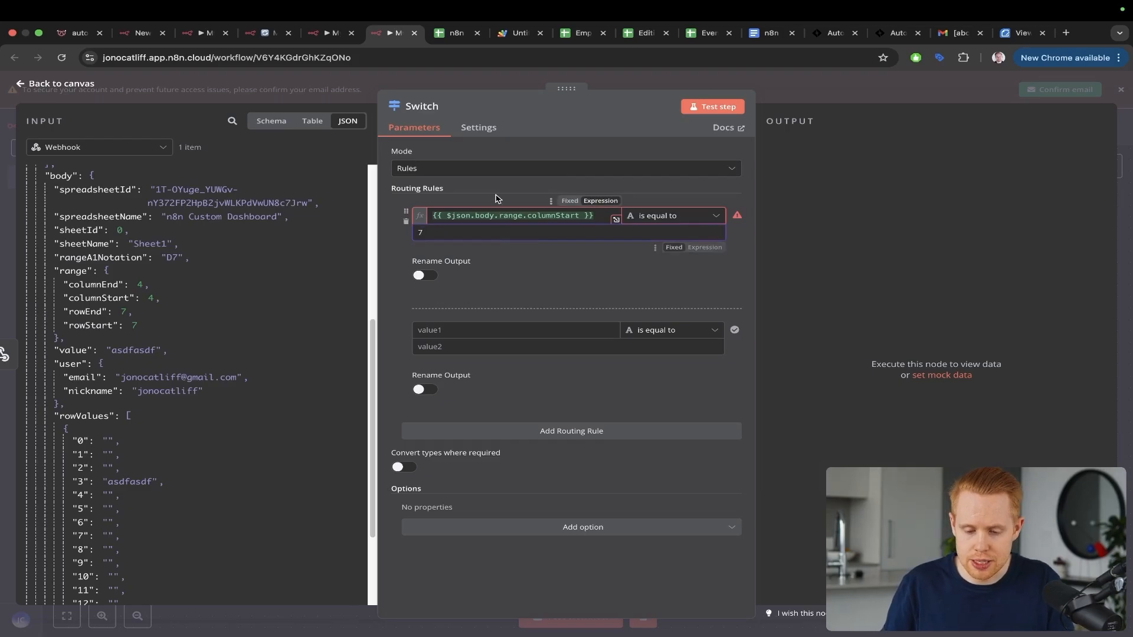
left_click_drag(584, 145, 542, 203)
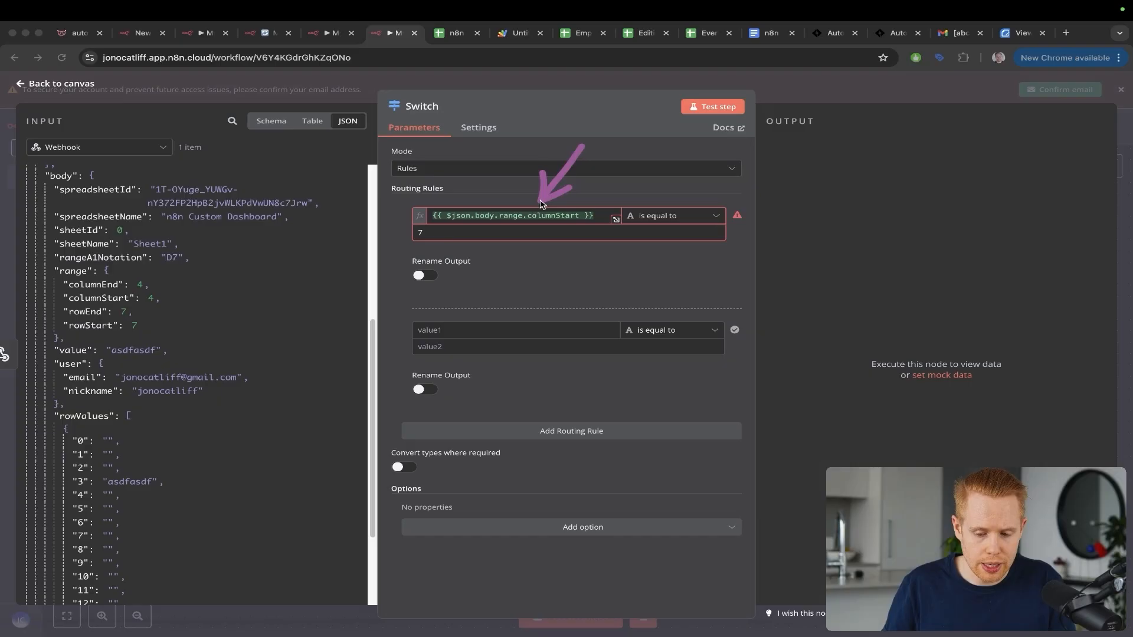
key("Escape")
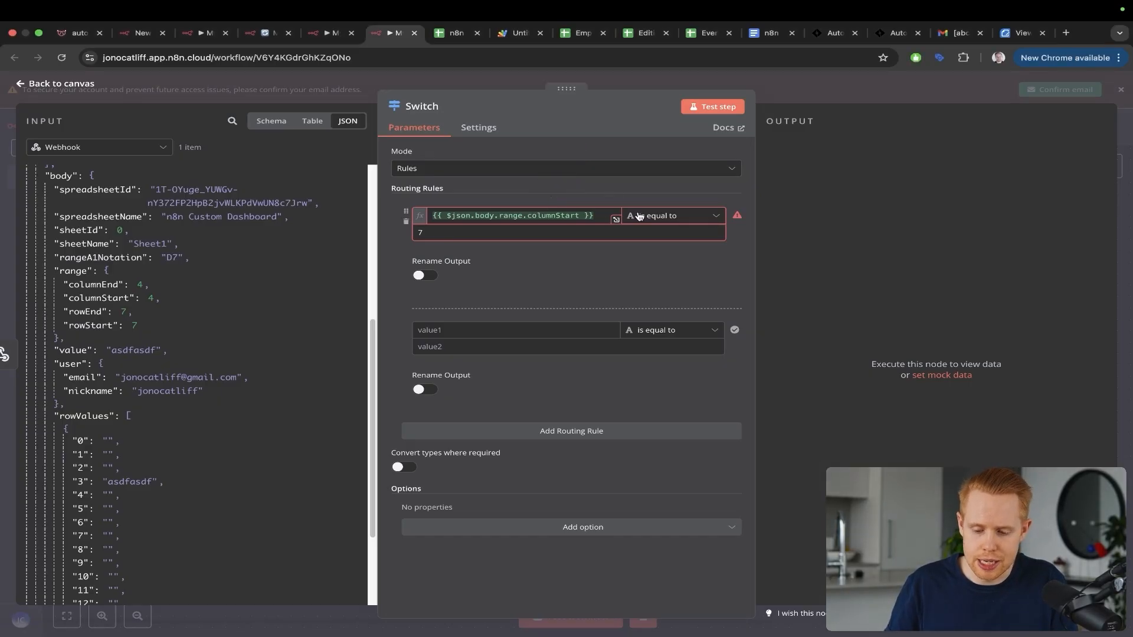
left_click_drag(647, 145, 635, 197)
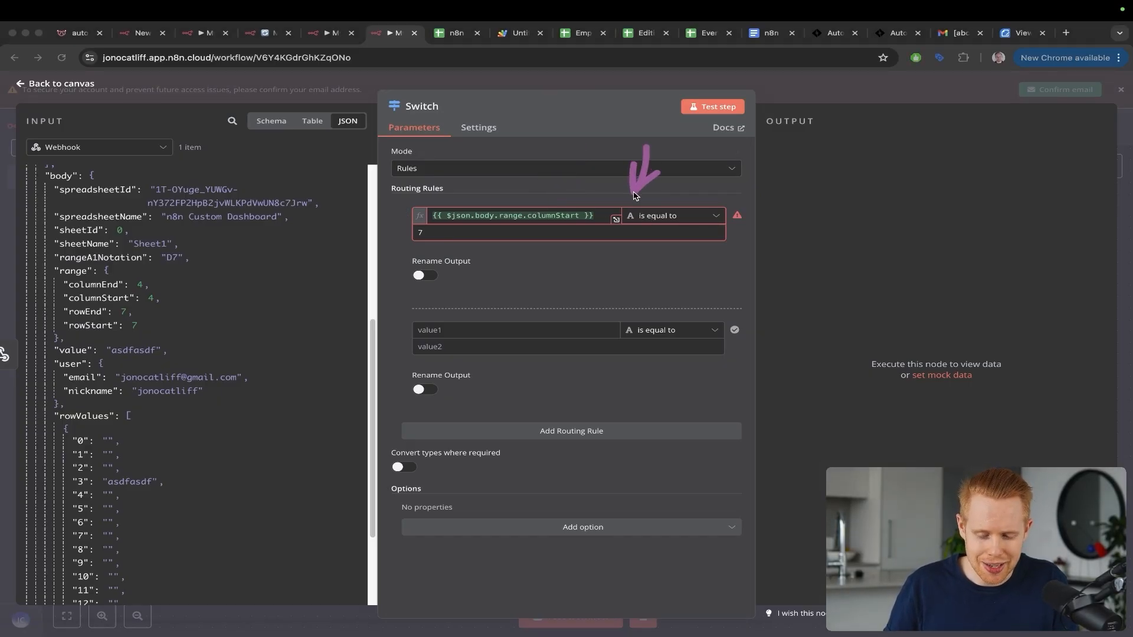
scroll(633, 223, "up", 2)
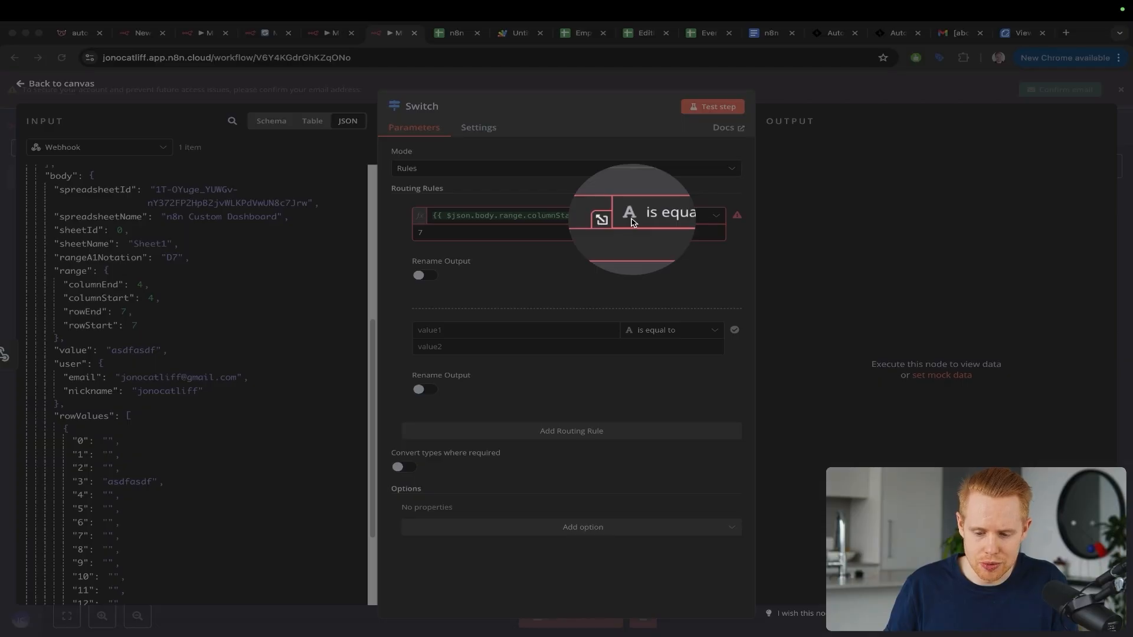
key("Escape")
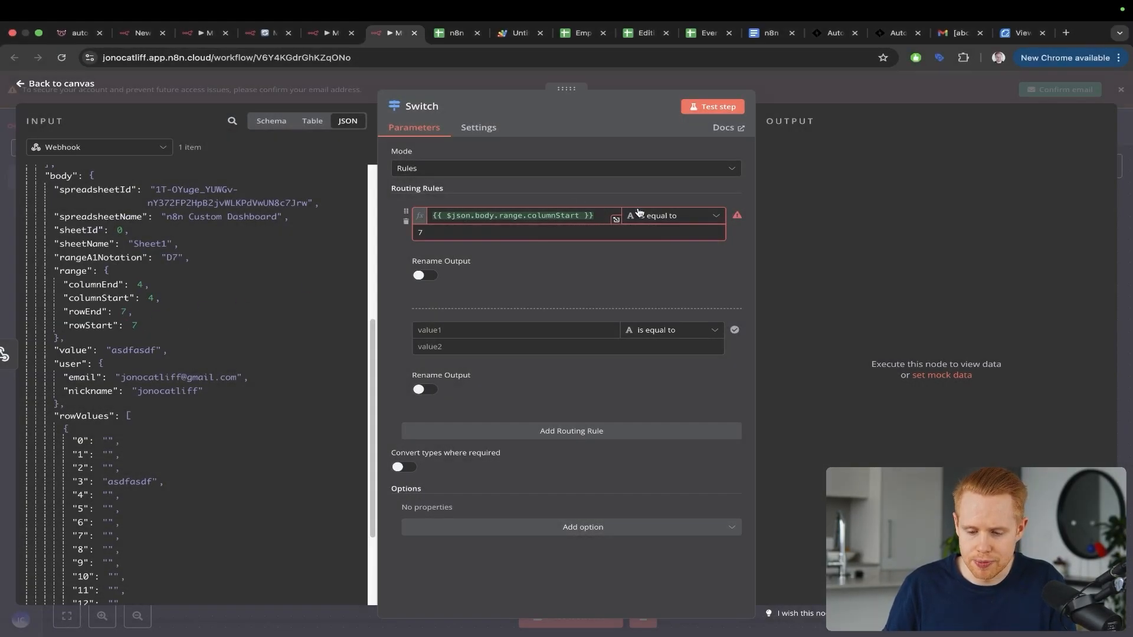
left_click(638, 214)
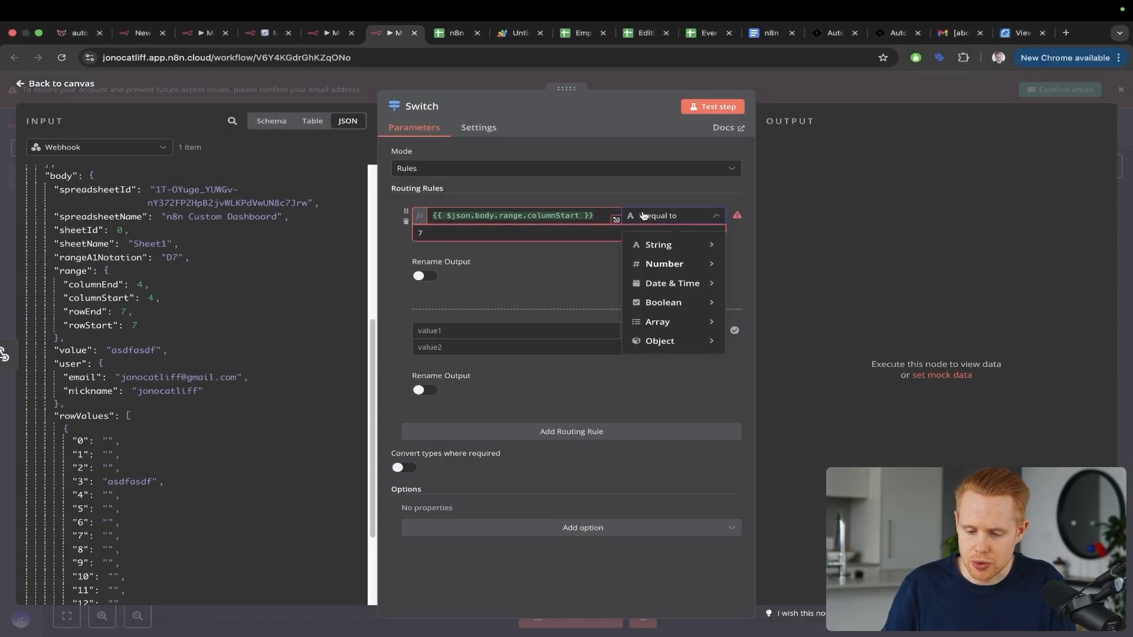
mouse_move(649, 264)
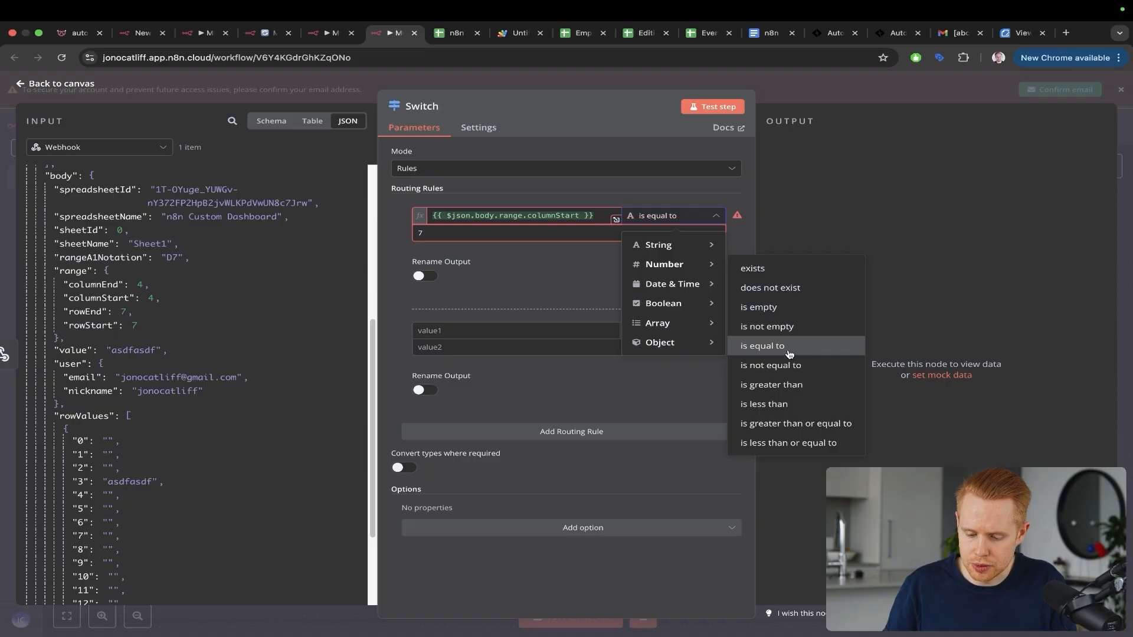
left_click(767, 345)
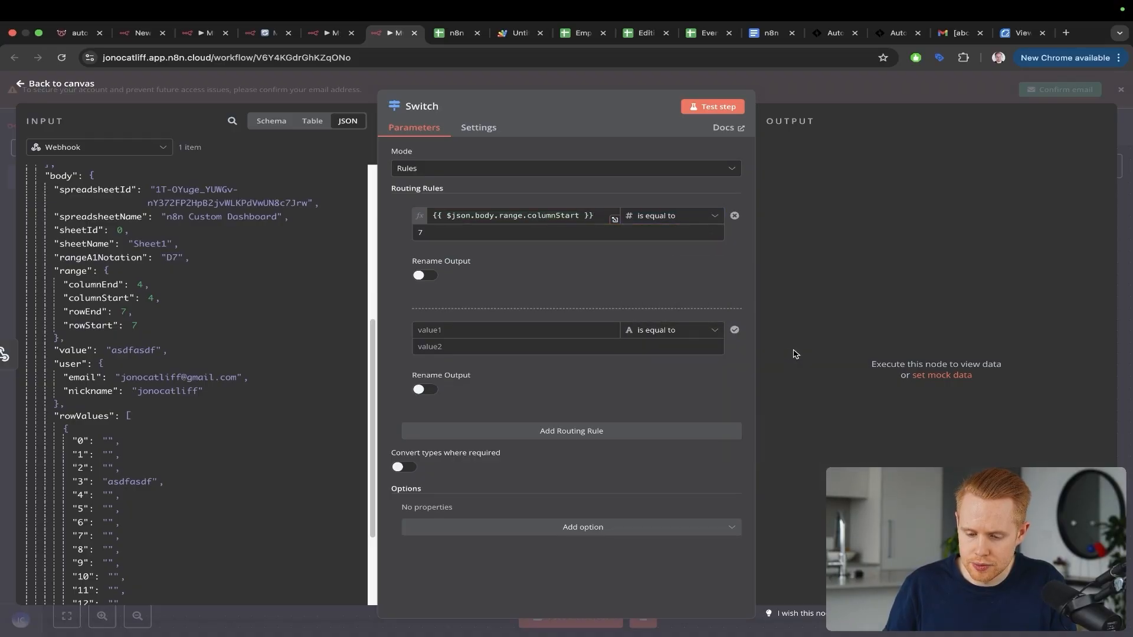
Step: Make the second rule compare columnStart as a number equal to 8
left_click(457, 324)
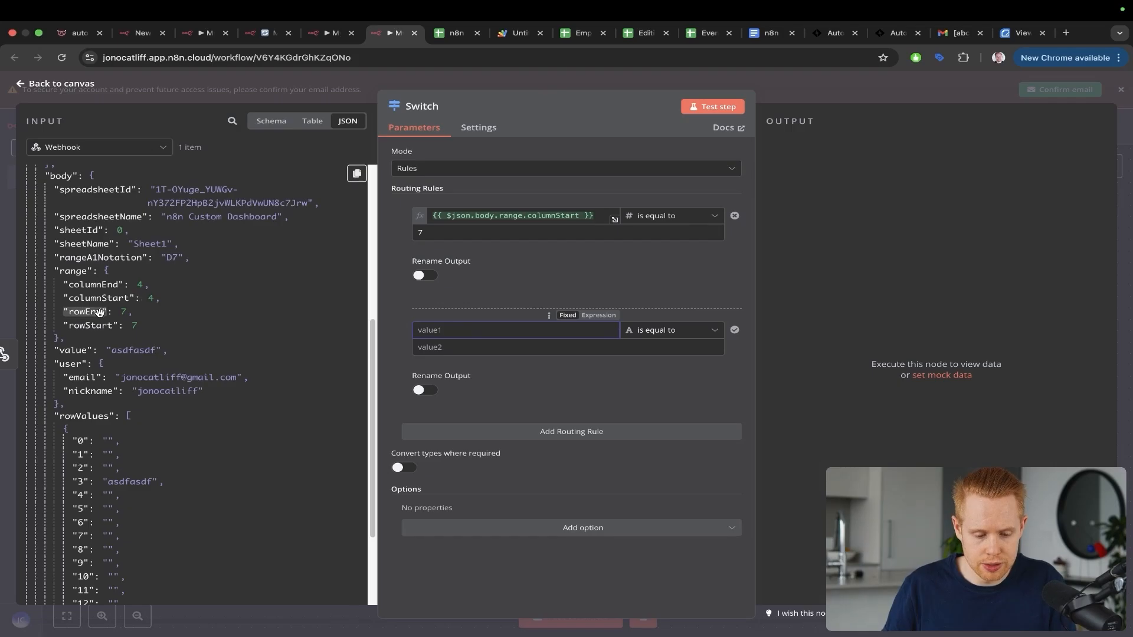
left_click_drag(98, 298, 436, 326)
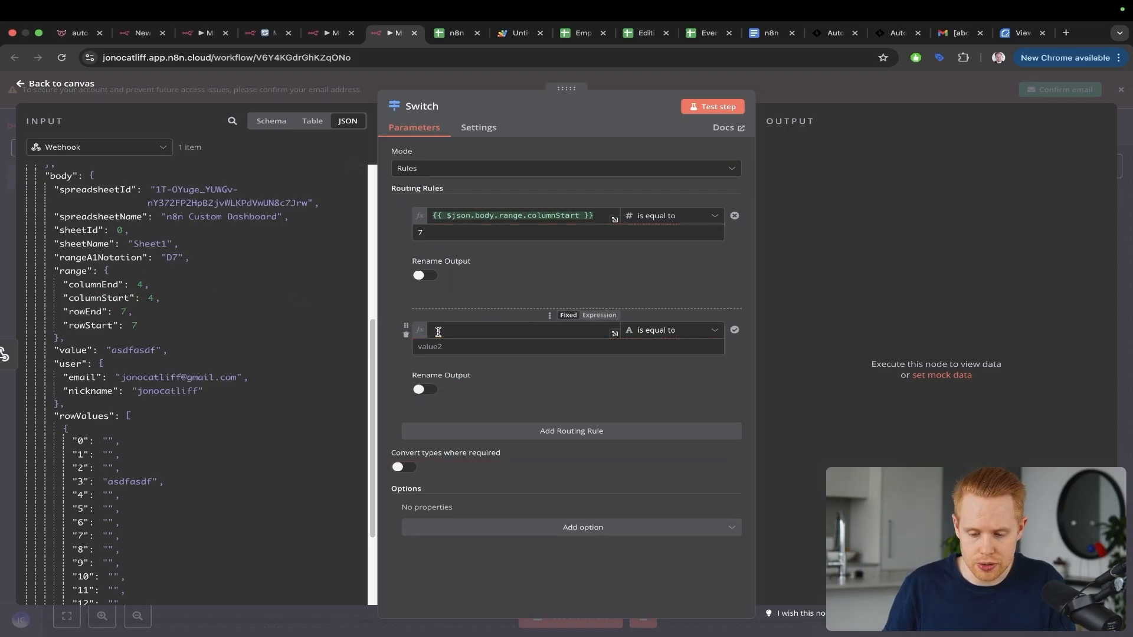
left_click(667, 330)
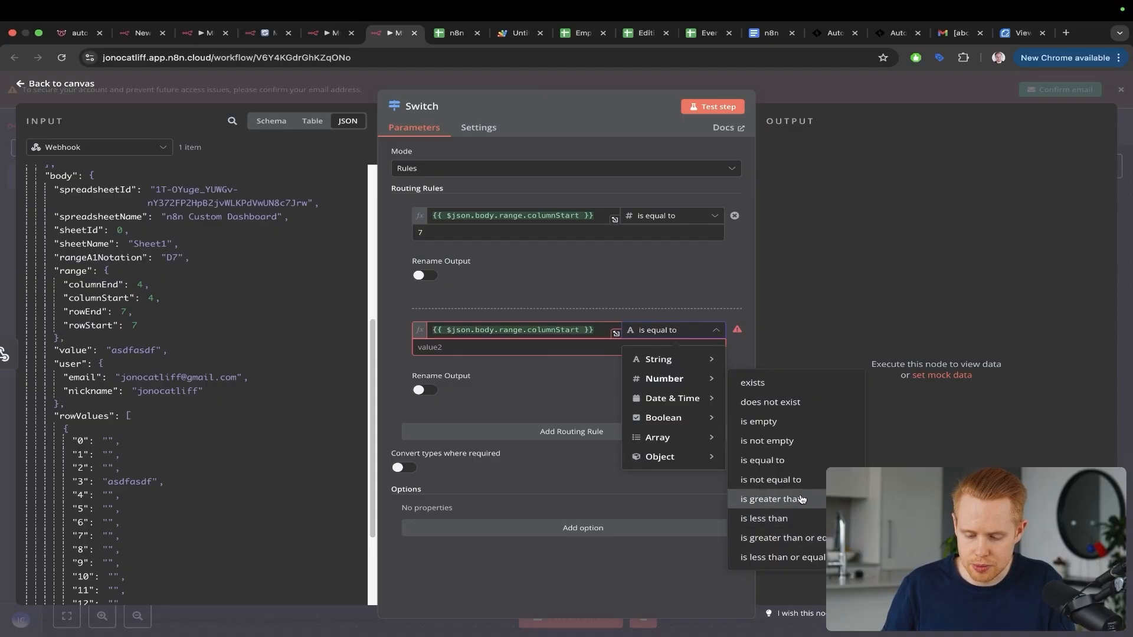
left_click(794, 461)
key("ctrl+Tab")
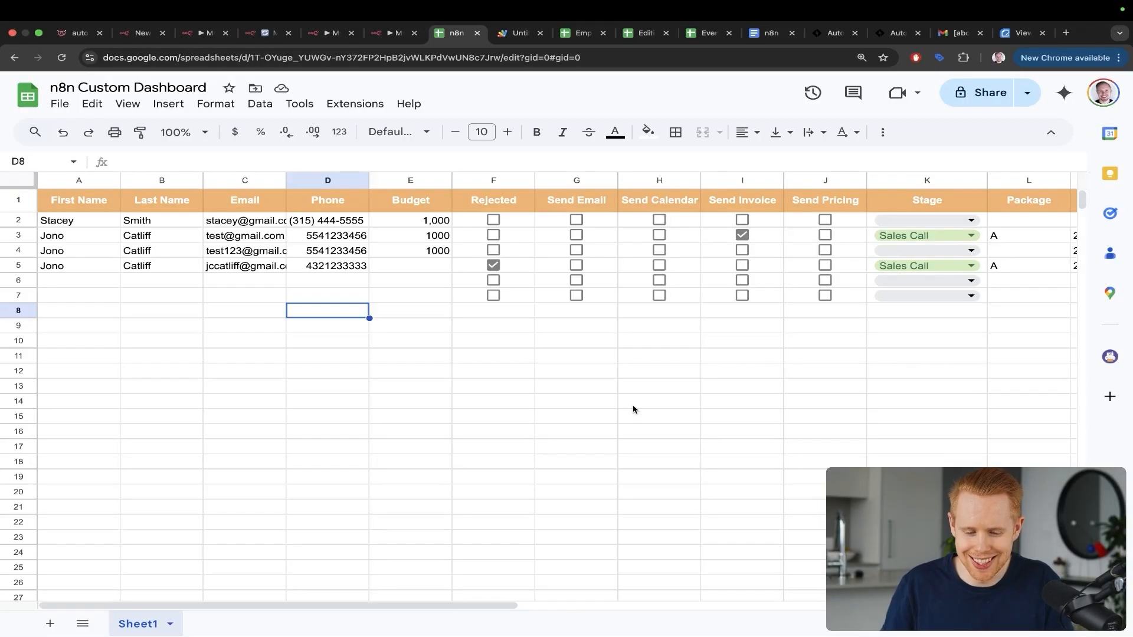
key("ctrl+shift+Tab")
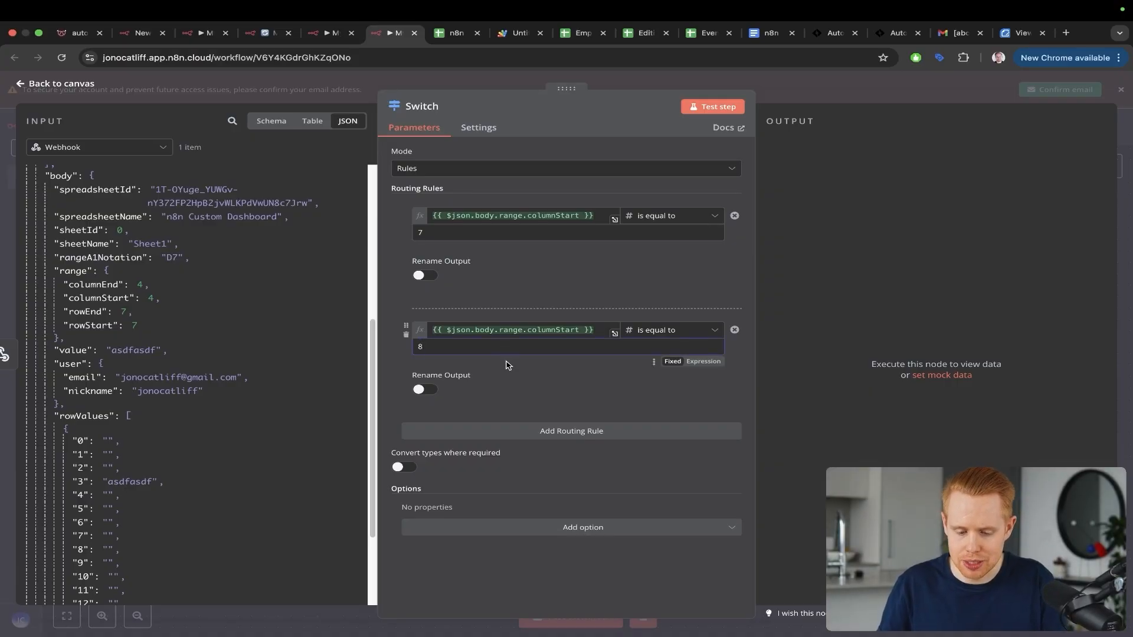
key("ctrl+Tab")
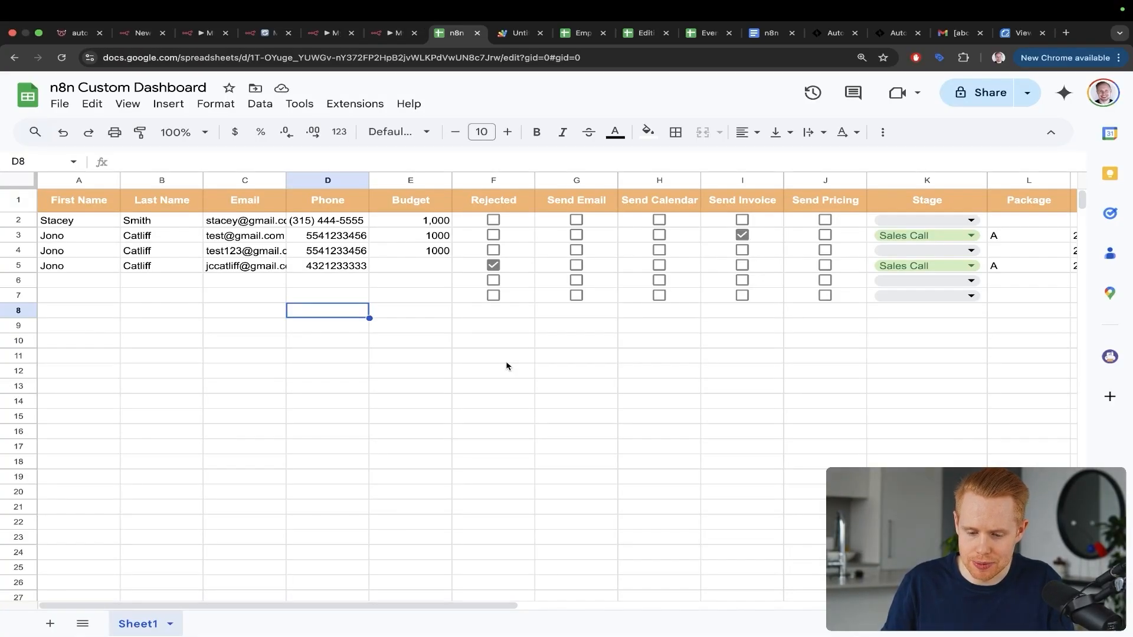
key("ctrl+shift+Tab")
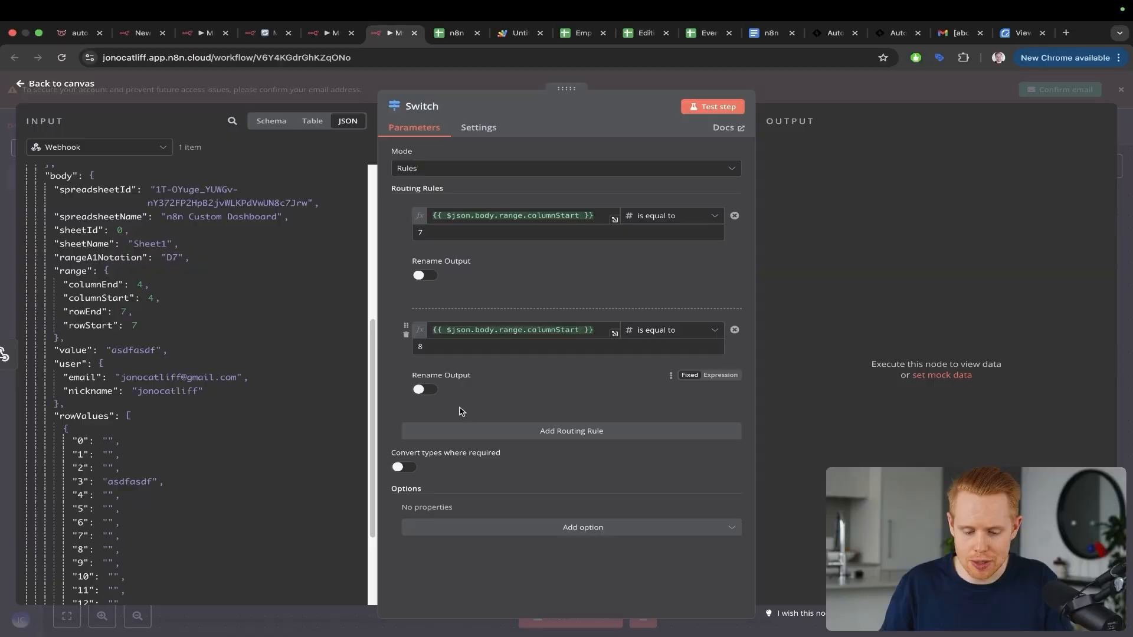
Step: Add a third rule checking that columnStart is a number equal to 9
left_click(458, 431)
left_click(478, 329)
key("super+a")
key("super+c")
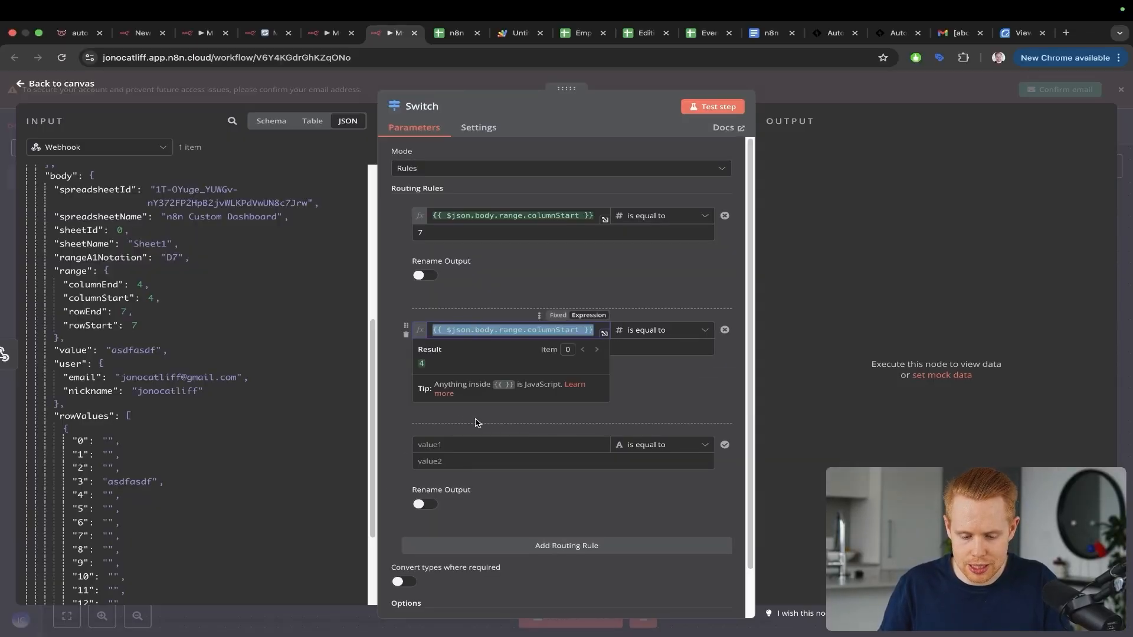
left_click(469, 445)
key("super+v")
left_click(465, 466)
type("9")
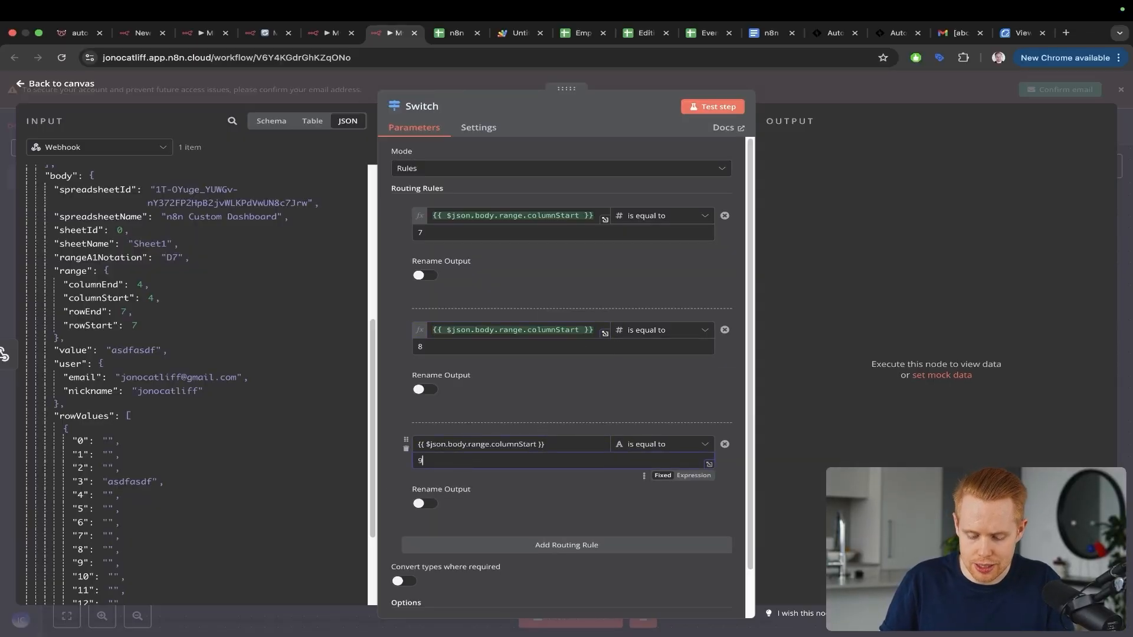
left_click(496, 445)
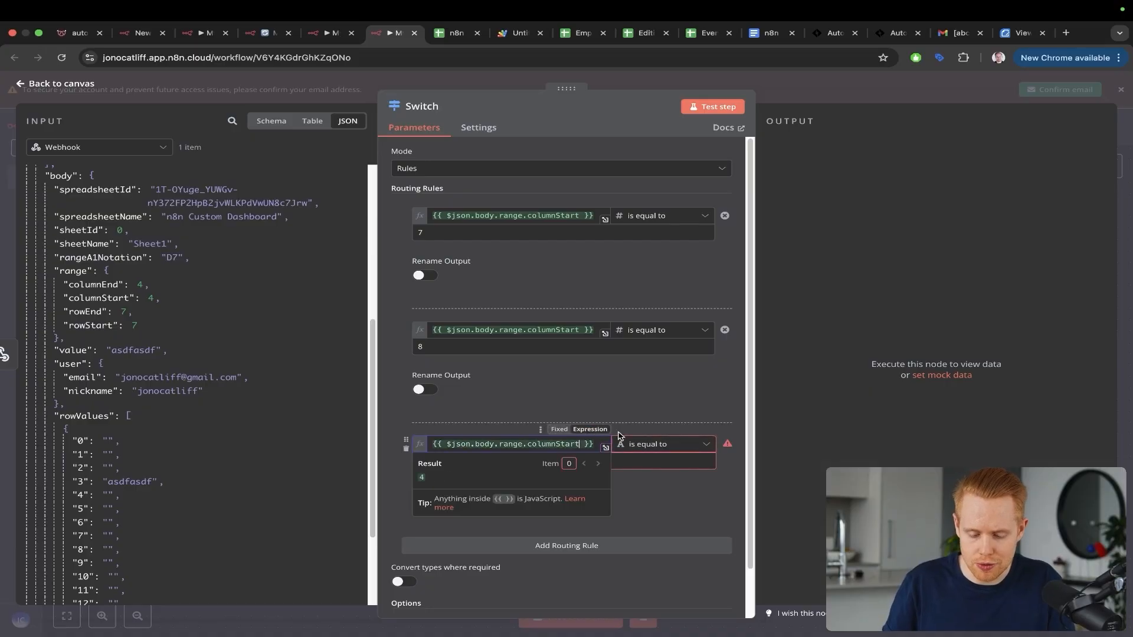
left_click(637, 444)
mouse_move(651, 502)
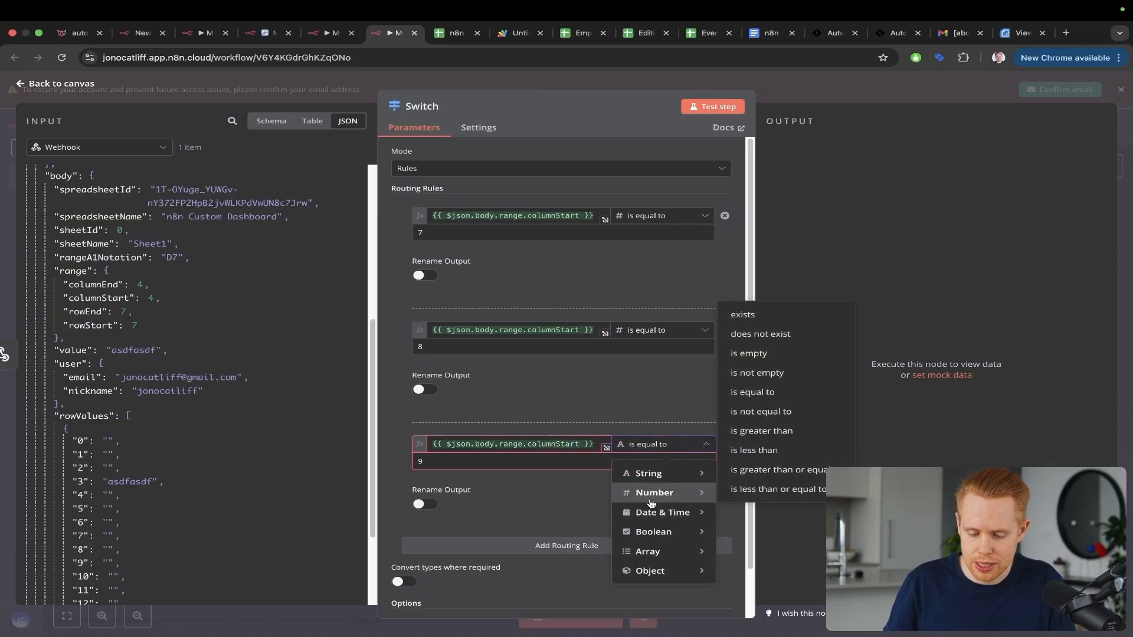
left_click(791, 392)
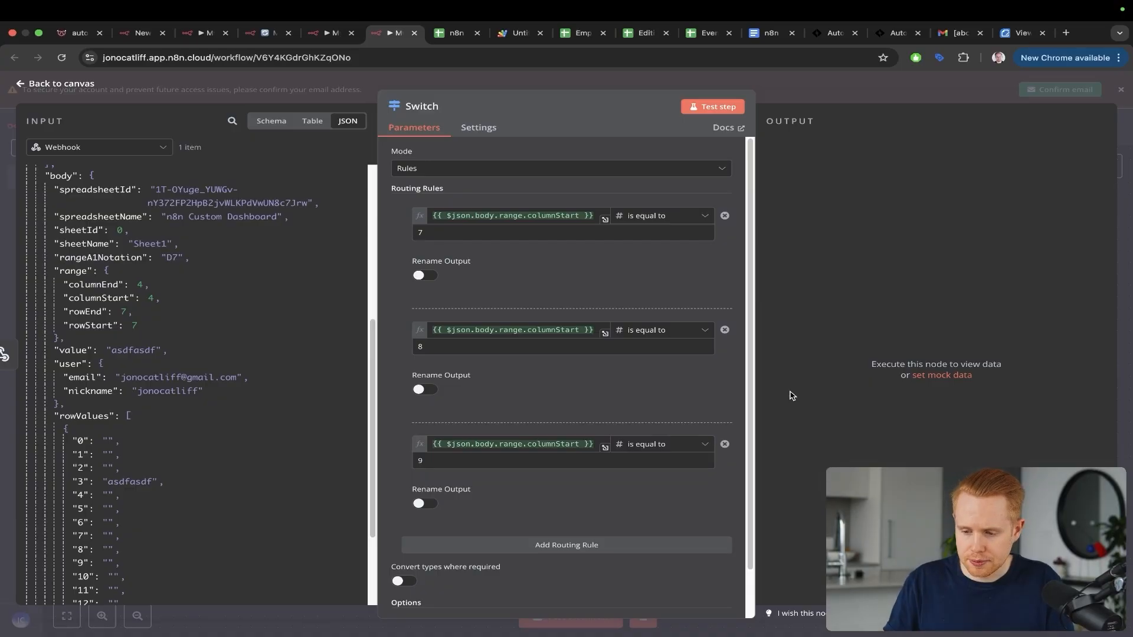
key("Escape")
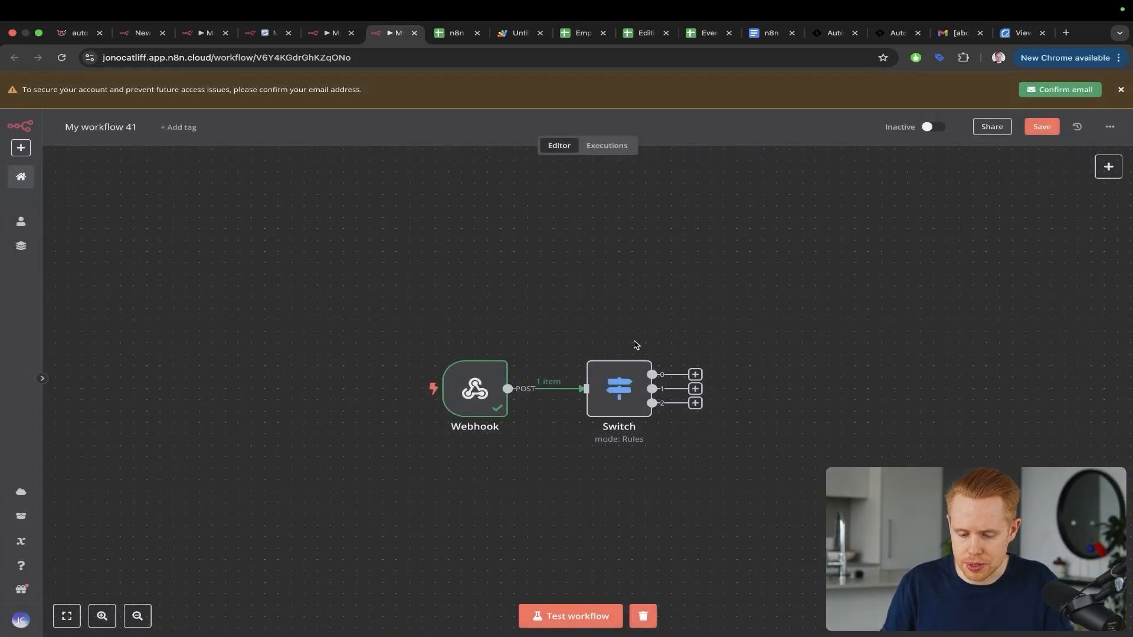
Step: Nudge the Switch node right, then review the Send Email checkbox column at G2
left_click_drag(626, 389, 640, 386)
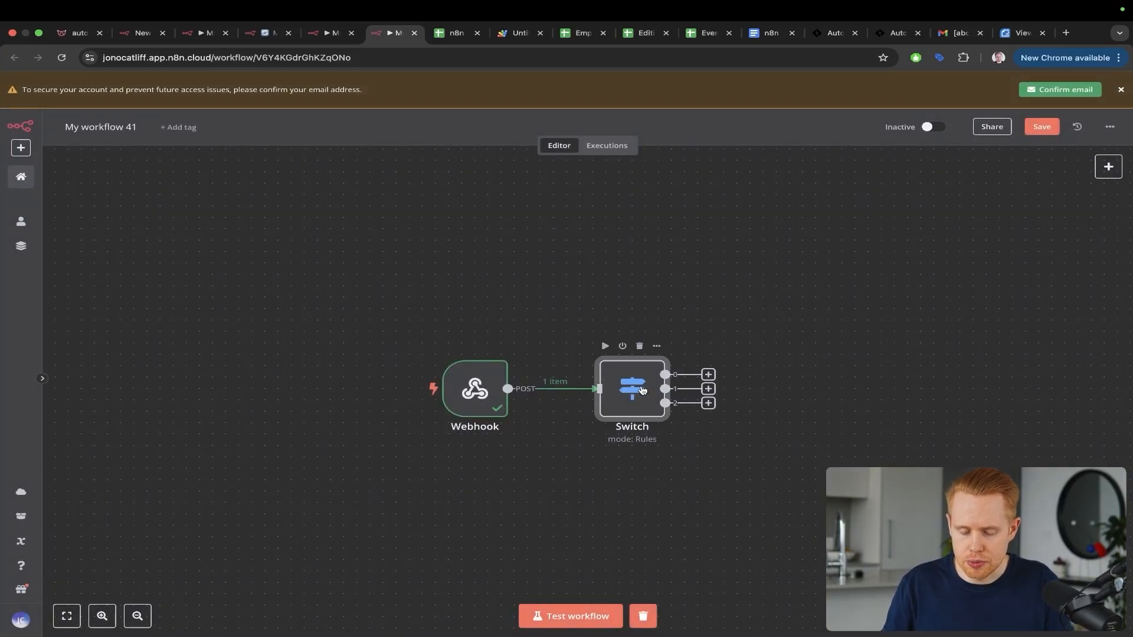
key("ctrl+Tab")
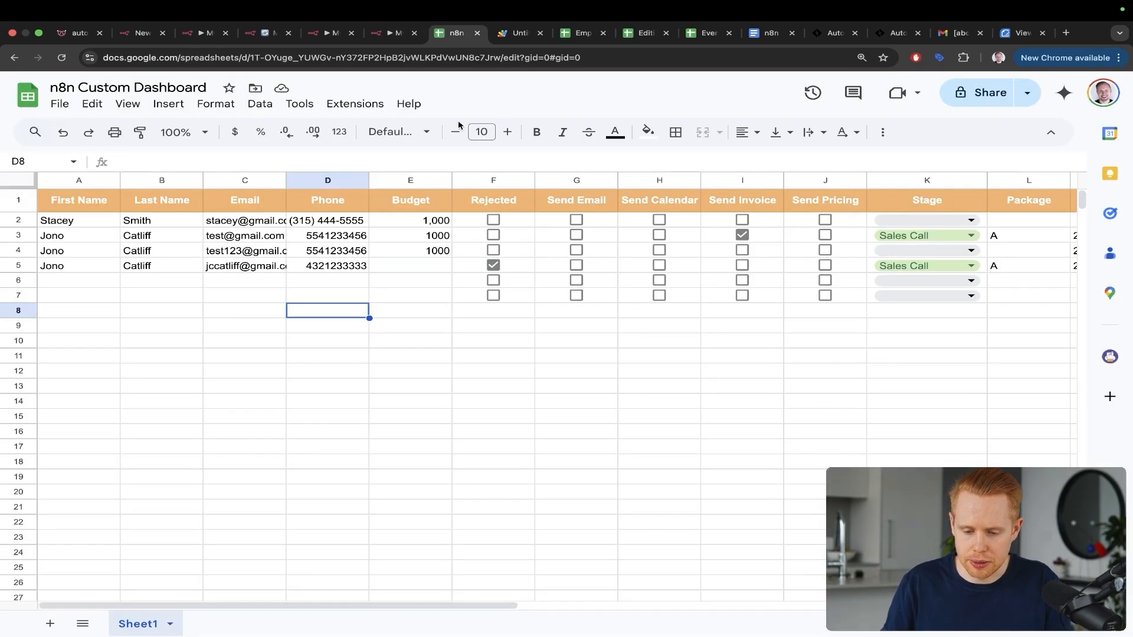
left_click_drag(423, 120, 559, 190)
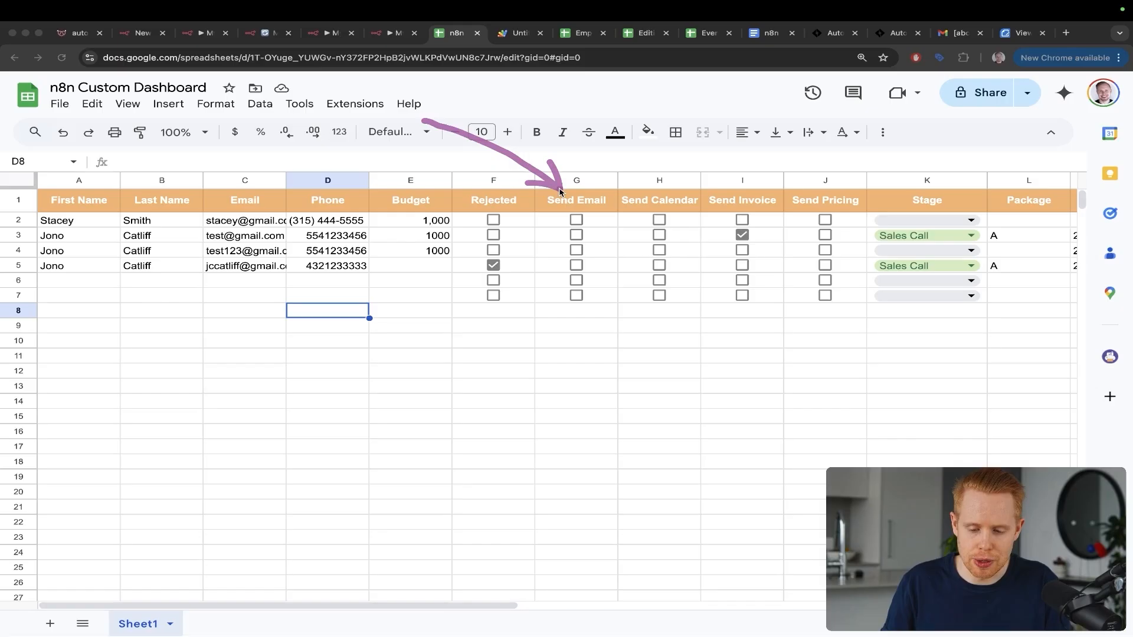
left_click_drag(564, 120, 658, 182)
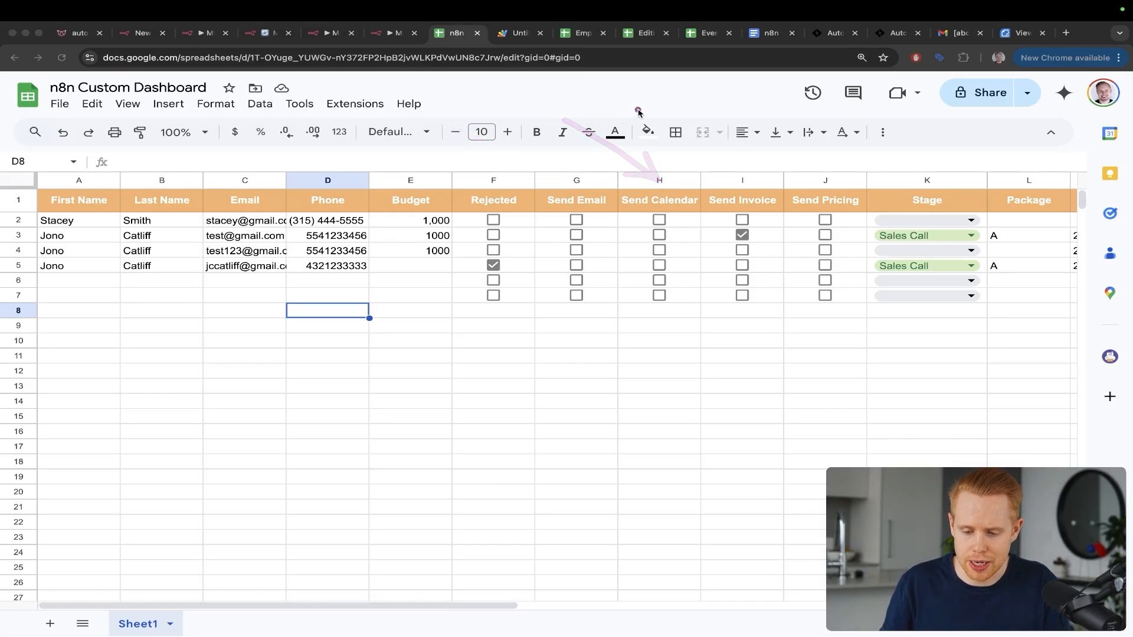
left_click_drag(637, 112, 734, 187)
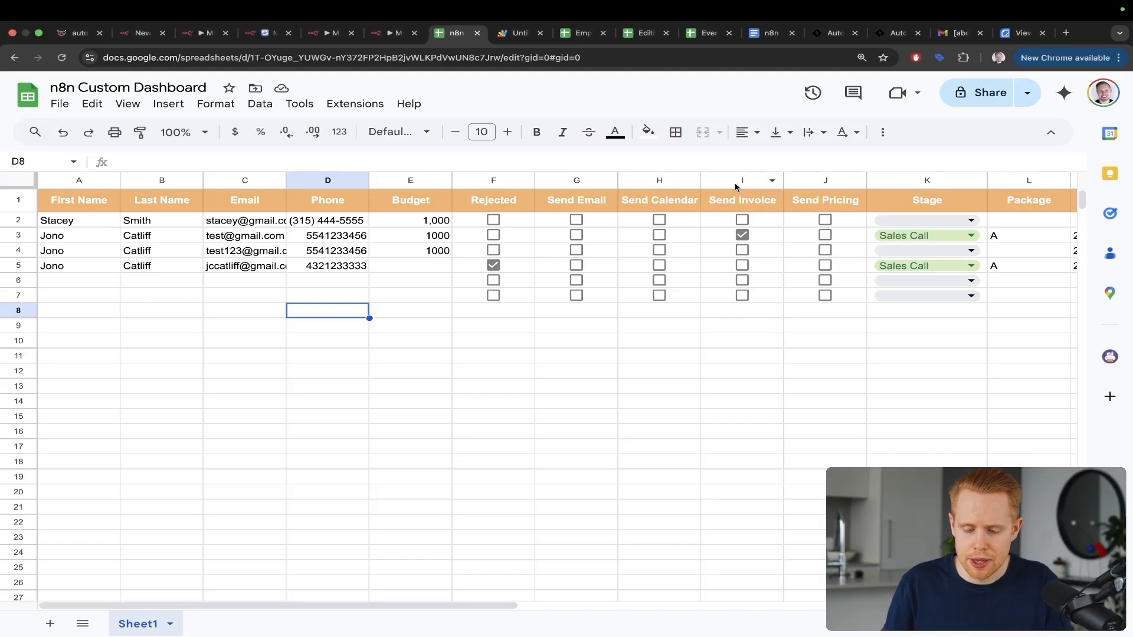
left_click_drag(627, 116, 579, 216)
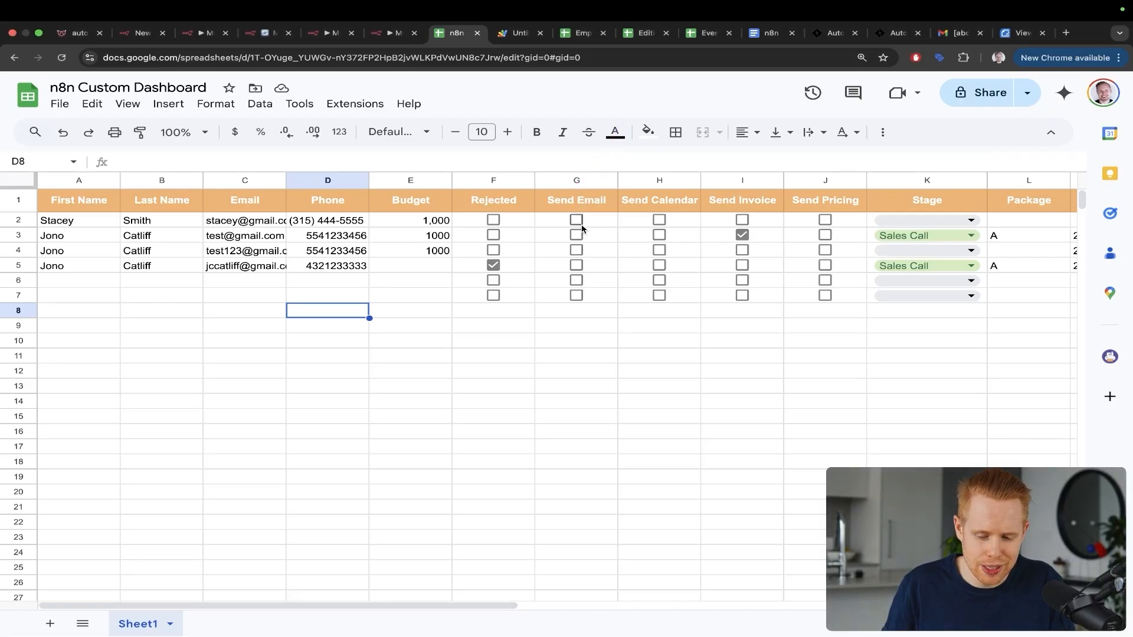
left_click(592, 226)
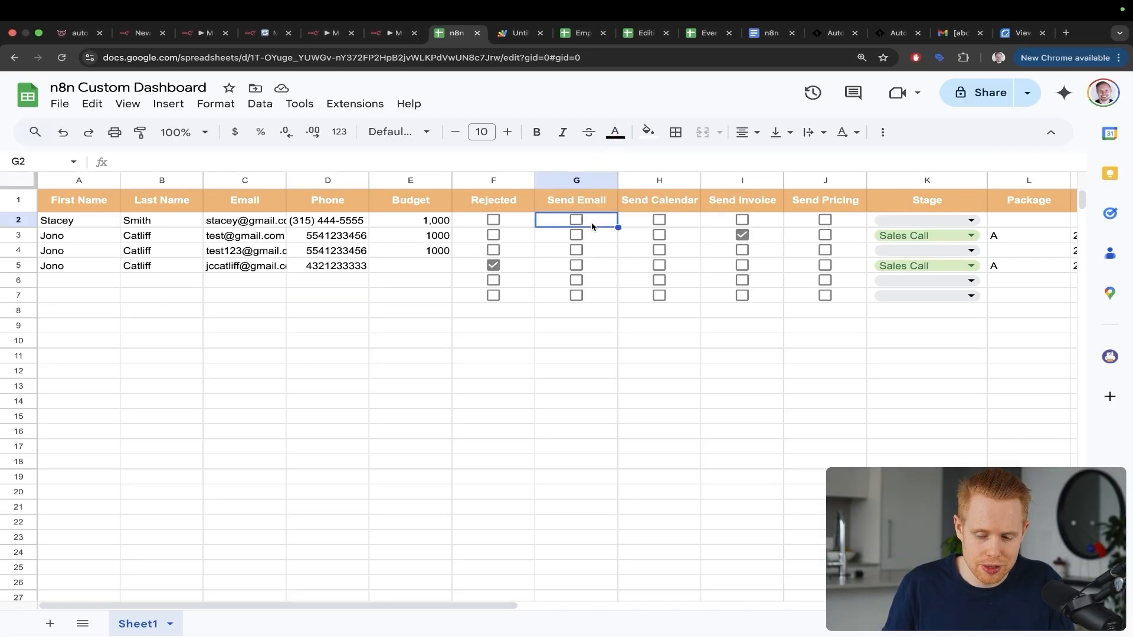
key("ctrl+shift+Tab")
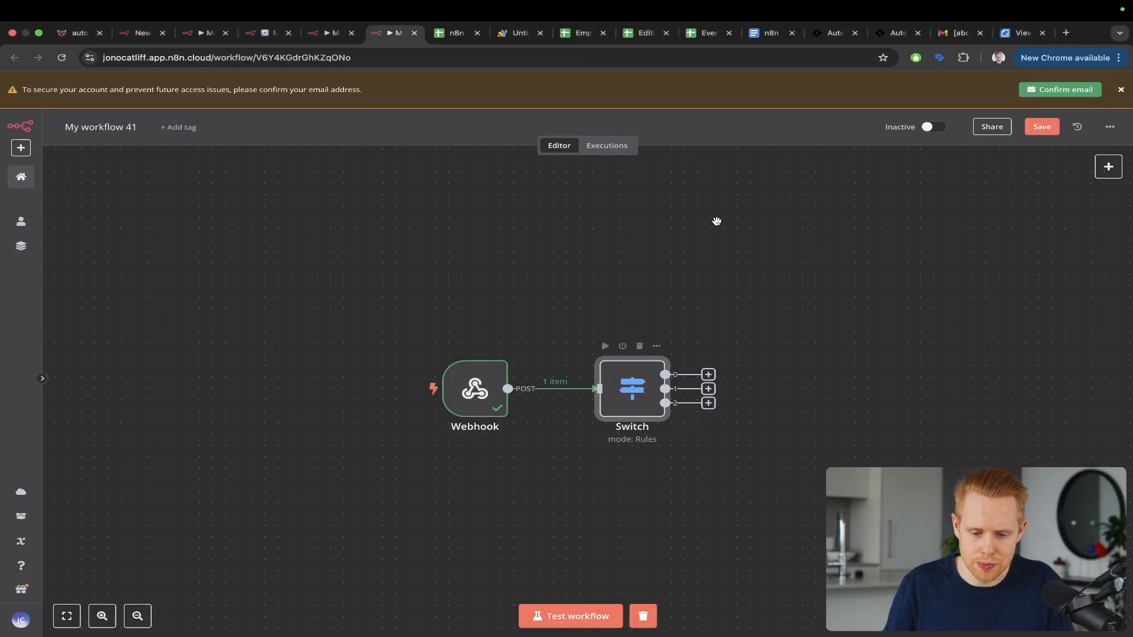
Step: Insert a Filter node between Webhook and Switch and map body.value into its condition
left_click(543, 373)
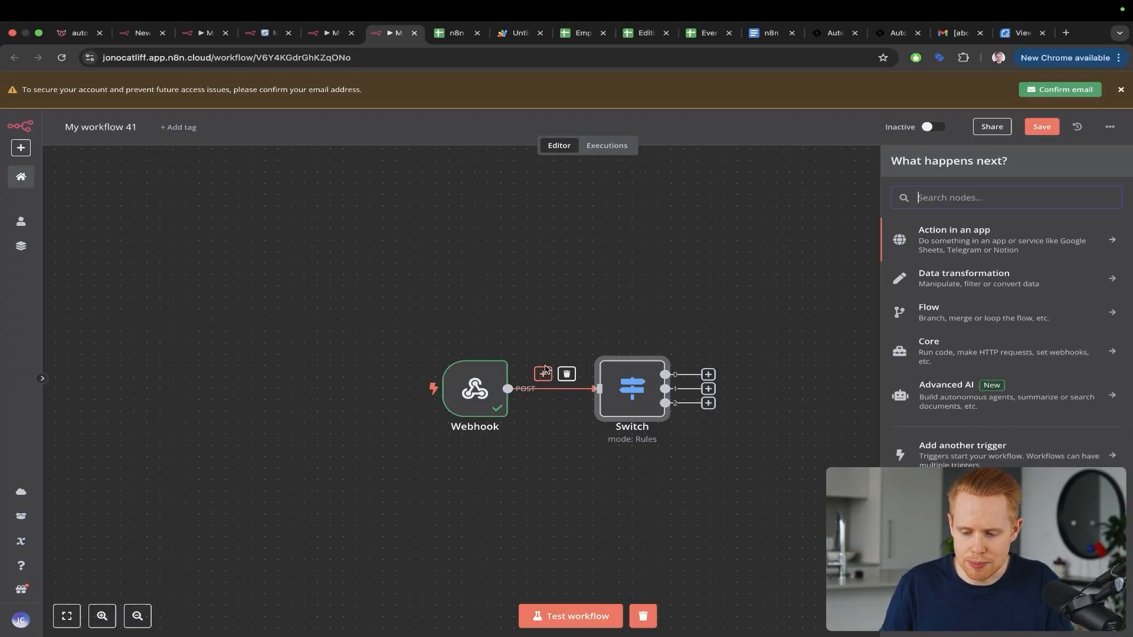
type("filter")
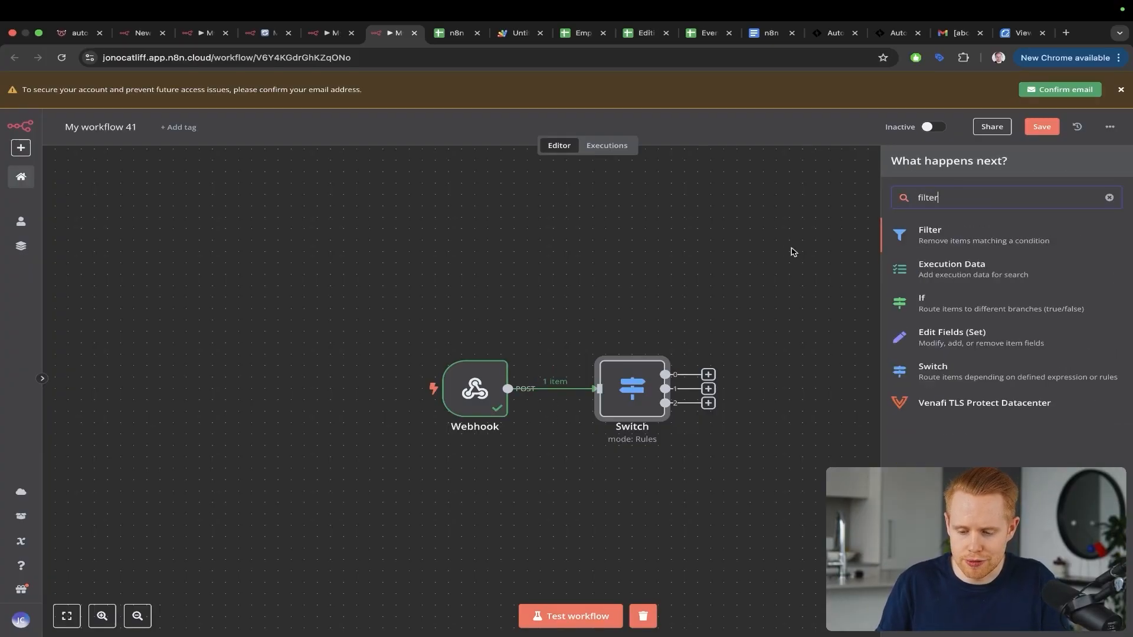
left_click(961, 238)
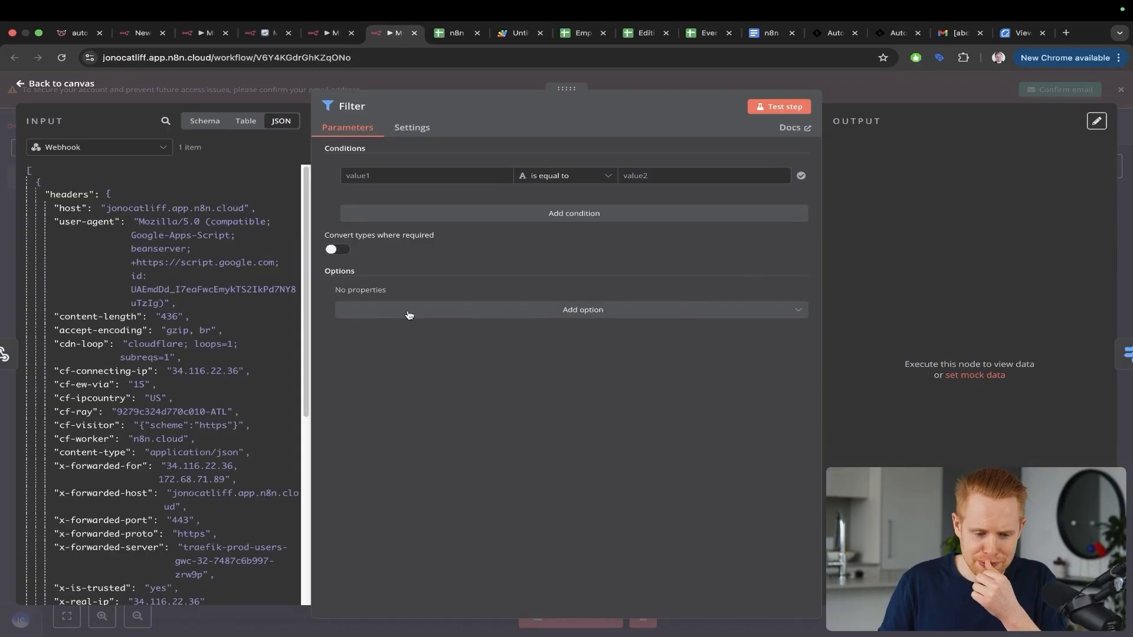
scroll(242, 331, "down", 10)
scroll(242, 331, "down", 3)
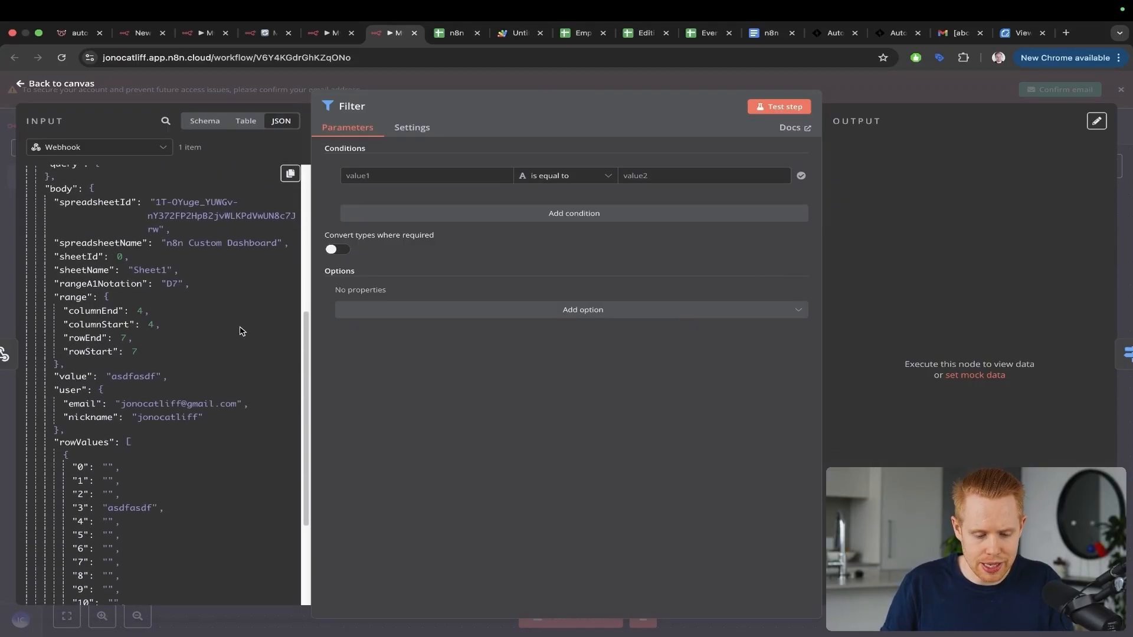
mouse_move(207, 204)
left_mouse_down()
mouse_move(75, 377)
mouse_move(366, 216)
mouse_move(381, 176)
left_mouse_up()
key("Escape")
key("ctrl+a")
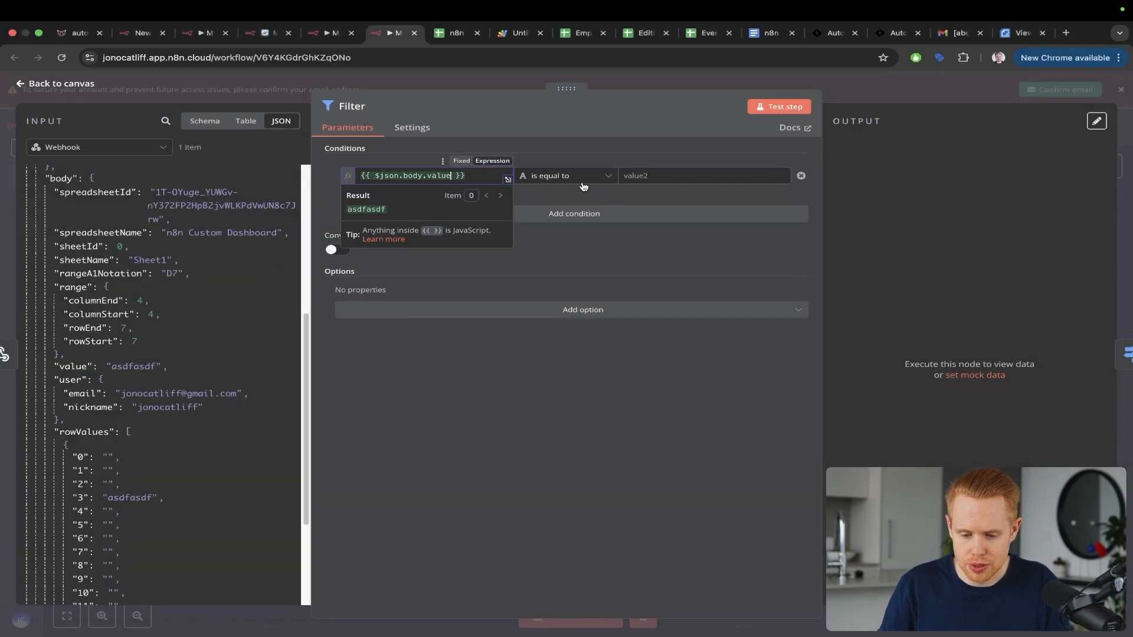
Step: Make the condition a String 'is equal to' TRUE check, confirming a ticked cell's value
left_click(582, 177)
mouse_move(568, 212)
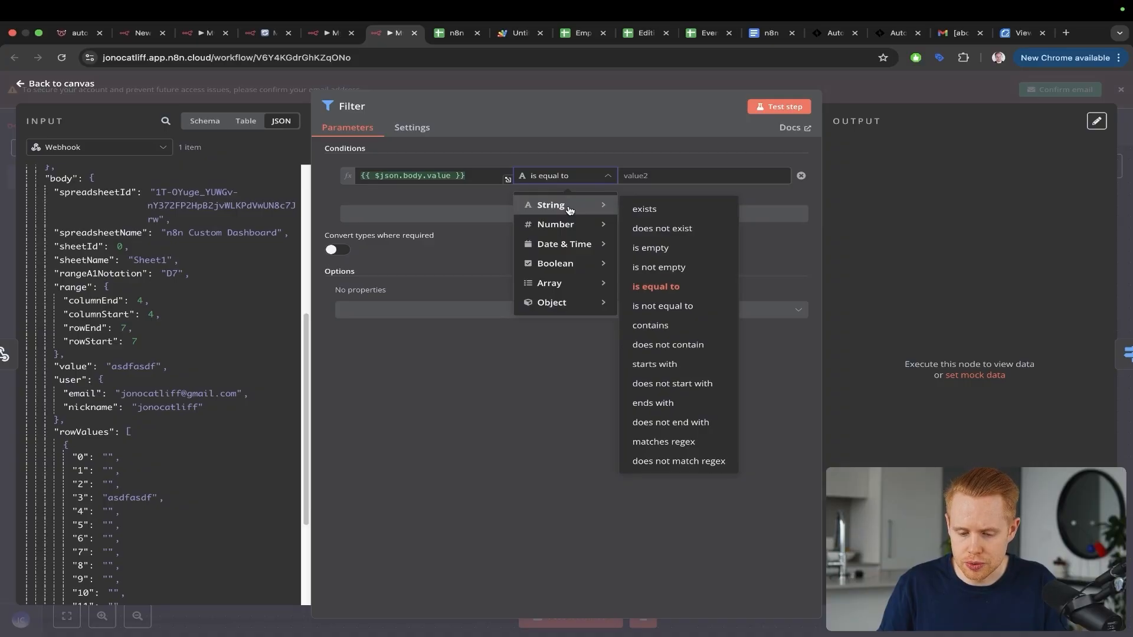
left_click(656, 287)
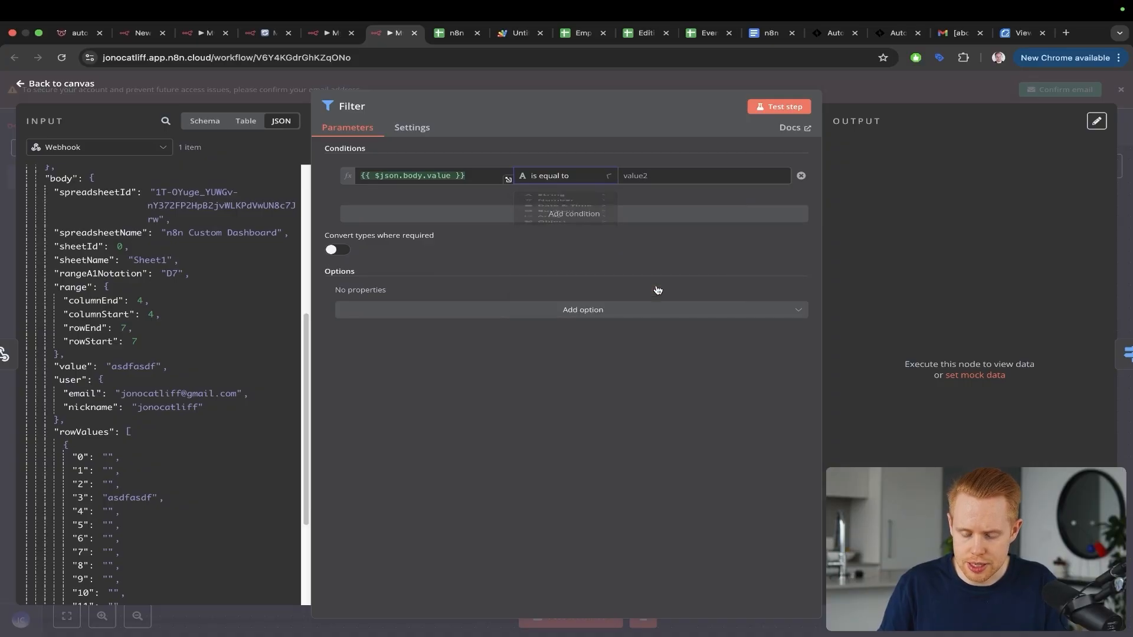
left_click(642, 176)
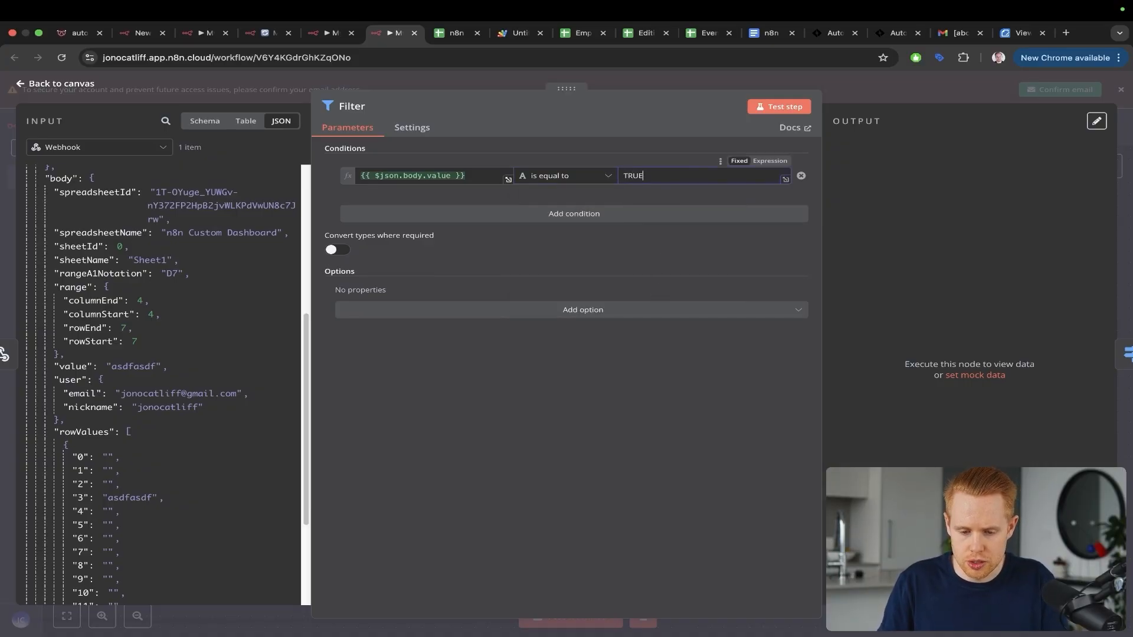
key("ctrl+Tab")
left_click(524, 262)
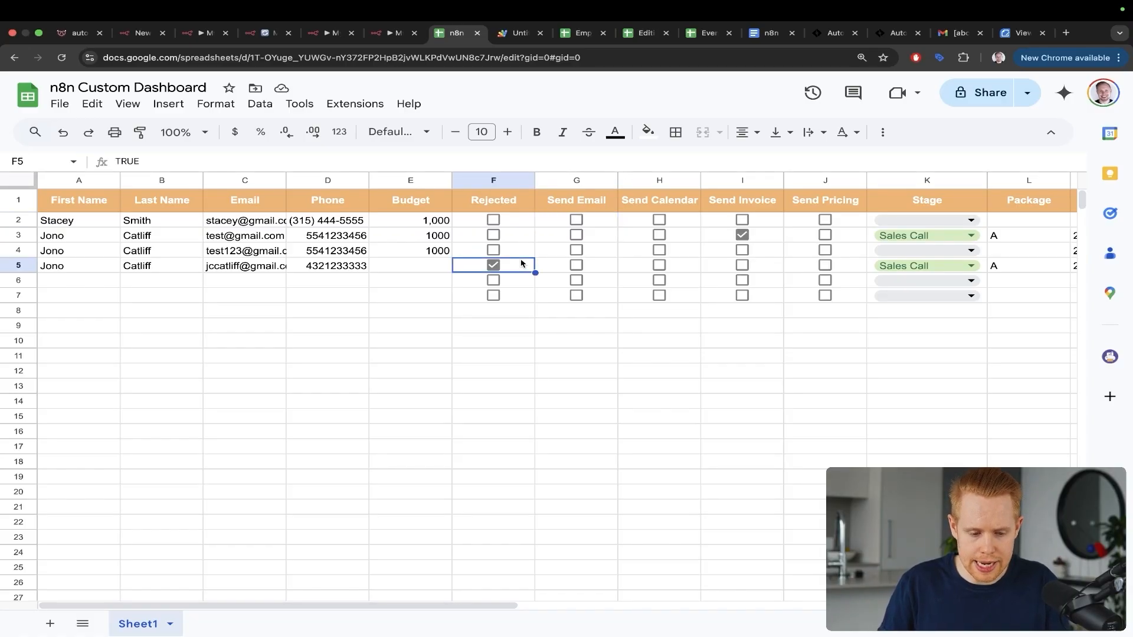
left_click_drag(248, 255, 131, 167)
key("Escape")
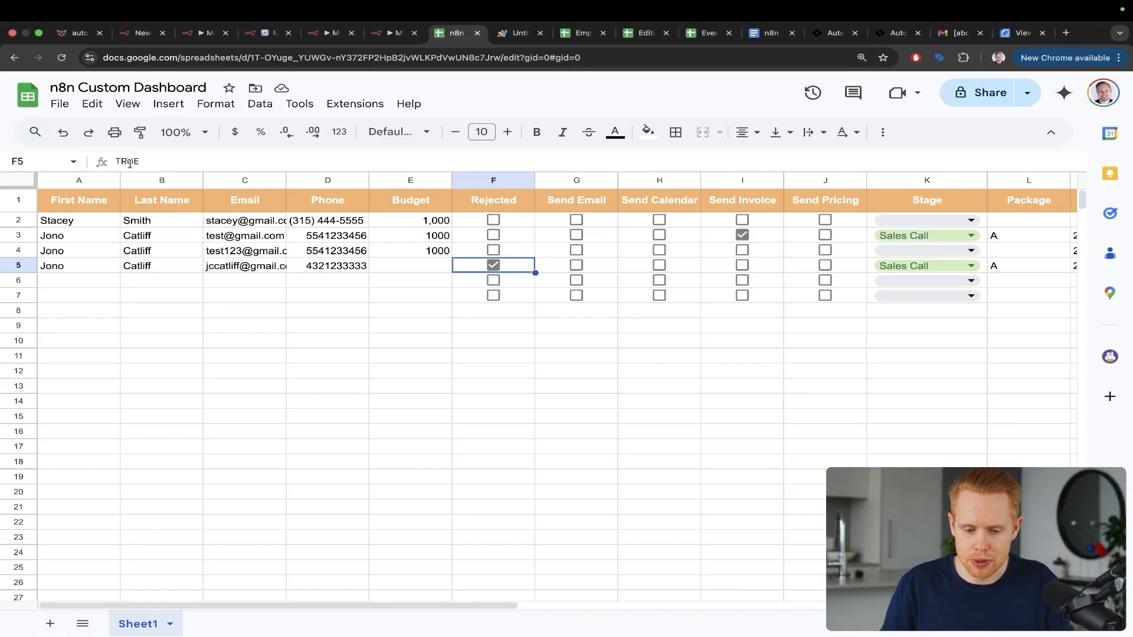
key("ctrl+shift+Tab")
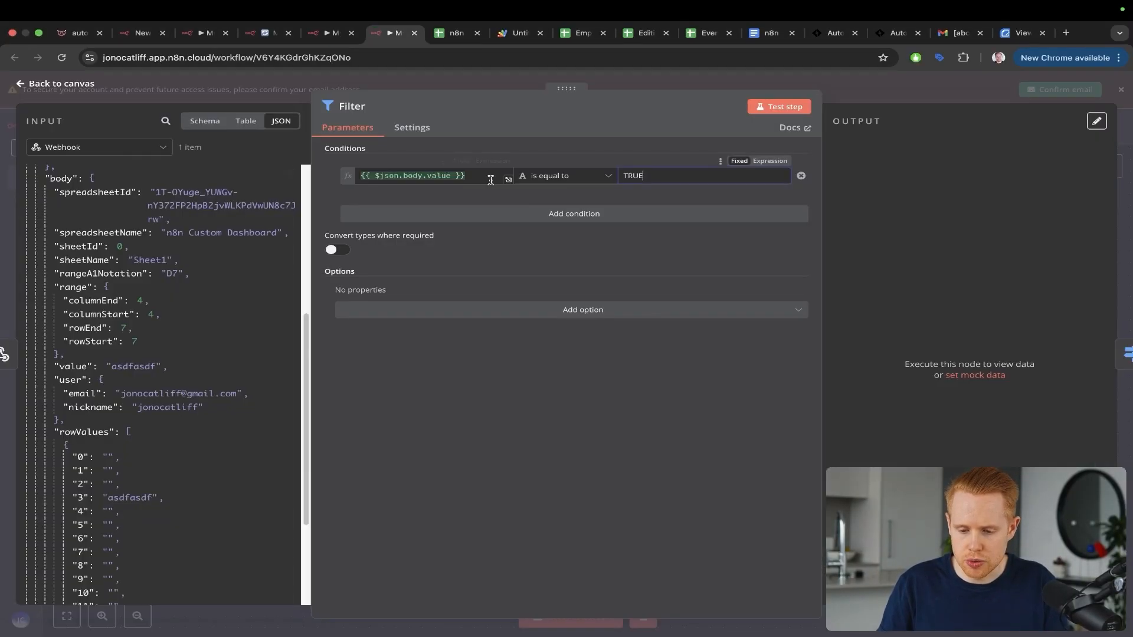
Step: Run the Filter on the webhook data and view the item it discarded
left_click(769, 108)
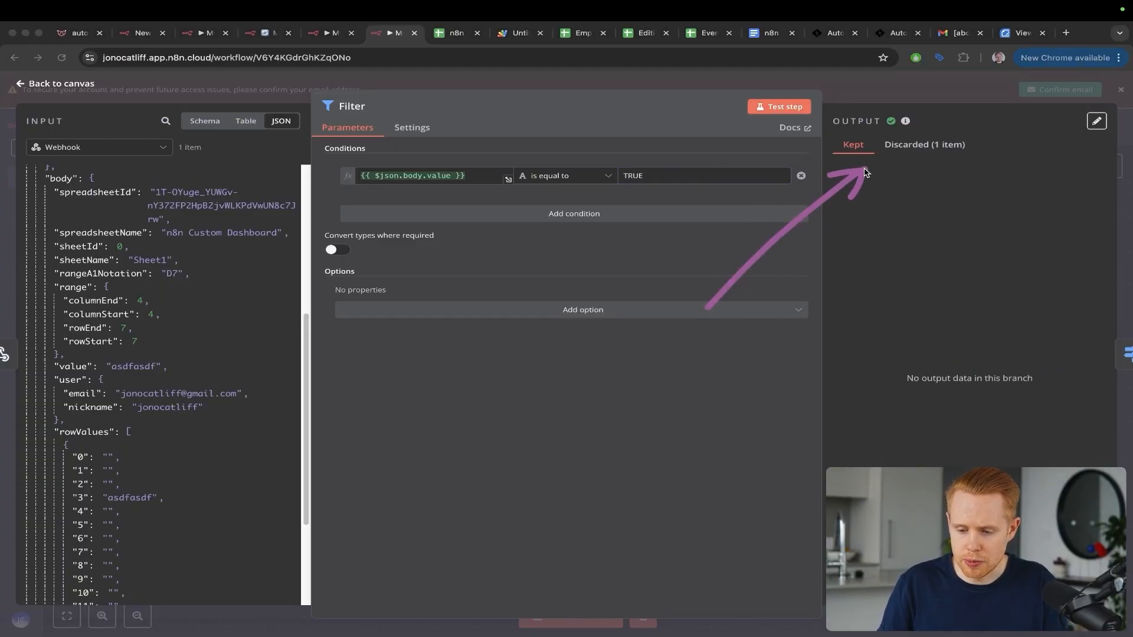
left_click(905, 147)
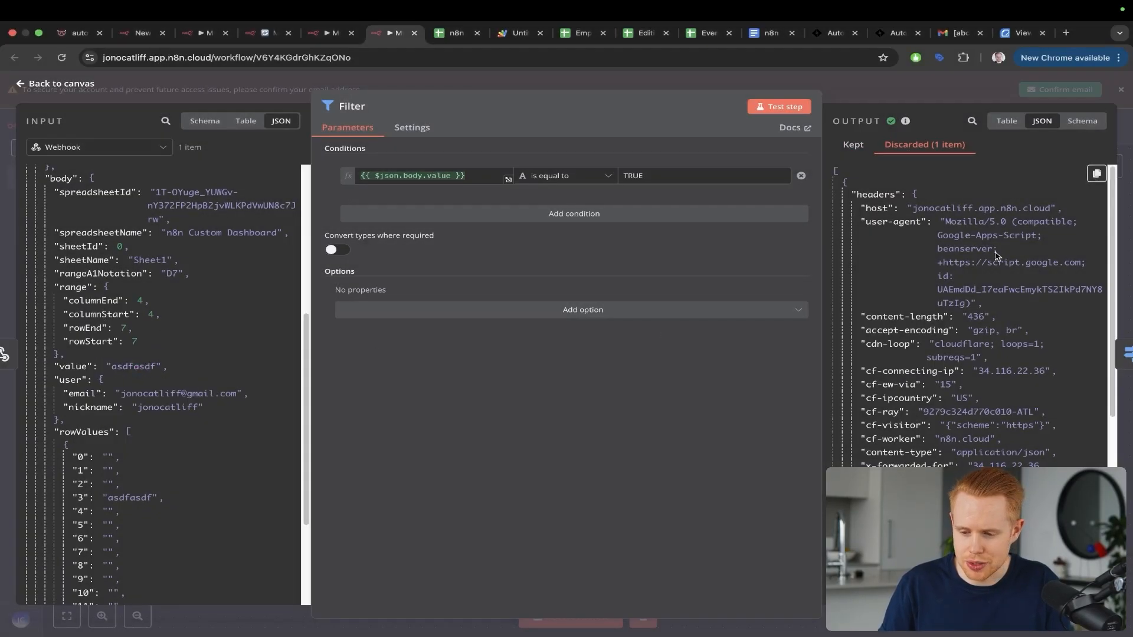
key("Escape")
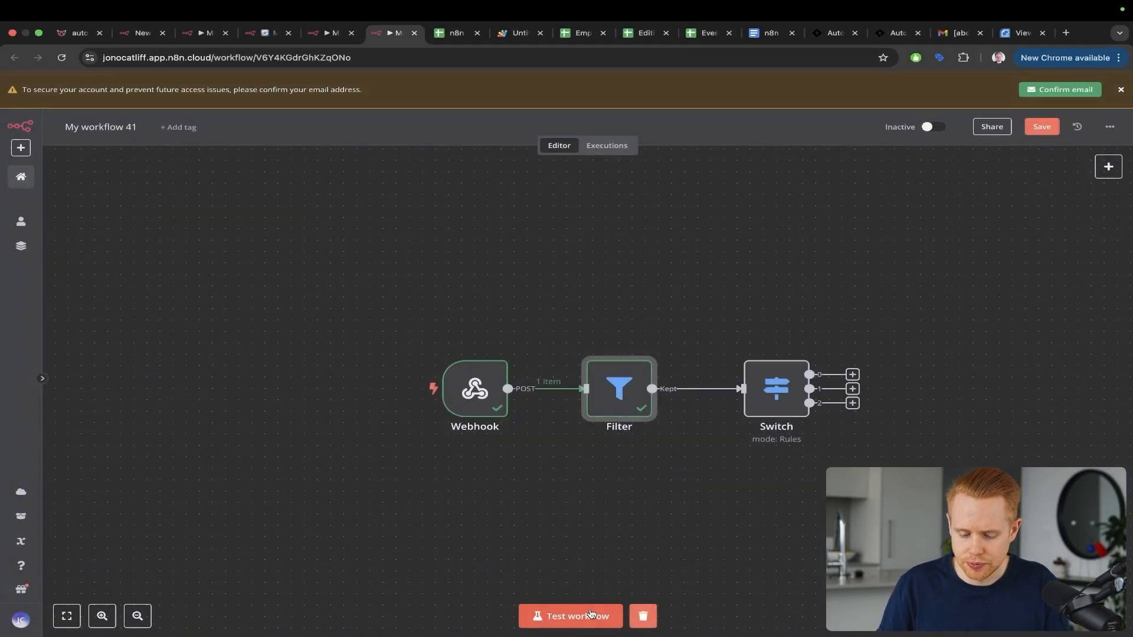
Step: Start a workflow test run and tick the Send Email box in cell G5
left_click(588, 615)
key("ctrl+Tab")
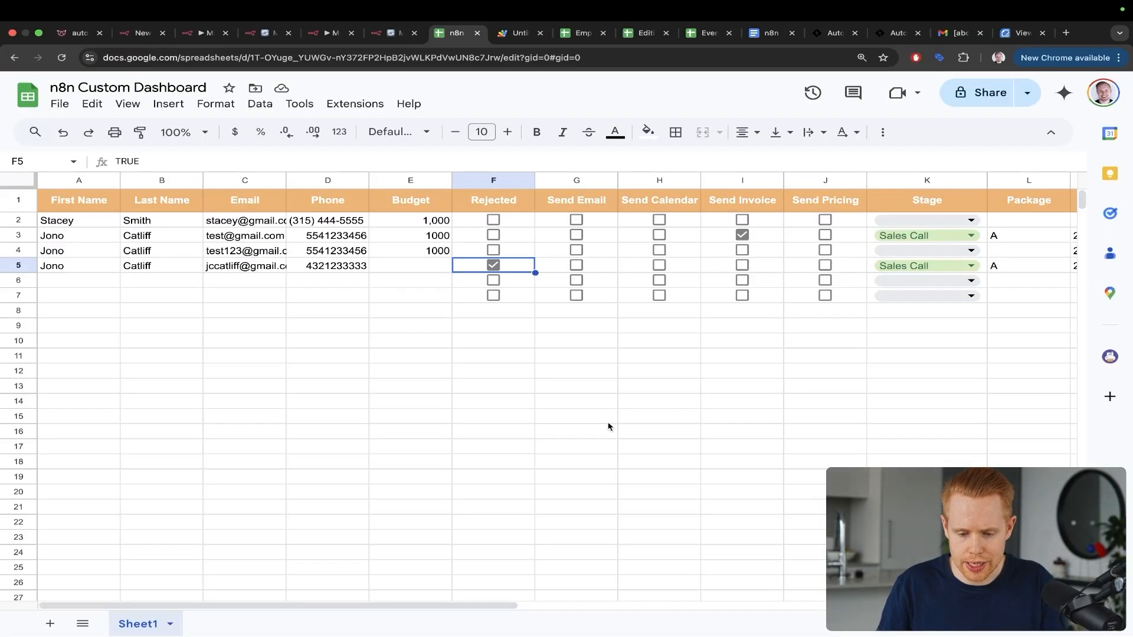
left_click(577, 265)
key("ctrl+shift+Tab")
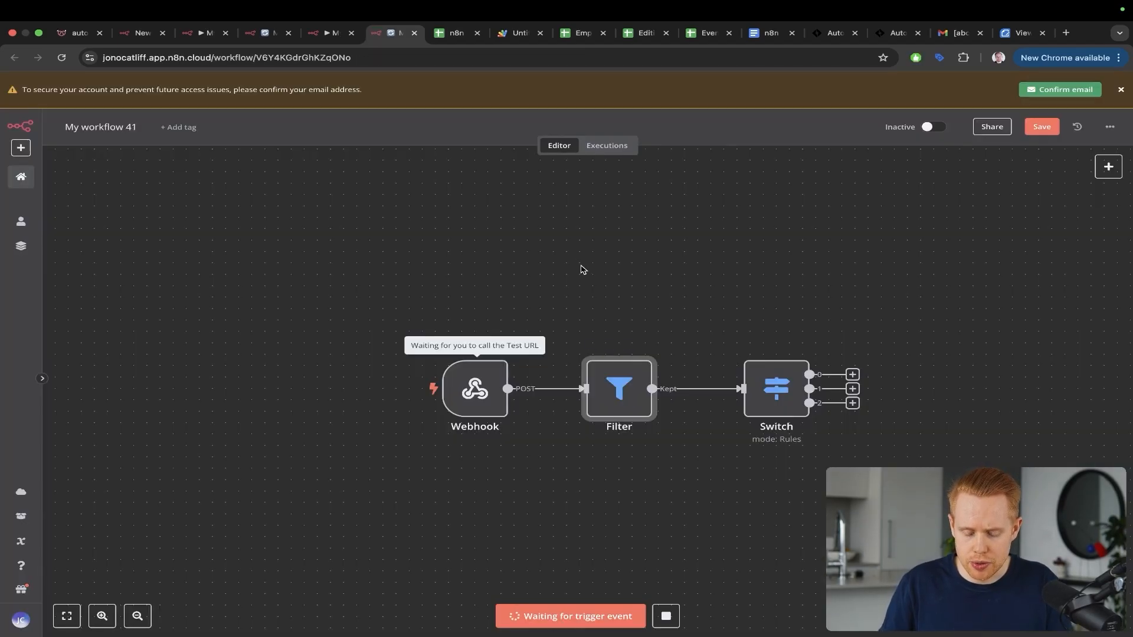
Step: Confirm the Filter kept 1 item, which flows to the Switch's first output
left_click_drag(496, 225, 479, 373)
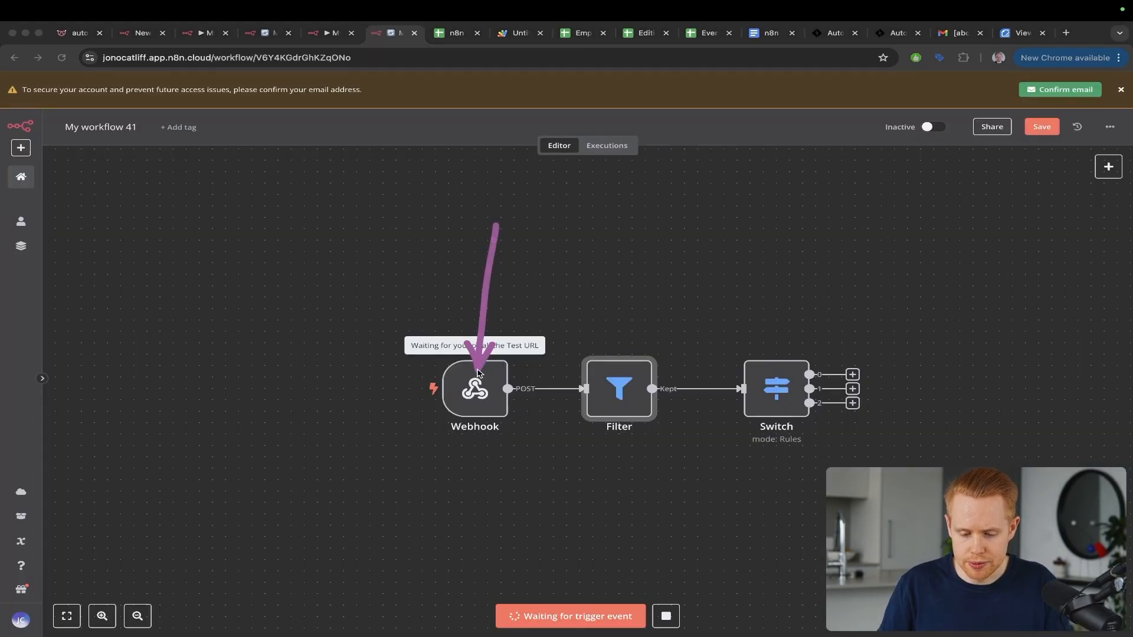
left_click_drag(522, 232, 603, 372)
double_click(614, 384)
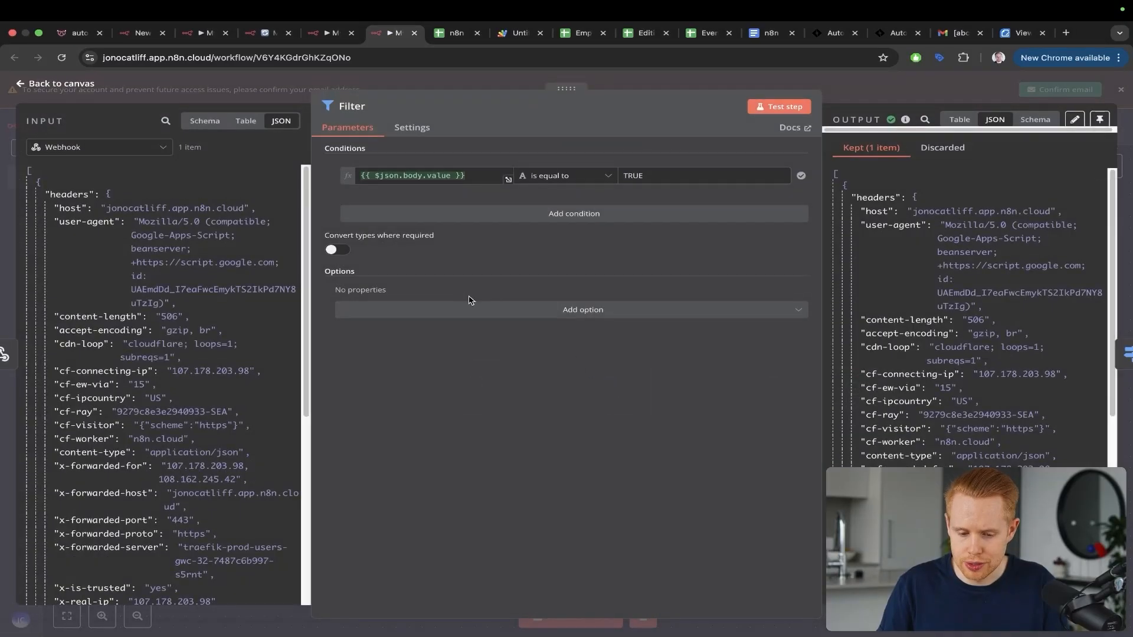
mouse_move(483, 269)
left_mouse_down()
mouse_move(456, 249)
mouse_move(423, 189)
left_mouse_up()
scroll(132, 272, "down", 10)
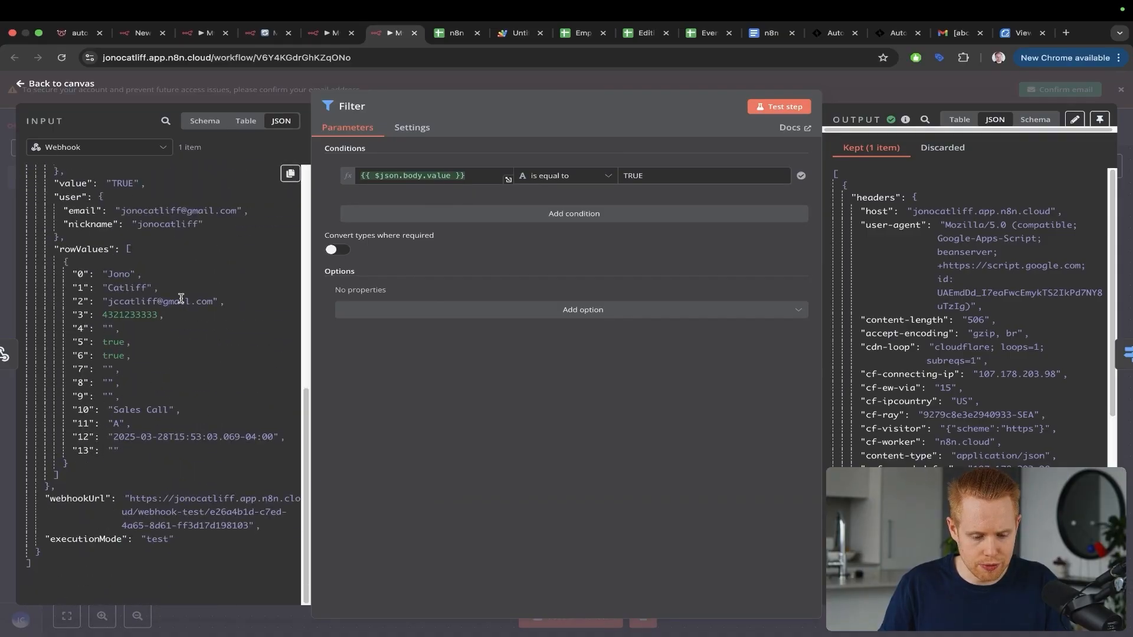
scroll(132, 272, "up", 1)
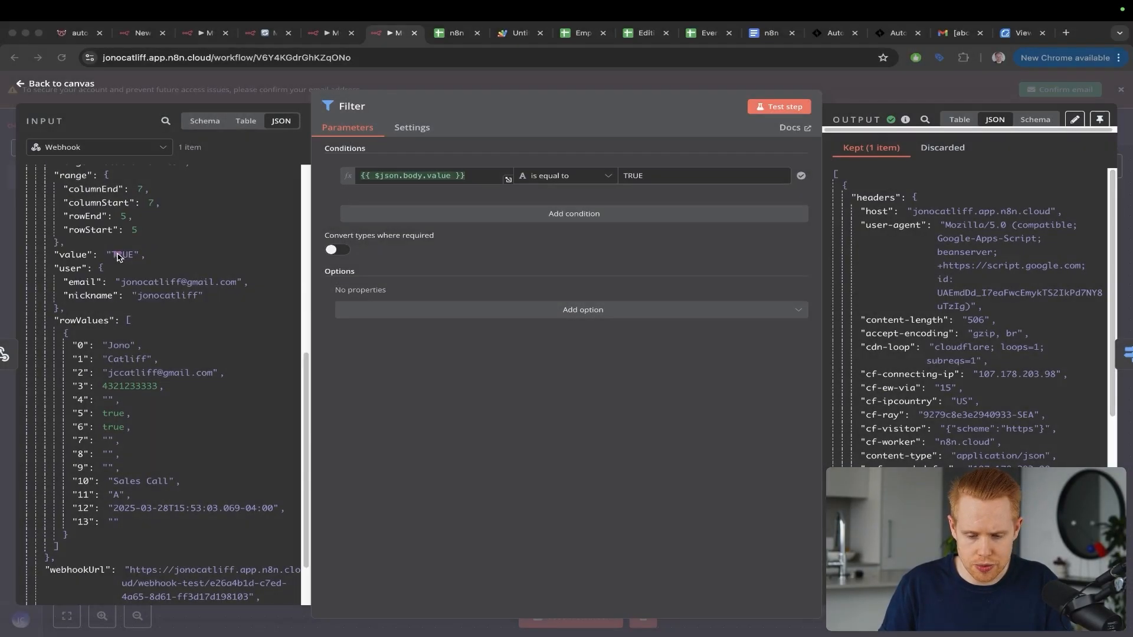
left_click_drag(677, 132, 655, 169)
left_click_drag(816, 225, 843, 149)
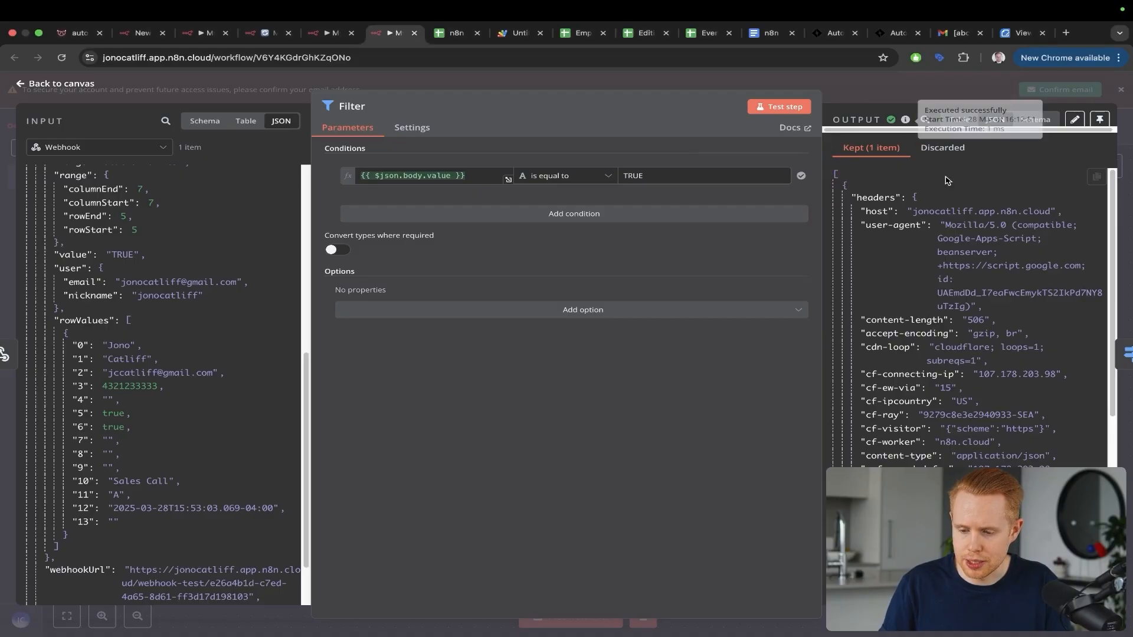
key("Escape")
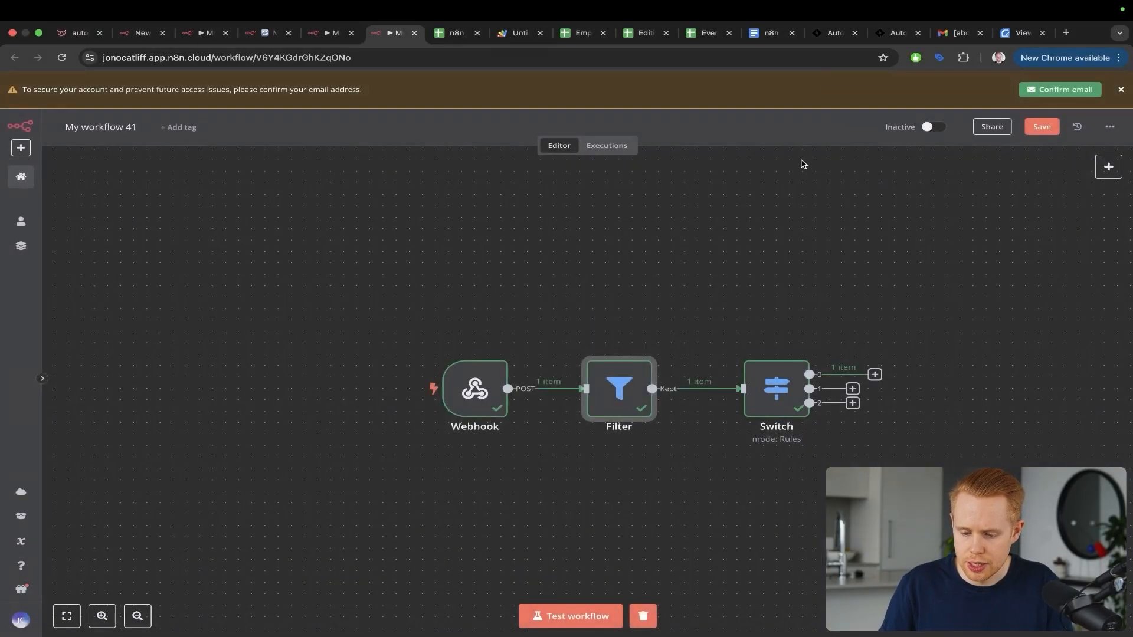
left_click_drag(719, 227, 800, 293)
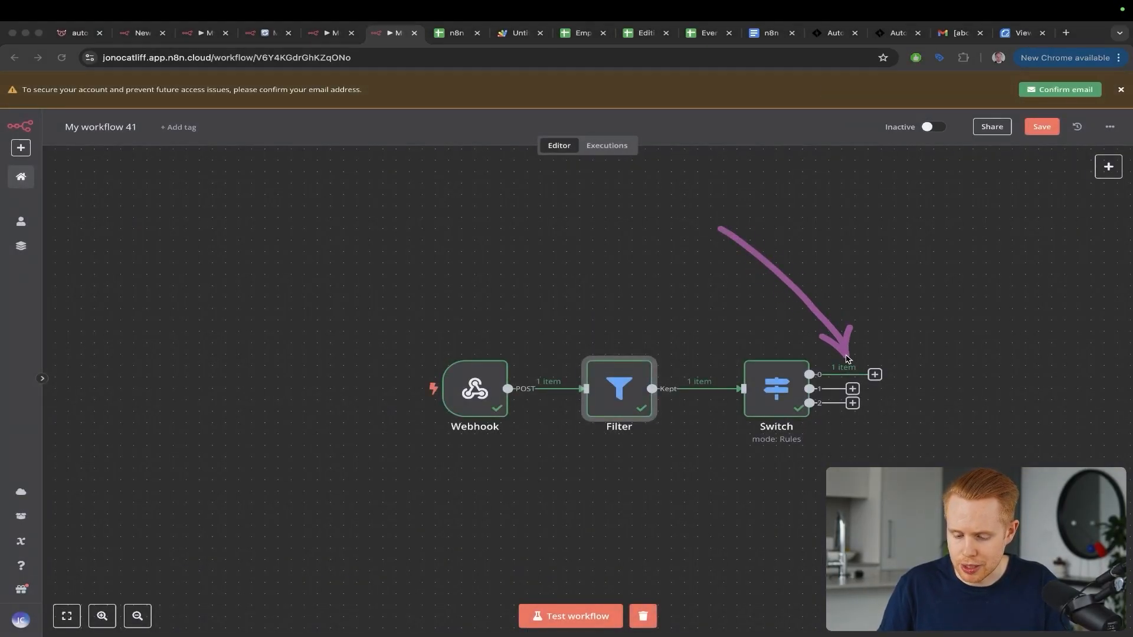
Step: Add a Gmail 'Send a message' step on the Switch's first output
scroll(830, 257, "right", 3)
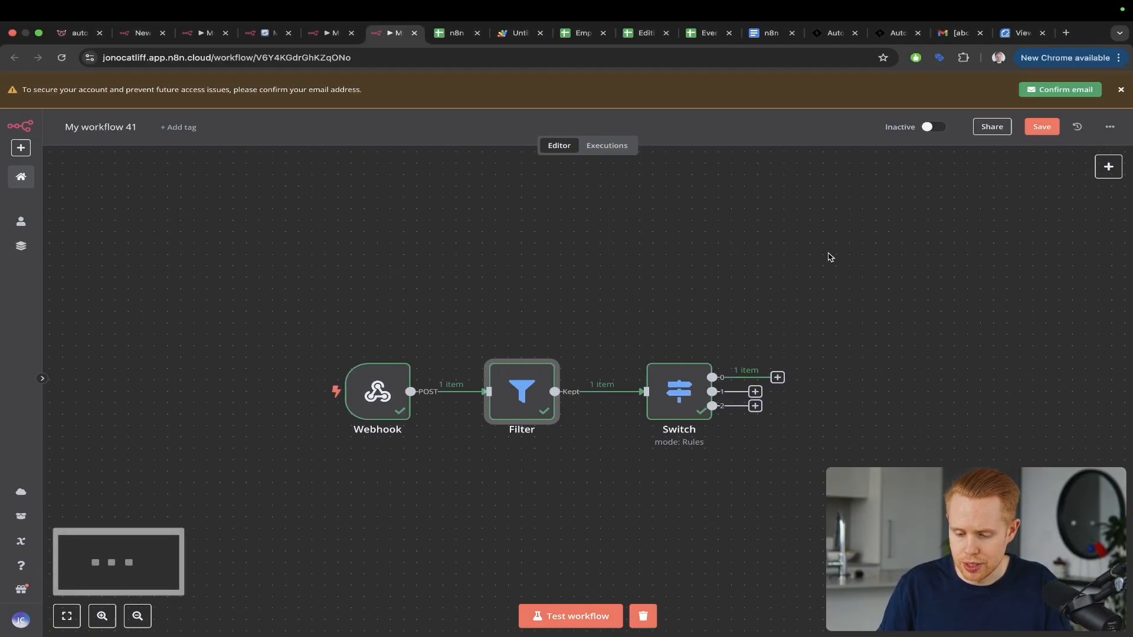
left_click(777, 377)
type("gmail")
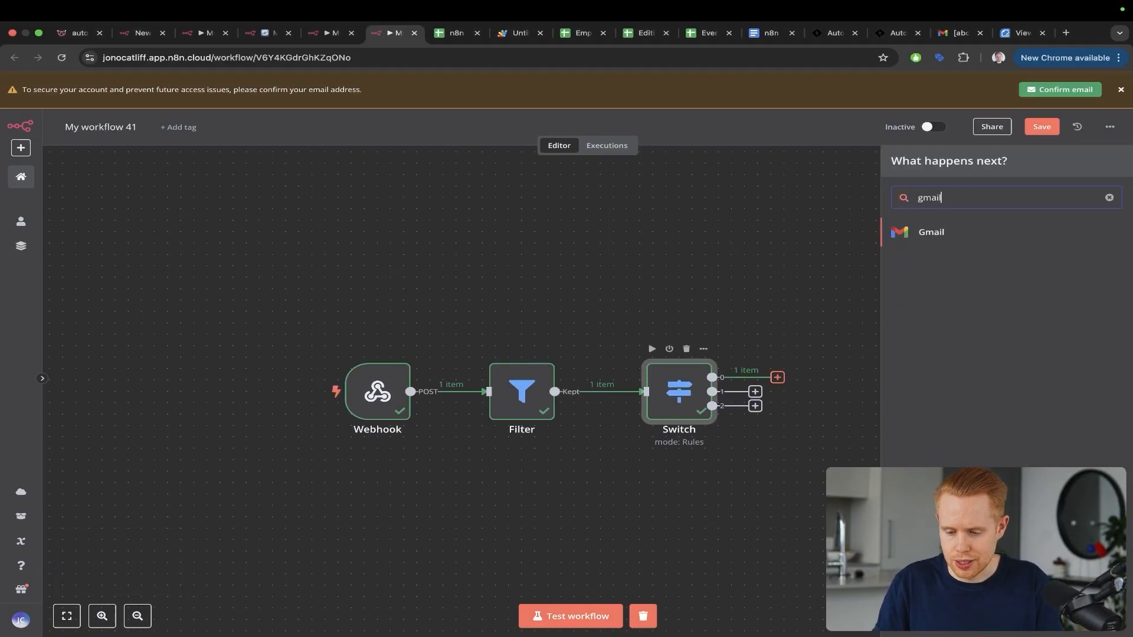
left_click(934, 235)
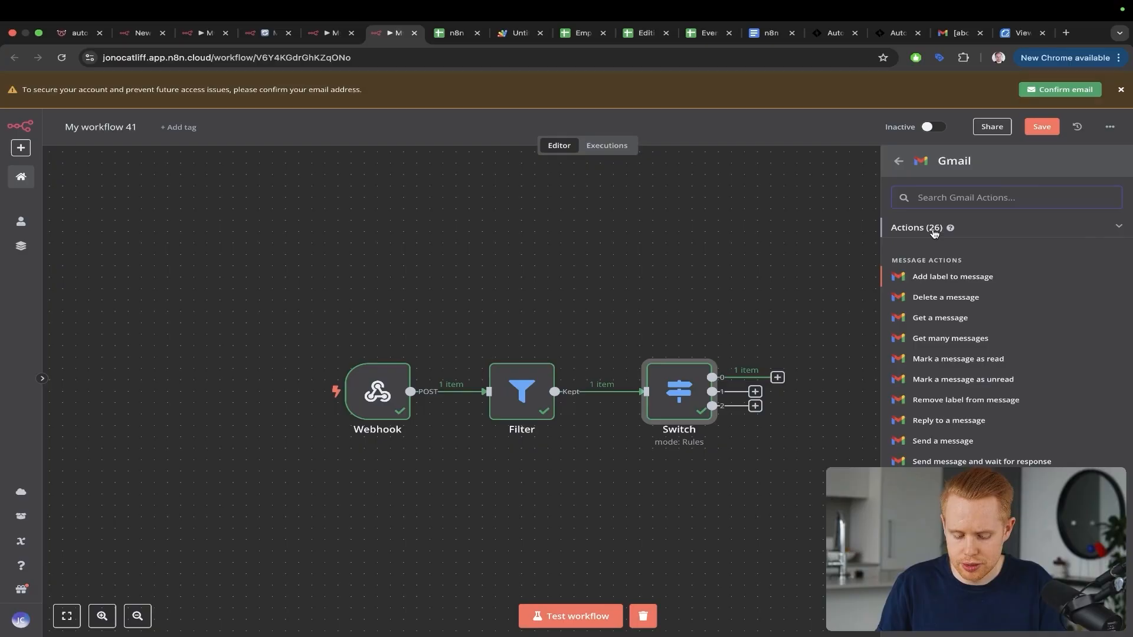
type("send")
left_click(930, 257)
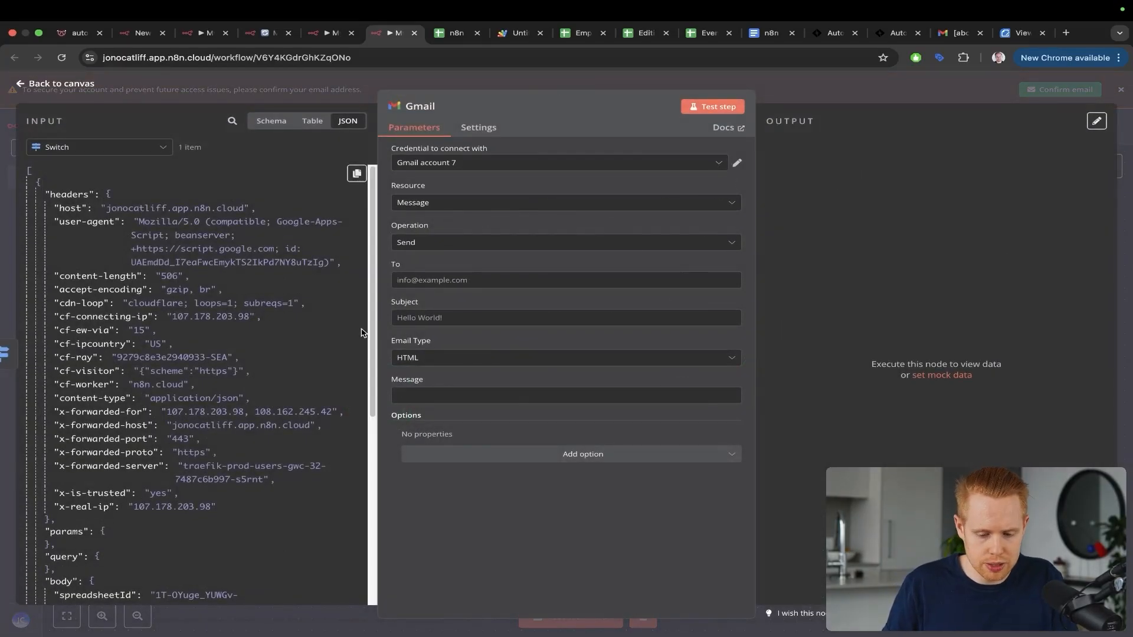
Step: Map the row's email value (rowValues "2") into the To field
scroll(208, 376, "down", 10)
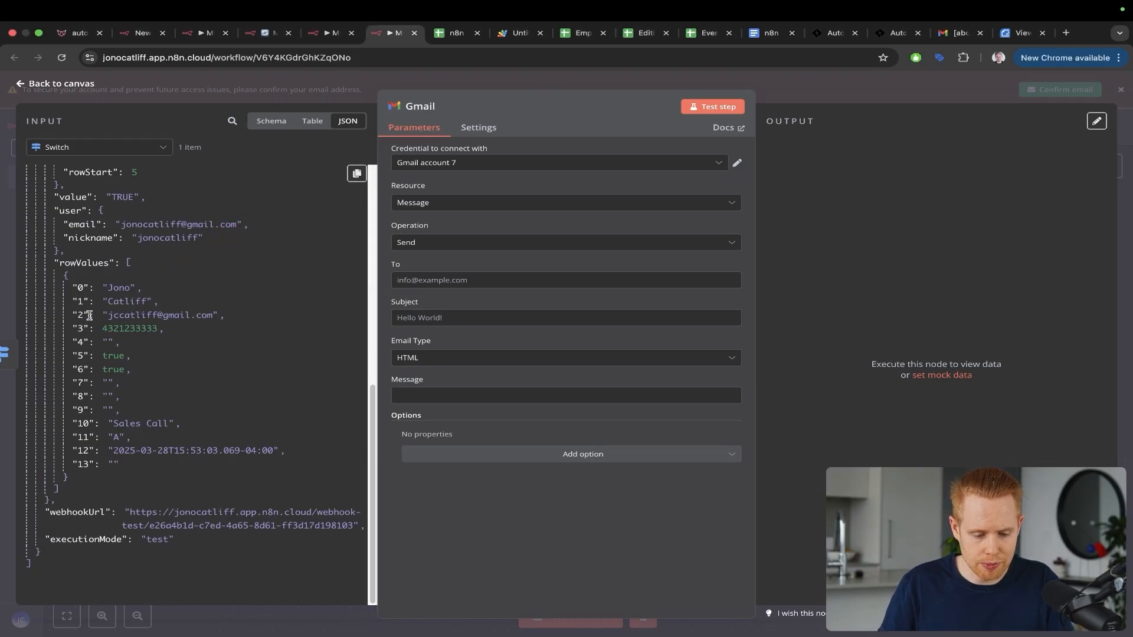
mouse_move(89, 316)
left_mouse_down()
mouse_move(357, 171)
mouse_move(416, 286)
left_mouse_up()
key("ctrl+Tab")
left_click_drag(274, 134, 256, 188)
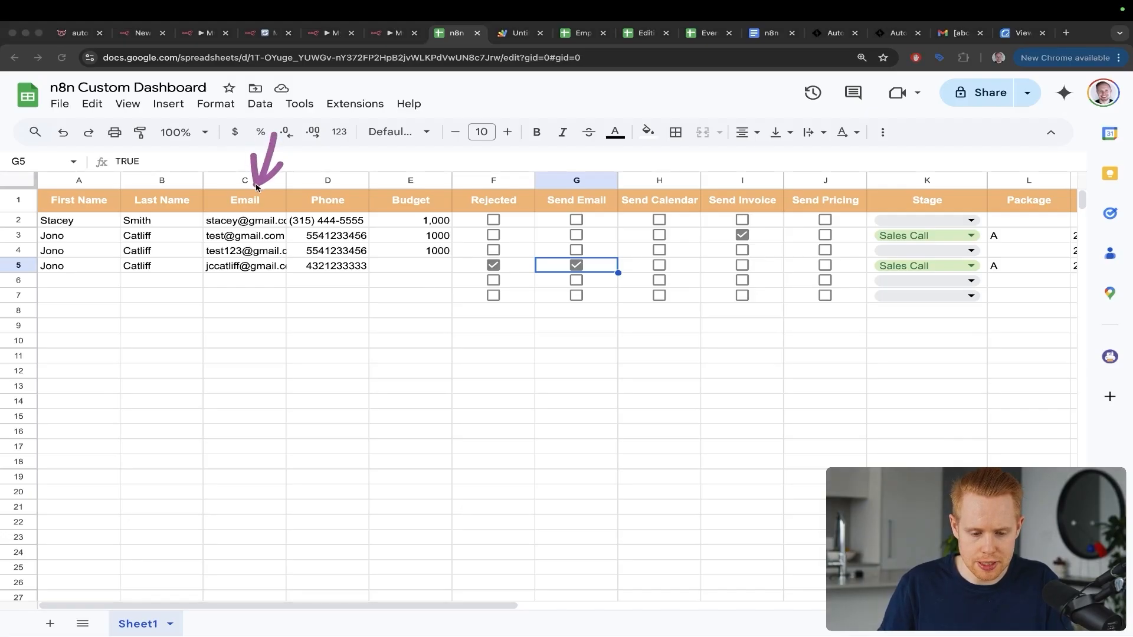
key("ctrl+shift+Tab")
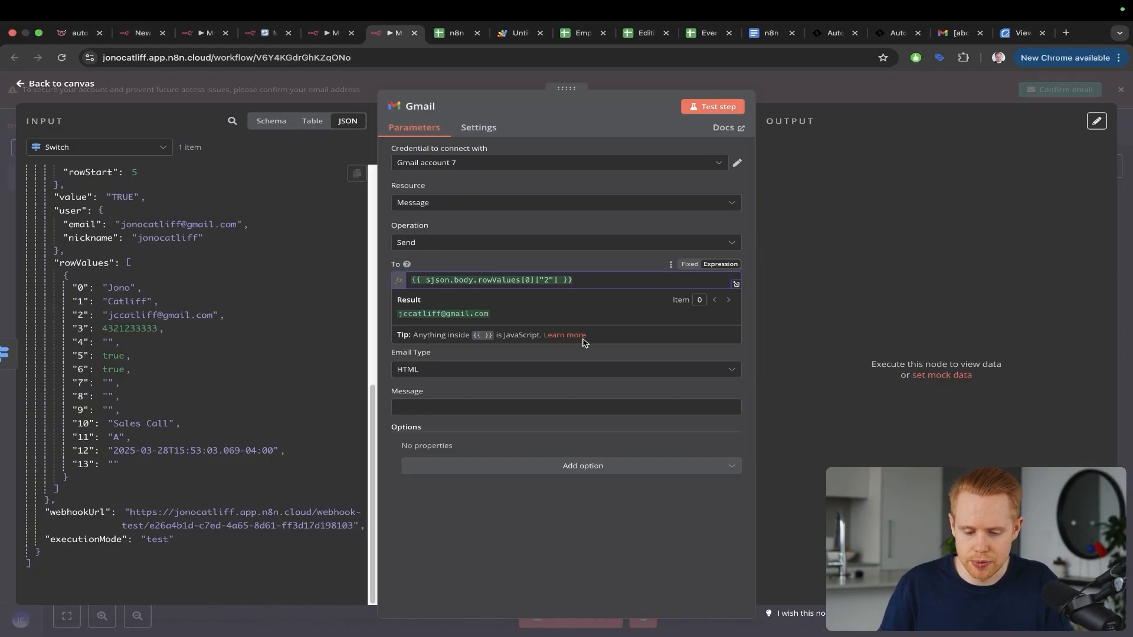
left_click(584, 270)
Step: Set the subject to 'Thanks for inquiring with ABC company!' and the email type to Text
left_click(447, 329)
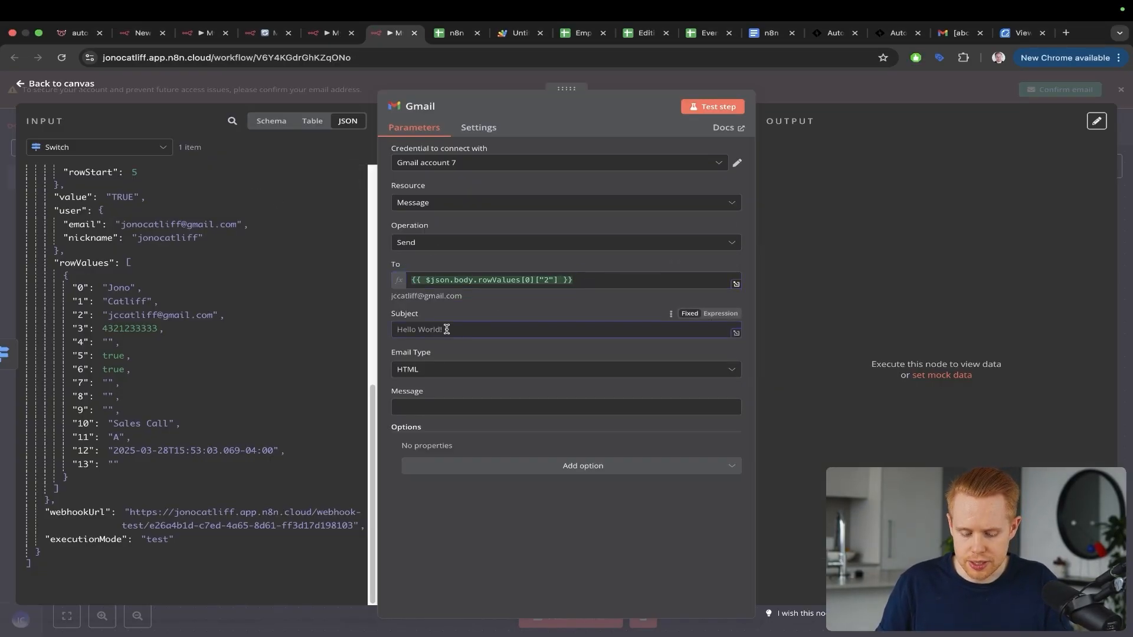
type("Tha")
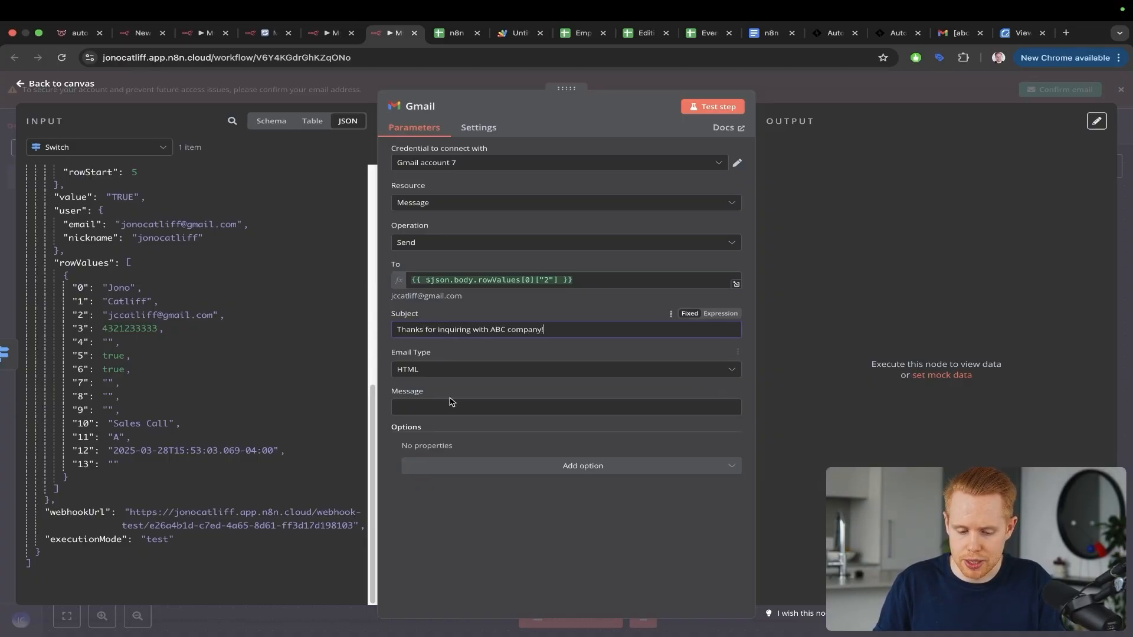
left_click(417, 367)
left_click(412, 392)
Step: Write the message: 'Hey' plus the row's first name, a body line, and a 'Best,' sign-off
left_click(415, 406)
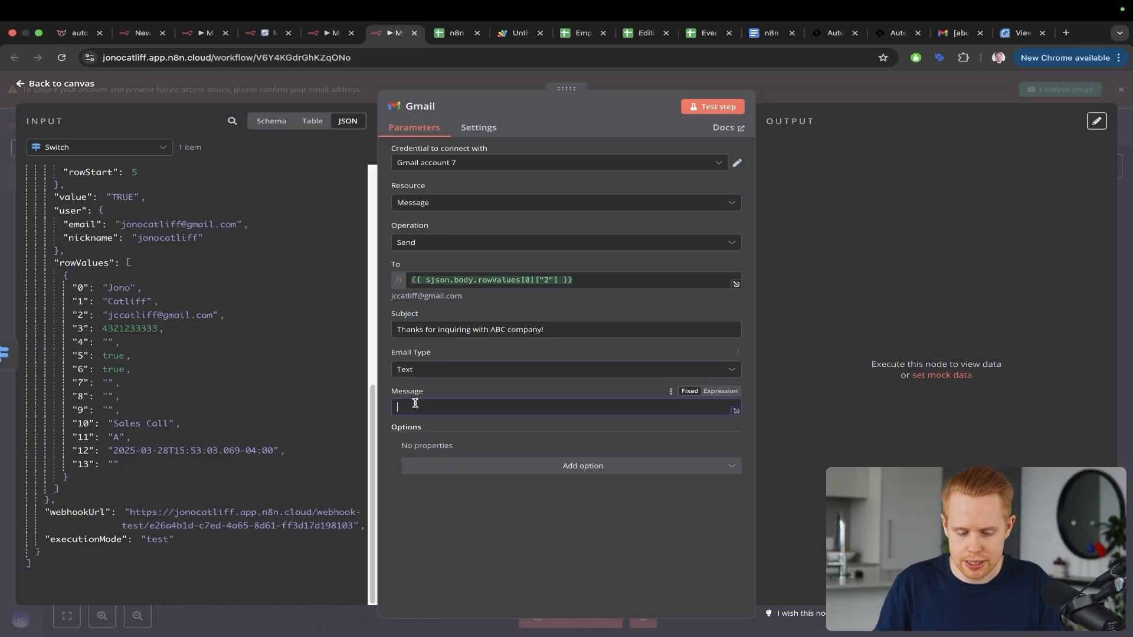
type("Hey")
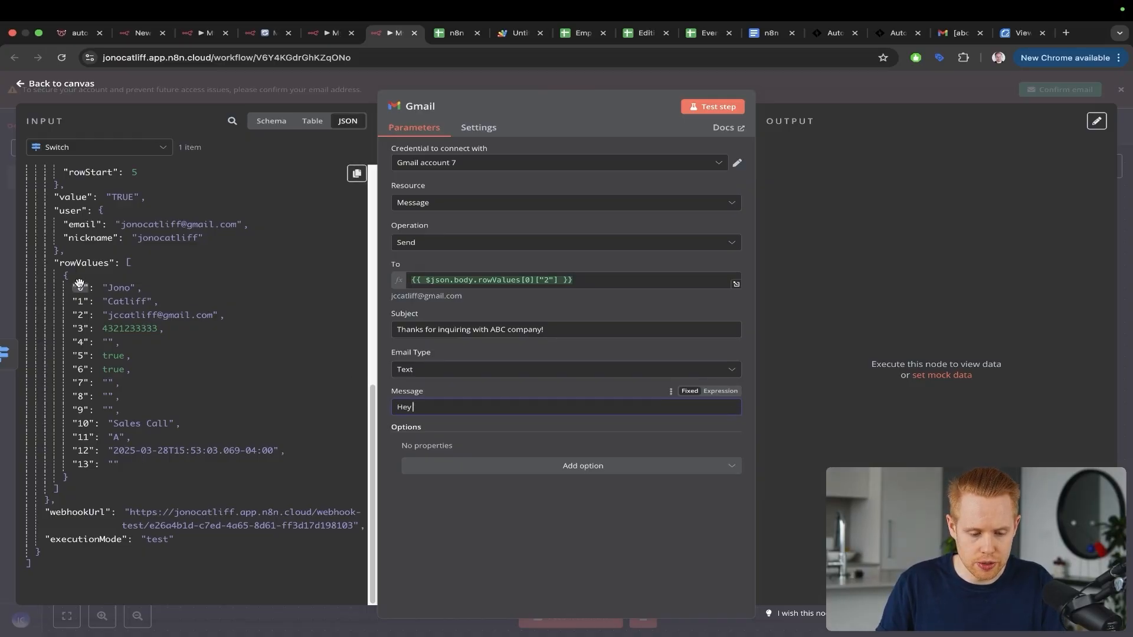
left_click_drag(80, 288, 440, 410)
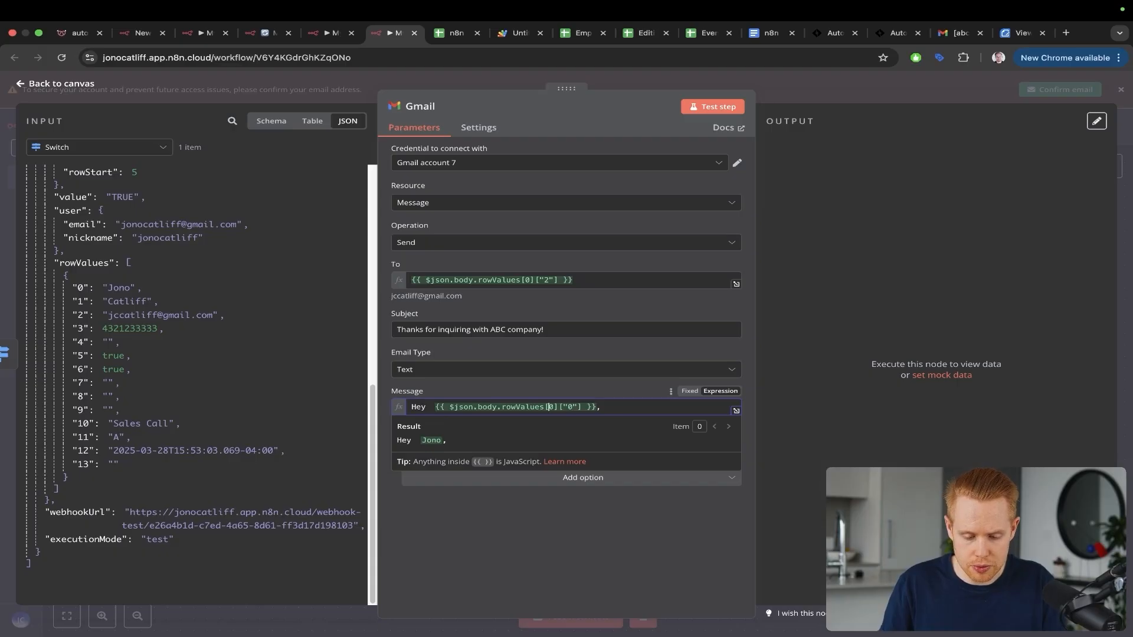
key("BackSpace")
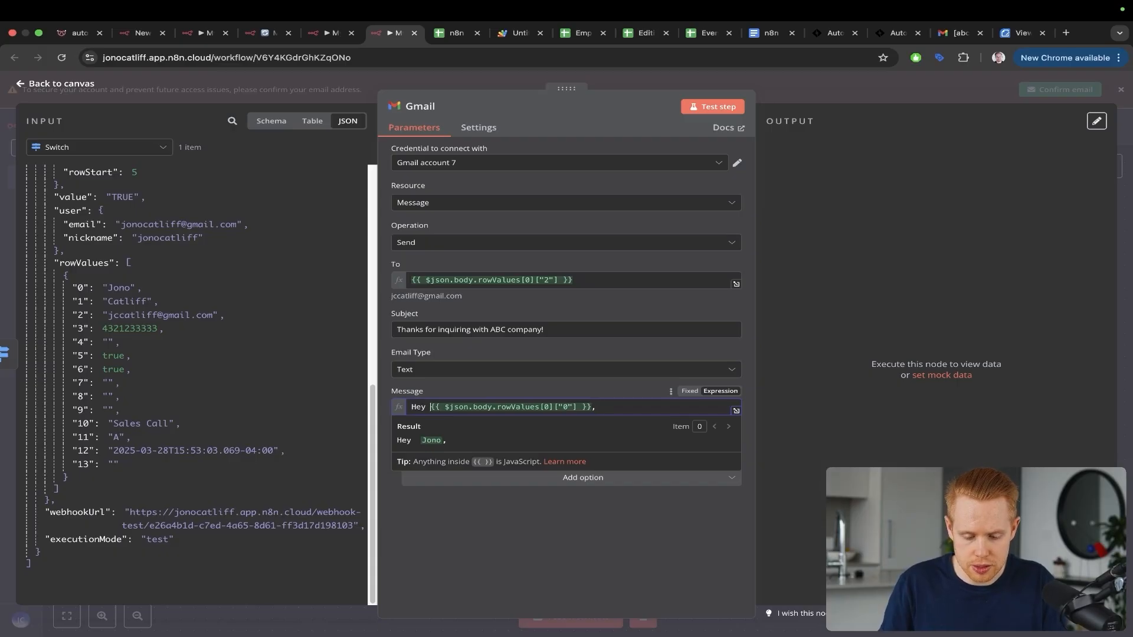
key("Return")
key("Return")
type("I")
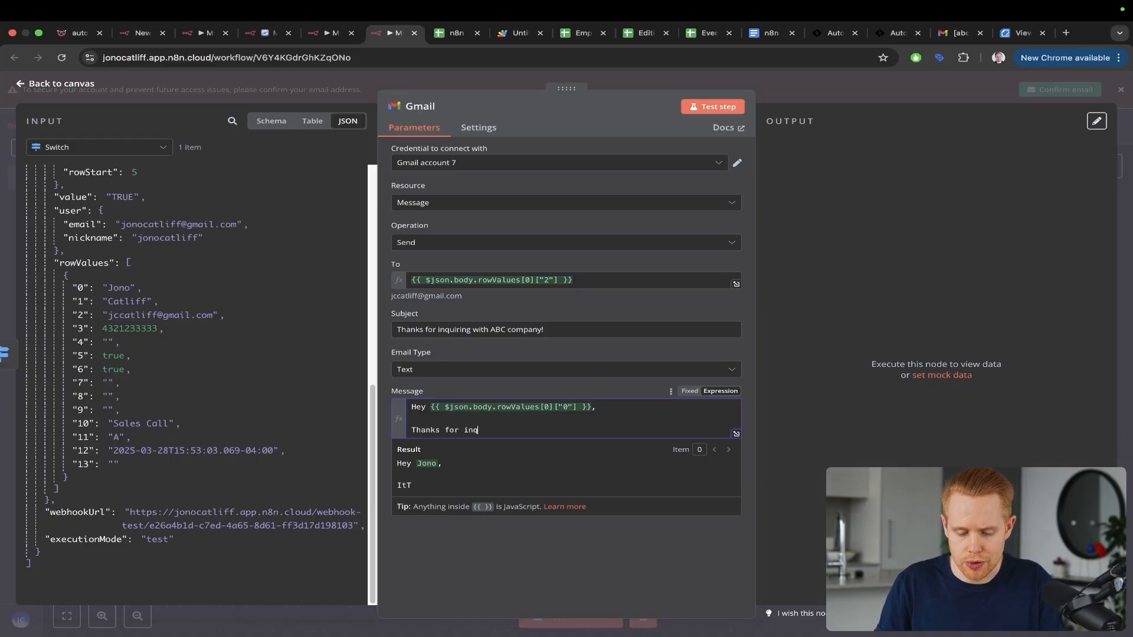
type(". It")
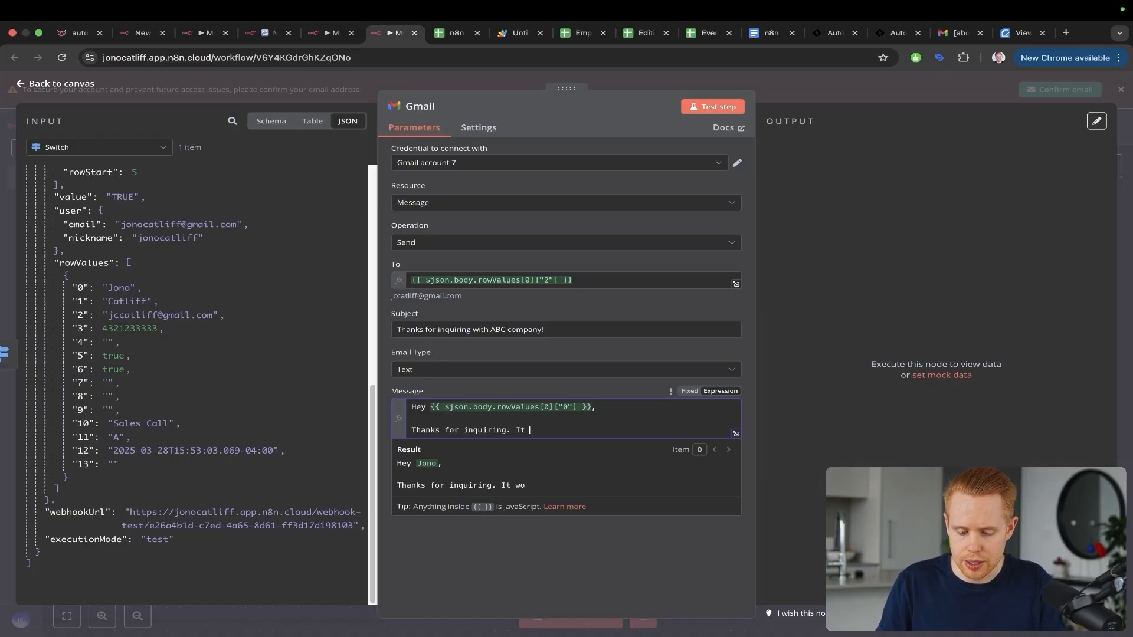
key("Return")
key("Return")
type("Best,")
key("Return")
type("Jono")
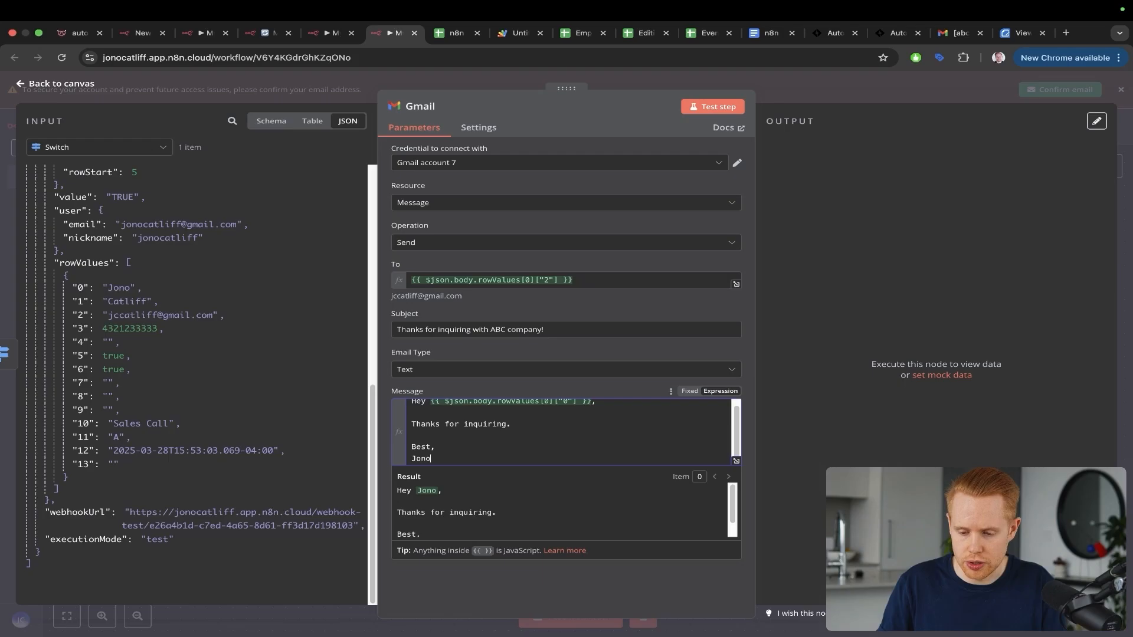
left_click(832, 285)
key("Escape")
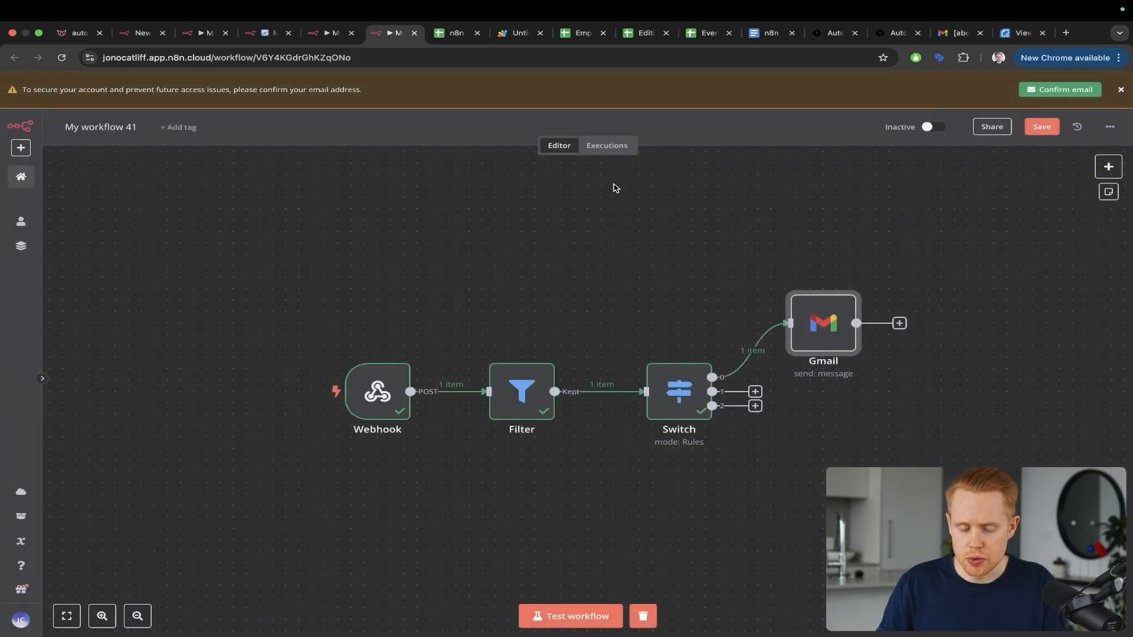
Step: Start listening for a test webhook, then untick Send Email in cell G5 of the dashboard sheet
key("ctrl+Tab")
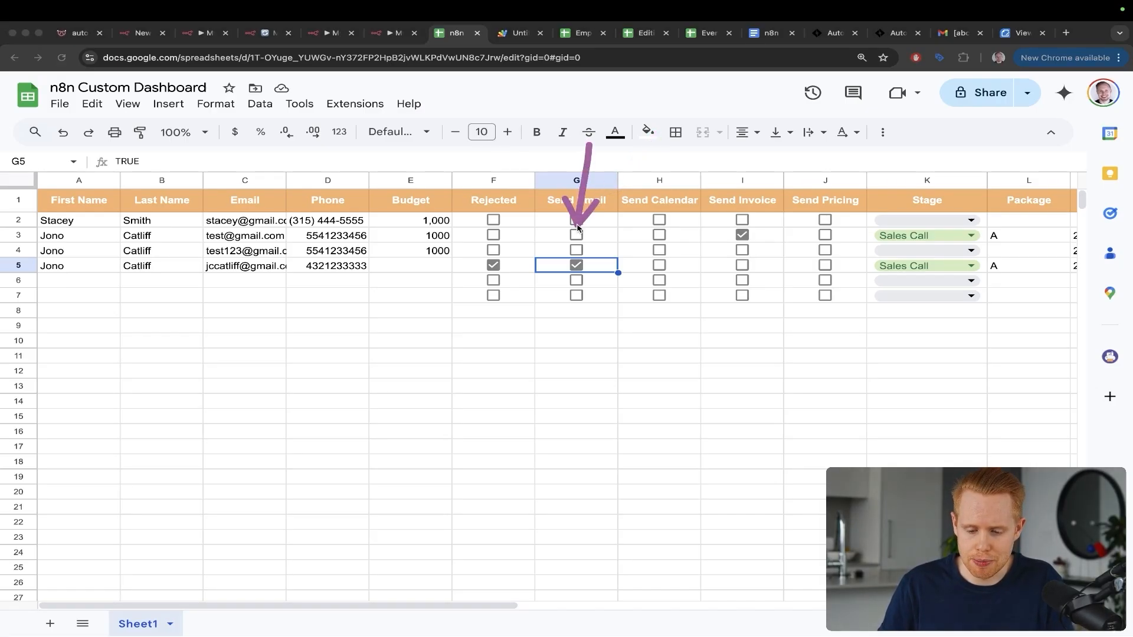
key("ctrl+shift+Tab")
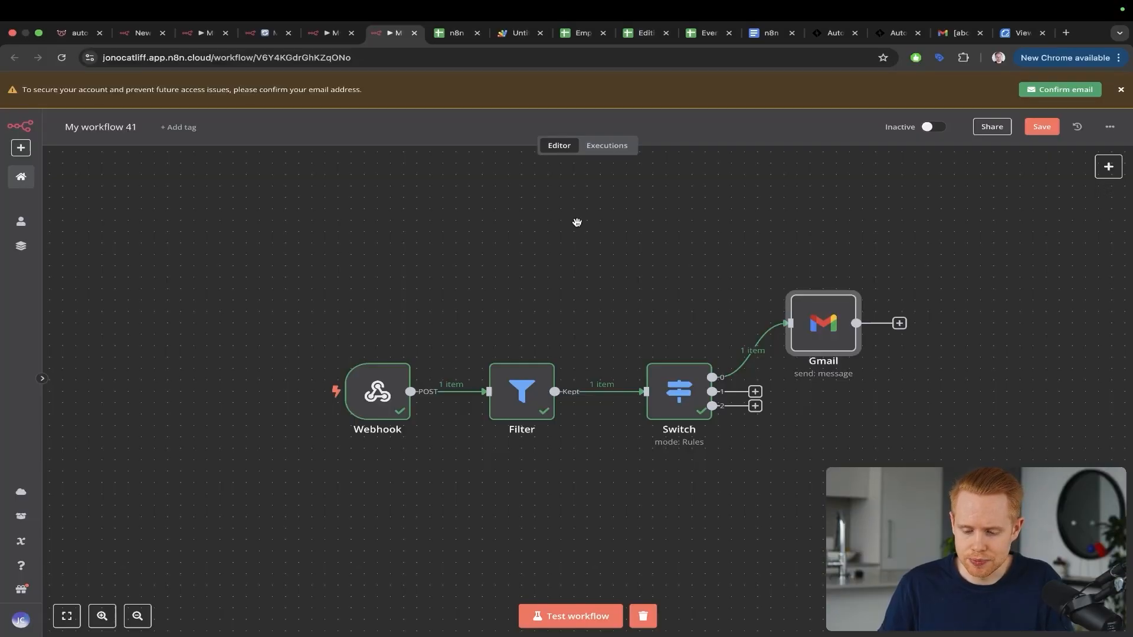
left_click(561, 617)
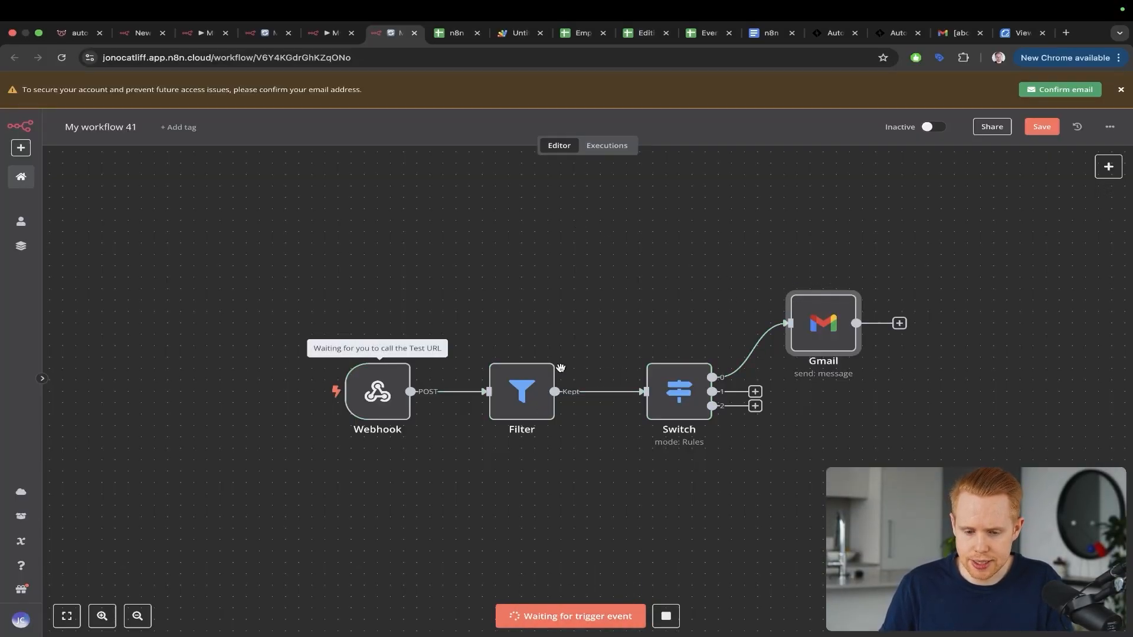
key("ctrl+Tab")
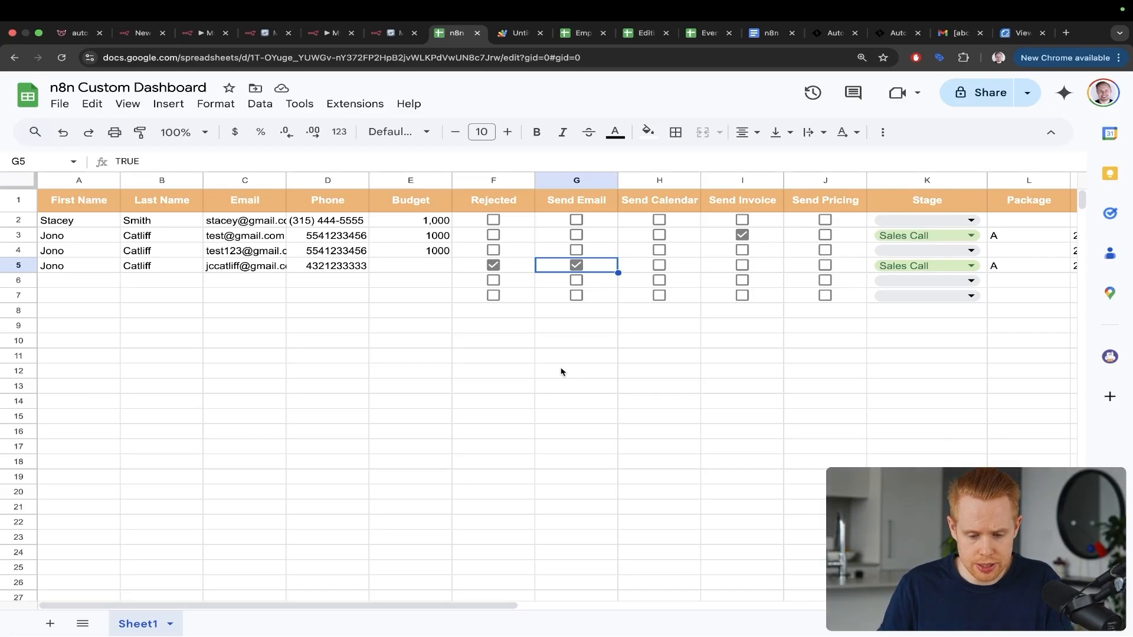
left_click(574, 266)
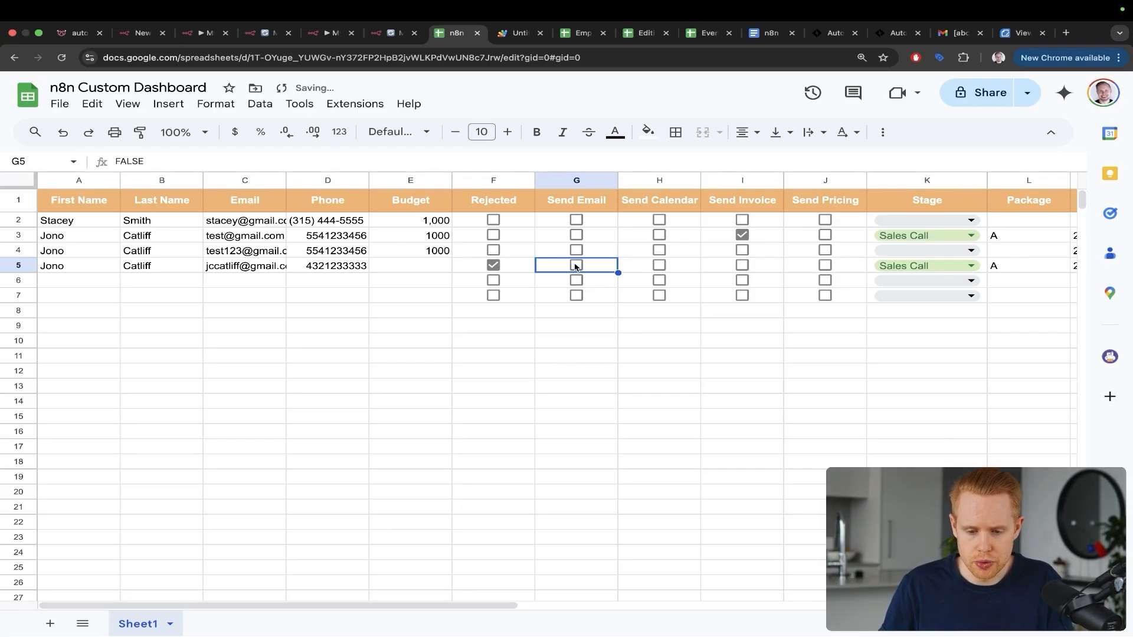
key("ctrl+shift+Tab")
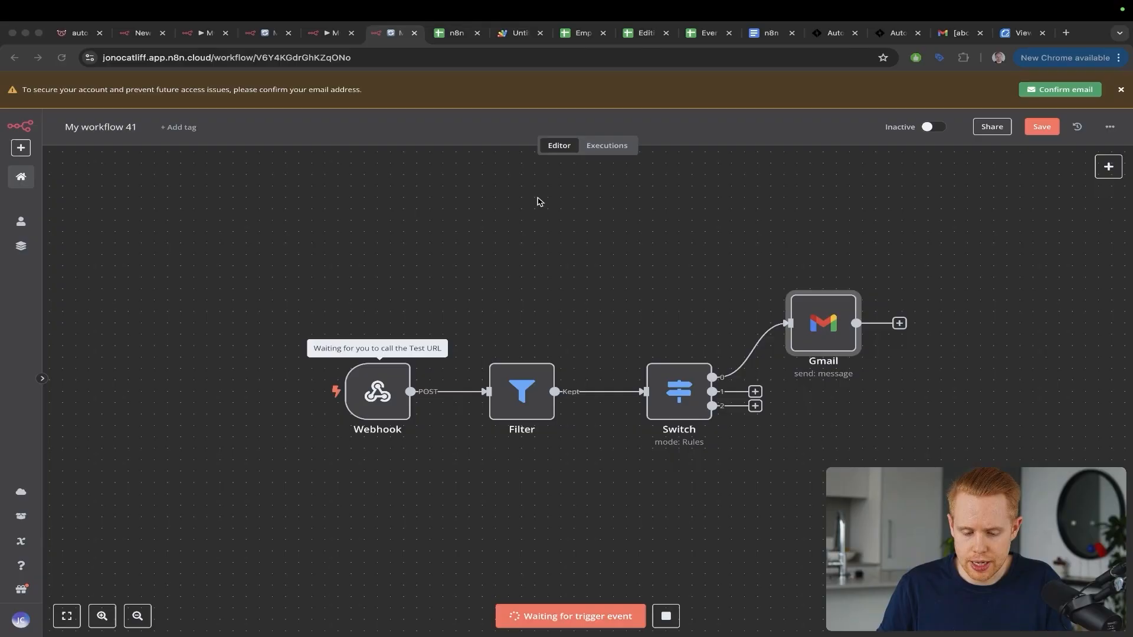
Step: Re-arm the test webhook, tick Send Email in G5, and watch Filter, Switch and Gmail execute
left_click_drag(537, 199, 524, 352)
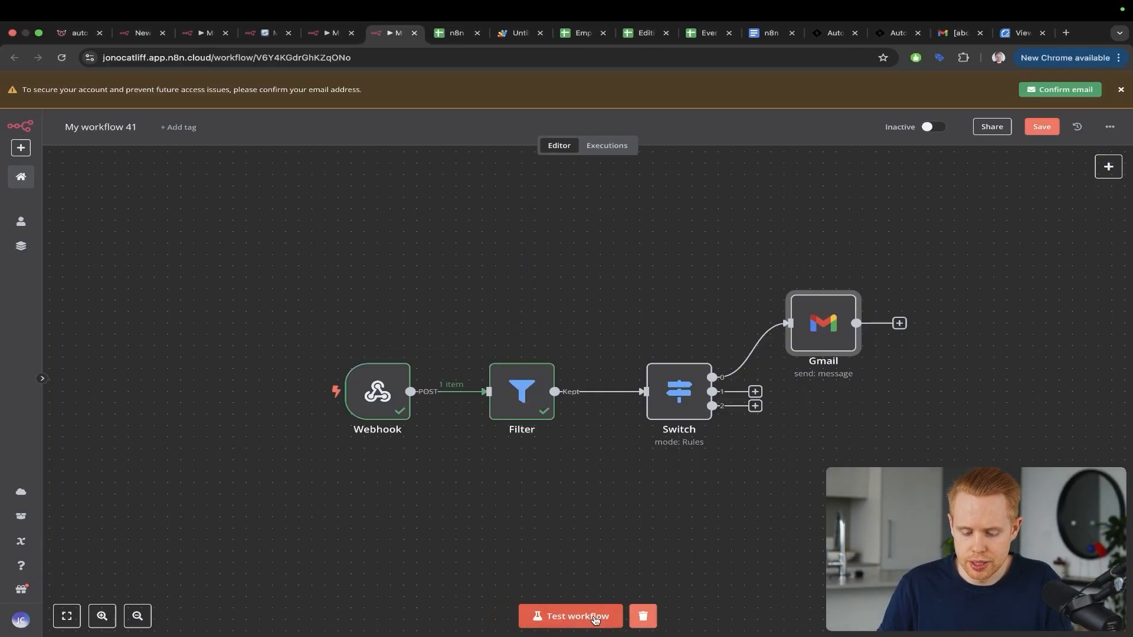
left_click(570, 617)
key("ctrl+Tab")
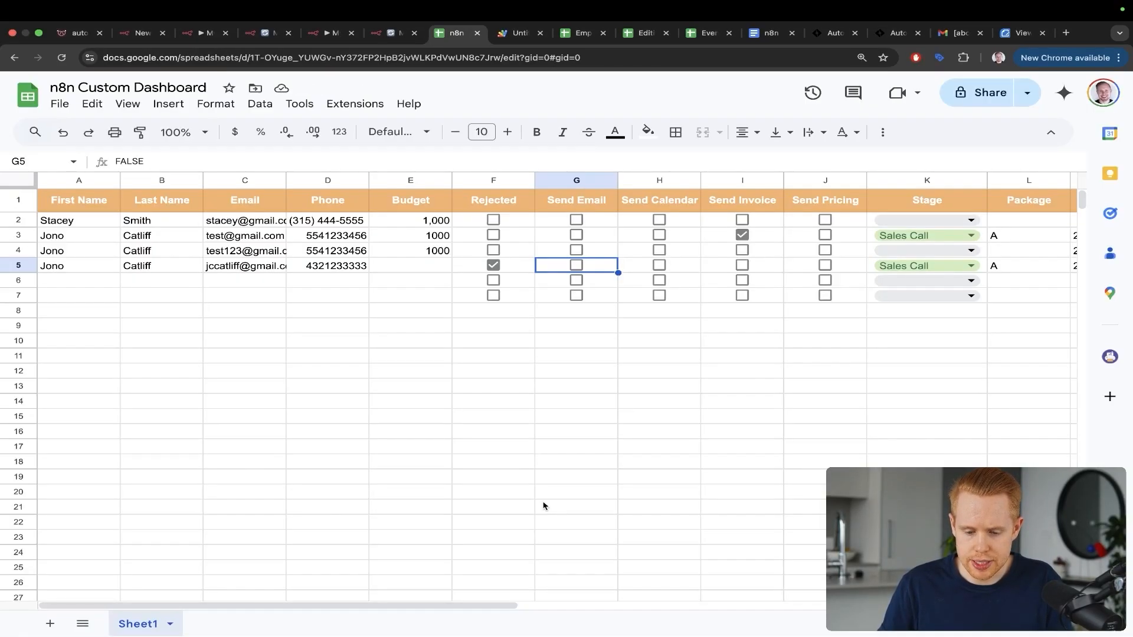
left_click(579, 271)
key("ctrl+shift+Tab")
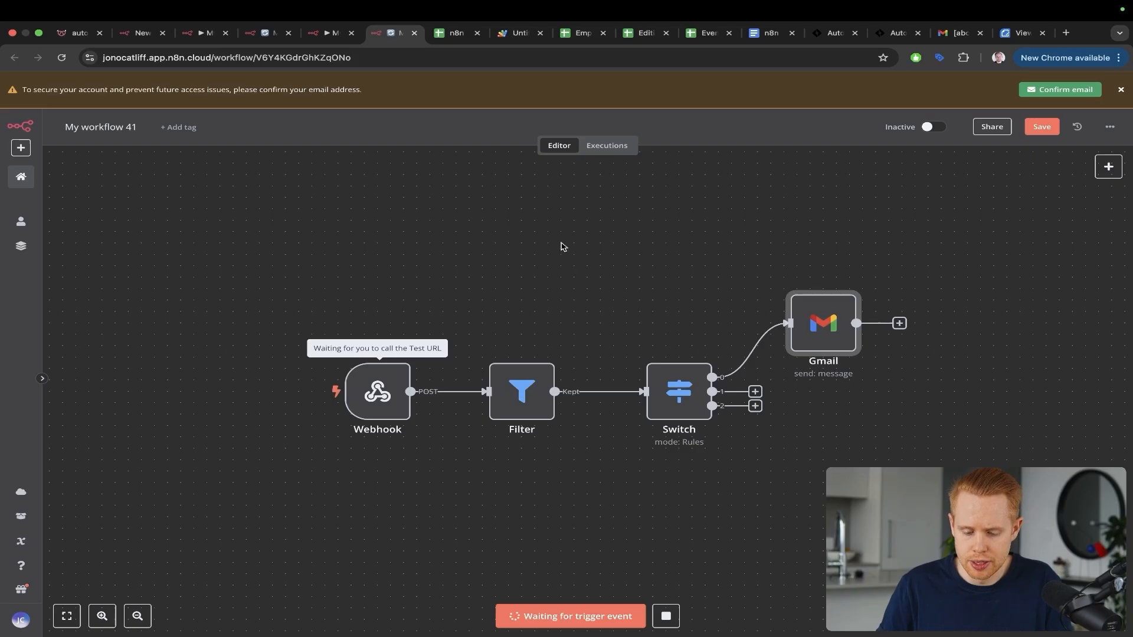
left_click_drag(512, 215, 514, 349)
mouse_move(573, 242)
left_mouse_down()
mouse_move(633, 296)
mouse_move(664, 352)
left_mouse_up()
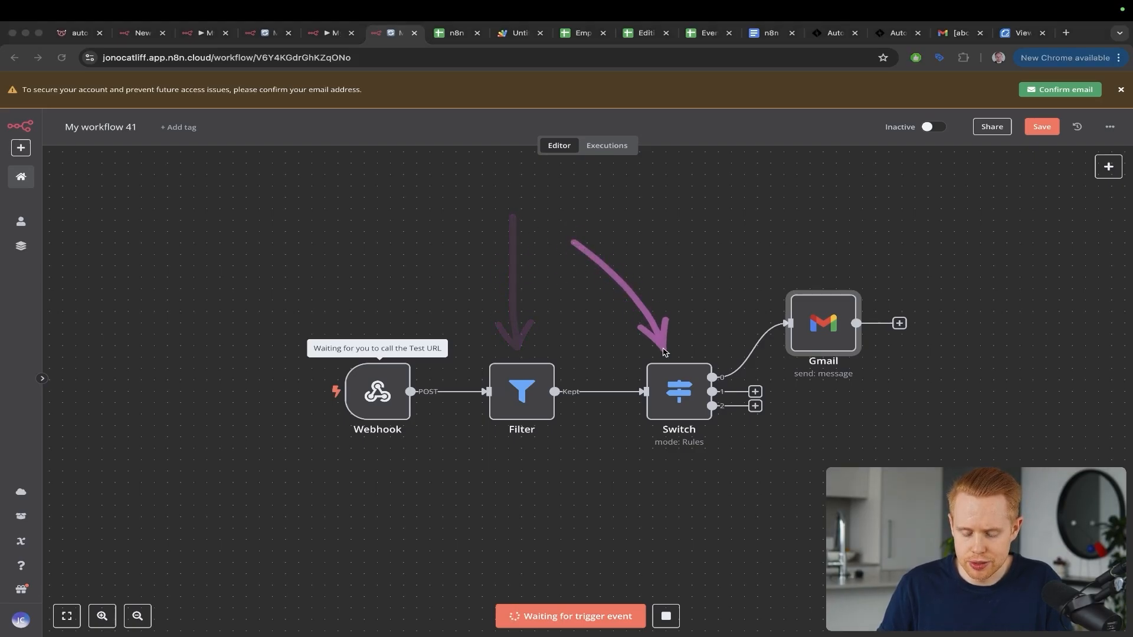
left_click_drag(538, 282, 761, 304)
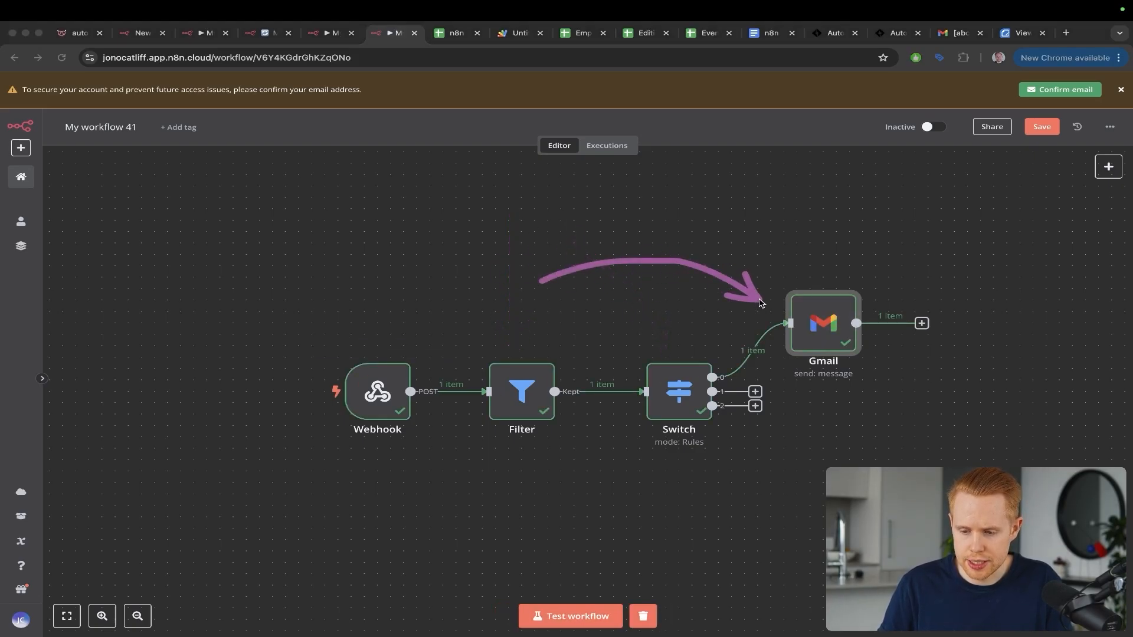
left_click(969, 33)
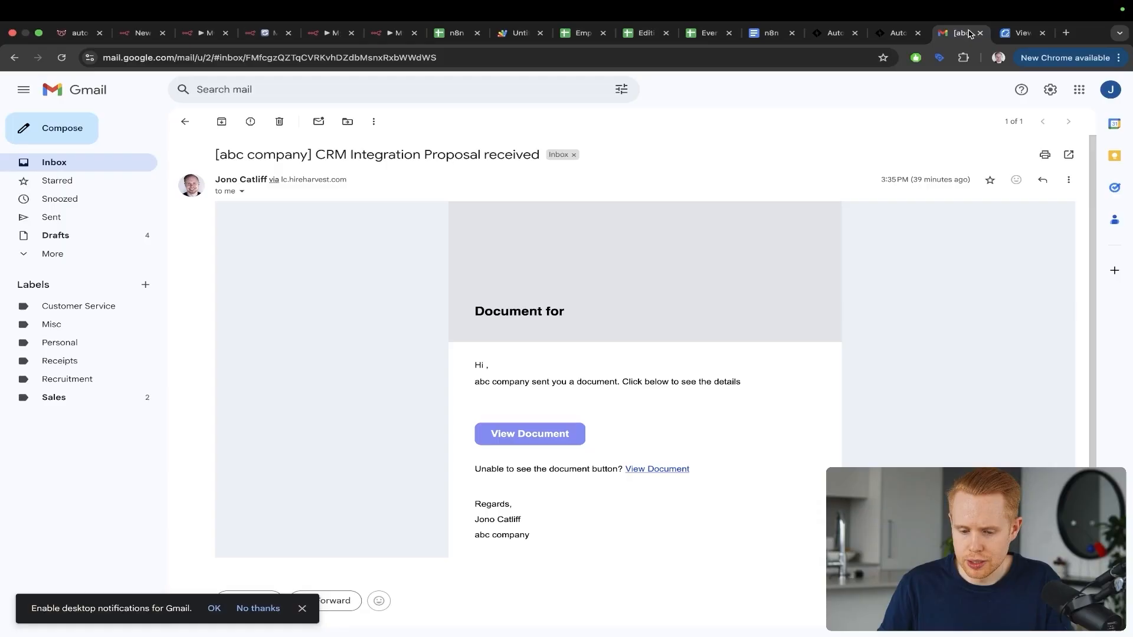
Step: Read the new 'Thanks for inquiring with ABC company!' email in the Gmail inbox
left_click(186, 122)
left_click(376, 186)
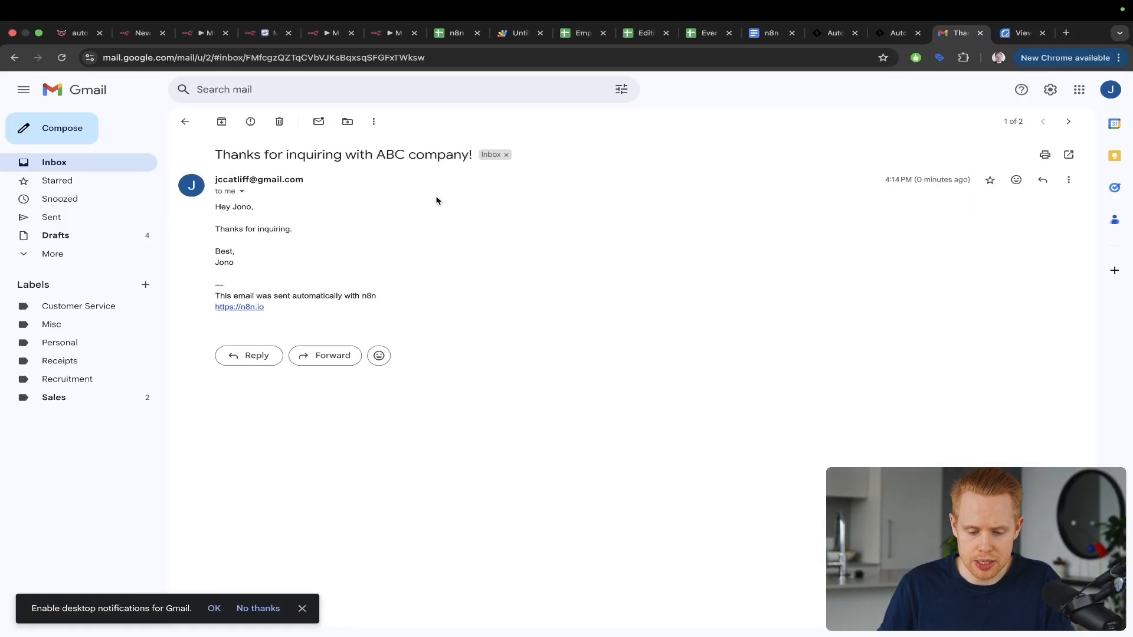
left_click_drag(584, 207, 324, 228)
key("z")
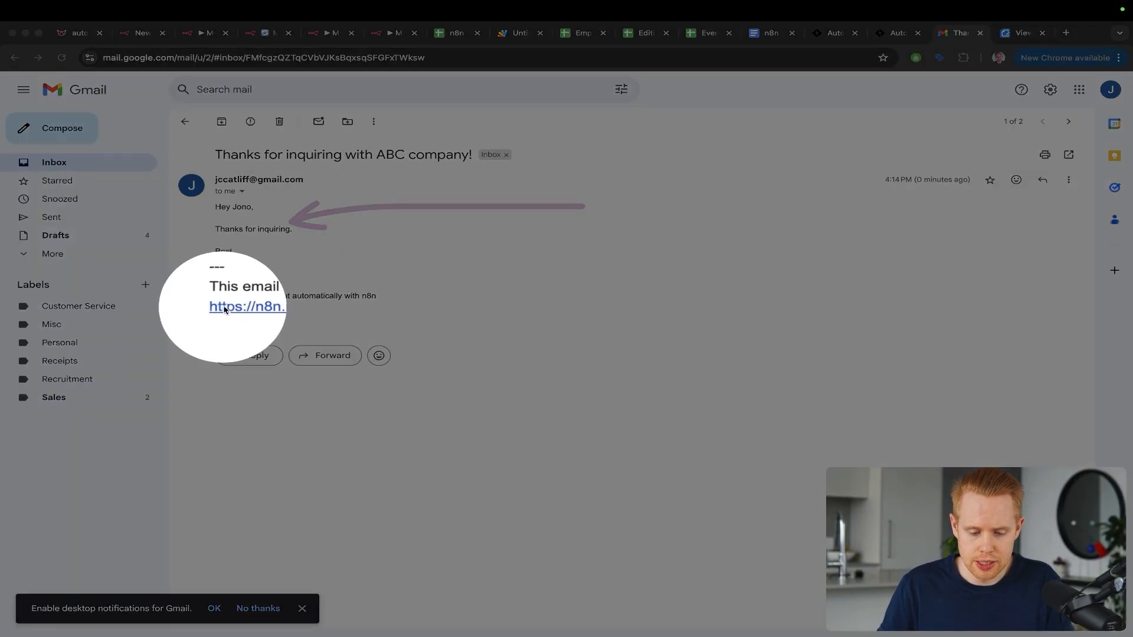
key("Escape")
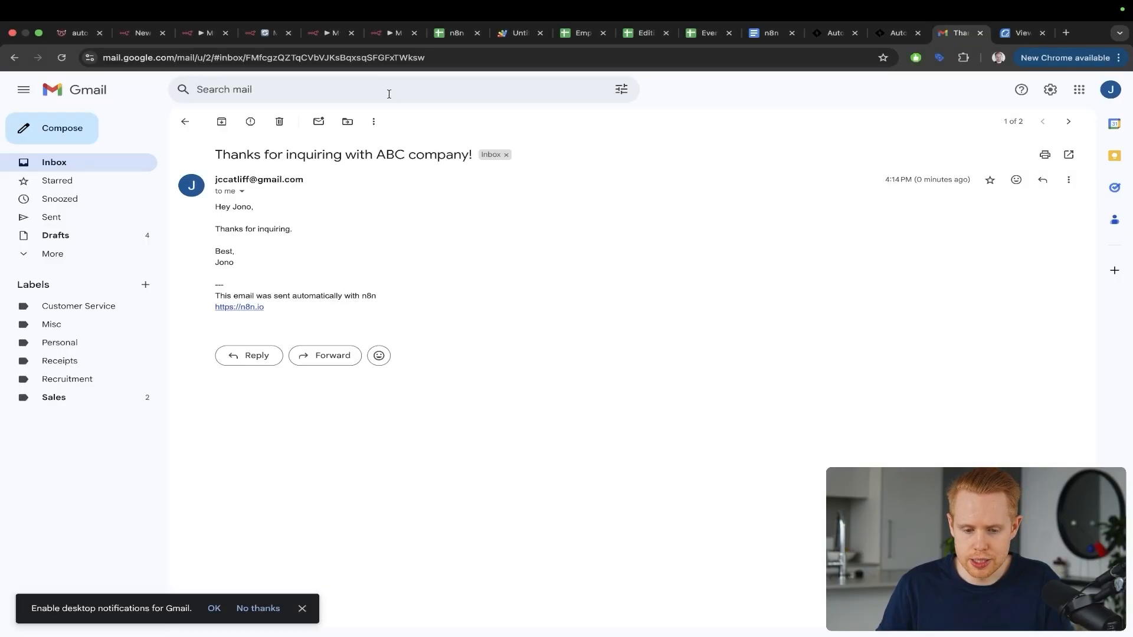
left_click(395, 32)
Step: Add the Append n8n Attribution option to the Gmail node, leaving its toggle off
double_click(817, 333)
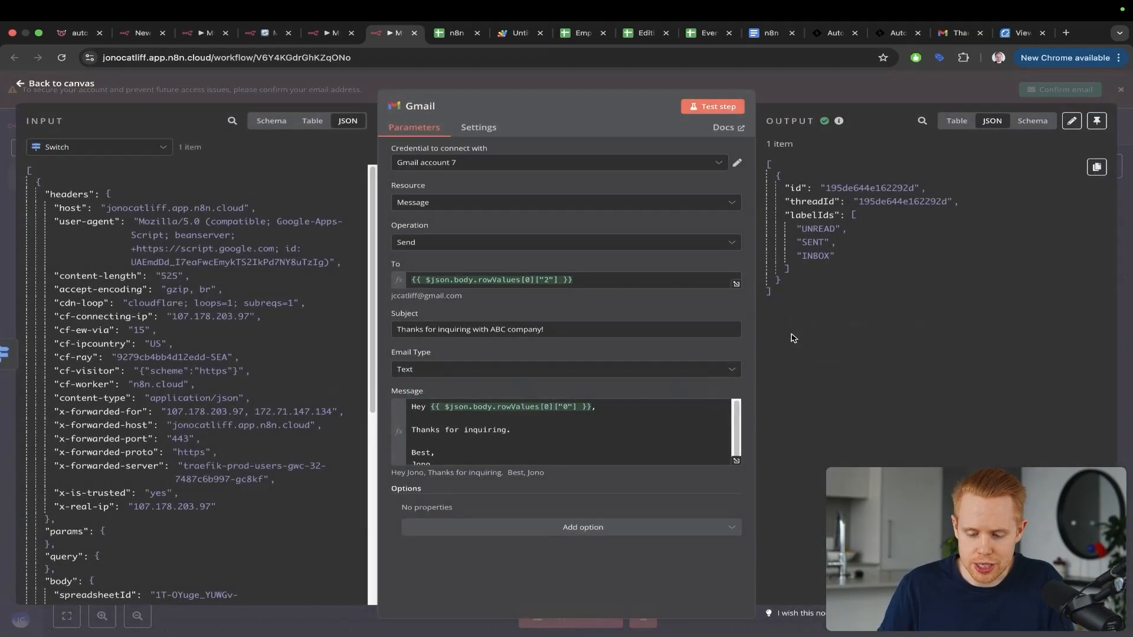
left_click(511, 525)
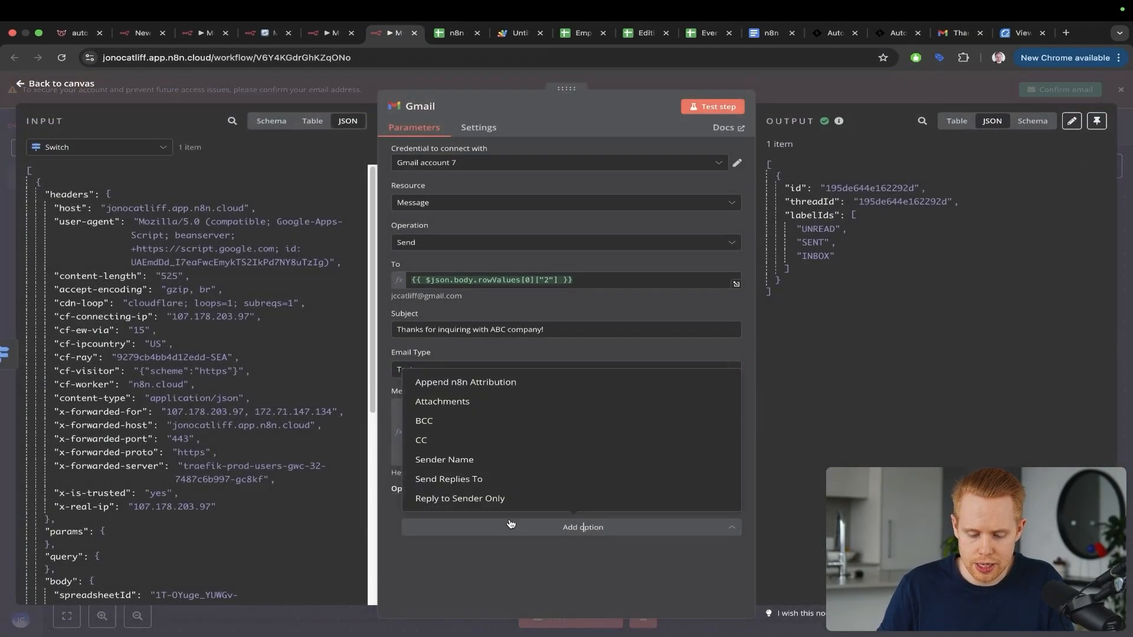
left_click(466, 382)
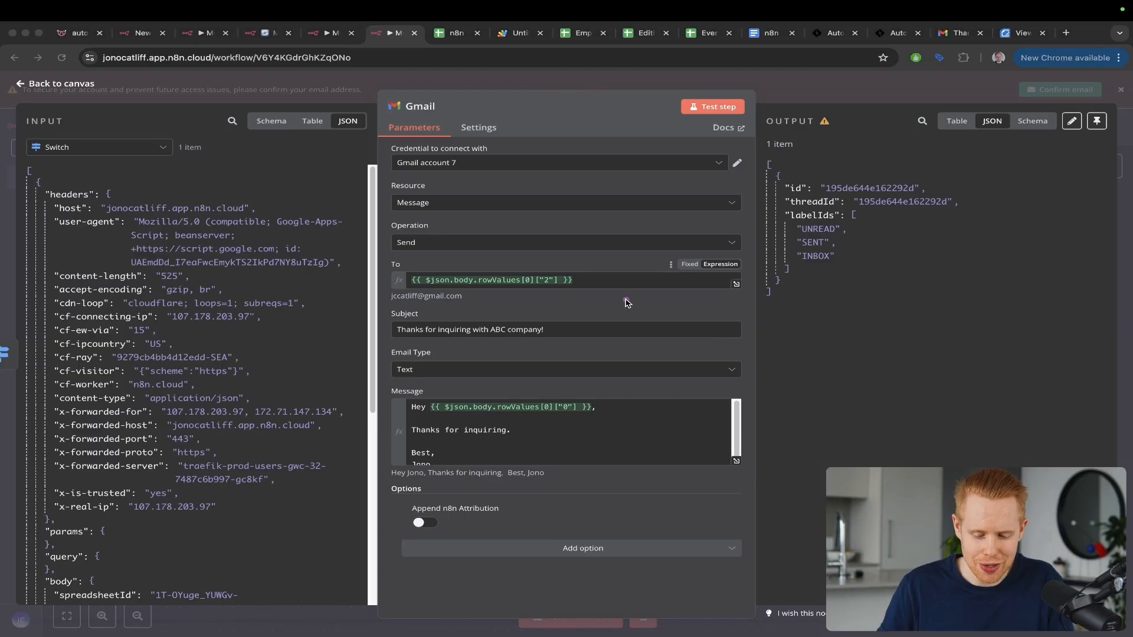
left_click(1125, 224)
scroll(829, 243, "down", 3)
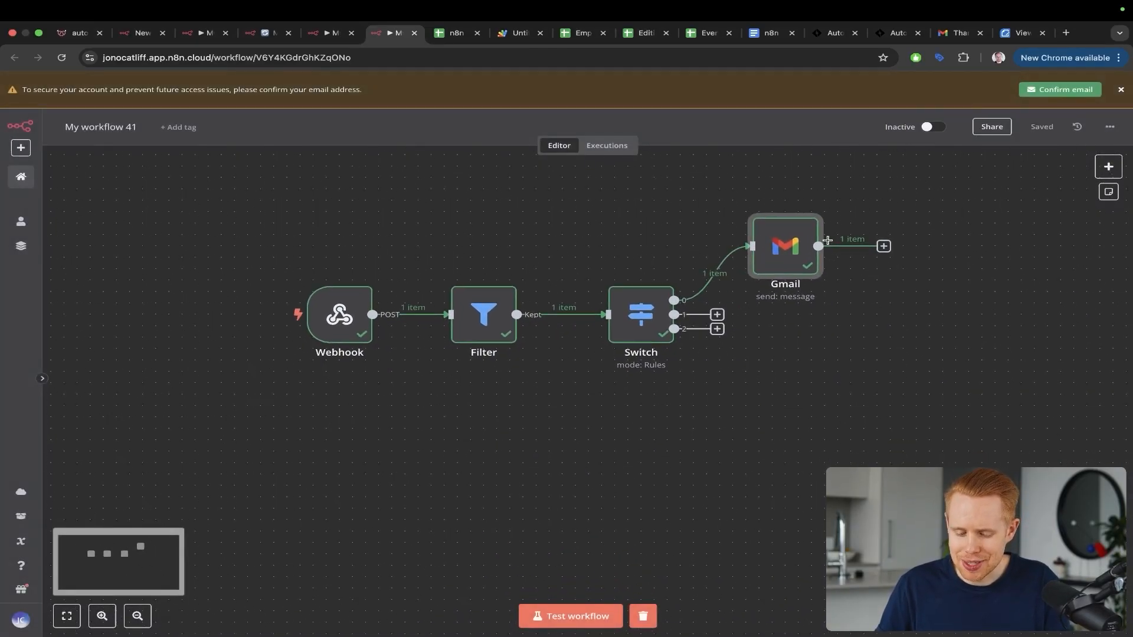
scroll(829, 243, "right", 5)
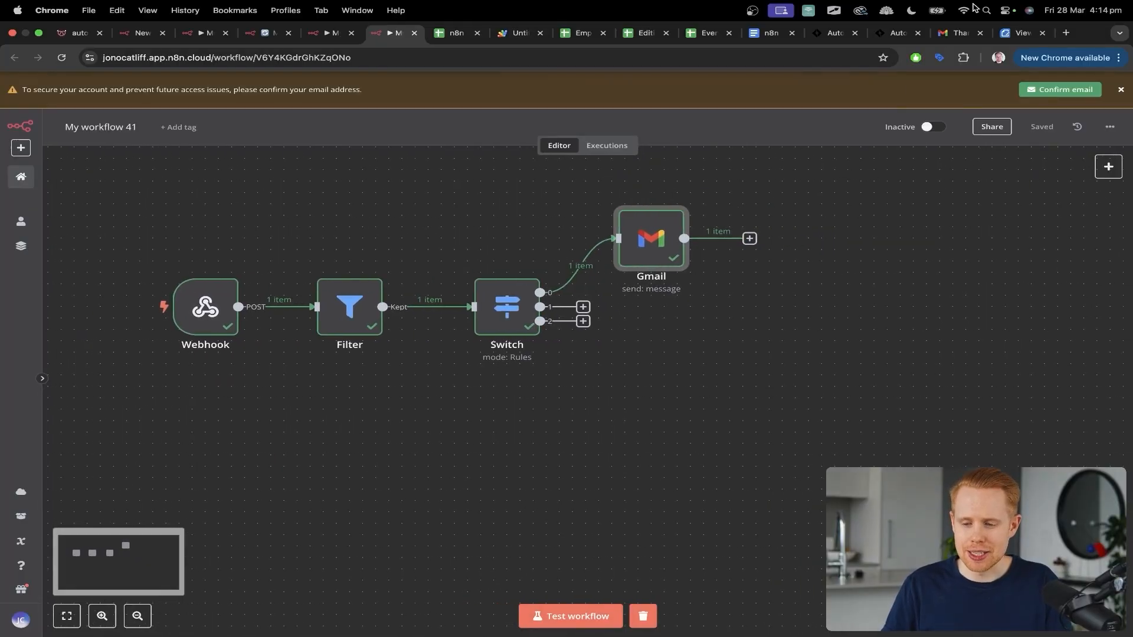
left_click(1025, 35)
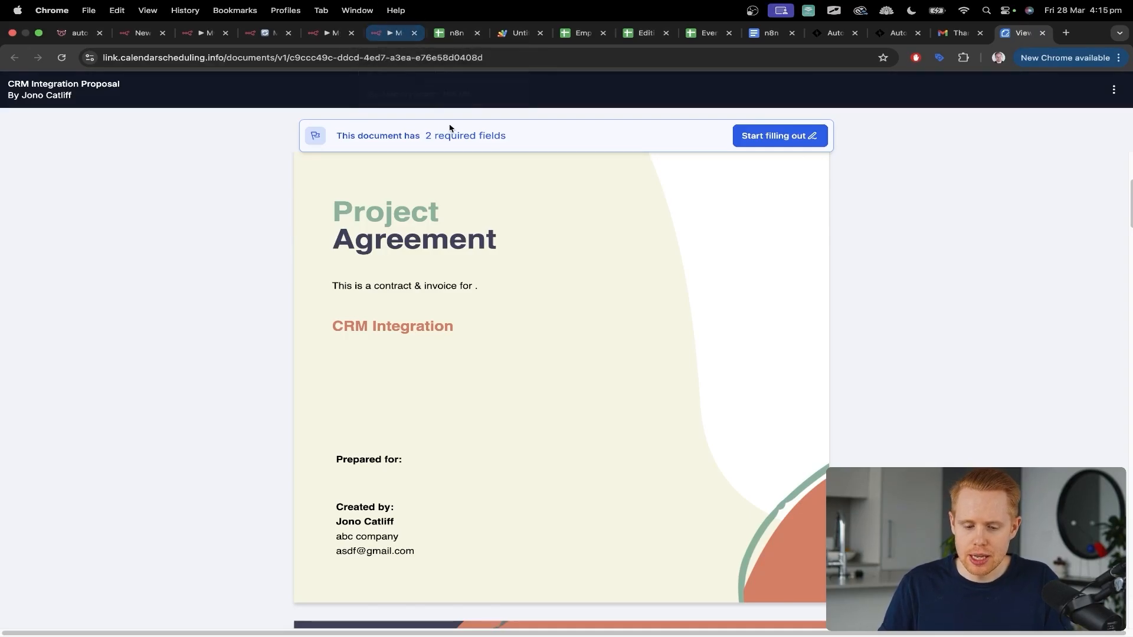
scroll(498, 258, "up", 5)
scroll(498, 258, "up", 1)
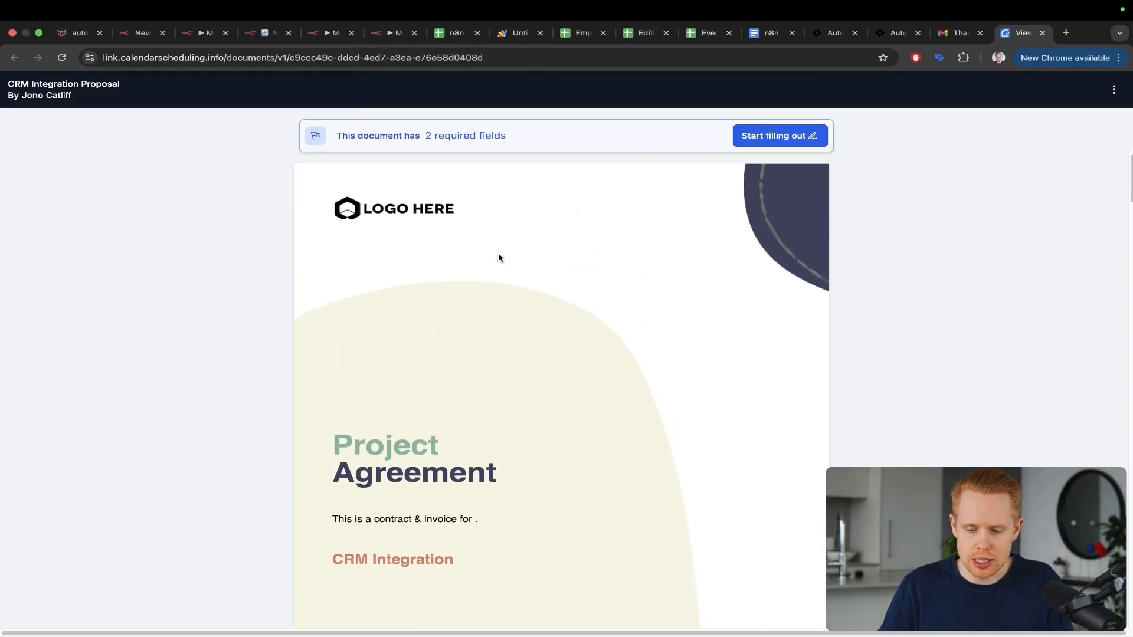
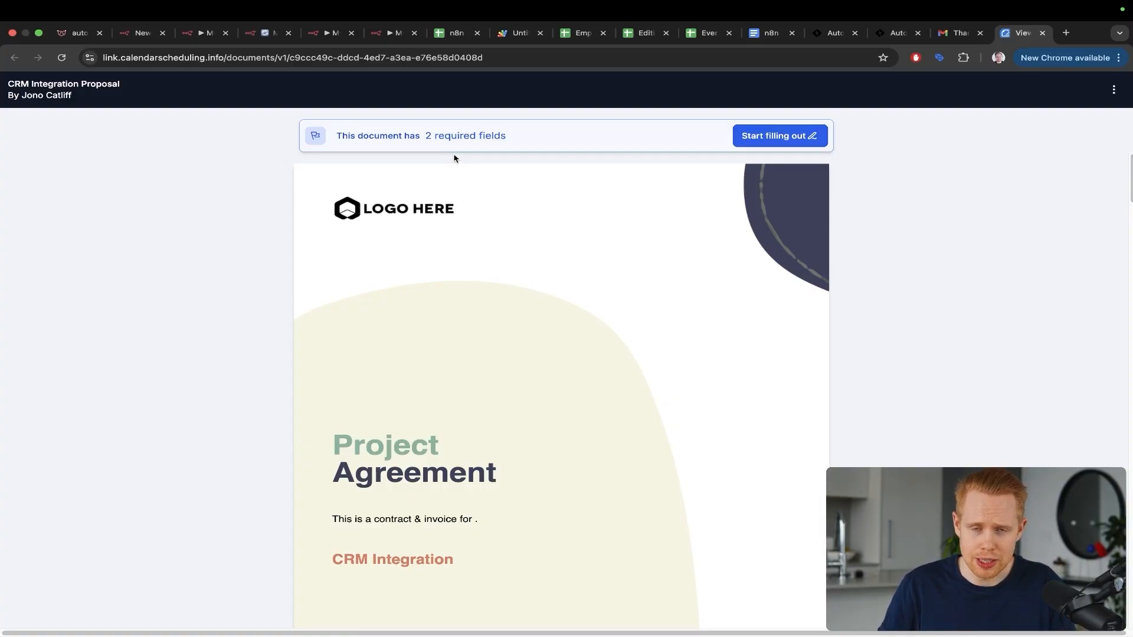
Step: Return to the n8n editor showing the successful Webhook→Filter→Switch→Gmail run
left_click(387, 34)
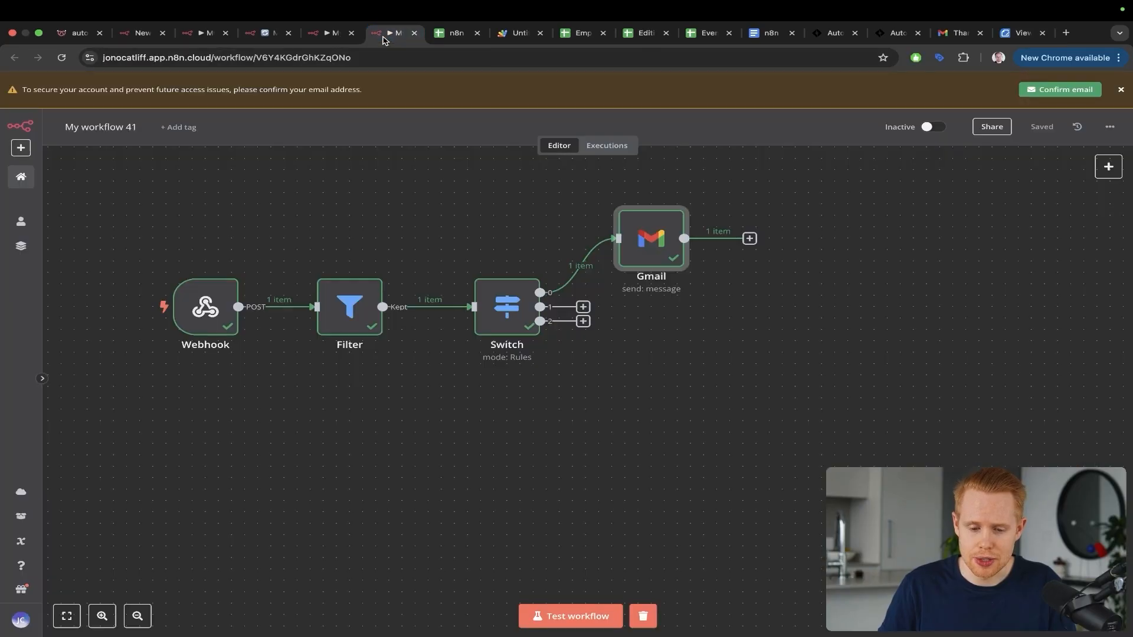
Step: Add an HTTP Request node on the Switch's third output and set its method to POST
left_click(583, 322)
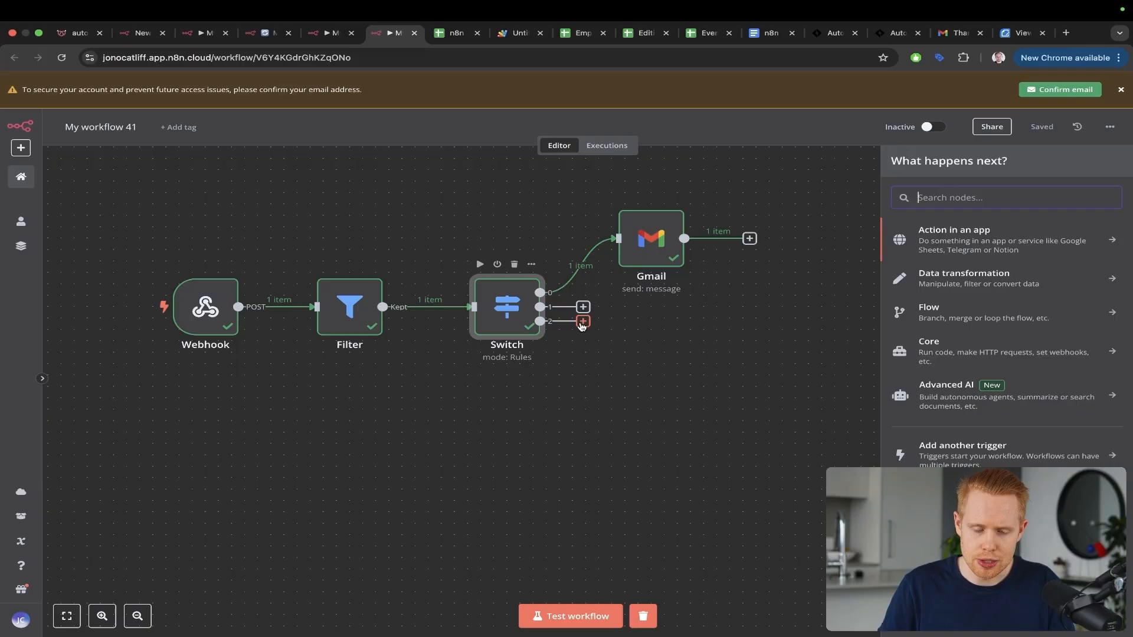
type("http")
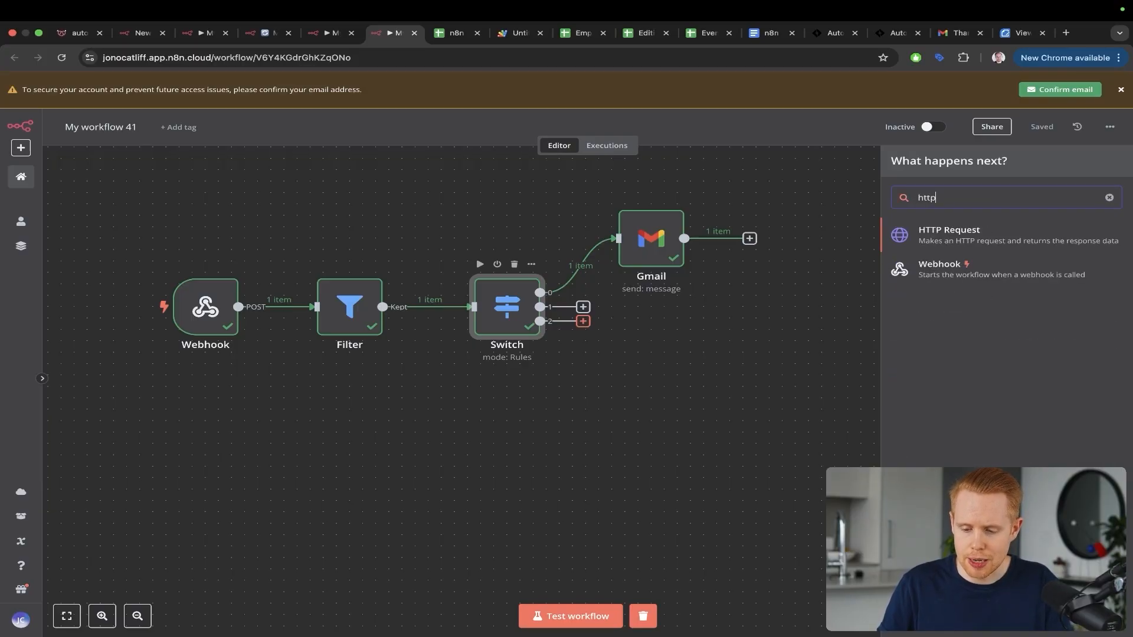
left_click(935, 223)
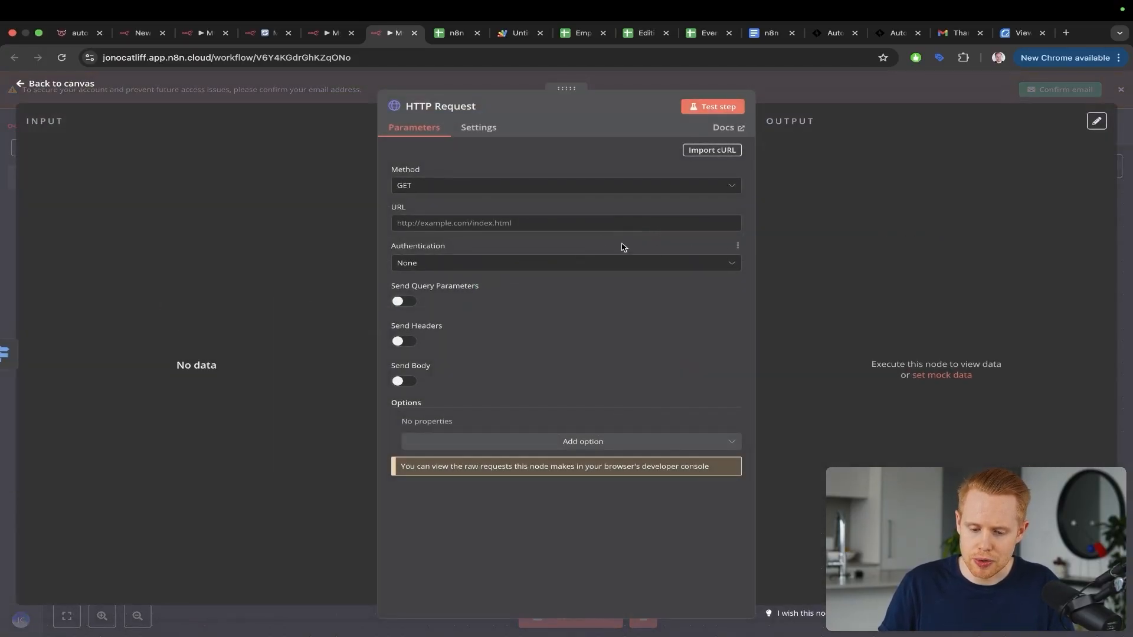
left_click(488, 185)
left_click(454, 320)
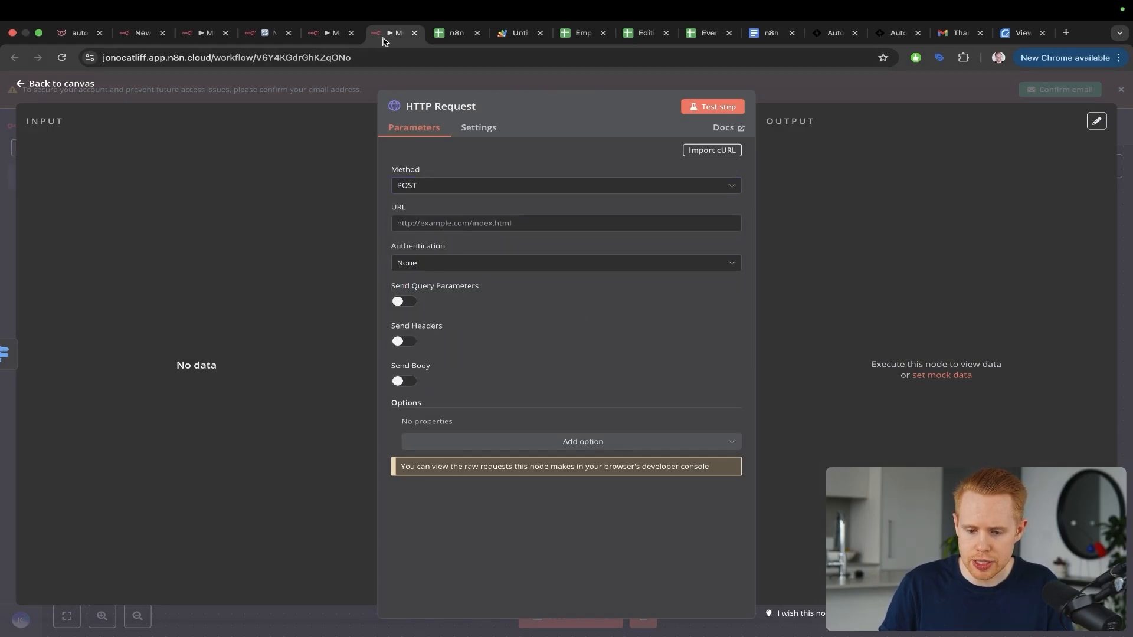
left_click_drag(395, 33, 826, 42)
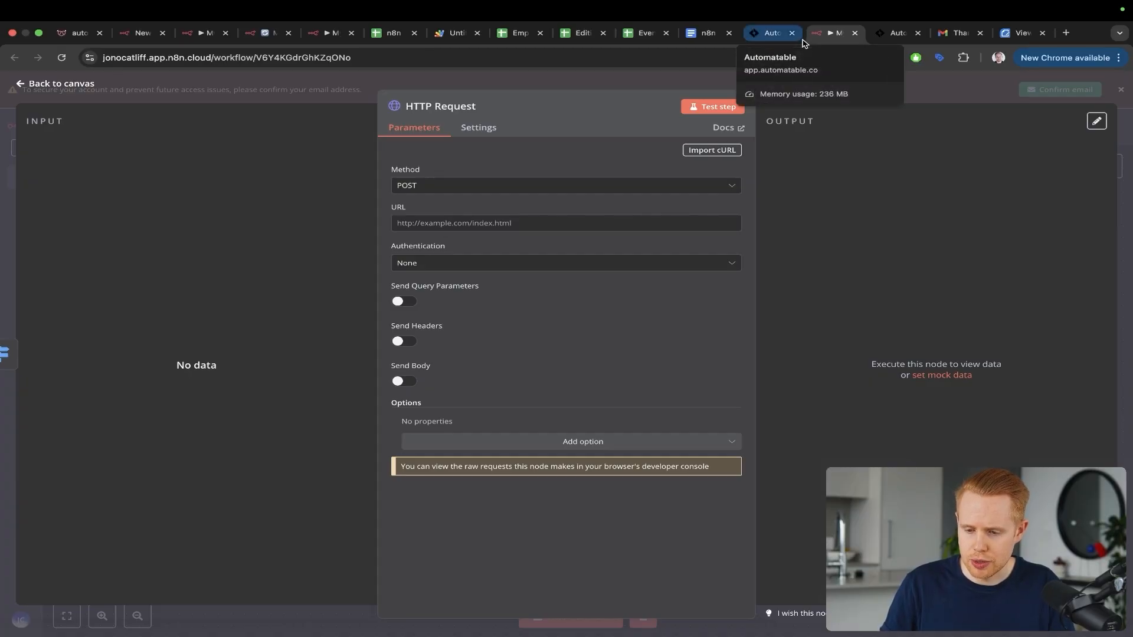
Step: Open the CRM Integration Proposal under Documents & Contracts Templates, scroll through it, and go back
left_click(798, 41)
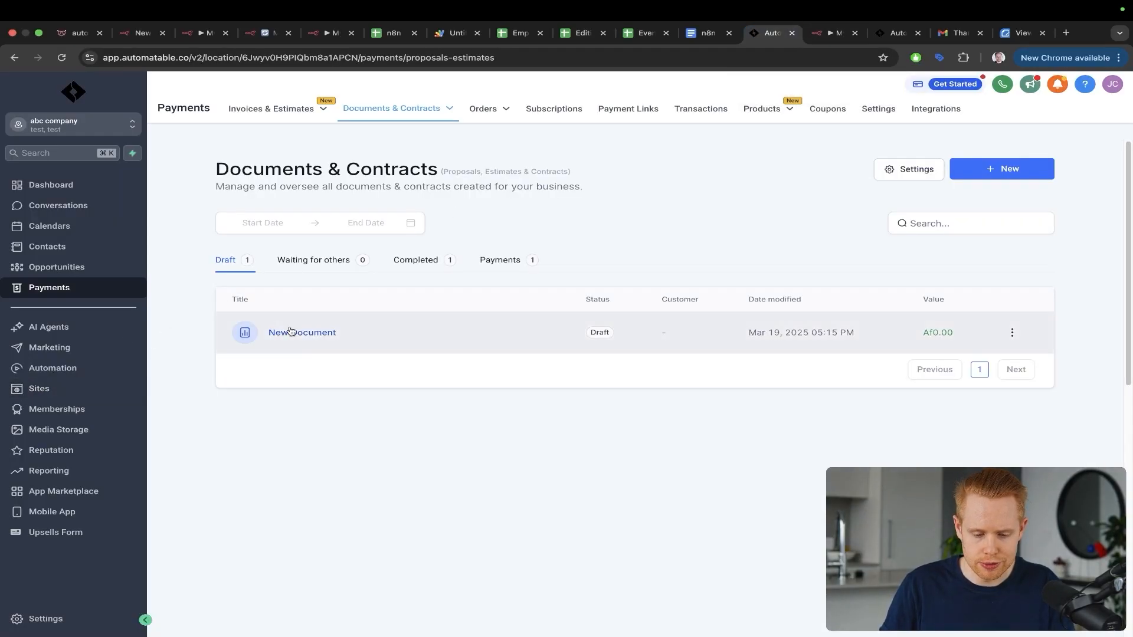
mouse_move(429, 118)
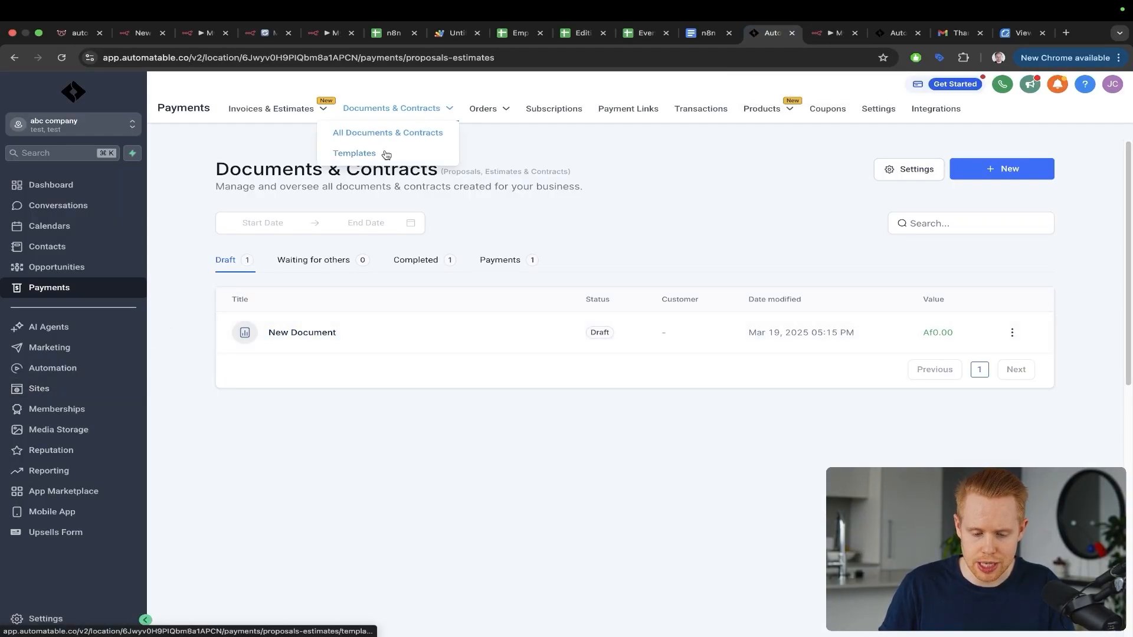
left_click(348, 154)
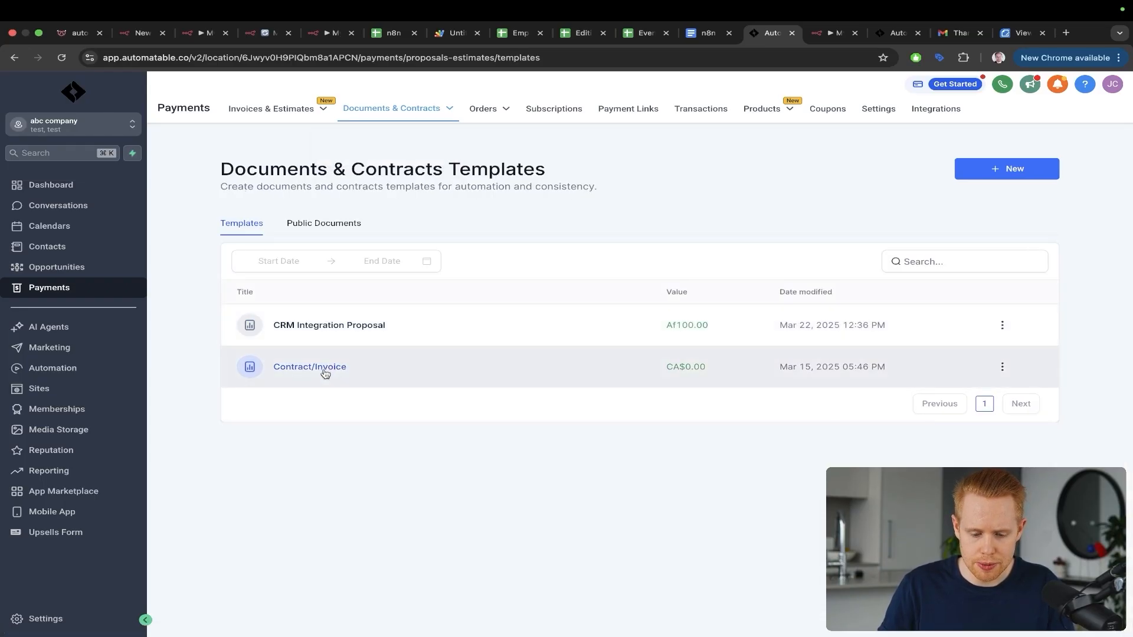
left_click(324, 327)
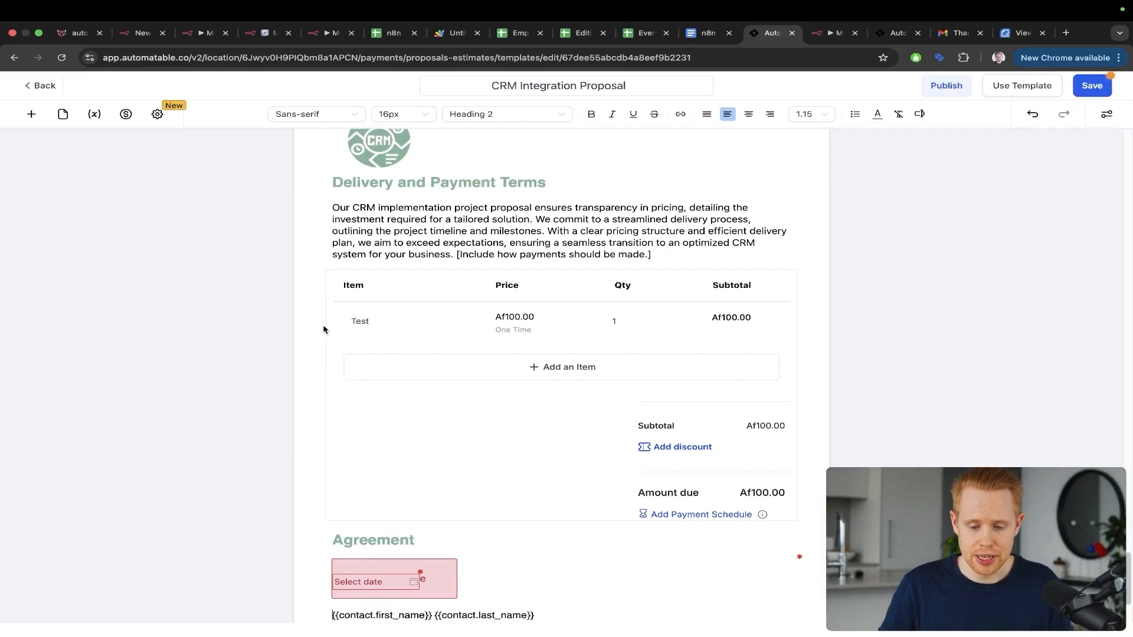
scroll(323, 330, "up", 20)
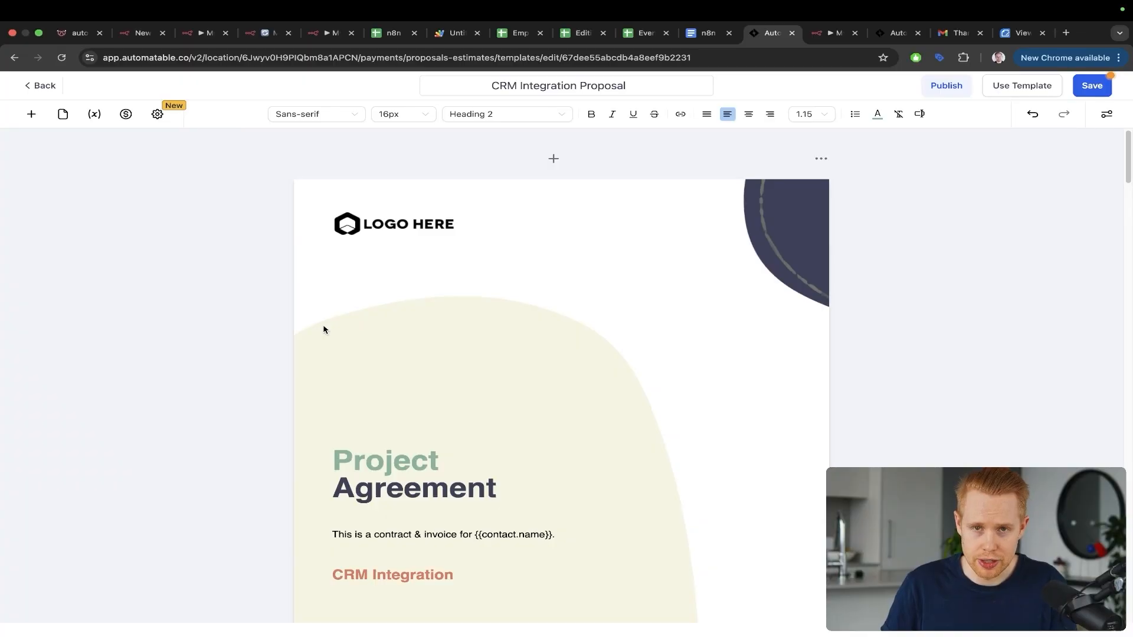
scroll(321, 319, "down", 3)
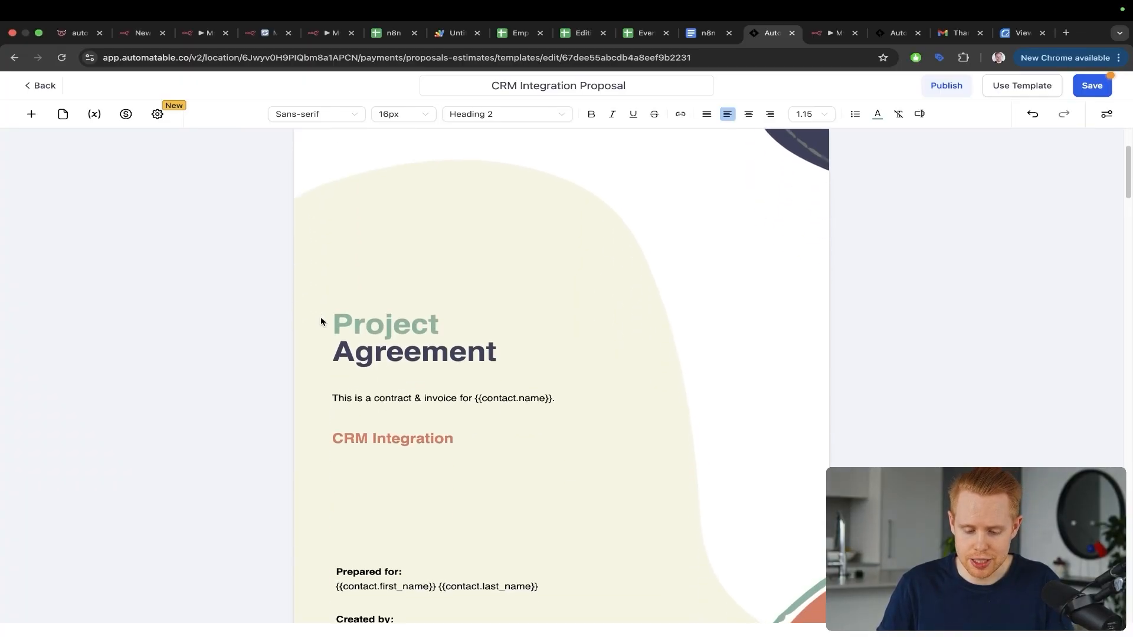
scroll(295, 284, "down", 20)
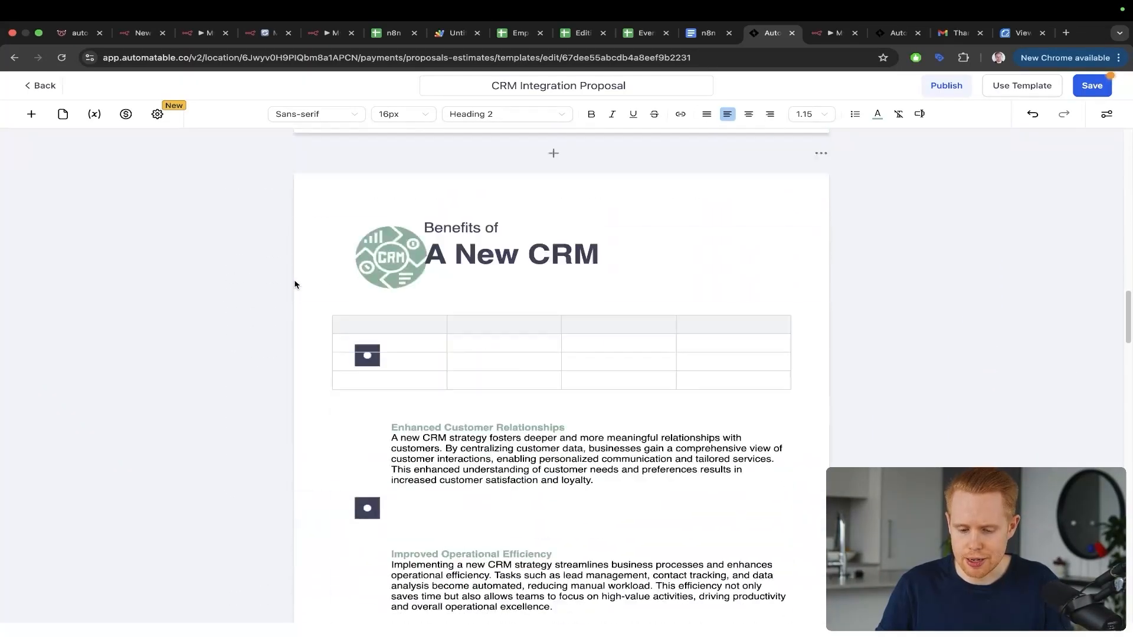
scroll(295, 284, "down", 8)
scroll(296, 284, "up", 15)
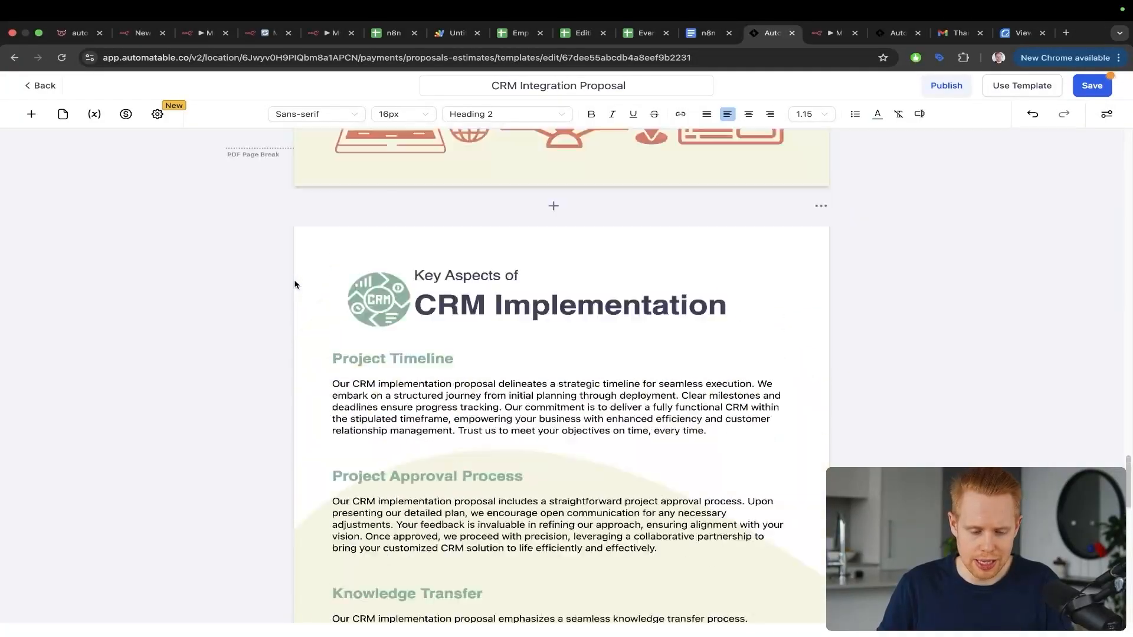
left_click(42, 86)
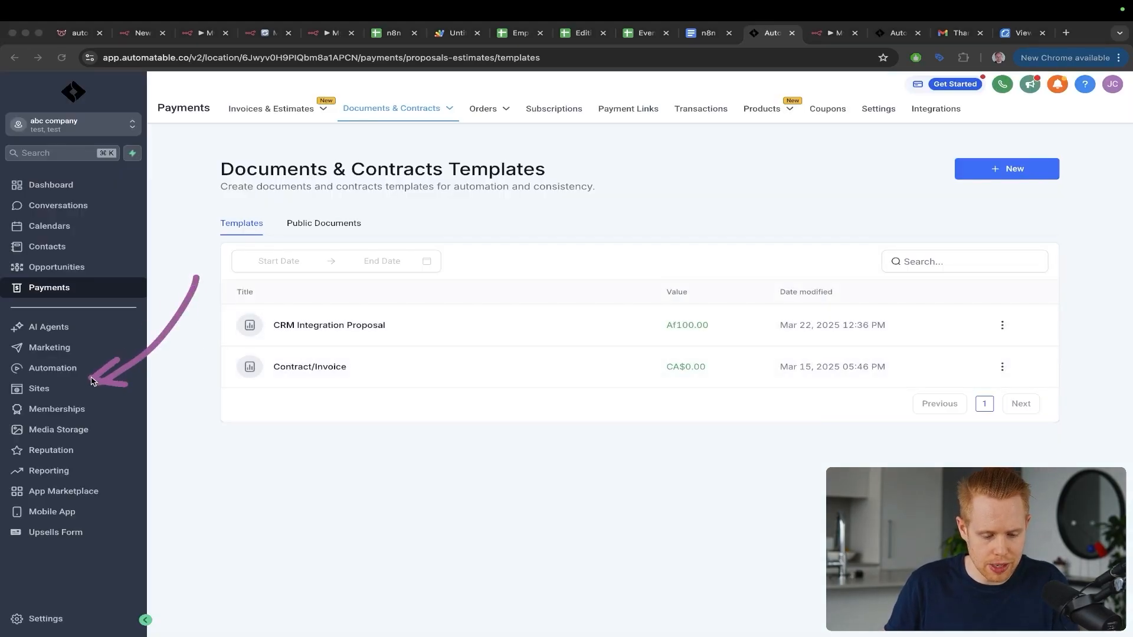
Step: View the Invoice workflow's Inbound Webhook trigger URL in Automatable, then return to n8n
left_click(65, 370)
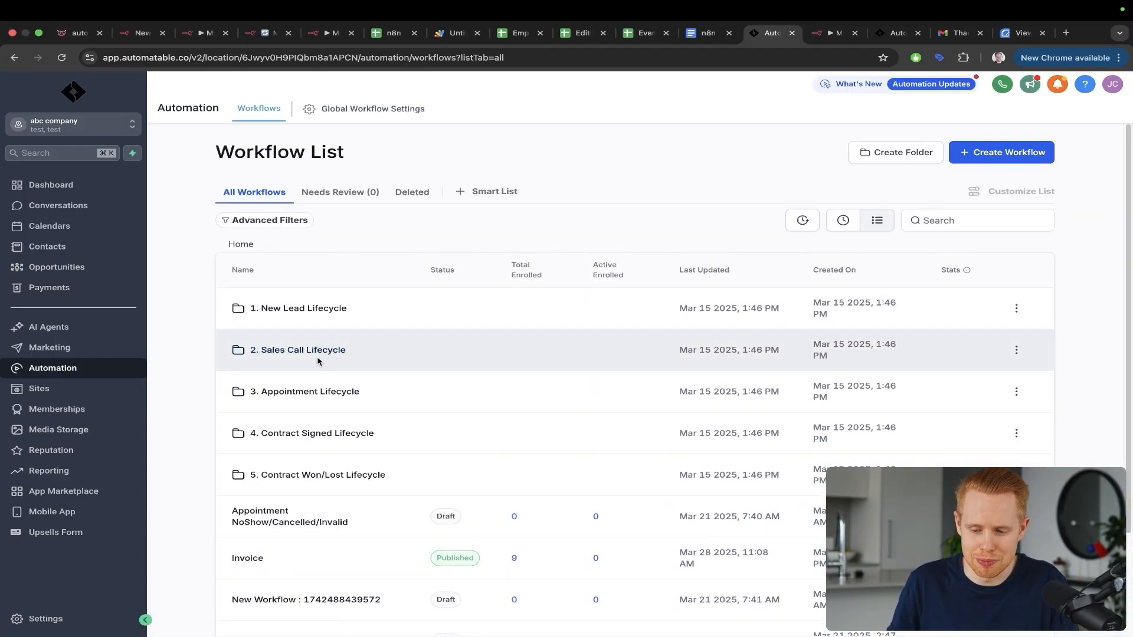
key("ctrl+Tab")
key("ctrl+Tab")
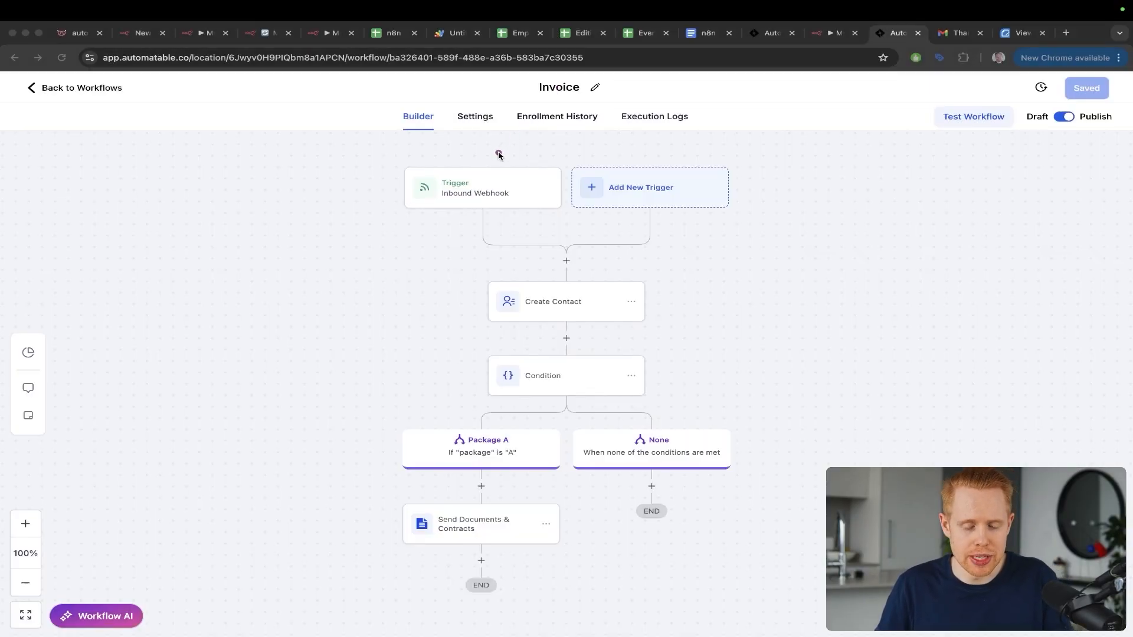
left_click(489, 182)
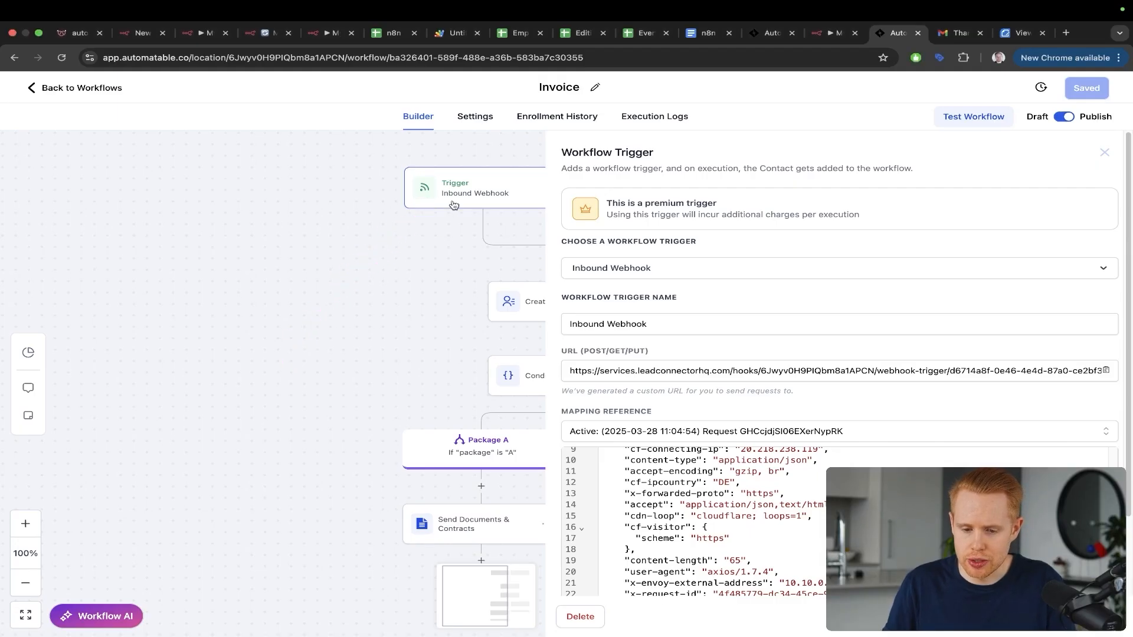
key("ctrl+shift+Tab")
Step: Rearrange the workflow nodes on the canvas and reopen the HTTP Request node's settings
key("Escape")
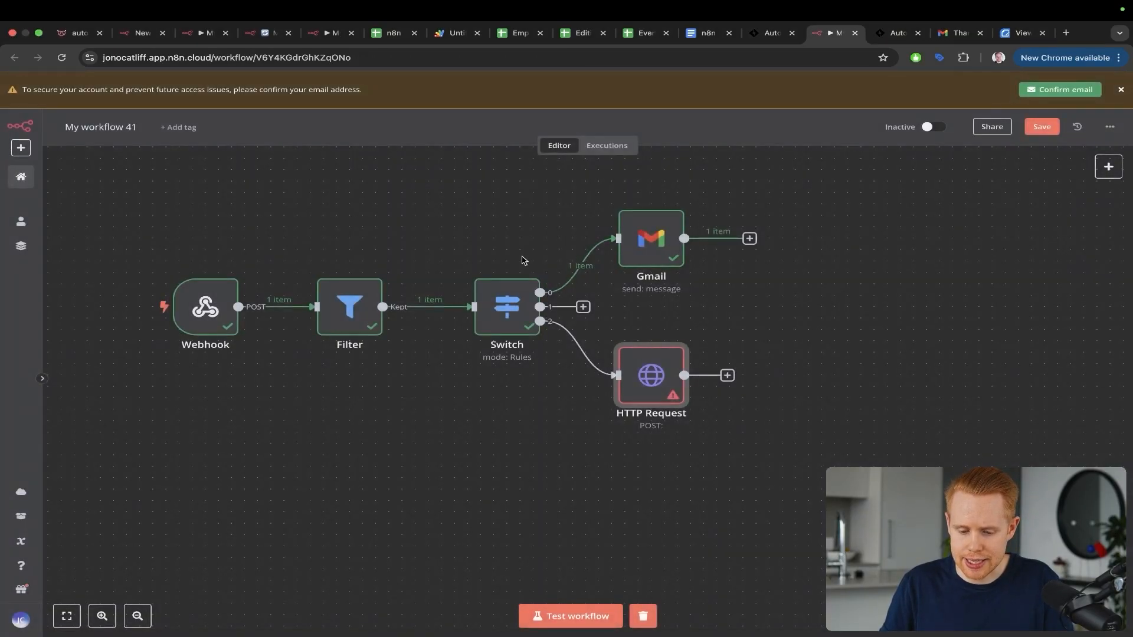
key("ctrl+a")
left_click_drag(288, 169, 216, 279)
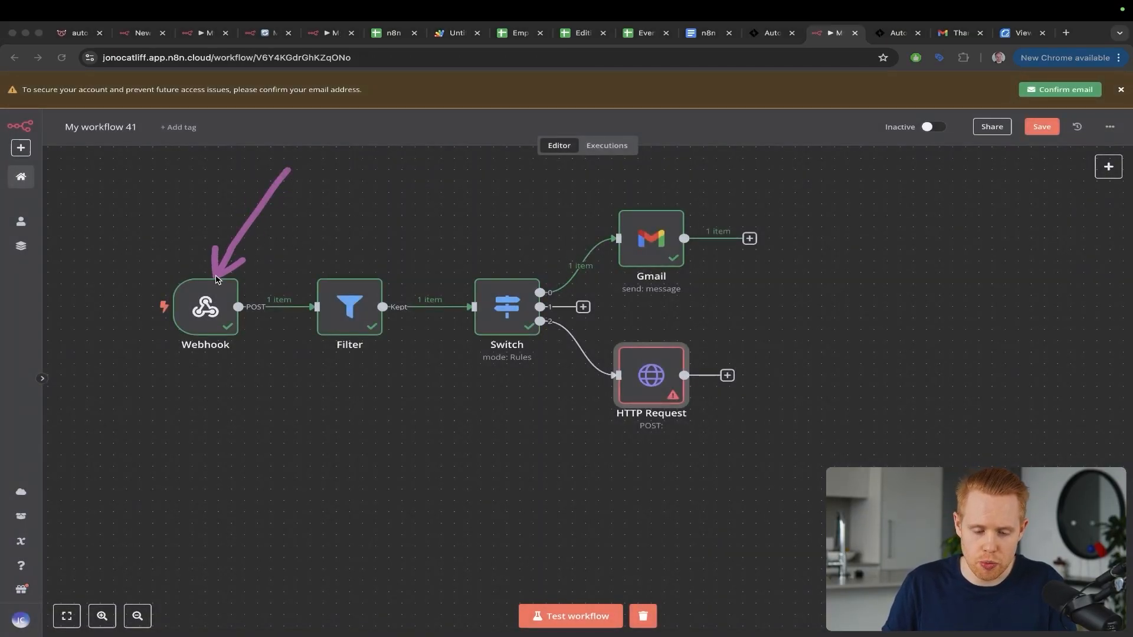
left_click_drag(234, 224, 628, 200)
left_click_drag(592, 193, 628, 203)
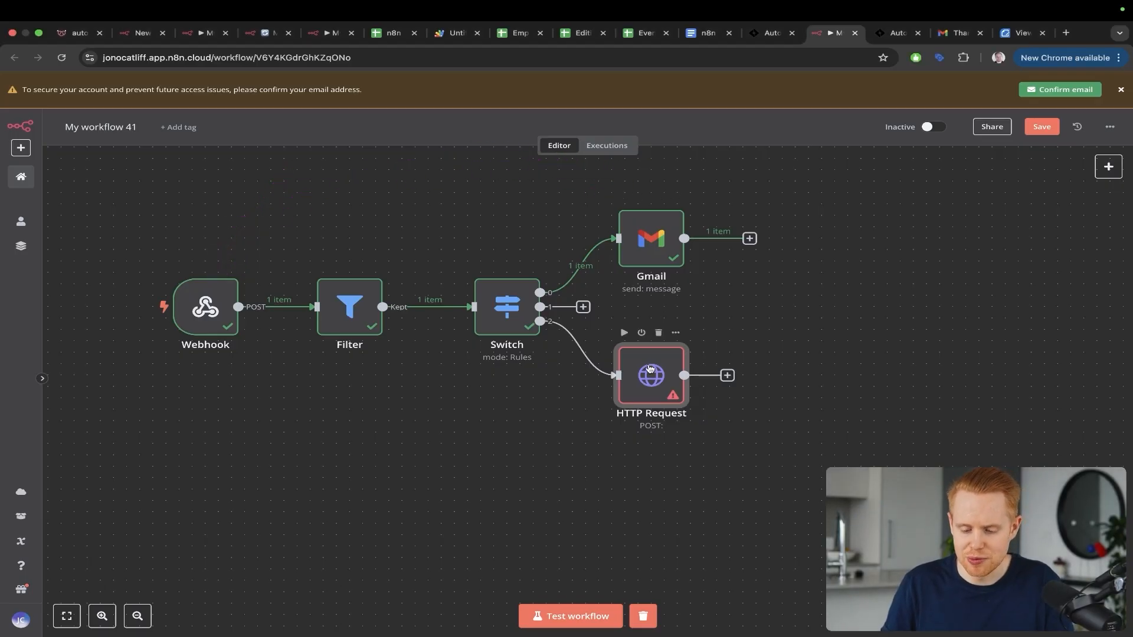
double_click(648, 389)
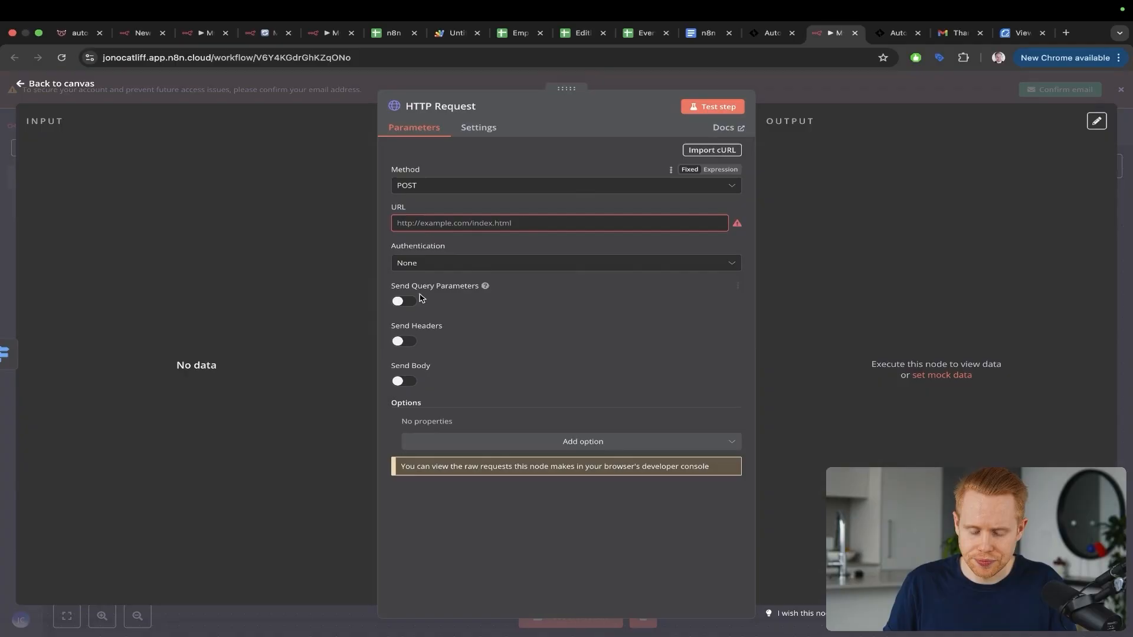
left_click_drag(273, 341, 391, 158)
Step: Paste the Automatable Invoice inbound webhook URL into the HTTP Request URL field
key("ctrl+Tab")
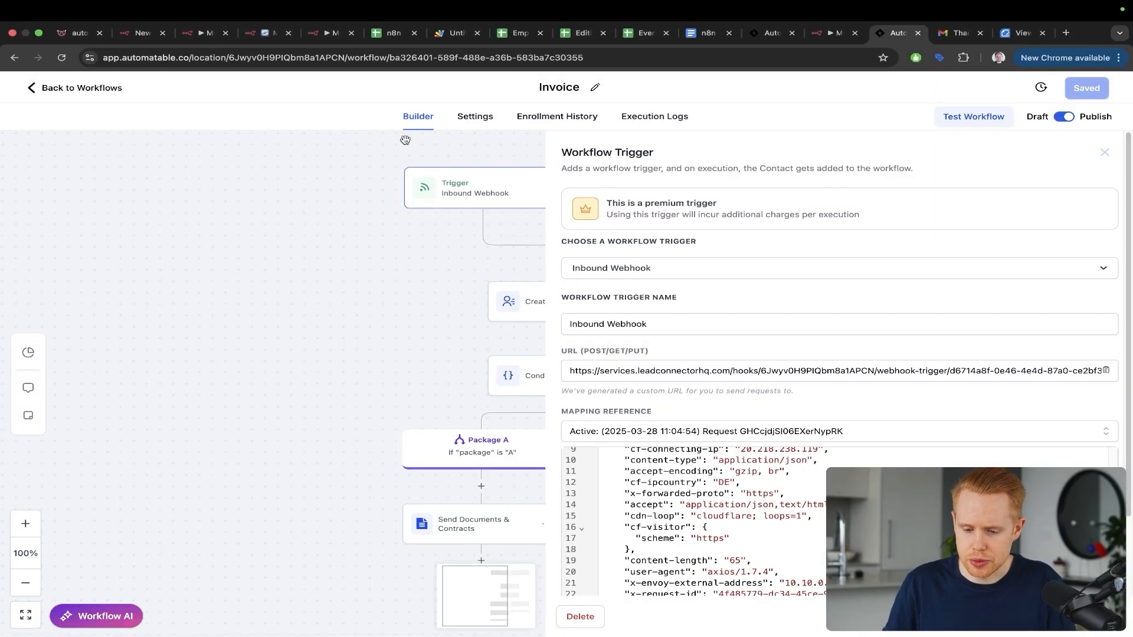
triple_click(671, 371)
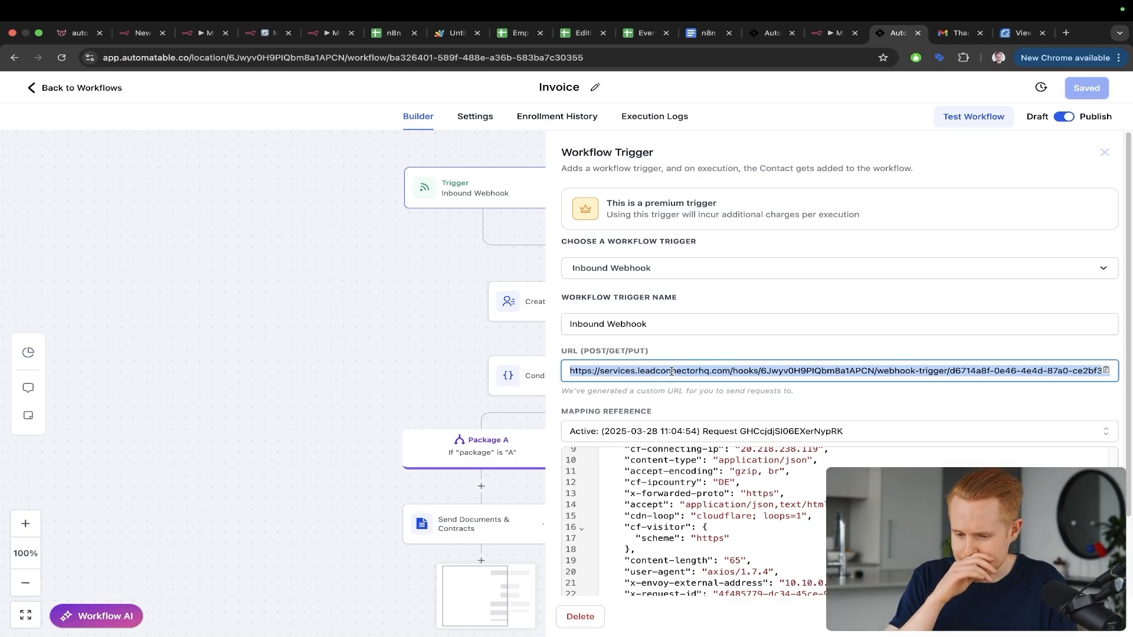
key("ctrl+shift+Tab")
left_click(455, 223)
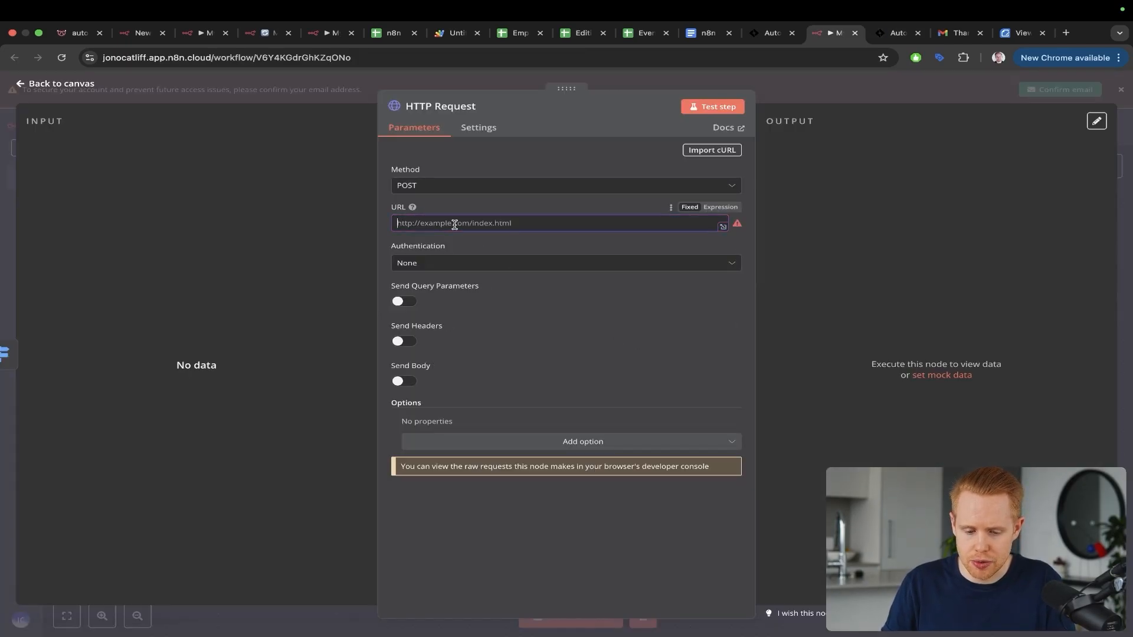
Step: Turn on the request body and add the email and package body parameters
left_click(406, 381)
scroll(498, 344, "down", 3)
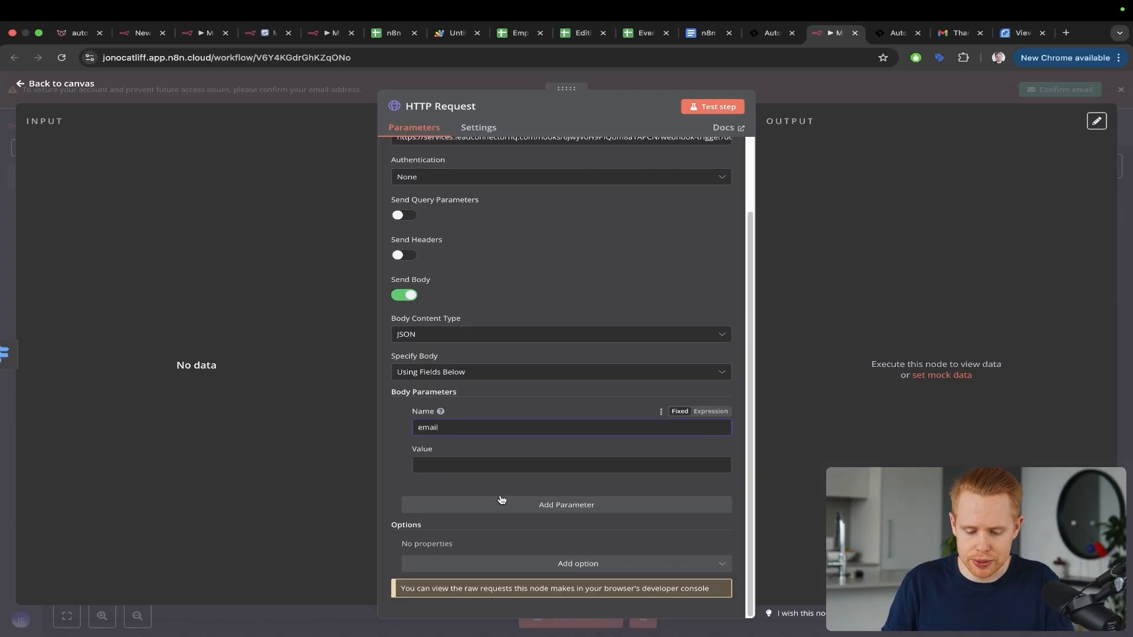
left_click(496, 510)
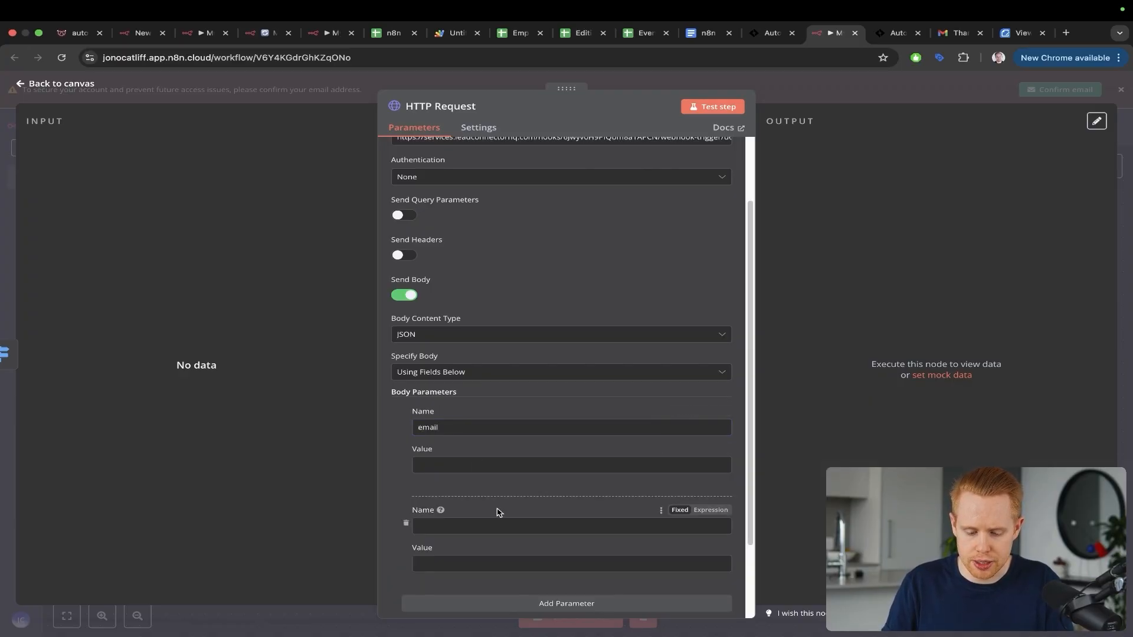
type("package")
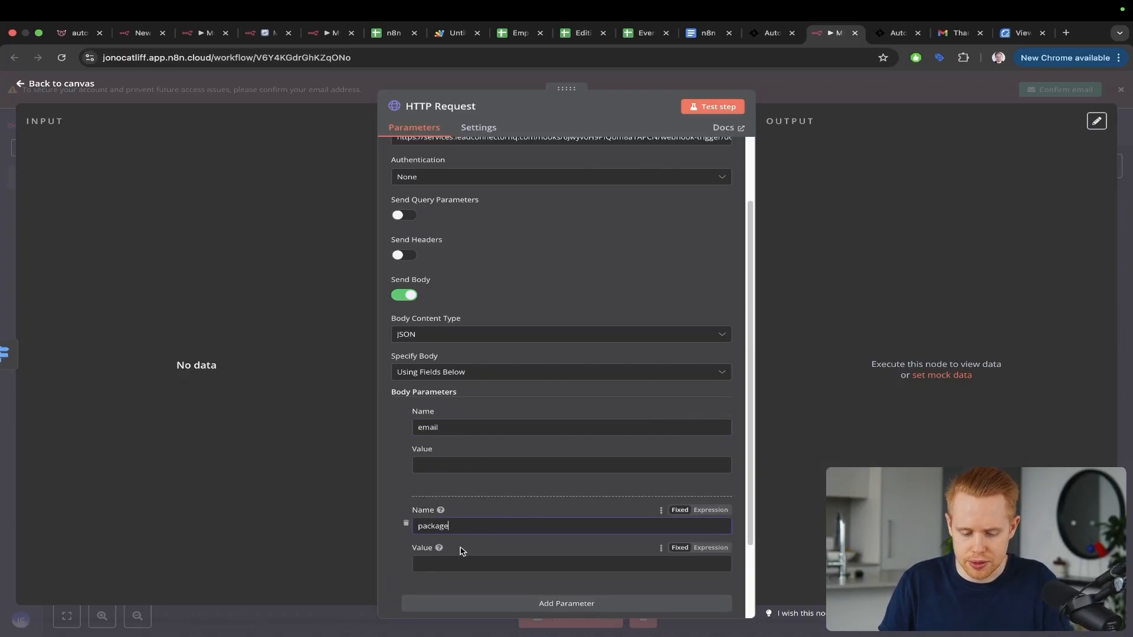
left_click(435, 464)
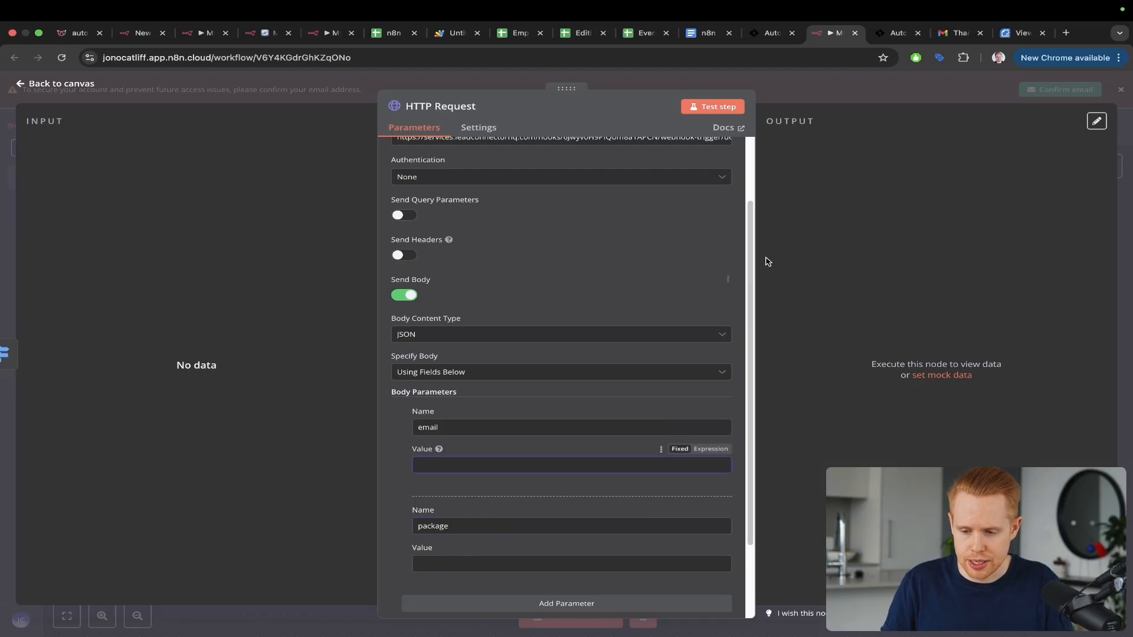
key("Escape")
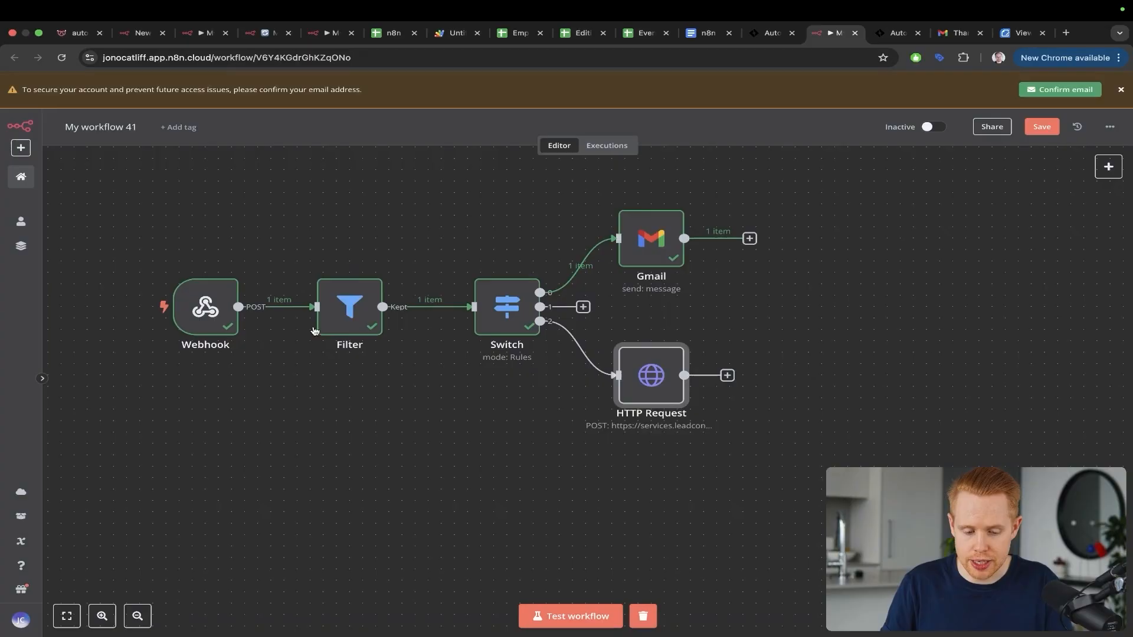
Step: Pin the Webhook's test output and edit the pinned JSON so columnStart is 9 instead of 7
double_click(202, 303)
key("Escape")
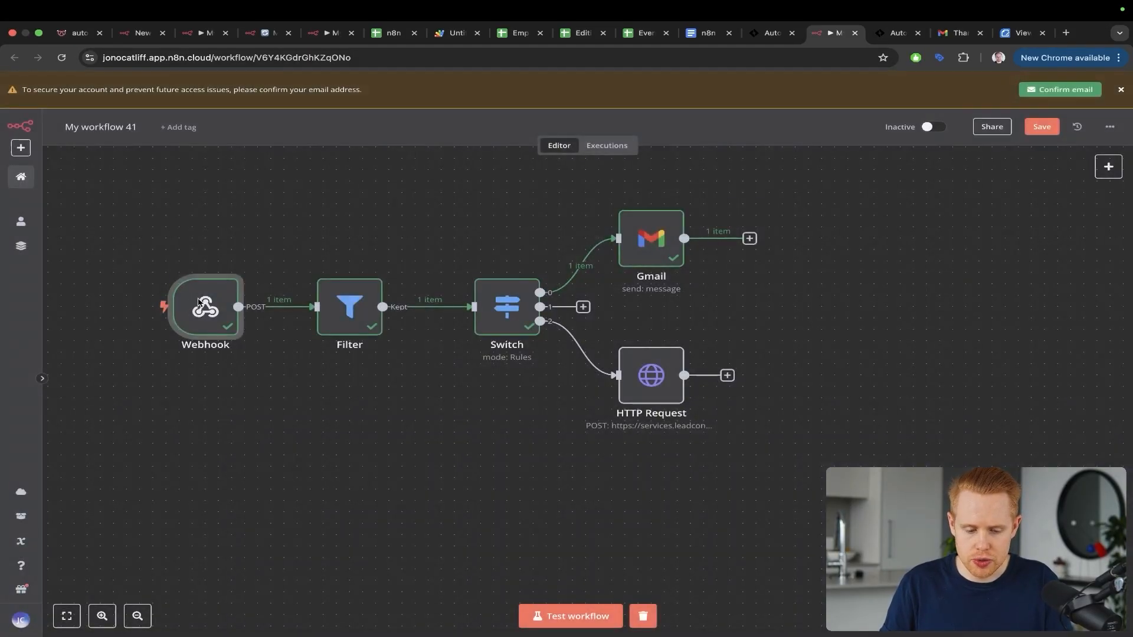
key("ctrl+a")
left_click_drag(275, 172, 198, 284)
key("Escape")
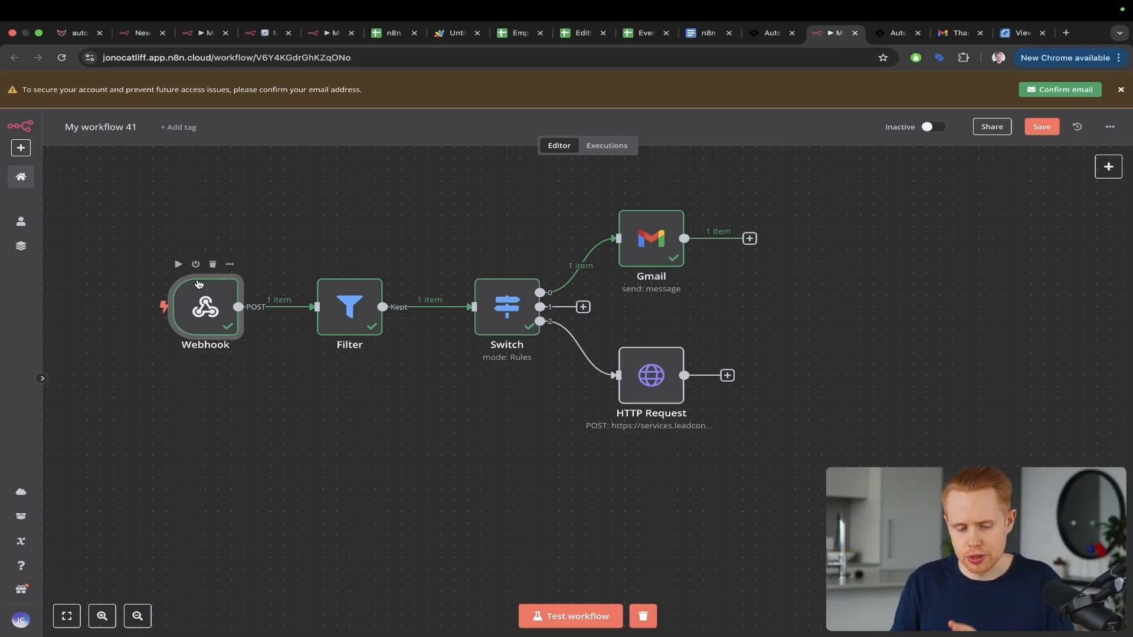
double_click(199, 285)
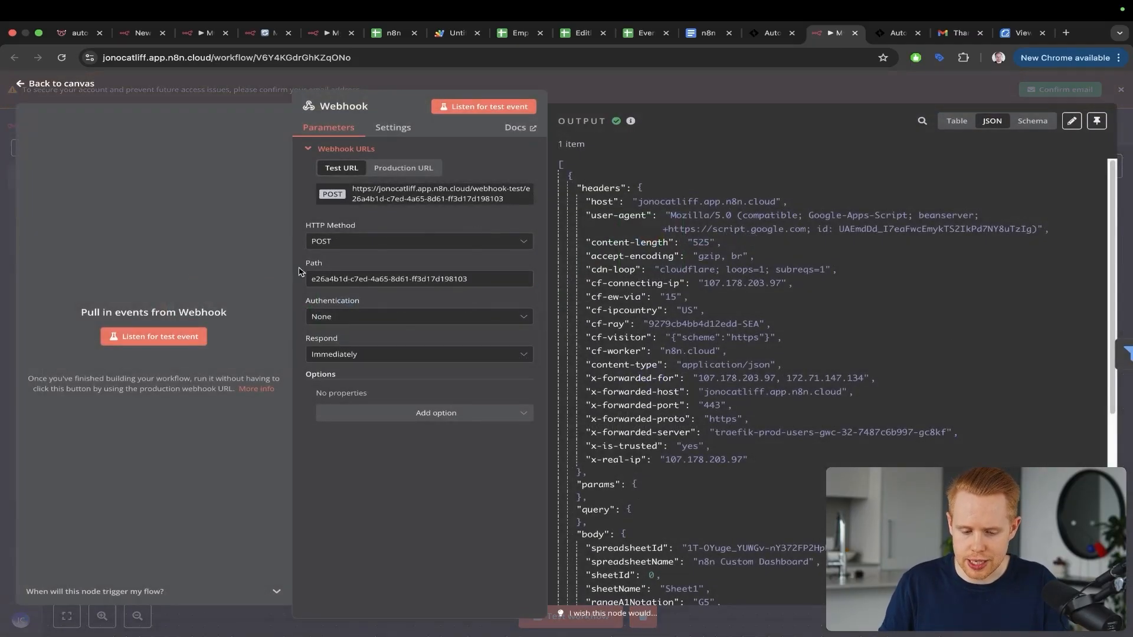
left_click(1096, 121)
left_click(1073, 145)
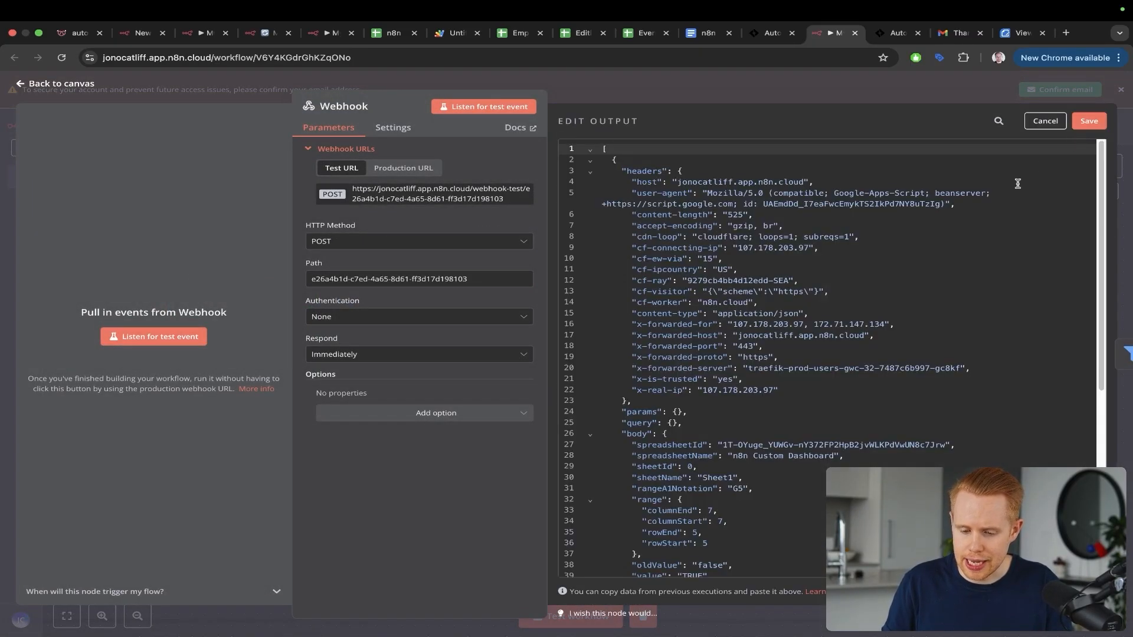
scroll(779, 330, "down", 5)
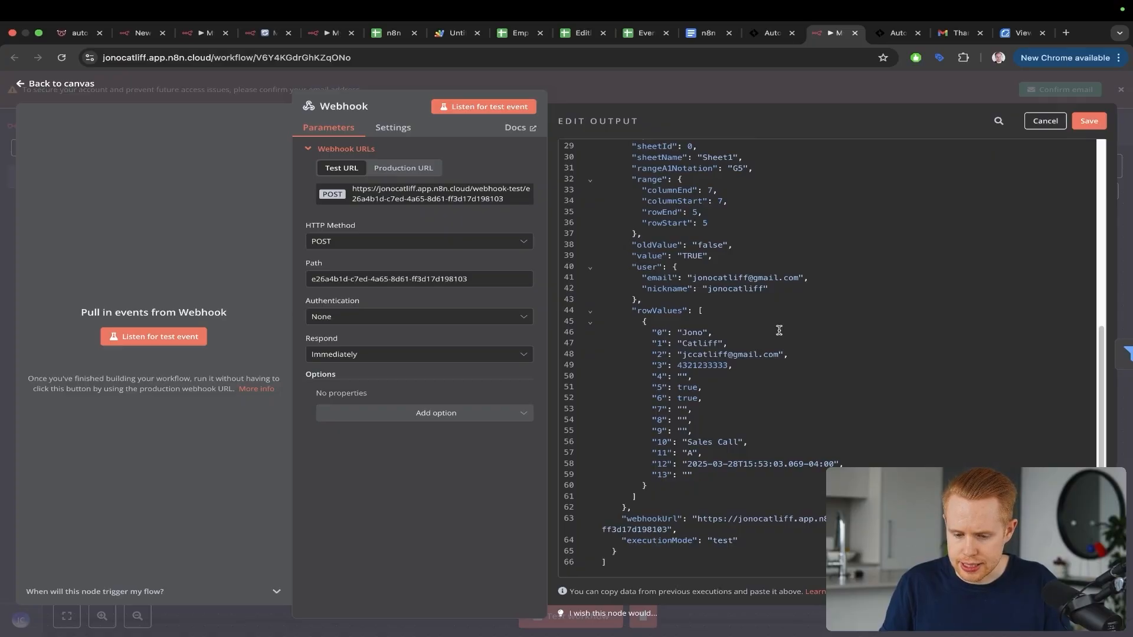
left_click(722, 202)
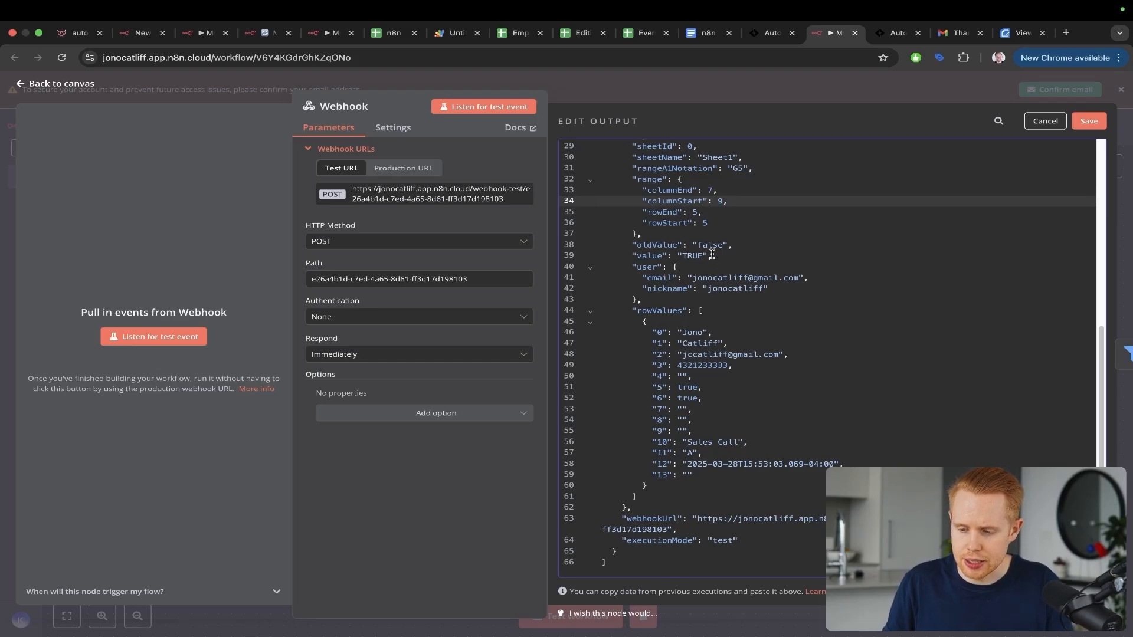
left_click(1090, 121)
Step: Arrange the nodes and run Test workflow so the item reaches the HTTP Request node
key("Escape")
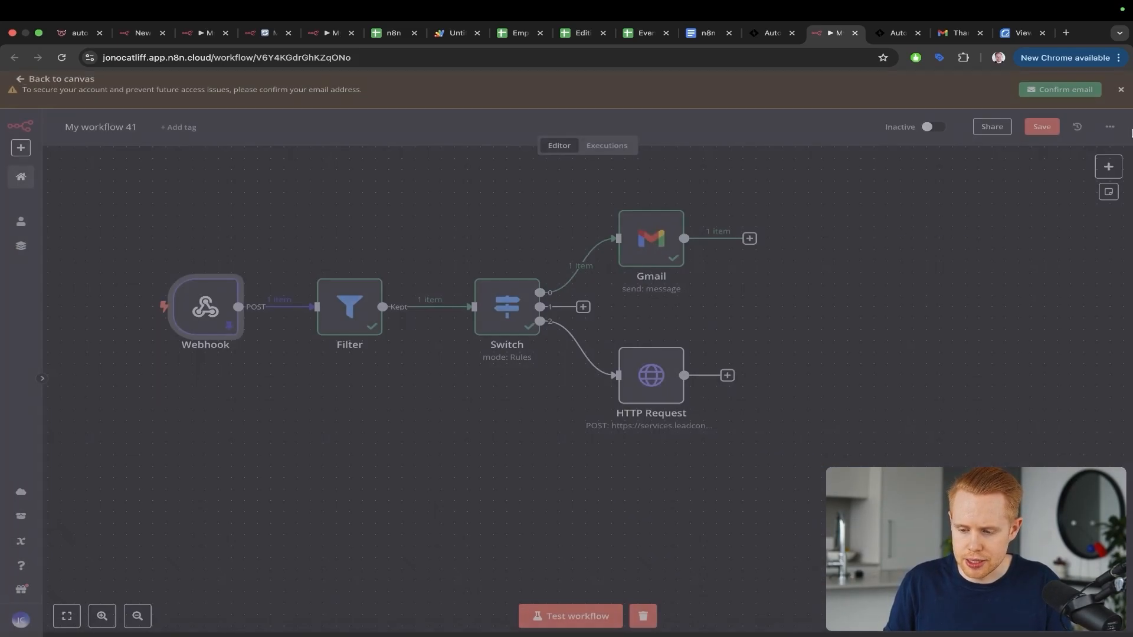
left_click_drag(660, 183, 525, 309)
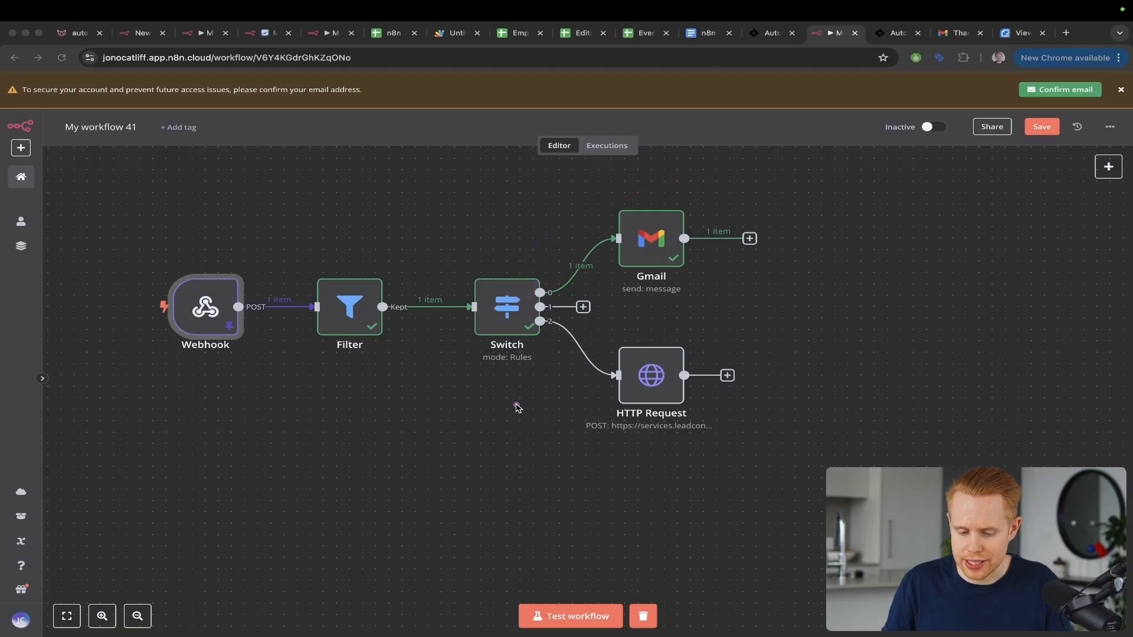
left_click_drag(517, 408, 597, 358)
left_click_drag(741, 292, 662, 353)
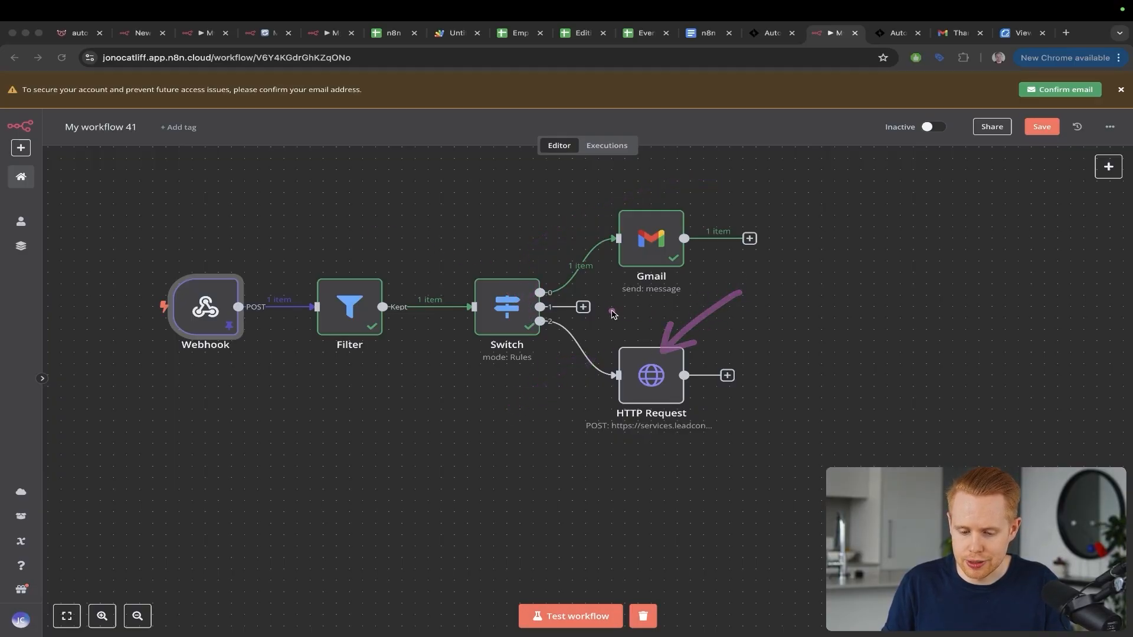
left_click_drag(437, 295, 565, 255)
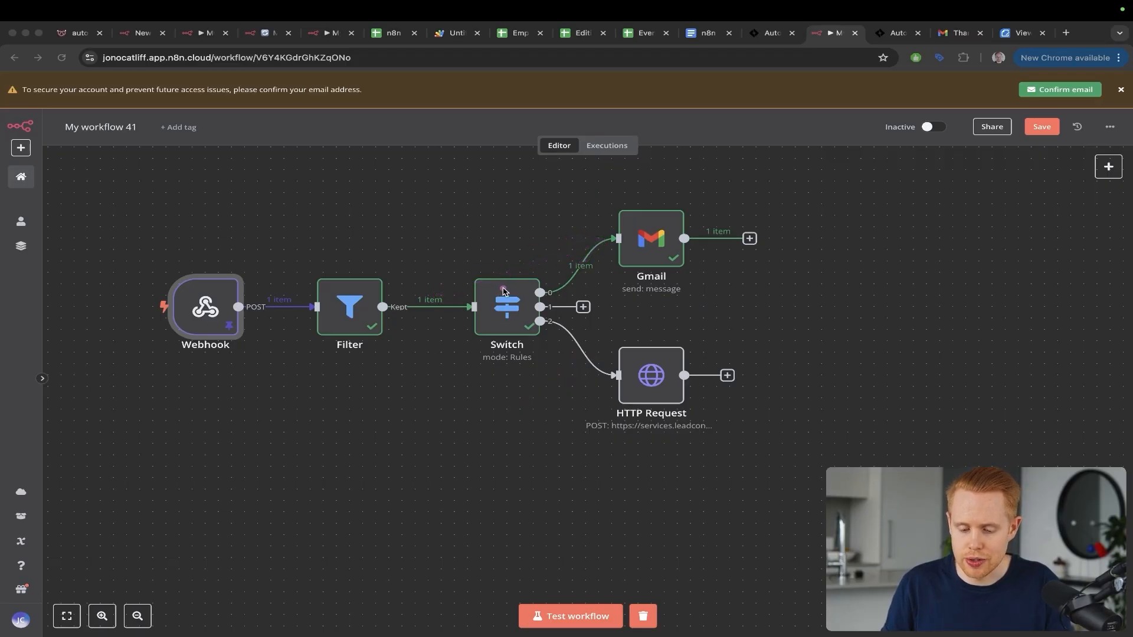
left_click_drag(503, 291, 618, 229)
left_click_drag(499, 326, 616, 381)
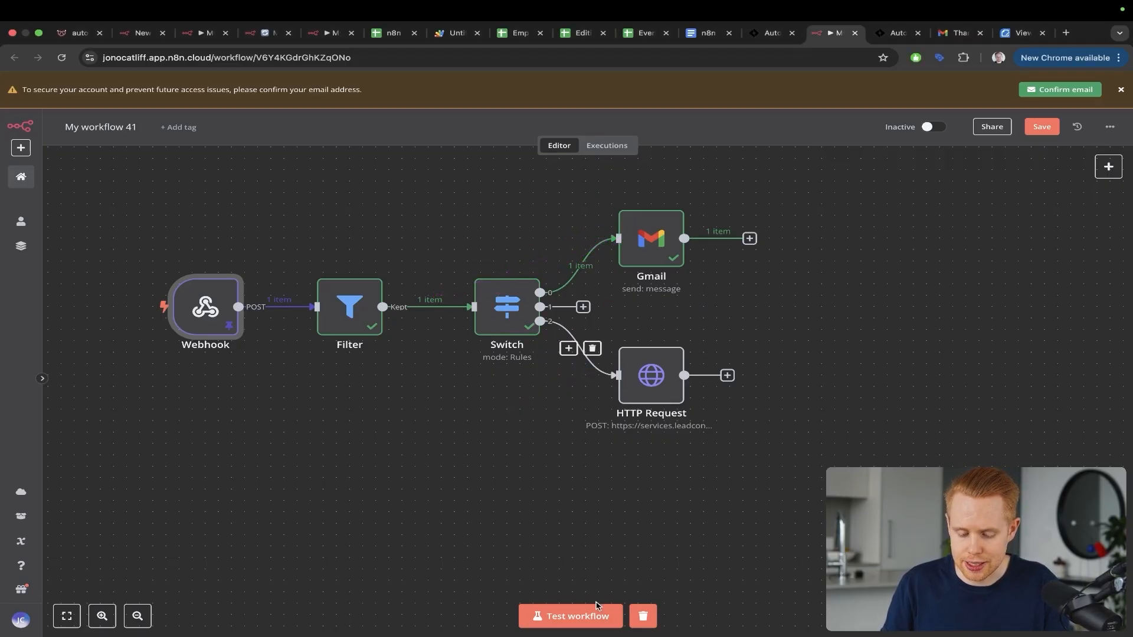
left_click(587, 620)
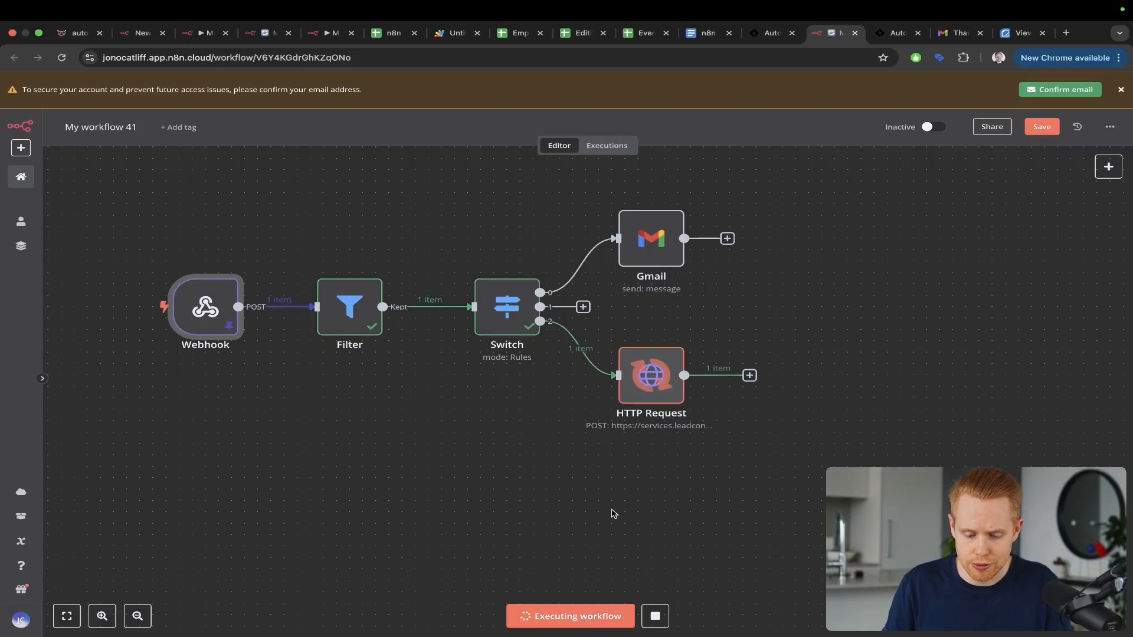
Step: Confirm the Switch's third rule checks columnStart equals 9, then select HTTP Request
left_click_drag(828, 233, 701, 352)
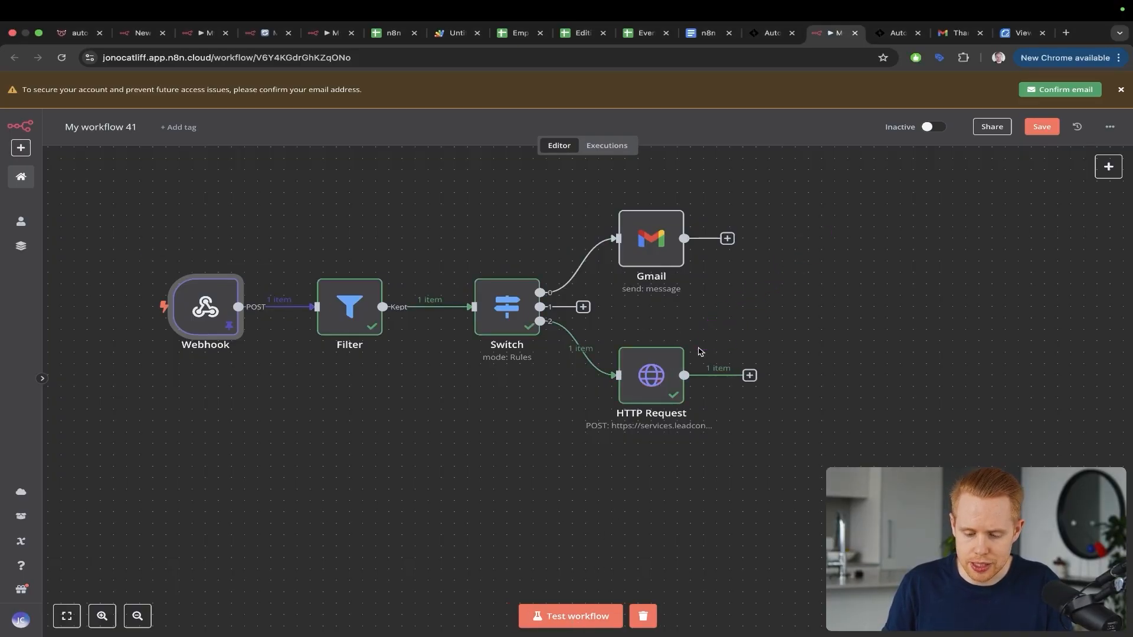
left_click_drag(413, 301, 610, 362)
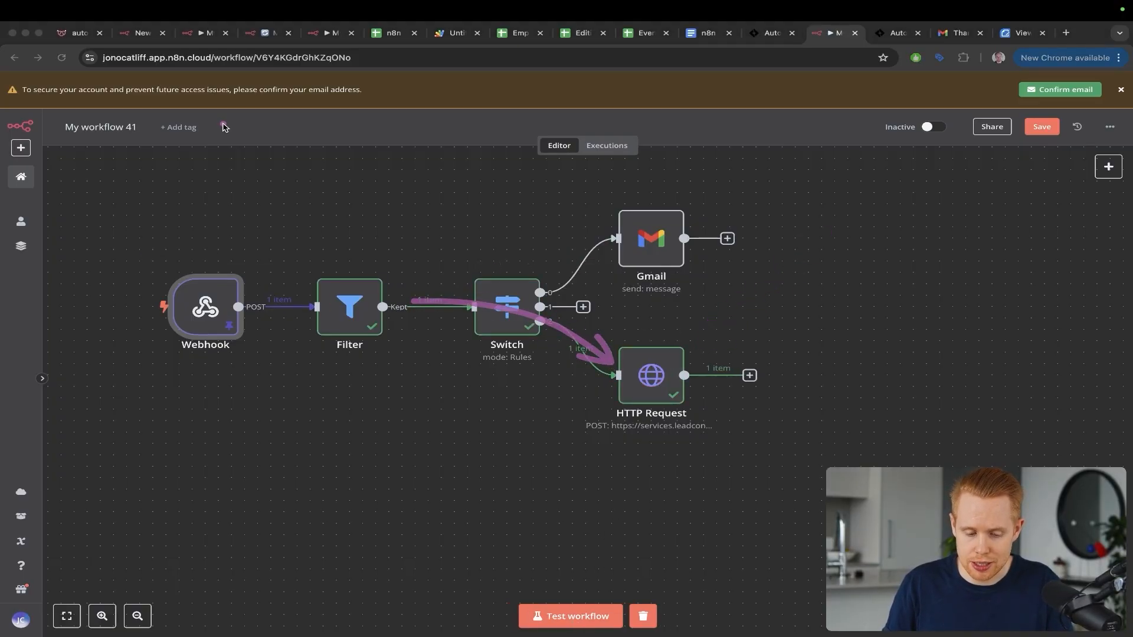
mouse_move(223, 123)
left_mouse_down()
mouse_move(210, 282)
mouse_move(508, 304)
left_mouse_up()
double_click(508, 326)
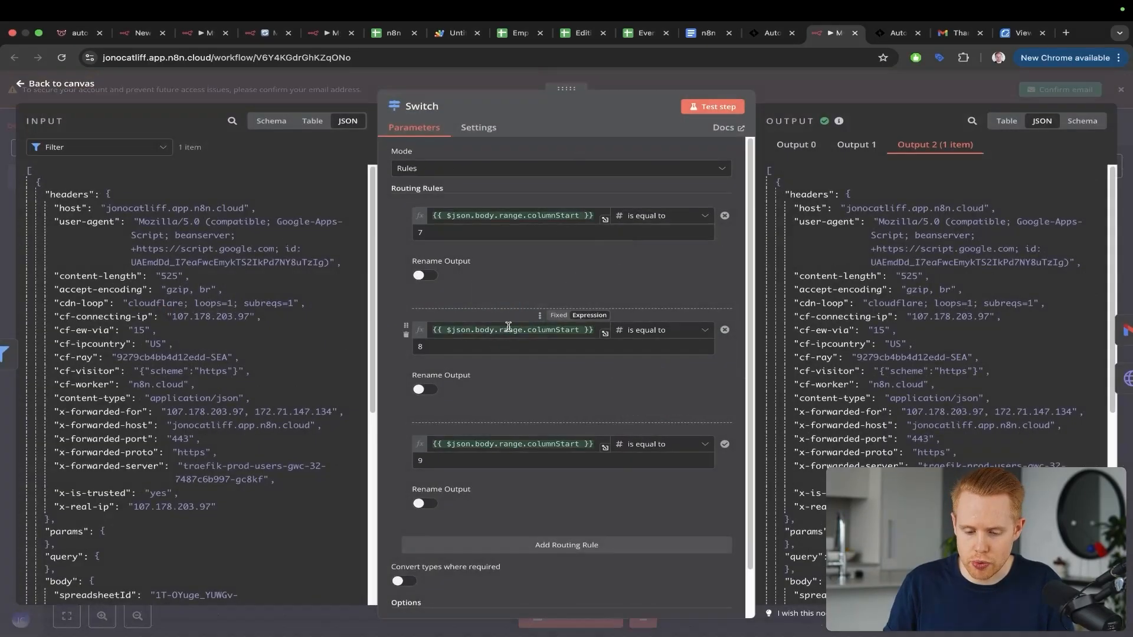
mouse_move(621, 274)
left_mouse_down()
mouse_move(539, 405)
mouse_move(460, 444)
mouse_move(470, 451)
left_mouse_up()
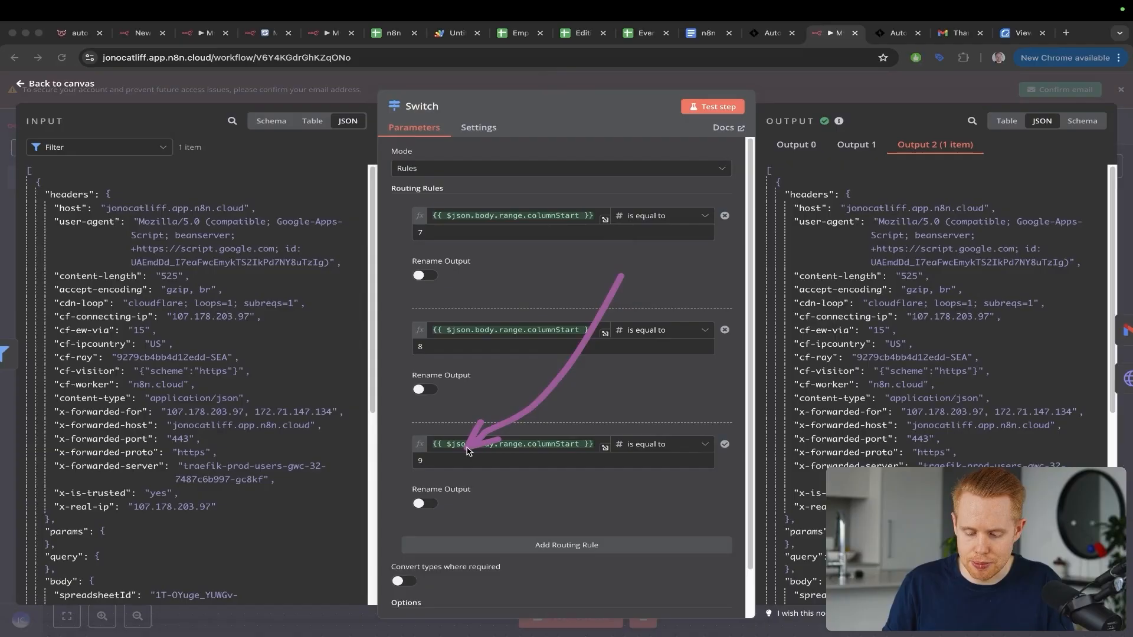
key("Escape")
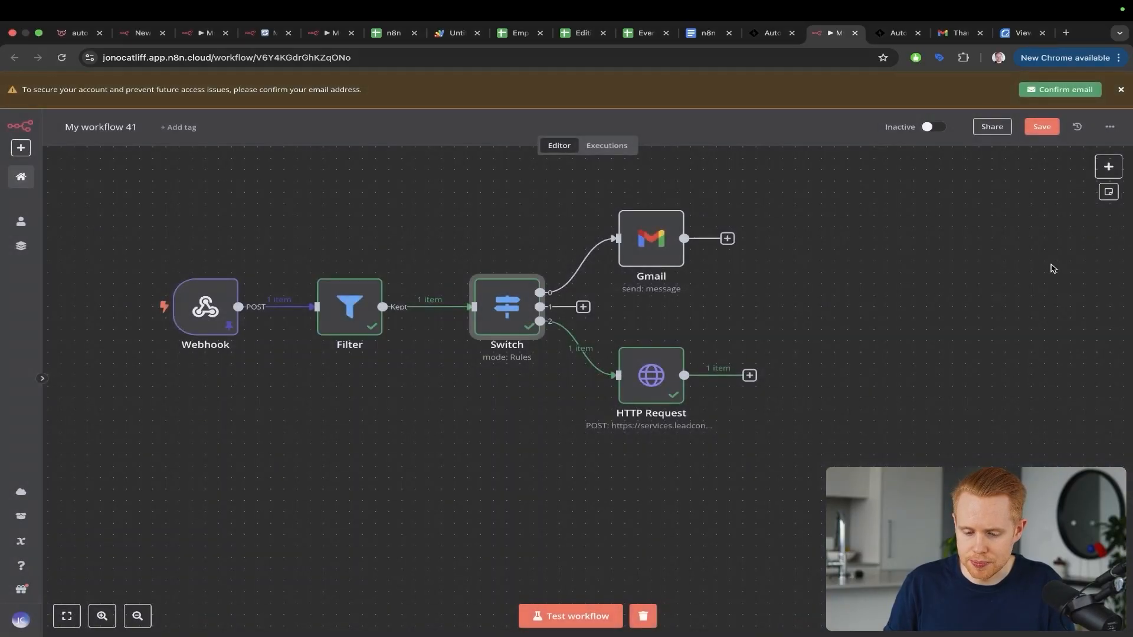
left_click(648, 374)
Step: Drag the input's rowValues '11' key into package's Value field, resolving to A, and view the sheet
double_click(647, 374)
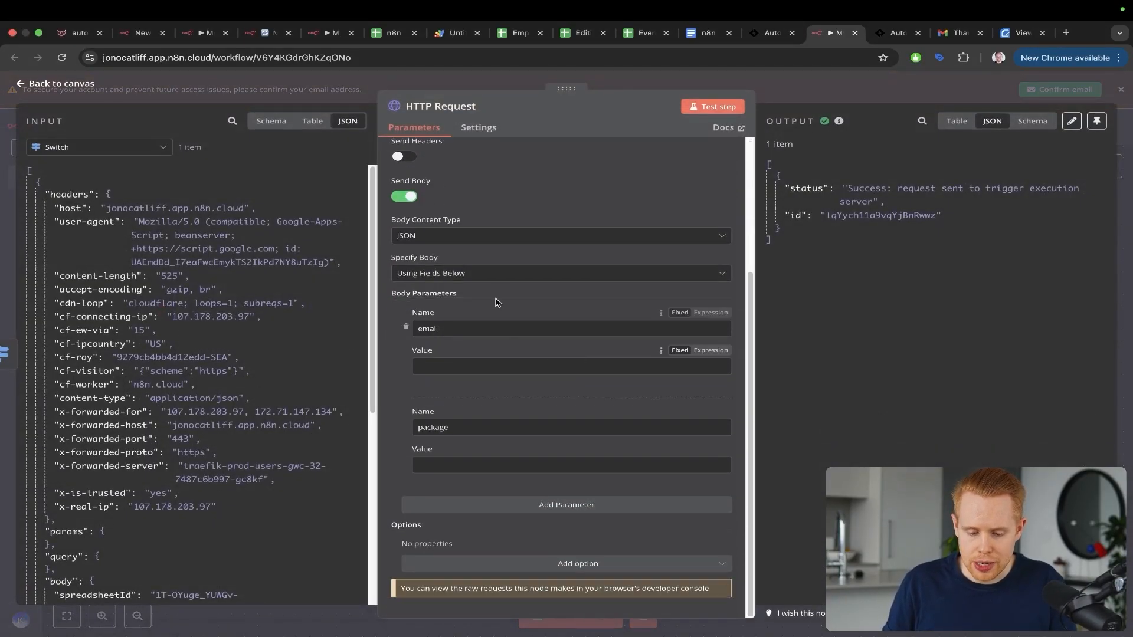
left_click_drag(395, 231, 266, 276)
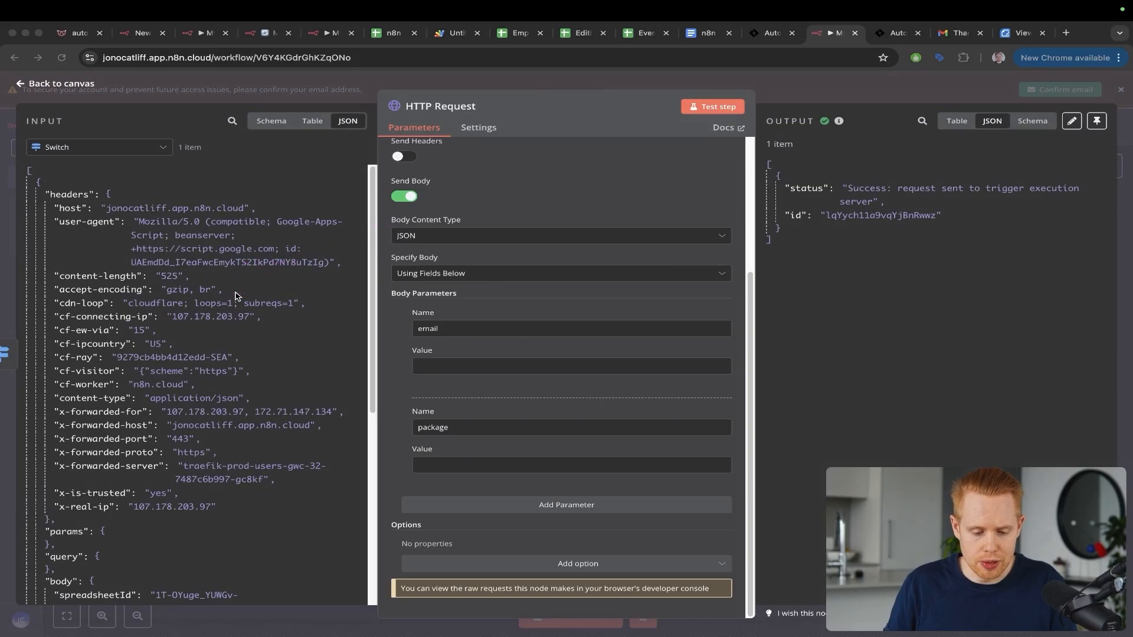
scroll(235, 293, "down", 10)
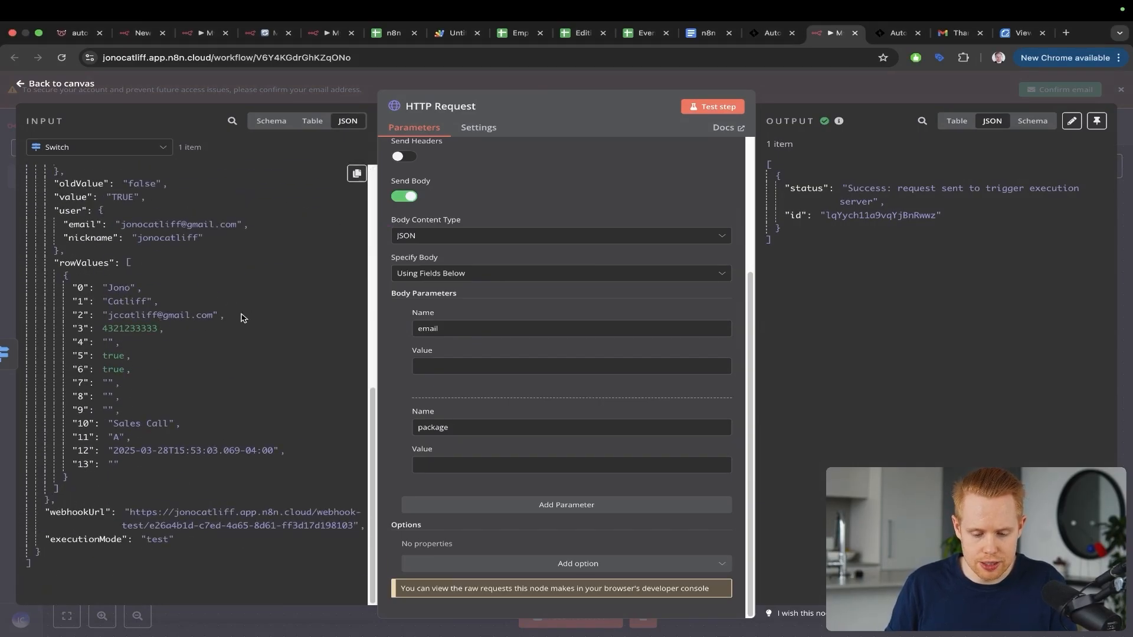
left_click_drag(80, 437, 428, 470)
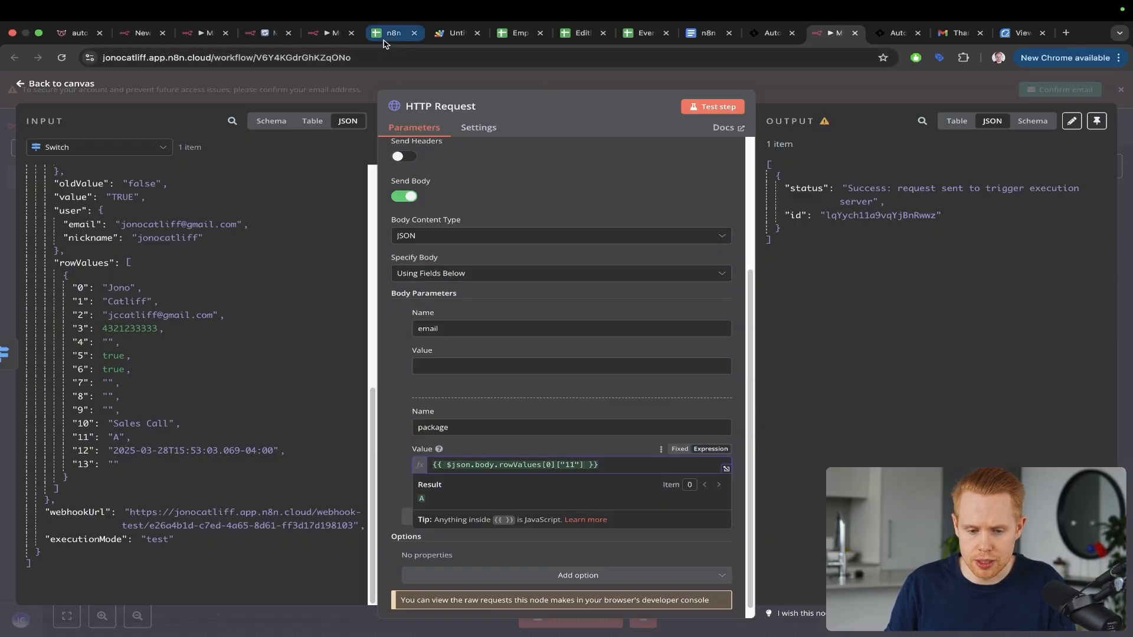
left_click_drag(383, 41, 754, 42)
Step: Scroll to the Package column, confirm cell L5 holds A, and return to n8n
scroll(890, 260, "right", 5)
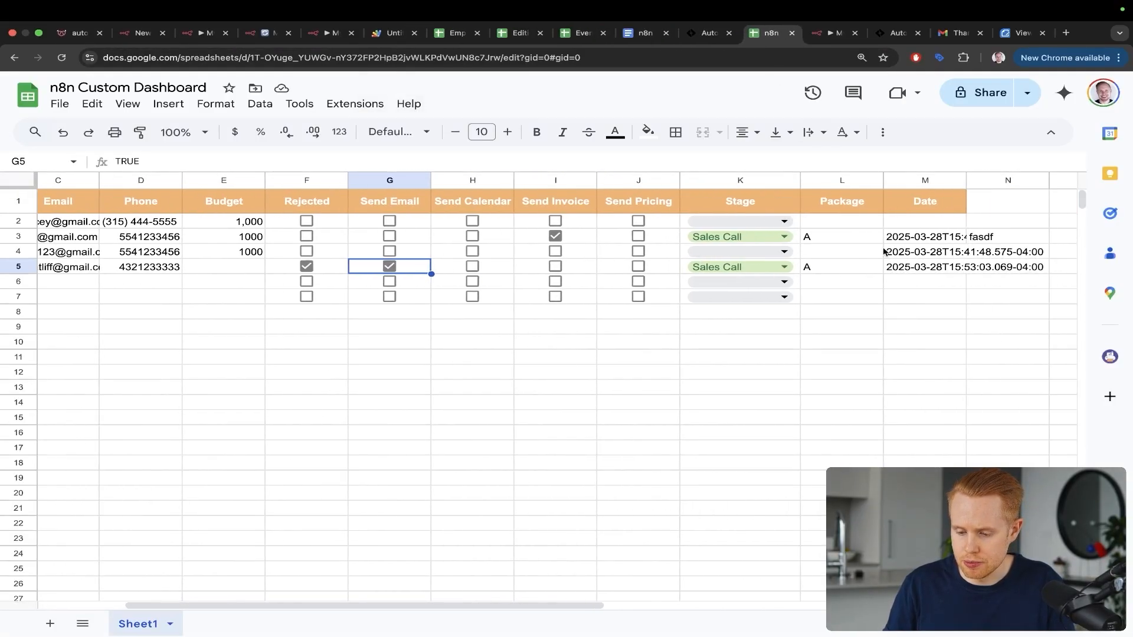
left_click_drag(871, 190, 822, 262)
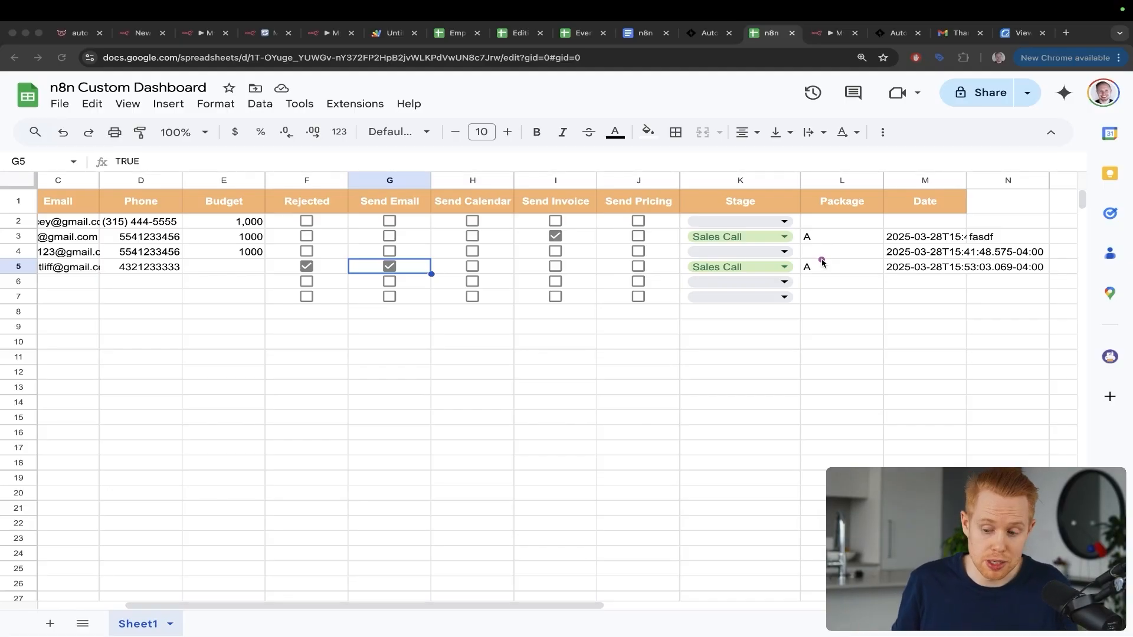
left_click_drag(877, 225, 824, 263)
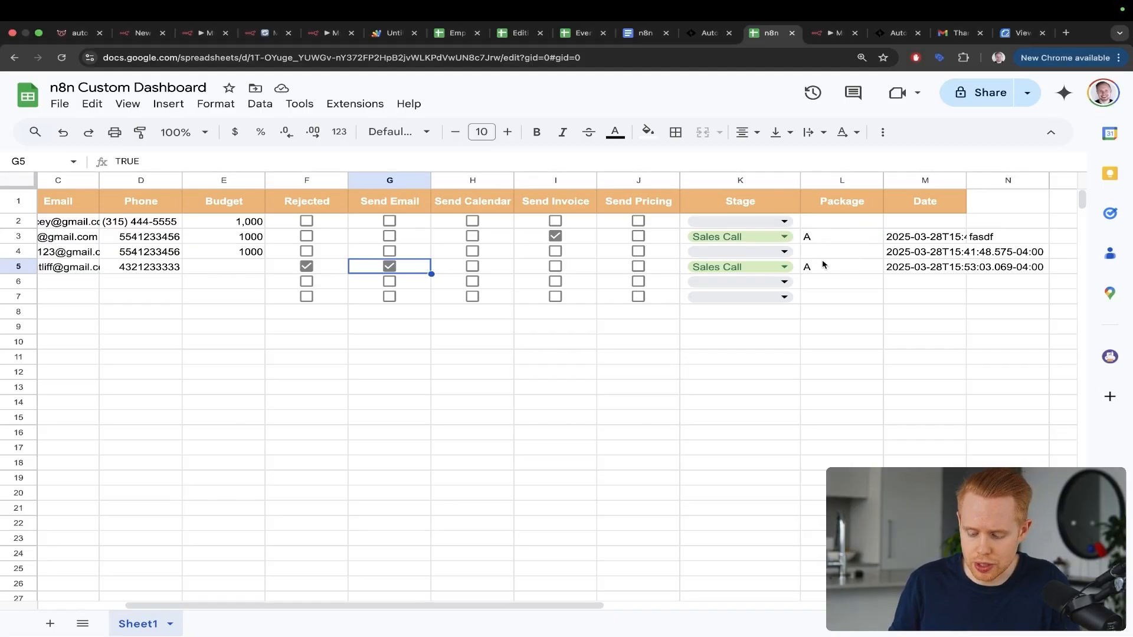
key("ctrl+Tab")
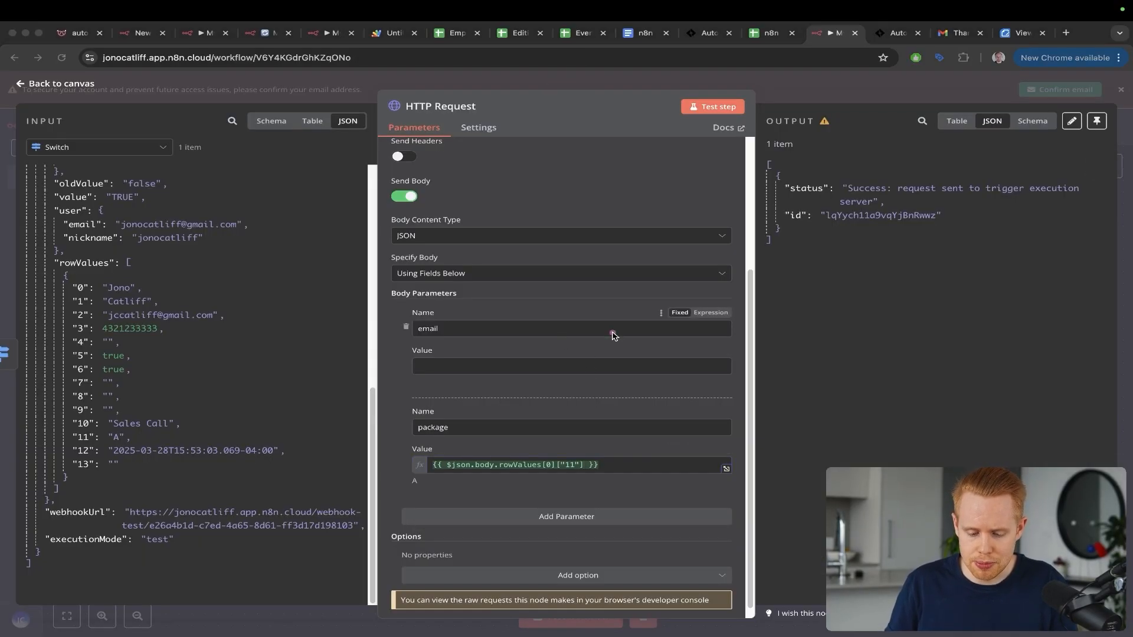
Step: Drag rowValues '2' from the input JSON into the email parameter's Value field
left_click_drag(613, 334, 515, 442)
left_click_drag(531, 264, 457, 342)
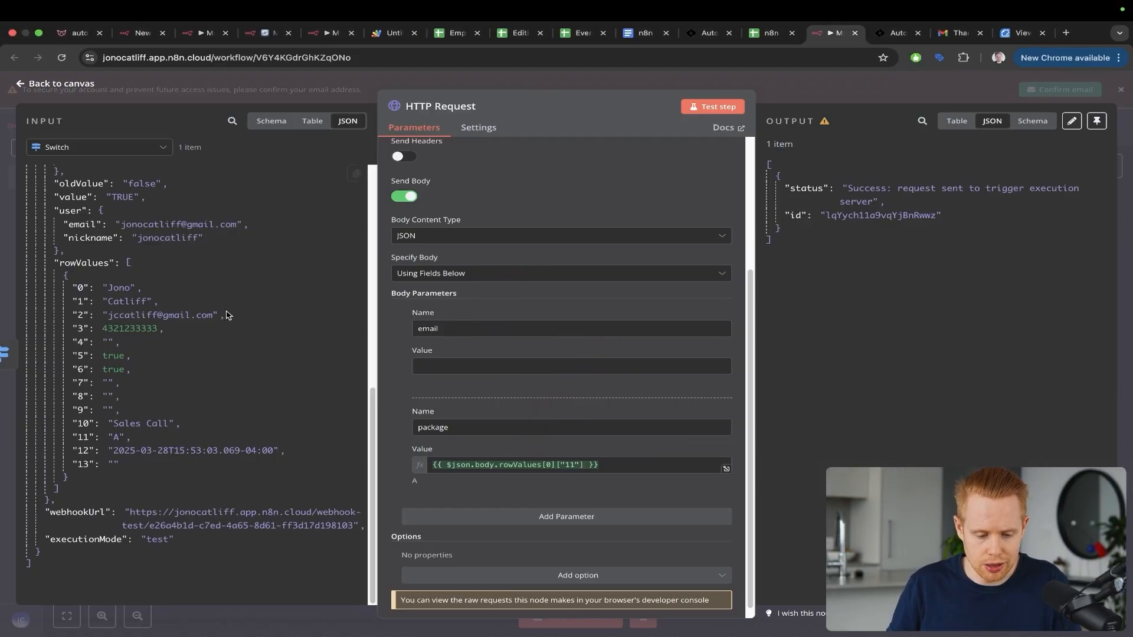
left_click_drag(84, 310, 425, 367)
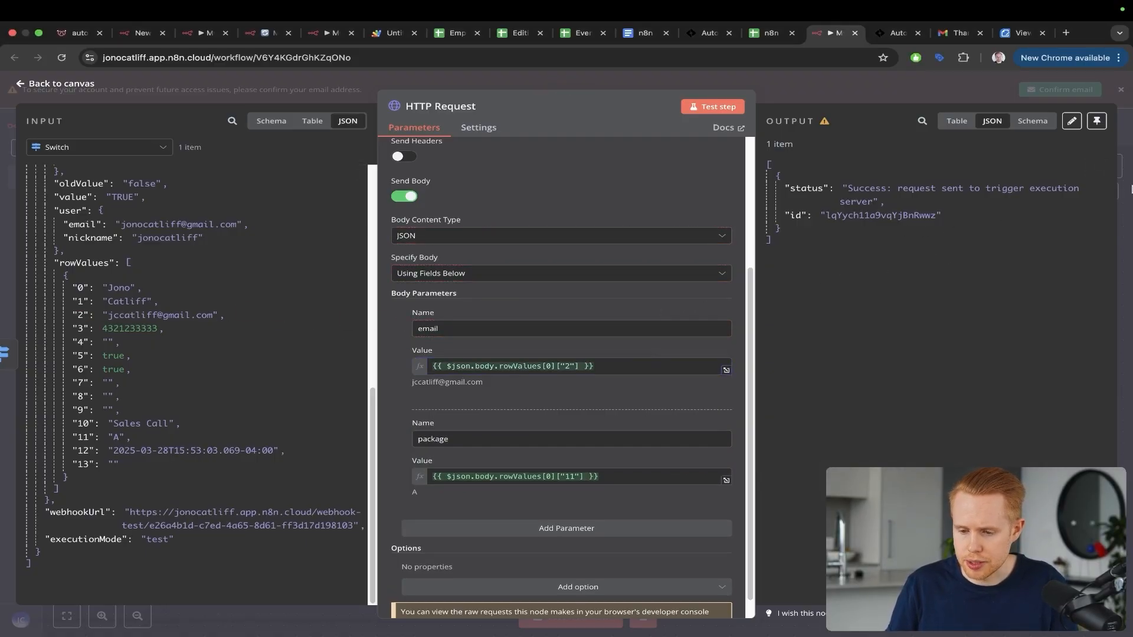
key("ctrl+Tab")
Step: Inspect how the Send Documents & Contracts and Create Contact steps use the webhook's email and package
key("Escape")
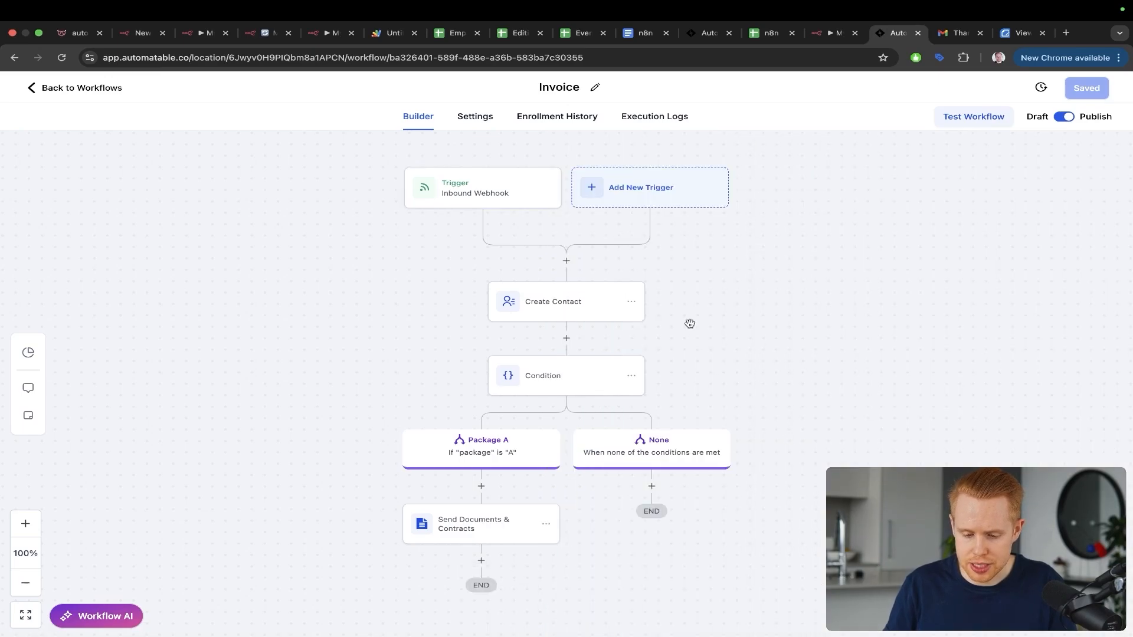
left_click_drag(647, 182, 570, 264)
mouse_move(416, 245)
left_mouse_down()
mouse_move(513, 380)
mouse_move(419, 523)
left_mouse_up()
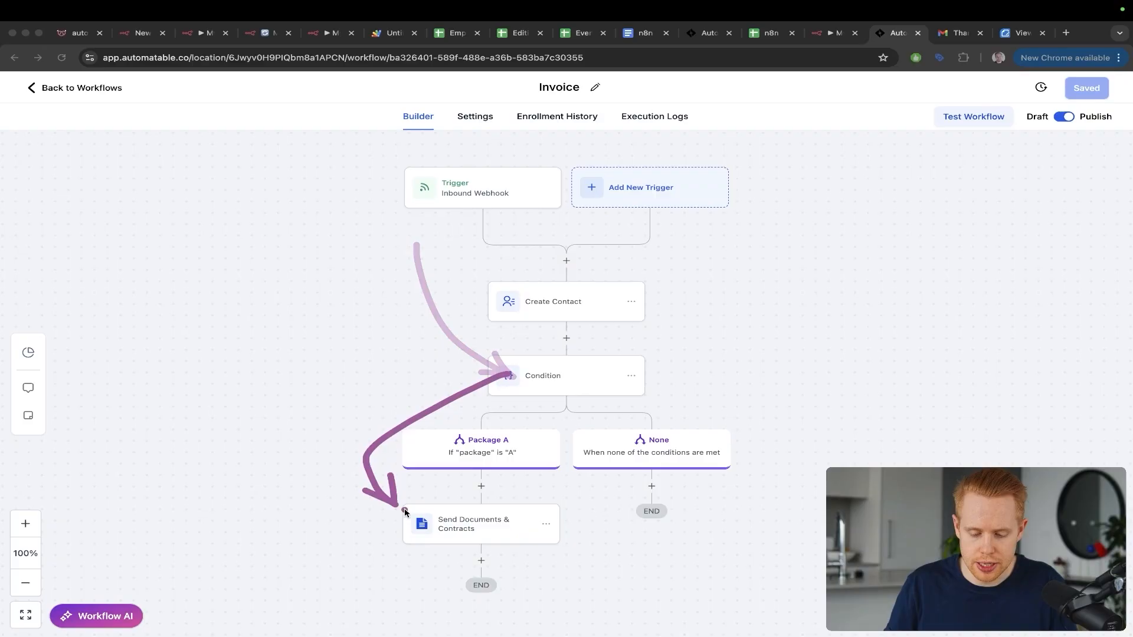
left_click(454, 530)
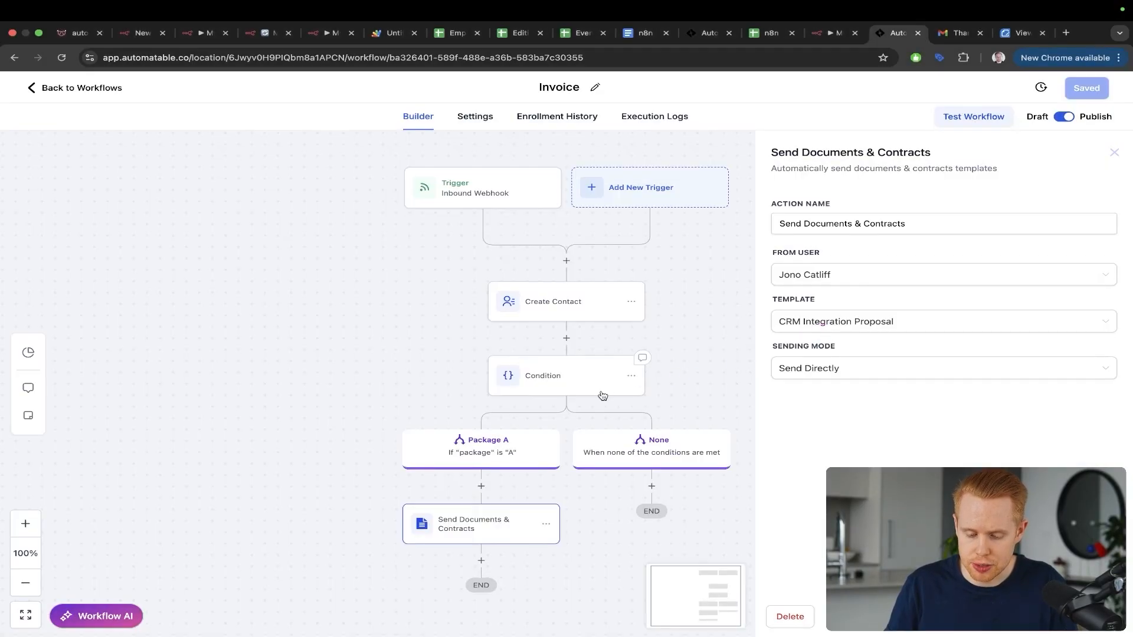
left_click(547, 312)
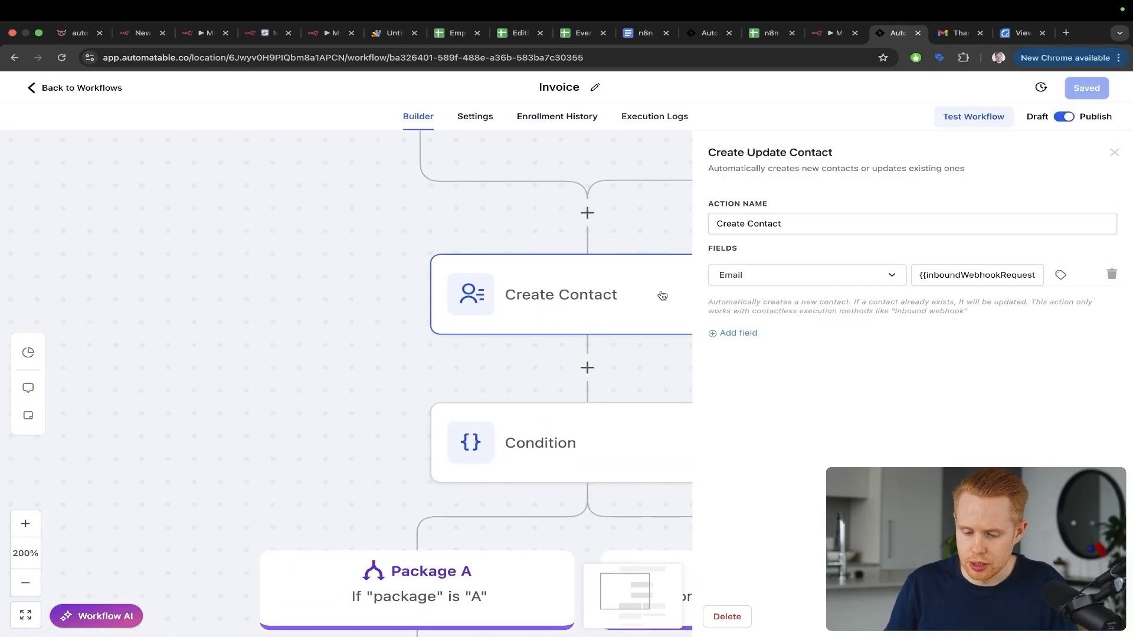
left_click_drag(932, 150, 785, 264)
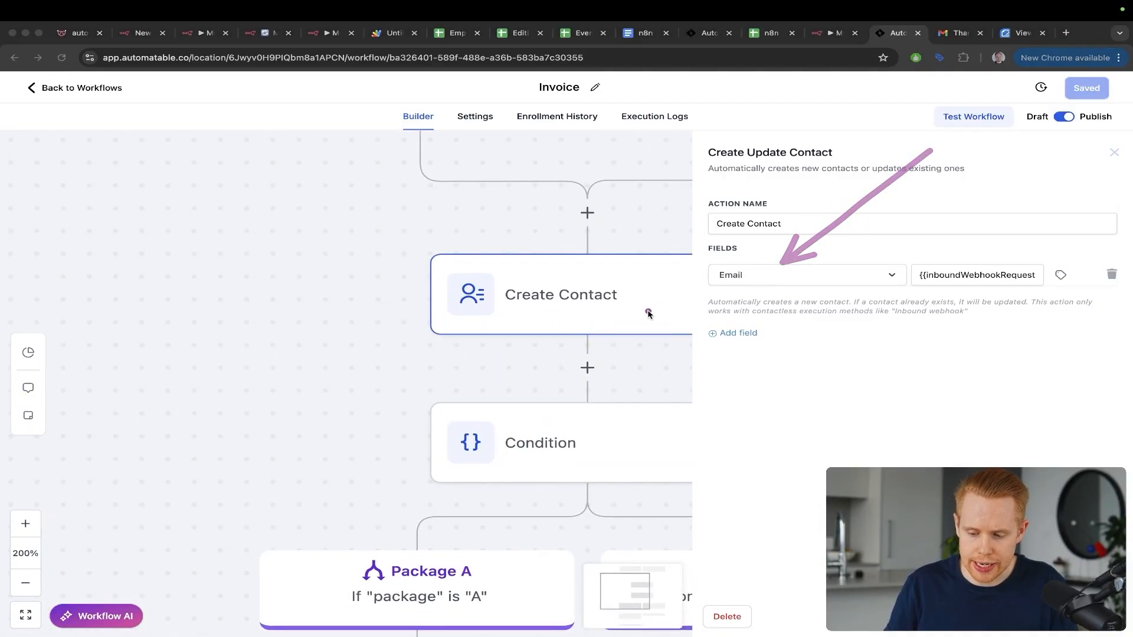
left_click_drag(980, 179, 979, 307)
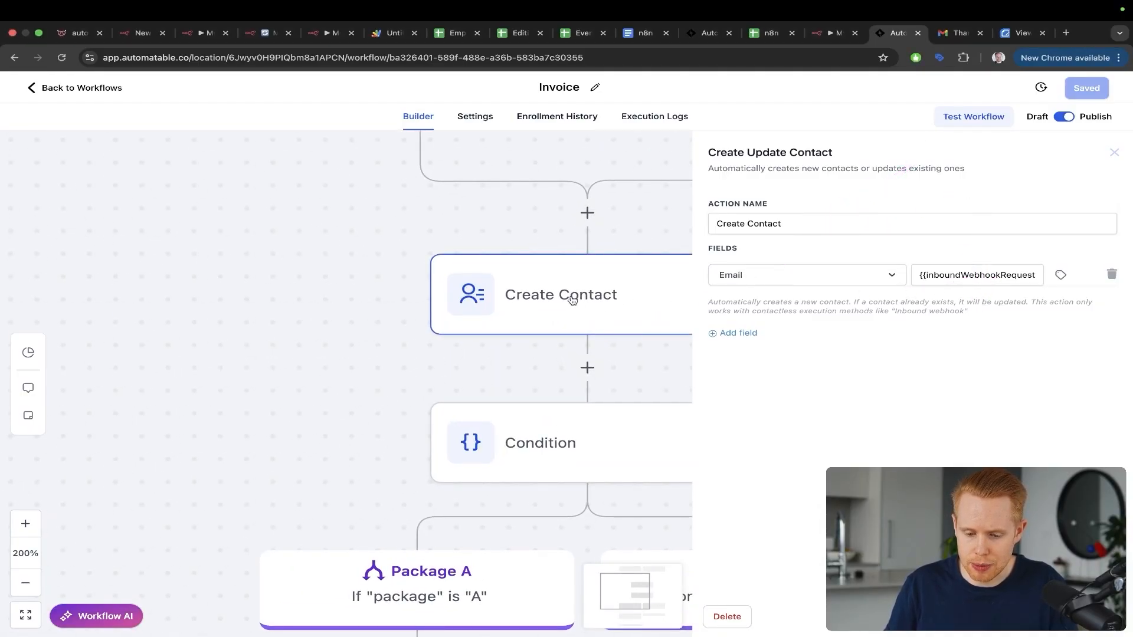
scroll(569, 299, "down", 5)
Step: Review the inbound webhook trigger's settings, then close them to view the whole workflow
left_click(428, 180)
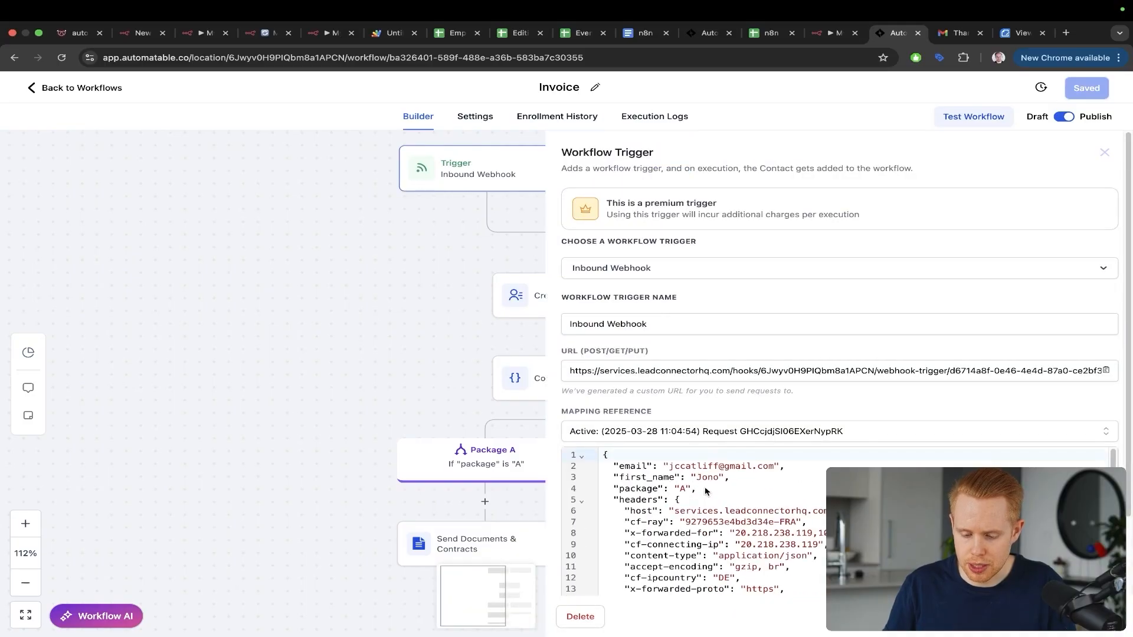
left_click_drag(772, 347, 696, 463)
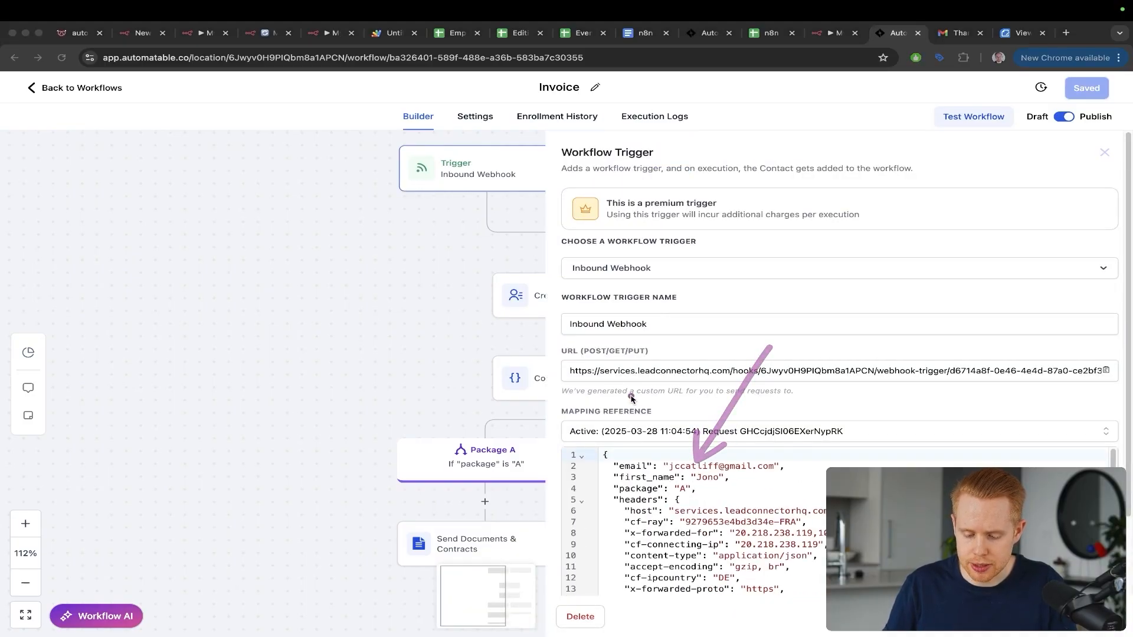
left_click_drag(632, 396, 633, 469)
left_click_drag(808, 412, 701, 477)
left_click_drag(788, 467, 701, 487)
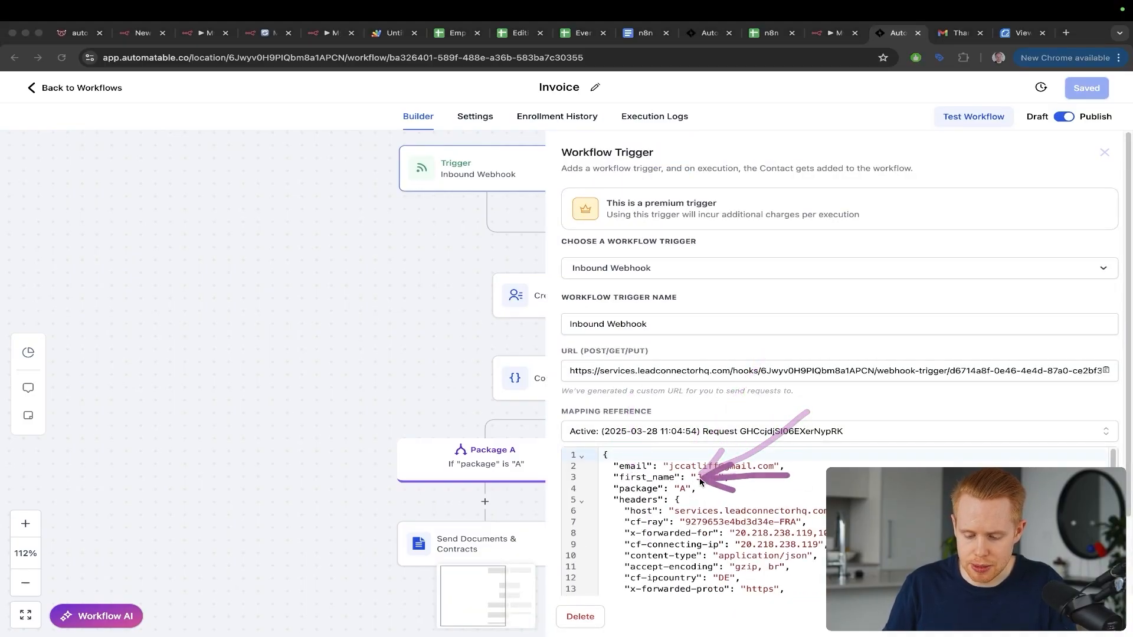
key("Escape")
left_click(1013, 616)
key("ctrl+a")
left_click_drag(334, 249, 491, 289)
left_click_drag(350, 289, 516, 364)
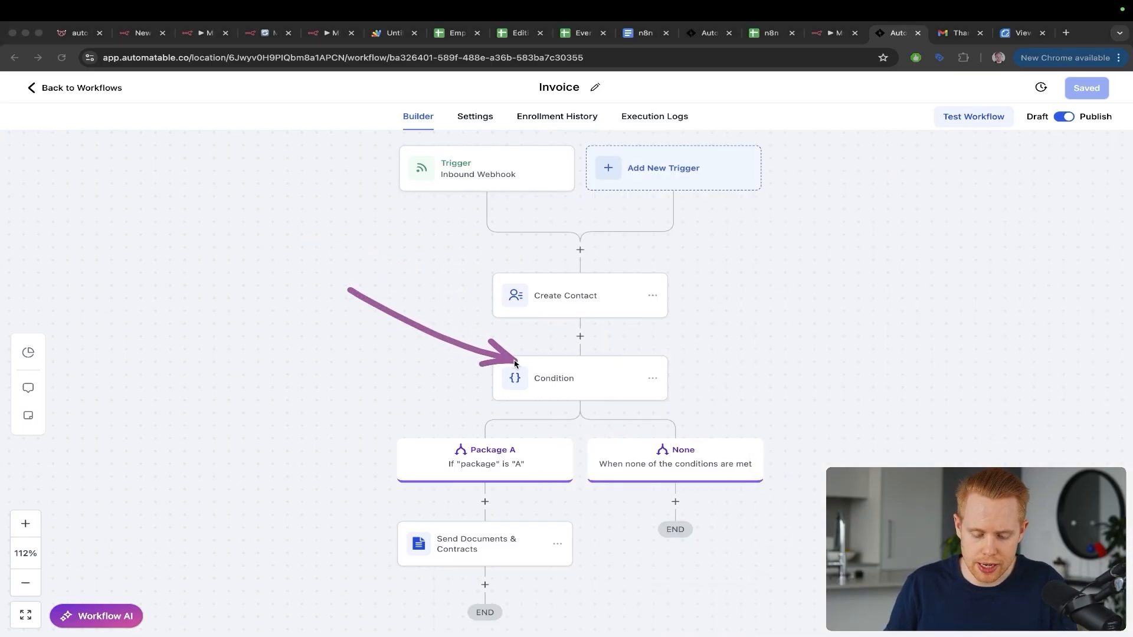
left_click_drag(397, 345, 410, 540)
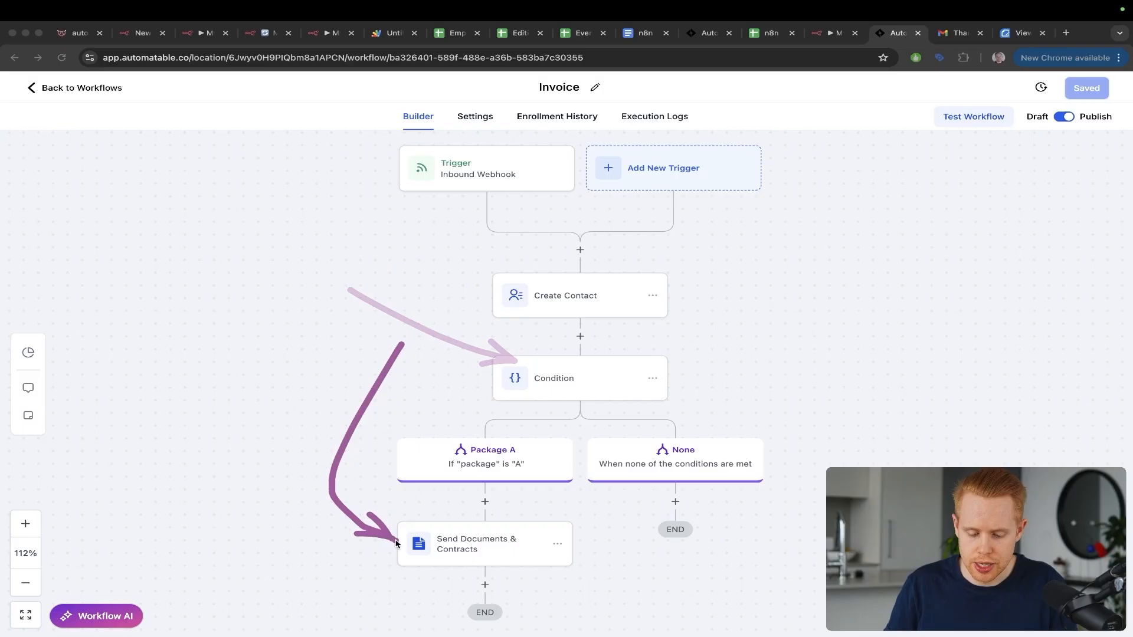
key("Escape")
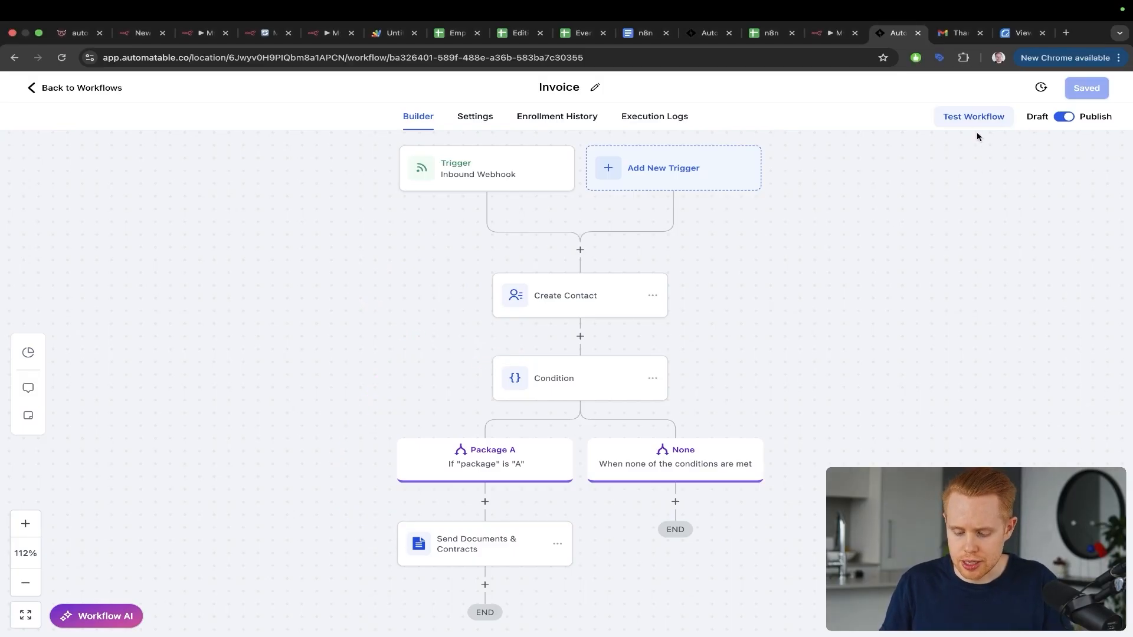
Step: Re-run the n8n HTTP Request test step so the Automatable webhook triggers successfully
key("ctrl+shift+Tab")
left_click(708, 107)
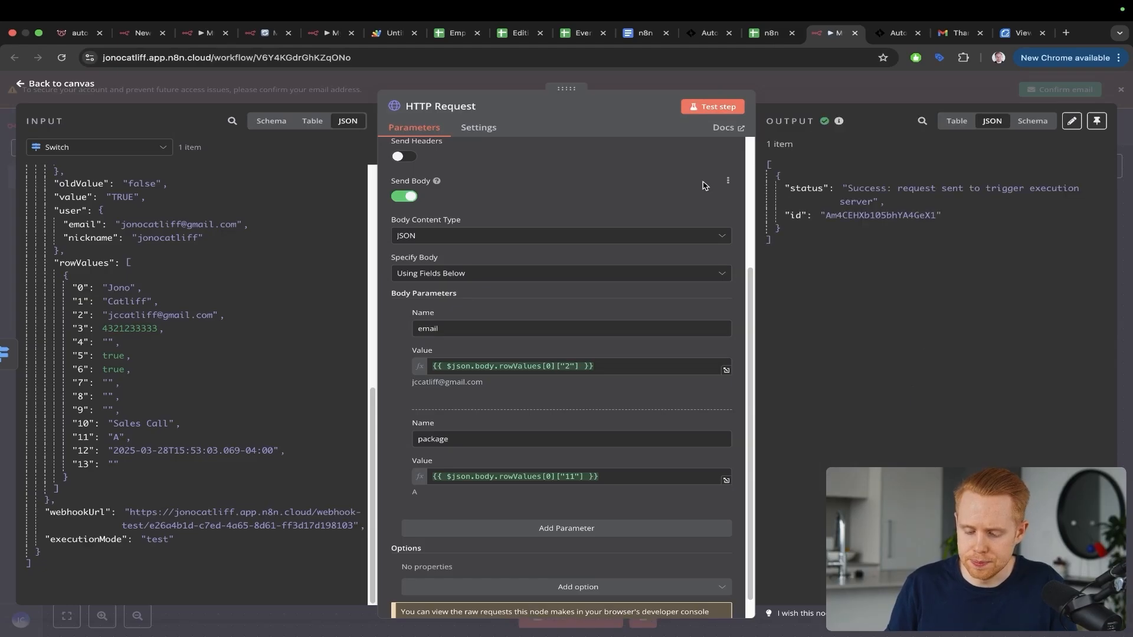
key("ctrl+a")
mouse_move(575, 256)
left_mouse_down()
mouse_move(791, 205)
mouse_move(844, 209)
left_mouse_up()
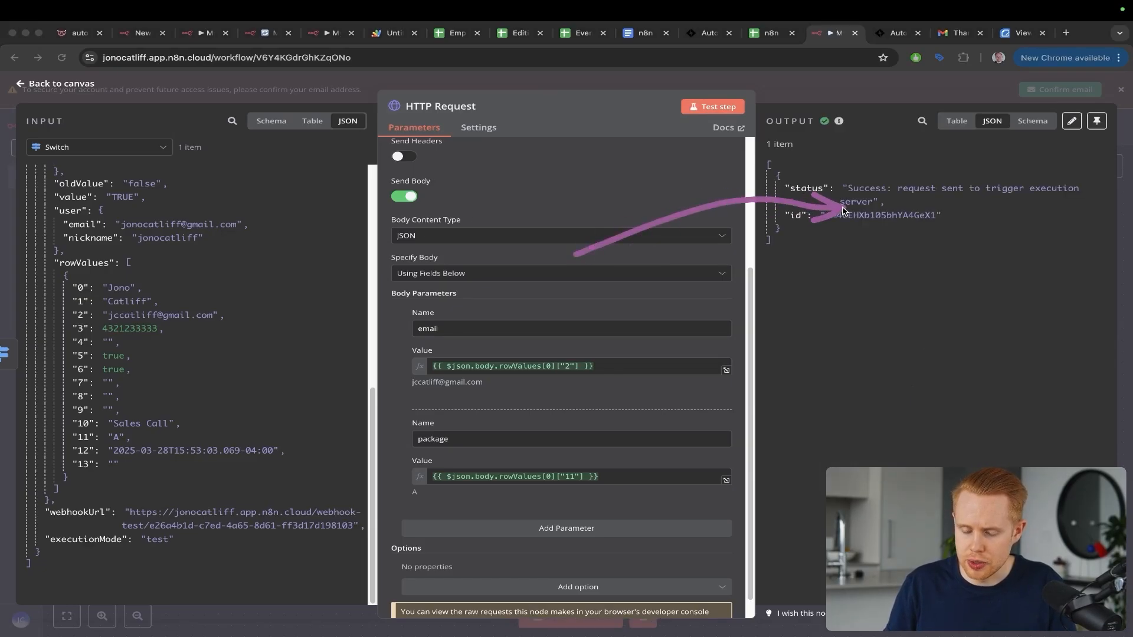
key("Escape")
key("ctrl+Tab")
key("ctrl+Tab")
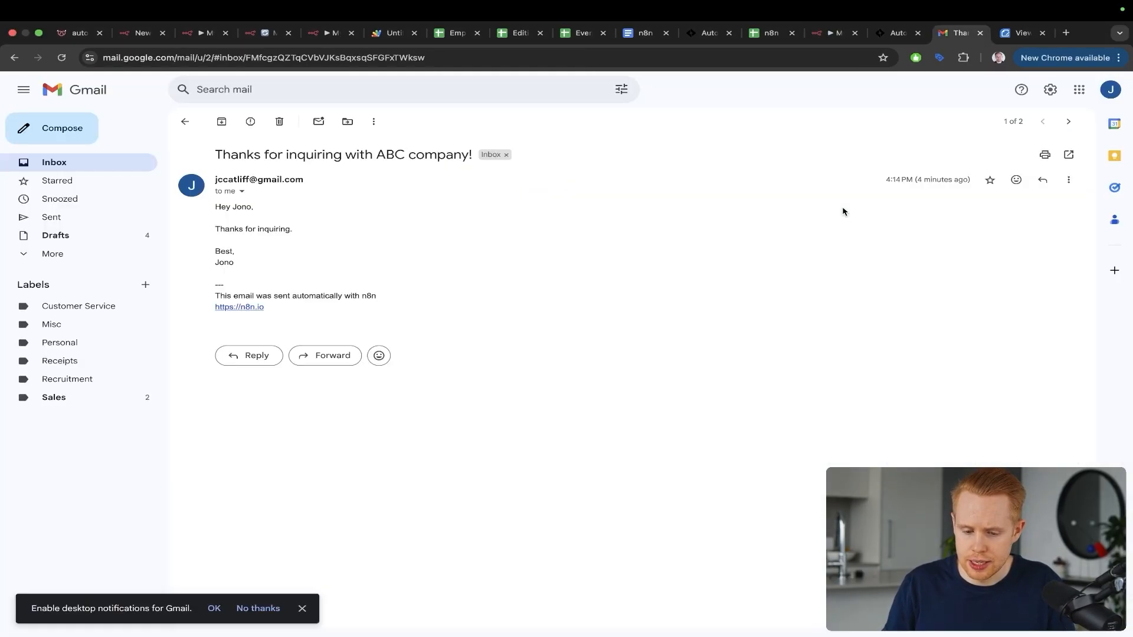
Step: Refresh the inbox, open the CRM Integration Proposal email and view its linked proposal document
left_click(186, 122)
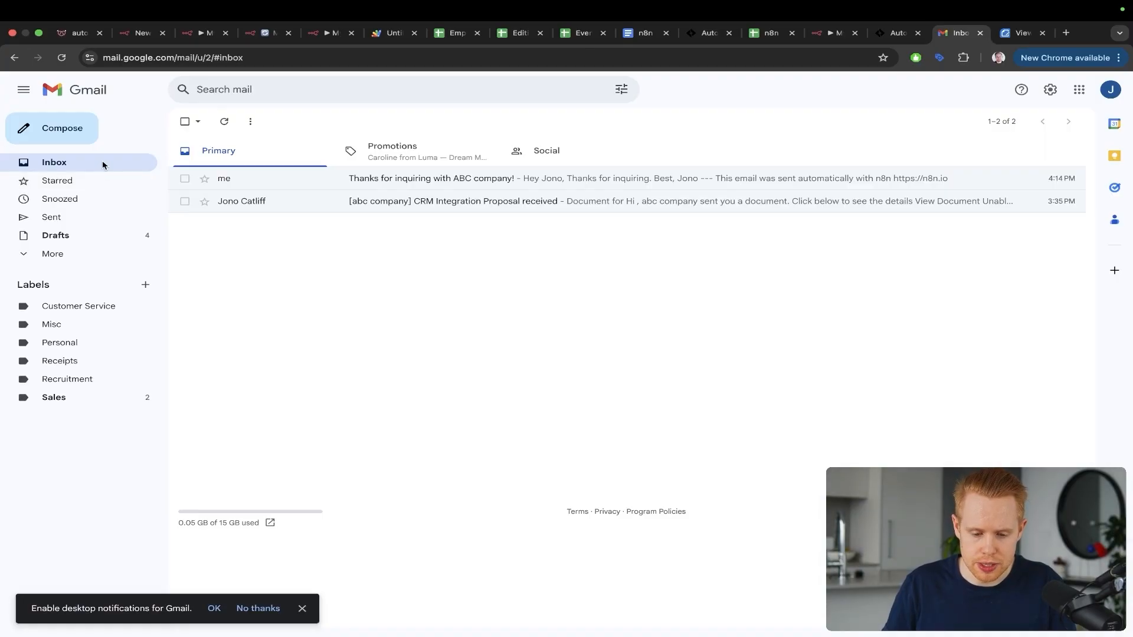
left_click(62, 167)
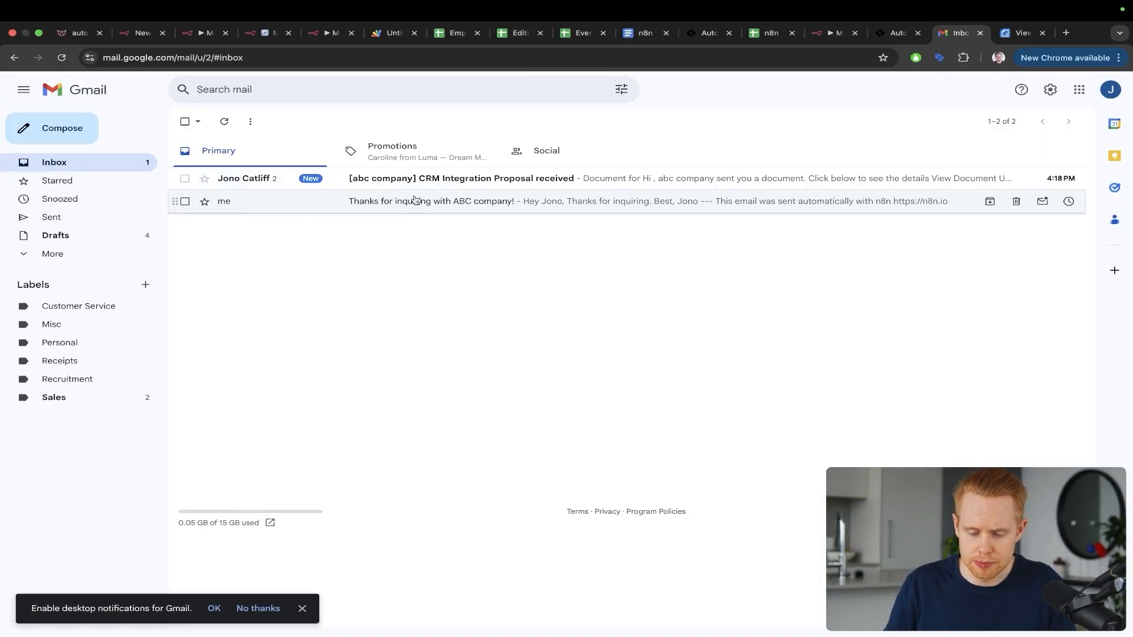
left_click(421, 179)
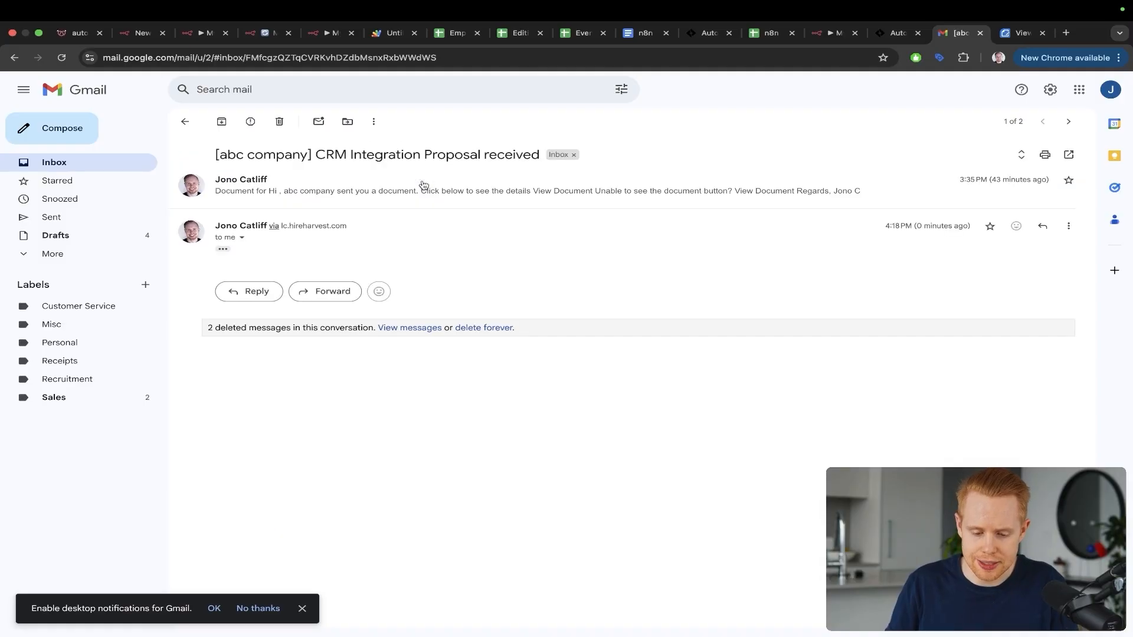
left_click(225, 249)
scroll(543, 396, "down", 3)
left_click(543, 394)
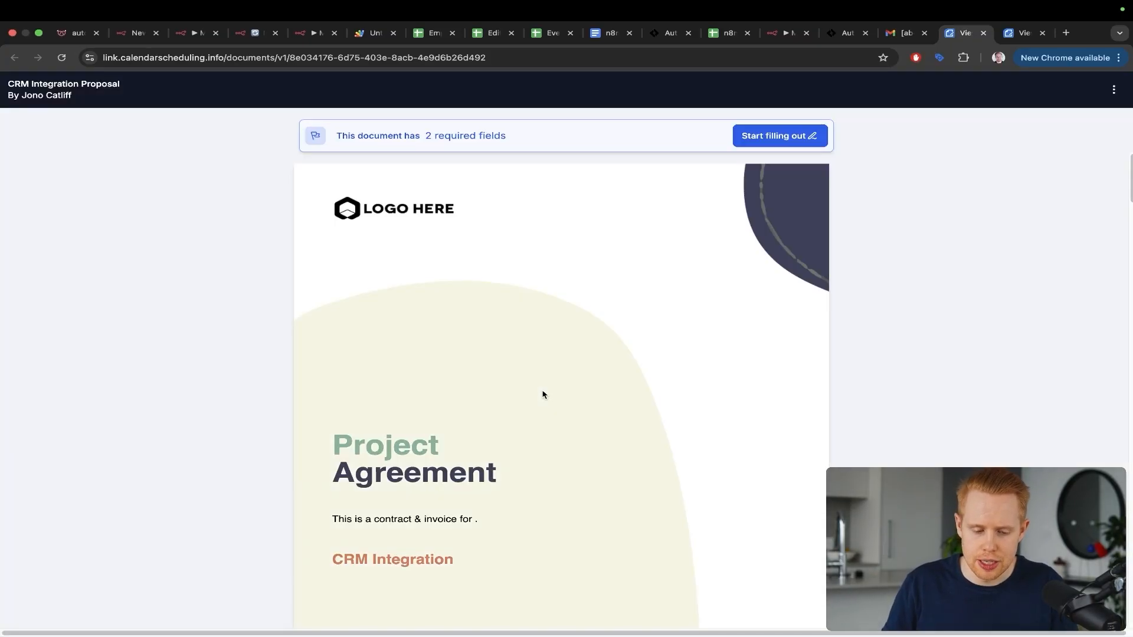
scroll(543, 395, "down", 10)
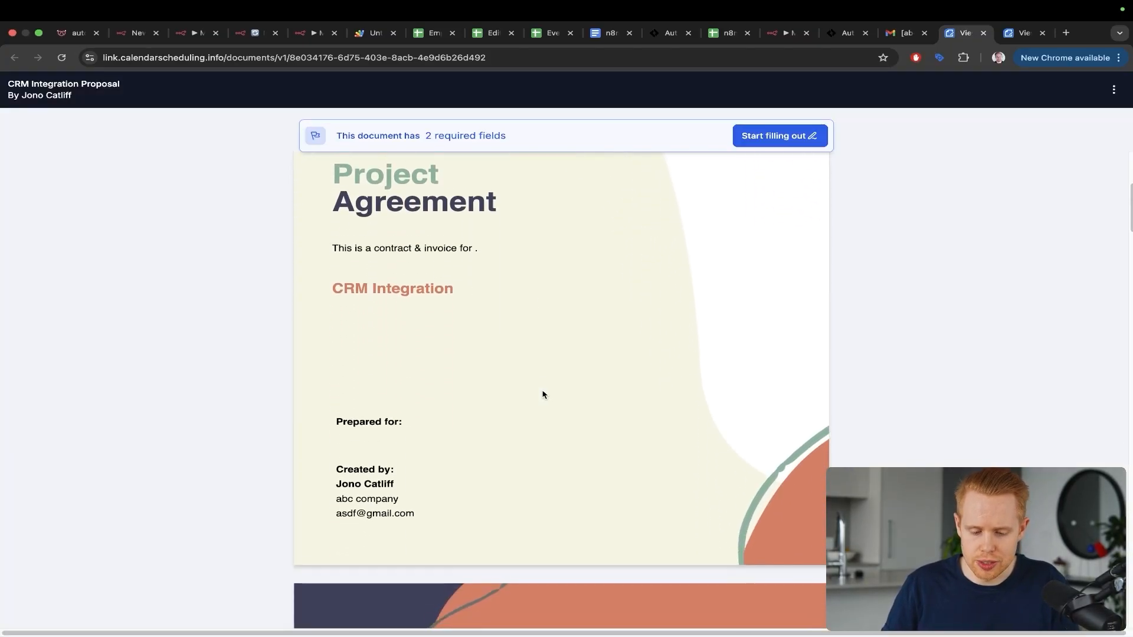
scroll(544, 395, "down", 5)
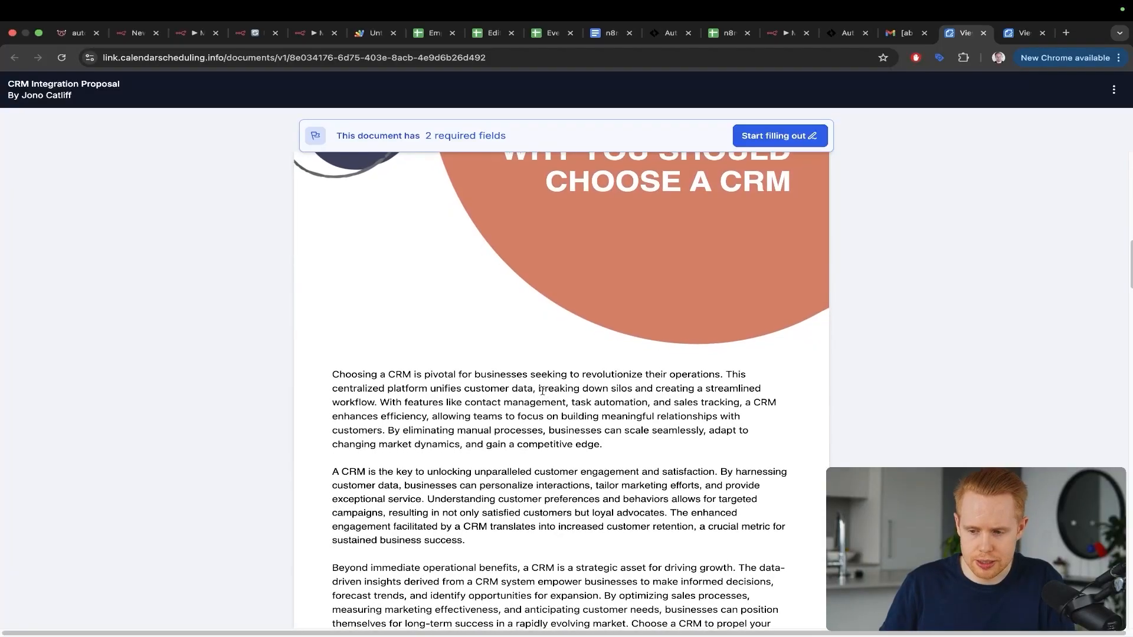
Step: Load the PandaDoc website (pandadoc.com) in a new browser tab
key("super+t")
type("a")
key("BackSpace")
type("pan")
key("Return")
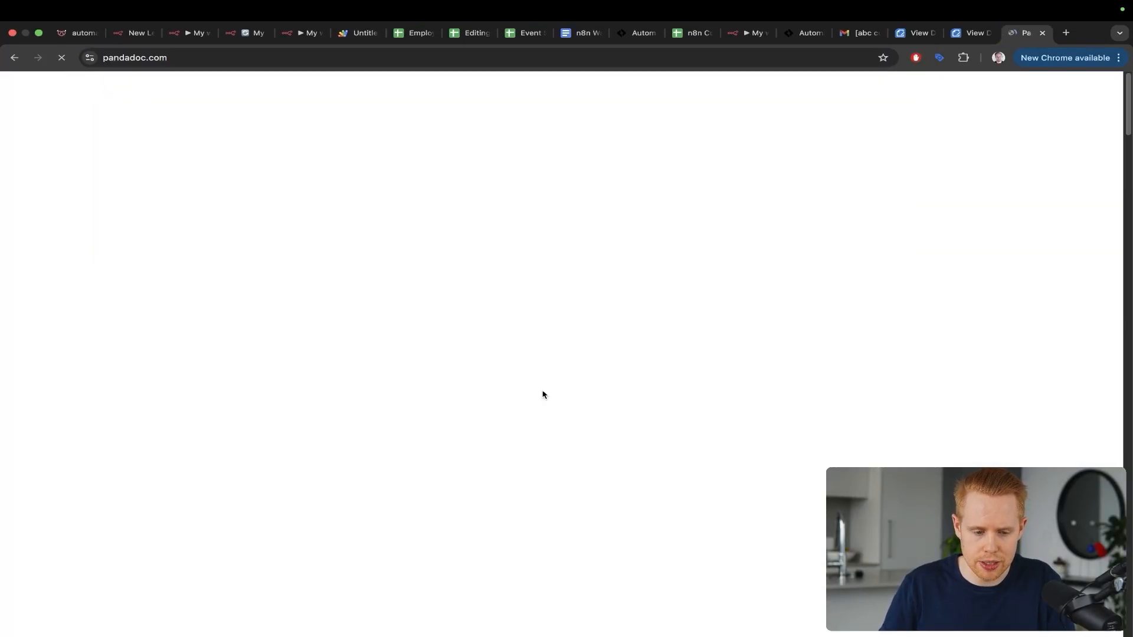
Step: Glance at the PandaDoc homepage, close its tab, and go back to the n8n workflow tab
scroll(440, 317, "down", 6)
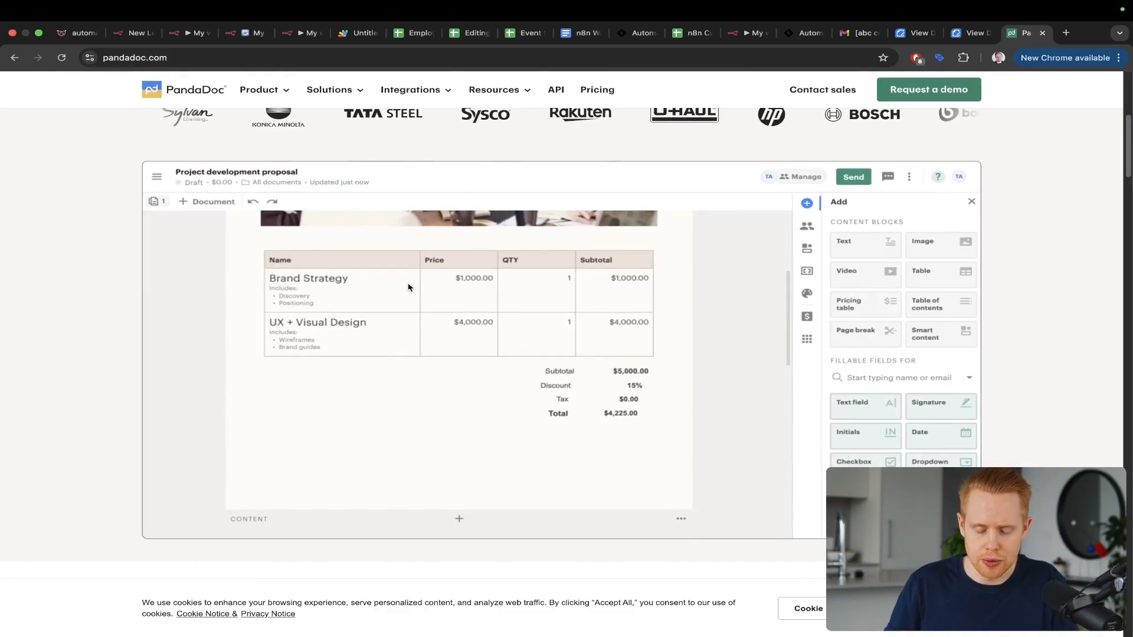
key("super+w")
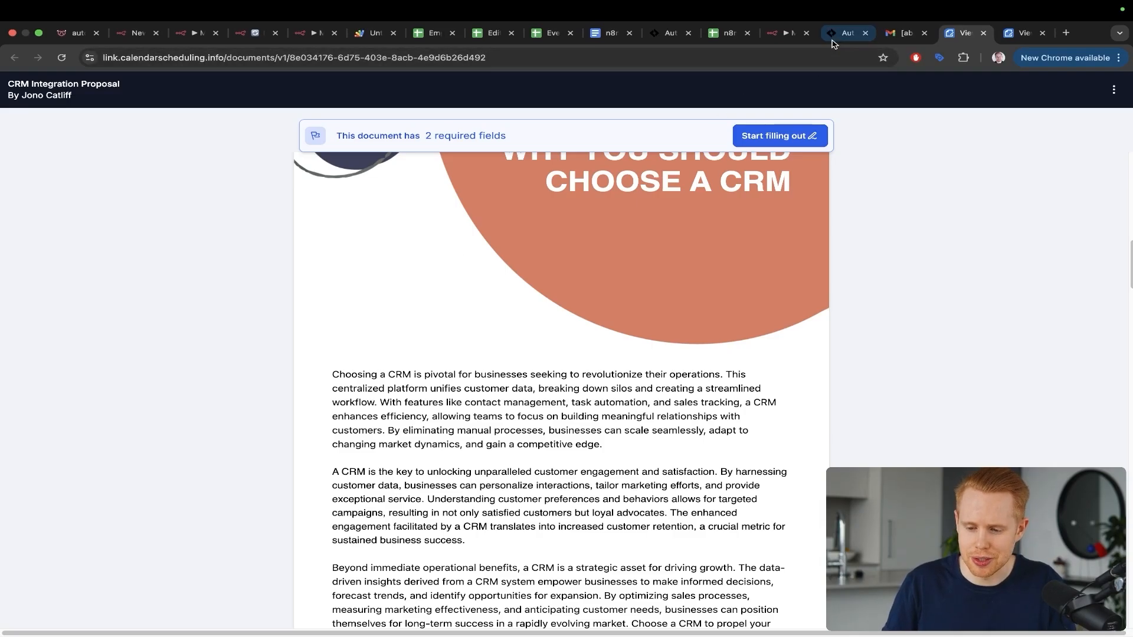
left_click(779, 36)
Step: Close the HTTP Request node, save the Webhook → Filter → Switch workflow, and return to Automatable
left_click(1117, 157)
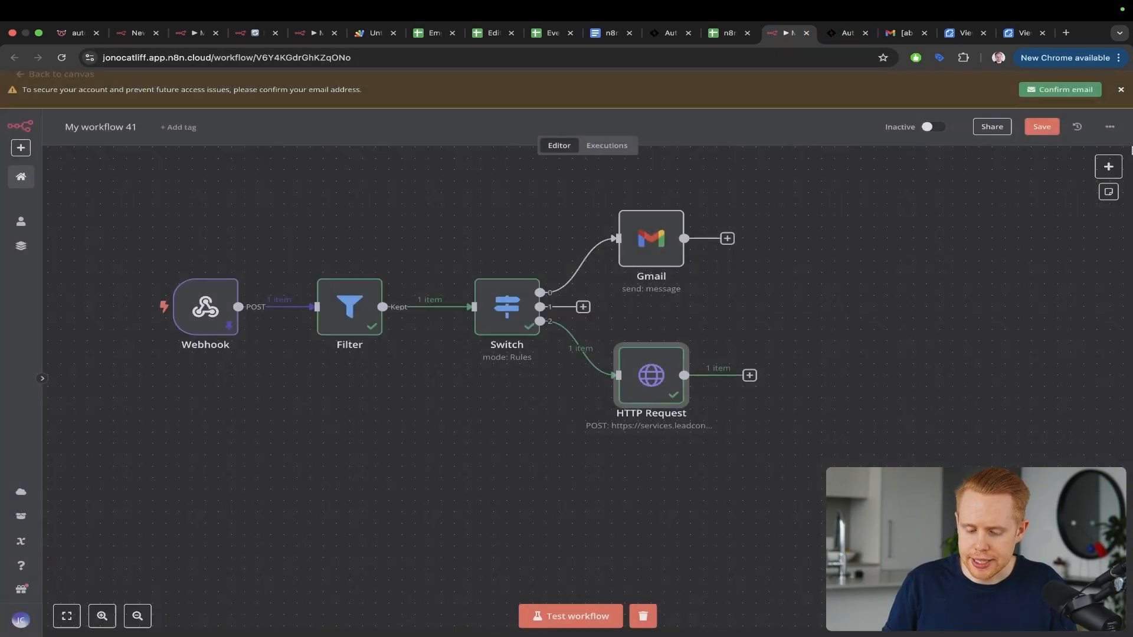
scroll(463, 362, "left", 3)
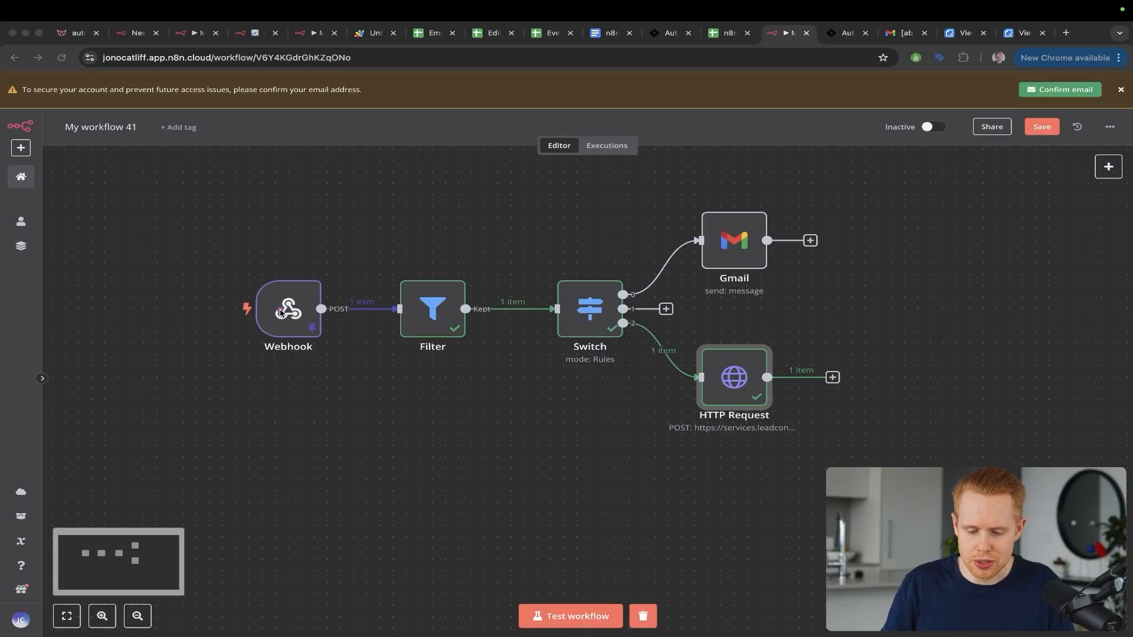
left_click_drag(280, 313, 732, 221)
mouse_move(277, 308)
left_mouse_down()
mouse_move(419, 372)
mouse_move(758, 408)
left_mouse_up()
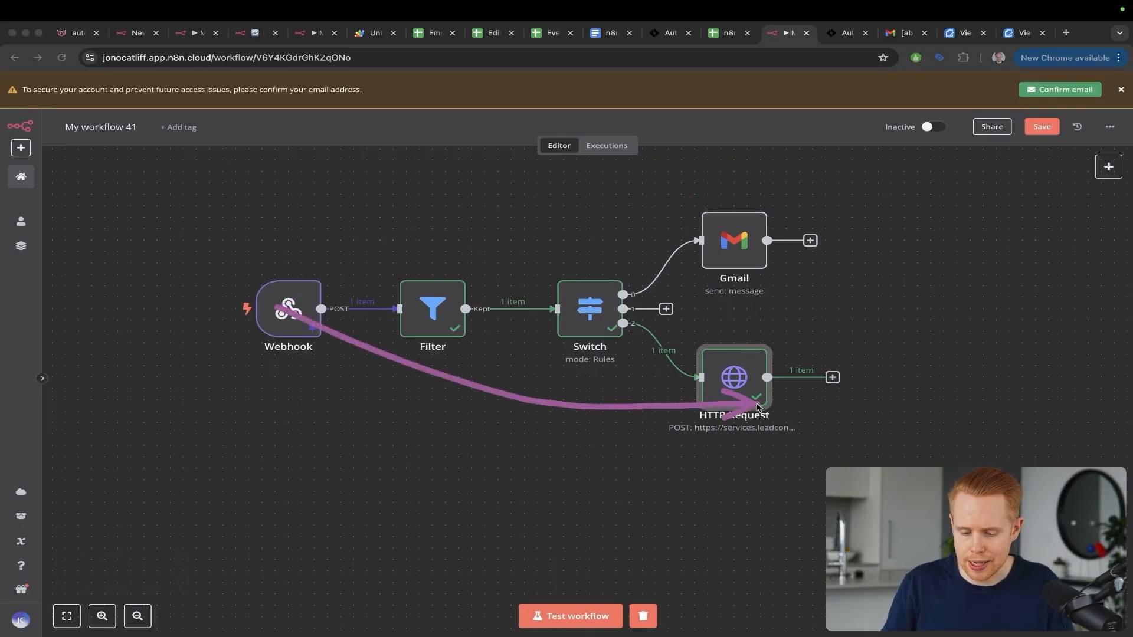
left_click_drag(583, 329, 635, 310)
key("ctrl+s")
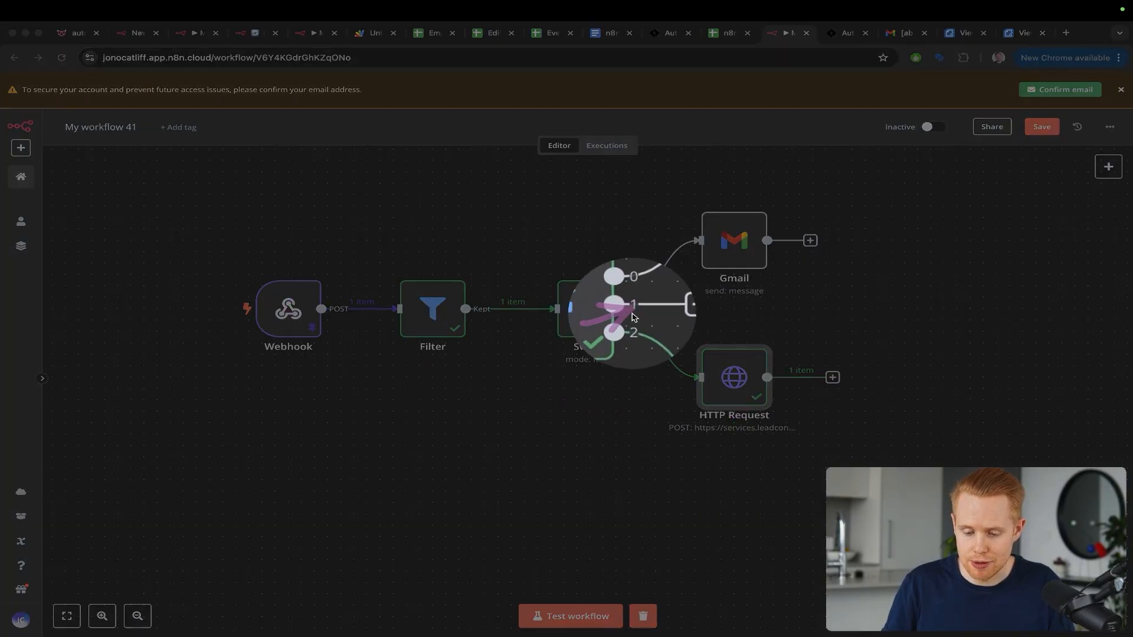
key("Escape")
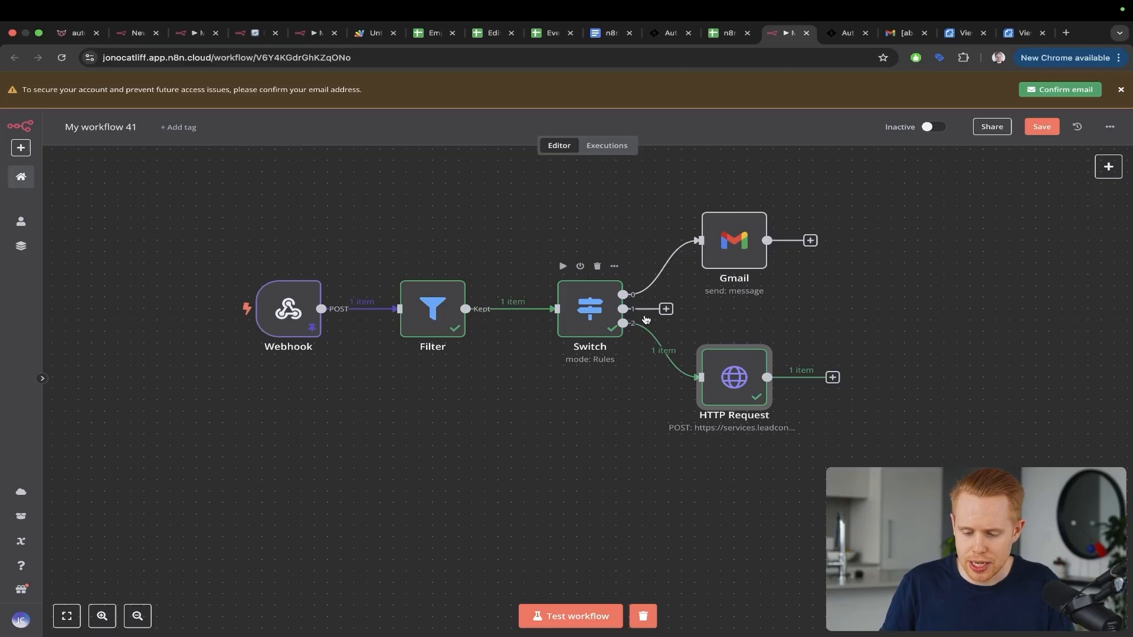
left_click(836, 33)
Step: Add an Invoice trigger filtered to Invoice Status Paid, then start a new action step after it
left_click(631, 171)
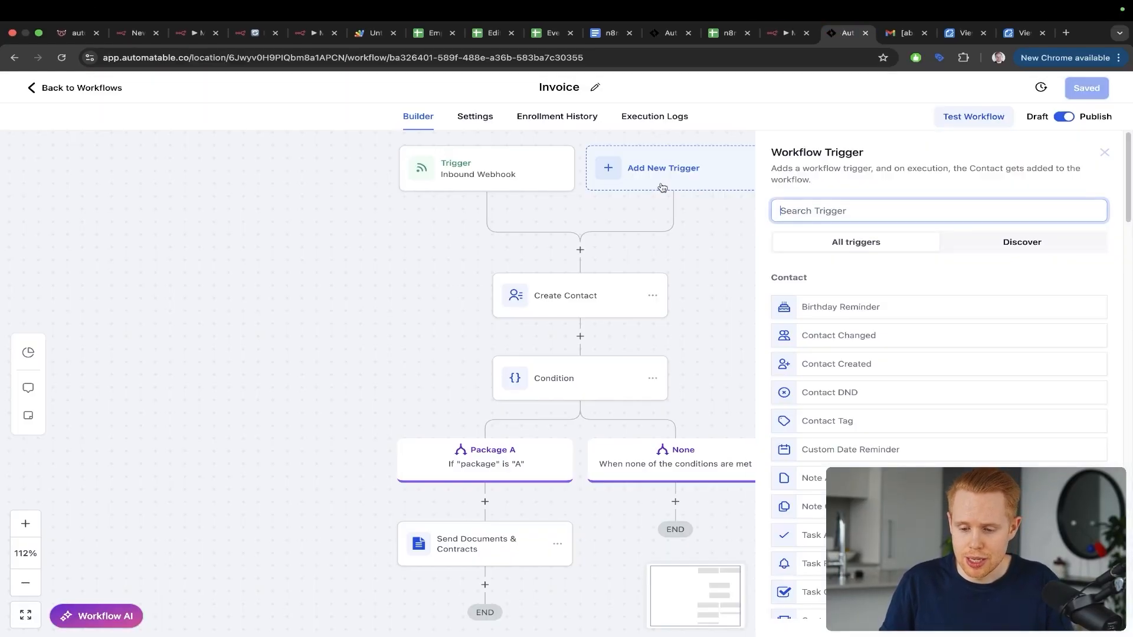
type("documebt")
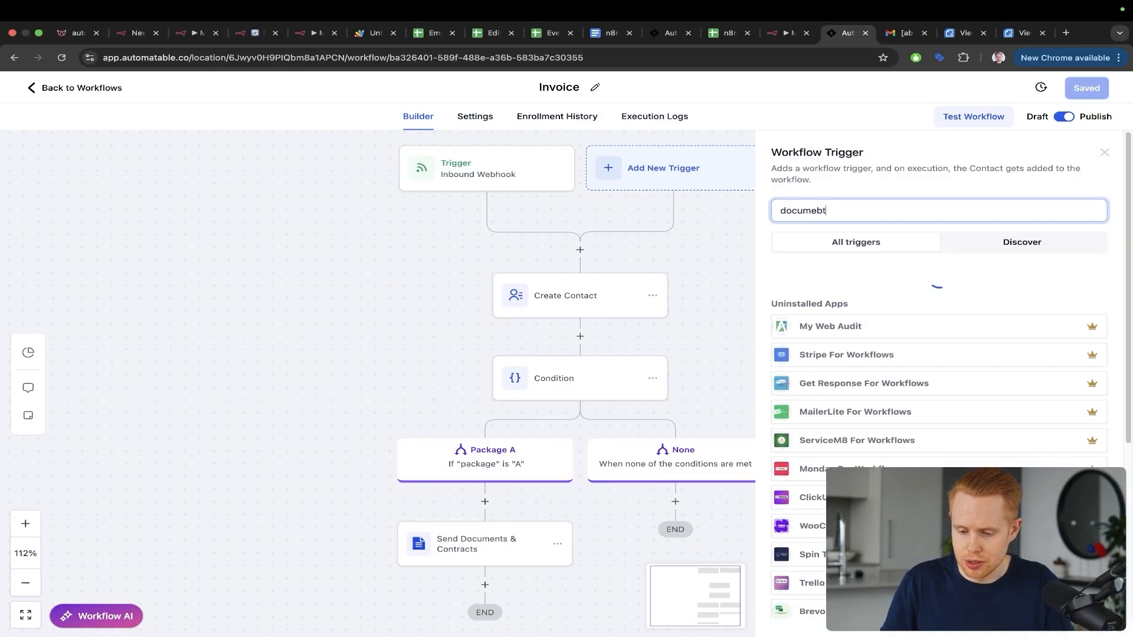
key("super+a")
key("BackSpace")
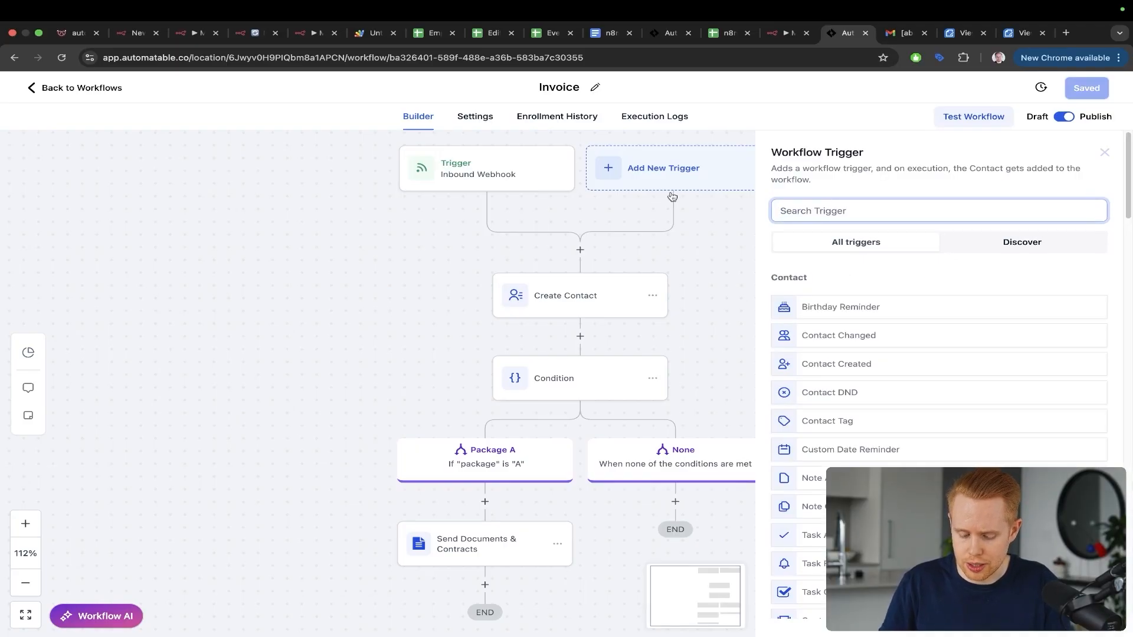
type("pay")
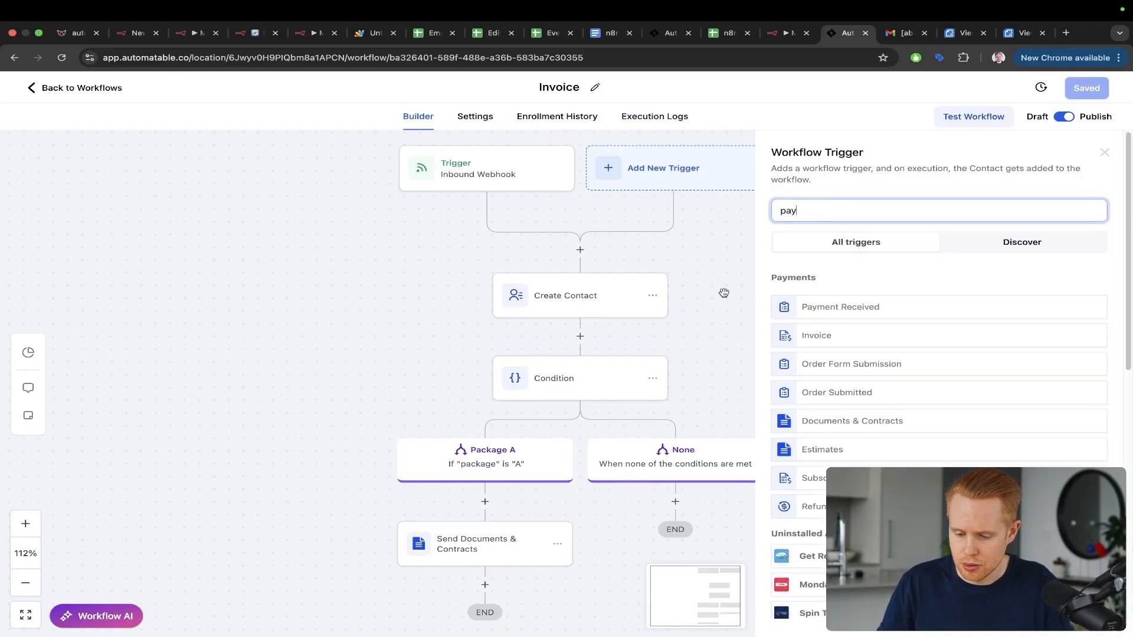
left_click(816, 335)
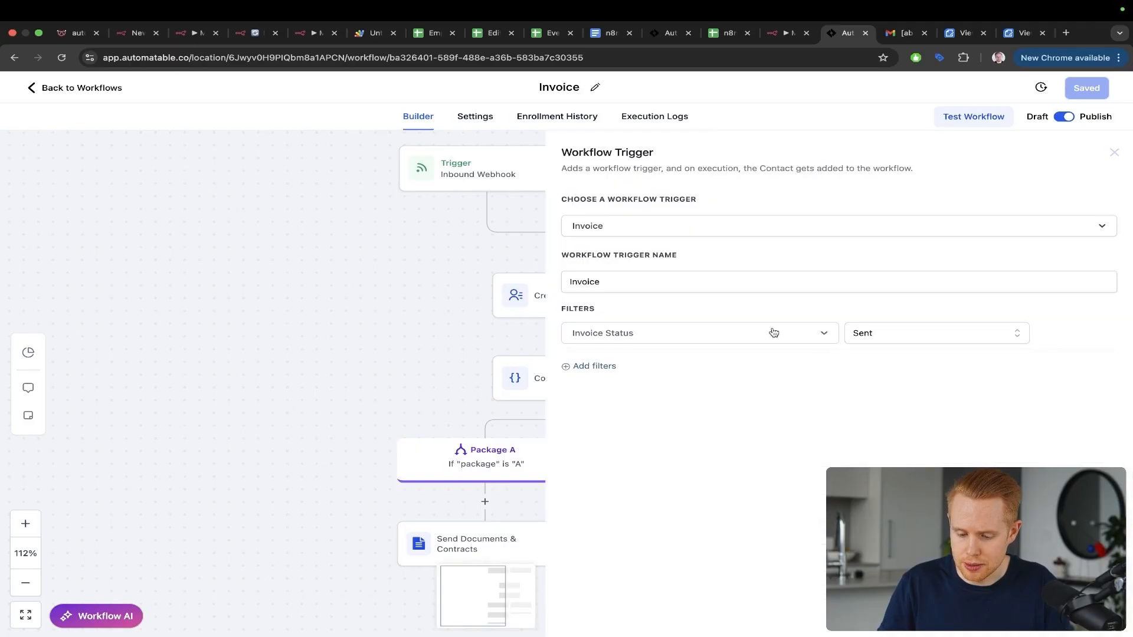
left_click(891, 333)
left_click(877, 384)
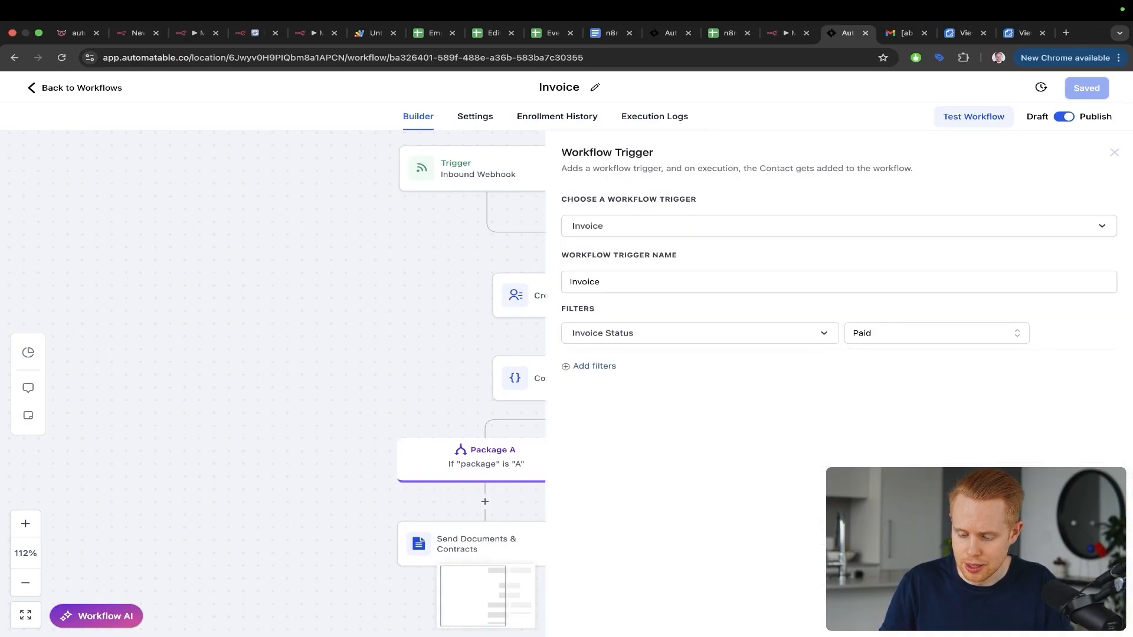
left_click(1084, 616)
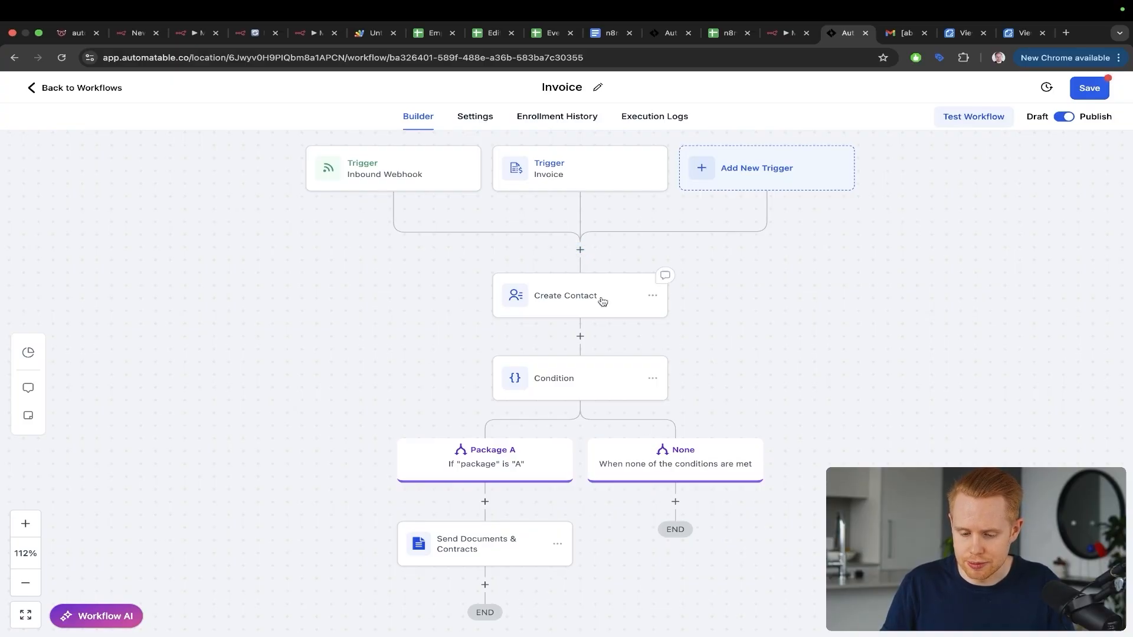
left_click(578, 250)
Step: Choose the Webhook action and grab the Test URL from n8n's Webhook node
type("webhook")
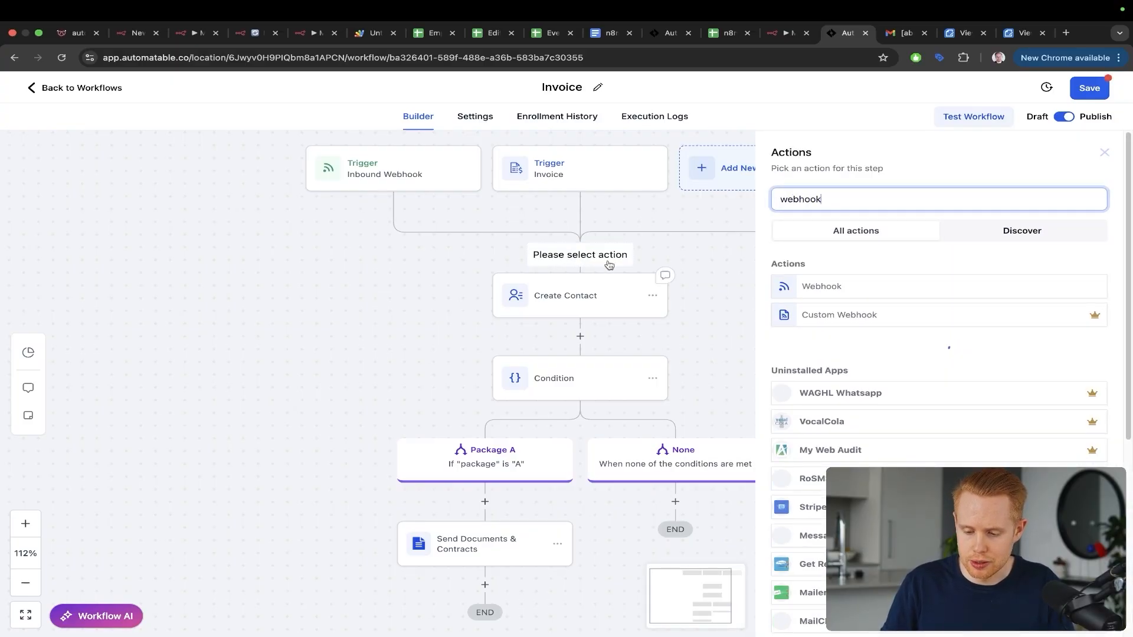
left_click(822, 286)
left_click(789, 32)
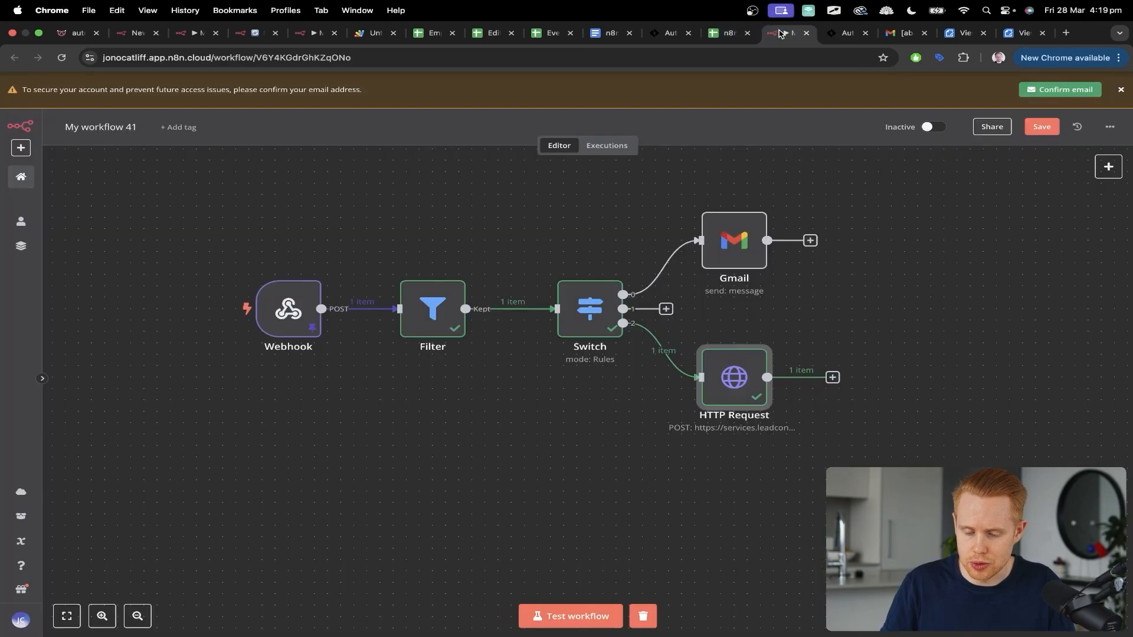
mouse_move(395, 174)
left_mouse_down()
mouse_move(277, 313)
mouse_move(732, 341)
left_mouse_up()
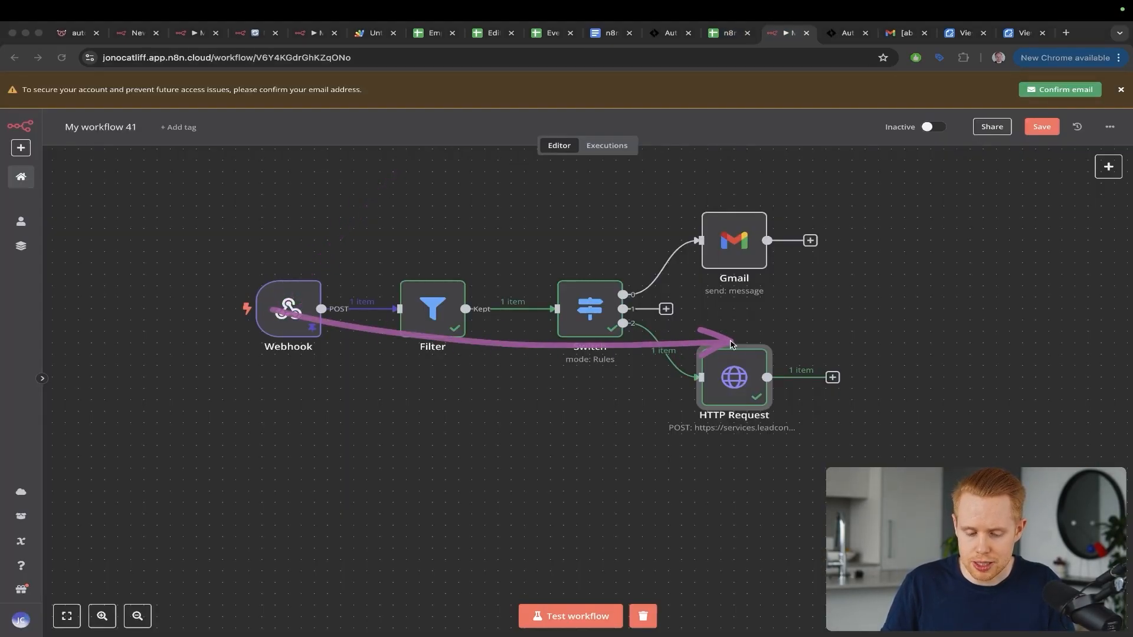
left_click_drag(375, 151, 286, 324)
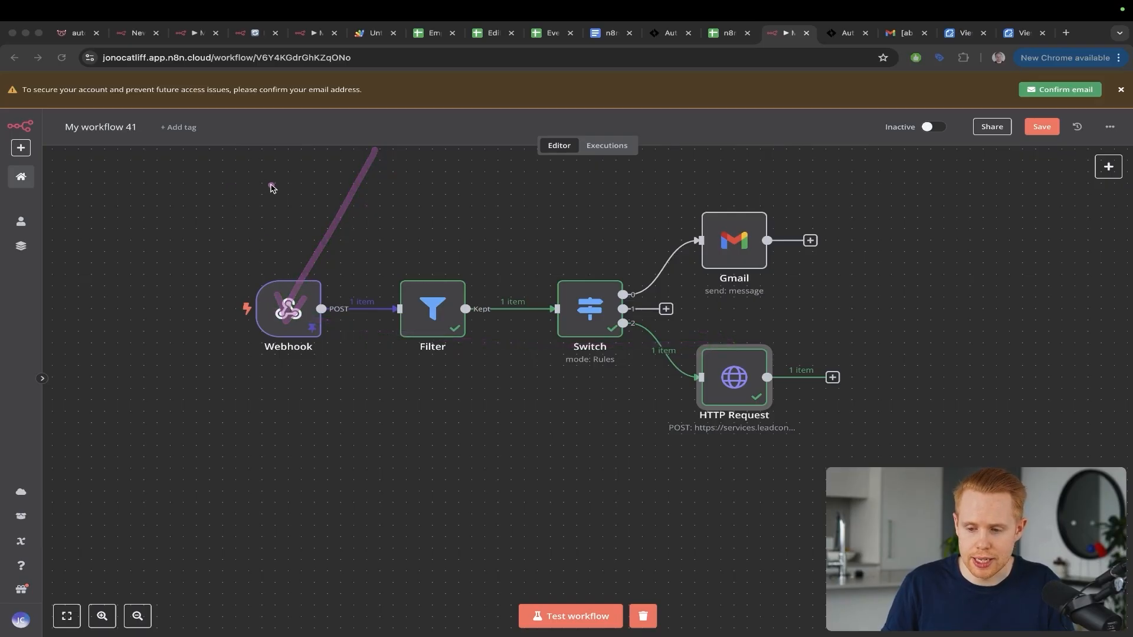
key("ctrl+Tab")
left_click_drag(735, 237, 859, 330)
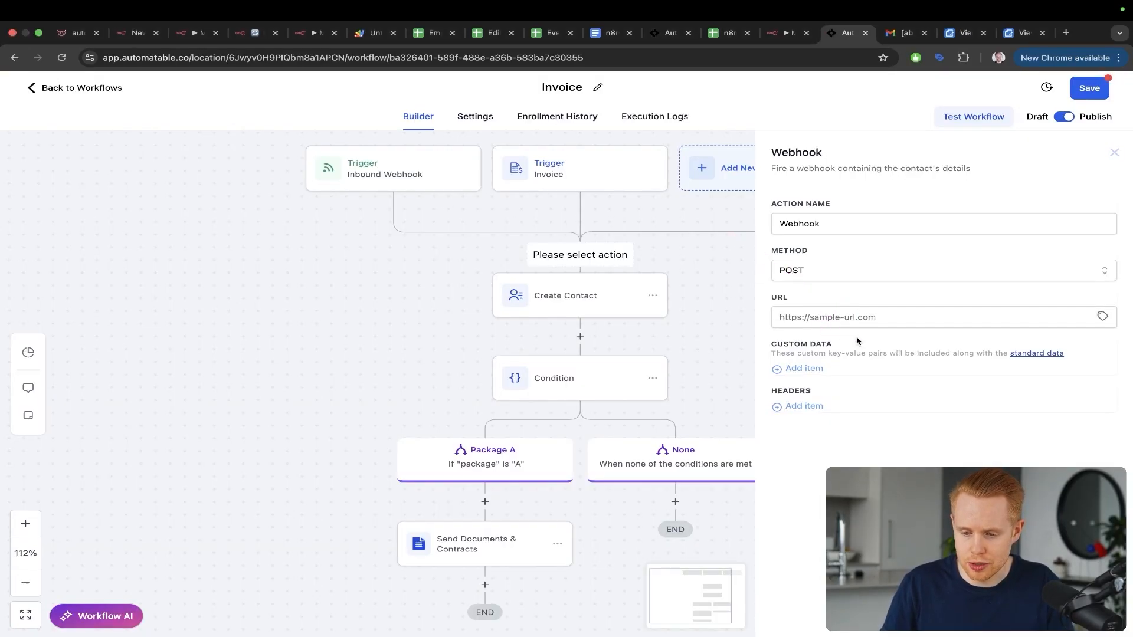
key("ctrl+shift+Tab")
double_click(258, 301)
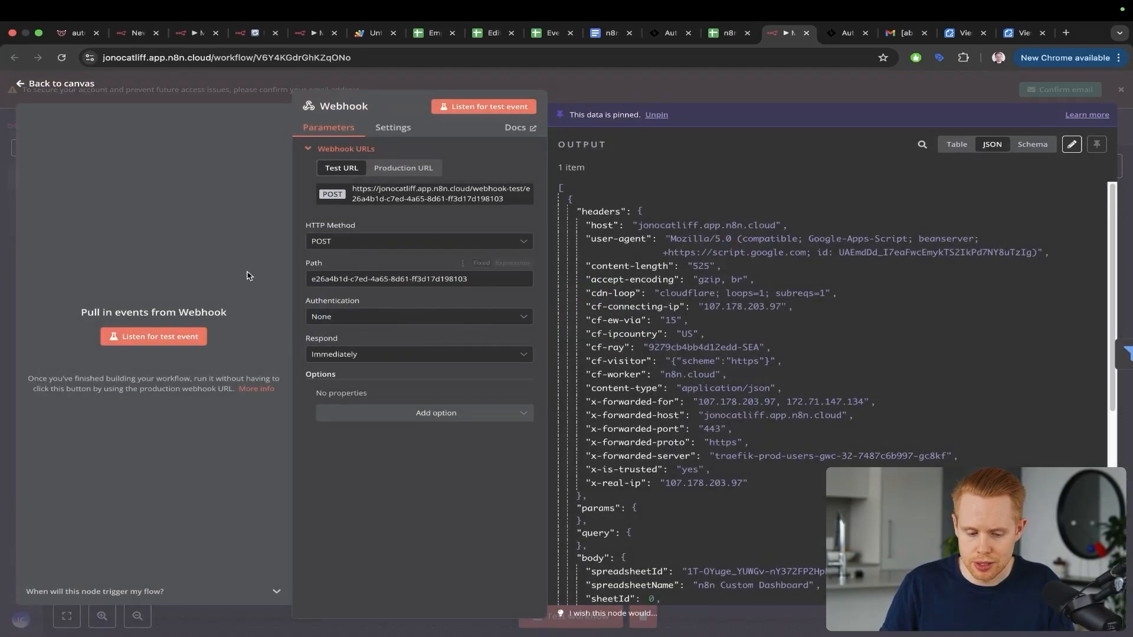
key("ctrl+Tab")
Step: Paste the n8n test webhook URL into the URL field, save the action, and close n8n's node details
left_click(786, 308)
key("ctrl+v")
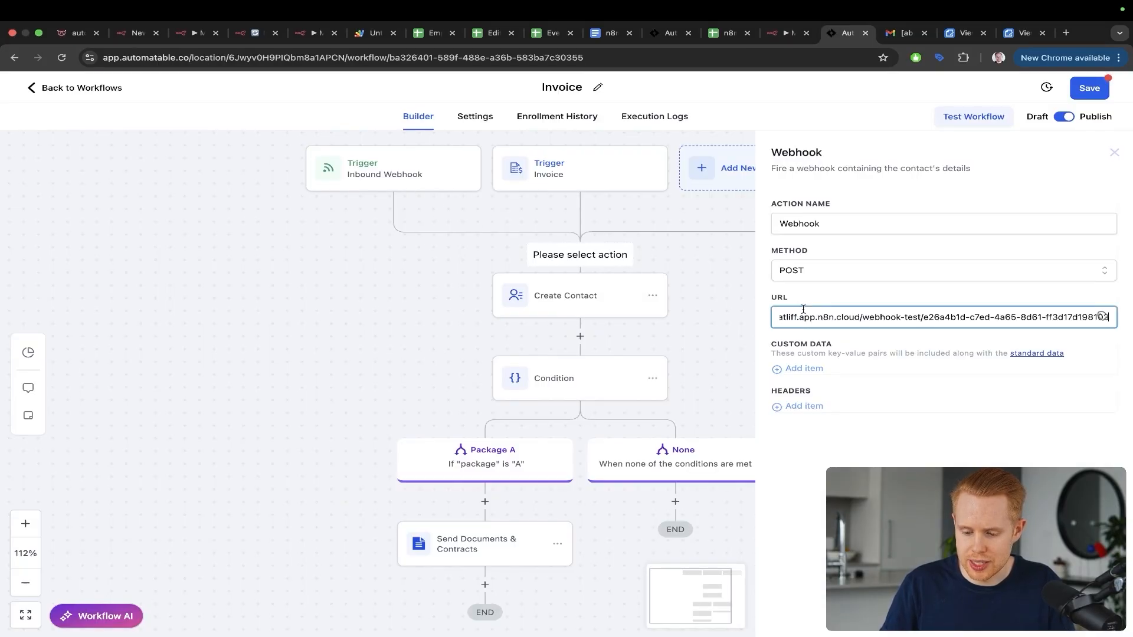
left_click_drag(942, 210, 879, 314)
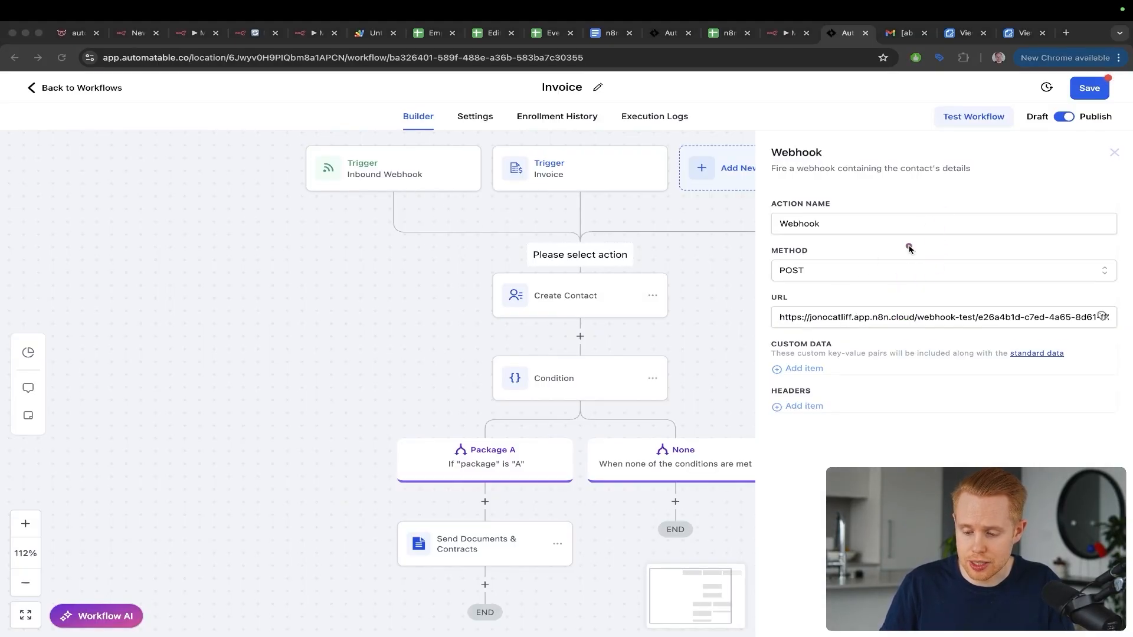
left_click_drag(909, 247, 885, 315)
mouse_move(599, 161)
left_mouse_down()
mouse_move(581, 241)
mouse_move(767, 309)
mouse_move(800, 308)
left_mouse_up()
left_click(1083, 615)
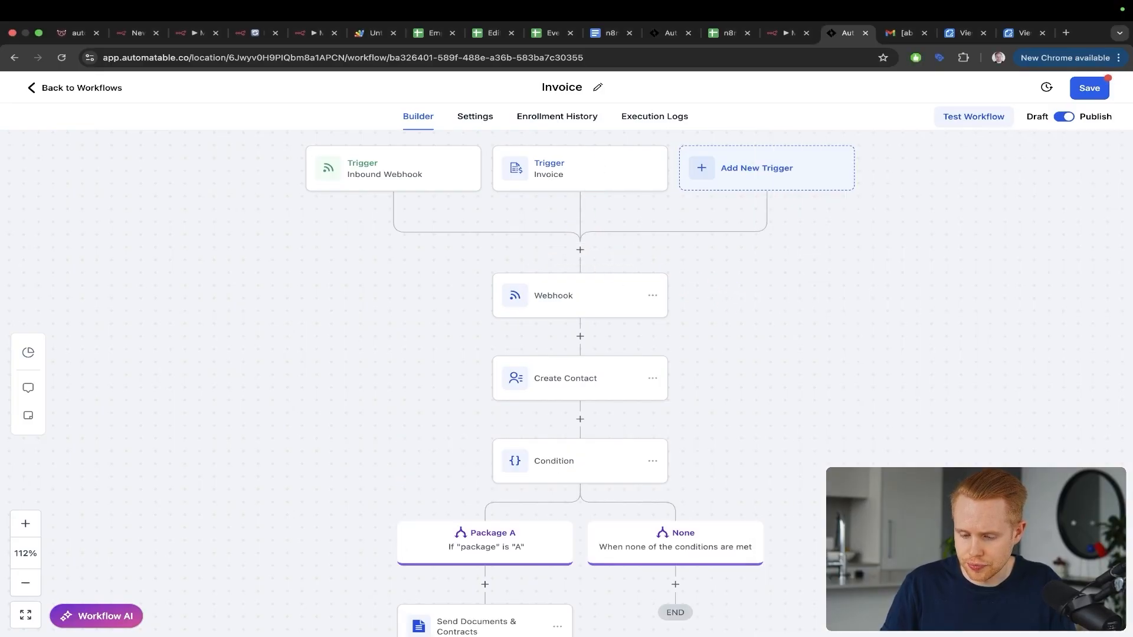
key("ctrl+shift+Tab")
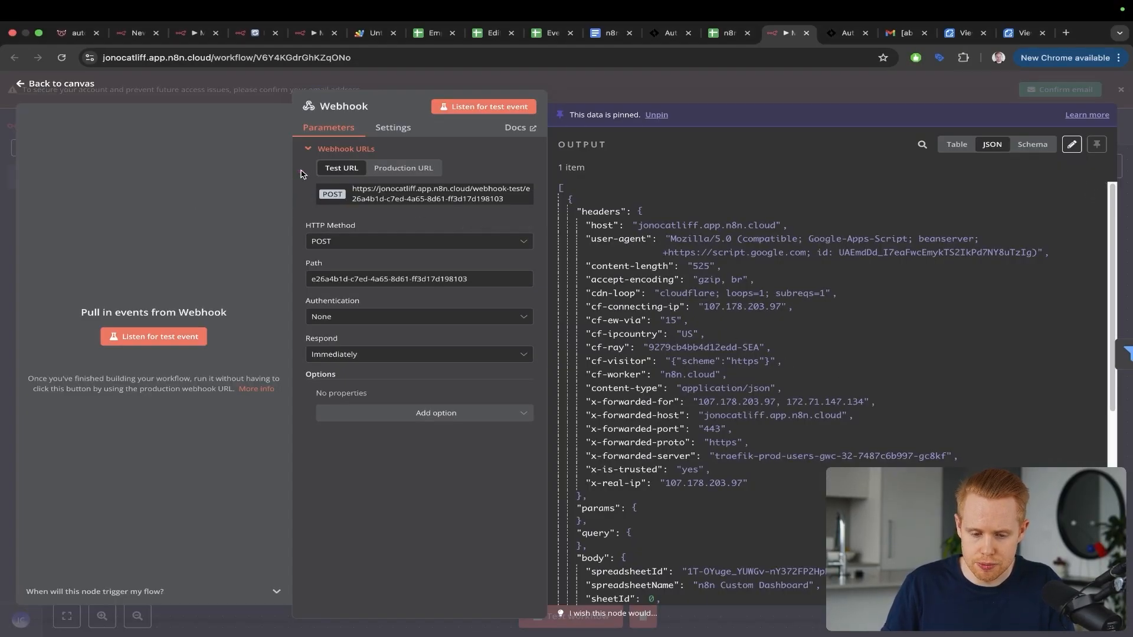
key("Escape")
mouse_move(370, 173)
left_mouse_down()
mouse_move(324, 223)
mouse_move(298, 292)
left_mouse_up()
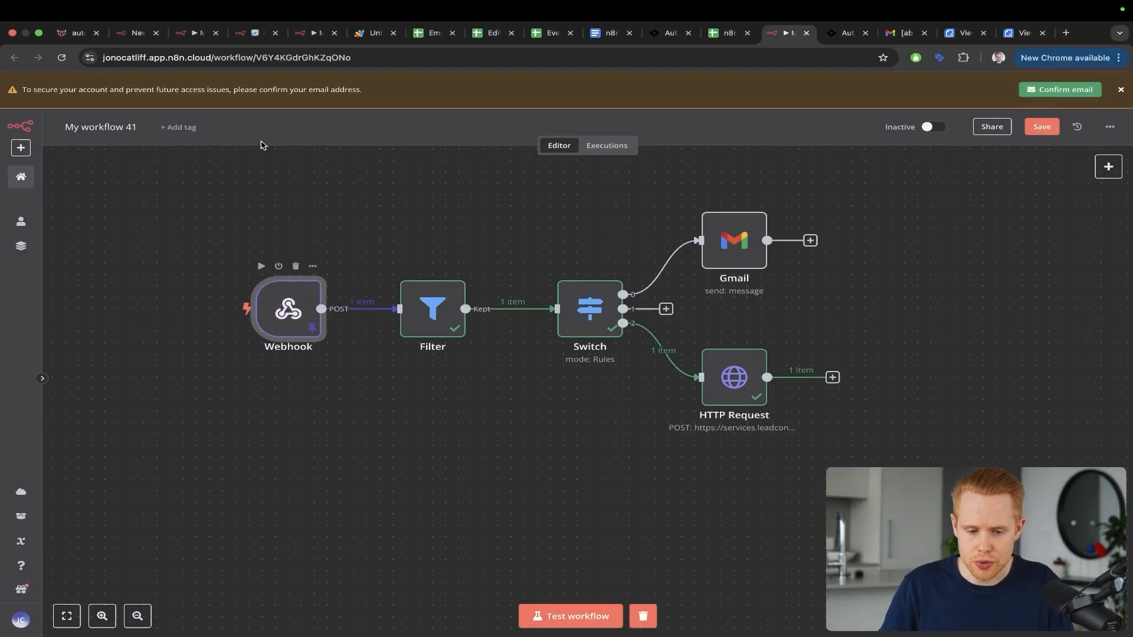
Step: In My workflow 40, open next-step options after the upper On form submission → Google Sheets chain
left_click(311, 39)
left_click_drag(324, 257, 533, 307)
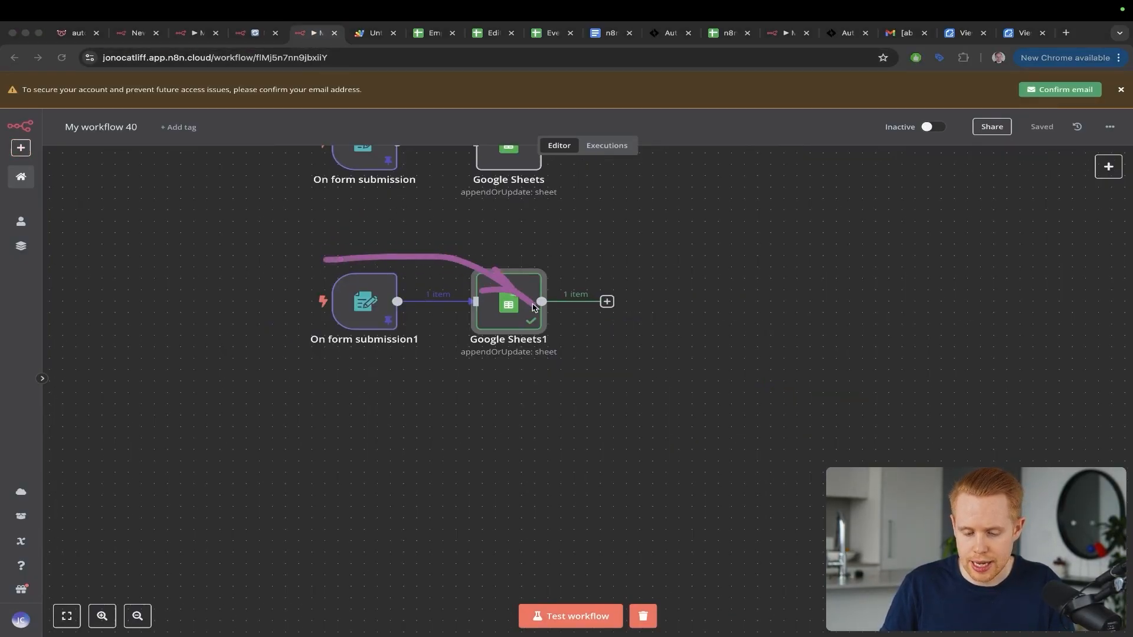
key("z")
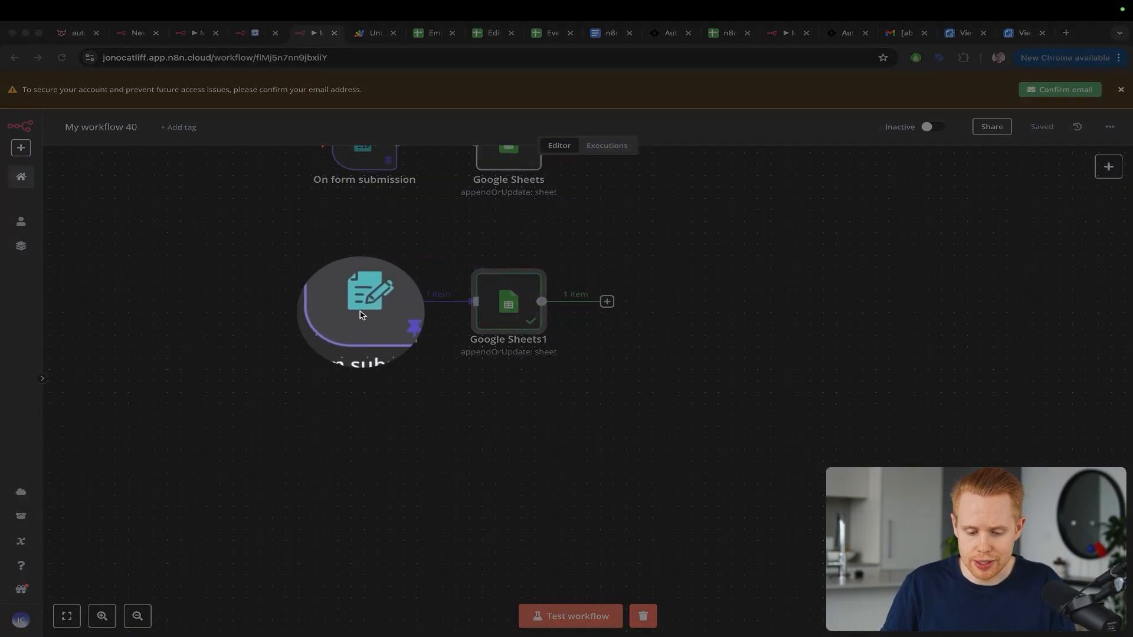
scroll(360, 315, "up", 5)
scroll(361, 315, "up", 1)
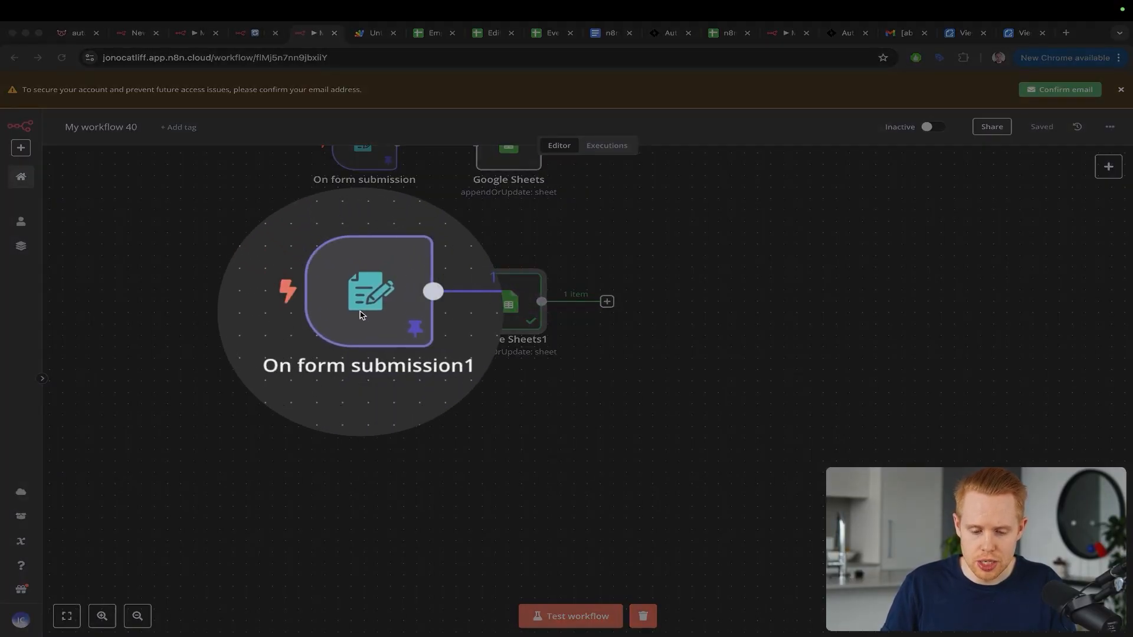
key("z")
left_click_drag(341, 294, 521, 277)
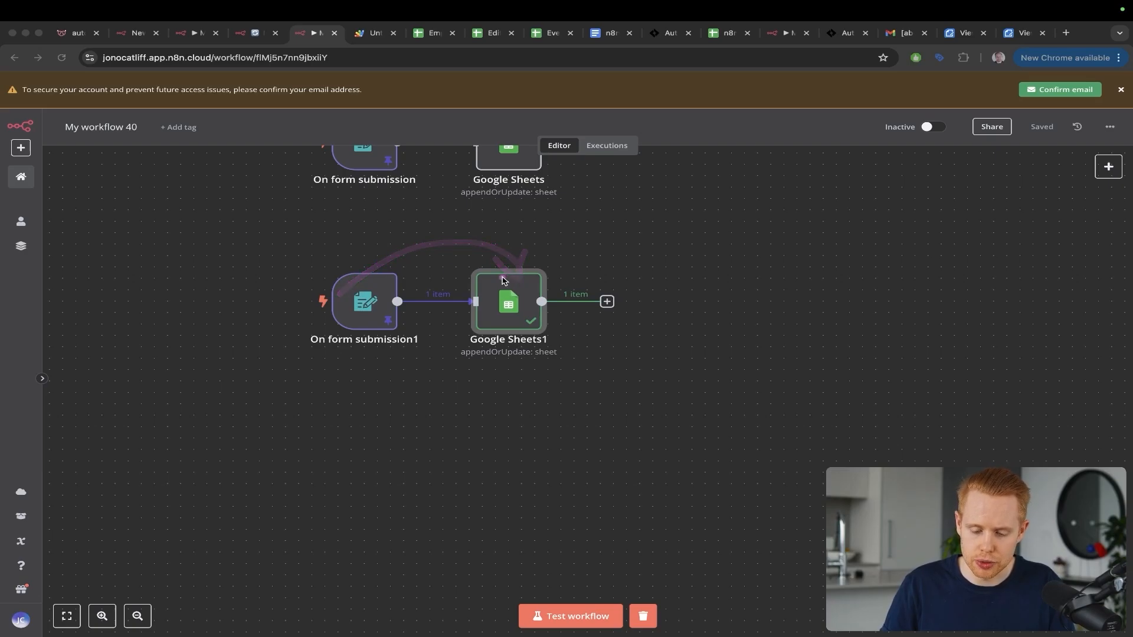
key("z")
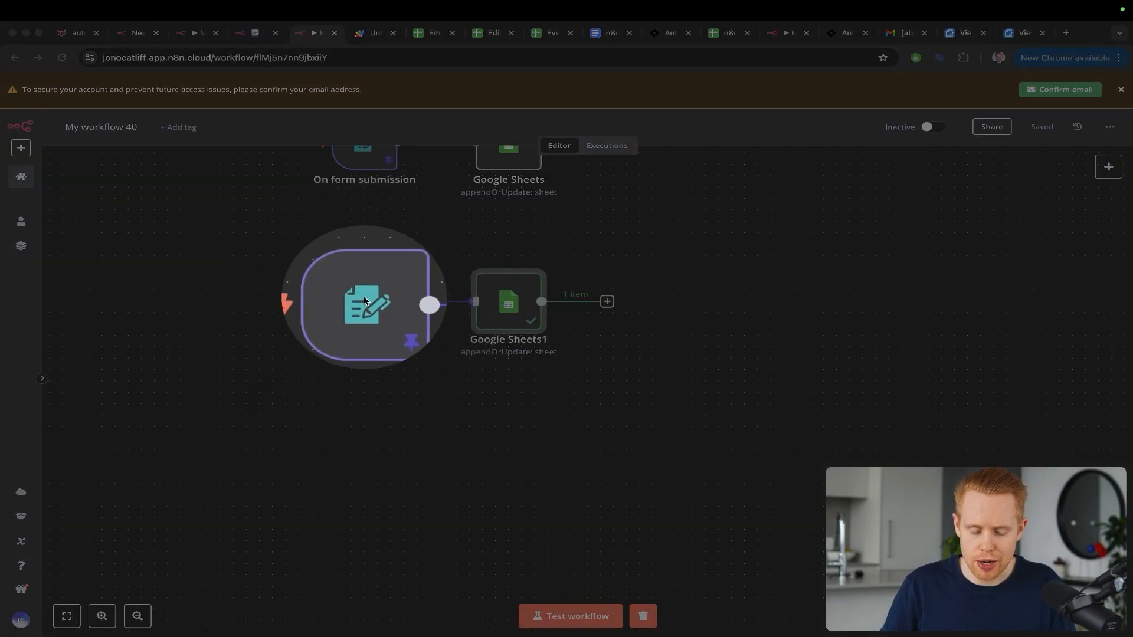
key("z")
left_click_drag(311, 259, 362, 381)
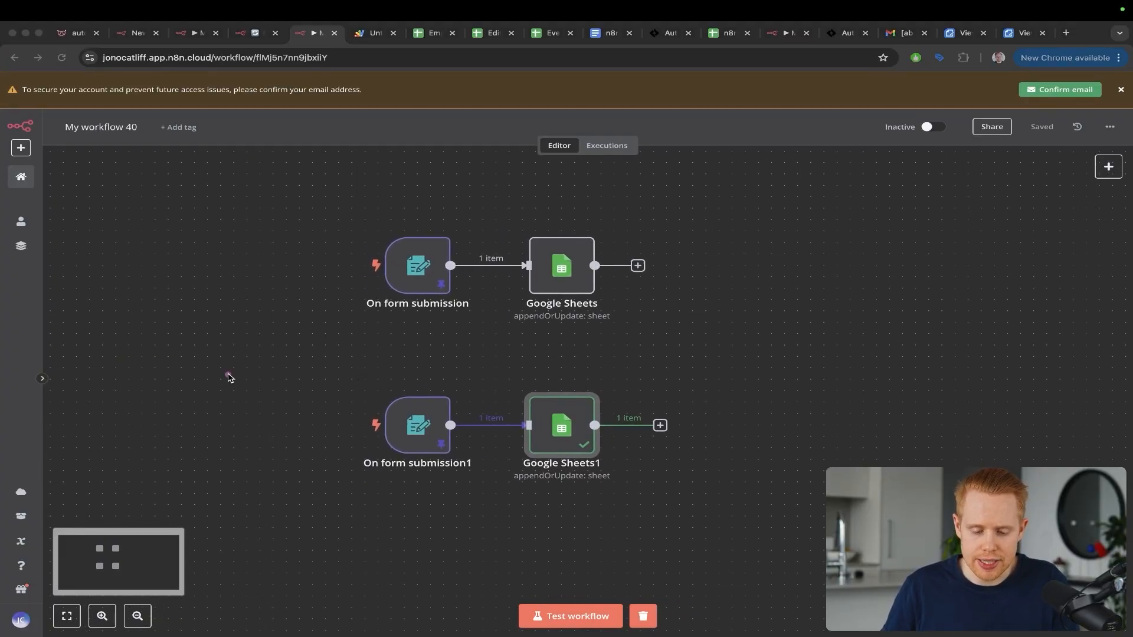
mouse_move(228, 373)
left_mouse_down()
mouse_move(460, 240)
mouse_move(563, 257)
left_mouse_up()
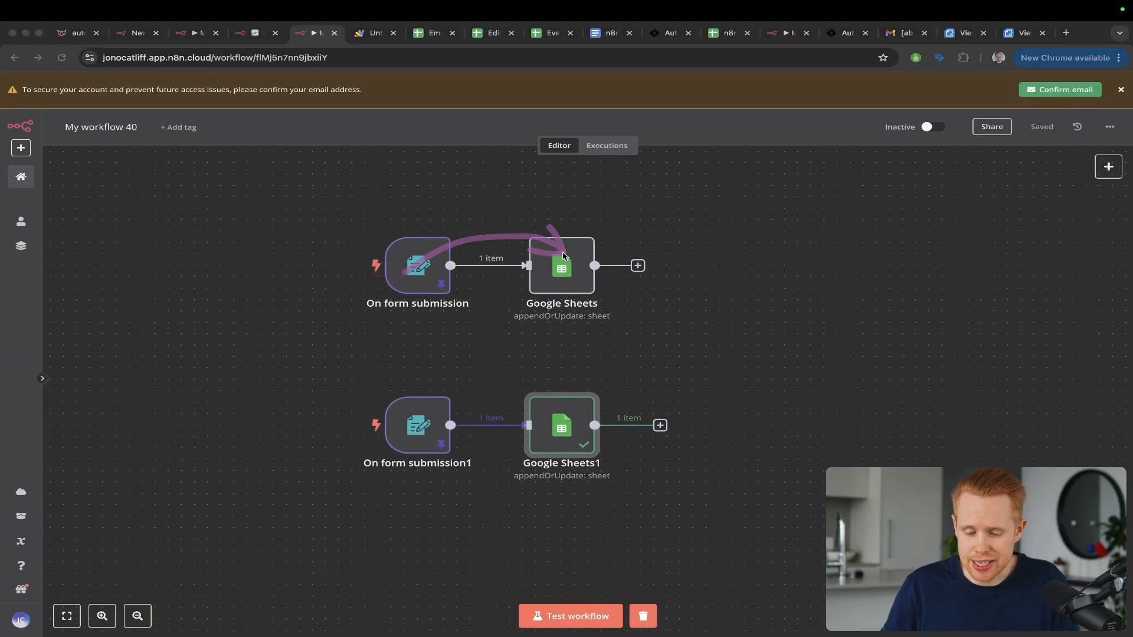
left_click(636, 267)
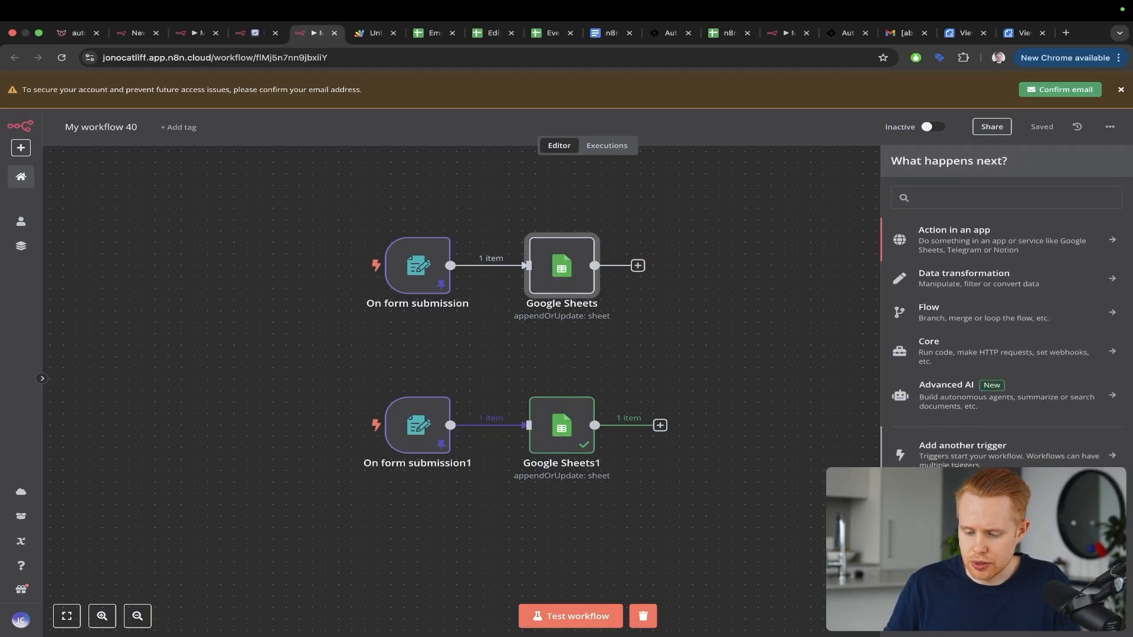
Step: List the available workflow trigger types and scroll through them
left_click(962, 451)
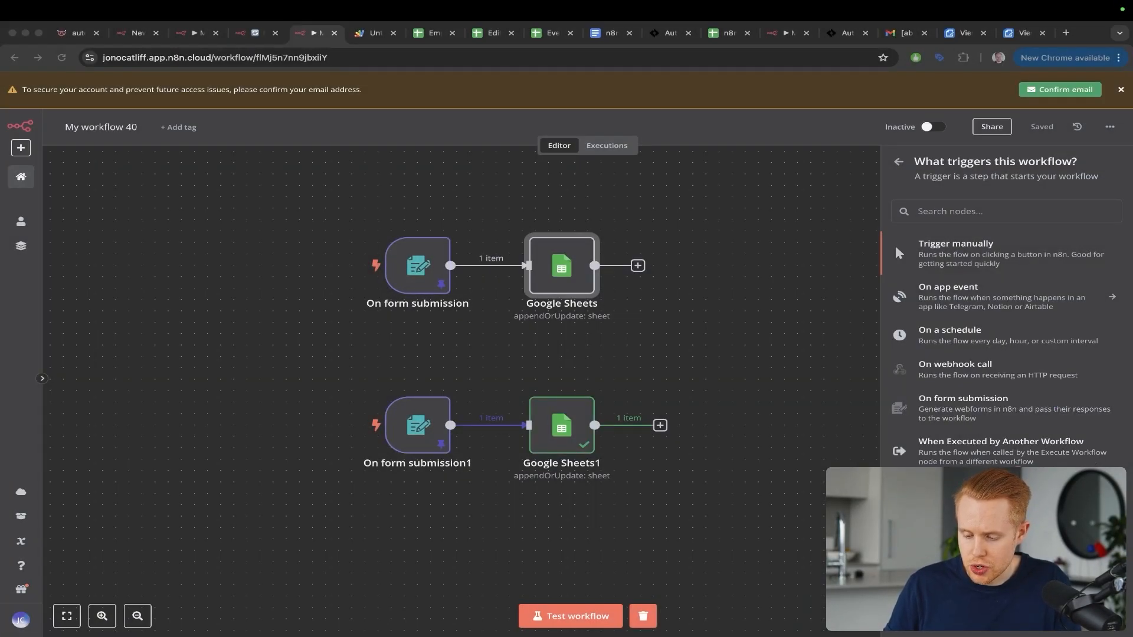
scroll(895, 243, "up", 5)
scroll(894, 243, "down", 2)
scroll(895, 243, "right", 3)
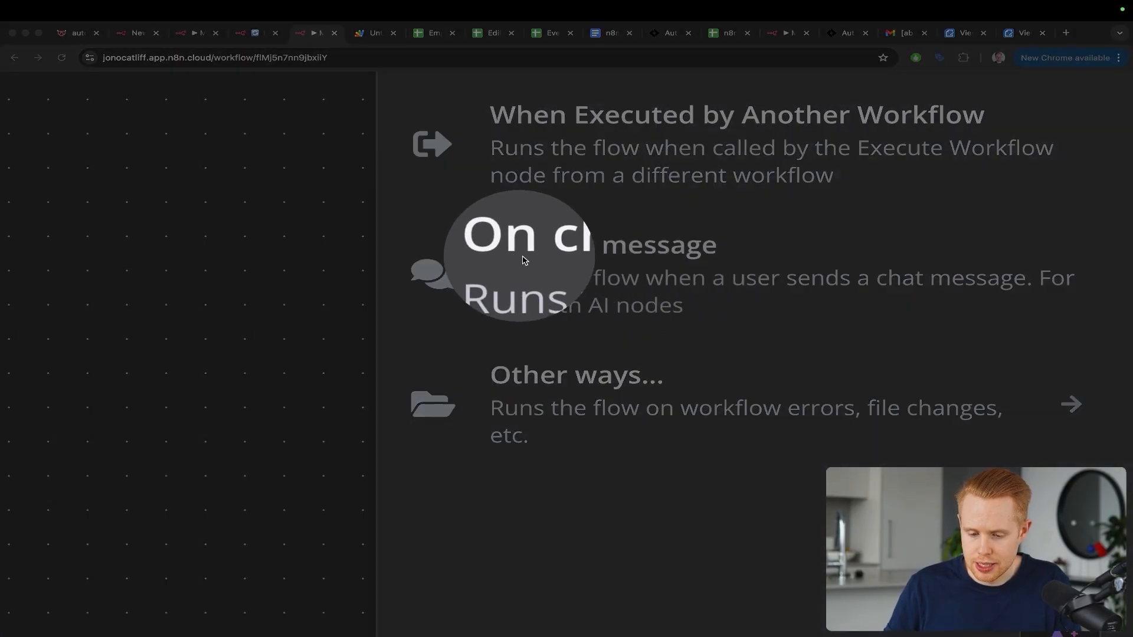
scroll(718, 248, "down", 5)
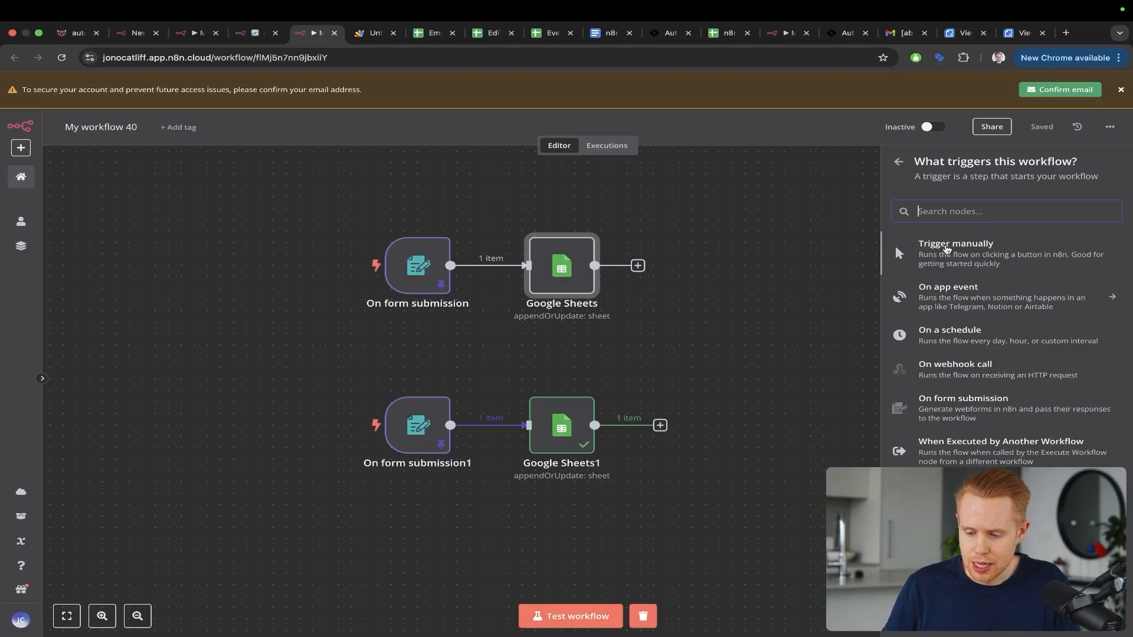
Step: Browse the On app event trigger apps, then bring up the n8n Custom Dashboard spreadsheet
left_click(947, 289)
scroll(980, 320, "down", 5)
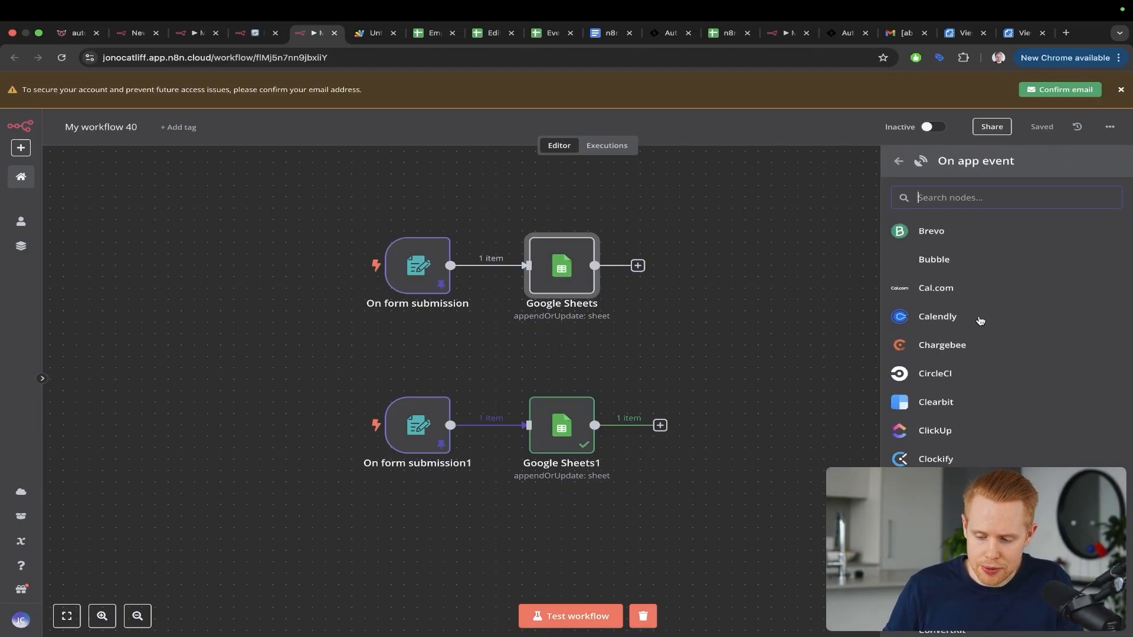
scroll(979, 320, "down", 15)
scroll(980, 321, "up", 10)
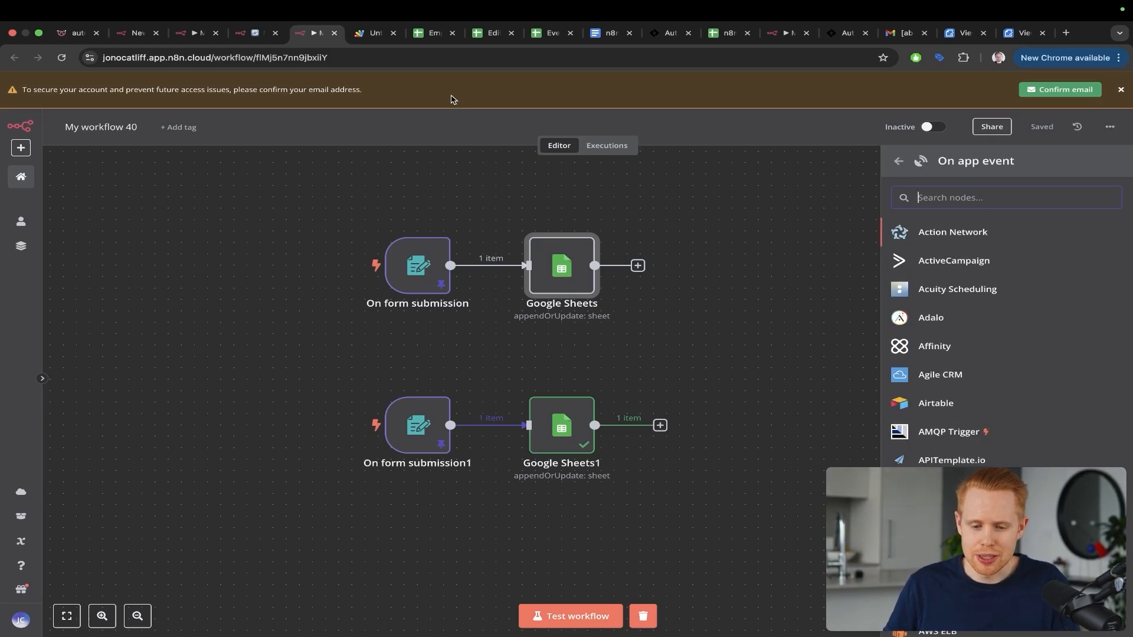
left_click(714, 37)
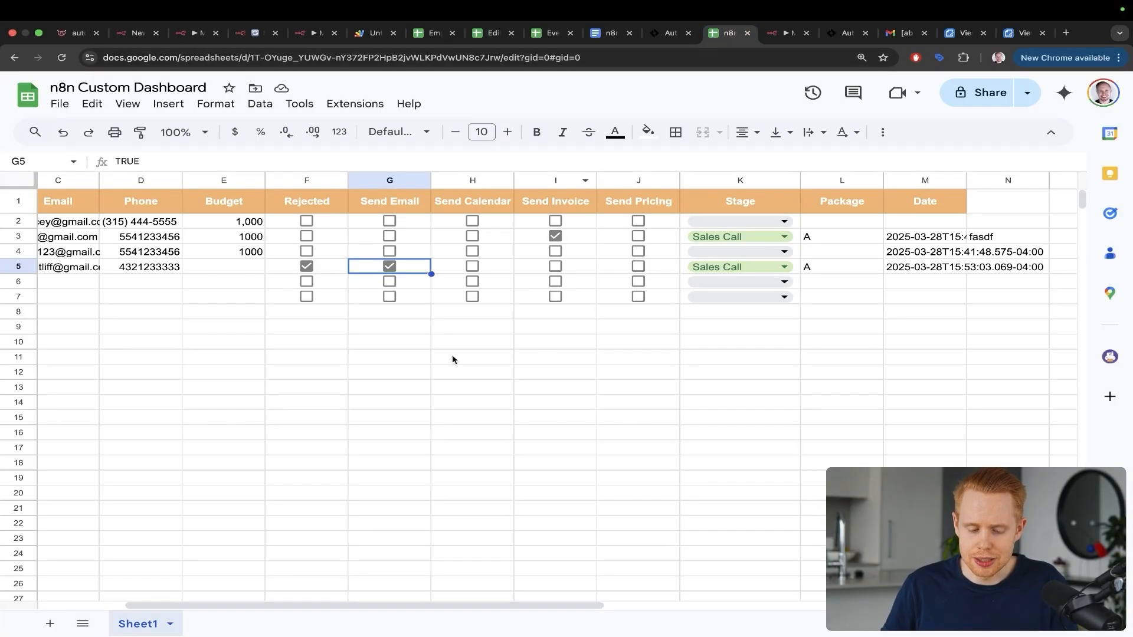
Step: Annotate row 5's email, Send Email checkbox and Sales Call stage, checking its Stage choices
scroll(452, 408, "left", 3)
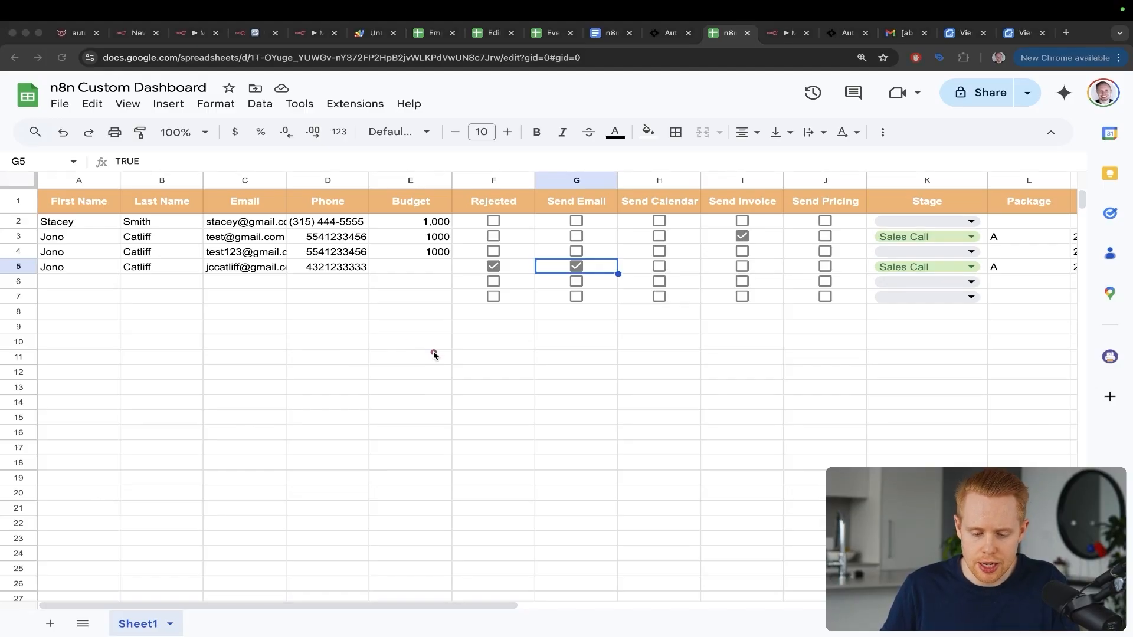
left_click_drag(434, 353, 268, 255)
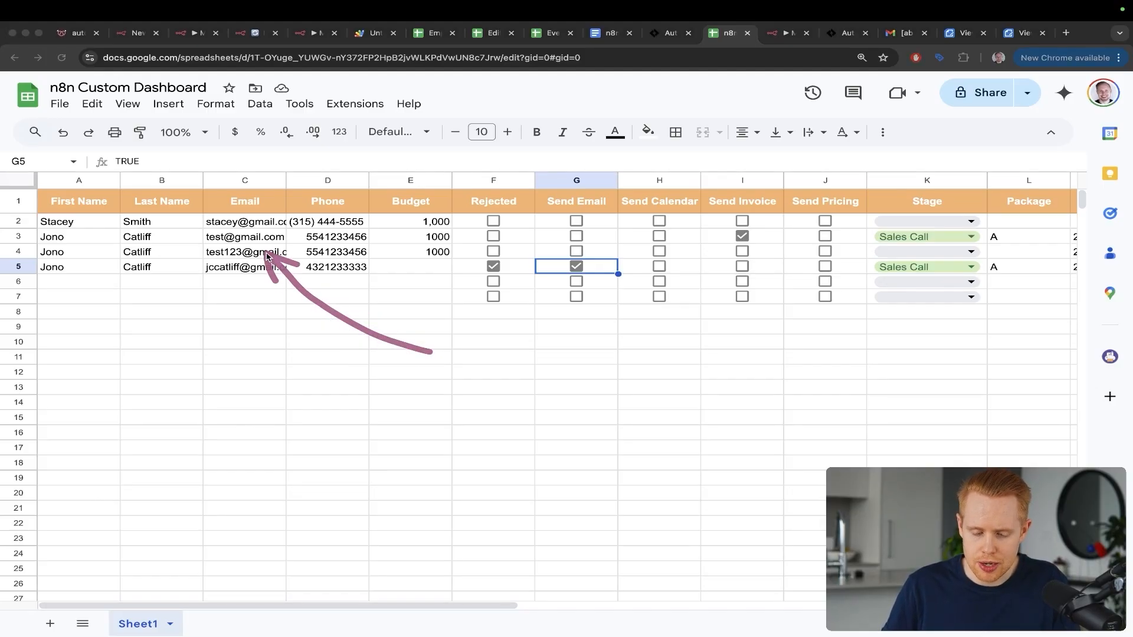
mouse_move(309, 349)
left_mouse_down()
mouse_move(577, 323)
mouse_move(575, 282)
left_mouse_up()
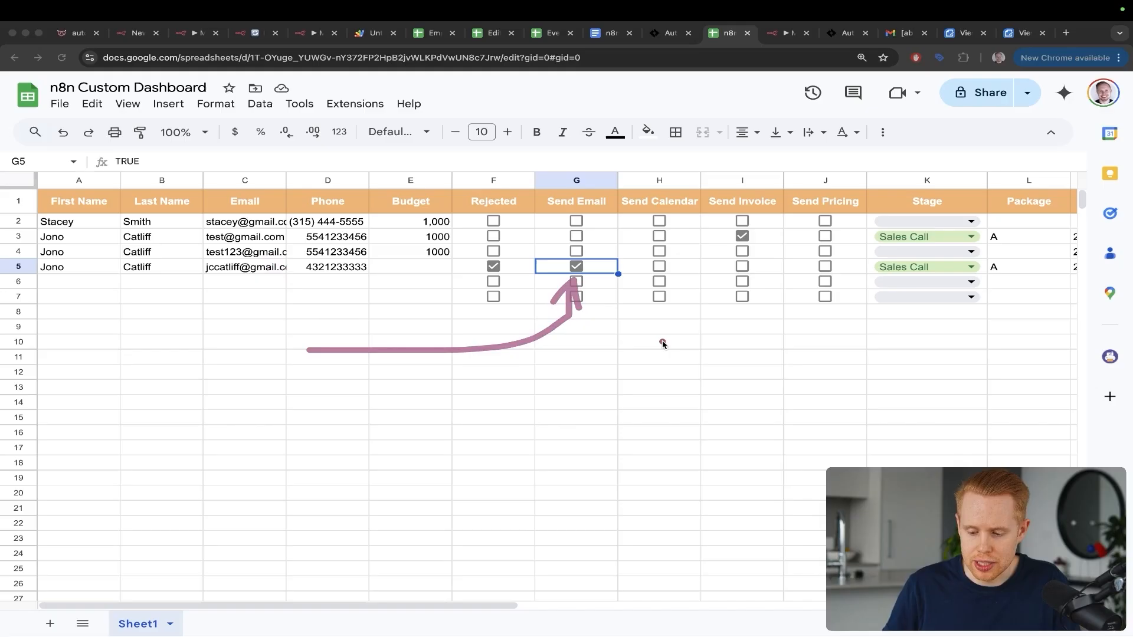
left_click_drag(661, 341, 868, 273)
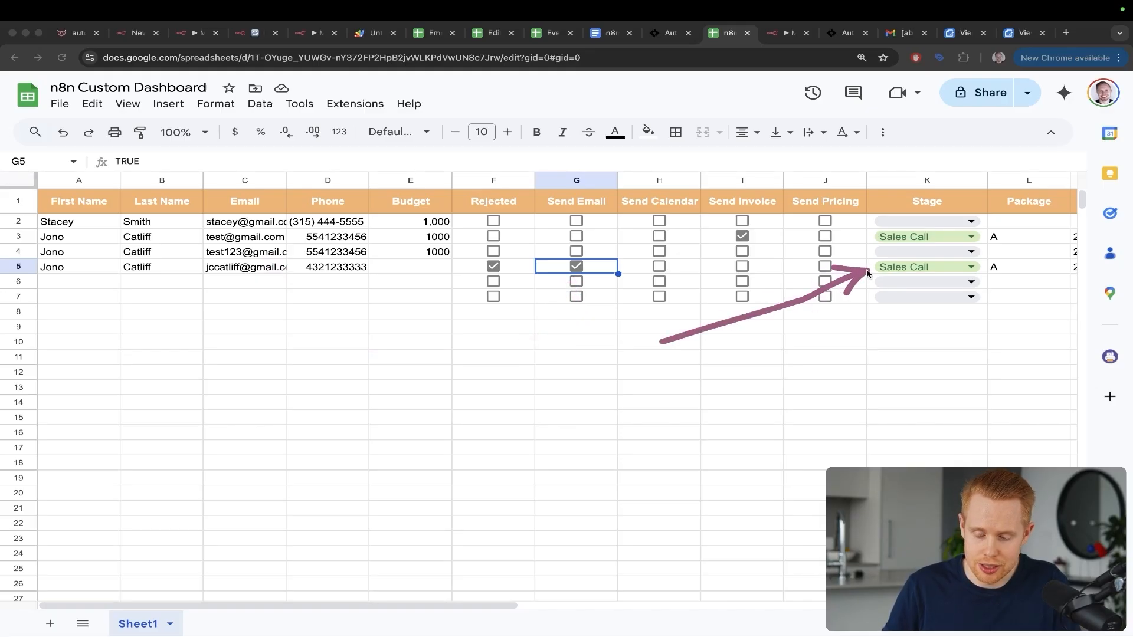
left_click(910, 270)
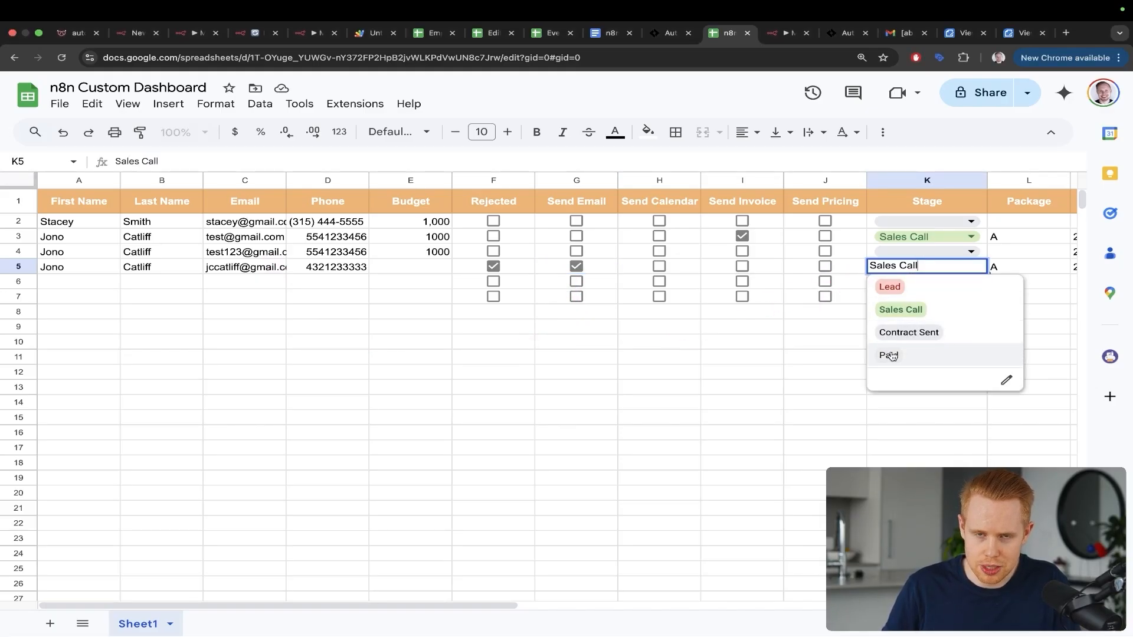
left_click(773, 357)
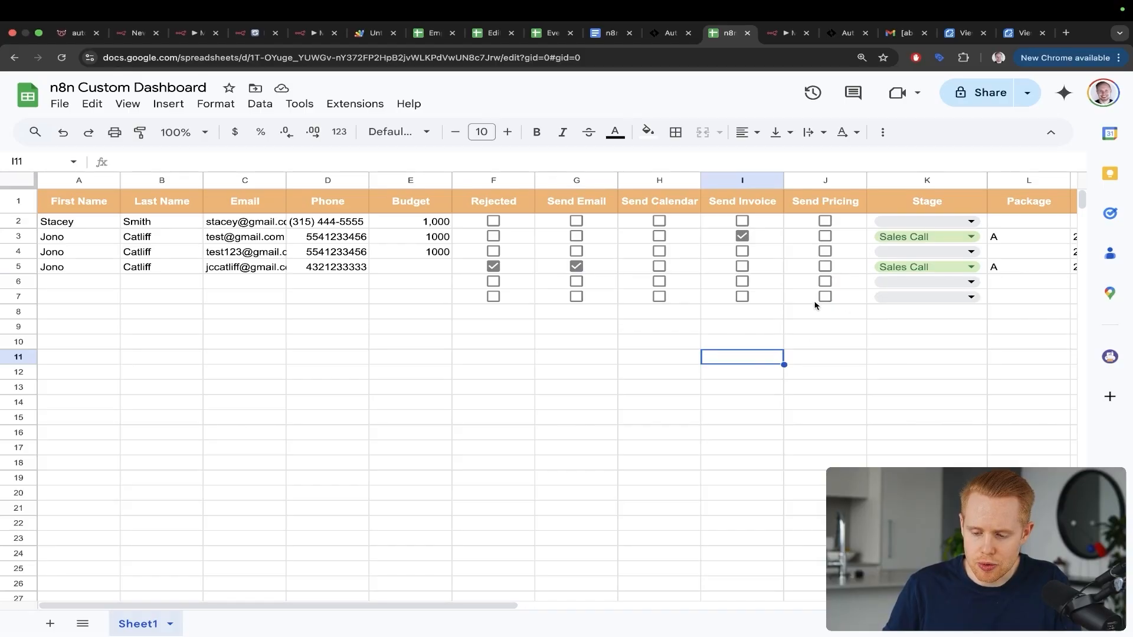
Step: Point out the Send Email checkboxes and row 3's Send Invoice checkbox, then return to n8n
left_click_drag(569, 392, 575, 253)
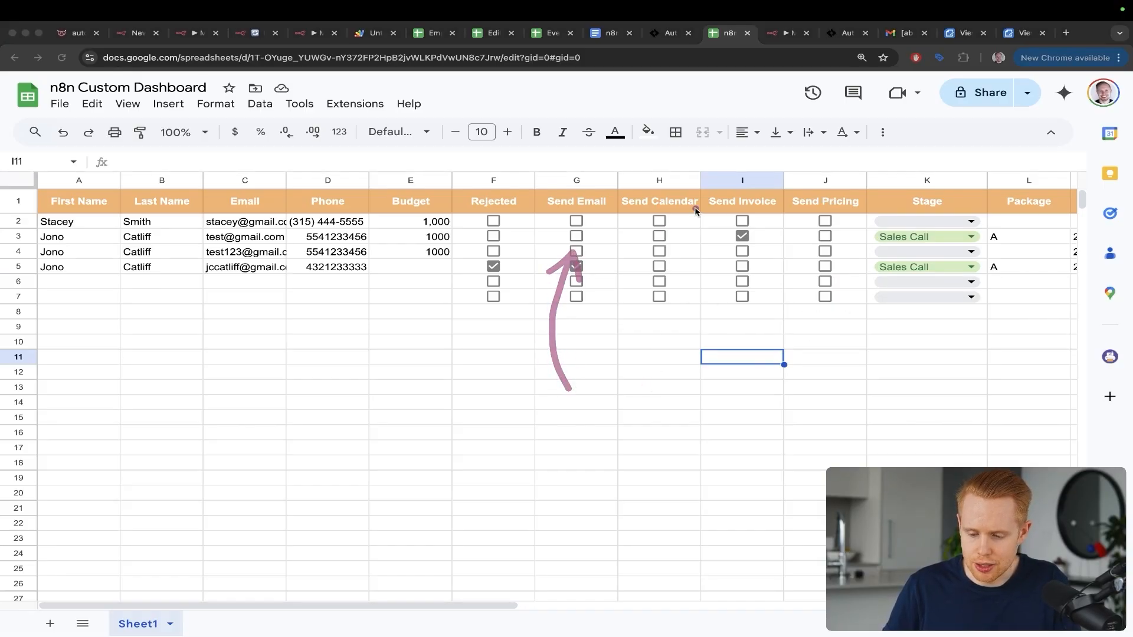
mouse_move(696, 210)
left_mouse_down()
mouse_move(742, 233)
mouse_move(493, 202)
mouse_move(430, 223)
left_mouse_up()
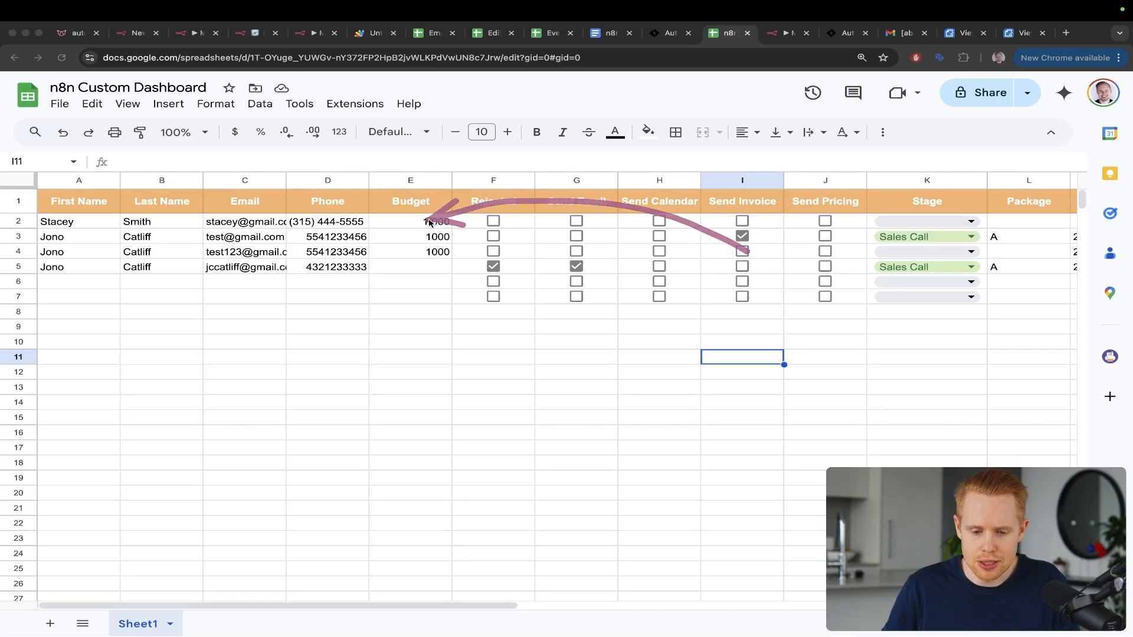
key("ctrl+Tab")
Step: Annotate the Switch's branches leading to the Gmail node and the HTTP Request node
left_click_drag(333, 376, 690, 246)
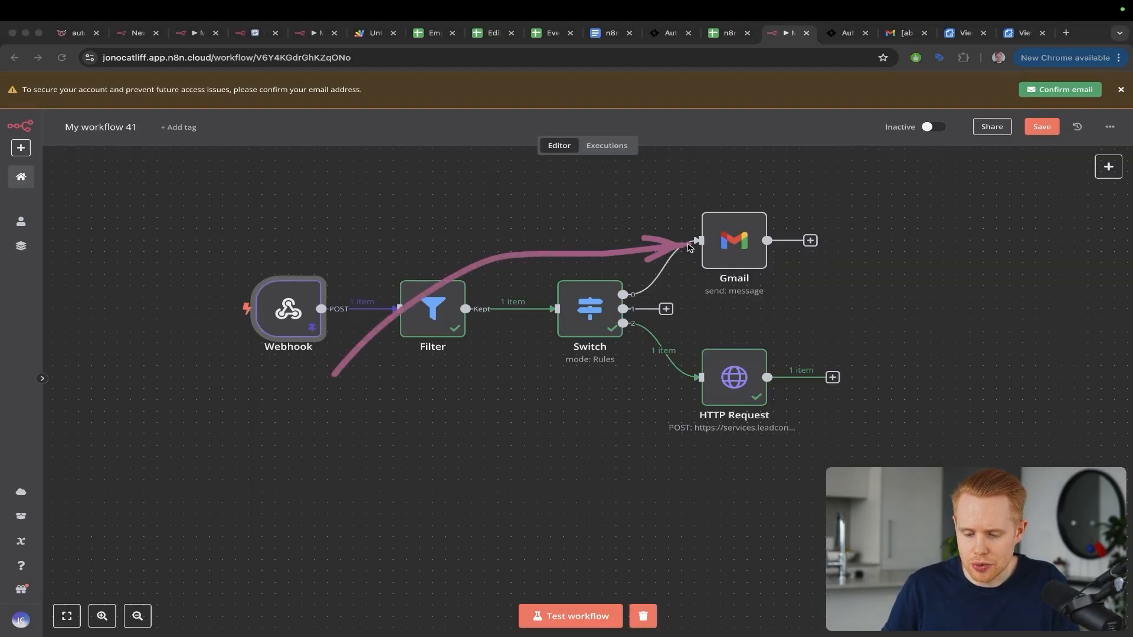
mouse_move(466, 287)
left_mouse_down()
mouse_move(595, 379)
mouse_move(714, 391)
left_mouse_up()
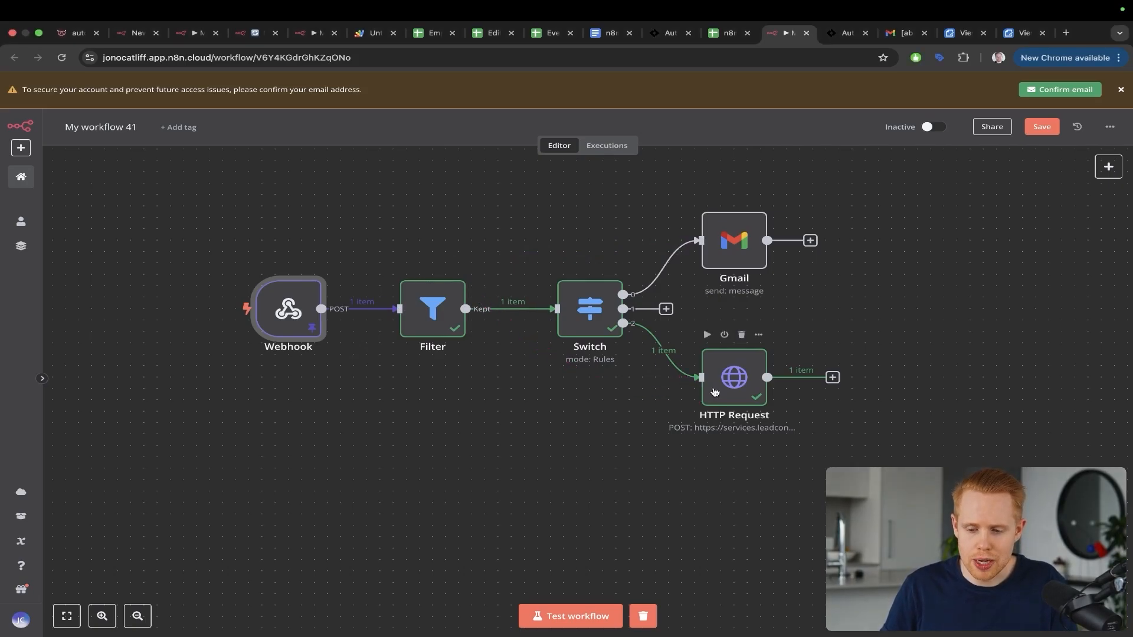
Step: Open skool.com/automatable/about, the Automatable community's About page, in a new tab
key("super+t")
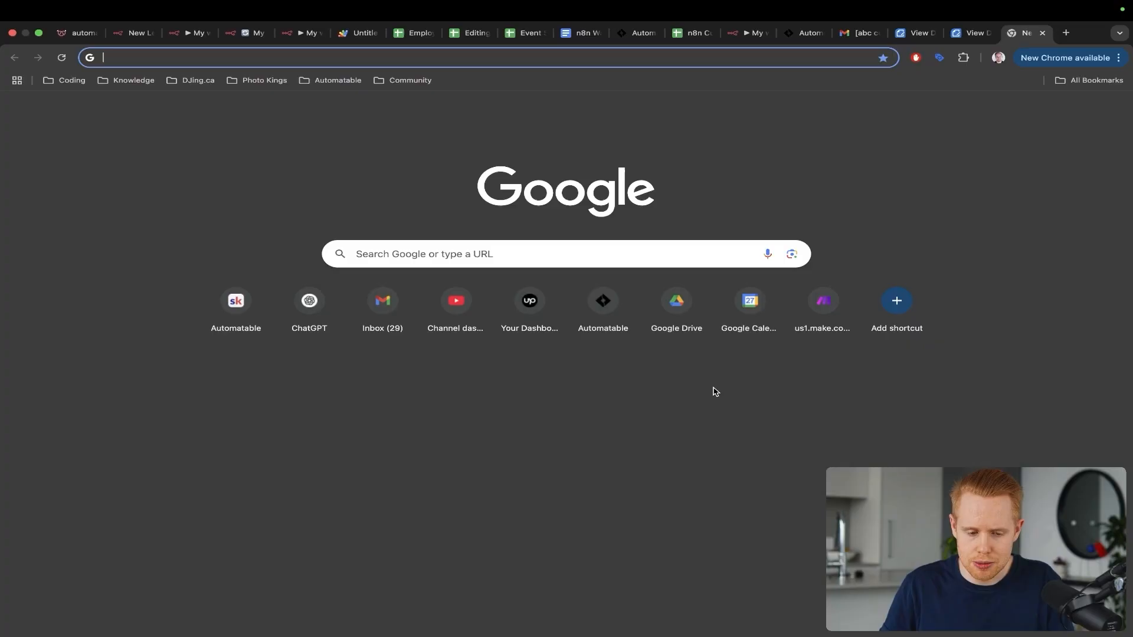
type("skool")
key("Down")
key("Return")
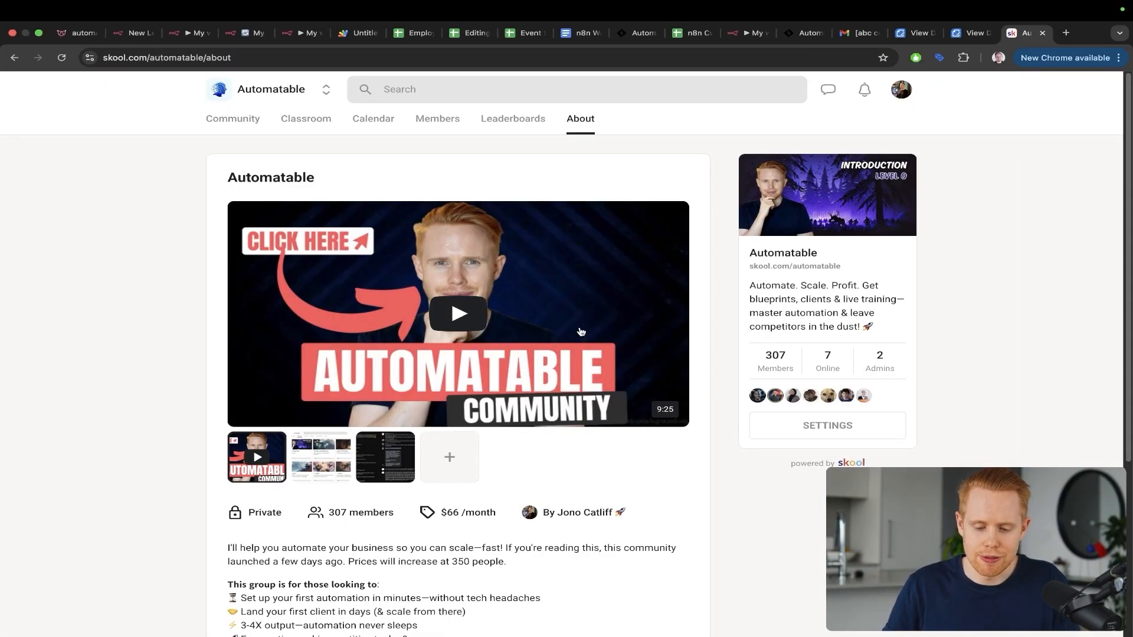
Step: Draw a mark highlighting the 307-member count, then scroll through the community description
key("ctrl+a")
mouse_move(546, 356)
left_mouse_down()
mouse_move(722, 309)
mouse_move(766, 346)
left_mouse_up()
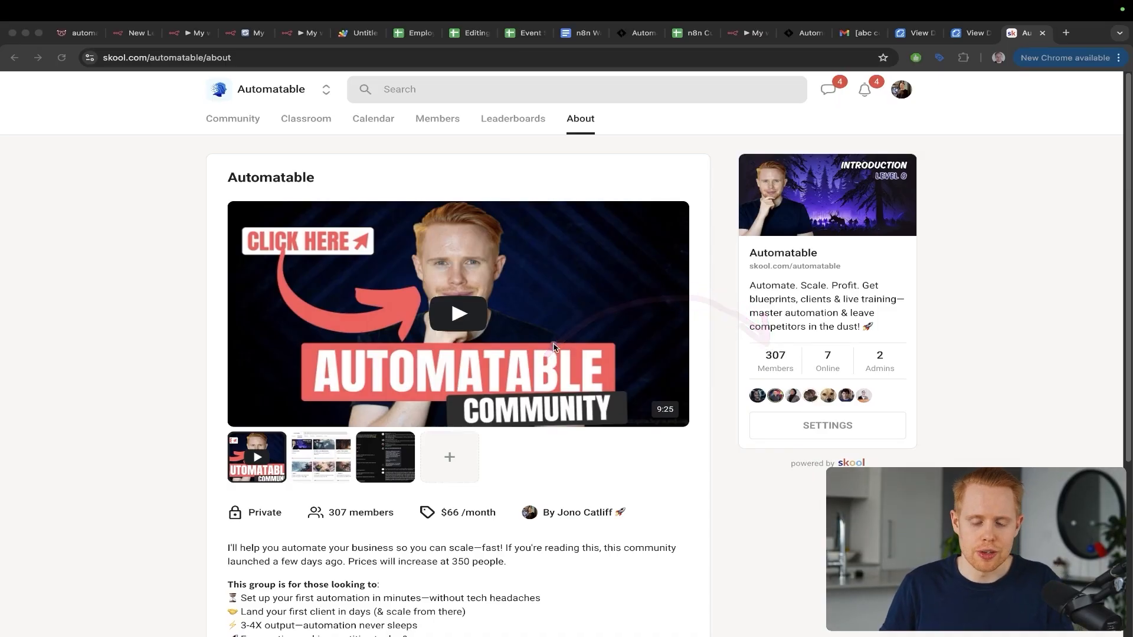
scroll(553, 347, "down", 4)
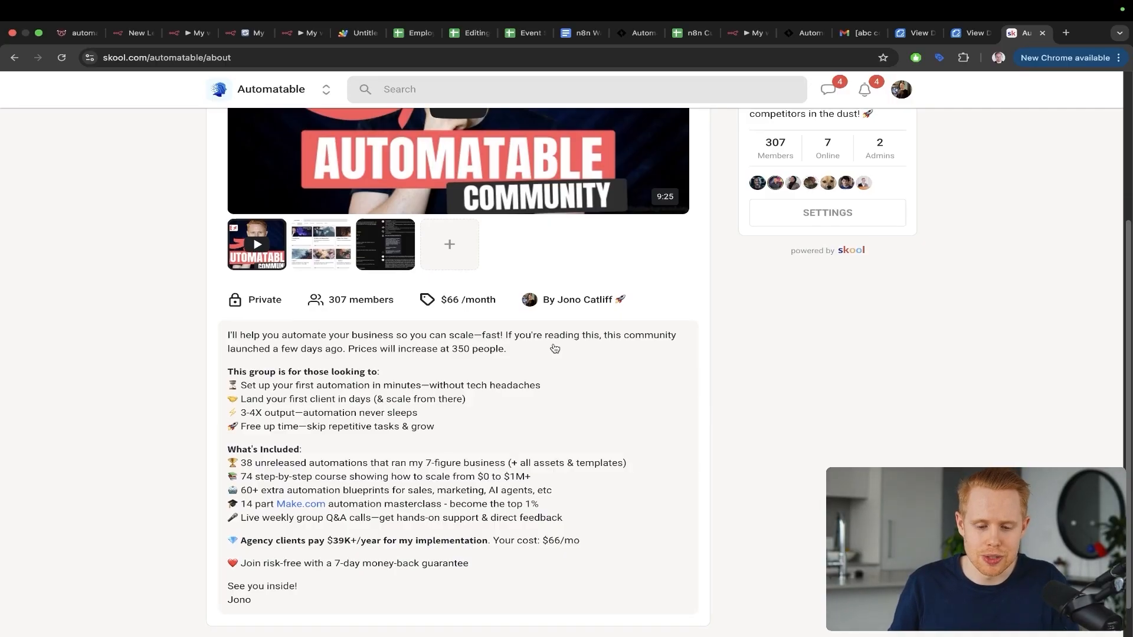
scroll(555, 348, "up", 5)
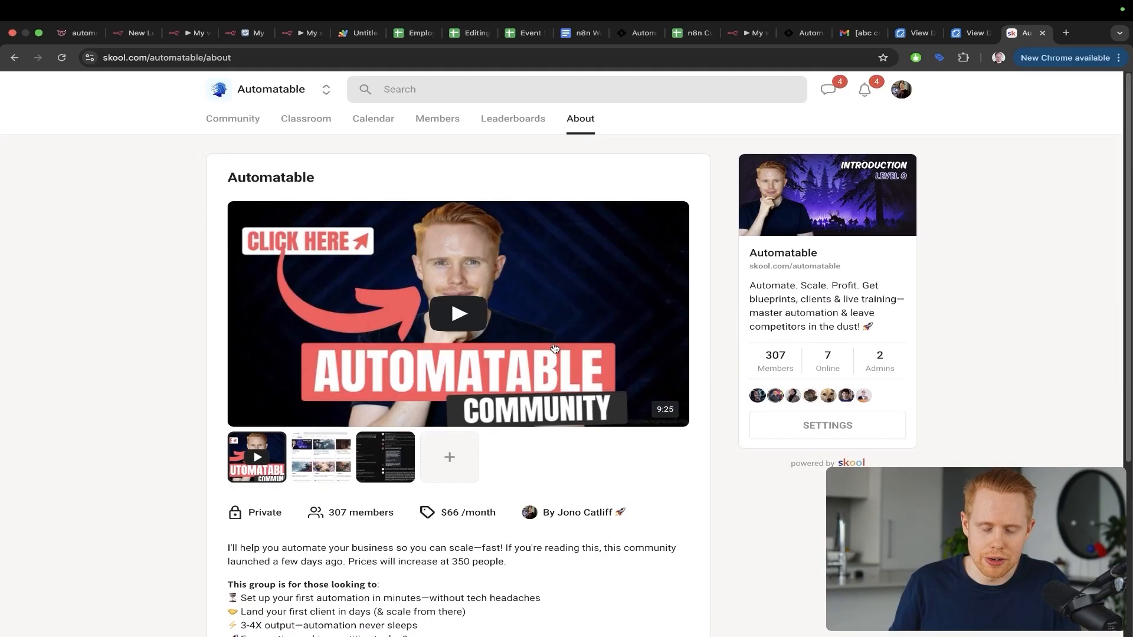
left_click(359, 121)
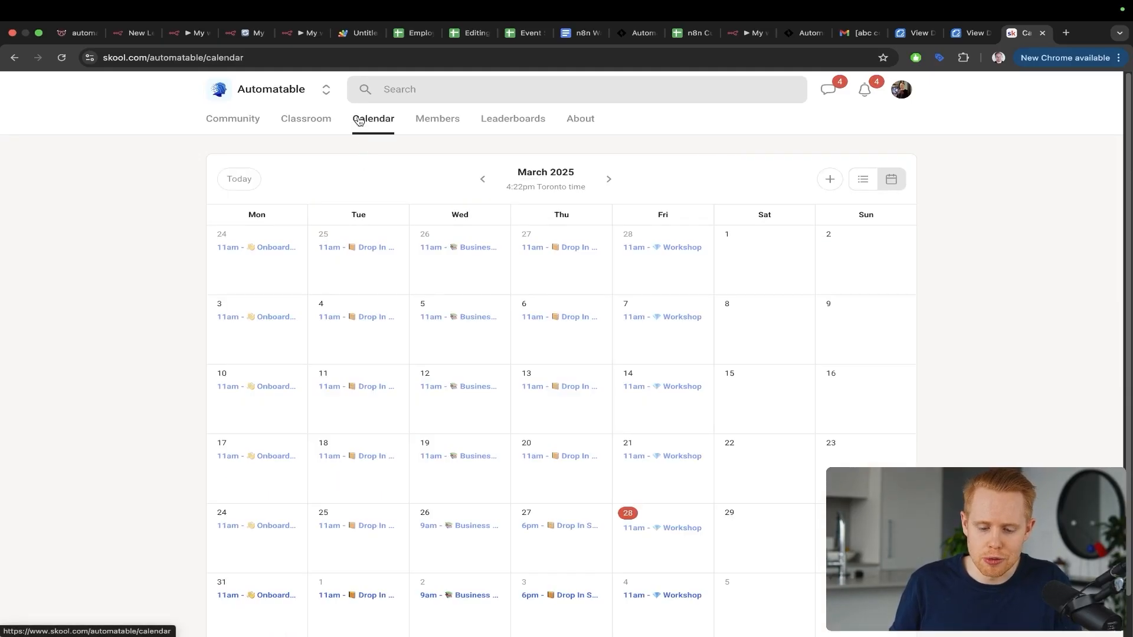
mouse_move(431, 183)
left_mouse_down()
mouse_move(278, 384)
mouse_move(255, 514)
left_mouse_up()
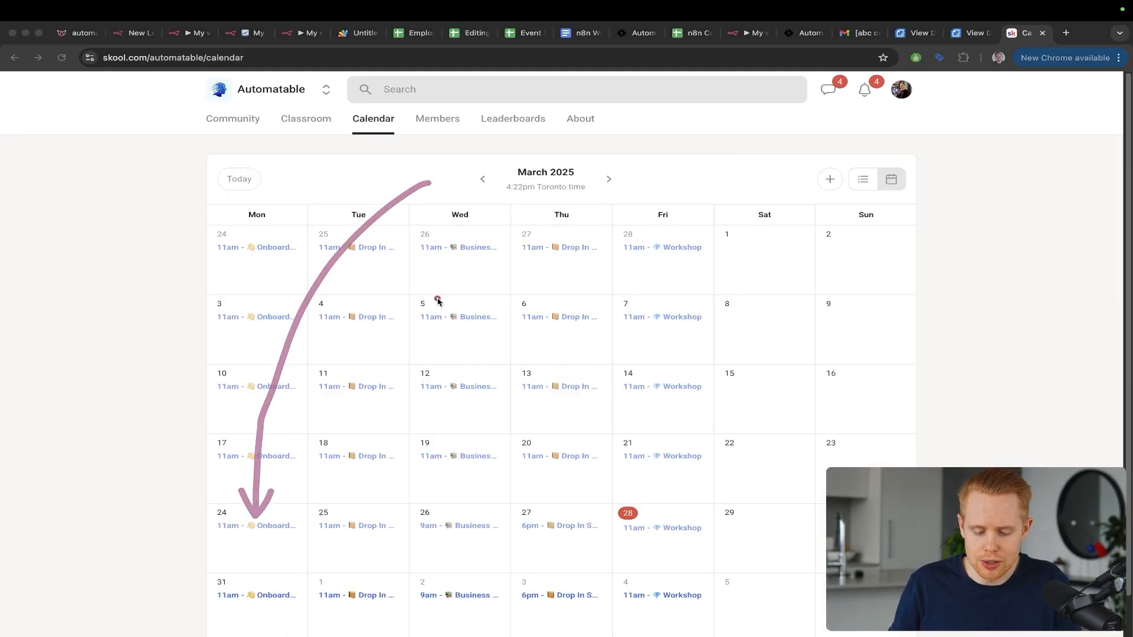
left_click_drag(437, 301, 631, 499)
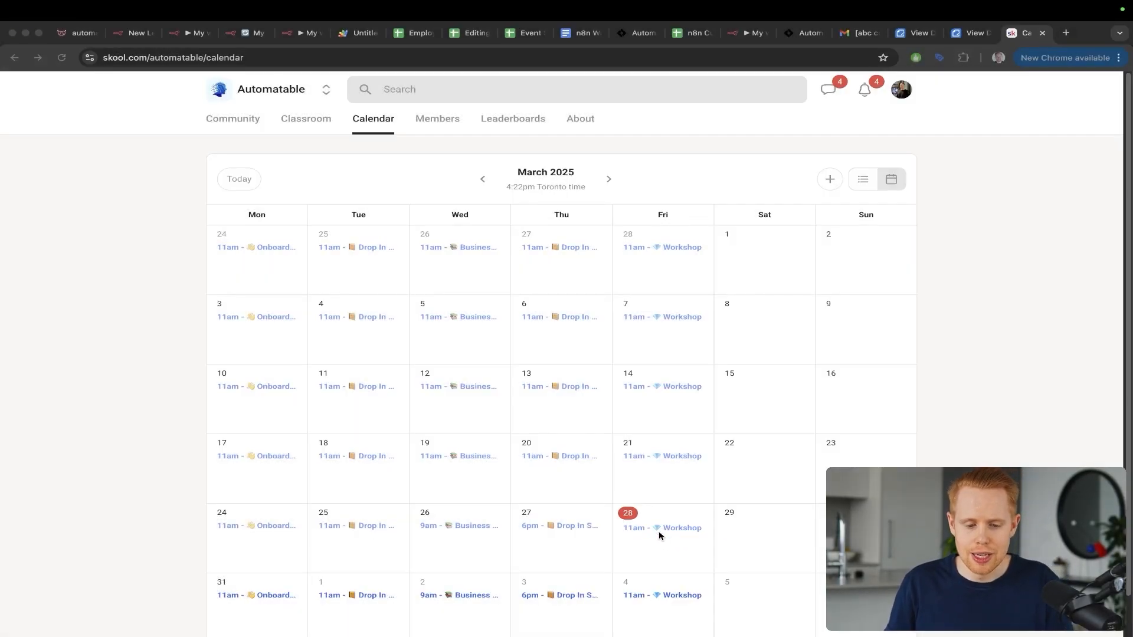
left_click(659, 535)
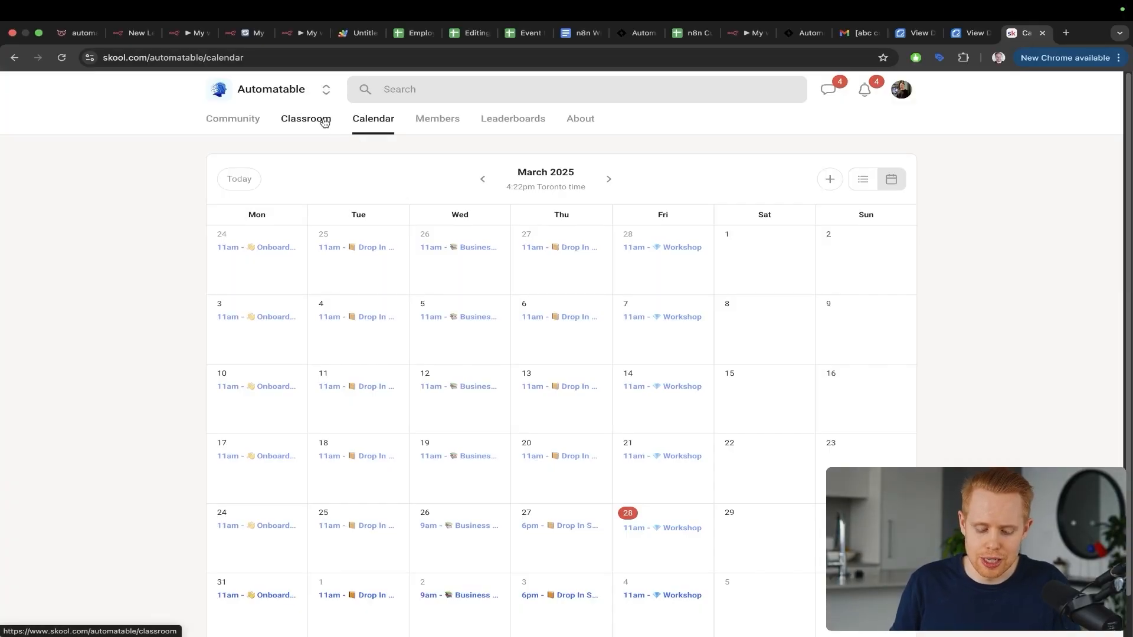